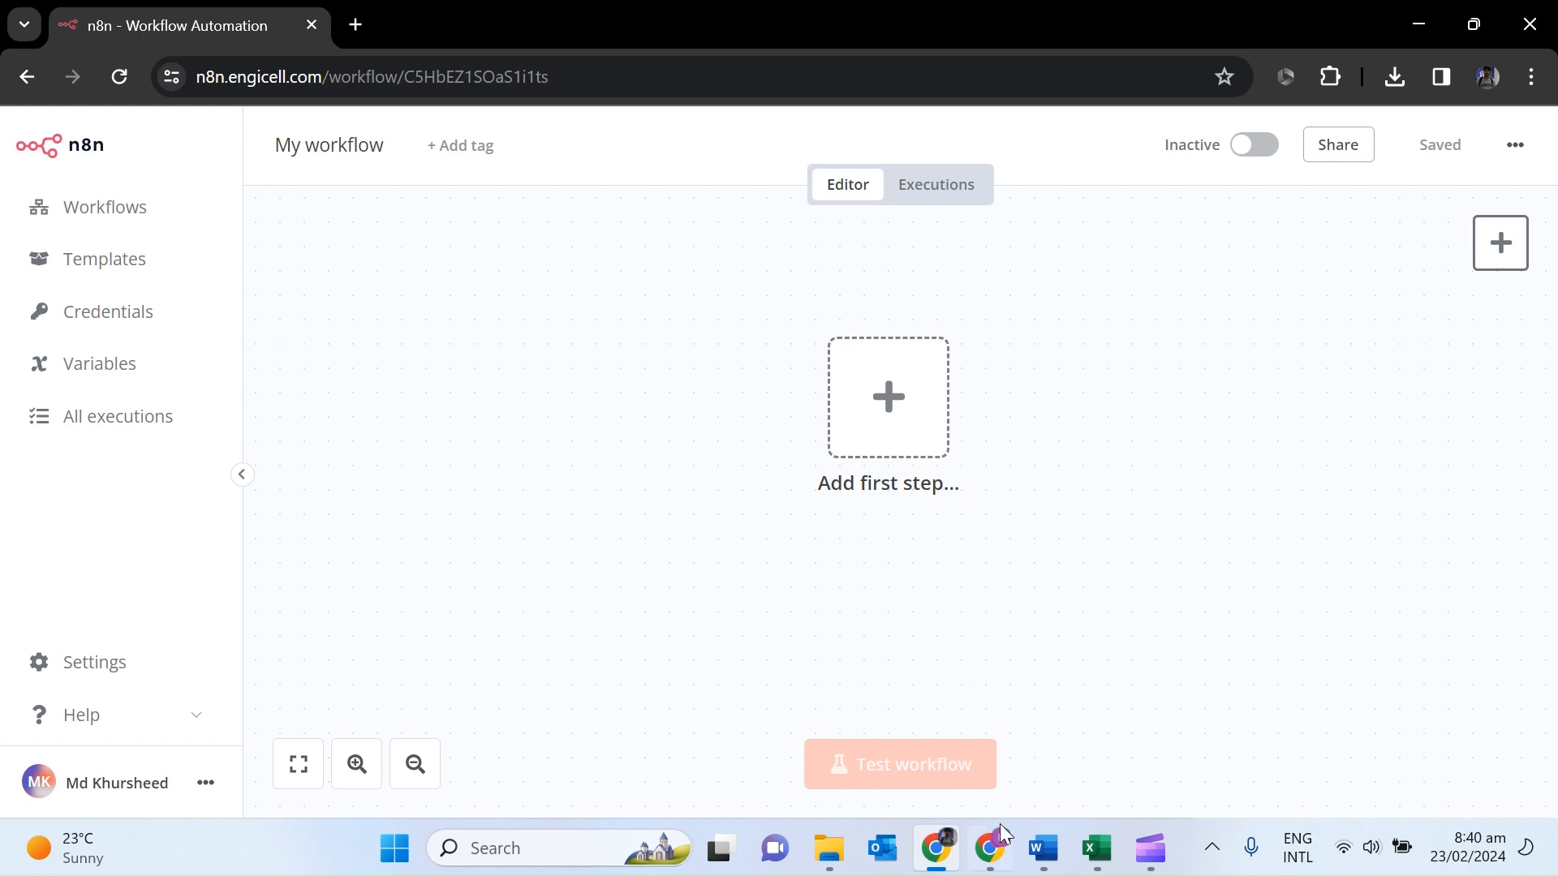
Switch from the empty n8n workflow to the Payslip Template Google Doc window.
left_click(992, 844)
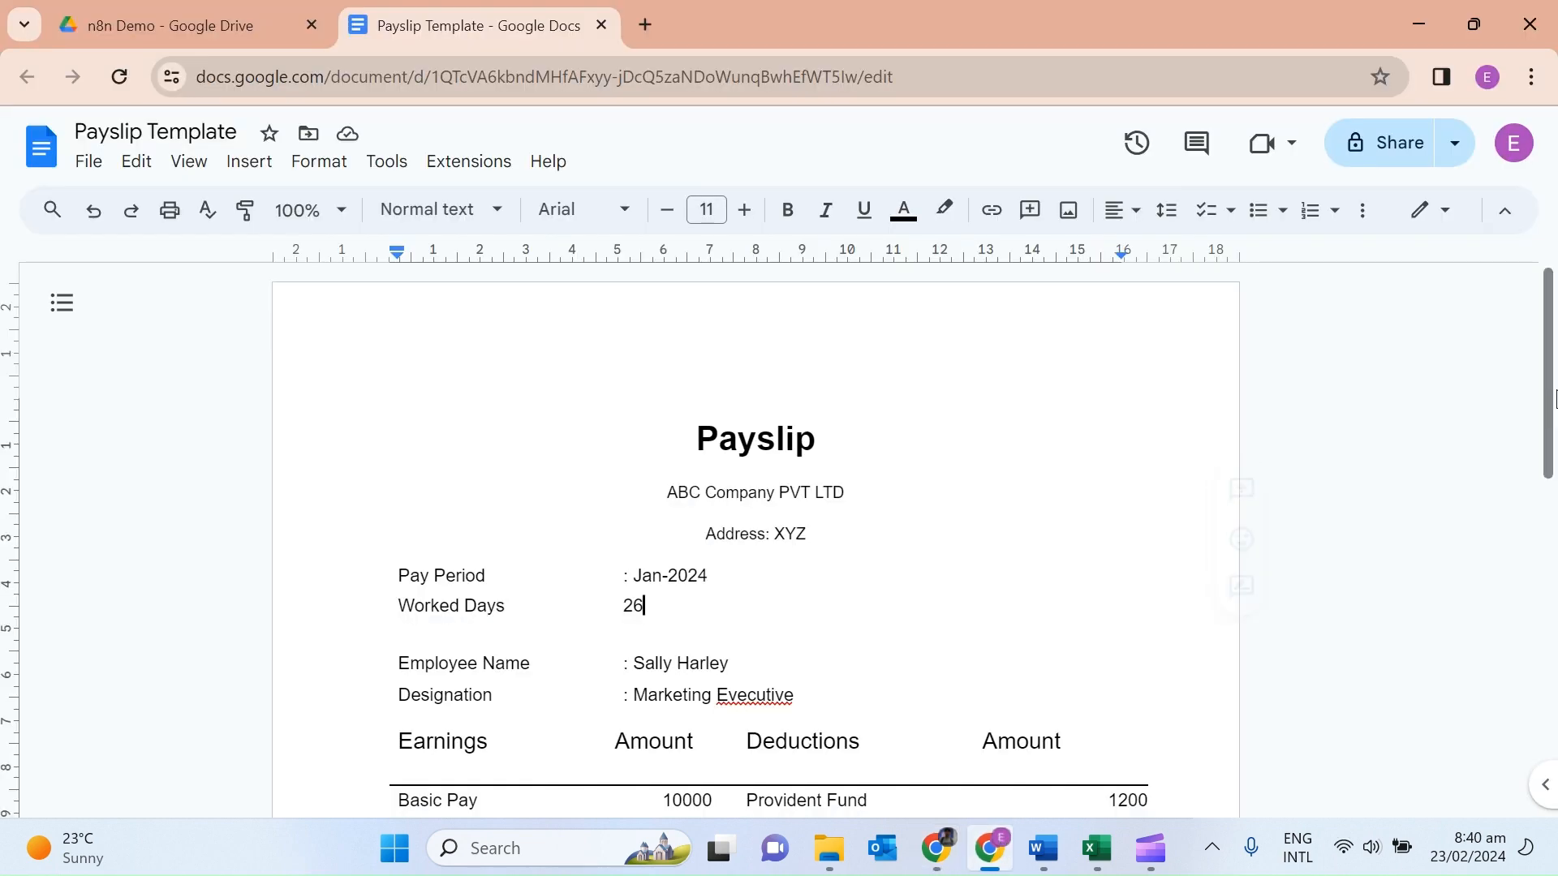
Insert a colon before 26 on the Worked Days line so it reads ':26'.
mouse_move(1550, 392)
left_mouse_down()
mouse_move(1544, 647)
mouse_move(1549, 341)
left_mouse_up()
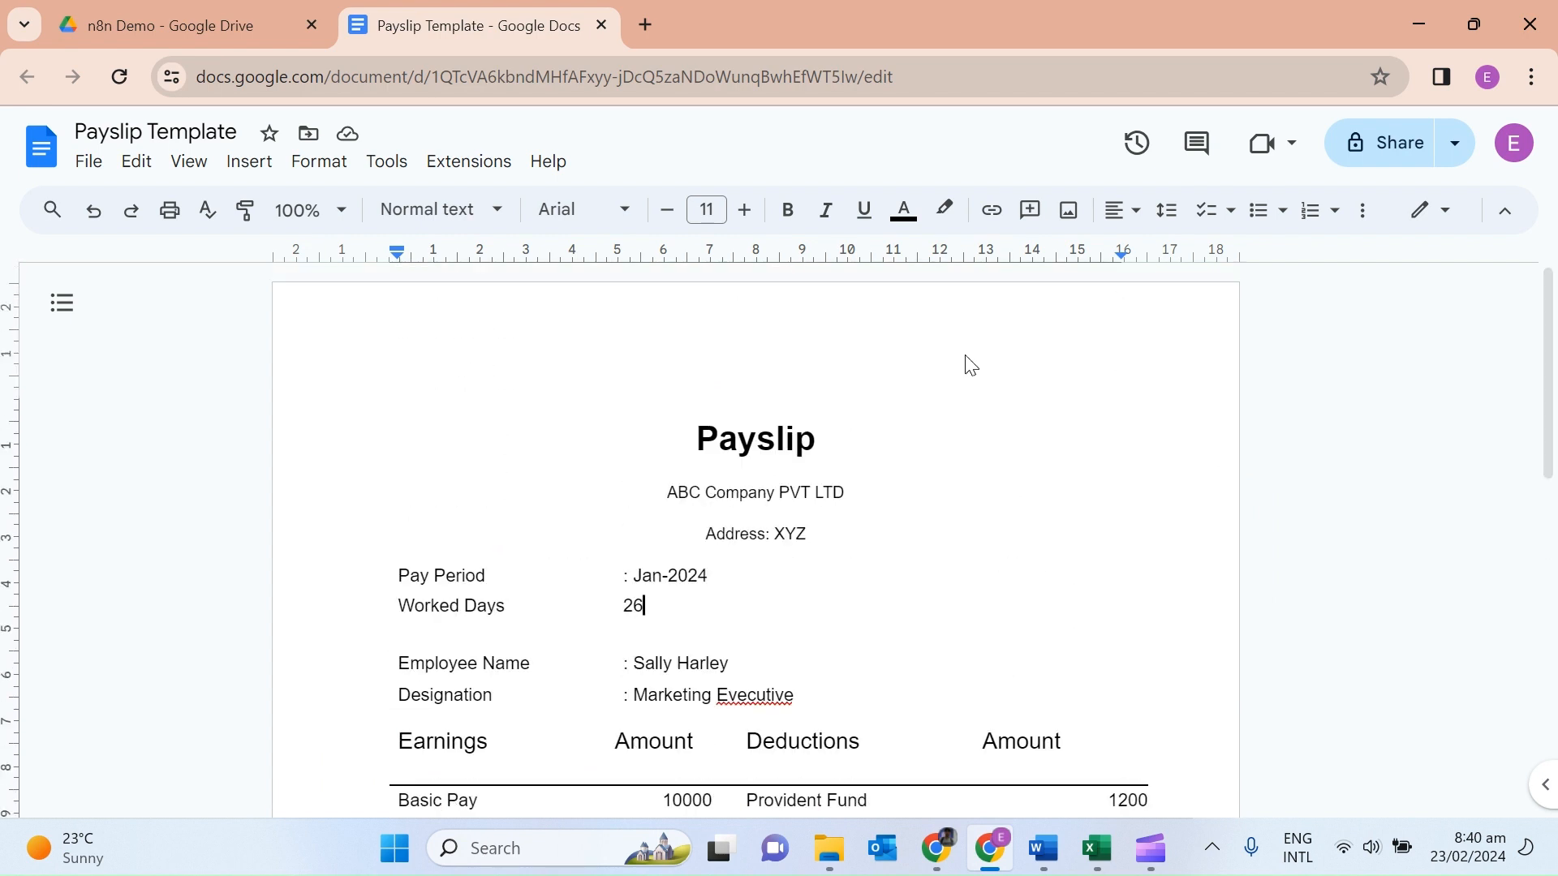
left_click(581, 379)
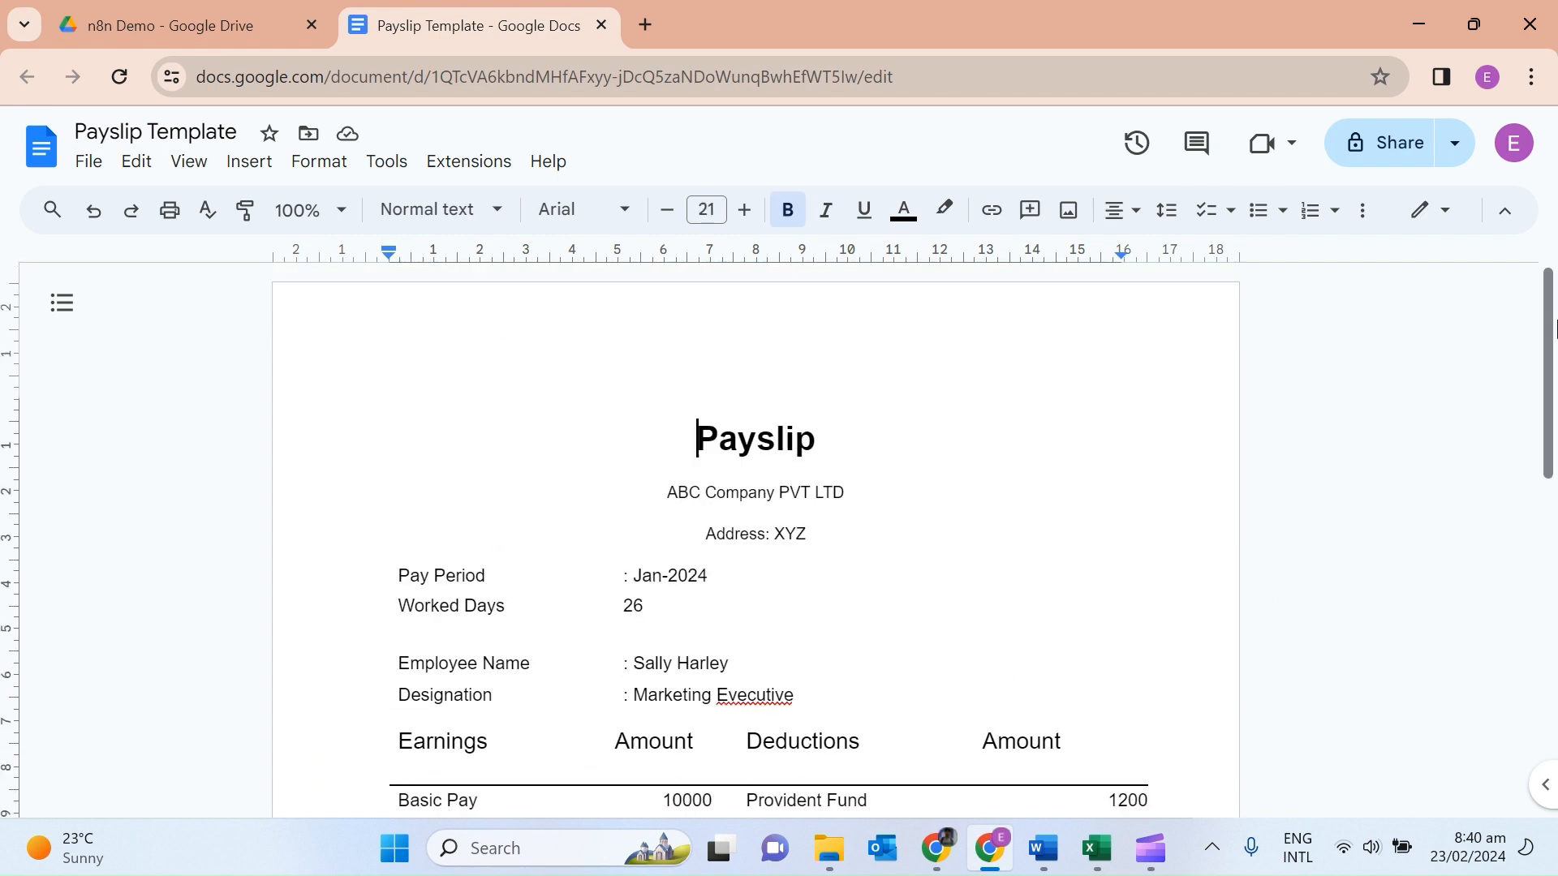
left_click_drag(1550, 328, 1550, 386)
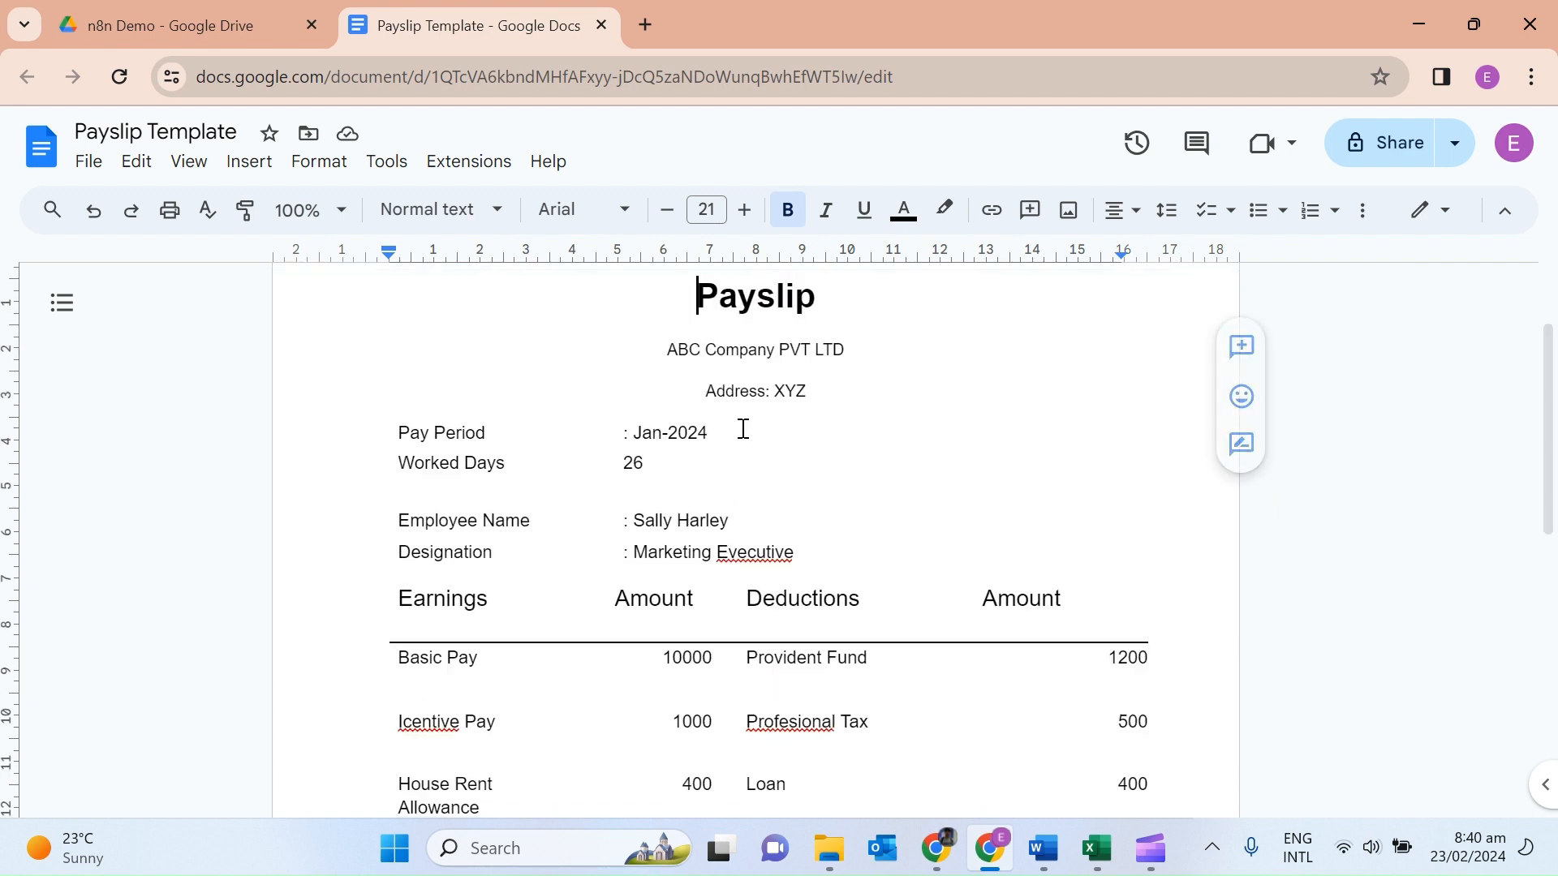
left_click(625, 465)
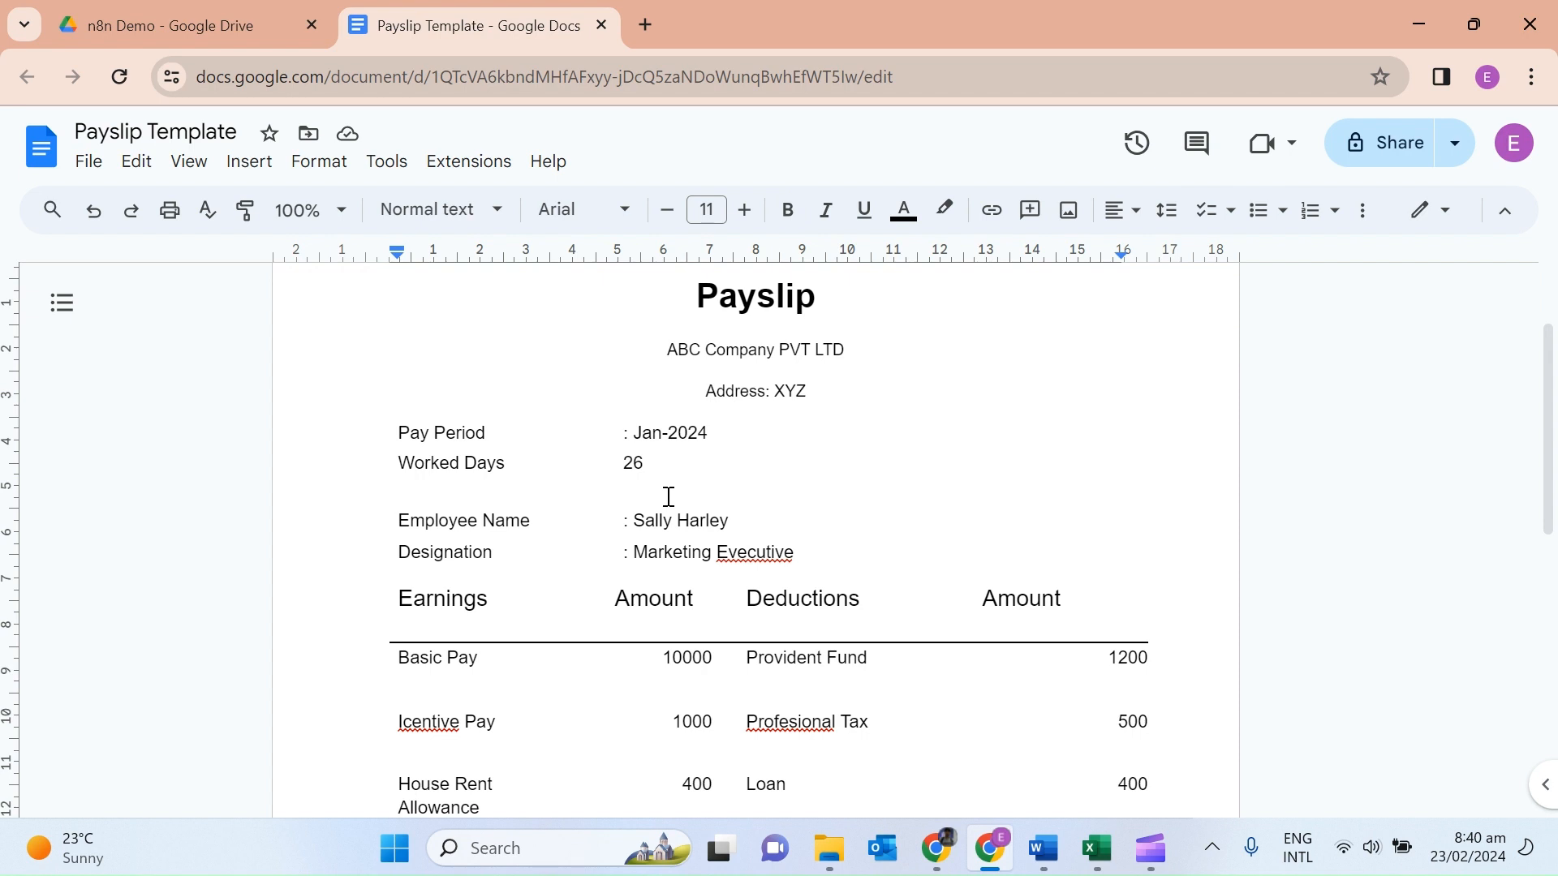
type(":")
left_click(825, 441)
Create a new Untitled Google Sheets spreadsheet inside the n8n Demo Drive folder.
left_click(174, 21)
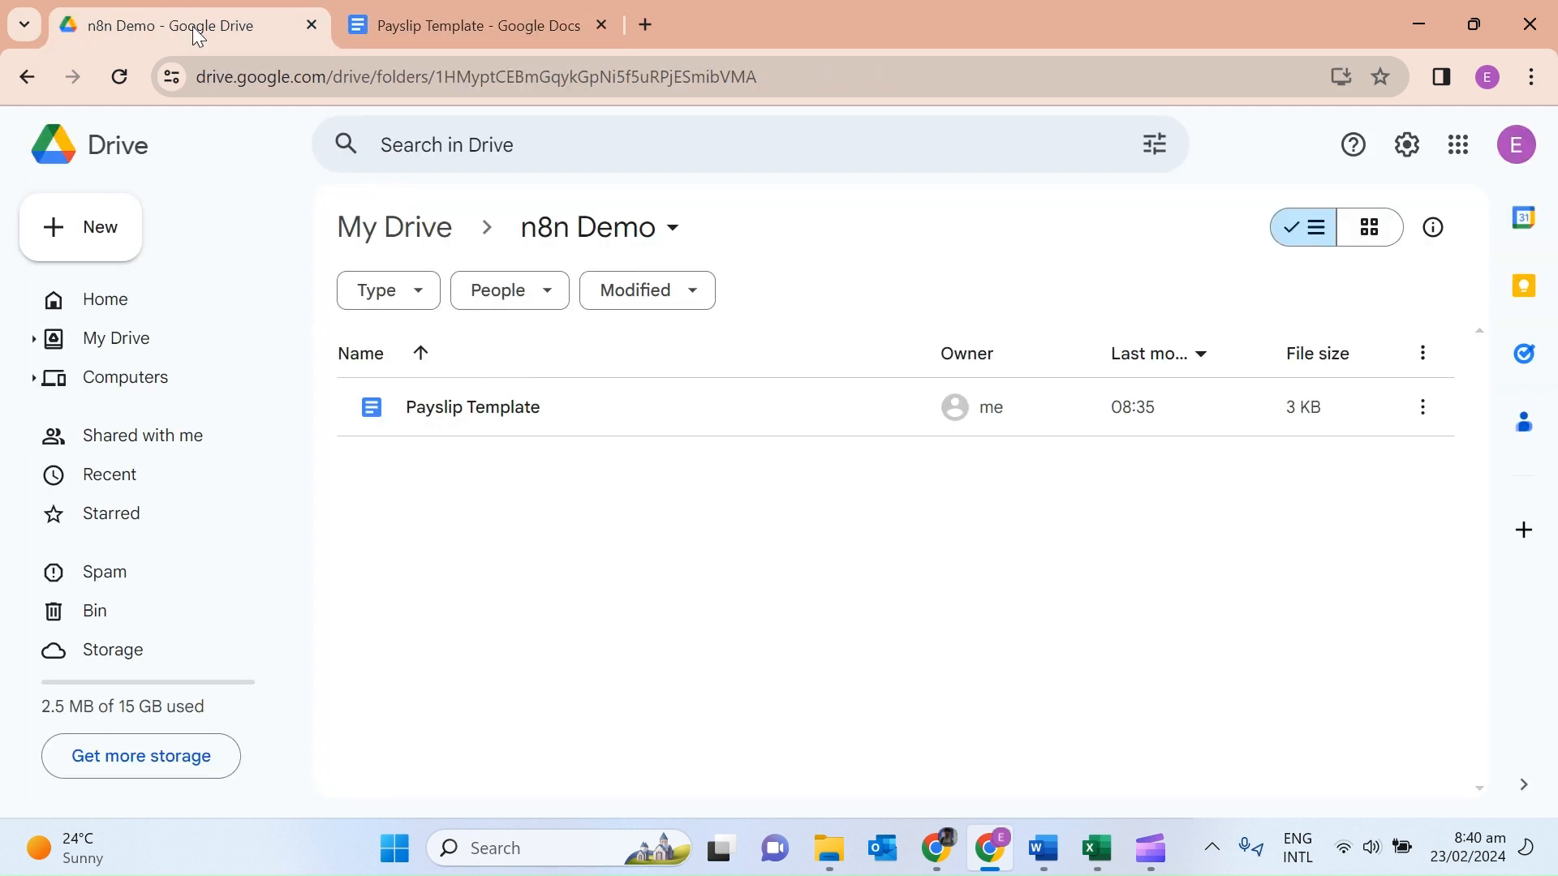
right_click(512, 532)
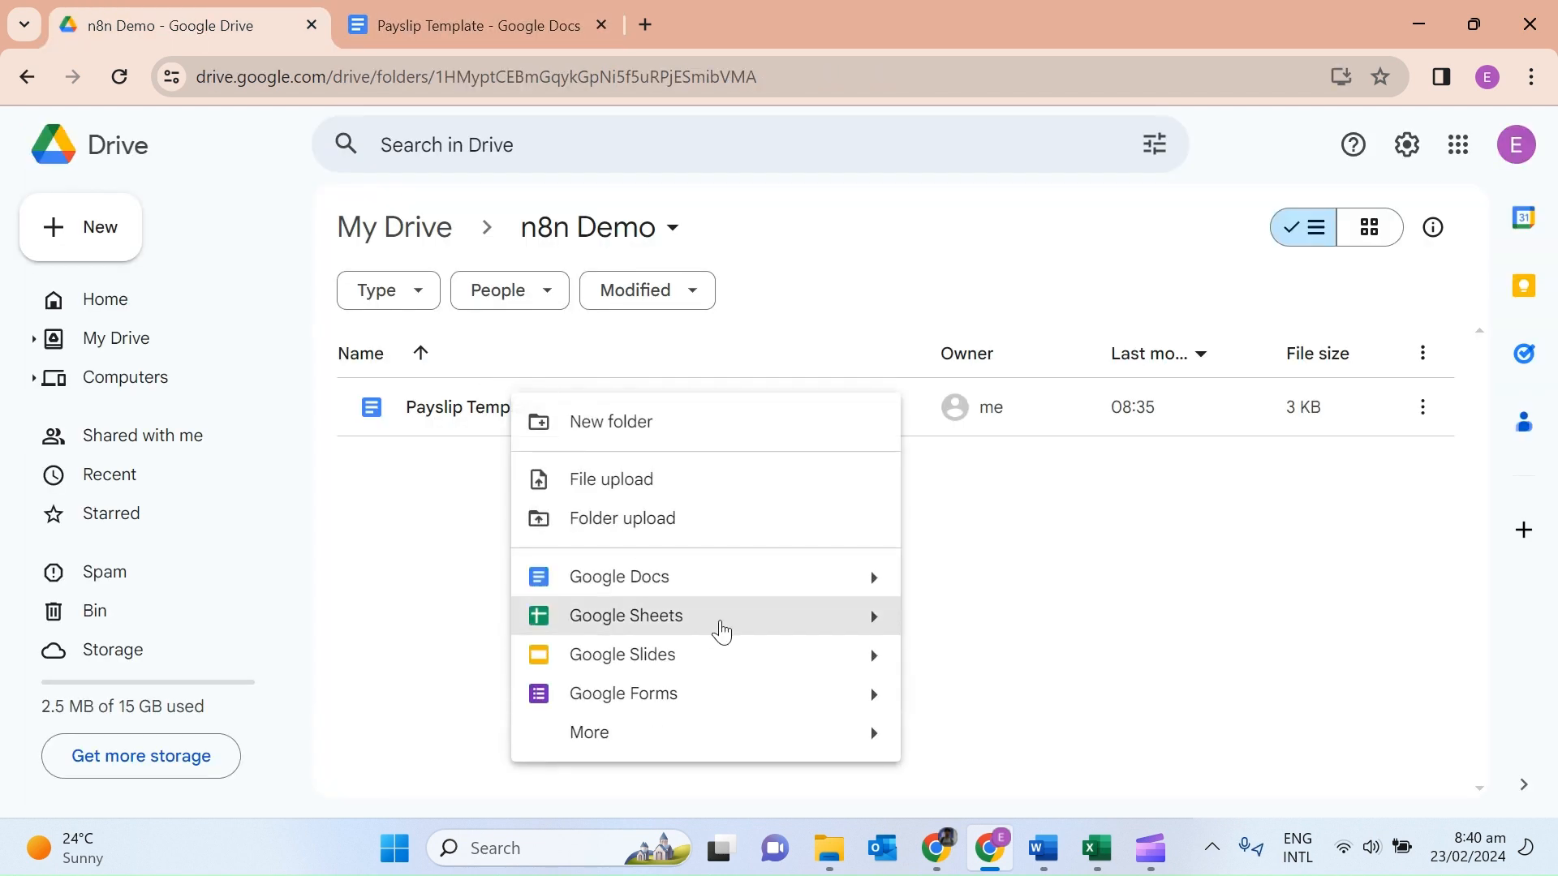
left_click(768, 639)
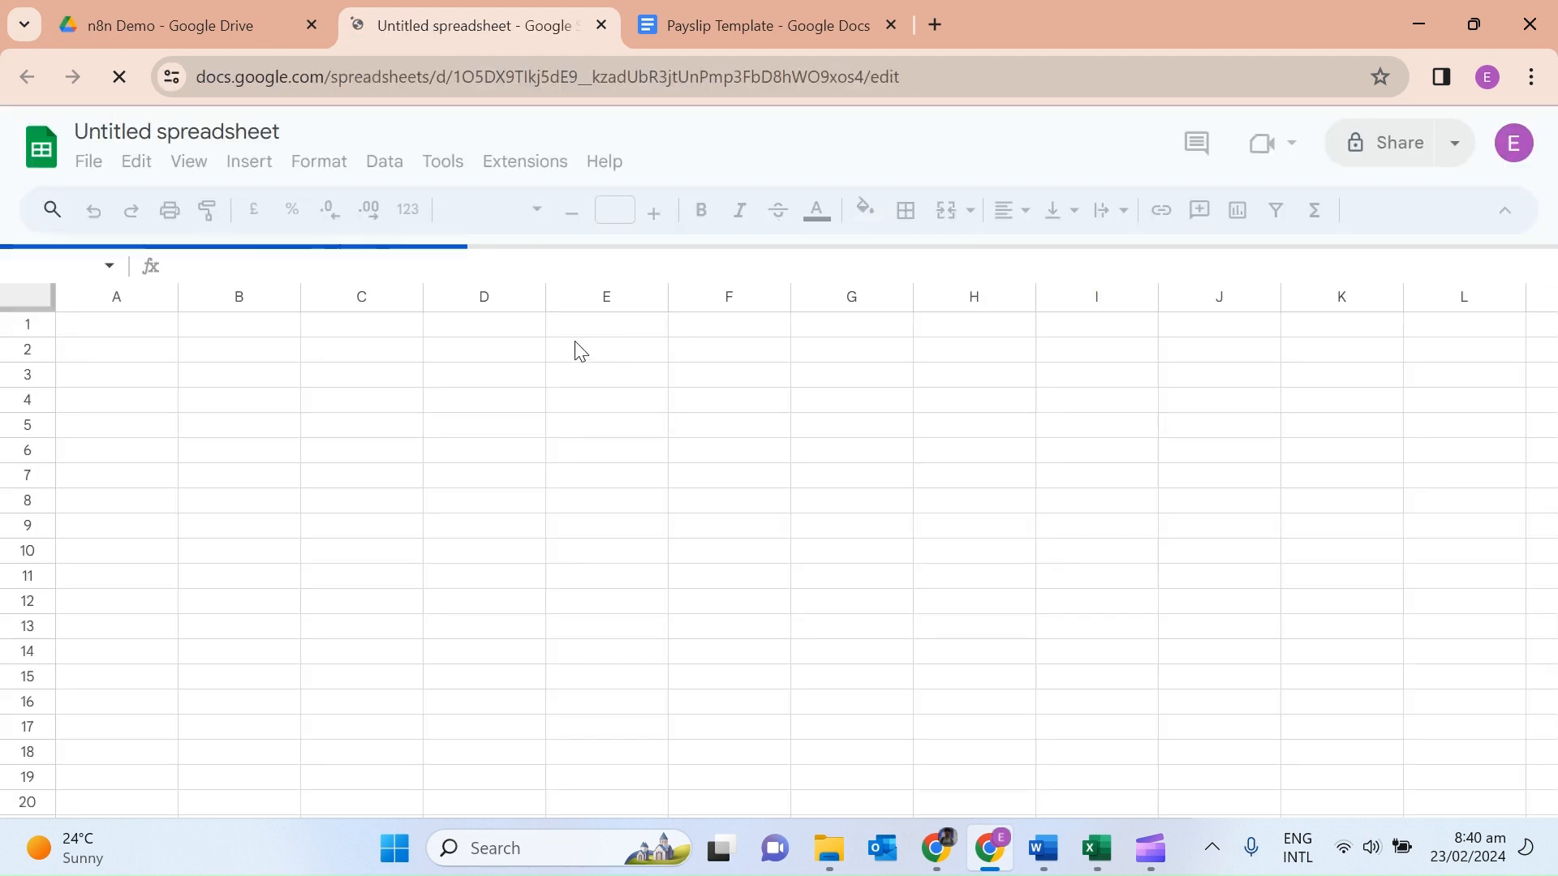
Copy the Pay Period, Employee Name and Designation labels from the template into cells A1–C1.
left_click(706, 29)
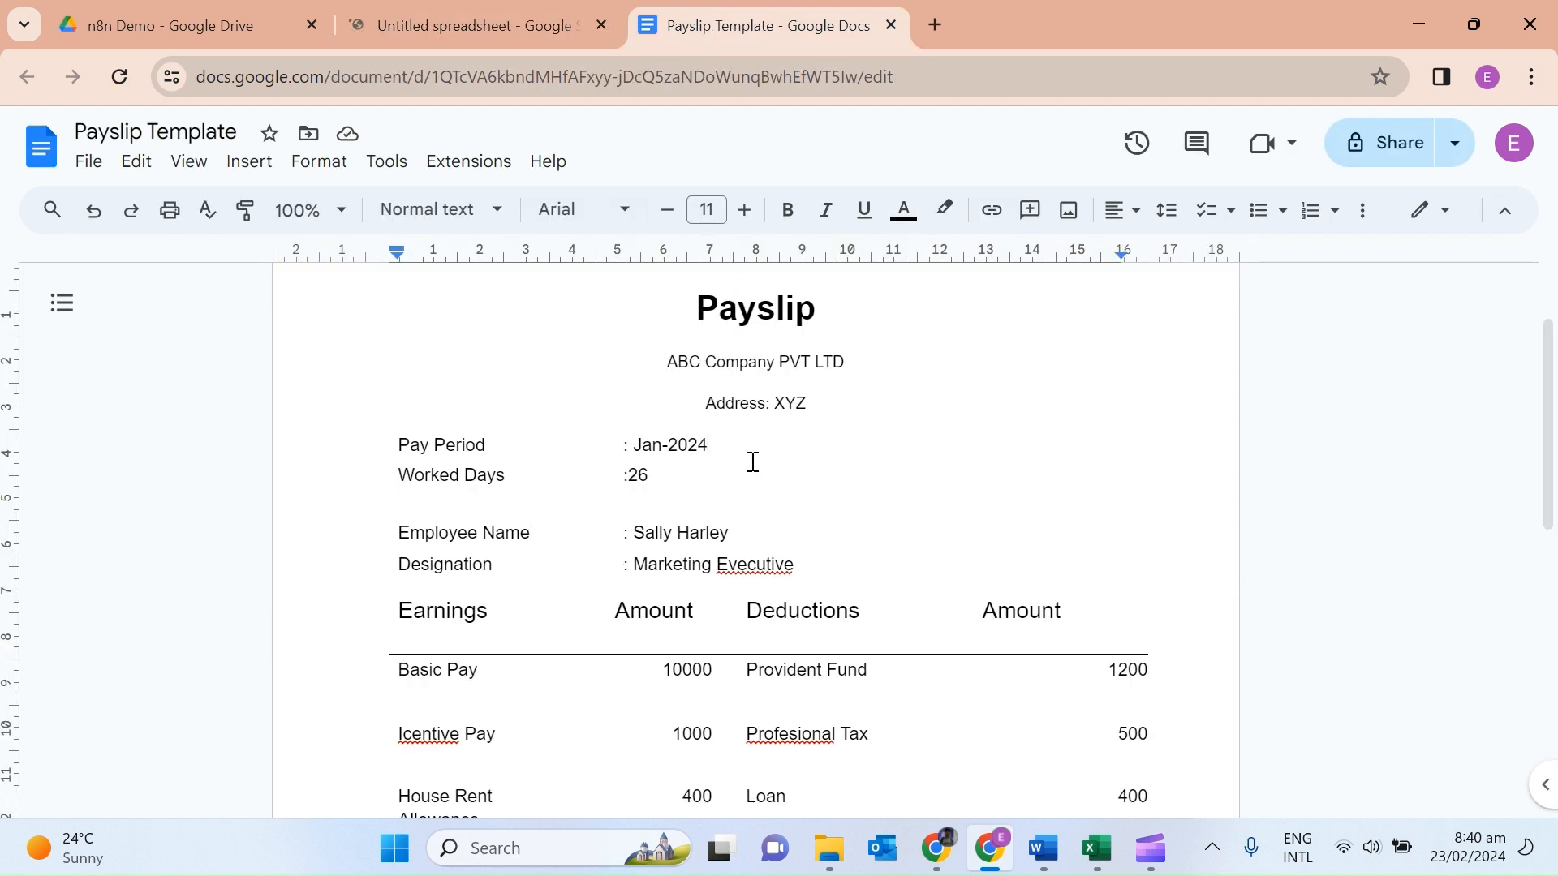
left_click_drag(485, 444, 398, 445)
key("ctrl+c")
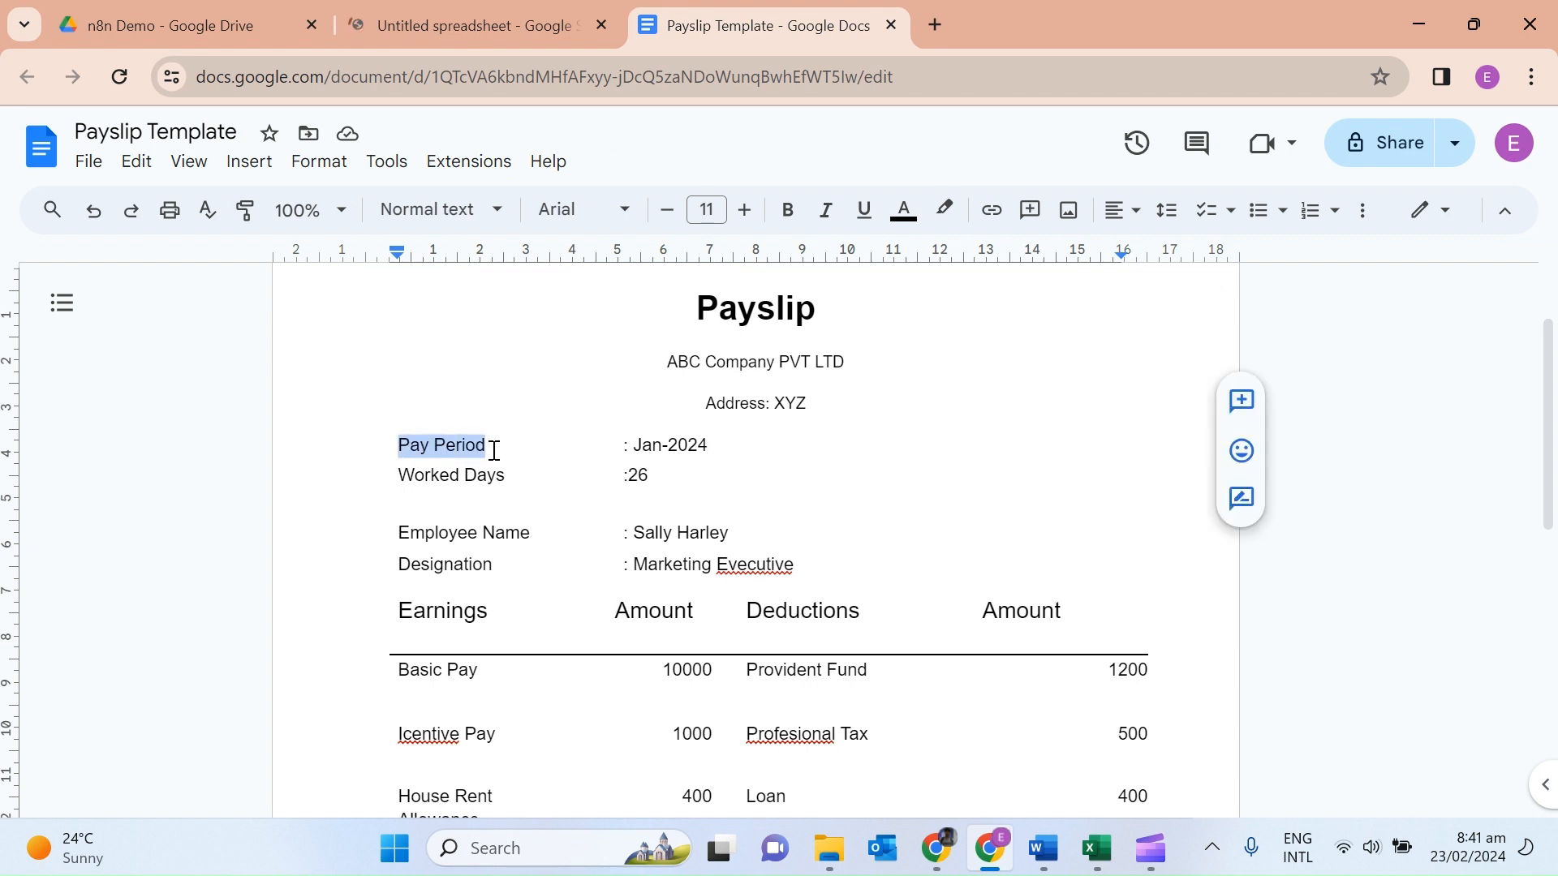
left_click(435, 21)
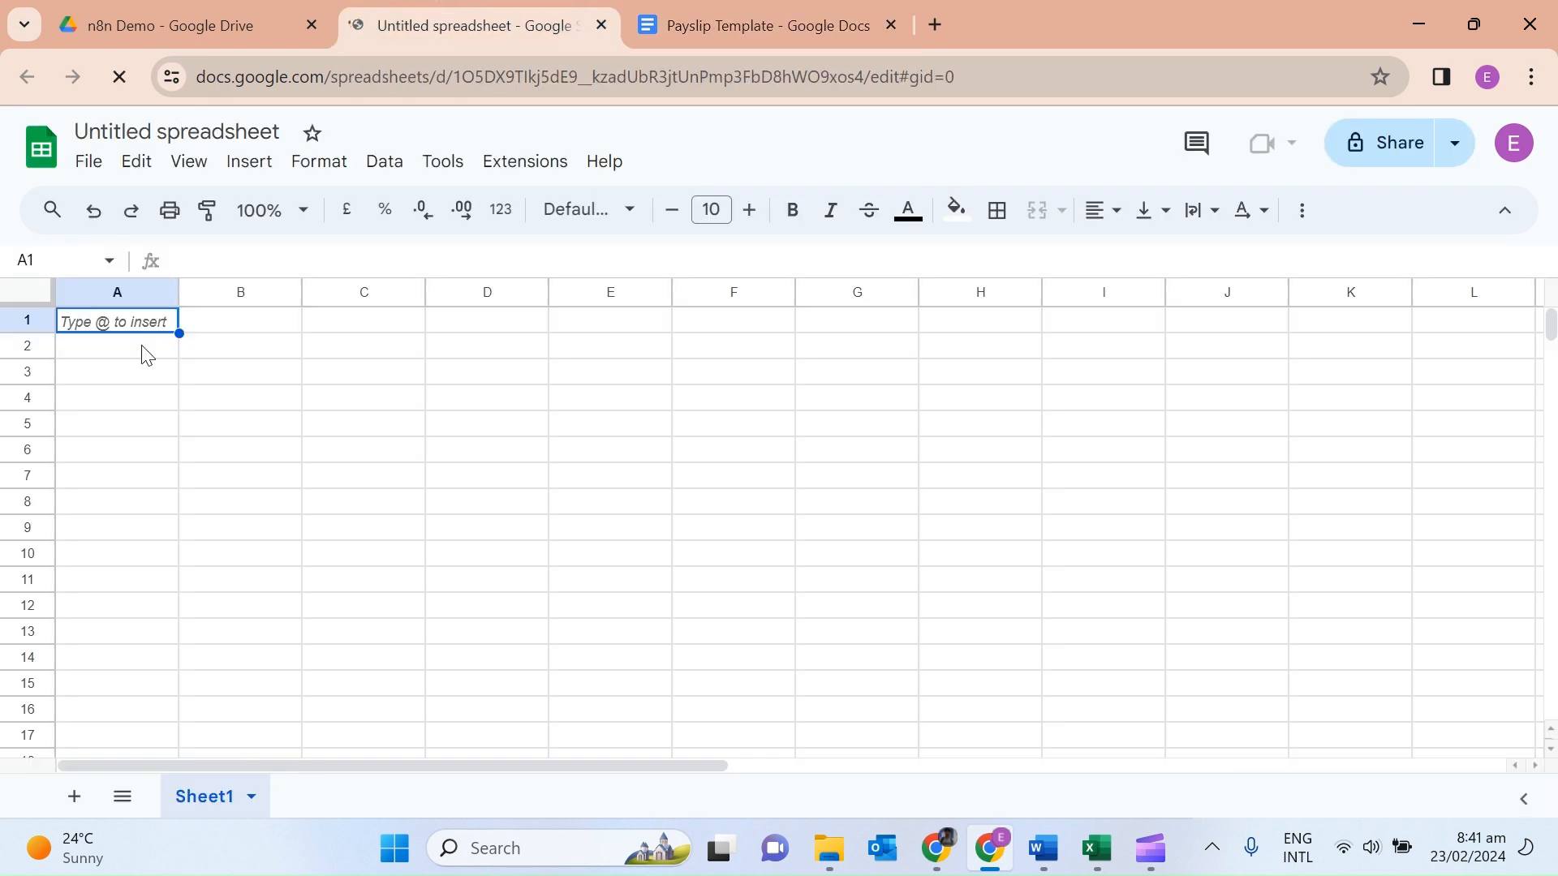
key("ctrl+v")
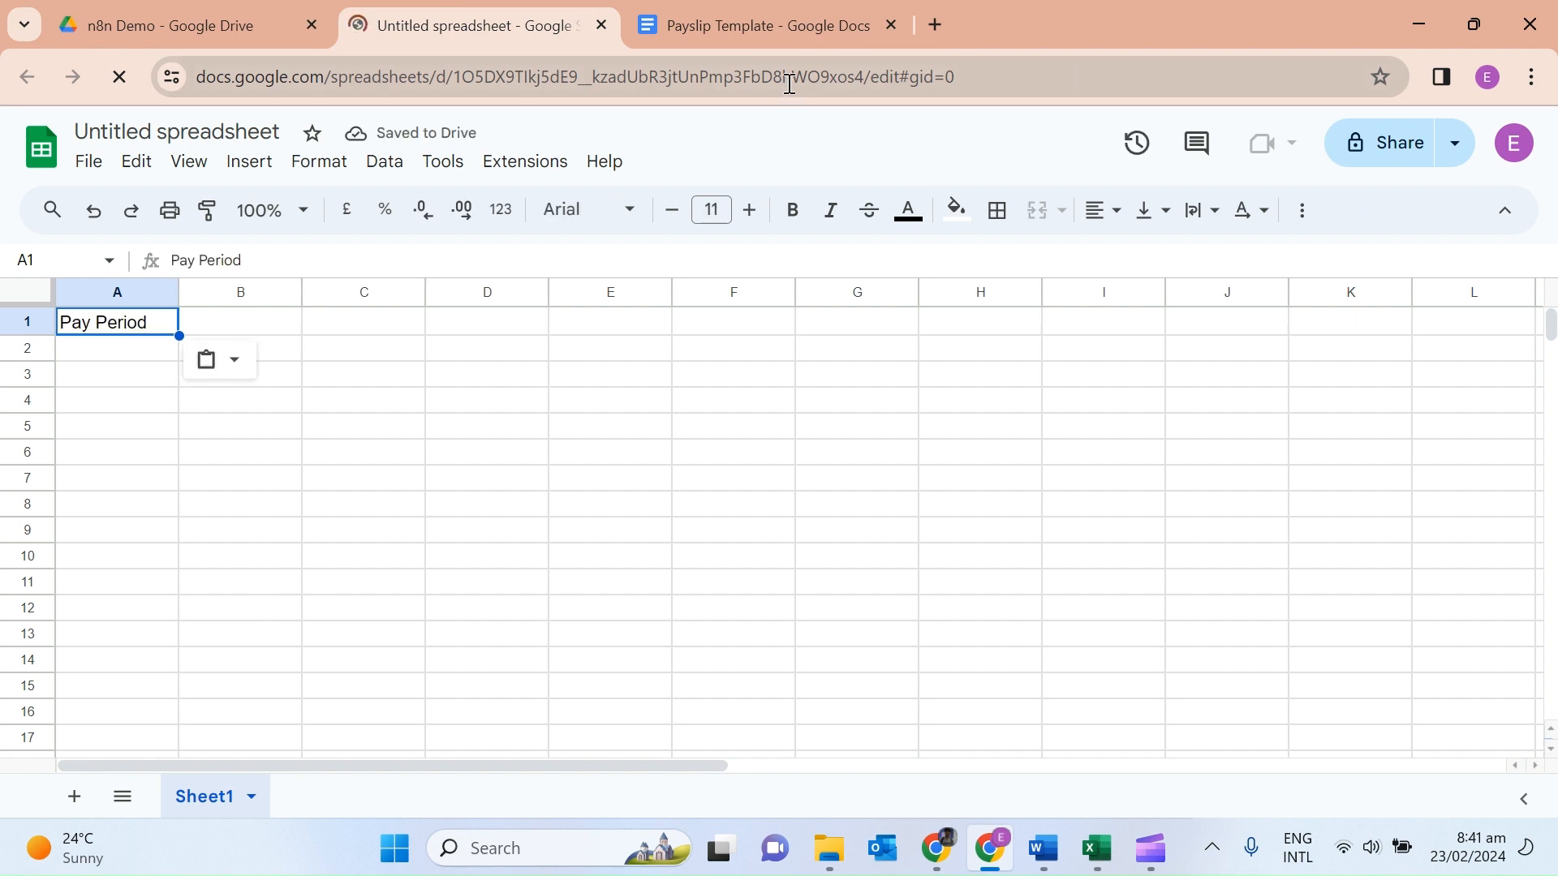
left_click(768, 27)
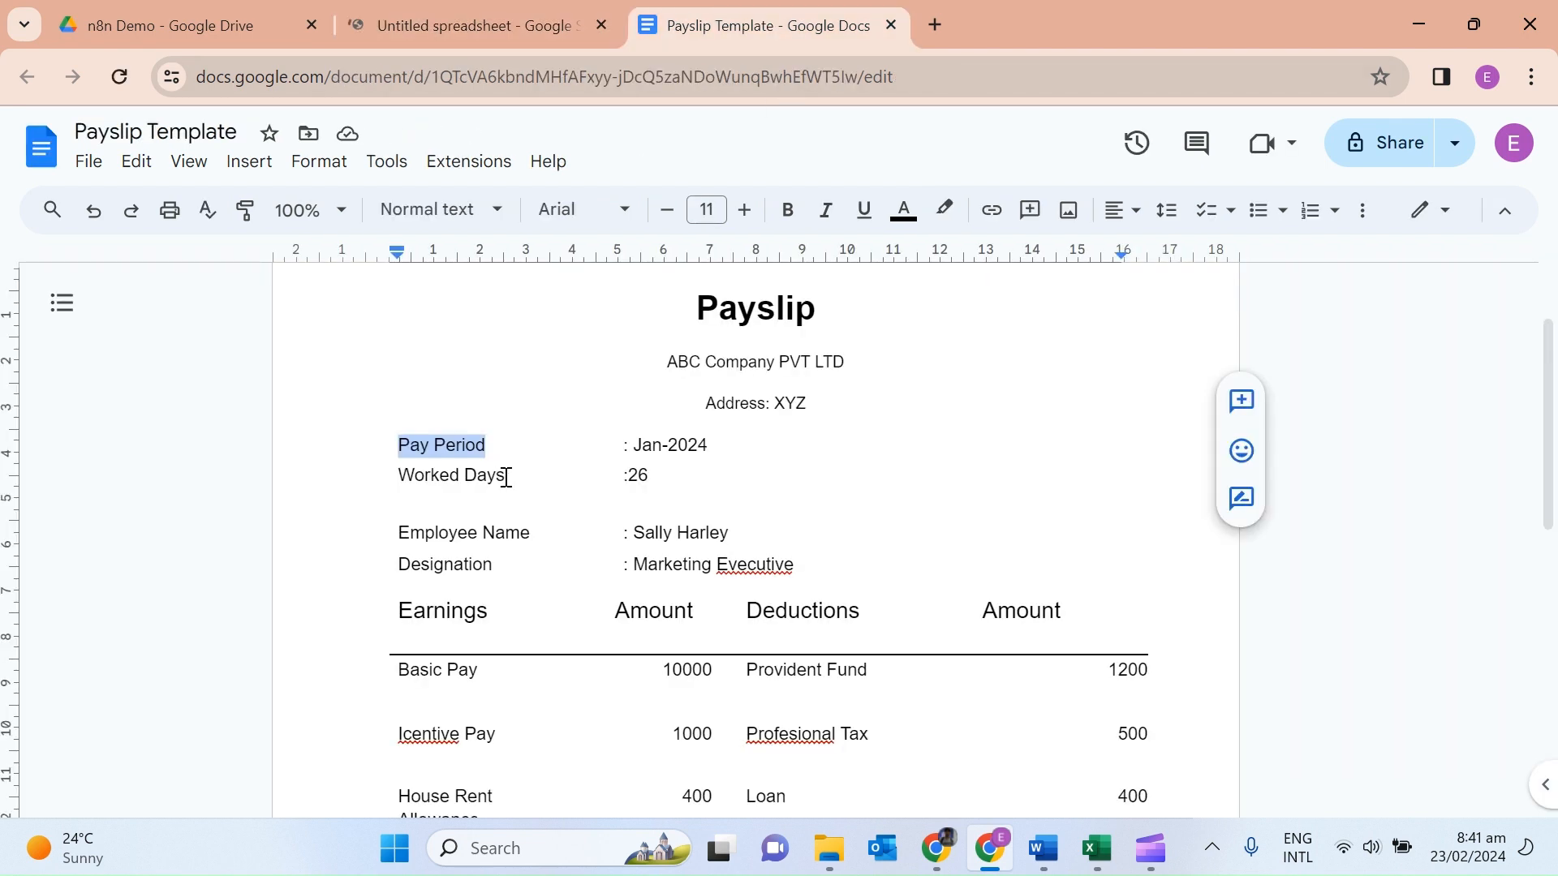
left_click_drag(507, 477, 397, 476)
key("ctrl+c")
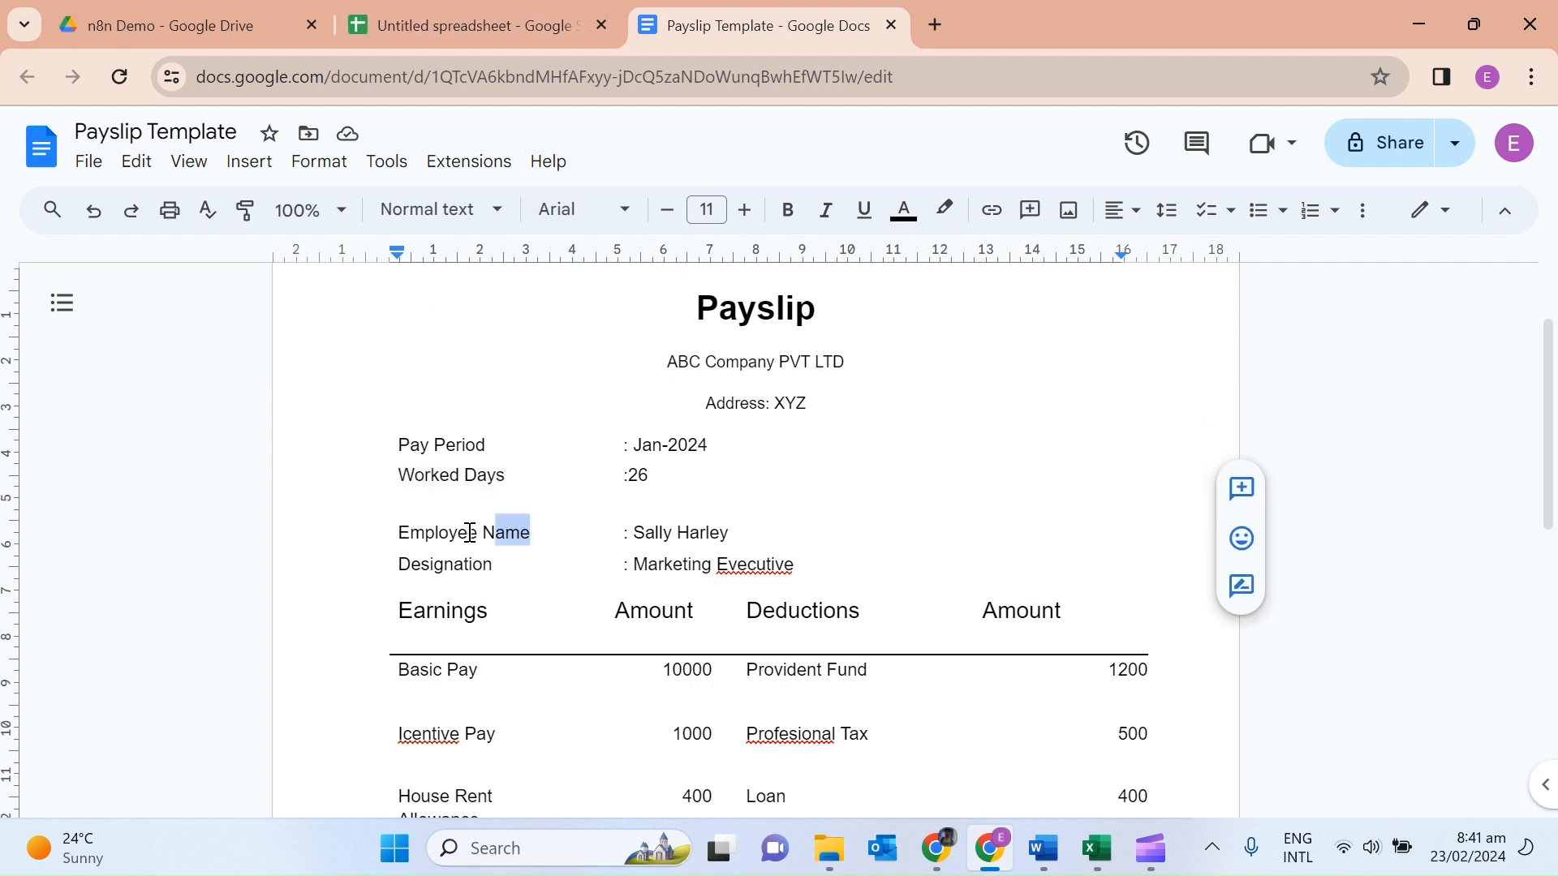
left_click(406, 24)
left_click(248, 329)
key("ctrl+v")
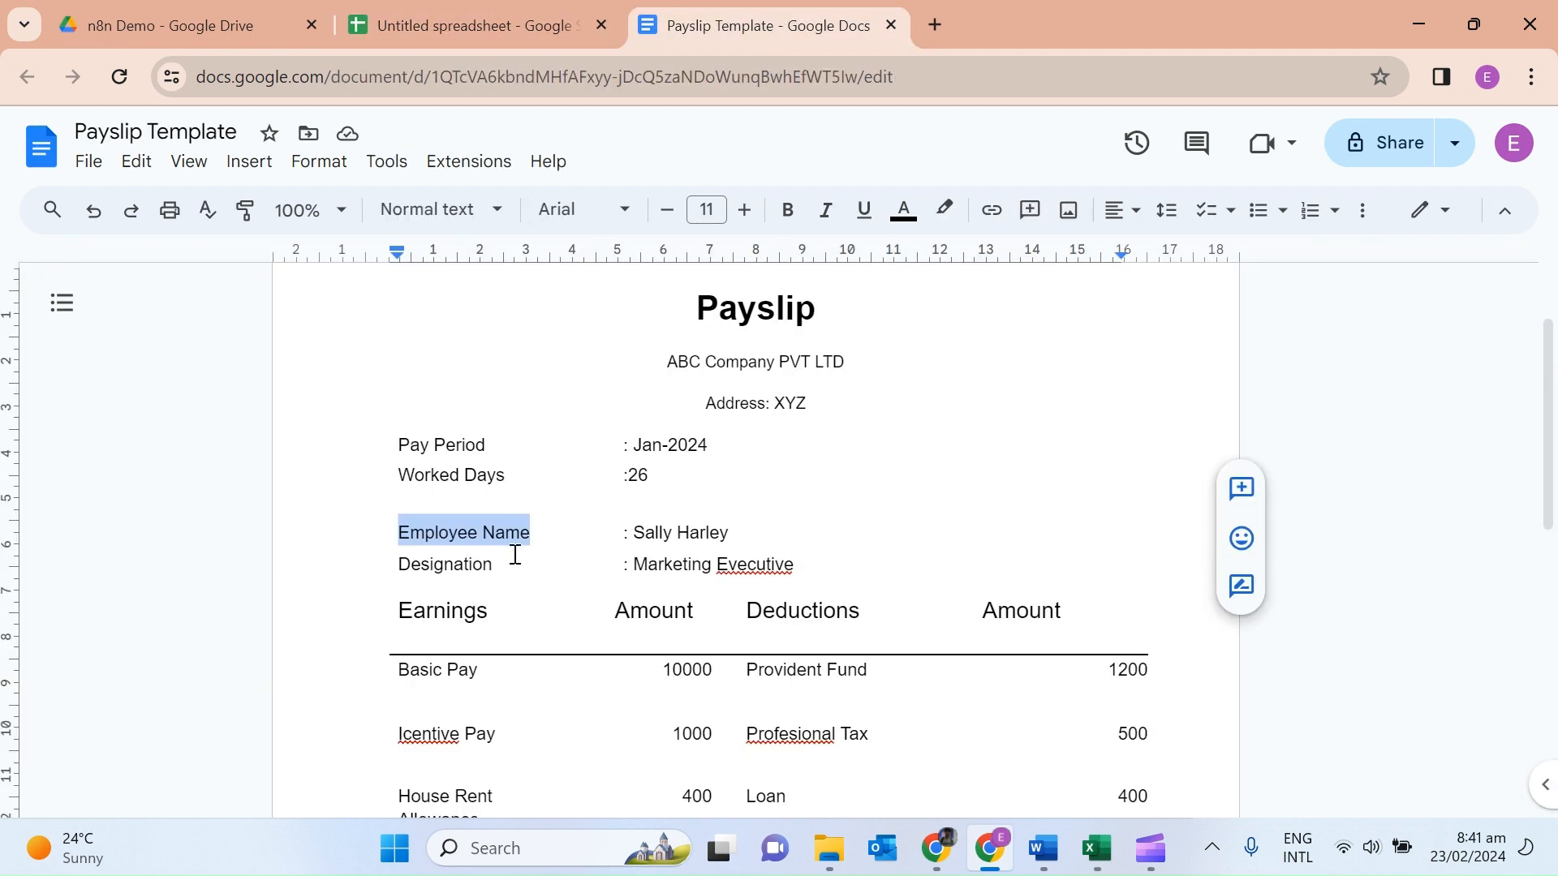
left_click_drag(498, 568, 400, 568)
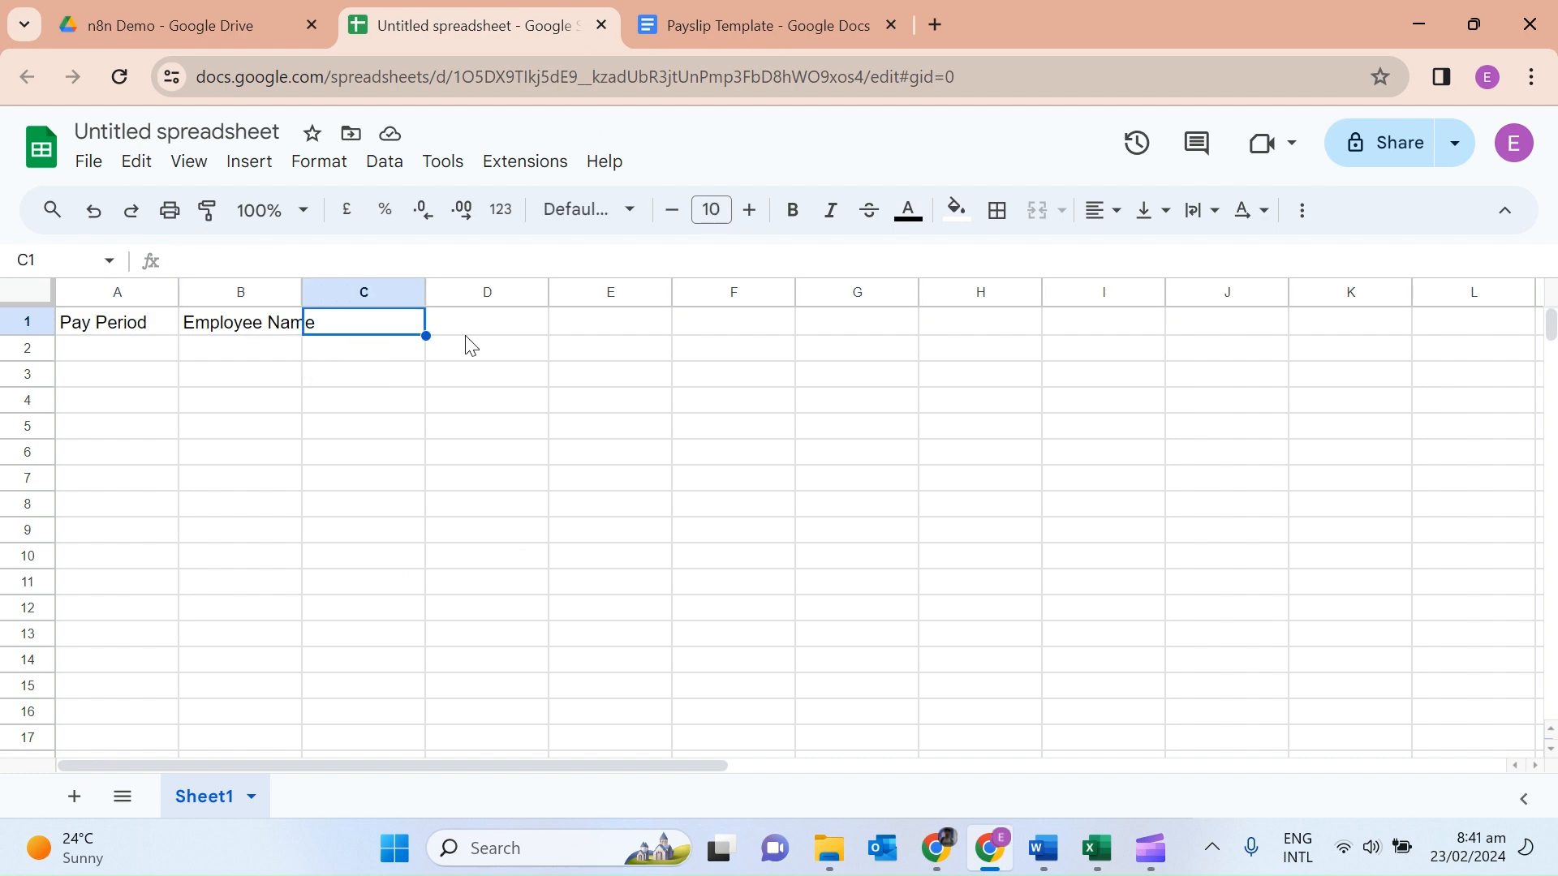
type("Designation")
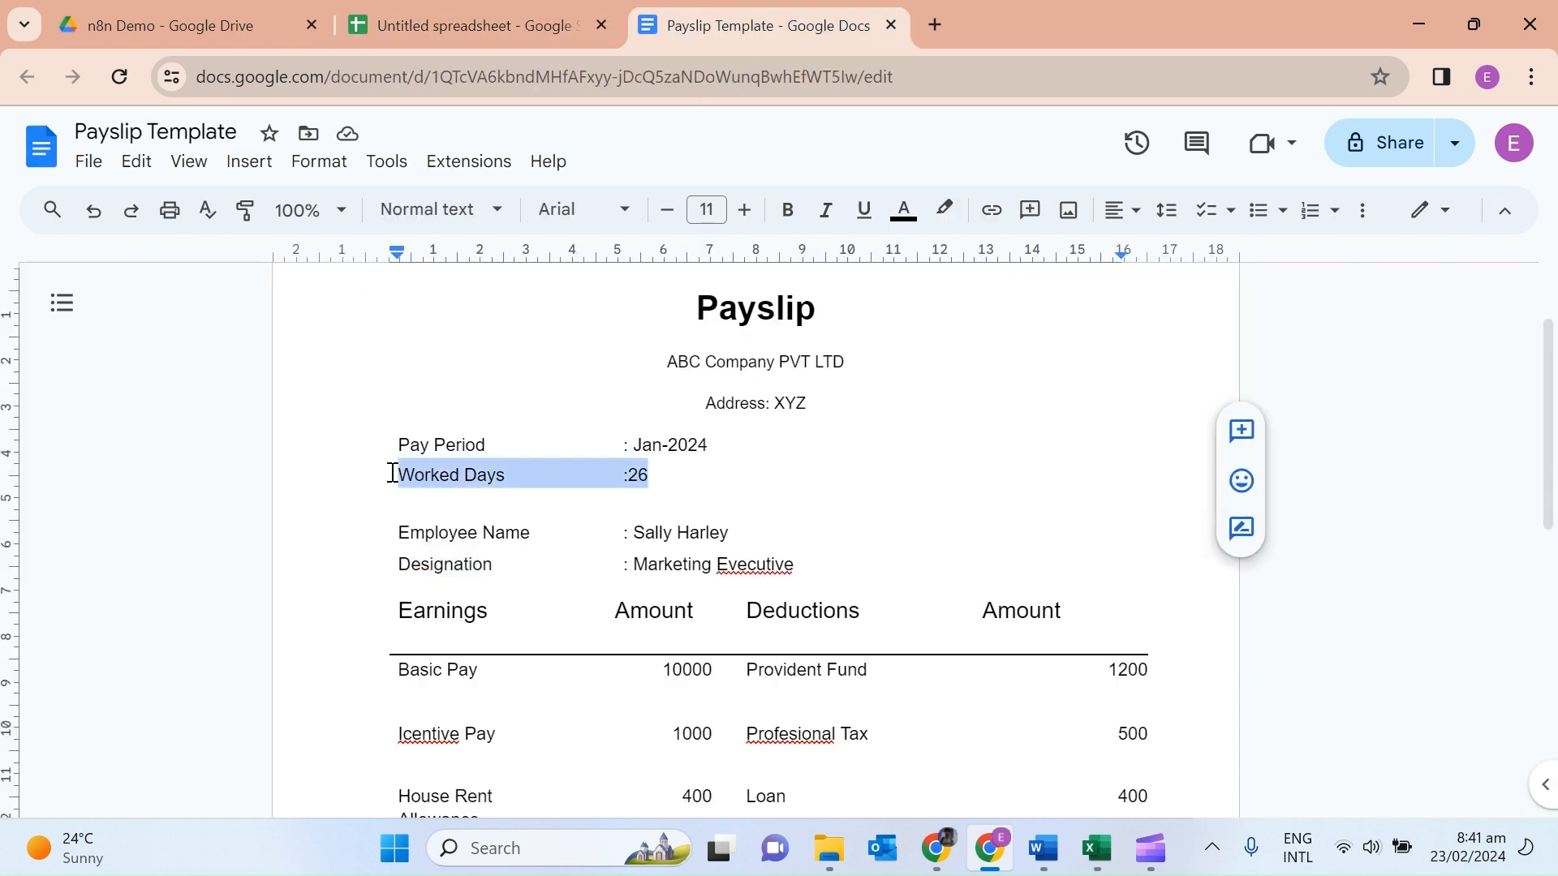
key("BackSpace")
key("BackSpace")
Add headers in D1 and Basic Pay in E1, undoing an accidental deletion of the template's Icentive Pay row.
scroll(629, 487, "down", 1)
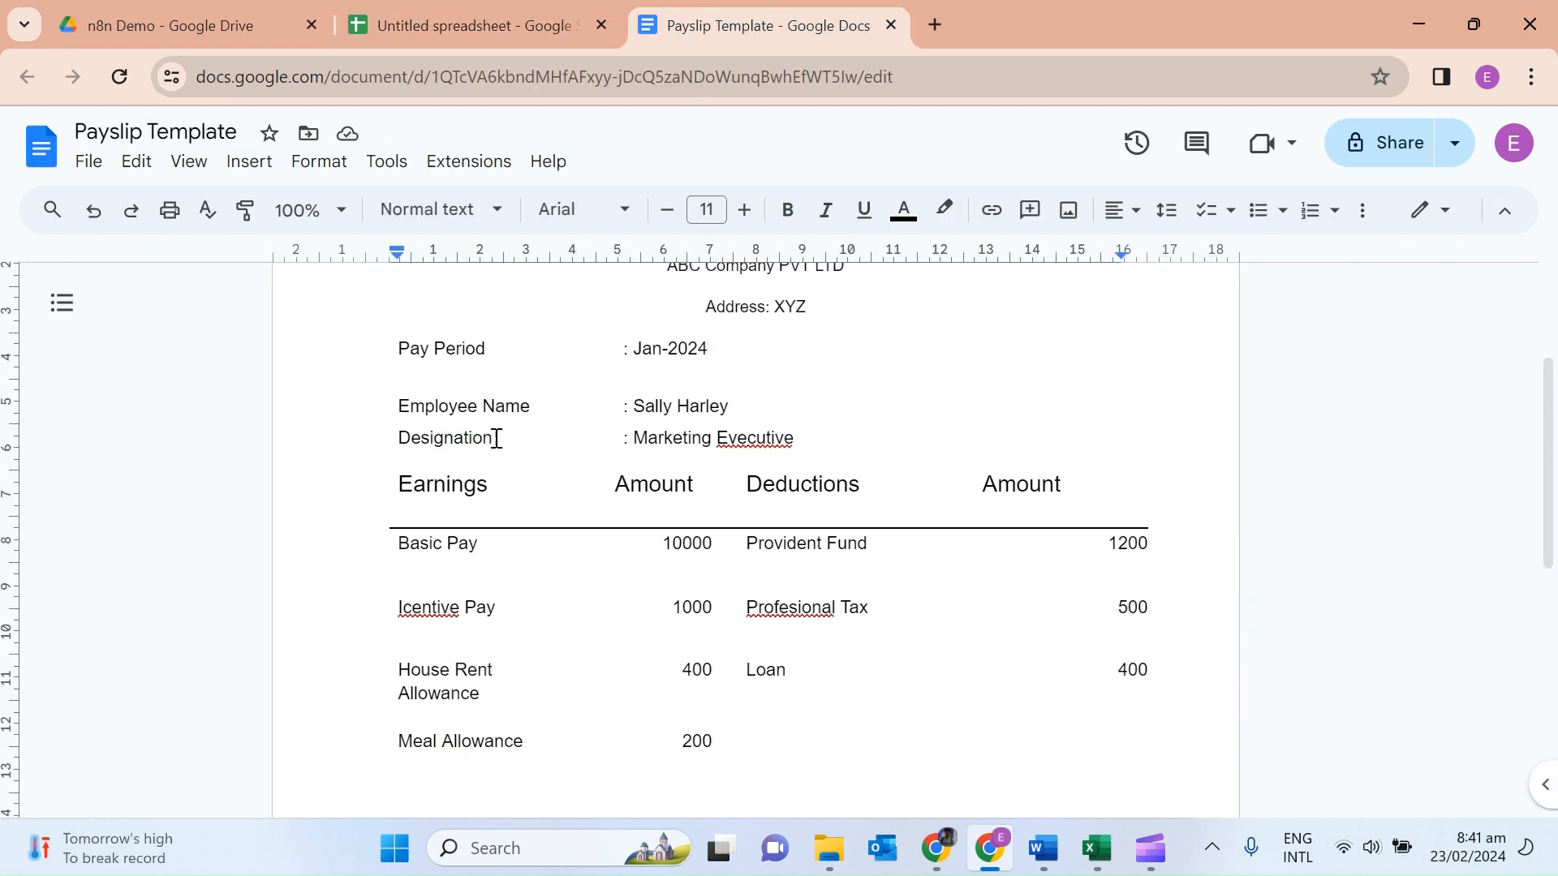
left_click_drag(497, 438, 397, 440)
key("ctrl+c")
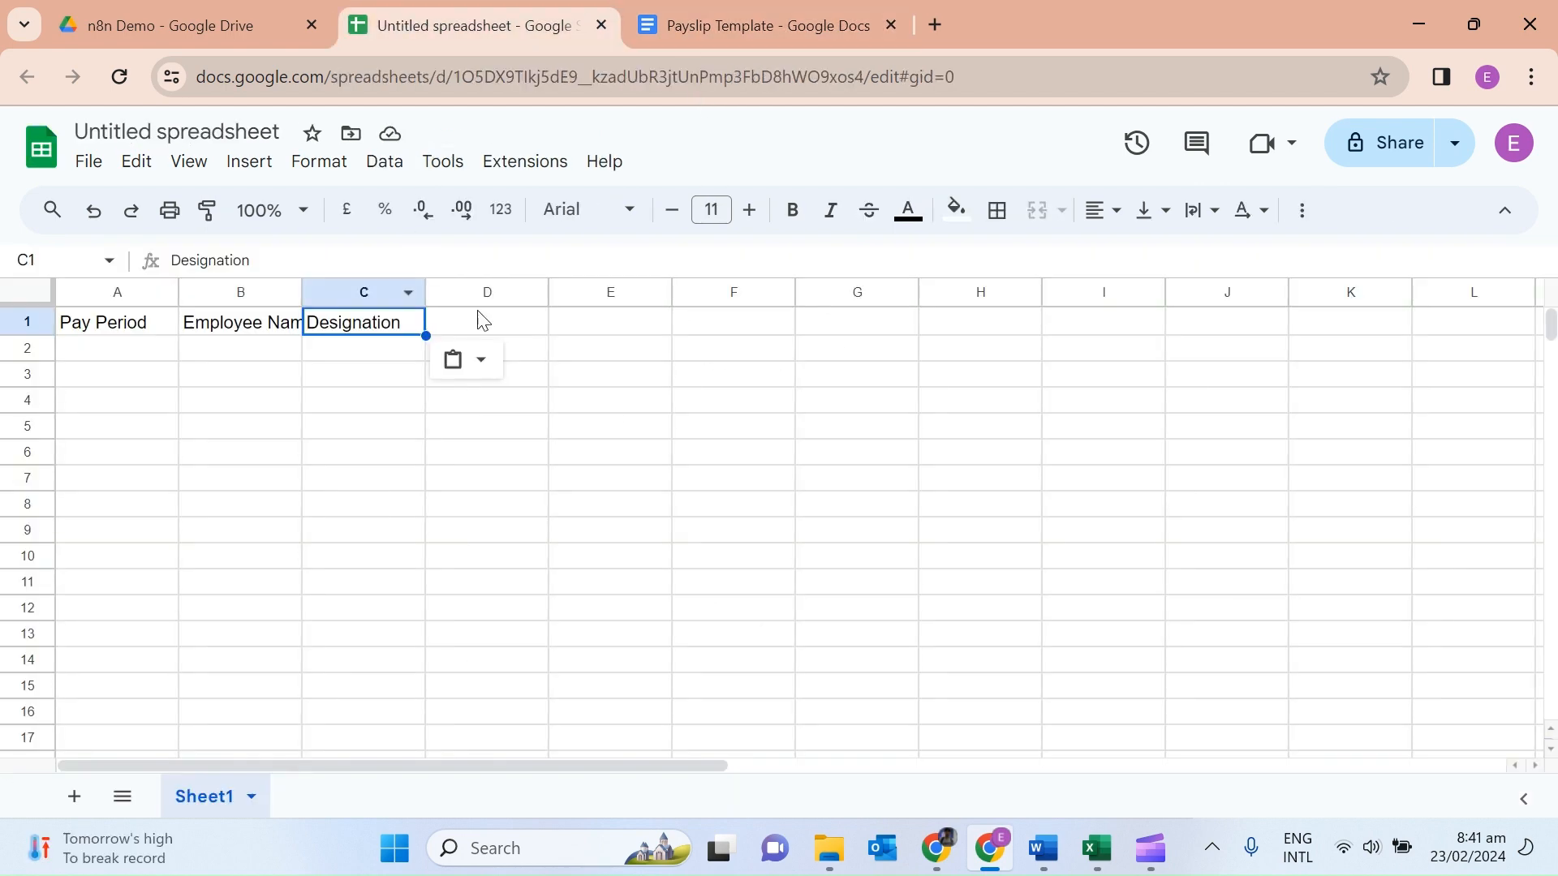
left_click(479, 316)
key("ctrl+v")
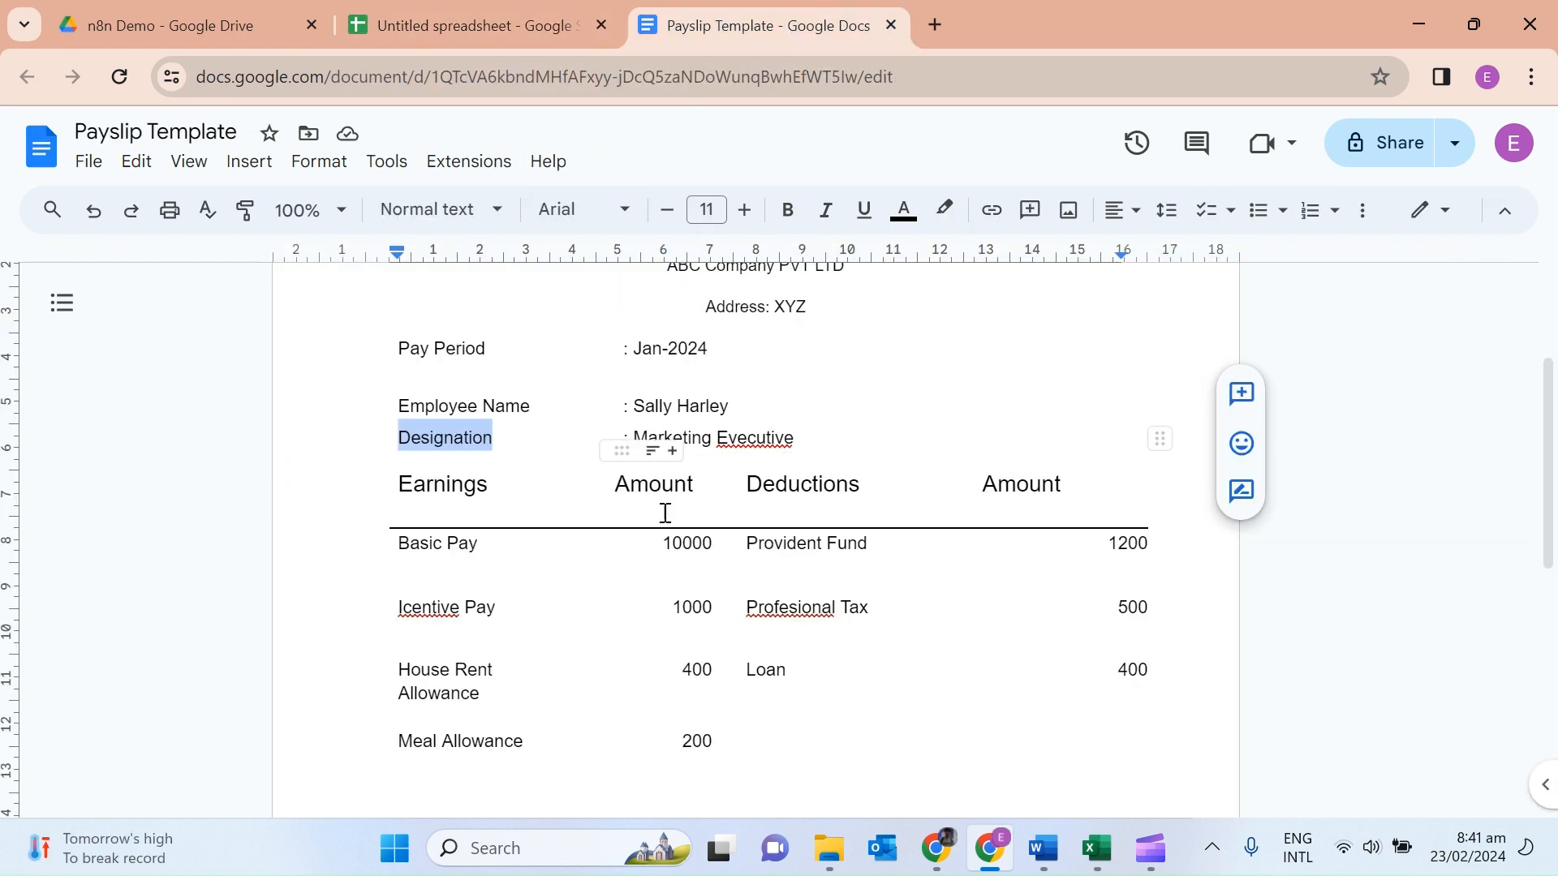
left_click_drag(480, 544, 556, 562)
key("ctrl+c")
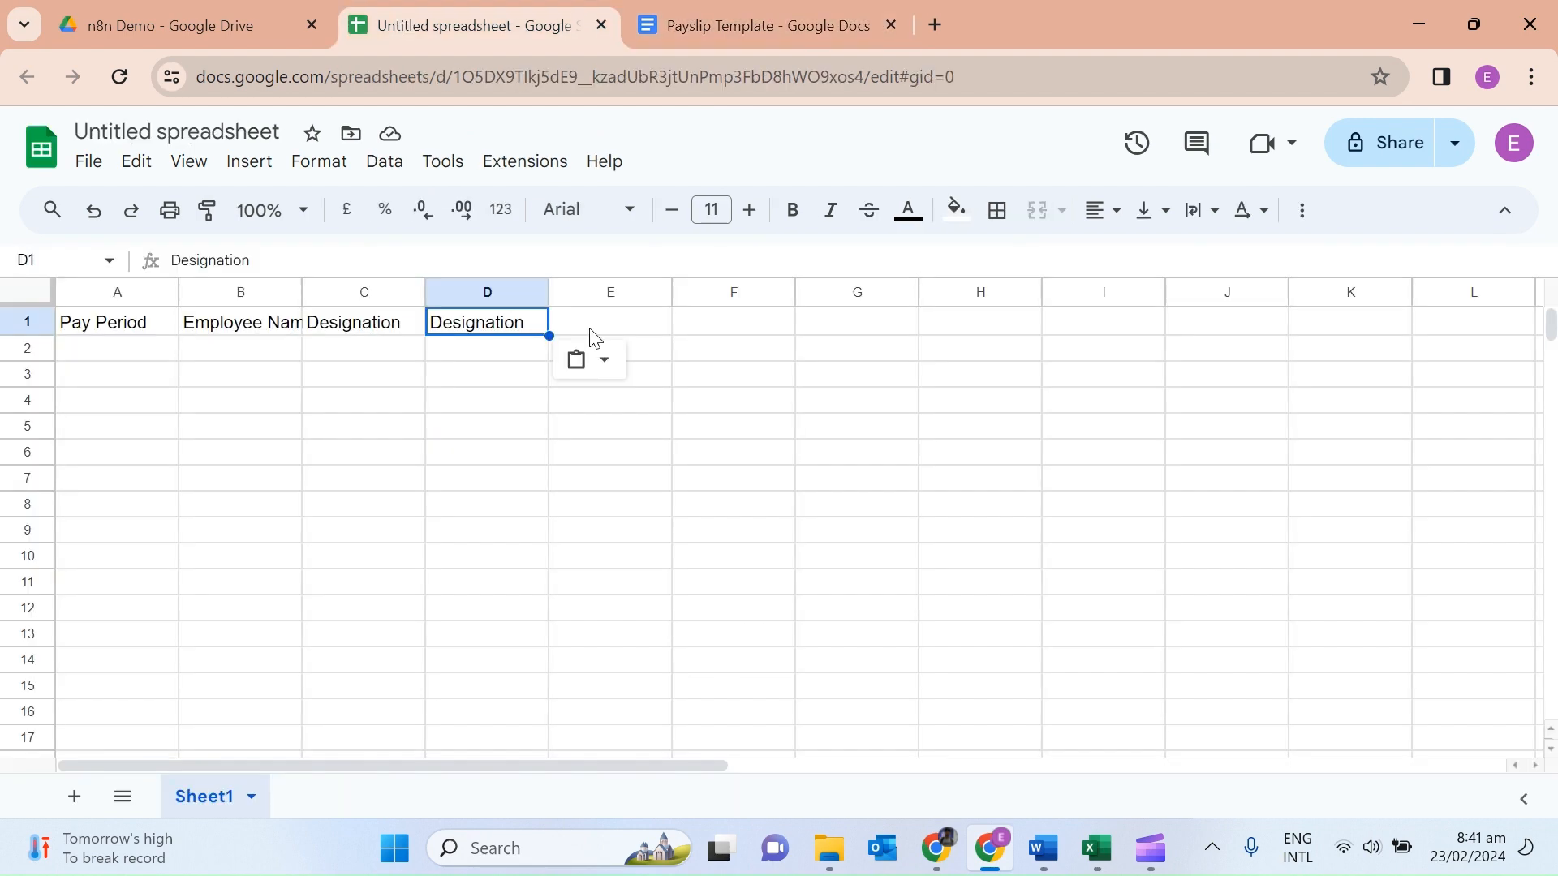
left_click(608, 322)
key("ctrl+v")
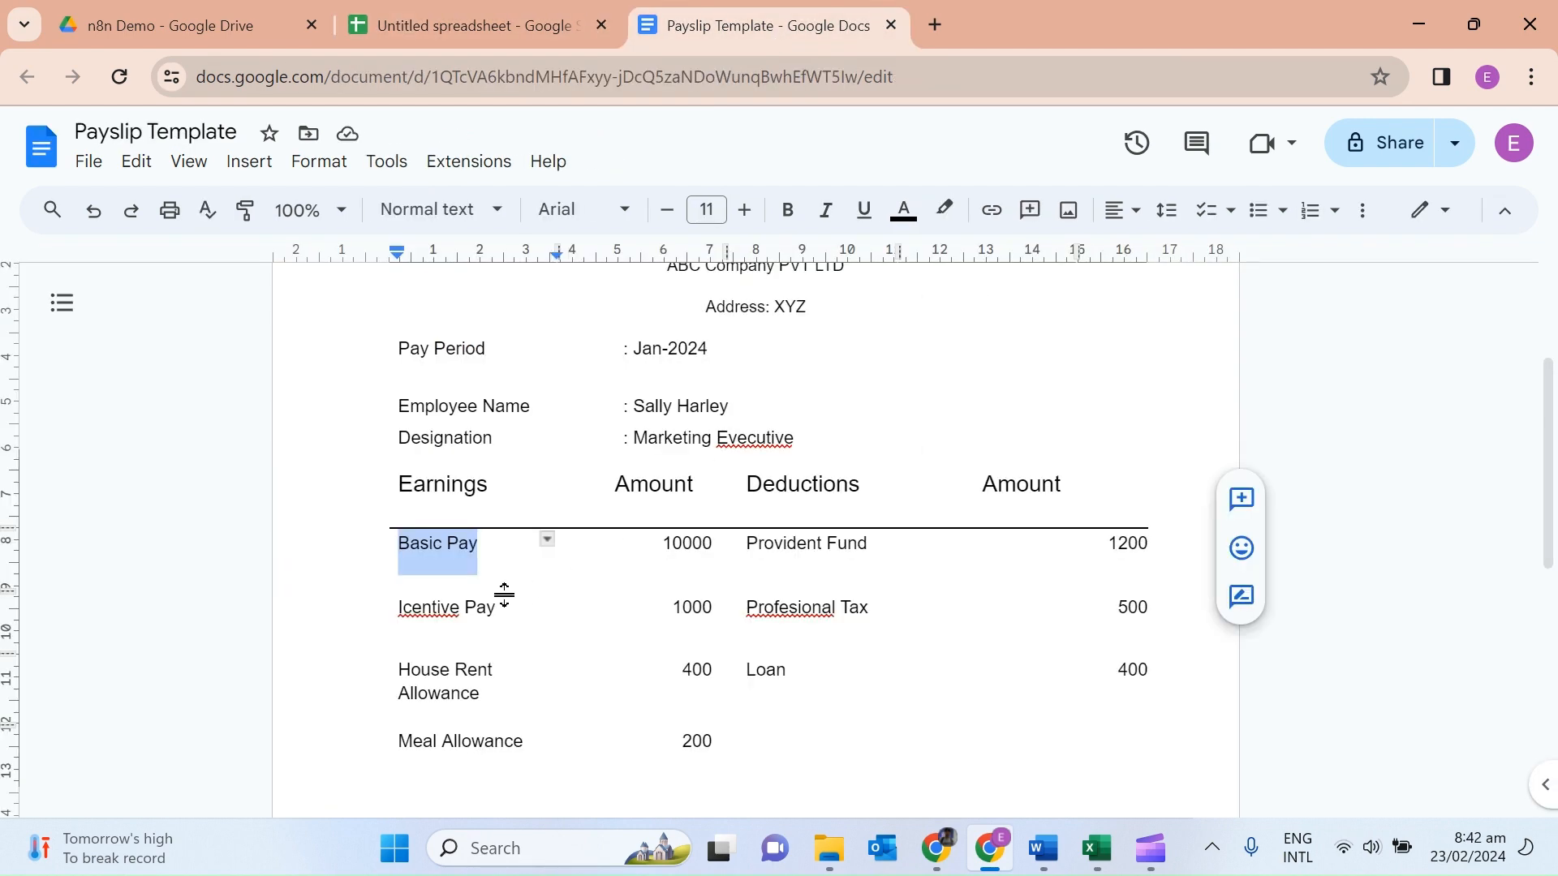
left_click_drag(502, 611, 402, 613)
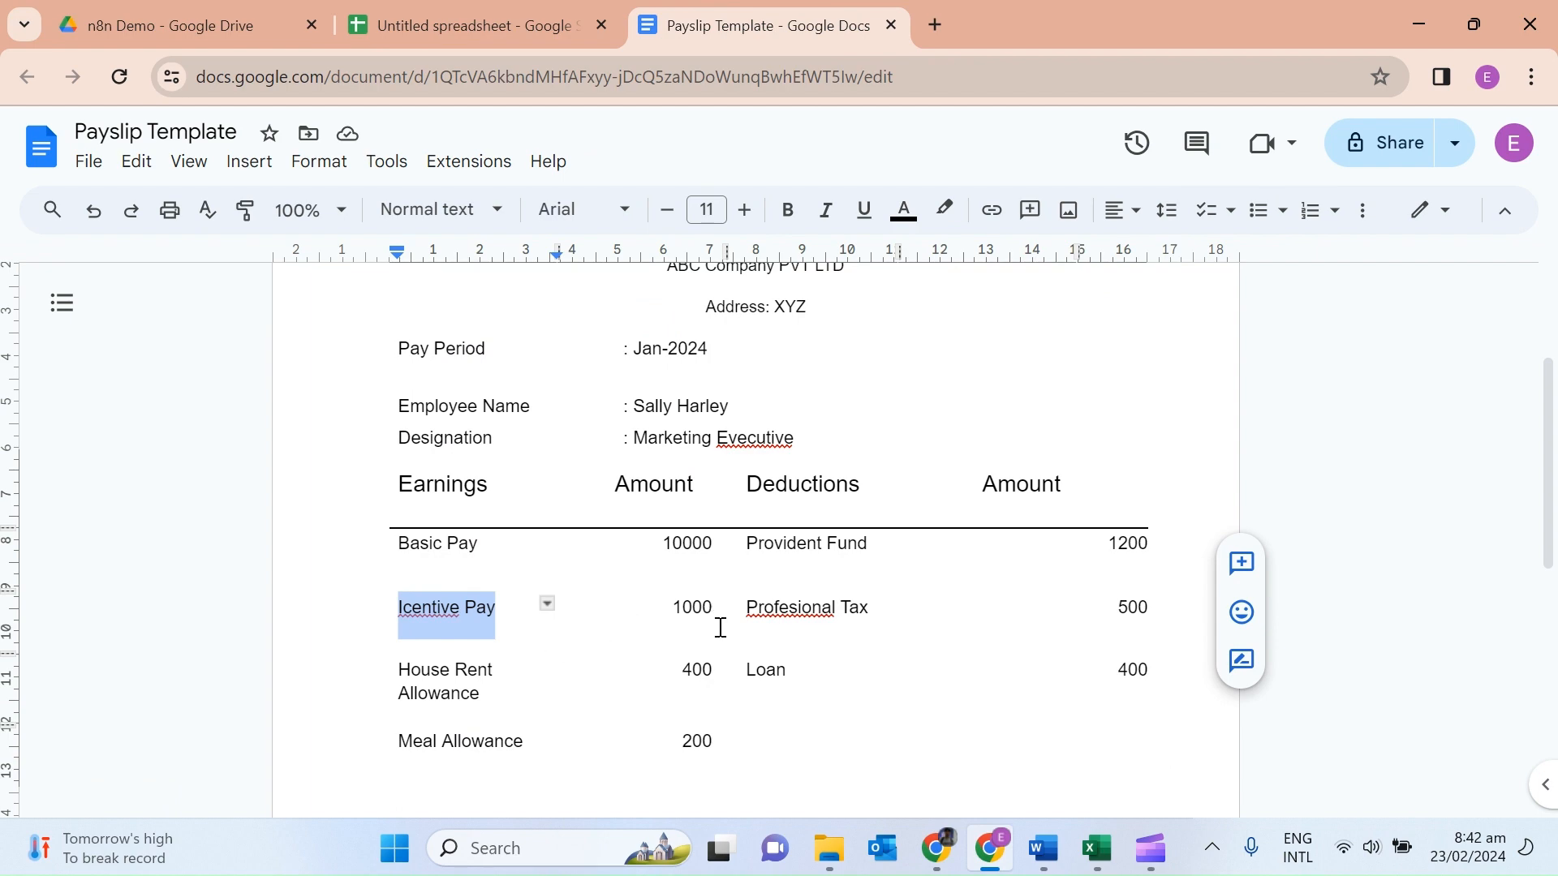
left_click_drag(400, 609, 650, 616)
key("Delete")
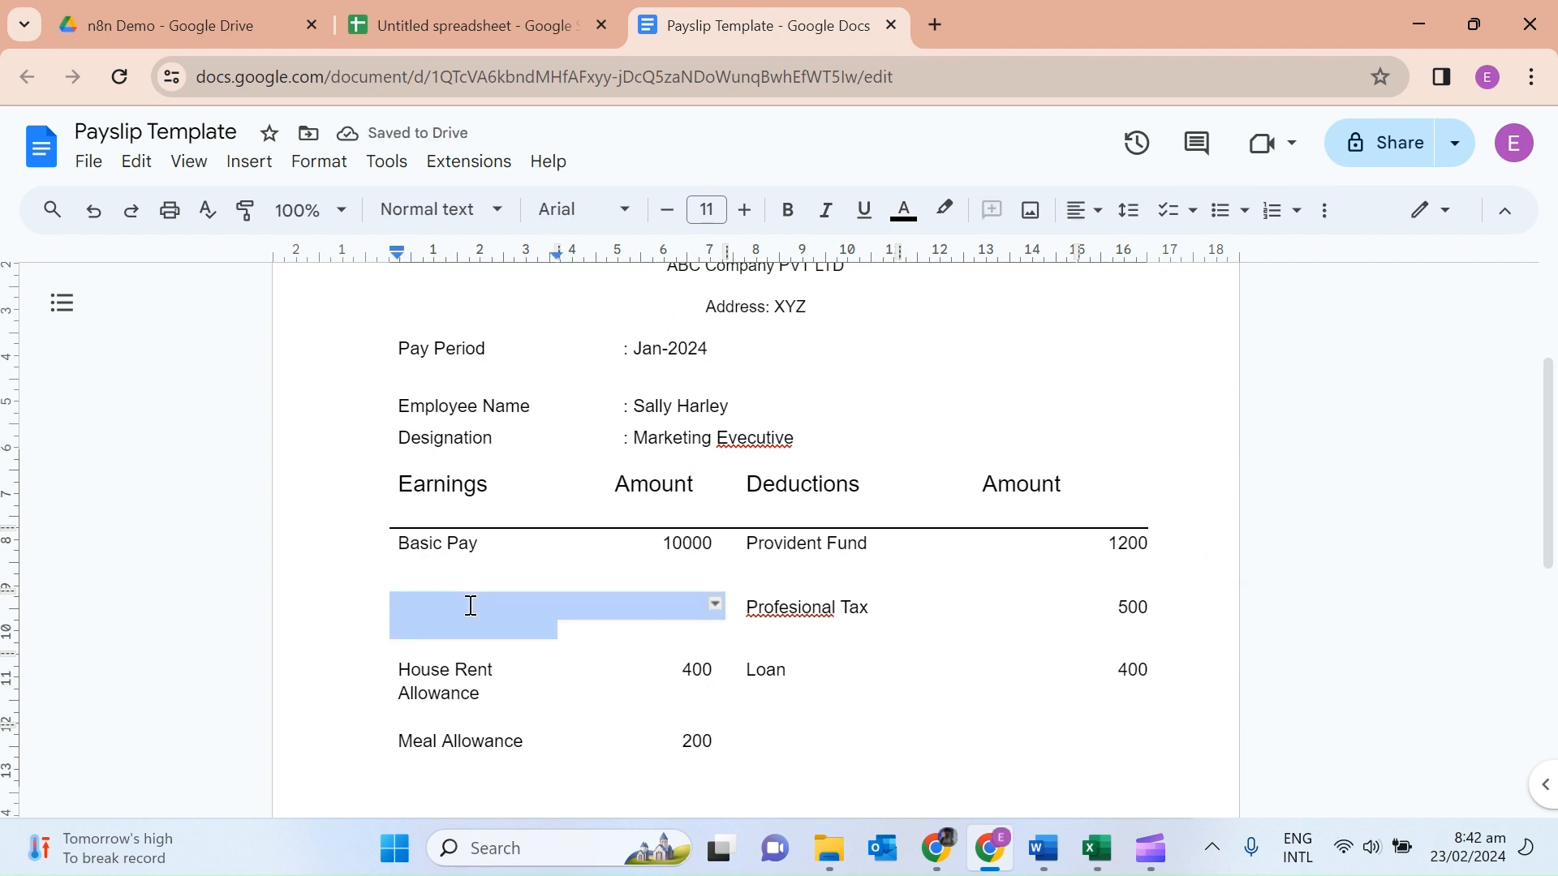
left_click(469, 606)
left_click(94, 211)
Add the Icentive Pay and House Rent Allowance headers in F1 and G1.
left_click_drag(493, 605, 387, 605)
key("ctrl+c")
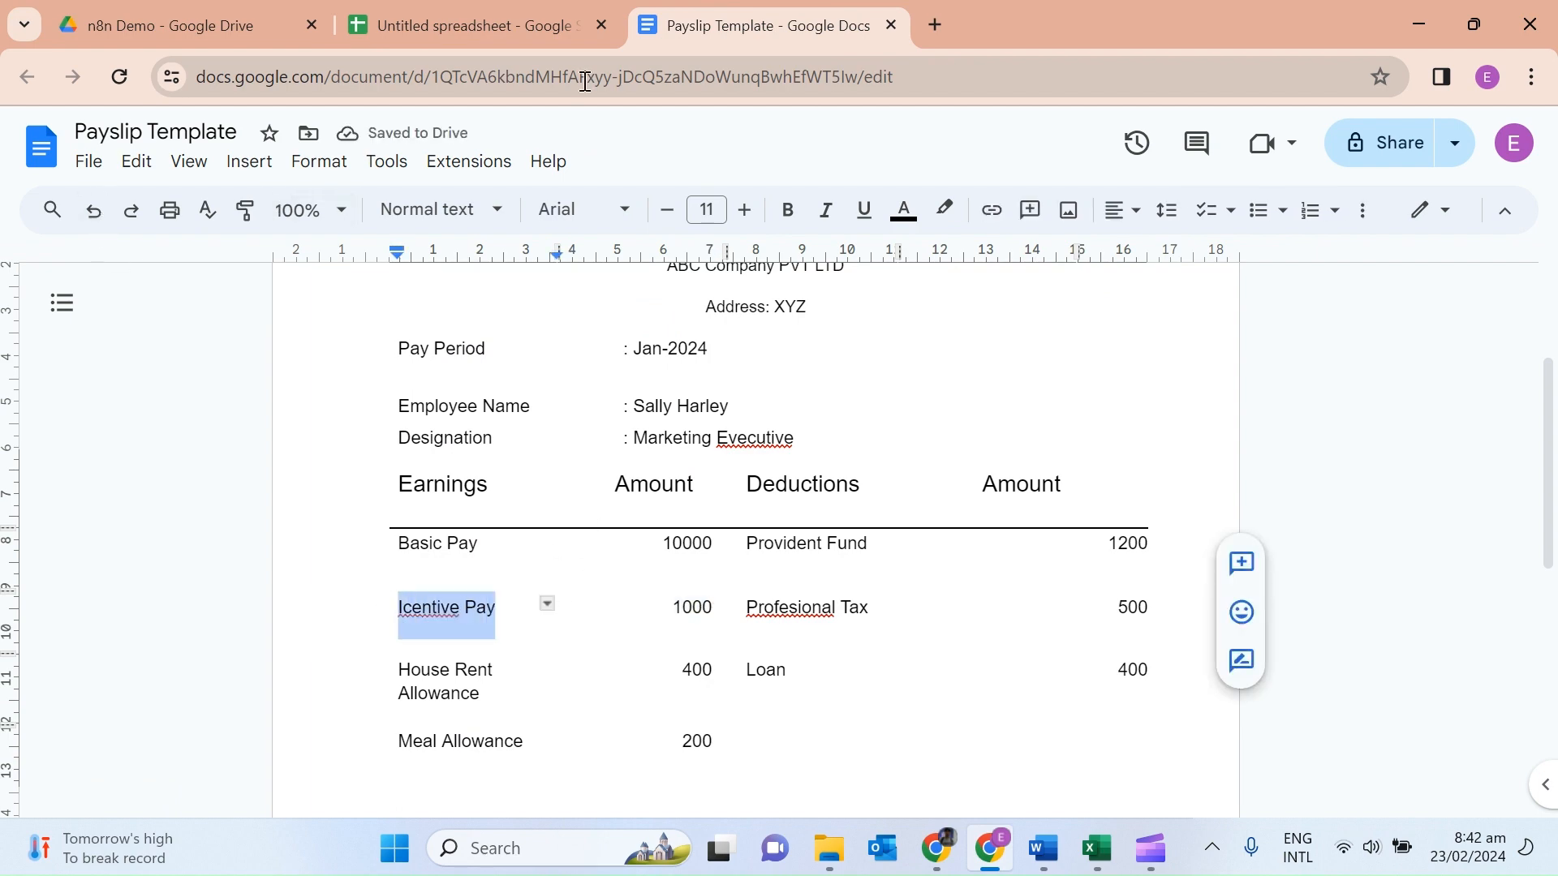
left_click(536, 25)
left_click(731, 320)
key("ctrl+v")
left_click(734, 26)
left_click_drag(483, 696, 397, 671)
key("ctrl+c")
left_click(519, 25)
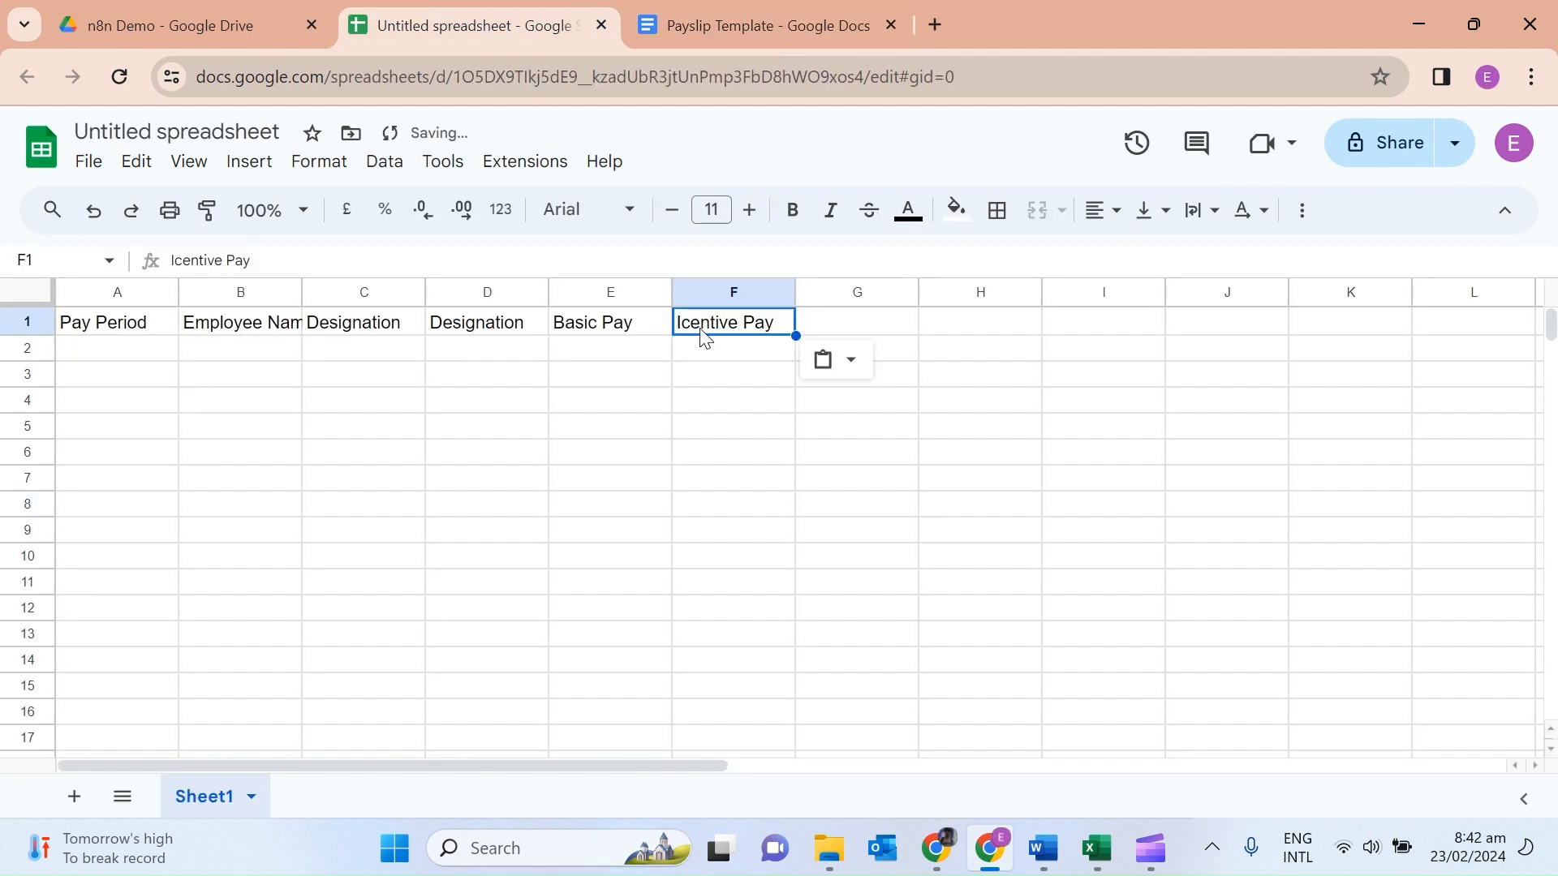
left_click(858, 322)
key("ctrl+v")
Add the Meal Allowance and Provident Fund headers in H1 and I1.
left_click(735, 25)
left_click_drag(524, 741, 397, 741)
key("ctrl+c")
left_click(519, 25)
left_click(1010, 323)
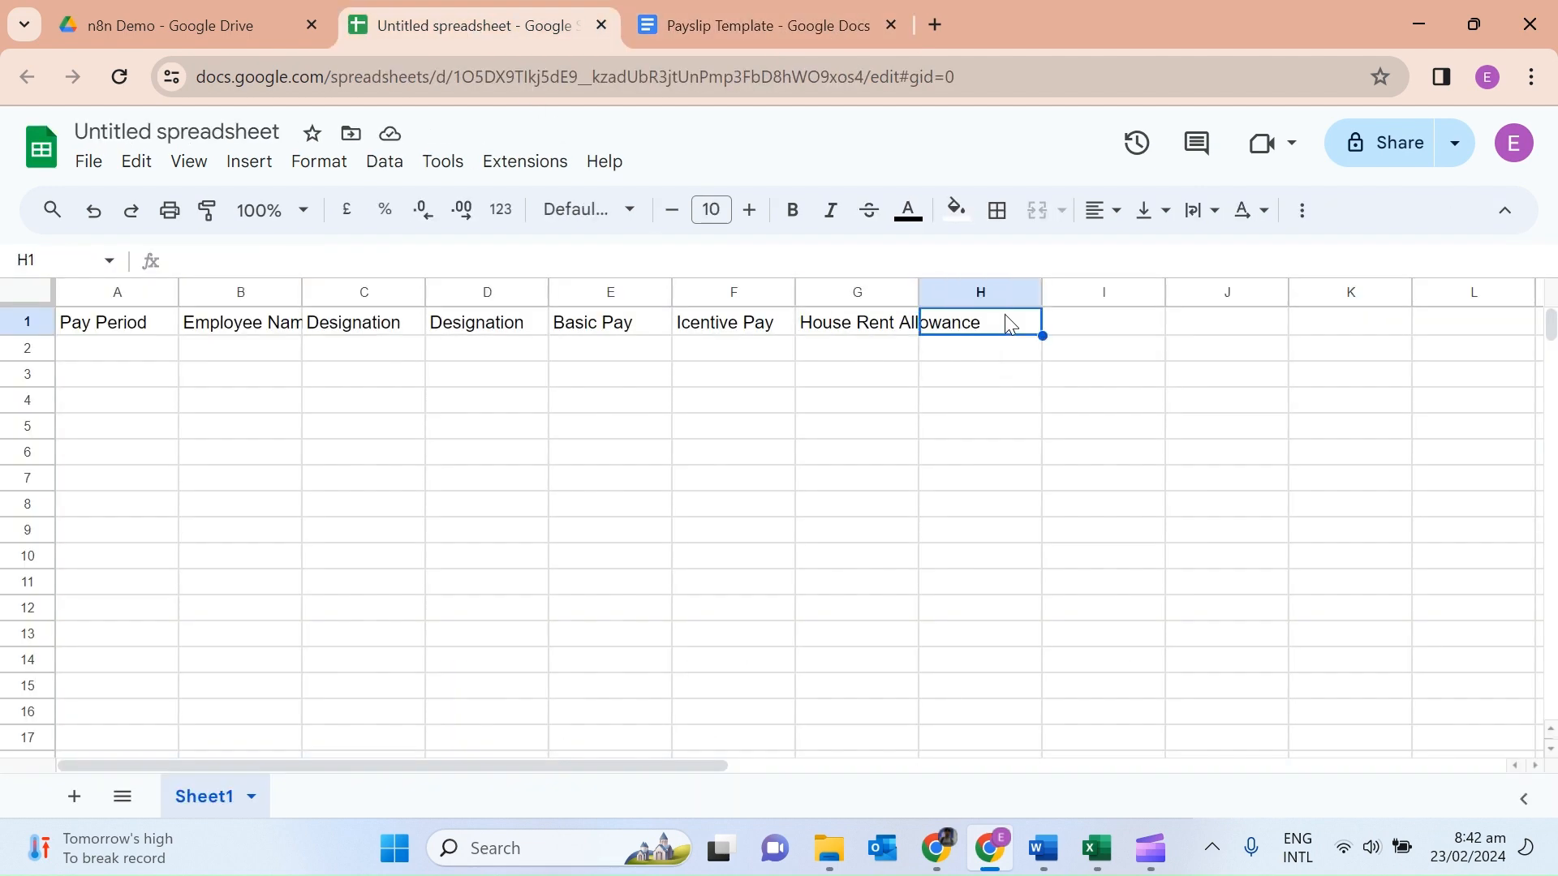
key("ctrl+v")
left_click(771, 23)
left_click_drag(745, 542, 865, 542)
key("ctrl+c")
left_click(519, 26)
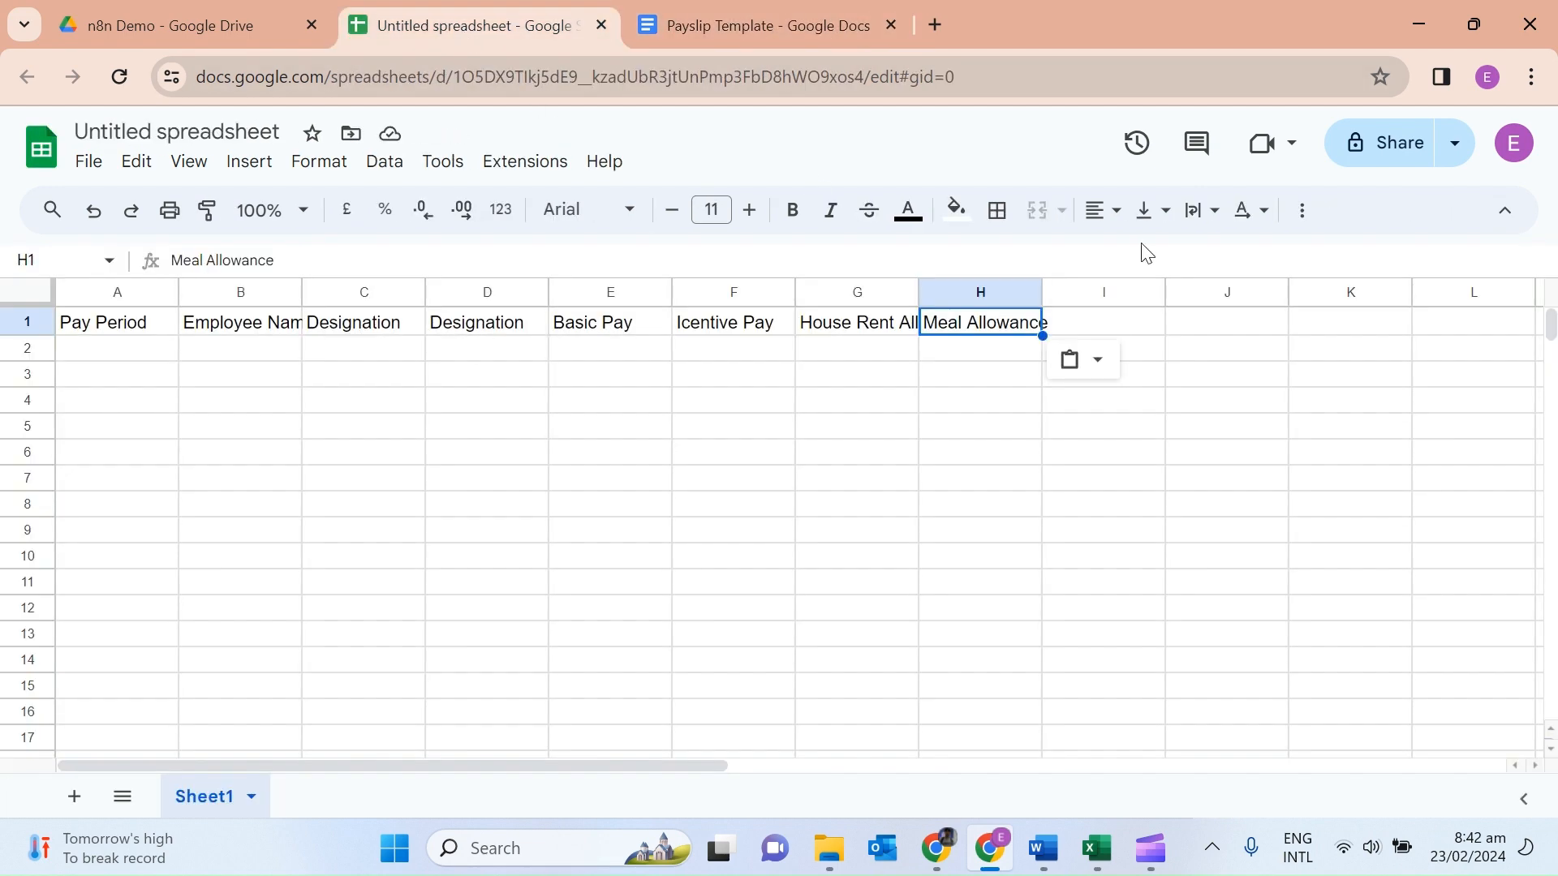
left_click(1108, 325)
key("ctrl+v")
left_click(716, 28)
Add the Profesional Tax and Loan headers in J1 and K1.
left_click_drag(868, 607, 727, 605)
key("ctrl+c")
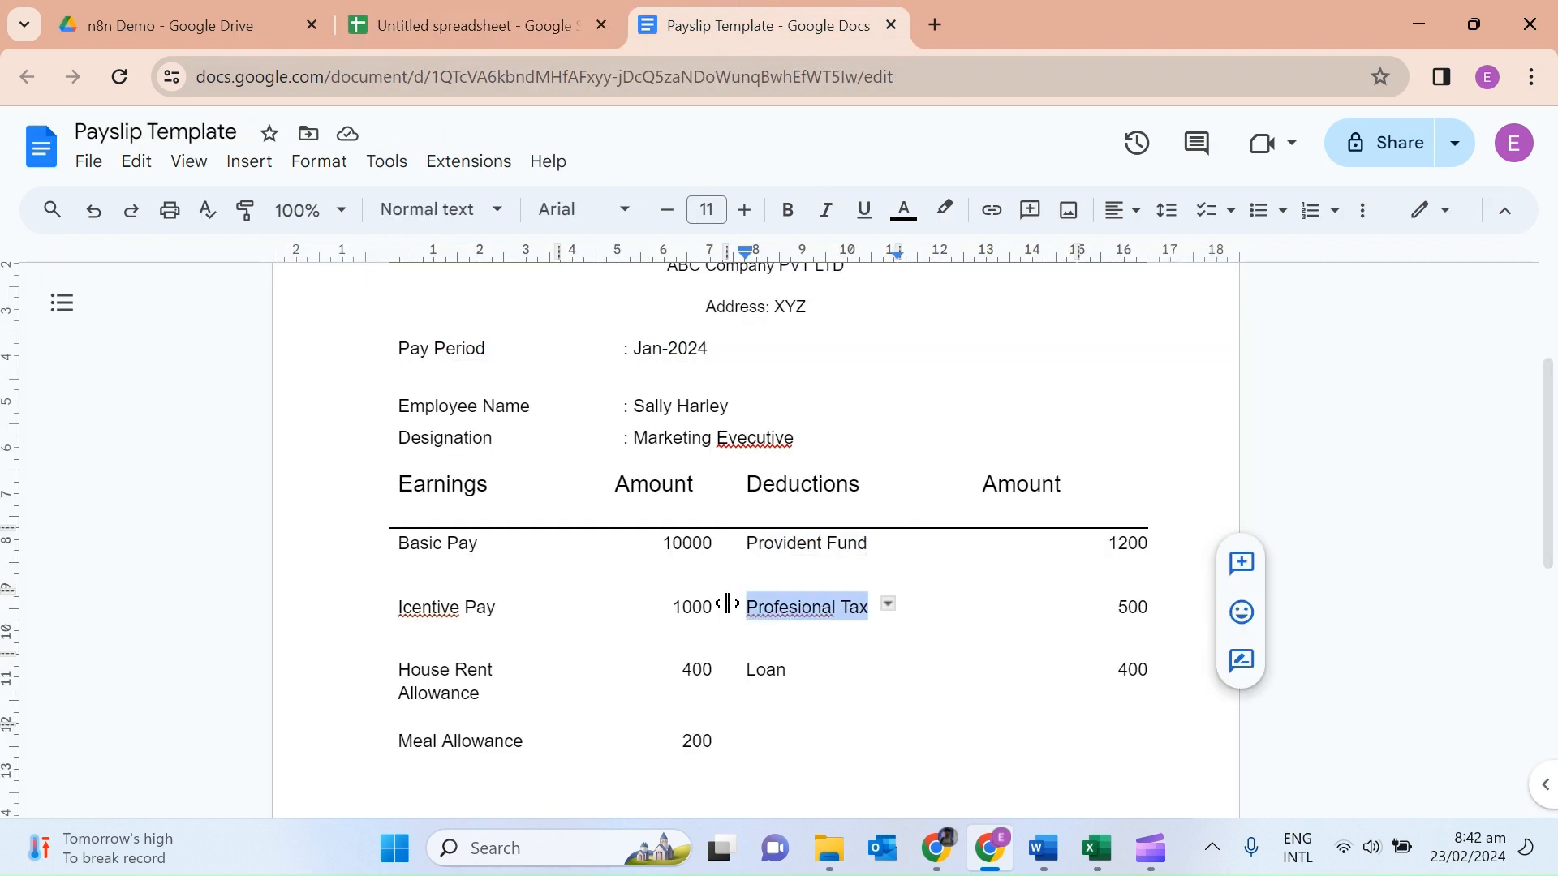
left_click(594, 35)
left_click(1227, 323)
key("ctrl+v")
left_click(763, 25)
left_click_drag(743, 674, 814, 685)
key("ctrl+c")
left_click(592, 34)
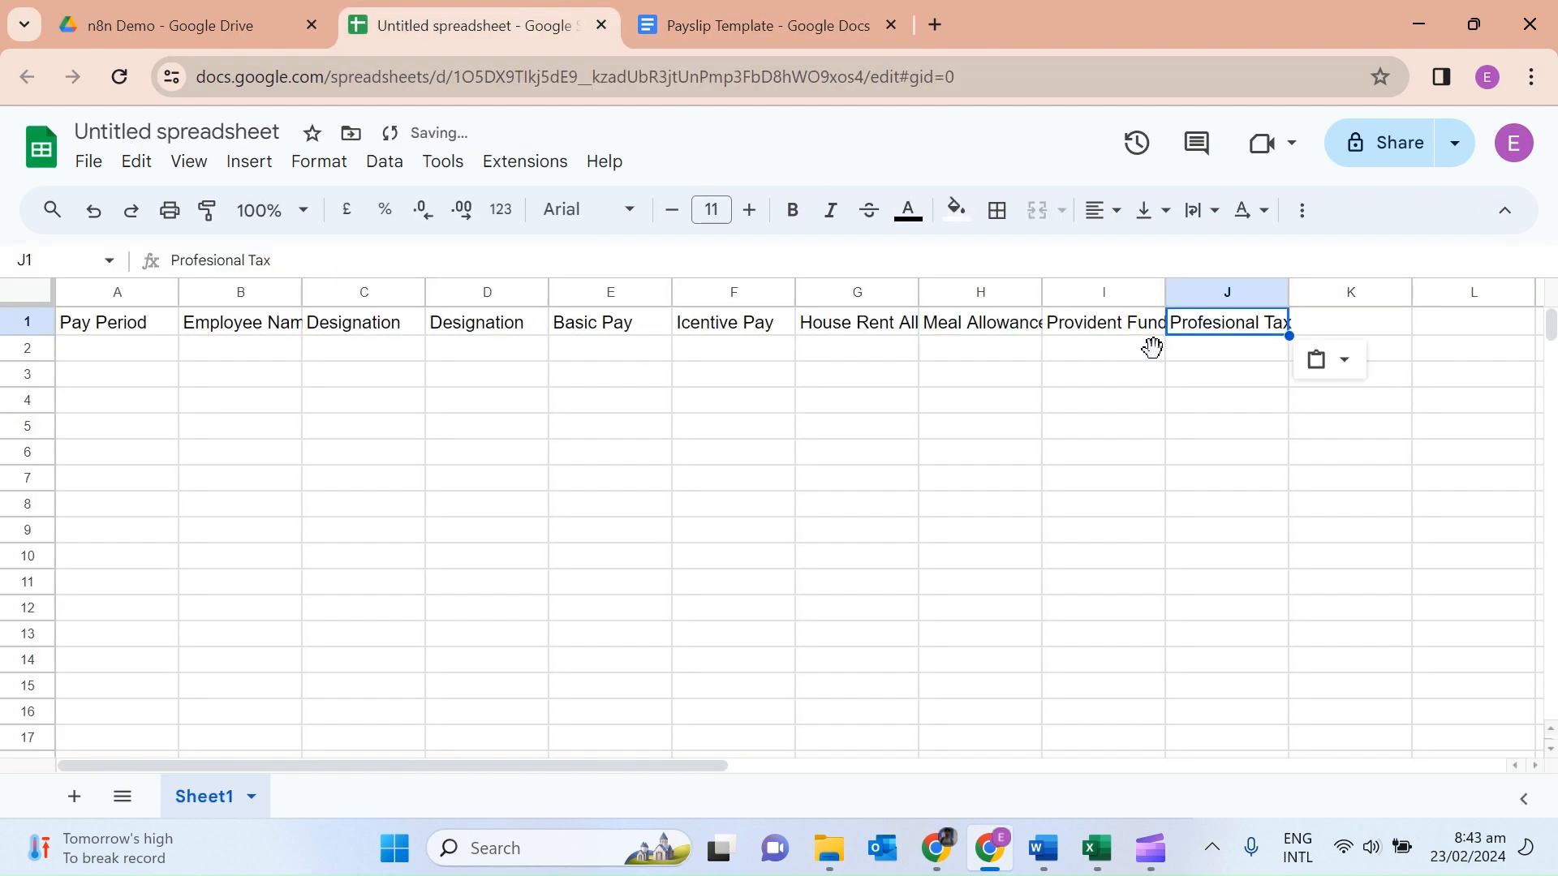
left_click(1351, 323)
key("ctrl+v")
left_click(763, 25)
Add the Total Earnings header in L1.
scroll(647, 535, "down", 4)
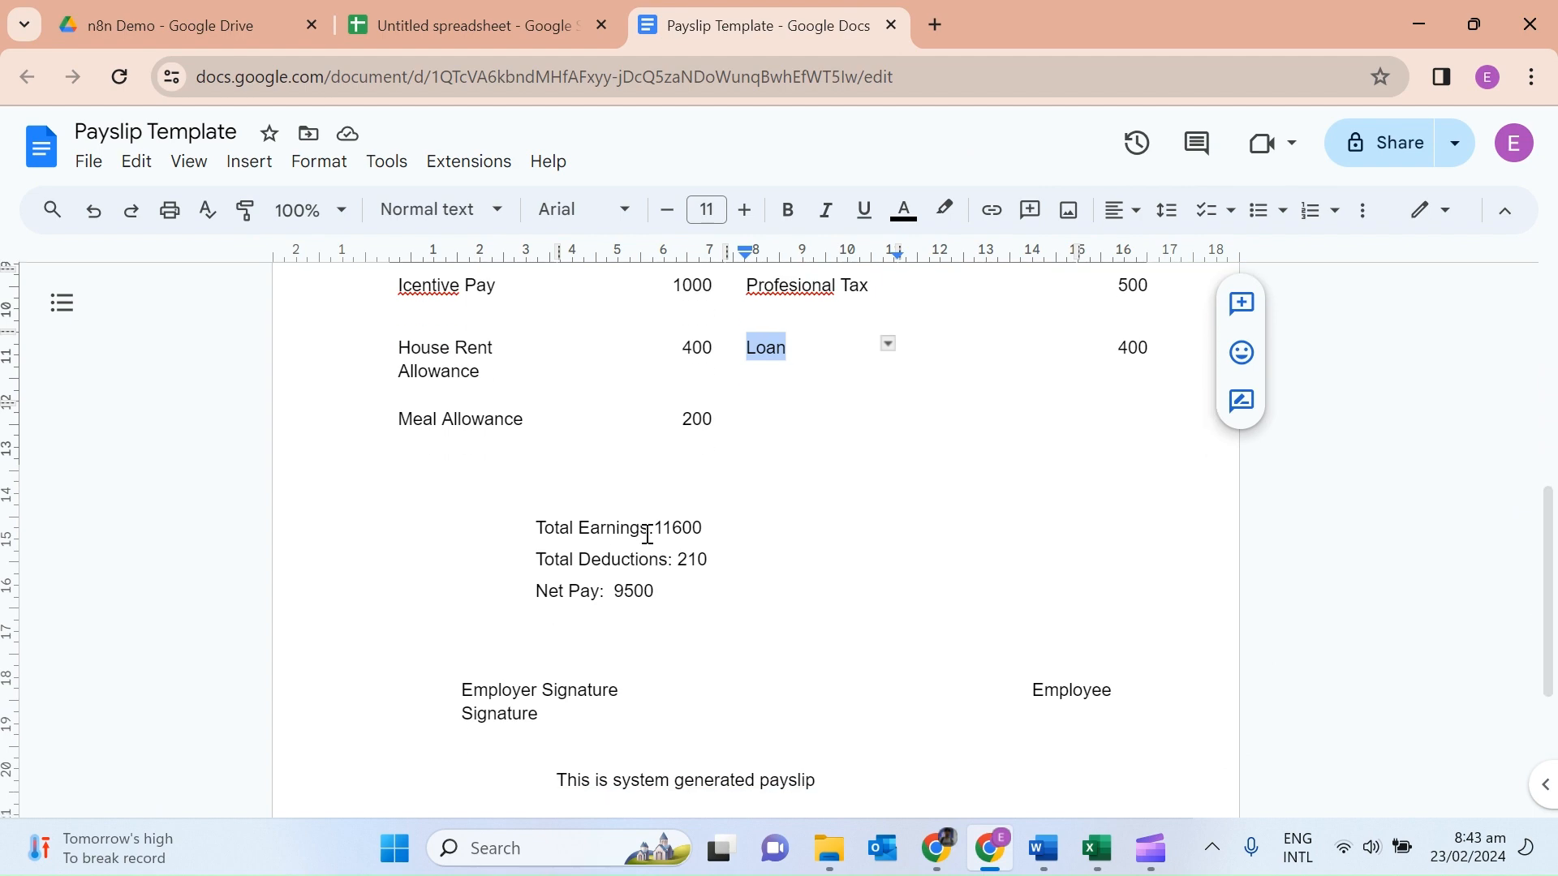
left_click_drag(647, 534, 536, 529)
key("ctrl+c")
left_click(487, 26)
left_click(1475, 320)
key("ctrl+v")
Add the Total Deductions header in the next column and copy the Net Pay label.
left_click(750, 31)
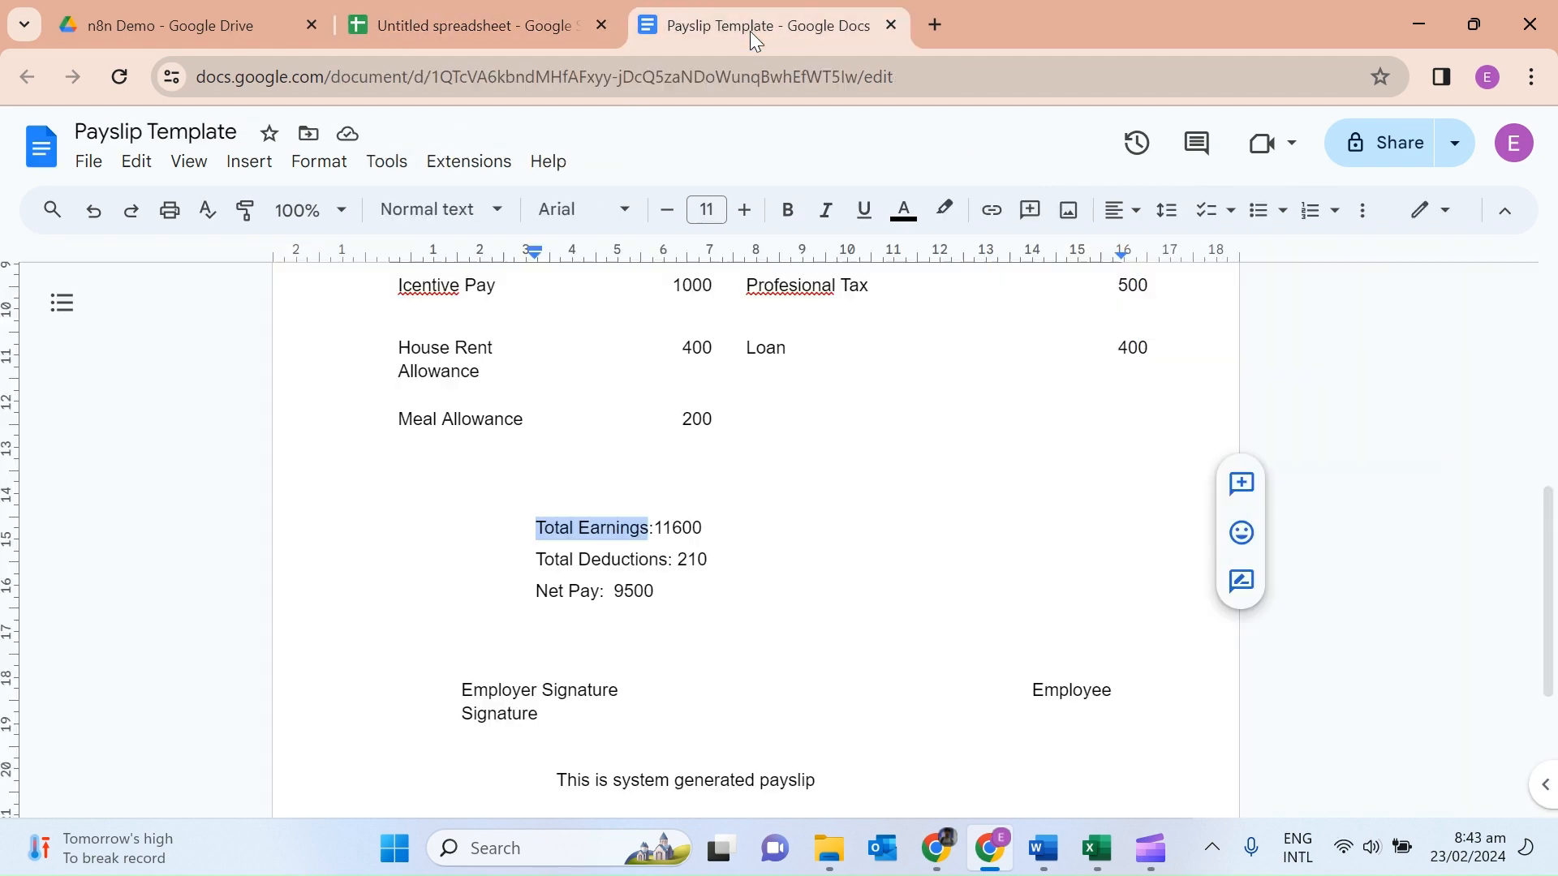
left_click_drag(667, 560, 536, 568)
key("ctrl+c")
left_click(487, 26)
scroll(936, 334, "right", 3)
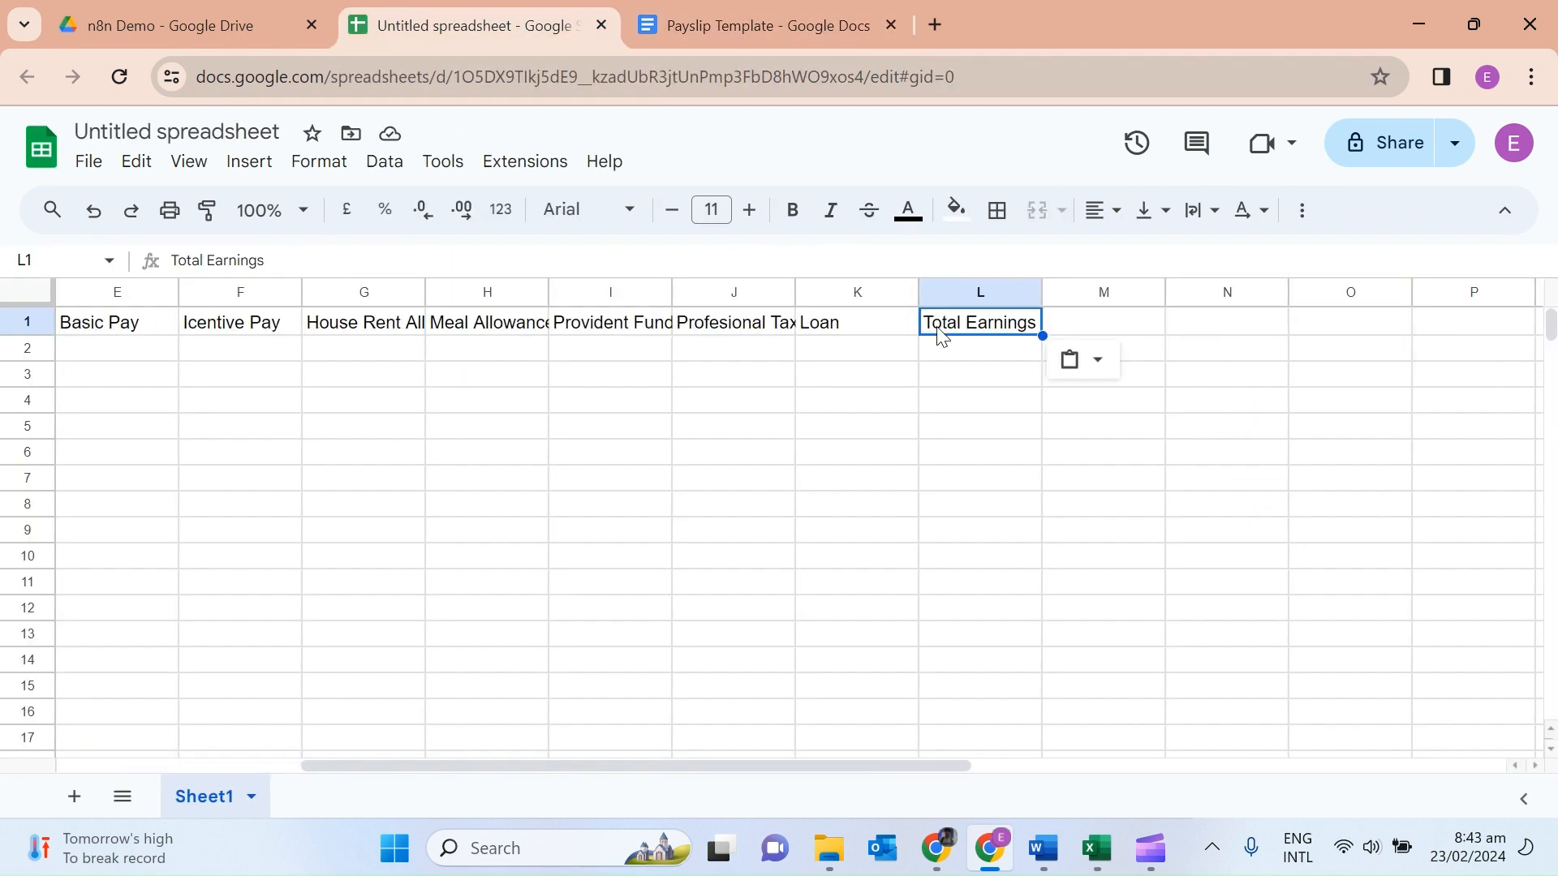
left_click(1079, 324)
key("ctrl+v")
left_click(763, 25)
left_click_drag(606, 592, 535, 592)
key("ctrl+c")
left_click(487, 26)
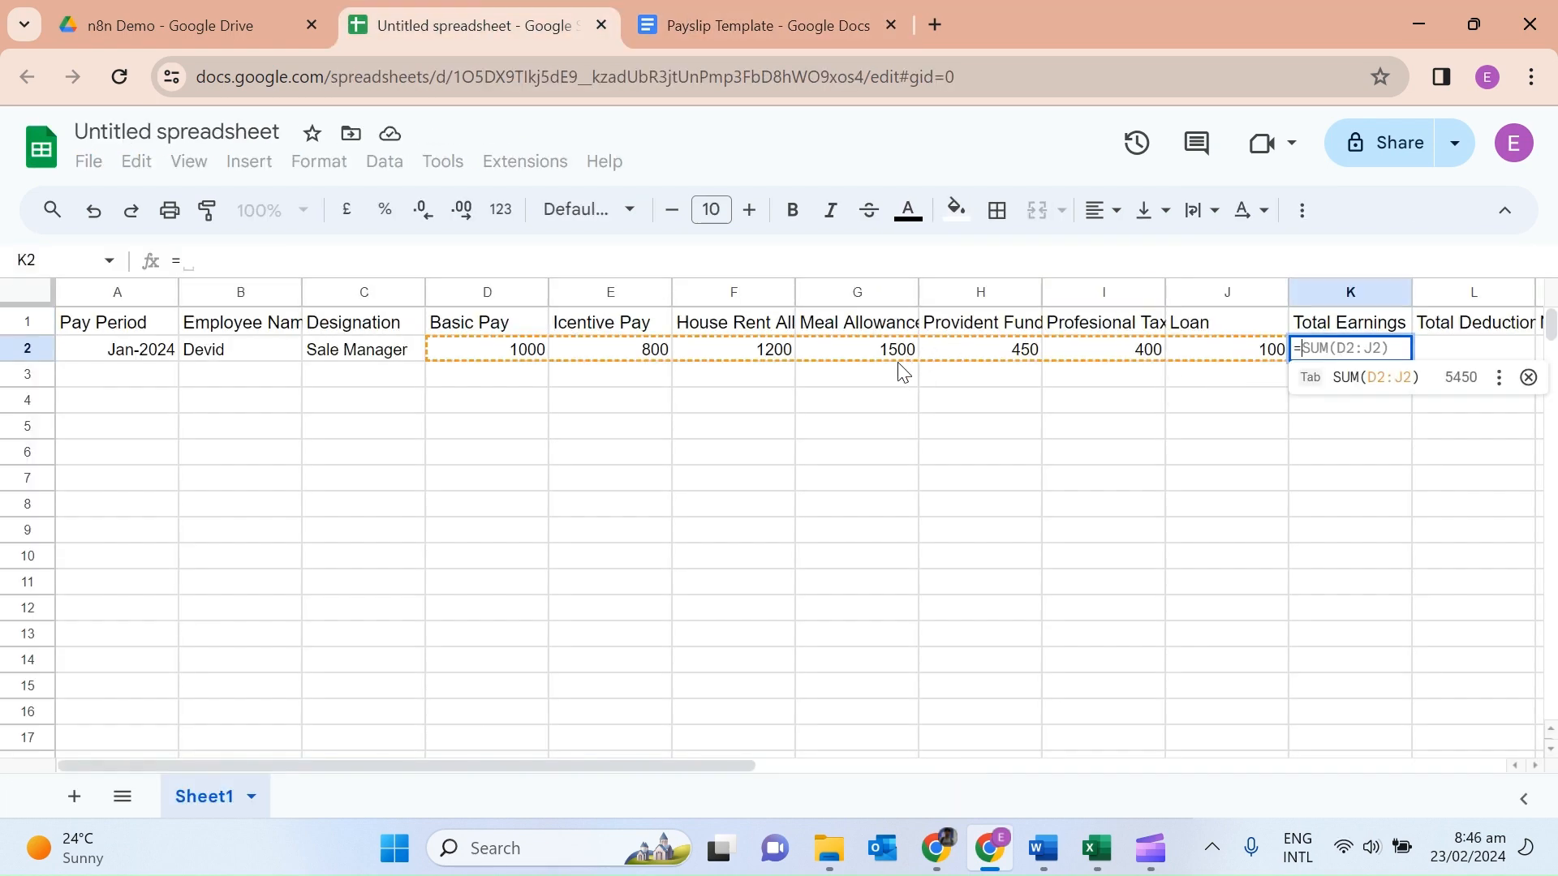
Set Total Earnings in K2 to =SUM(D2:G2).
left_click(1376, 377)
left_click(1406, 380)
left_click(253, 262)
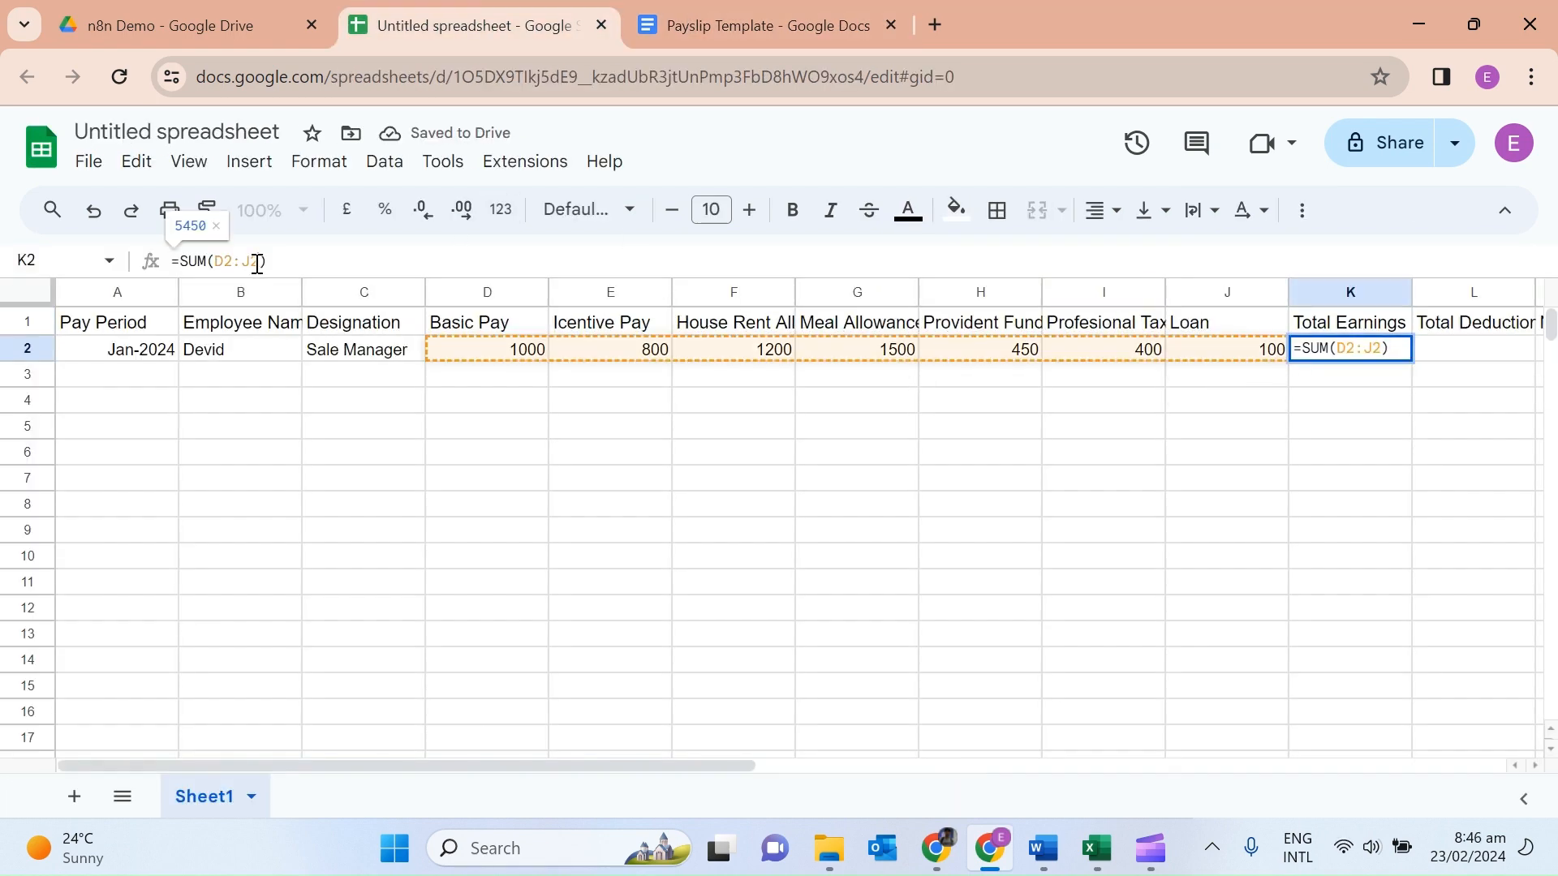
key("BackSpace")
type("G")
left_click(849, 463)
Set Total Deductions in L2 to =SUM(H2:J2).
left_click(1493, 351)
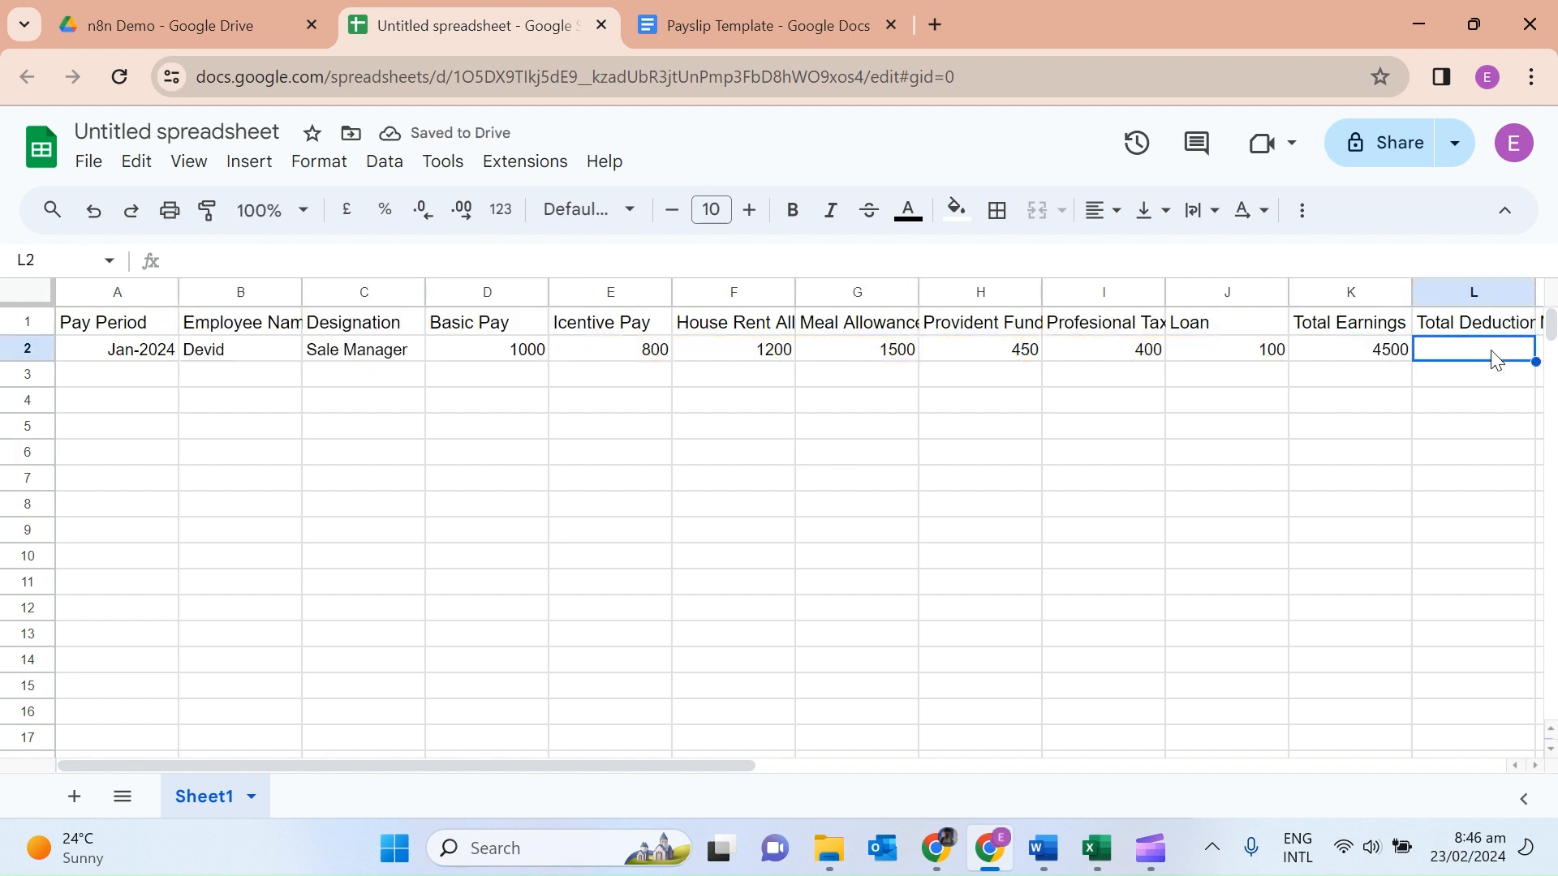
type("=sum")
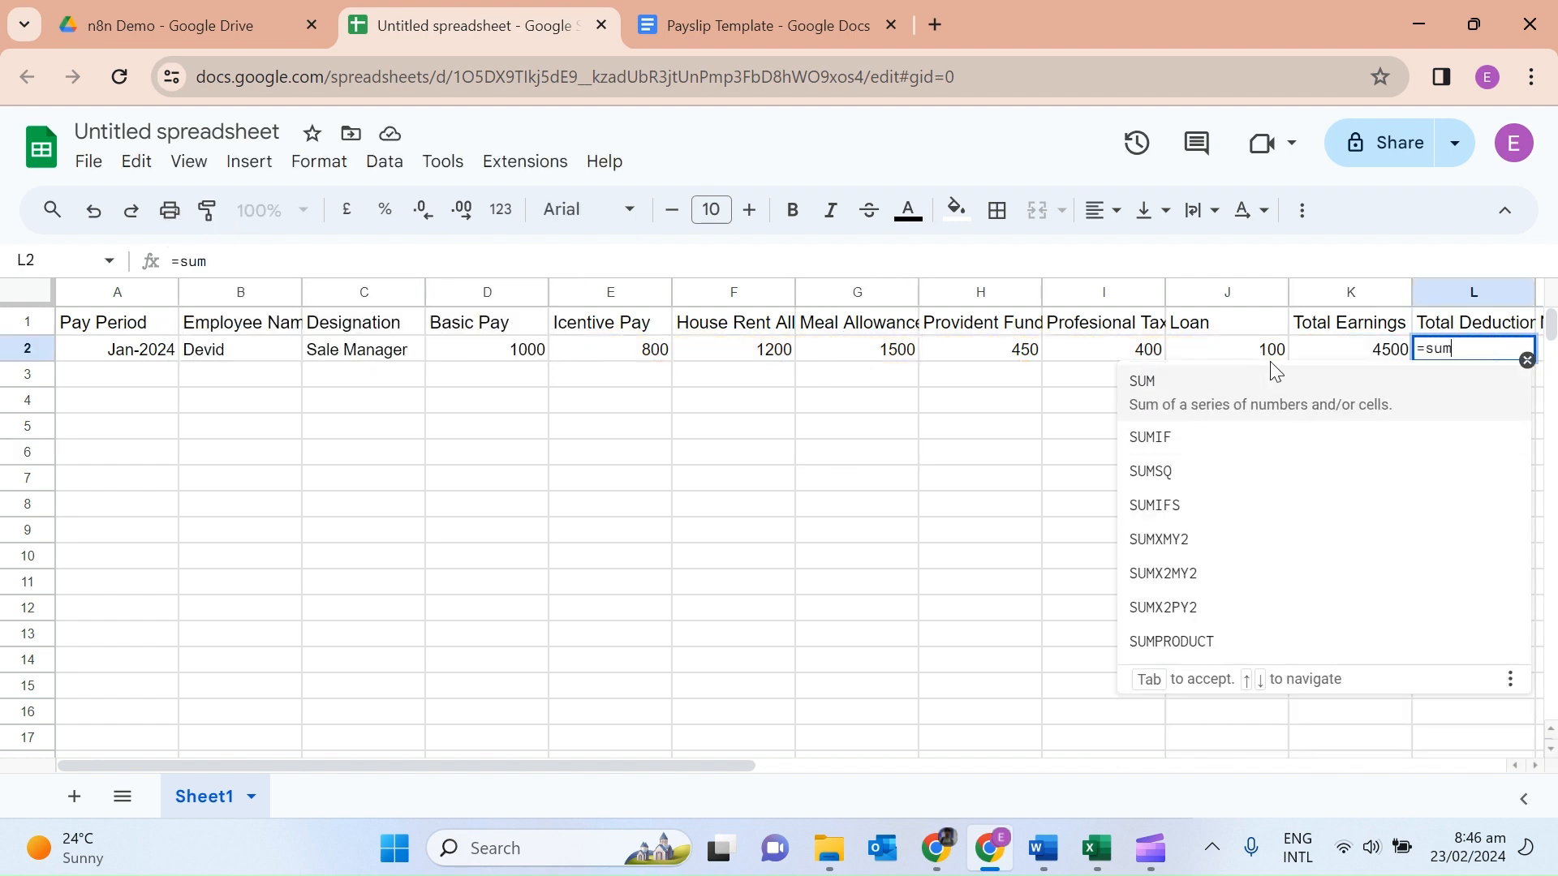
key("Tab")
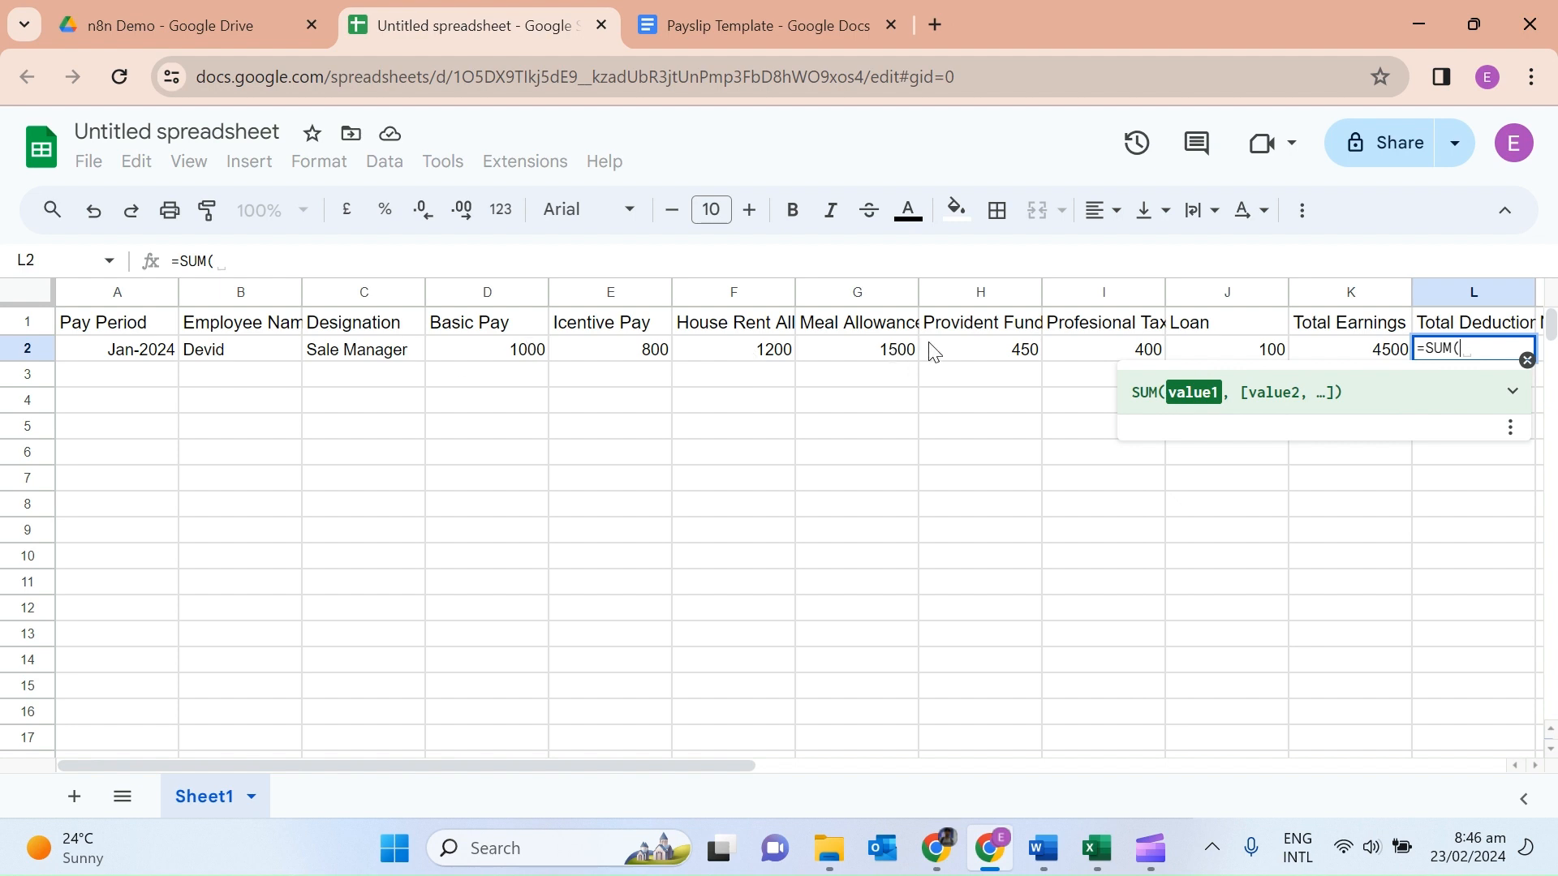
left_click_drag(931, 347, 1226, 350)
left_click(1181, 479)
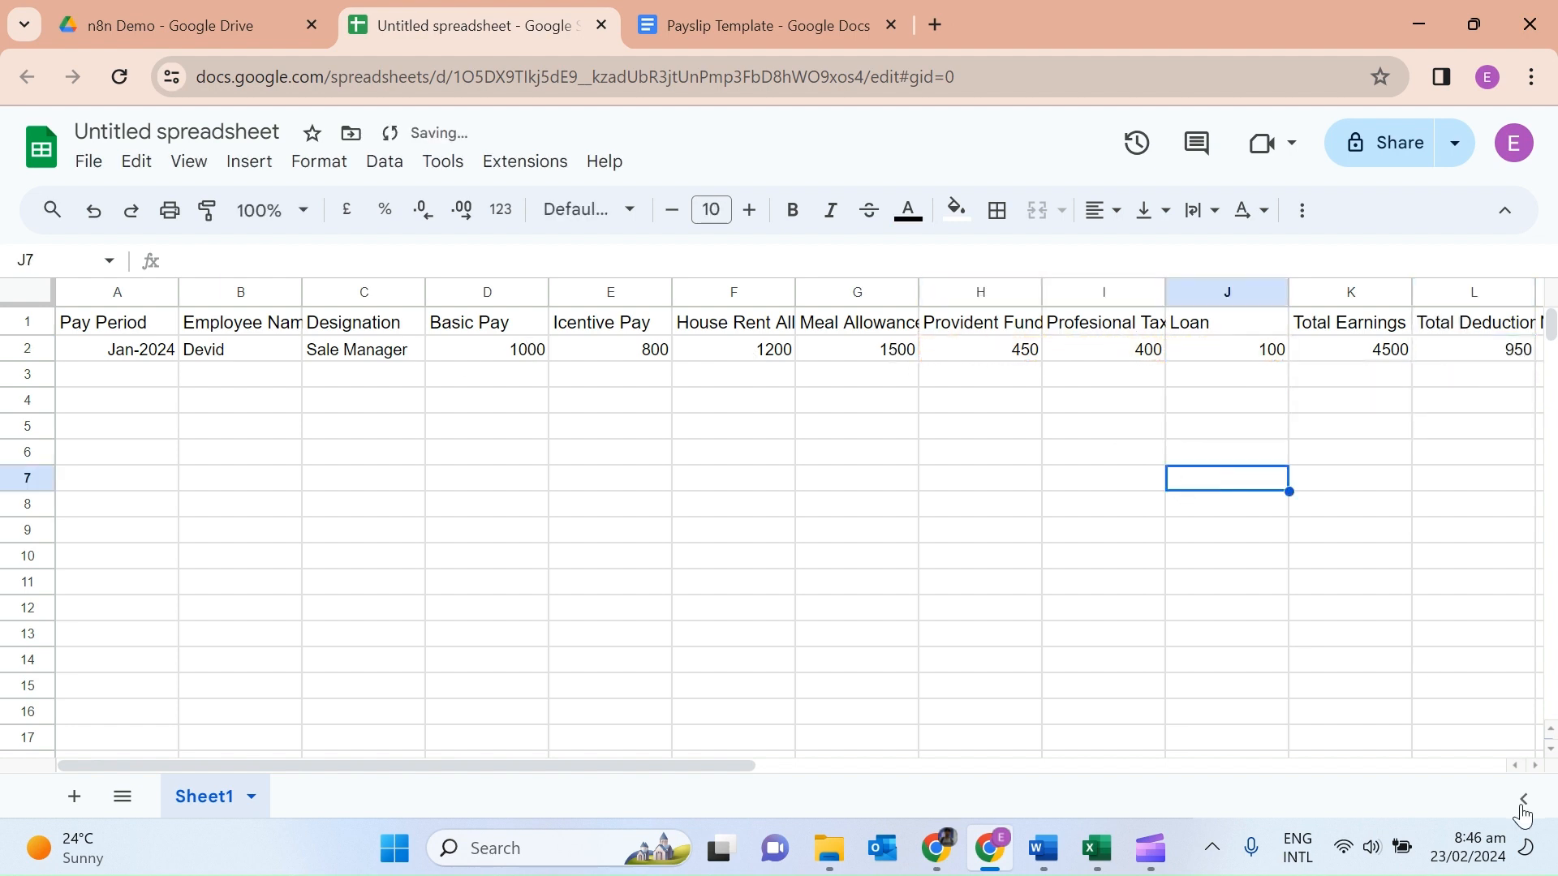
Set Net Pay in M2 to =K2-L2.
left_click(1535, 765)
left_click(1227, 348)
type("=")
left_click(1009, 347)
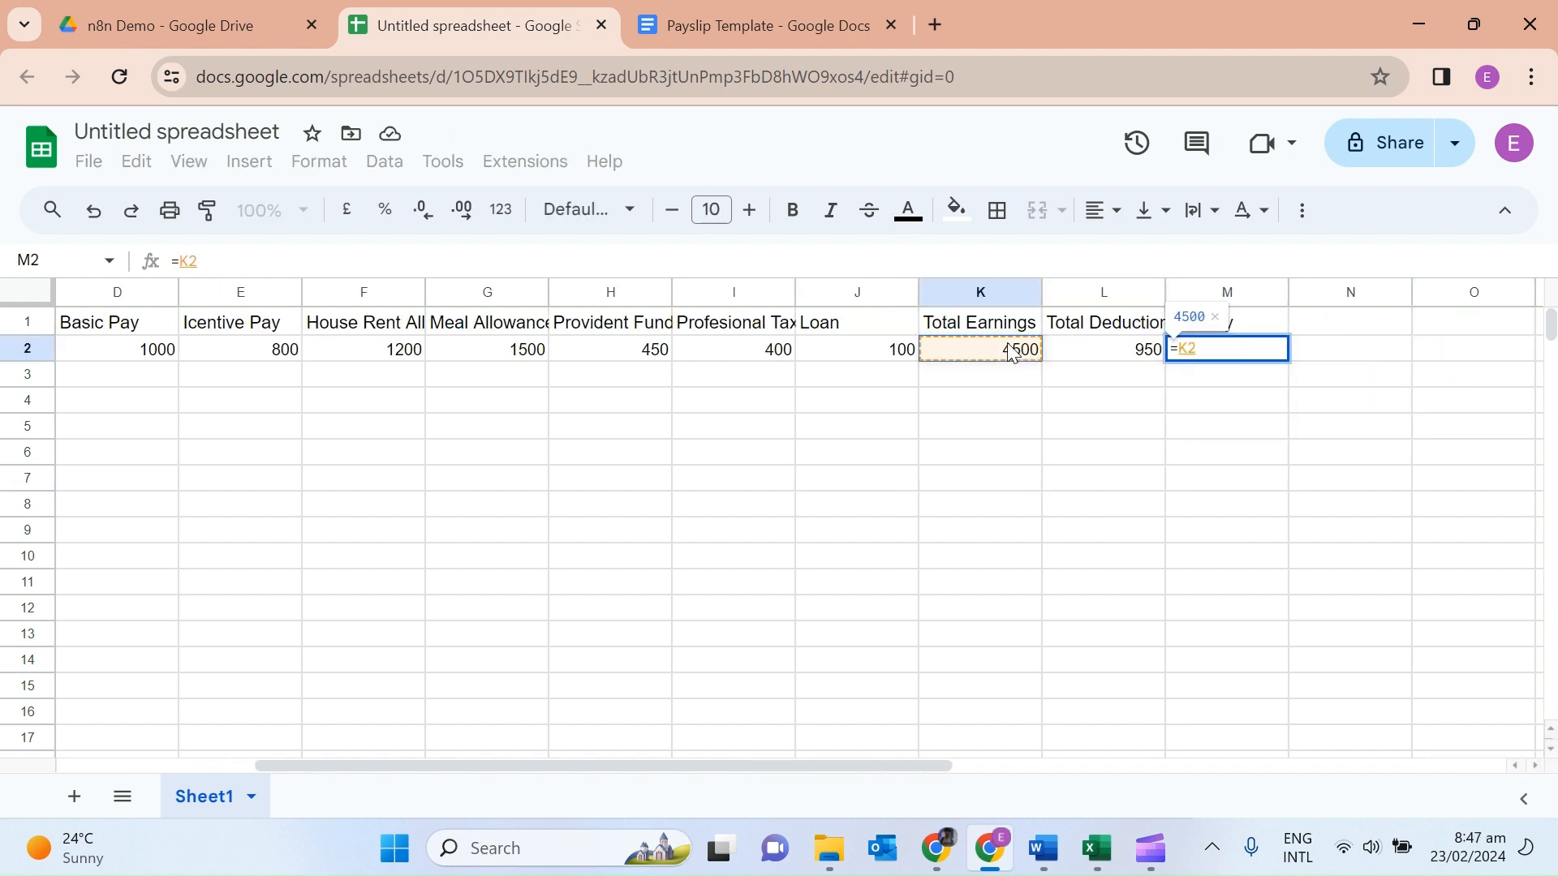
type("-")
left_click(1088, 347)
left_click(980, 426)
left_click(1254, 357)
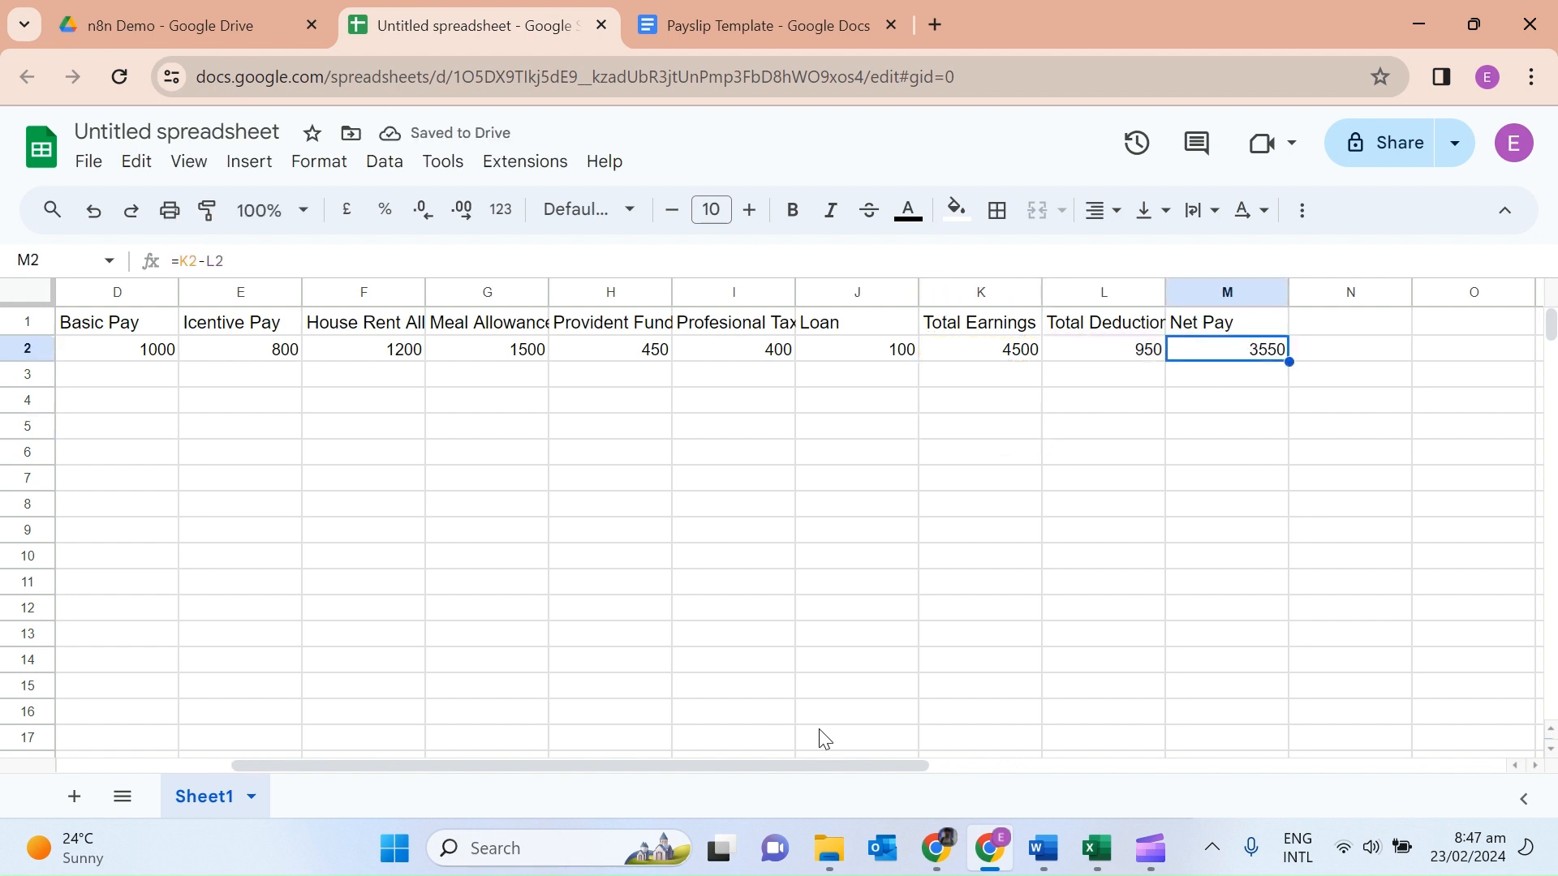
Review the completed sample row, checking the Pay Period value in A2.
left_click_drag(758, 763, 357, 752)
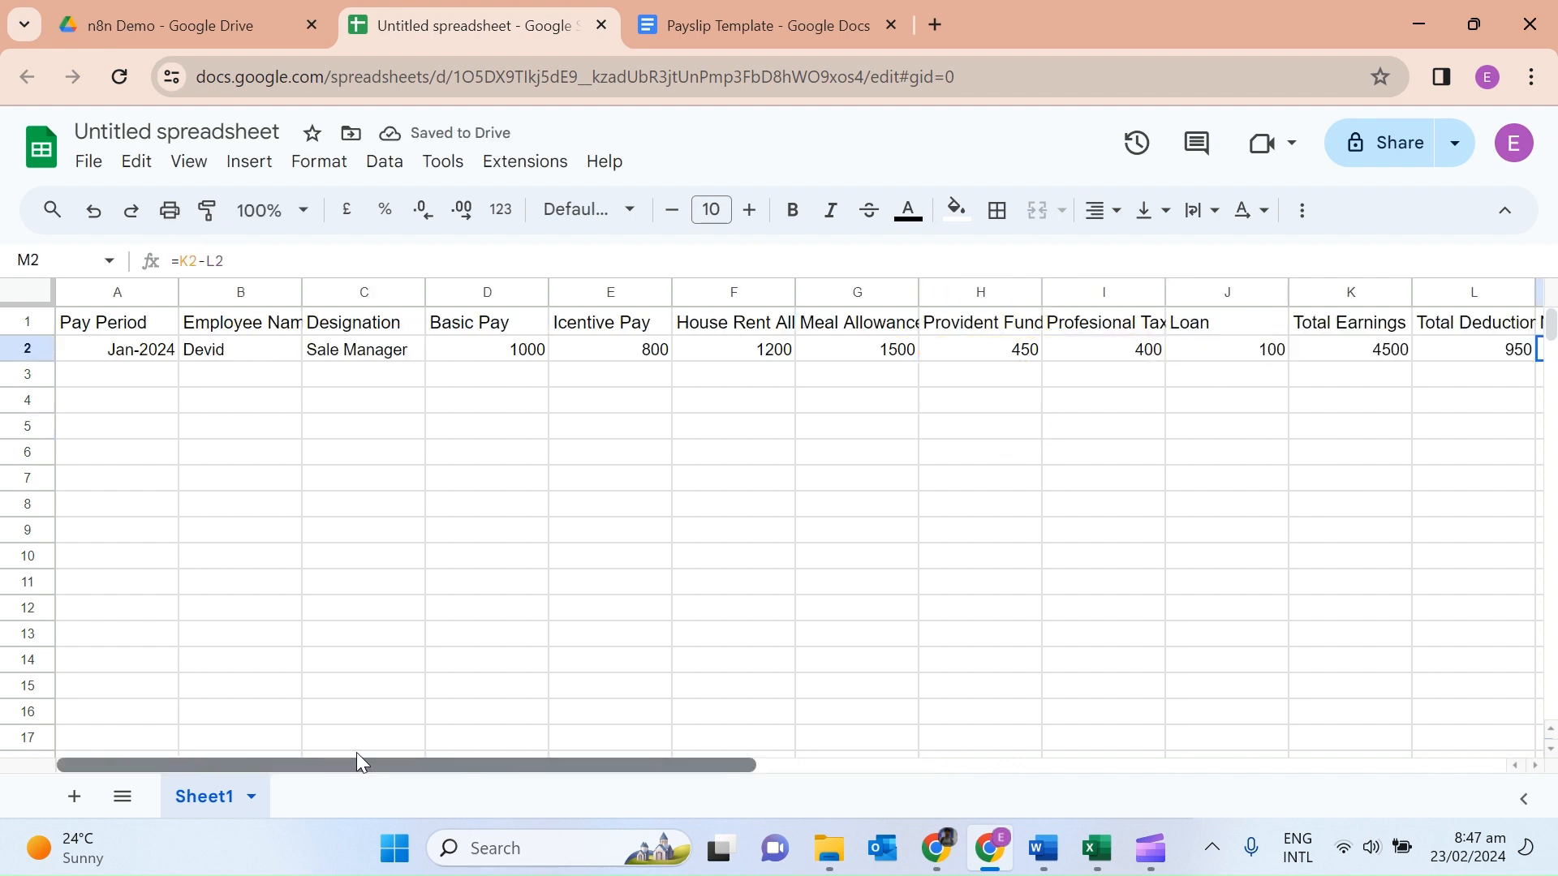
left_click(106, 355)
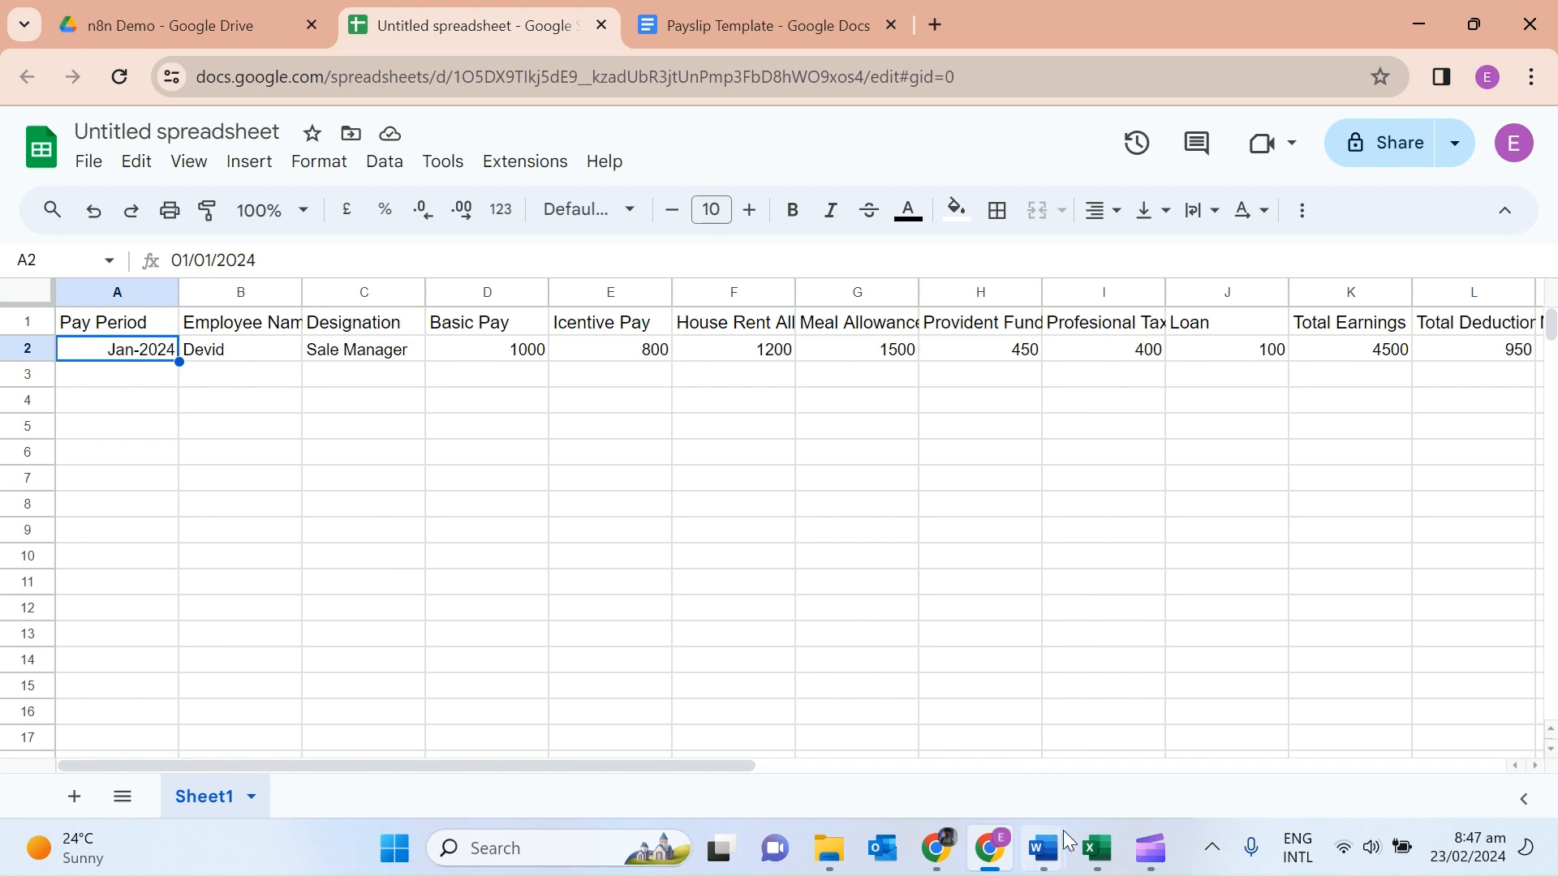
mouse_move(1051, 863)
left_click(992, 848)
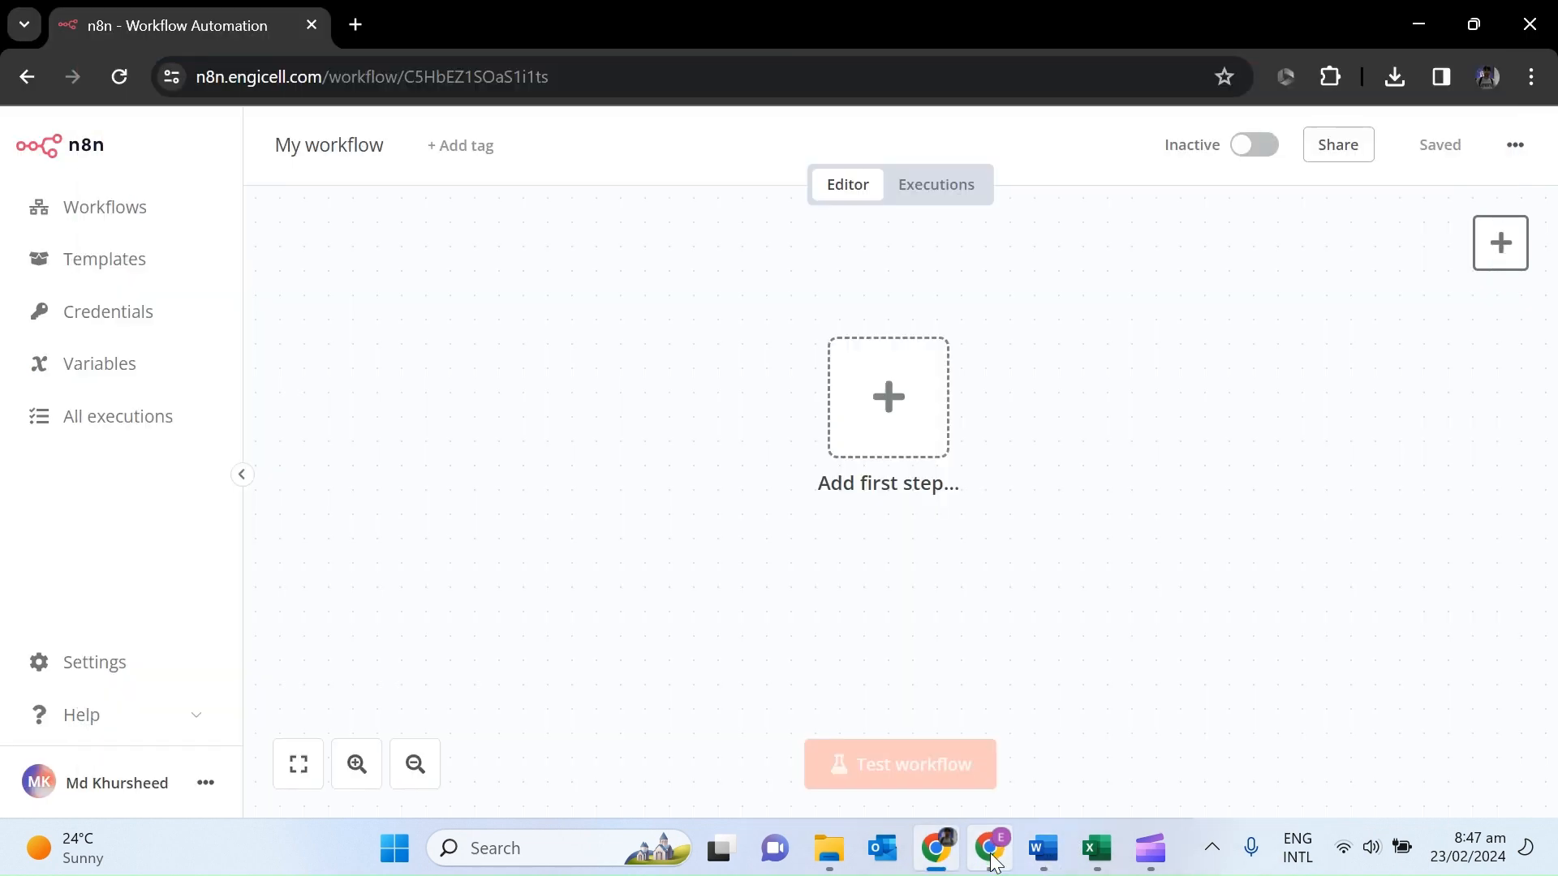
left_click(992, 848)
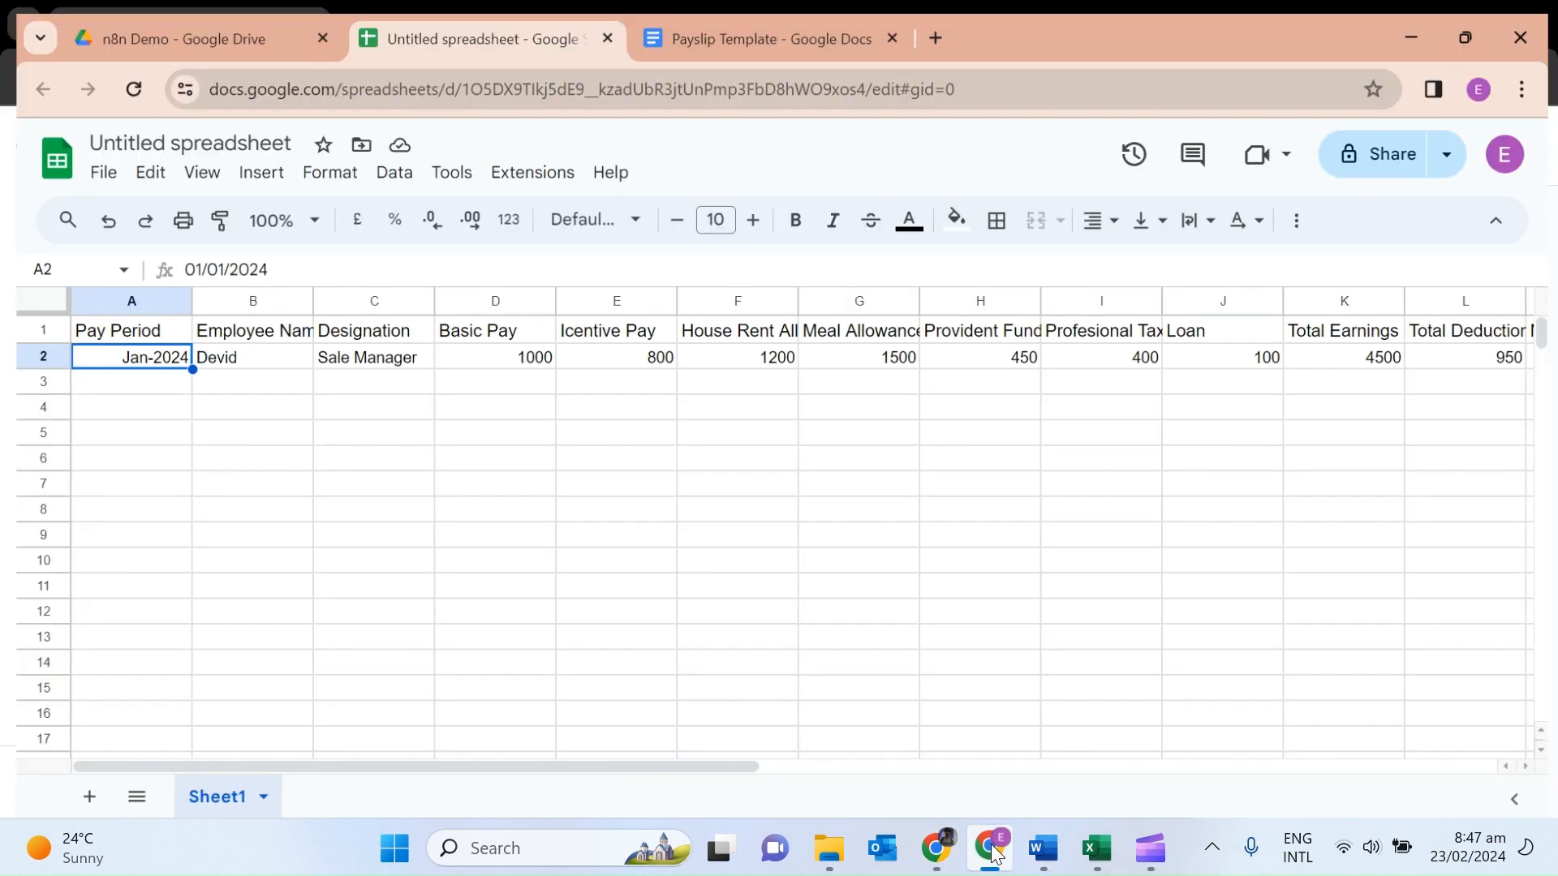
In the Payslip Template, replace the sample employee name with an {{Employee Name}} placeholder.
left_click(745, 37)
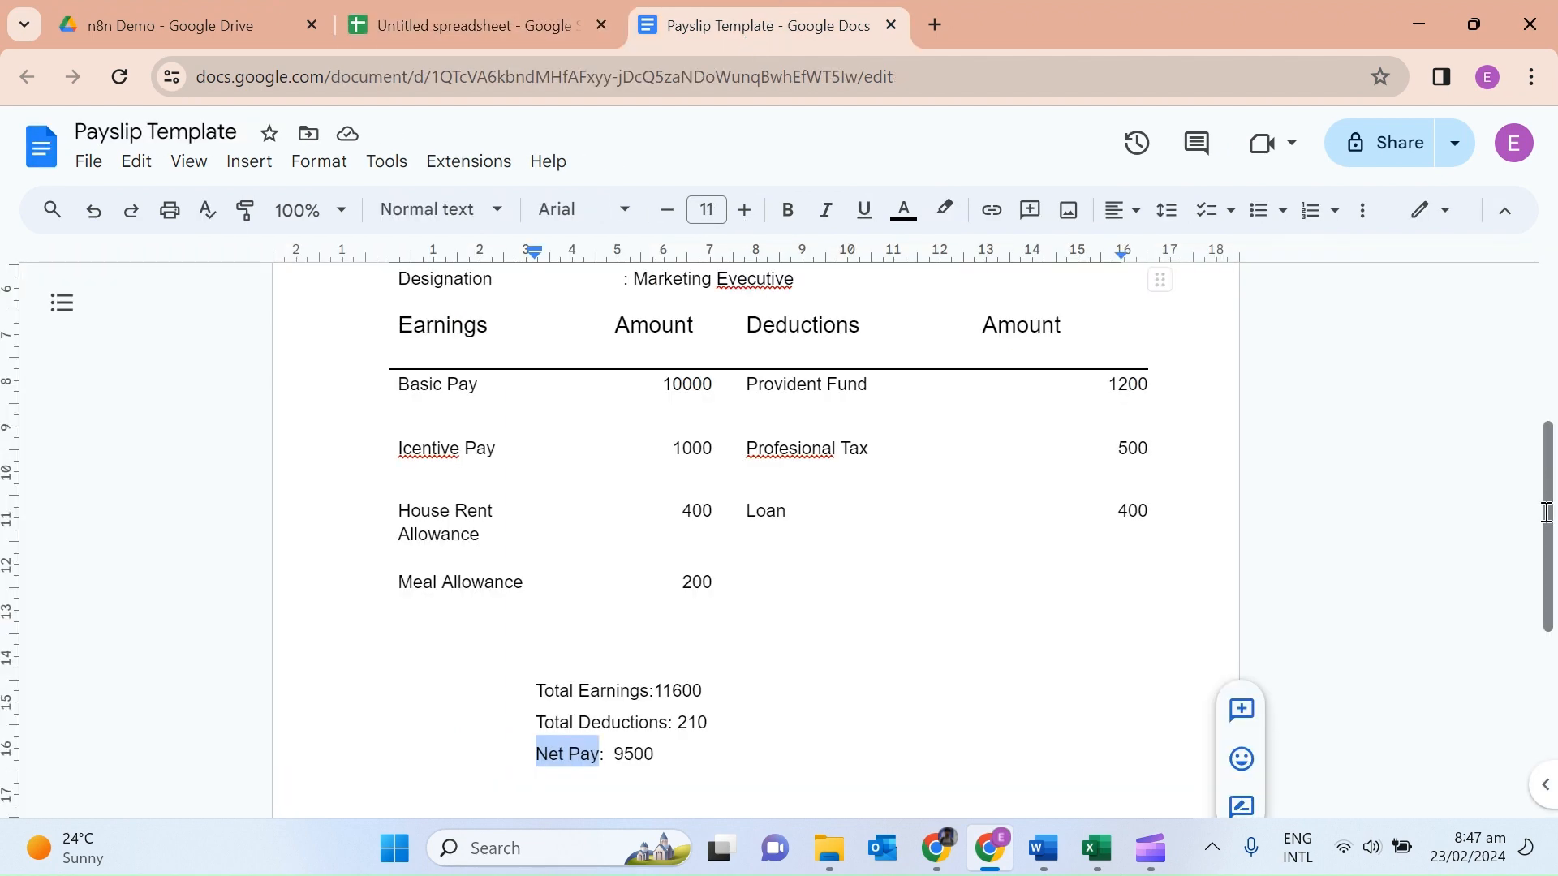
left_click_drag(1551, 575, 1530, 328)
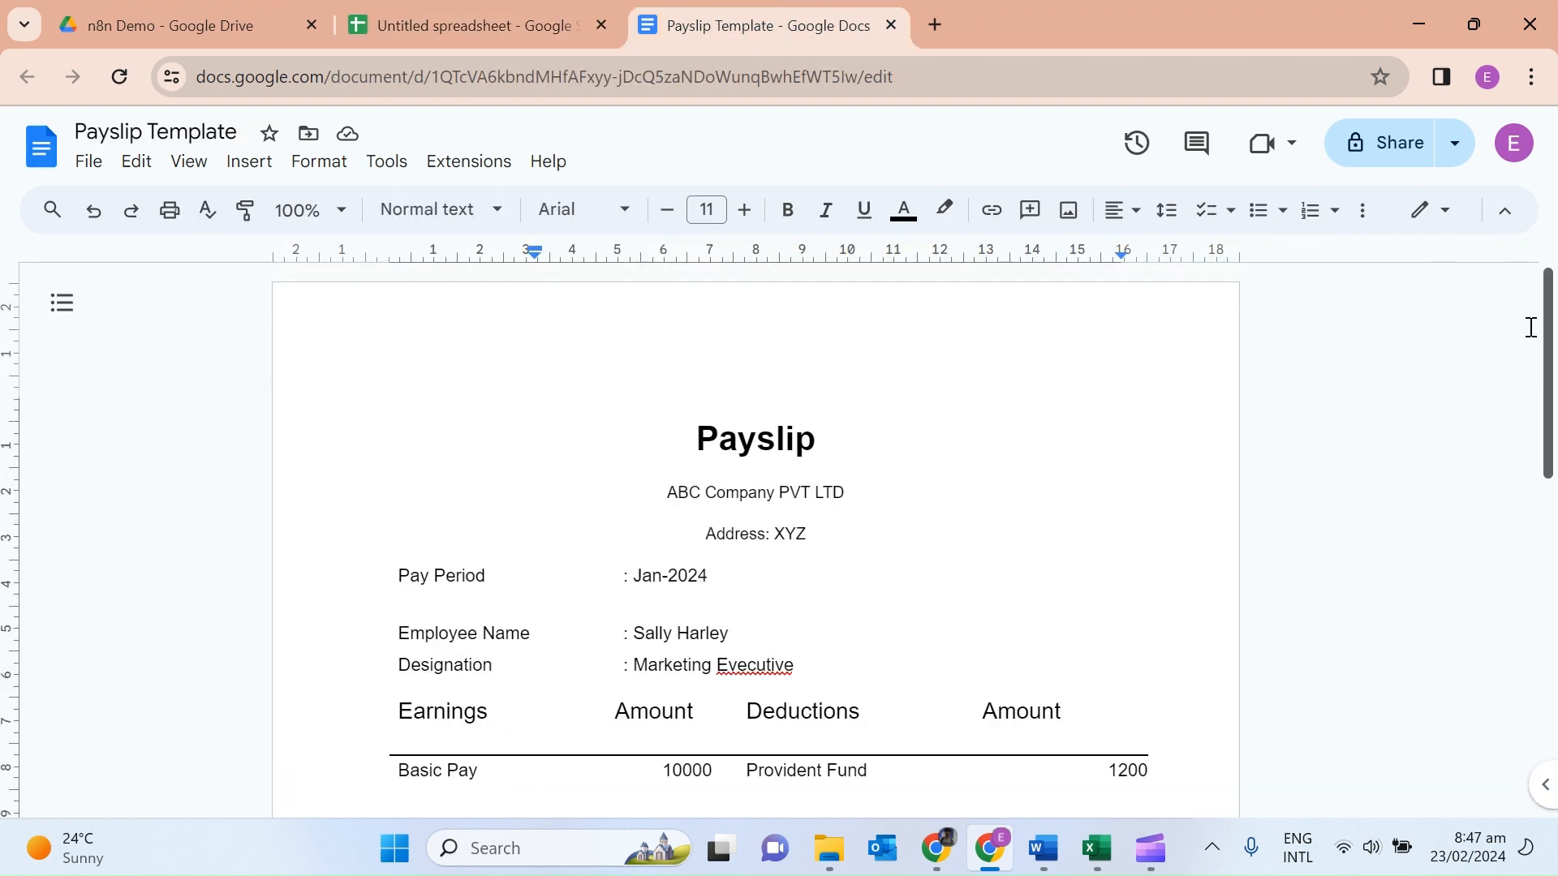
scroll(1537, 412, "down", 2)
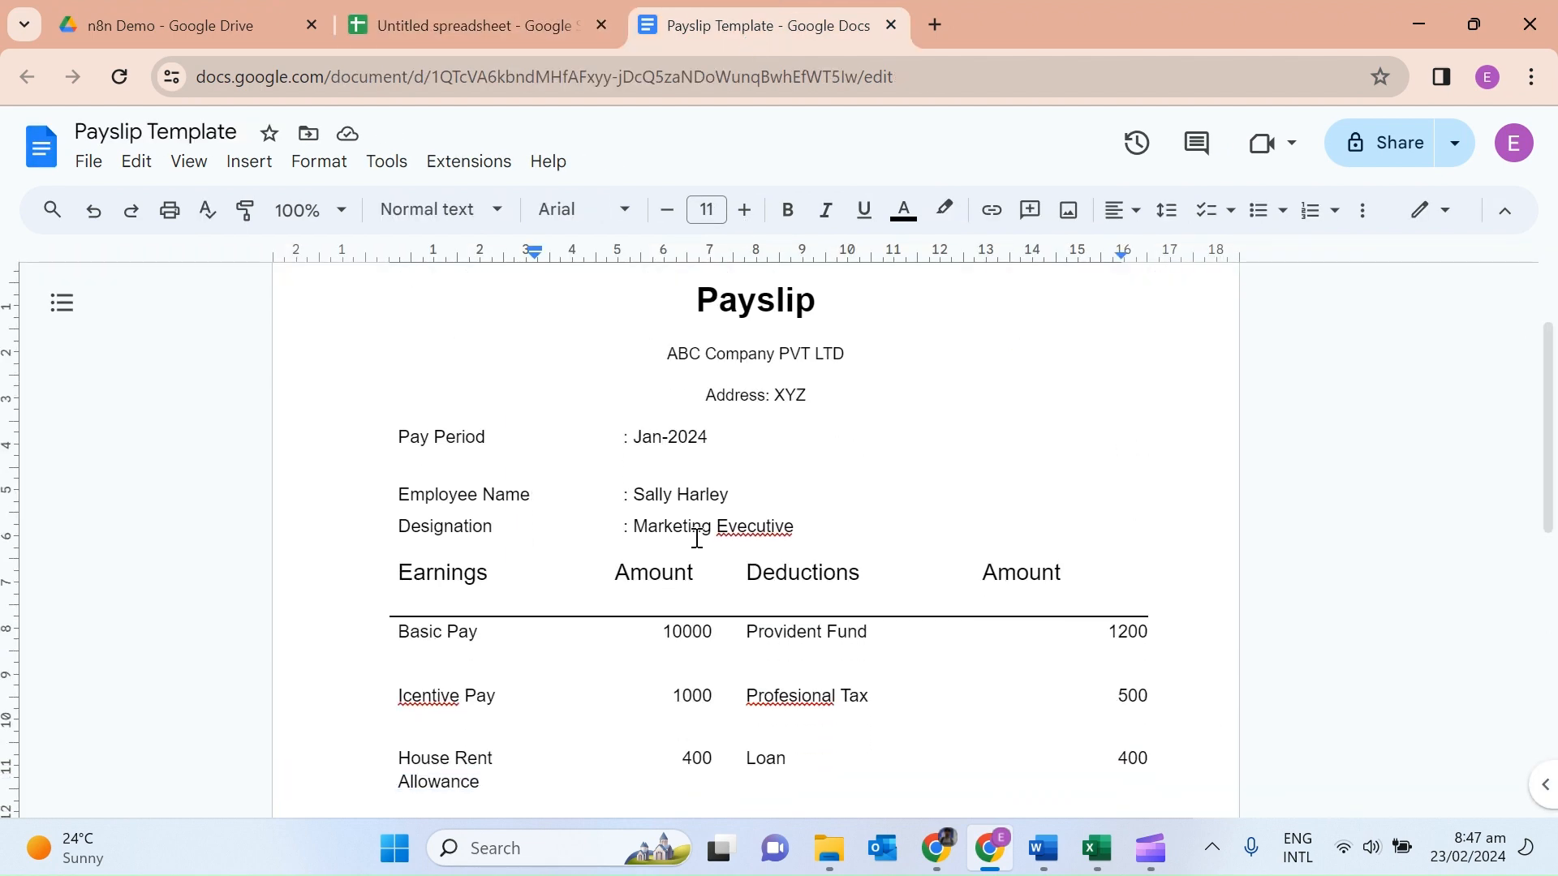
left_click_drag(530, 499, 399, 497)
key("ctrl+c")
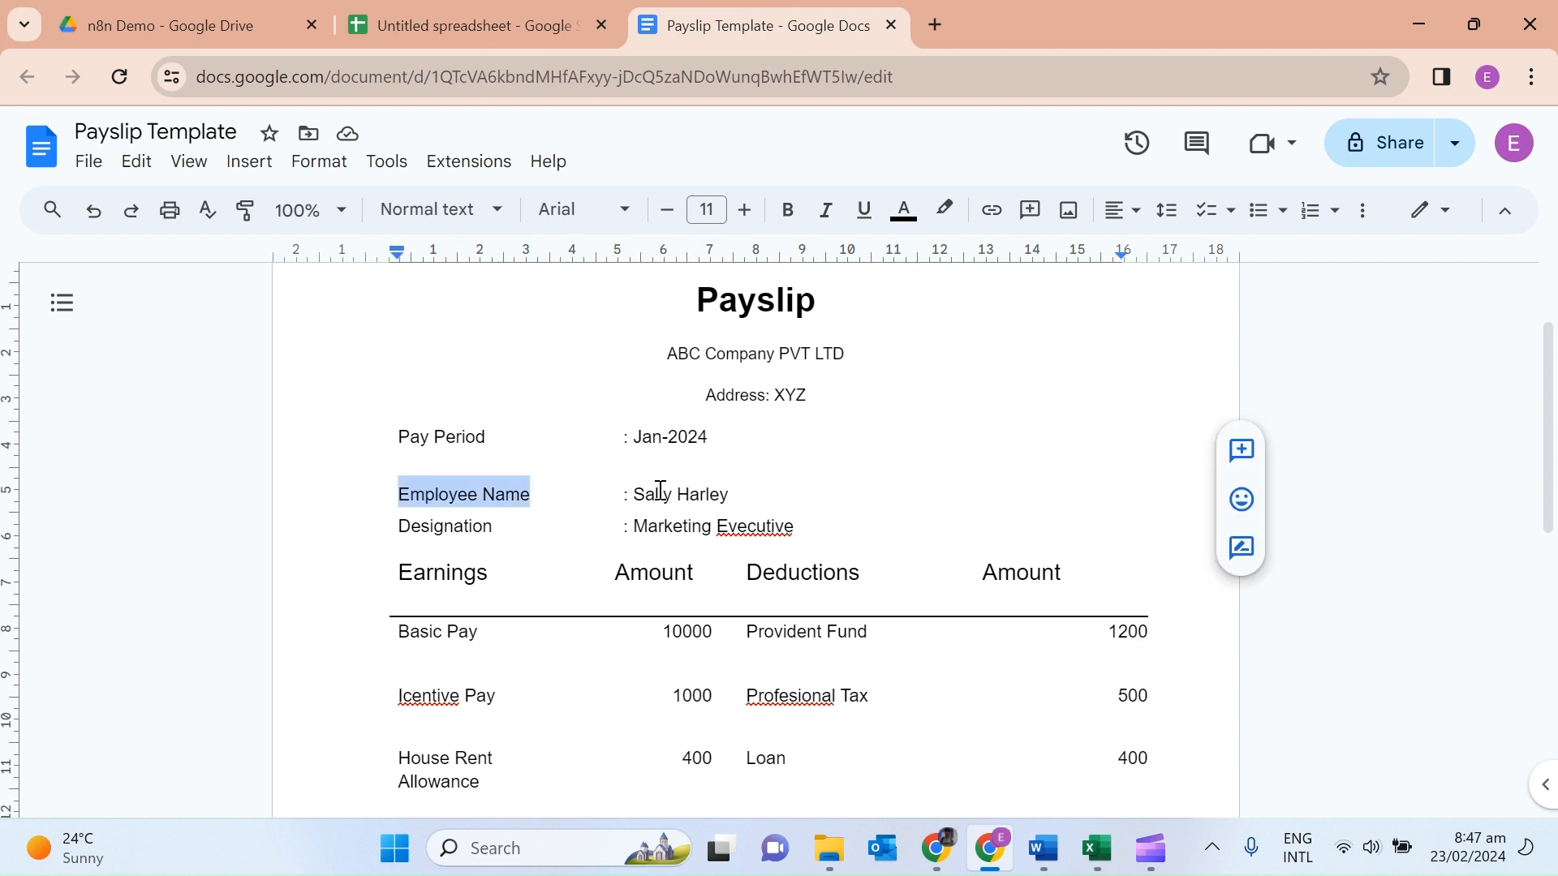
left_click_drag(732, 501, 641, 503)
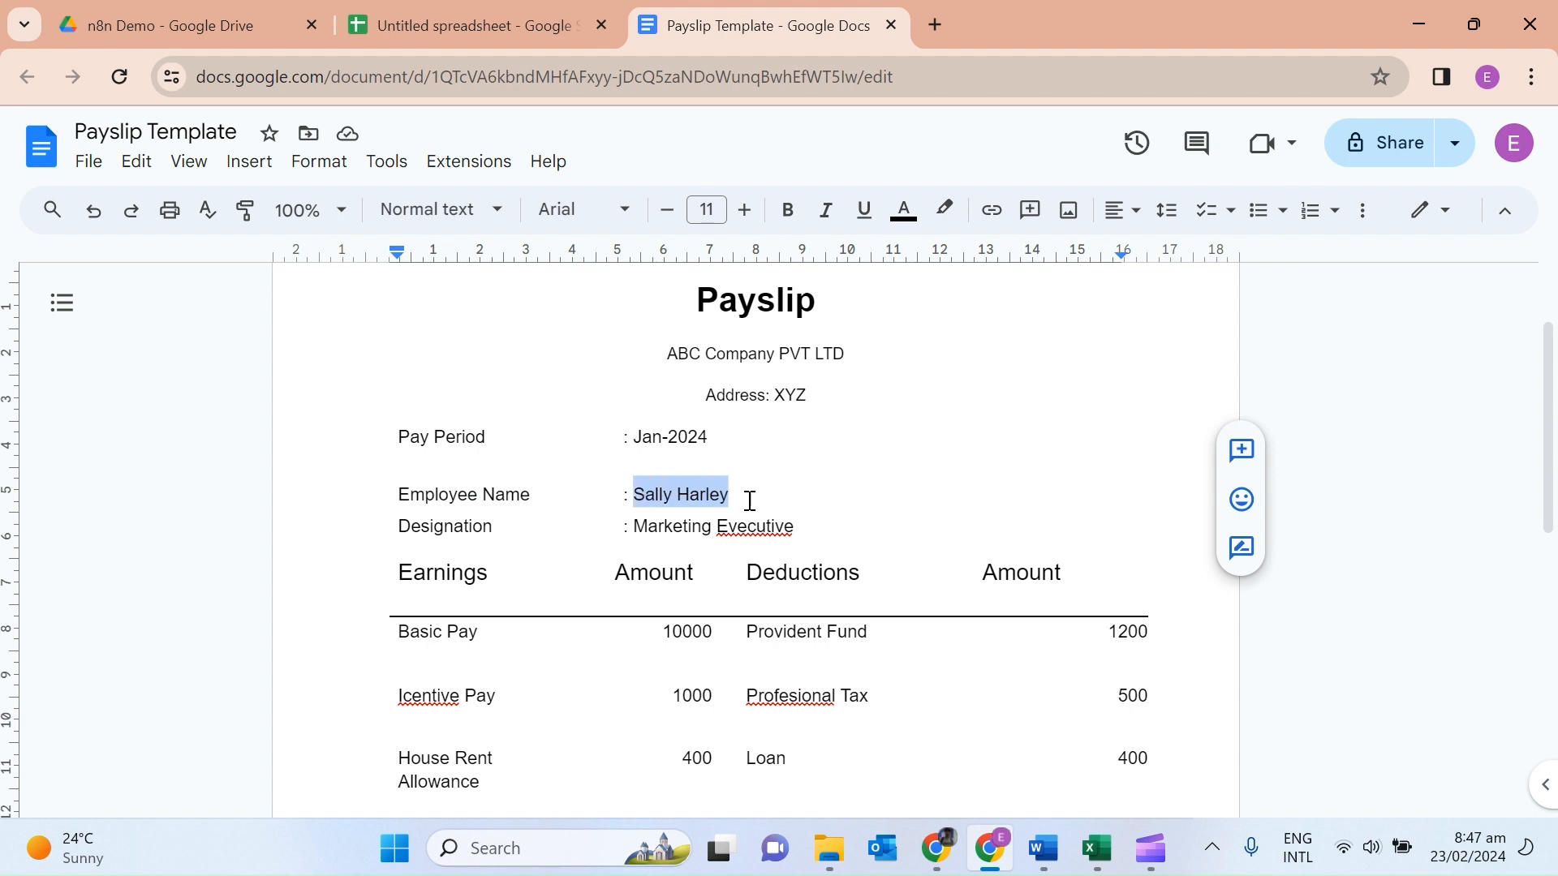
type("{")
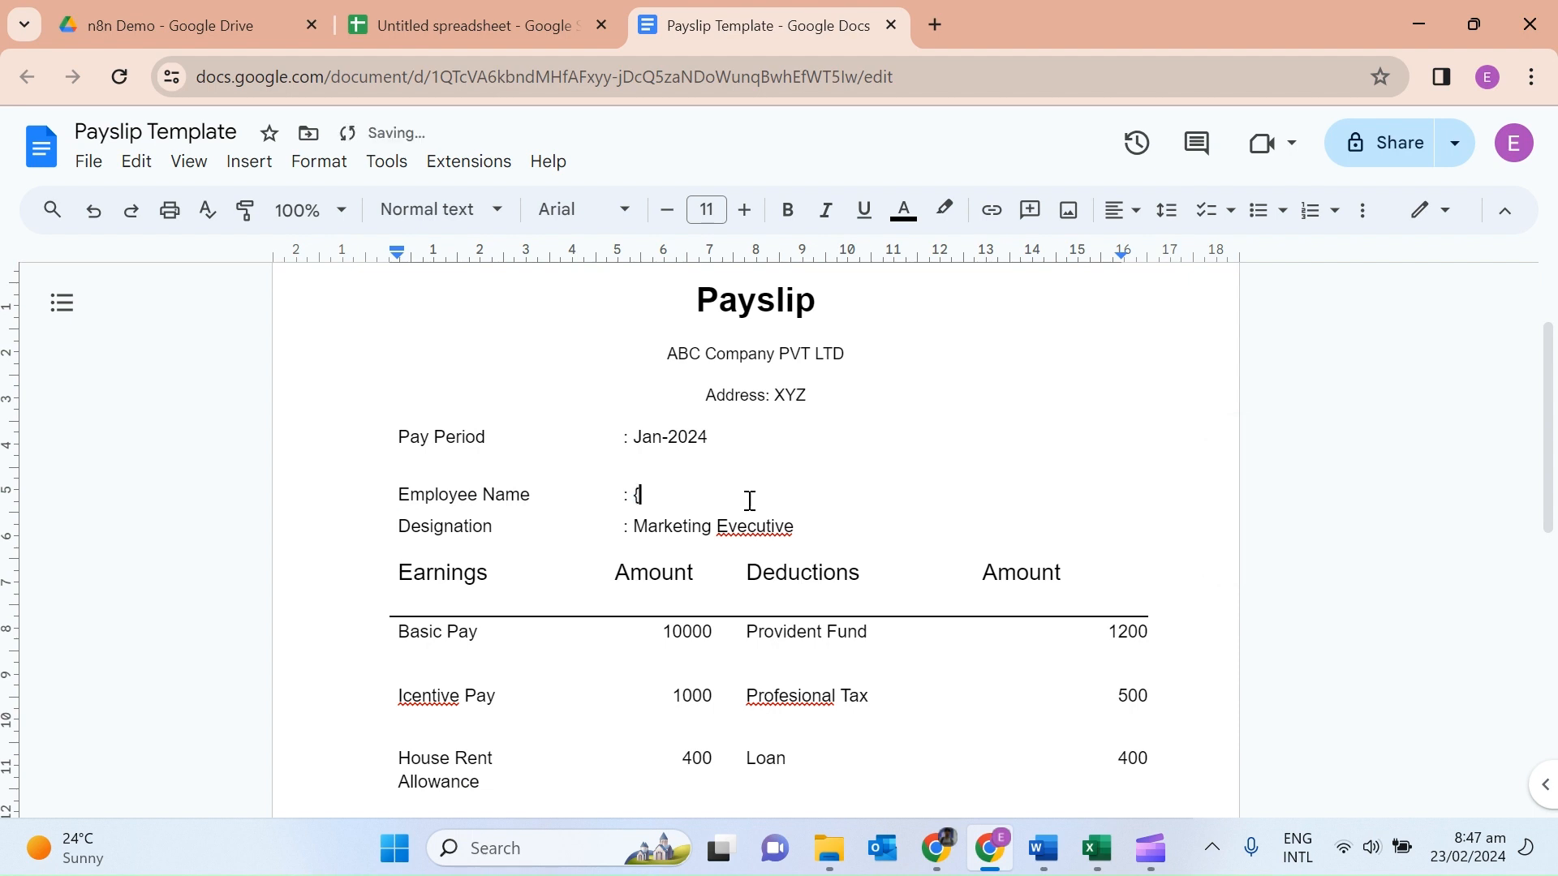
type("{")
key("ctrl+v")
Replace the sample designation value with a {{Designation}} placeholder.
left_click_drag(800, 528, 684, 528)
key("BackSpace")
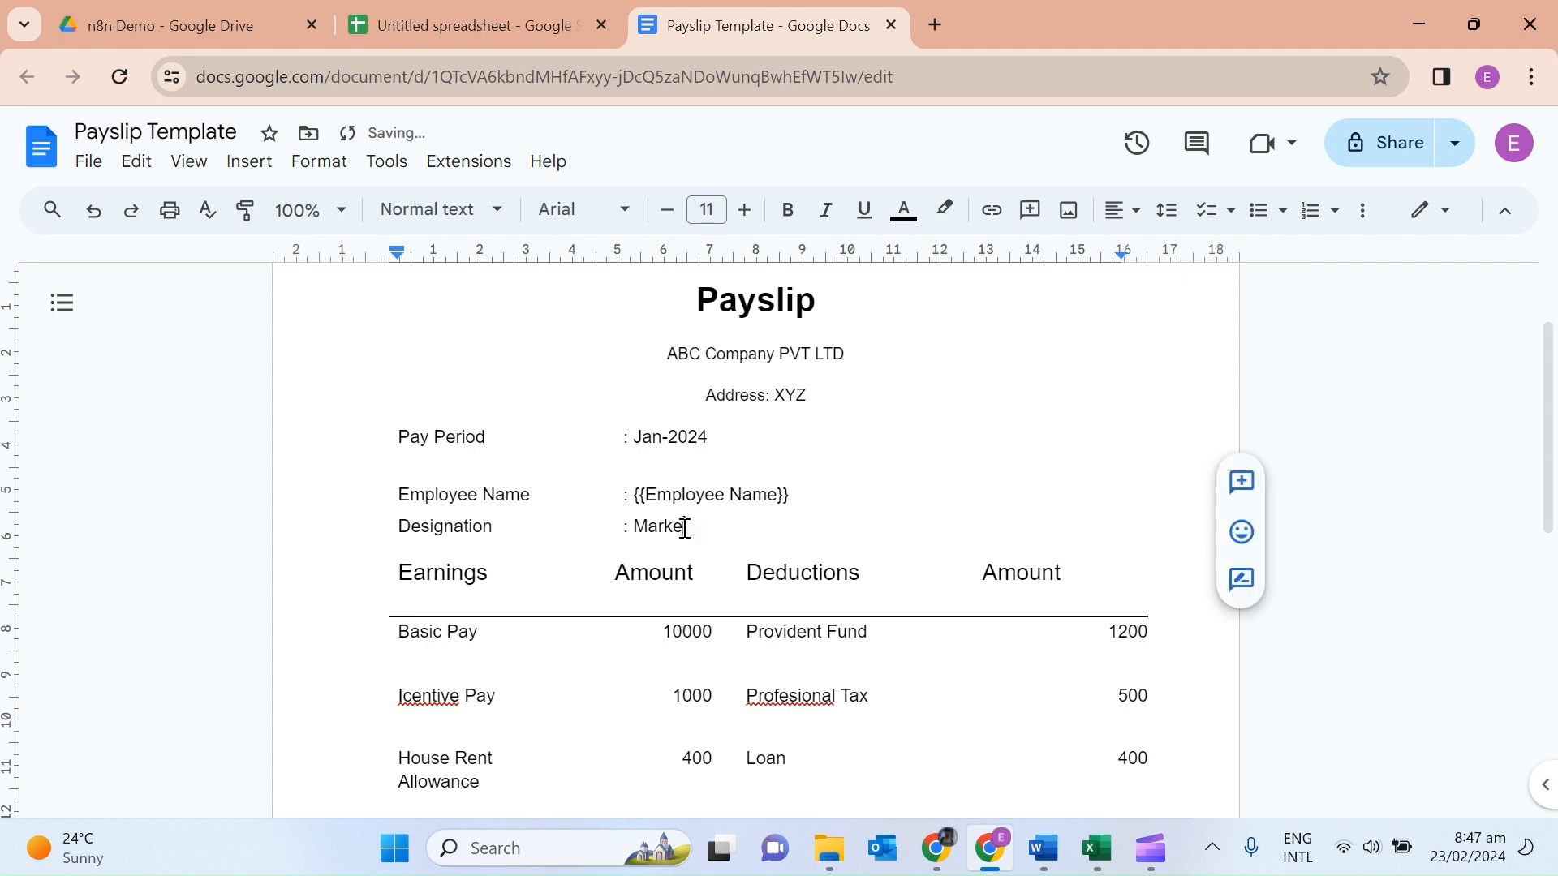
key("BackSpace")
key("BackSpace")
key("BackSpace")
key("ctrl+z")
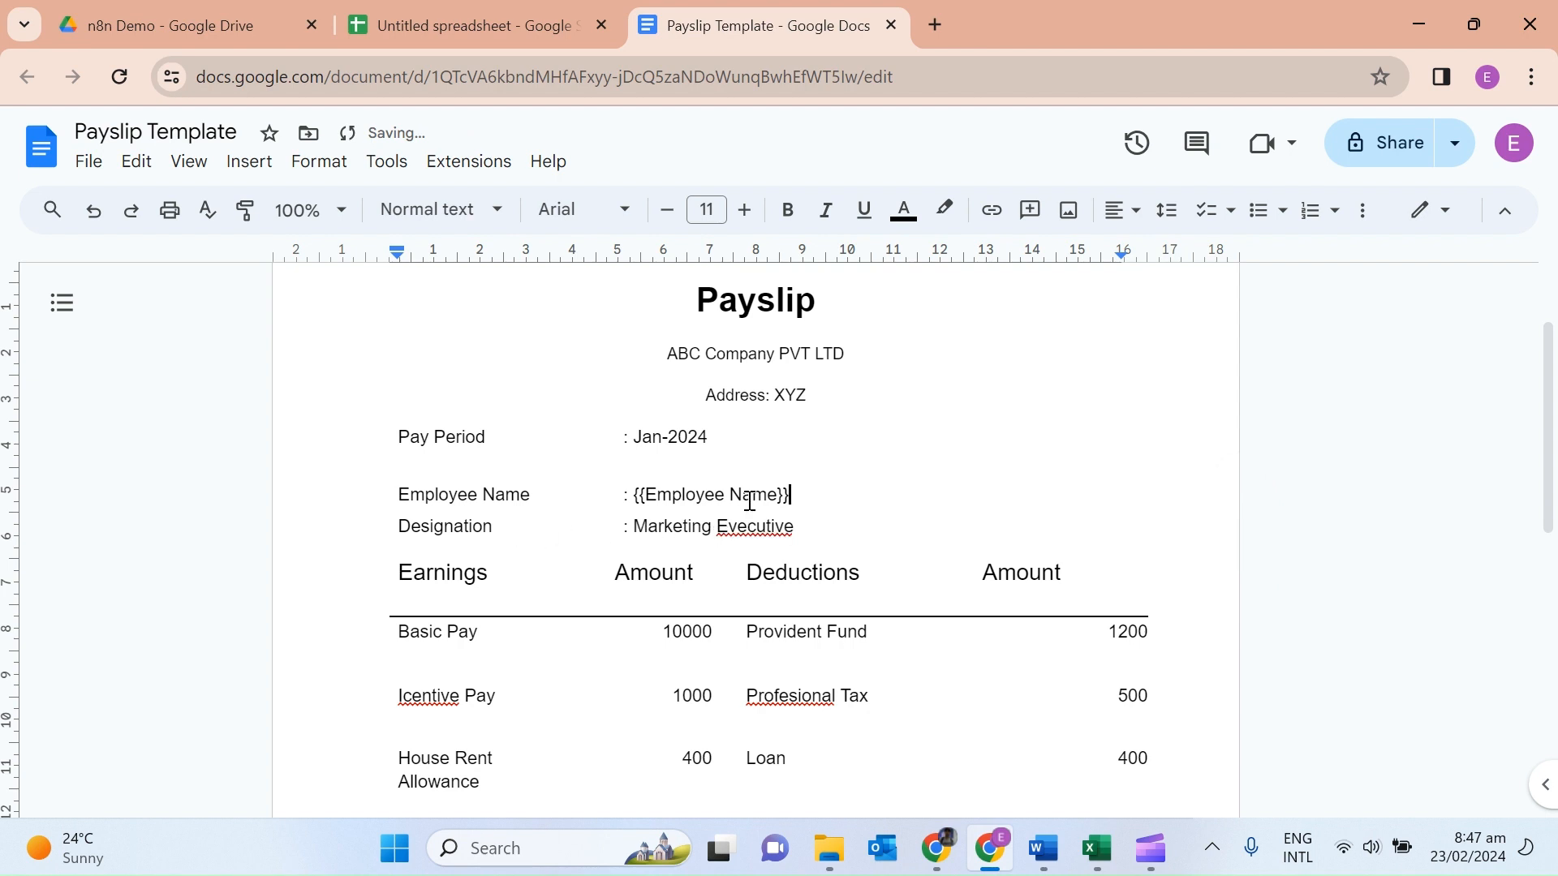
left_click_drag(800, 529, 684, 528)
key("BackSpace")
key("BackSpace")
key("BackSpace")
key("BackSpace")
key("BackSpace")
double_click(479, 527)
key("ctrl+c")
left_click(657, 527)
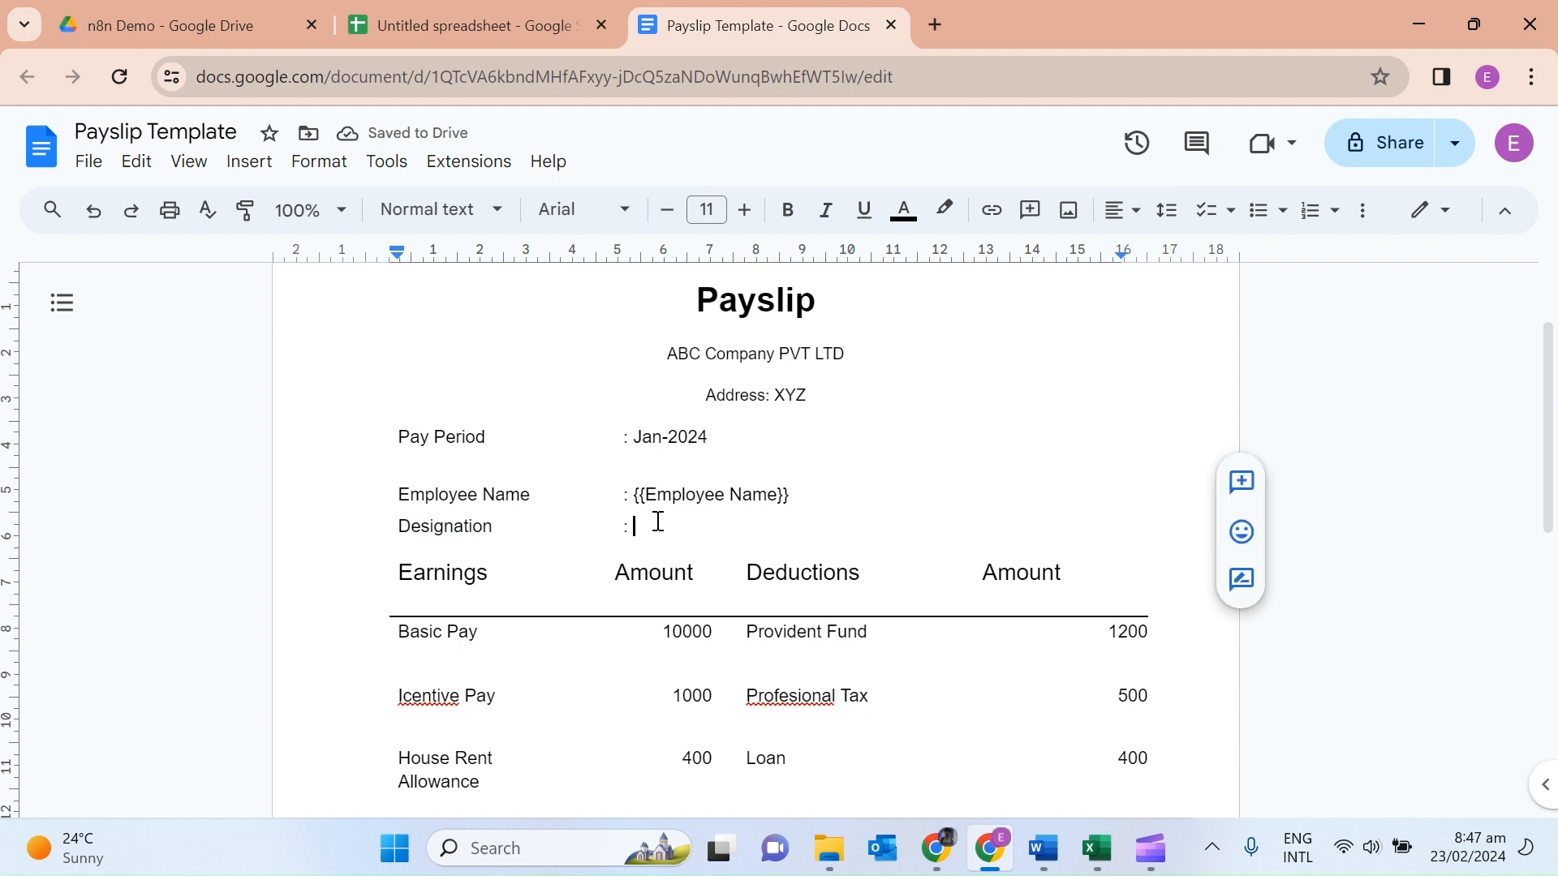
type("{{")
key("ctrl+v")
type("}}")
Turn the 10000 and 1000 earnings amounts into {{Basic Pay}} and {{Icentive Pay}} placeholders.
triple_click(487, 631)
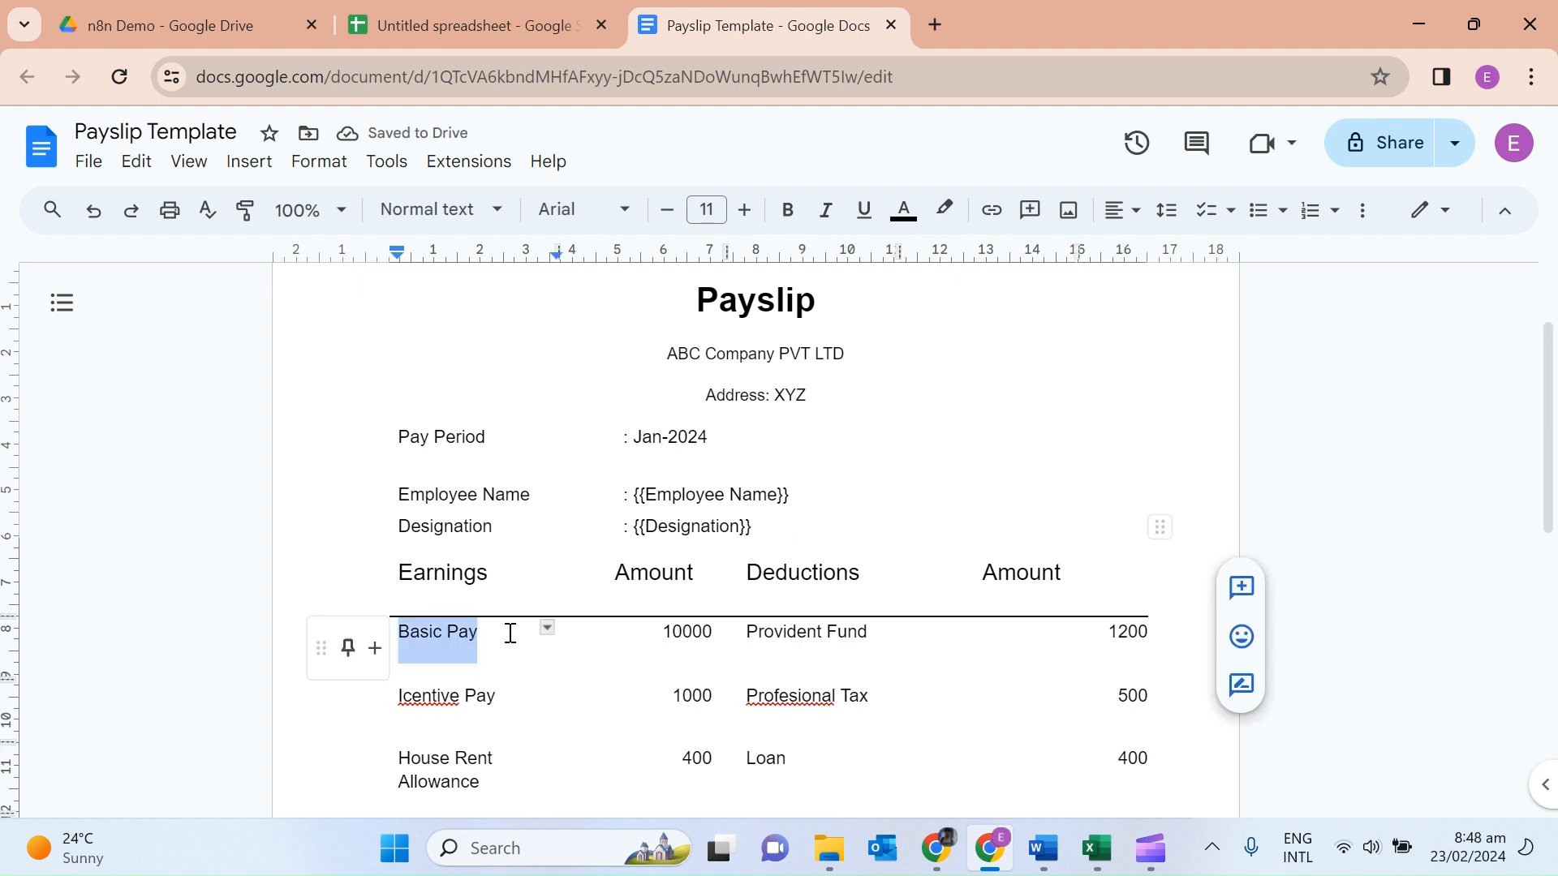
double_click(686, 631)
type("{{")
key("ctrl+v")
type("}}")
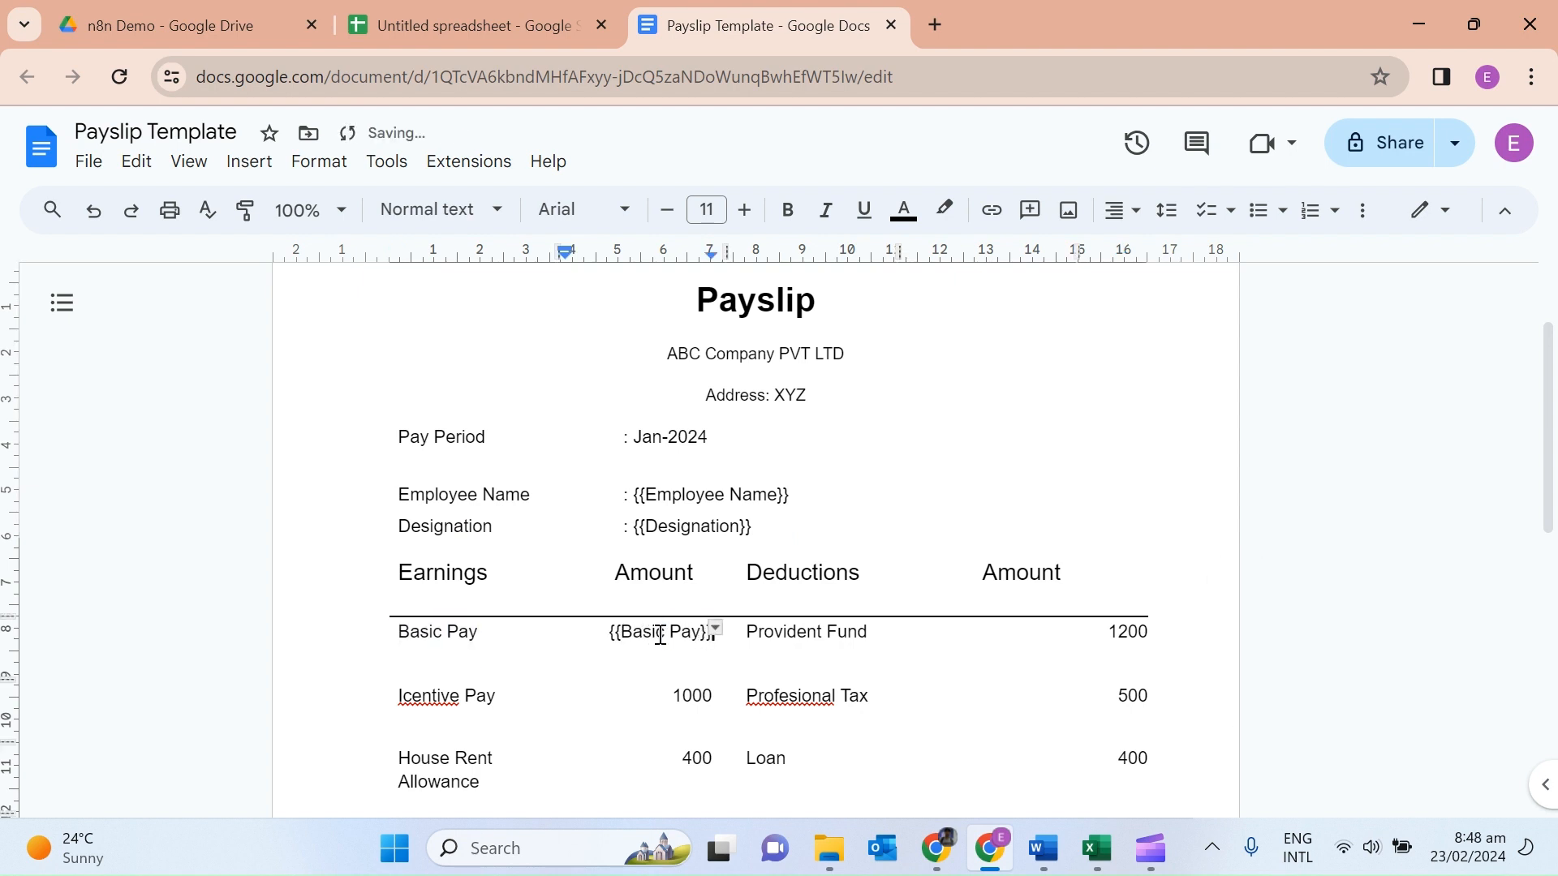
triple_click(511, 696)
left_click(717, 704)
double_click(694, 697)
type("{{")
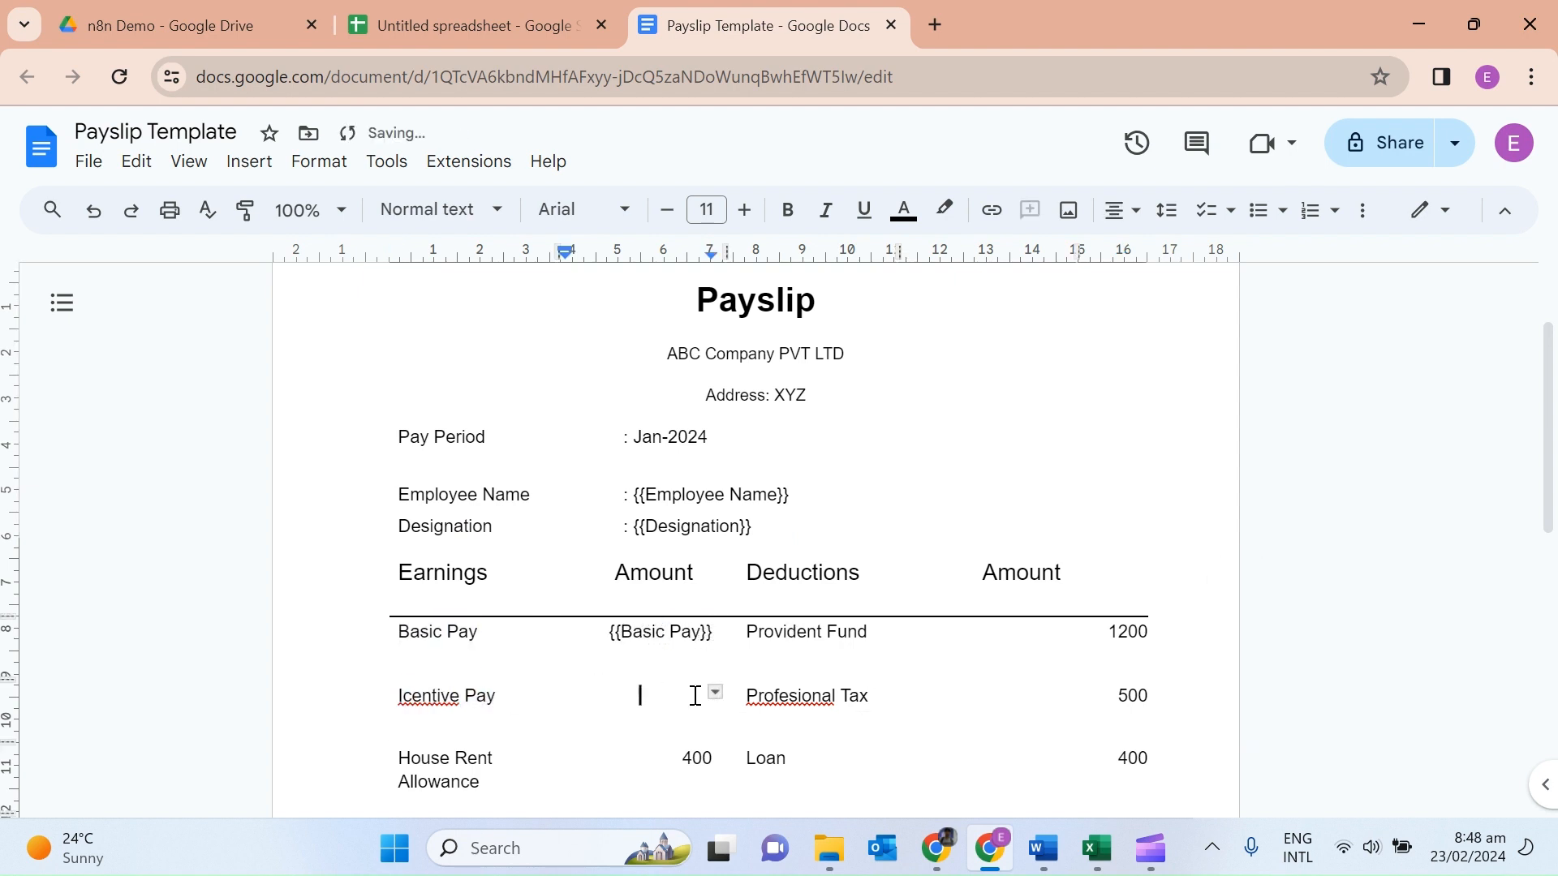
key("ctrl+v")
type("}}")
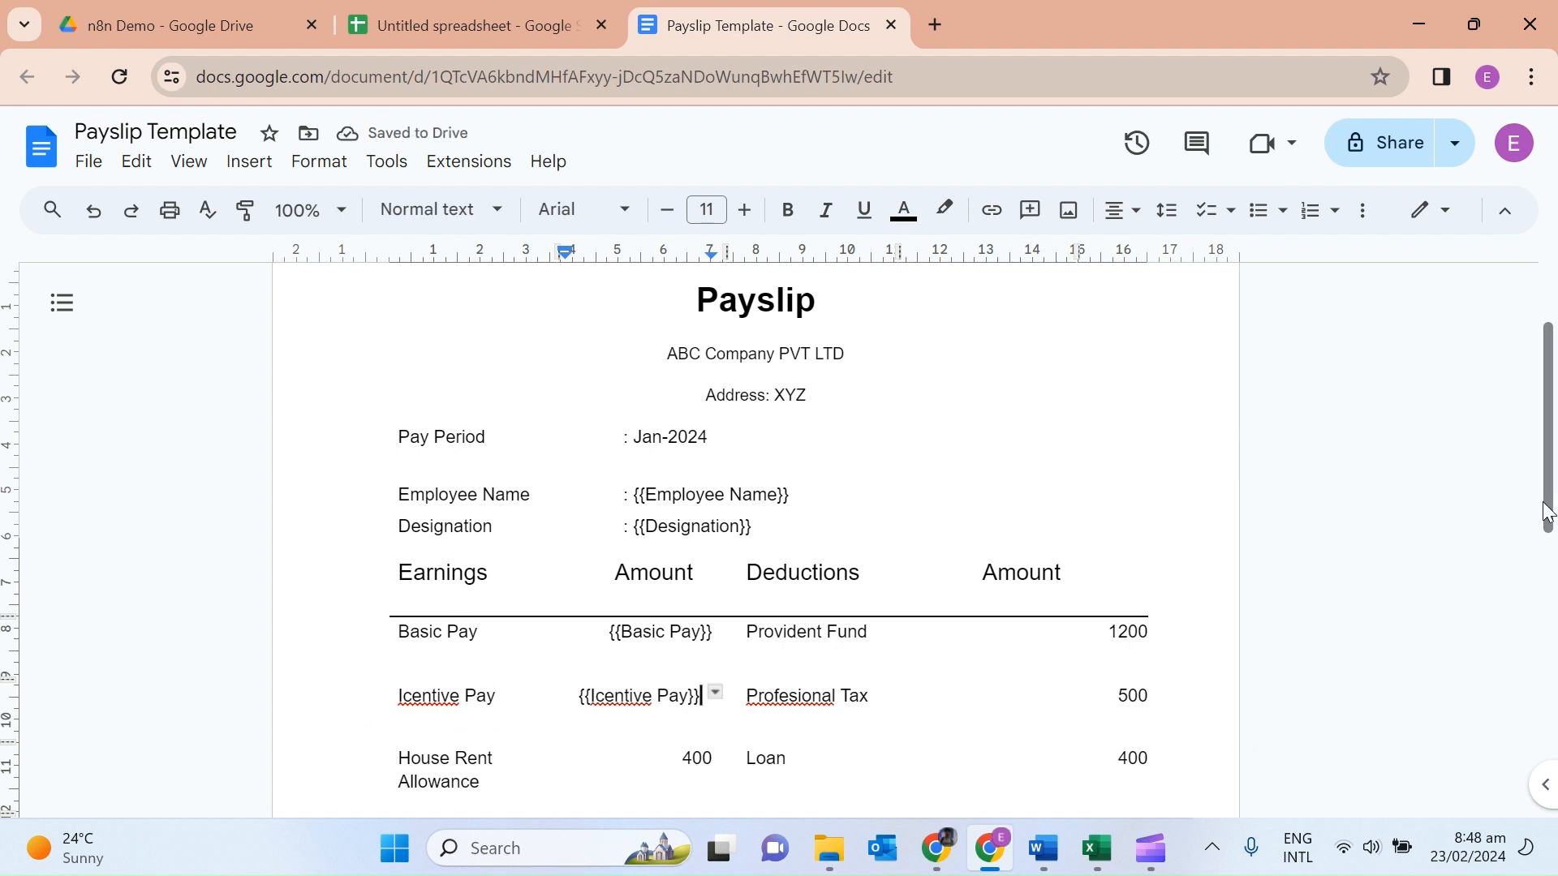
Replace the 400 amount with a {{House Rent Allowance}} placeholder.
scroll(640, 585, "down", 2)
triple_click(488, 630)
key("ctrl+c")
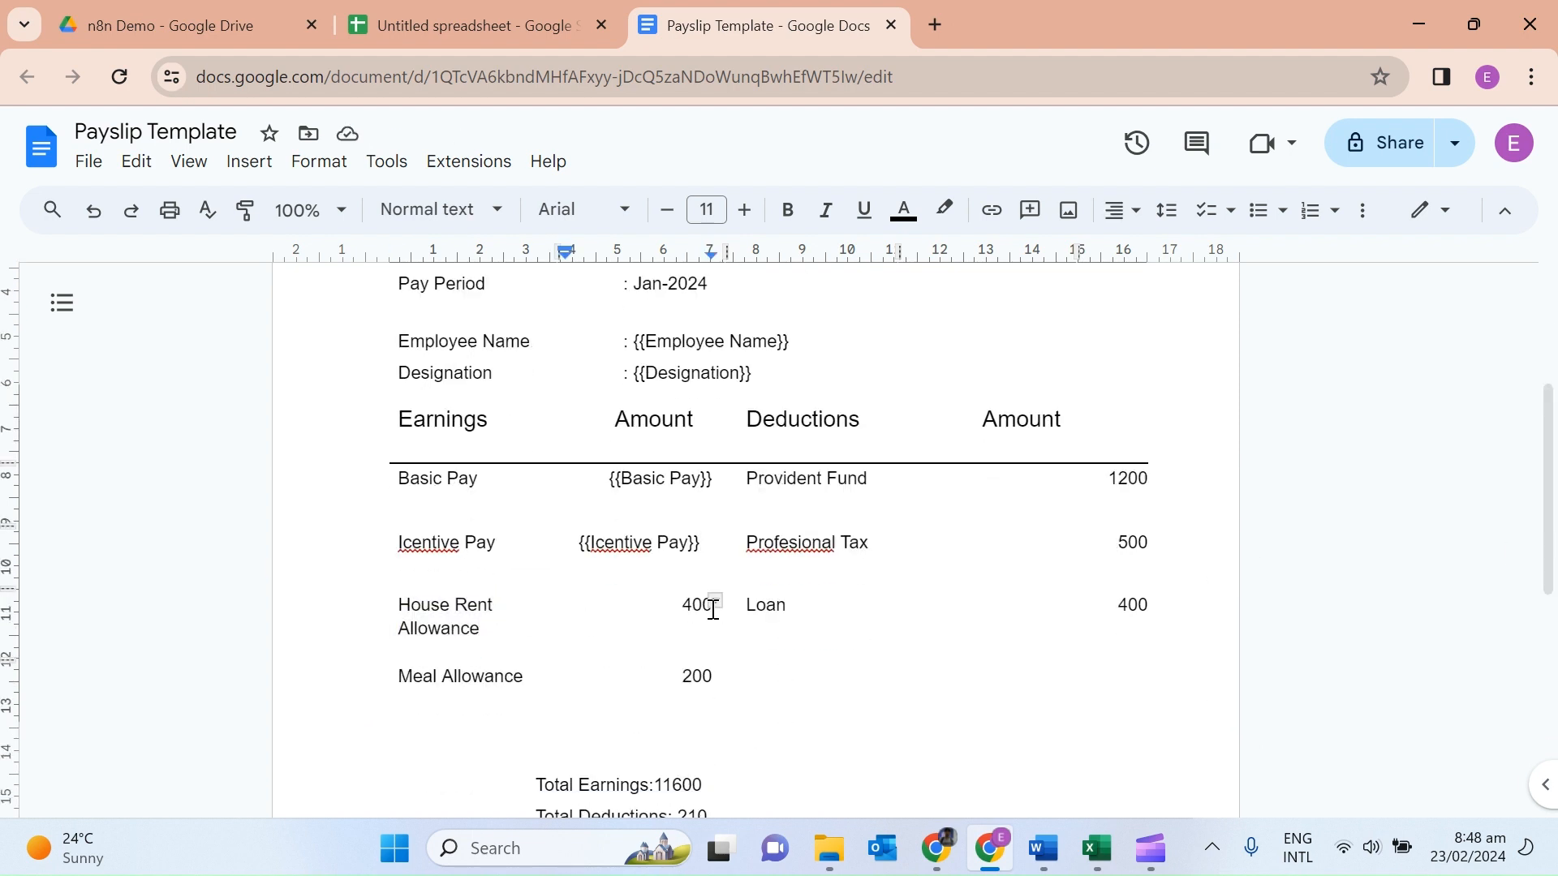
double_click(703, 606)
type("{{")
key("ctrl+v")
type("}}}")
Replace the 200 amount with a {{Meal Allowance}} placeholder.
left_click_drag(526, 678, 397, 682)
key("ctrl+c")
left_click(716, 687)
left_click(701, 676)
double_click(701, 676)
key("BackSpace")
type("{{")
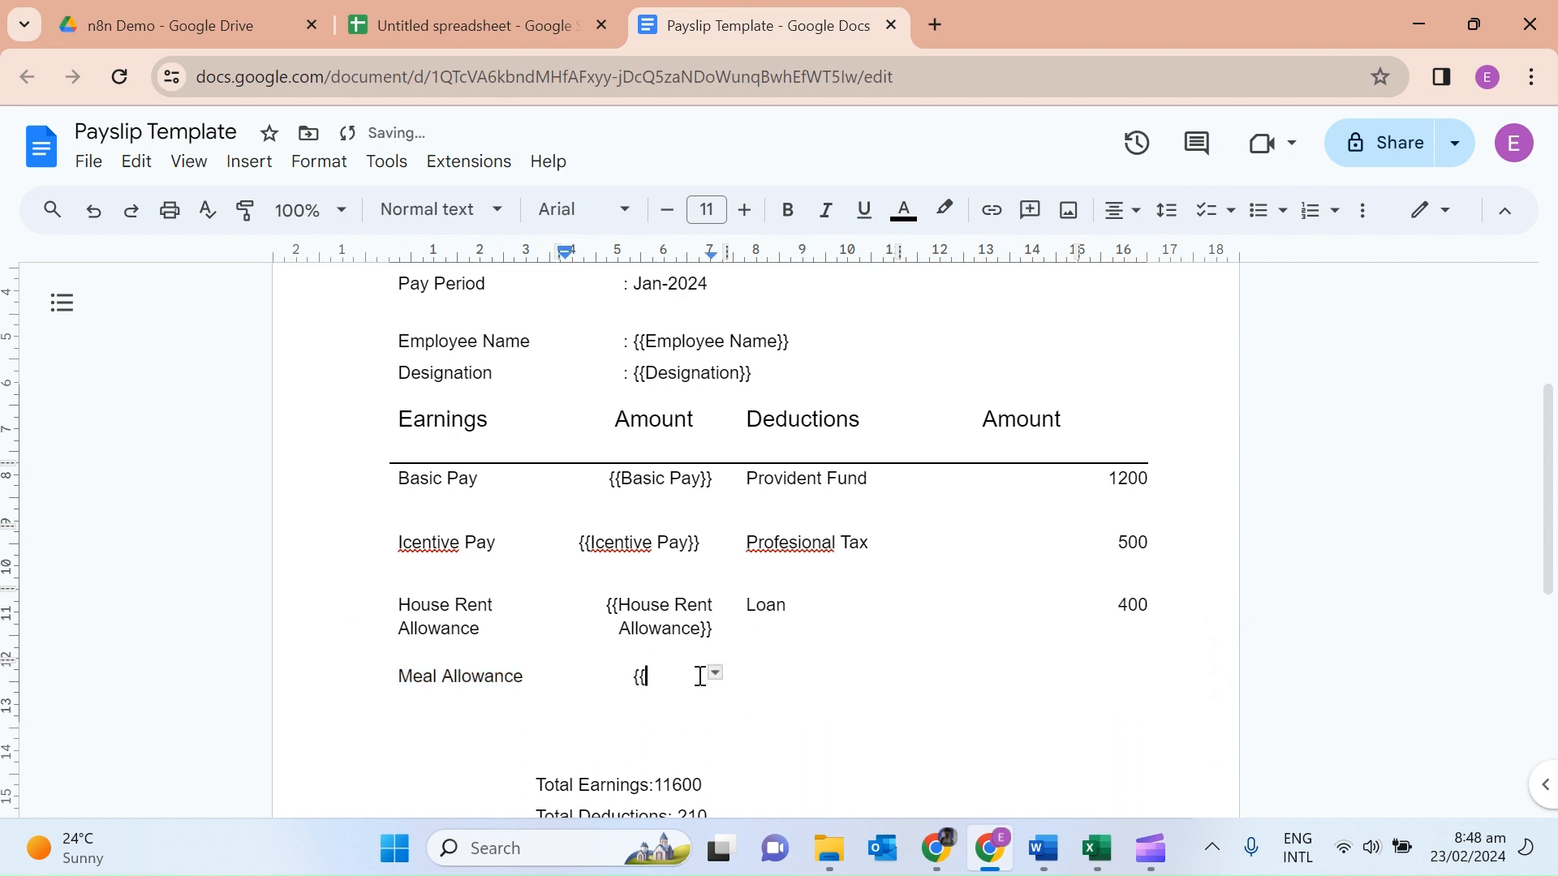
key("ctrl+v")
type("}}")
Replace the 1200 deduction amount with a {{Provident Fund}} placeholder.
left_click_drag(870, 481, 753, 484)
double_click(1136, 478)
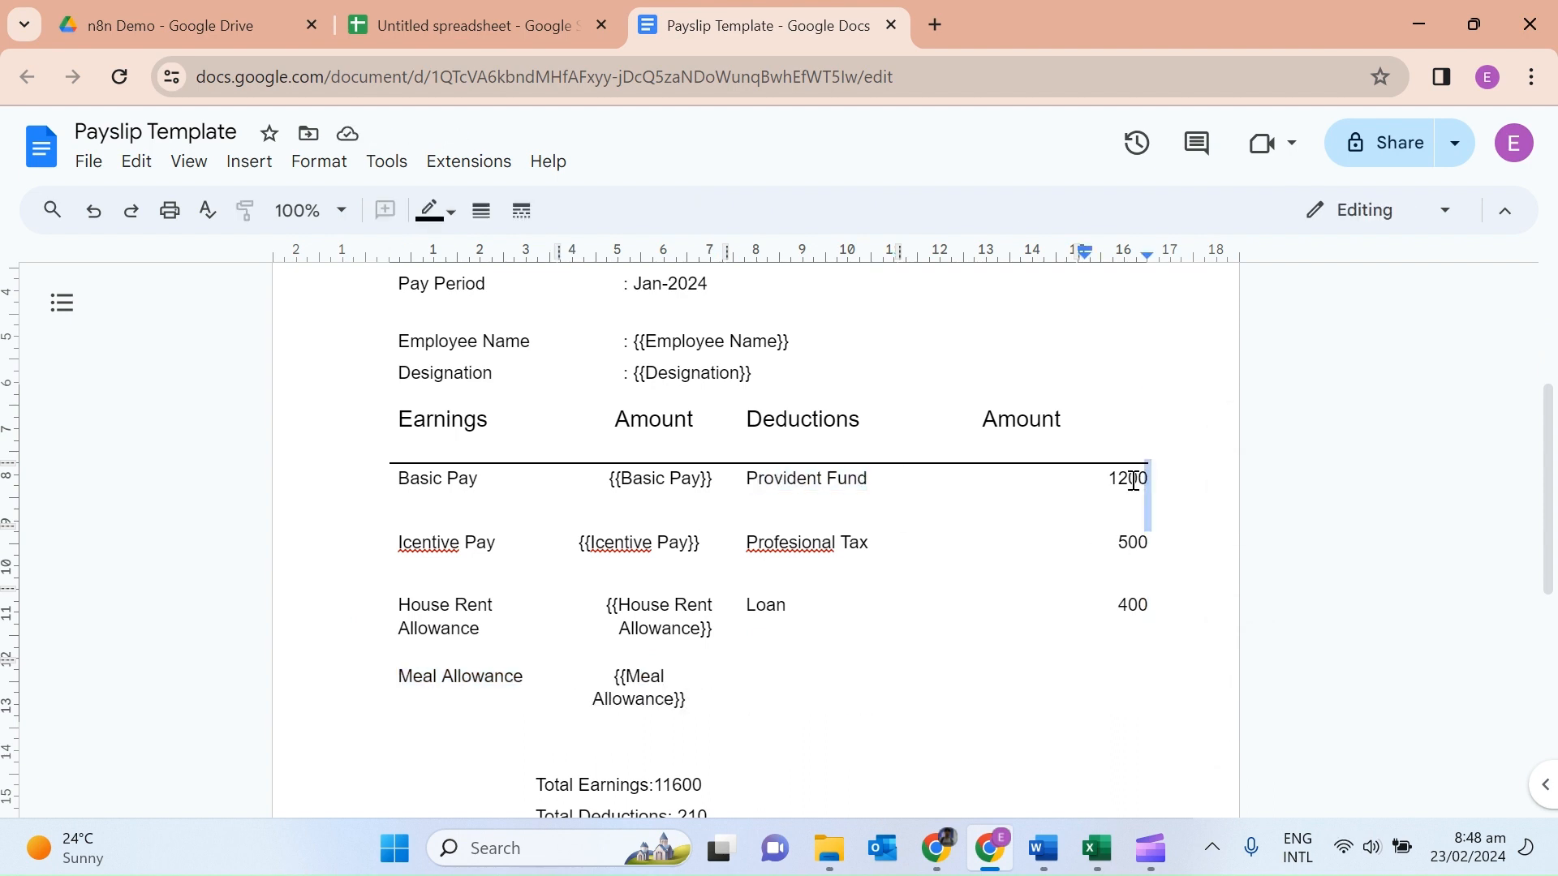
key("BackSpace")
type("{{")
key("ctrl+v")
type("}}")
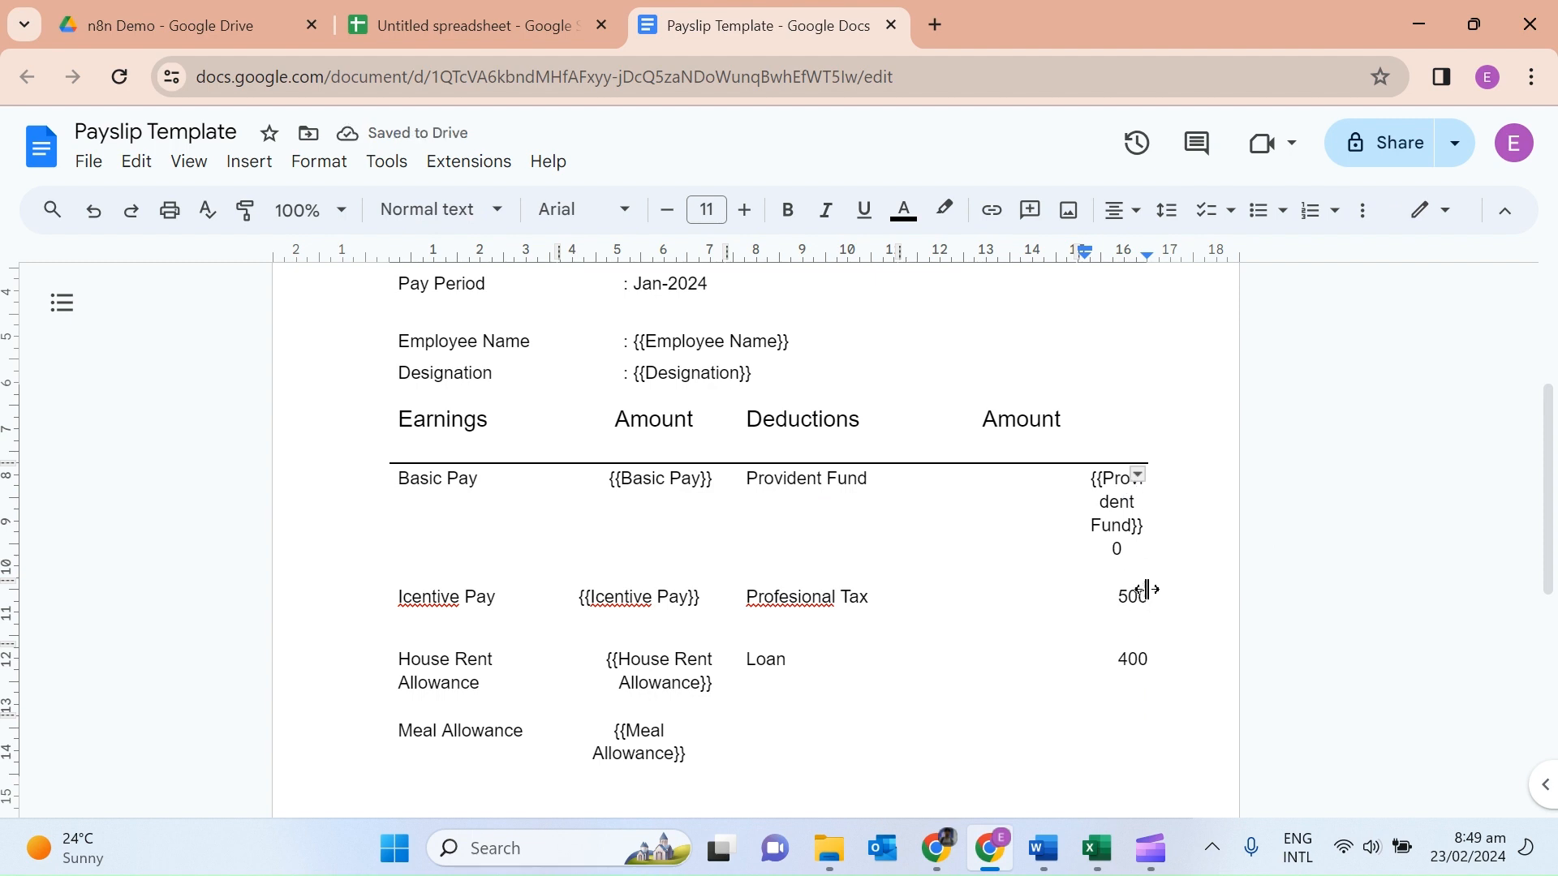
Widen the amount column and swap the 500 Professional Tax amount for a placeholder.
left_click_drag(1083, 504, 1071, 508)
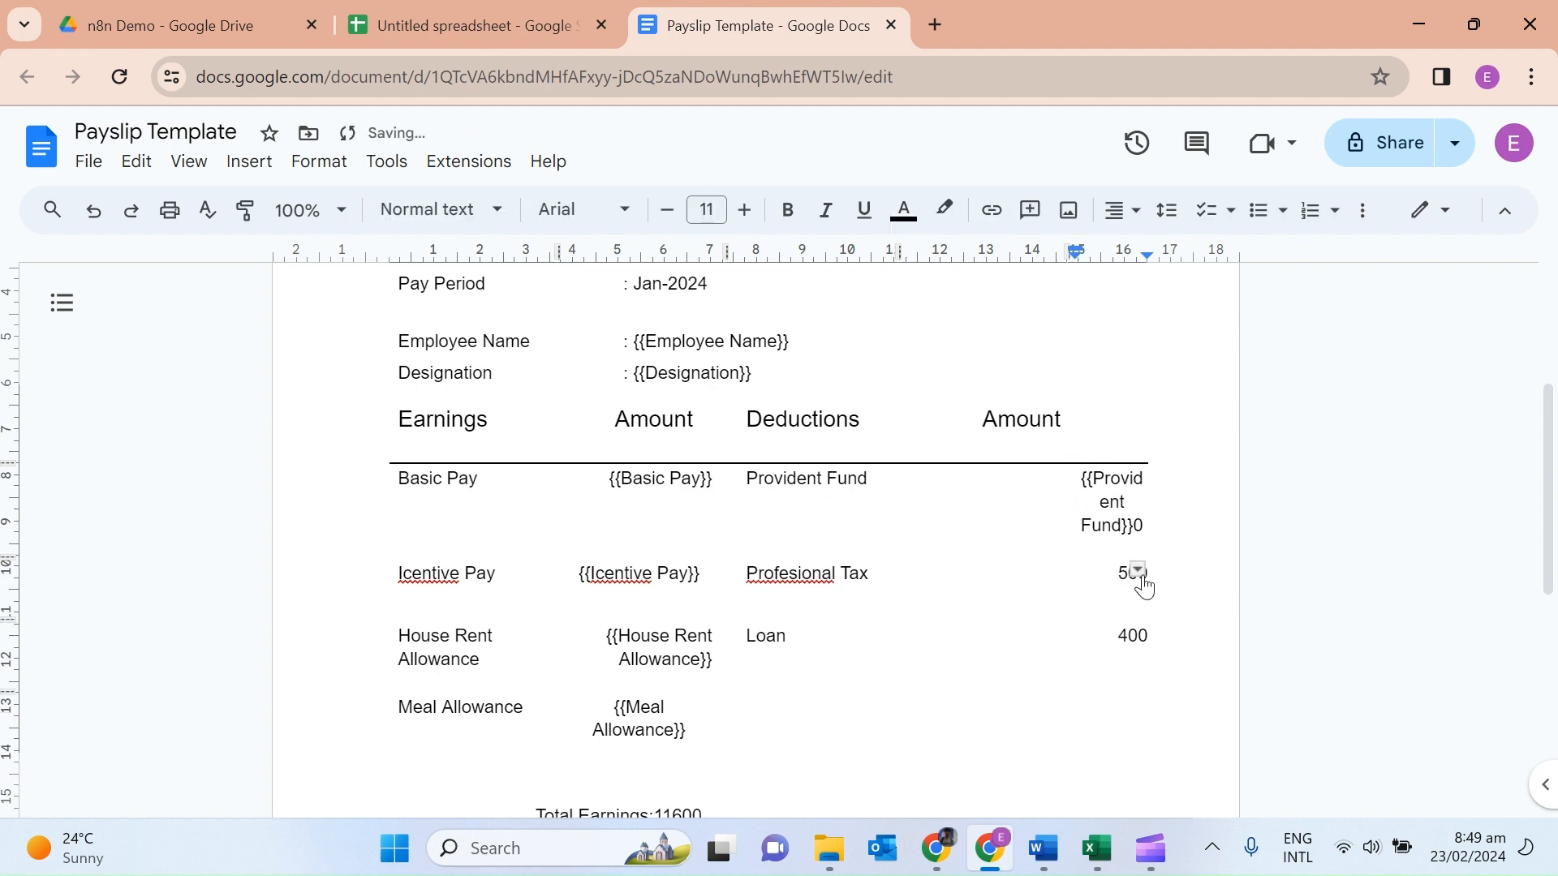
double_click(1124, 581)
key("BackSpace")
type("{{")
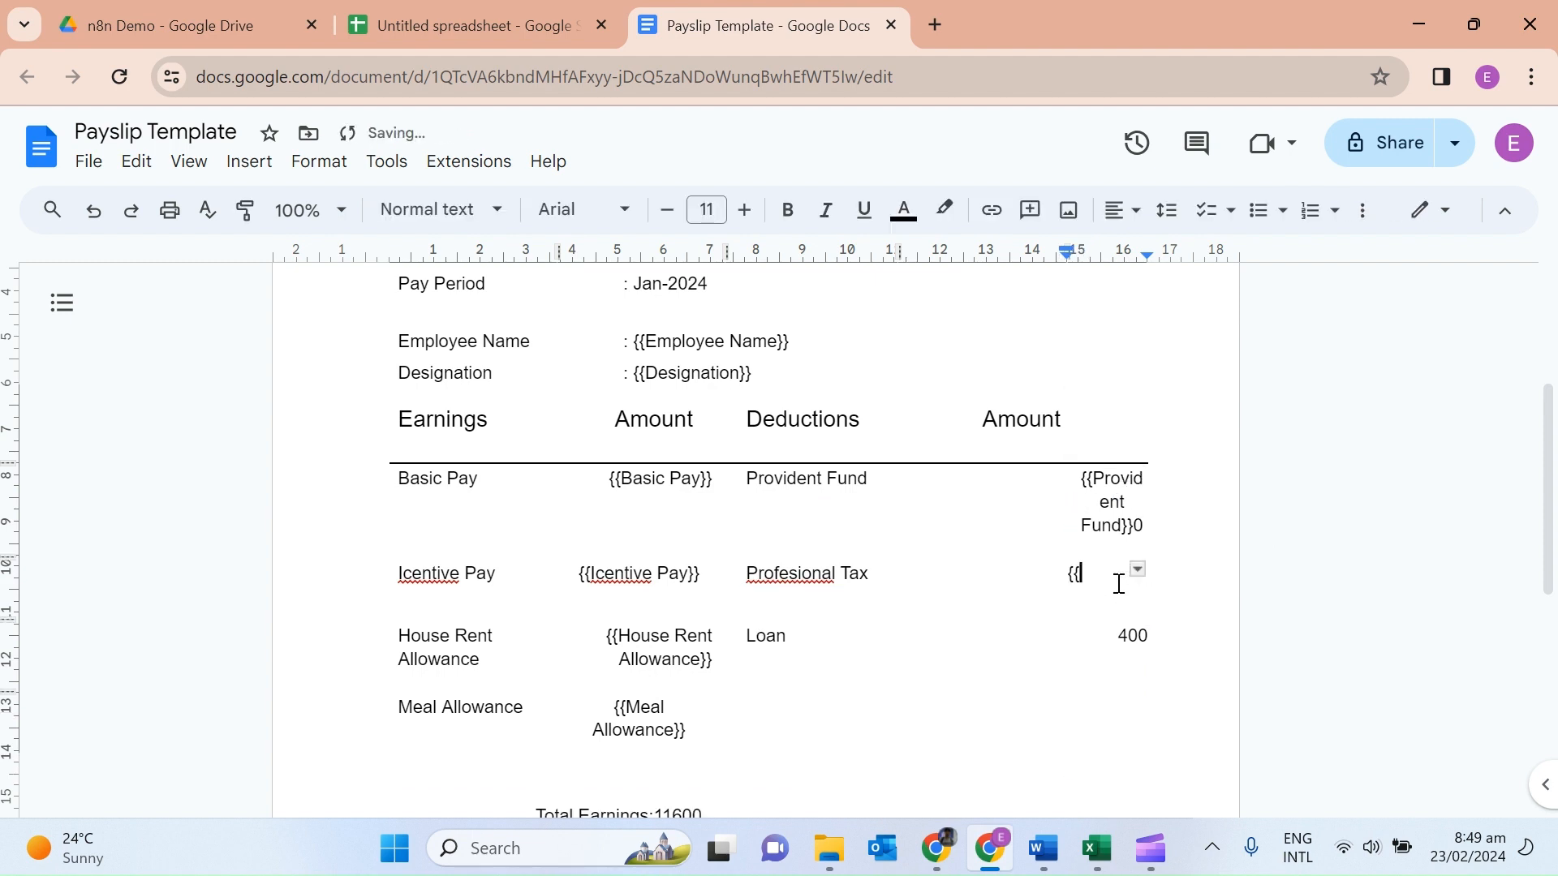
key("ctrl+v")
type("}}")
Correct the tax placeholder to {{Profesional Tax}} and replace the 400 Loan amount with Loan.
left_click(1082, 478)
key("BackSpace")
key("BackSpace")
double_click(1124, 637)
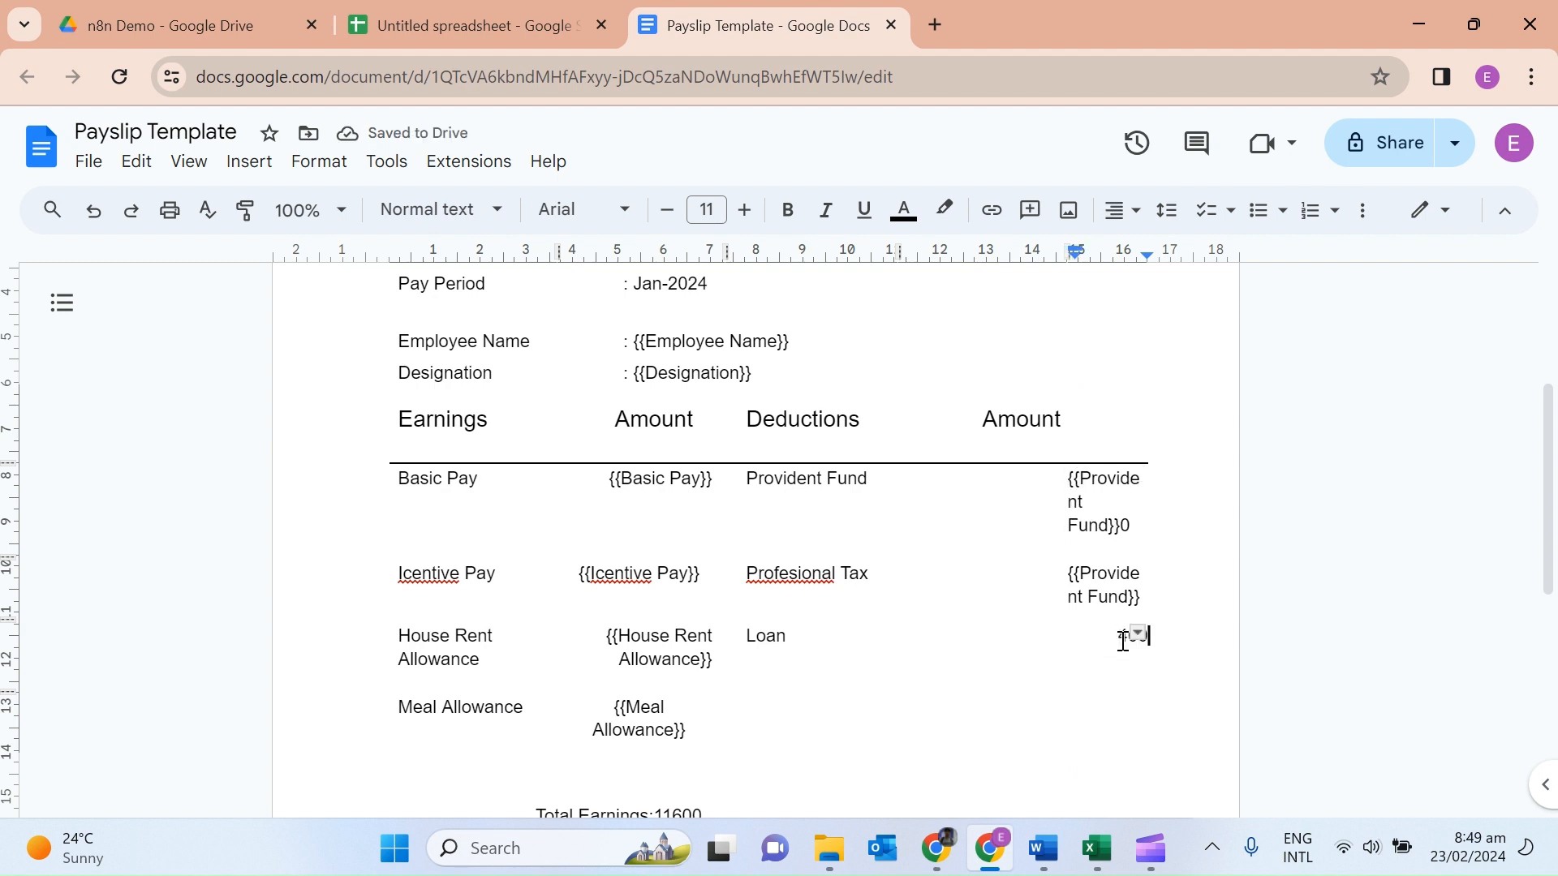
key("BackSpace")
type("{{")
triple_click(872, 573)
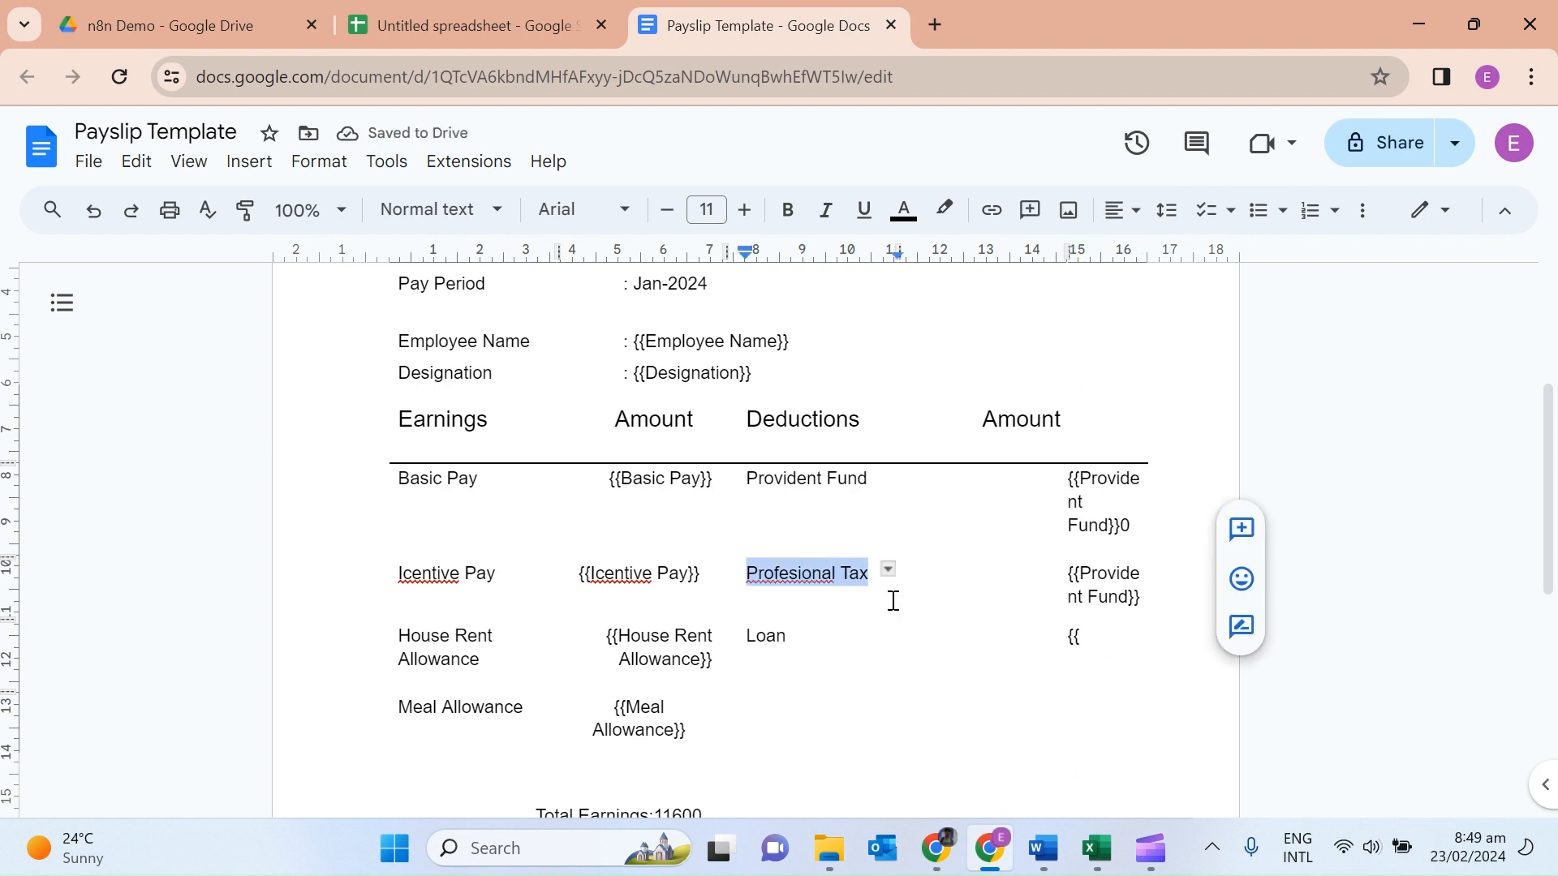
left_click(1129, 597)
key("BackSpace")
key("BackSpace")
key("BackSpace")
key("BackSpace")
key("BackSpace")
key("BackSpace")
key("BackSpace")
key("BackSpace")
key("BackSpace")
key("BackSpace")
key("BackSpace")
key("BackSpace")
key("BackSpace")
key("BackSpace")
key("ctrl+v")
double_click(766, 636)
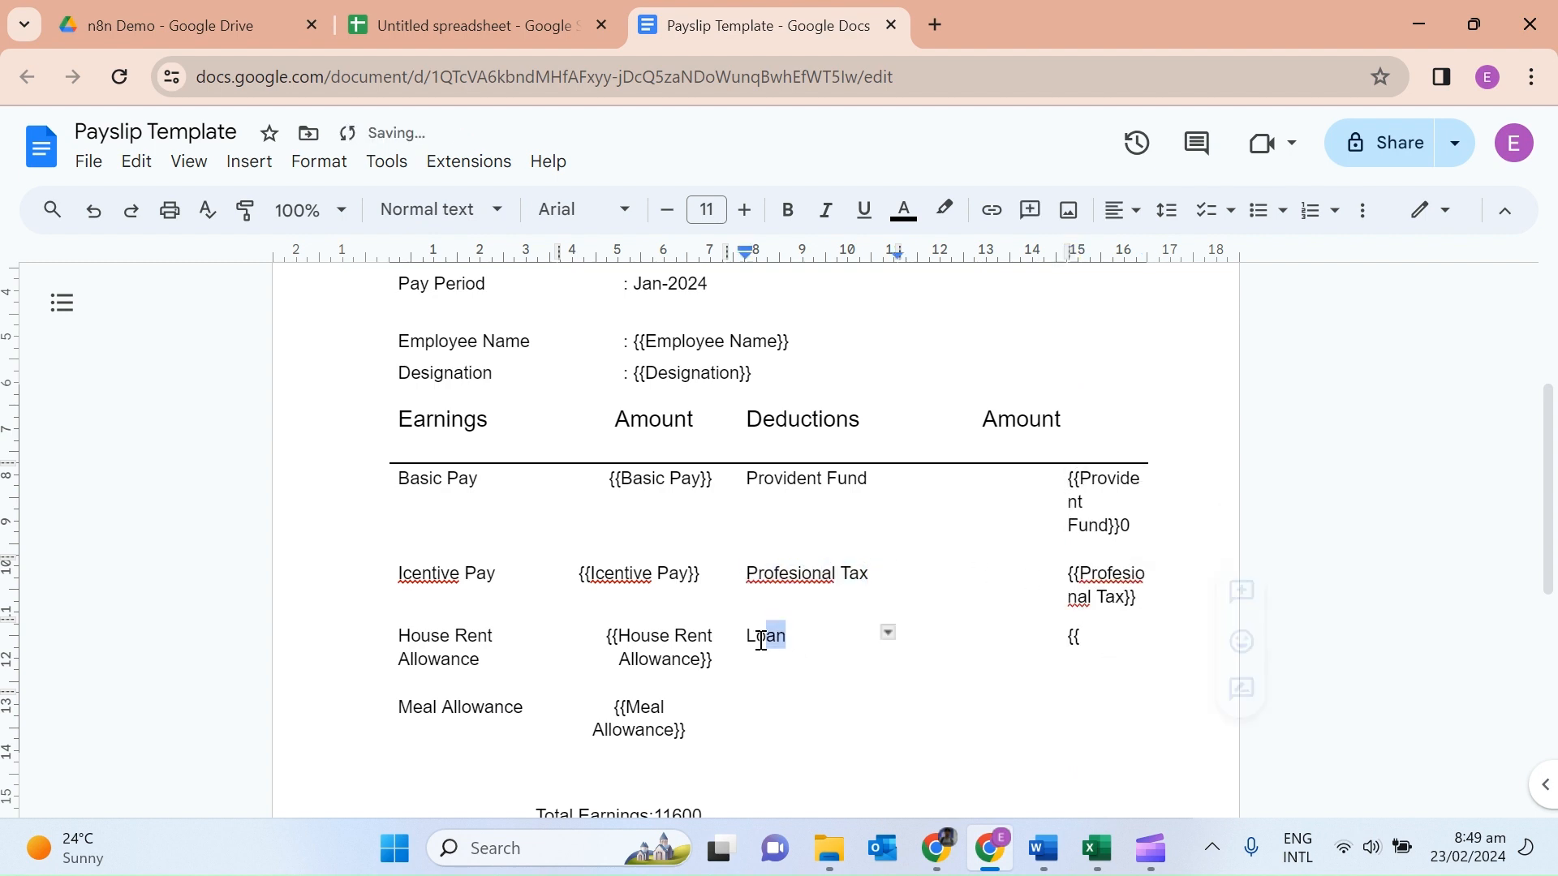
key("ctrl+c")
left_click(1099, 637)
key("ctrl+v")
Close the {{Loan}} placeholder and replace the 11600 total earnings with {{Total Earnings}}.
type("}}")
left_click_drag(1546, 536, 1546, 671)
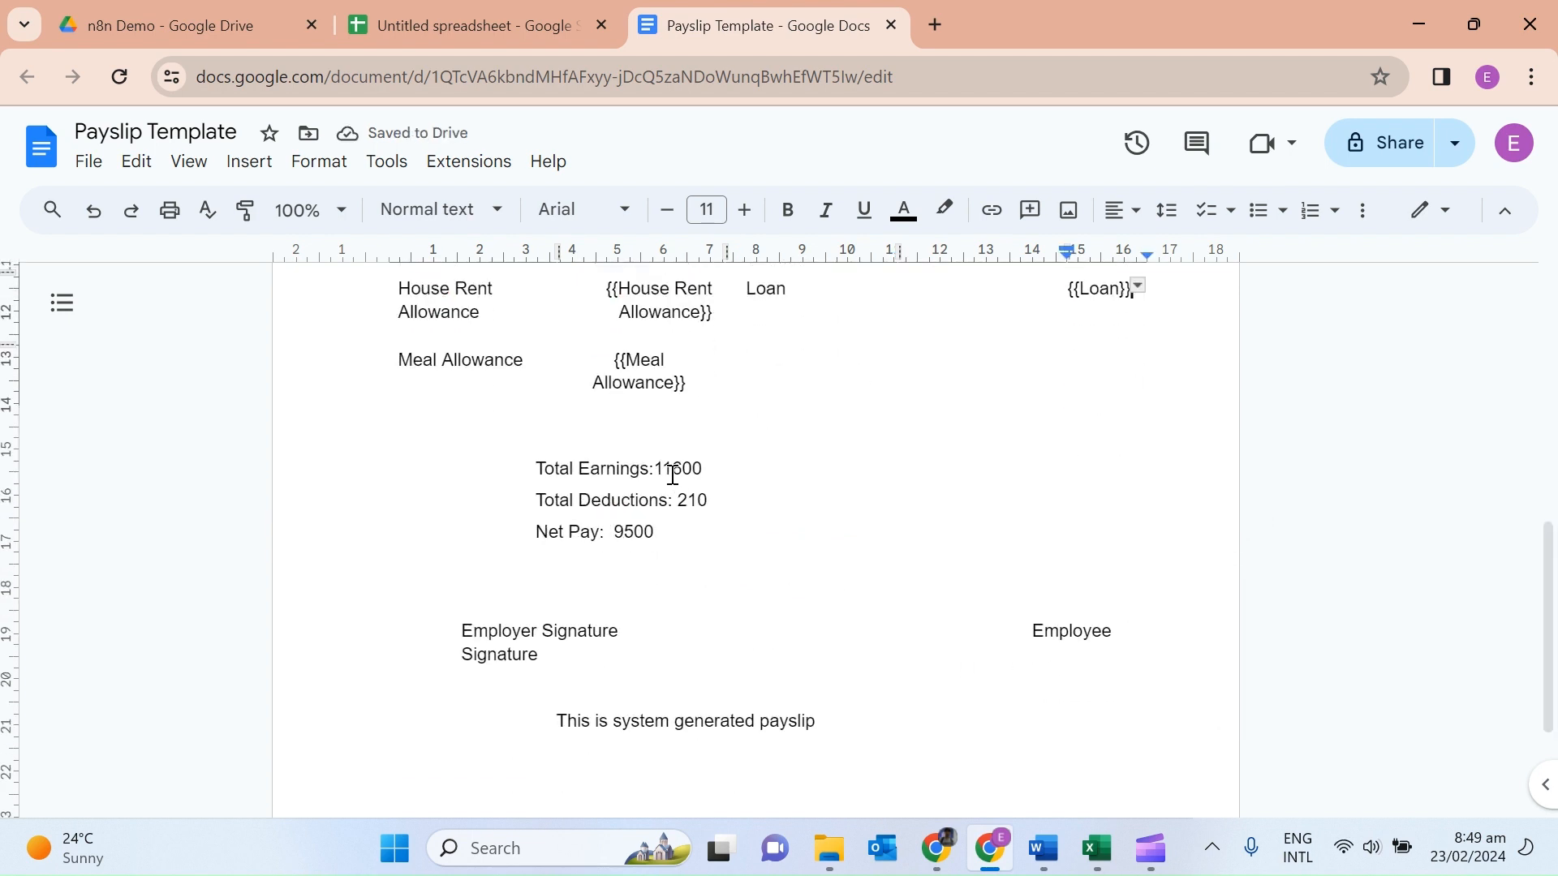
left_click_drag(649, 469, 544, 468)
key("ctrl+c")
double_click(711, 469)
type("{{")
key("ctrl+v")
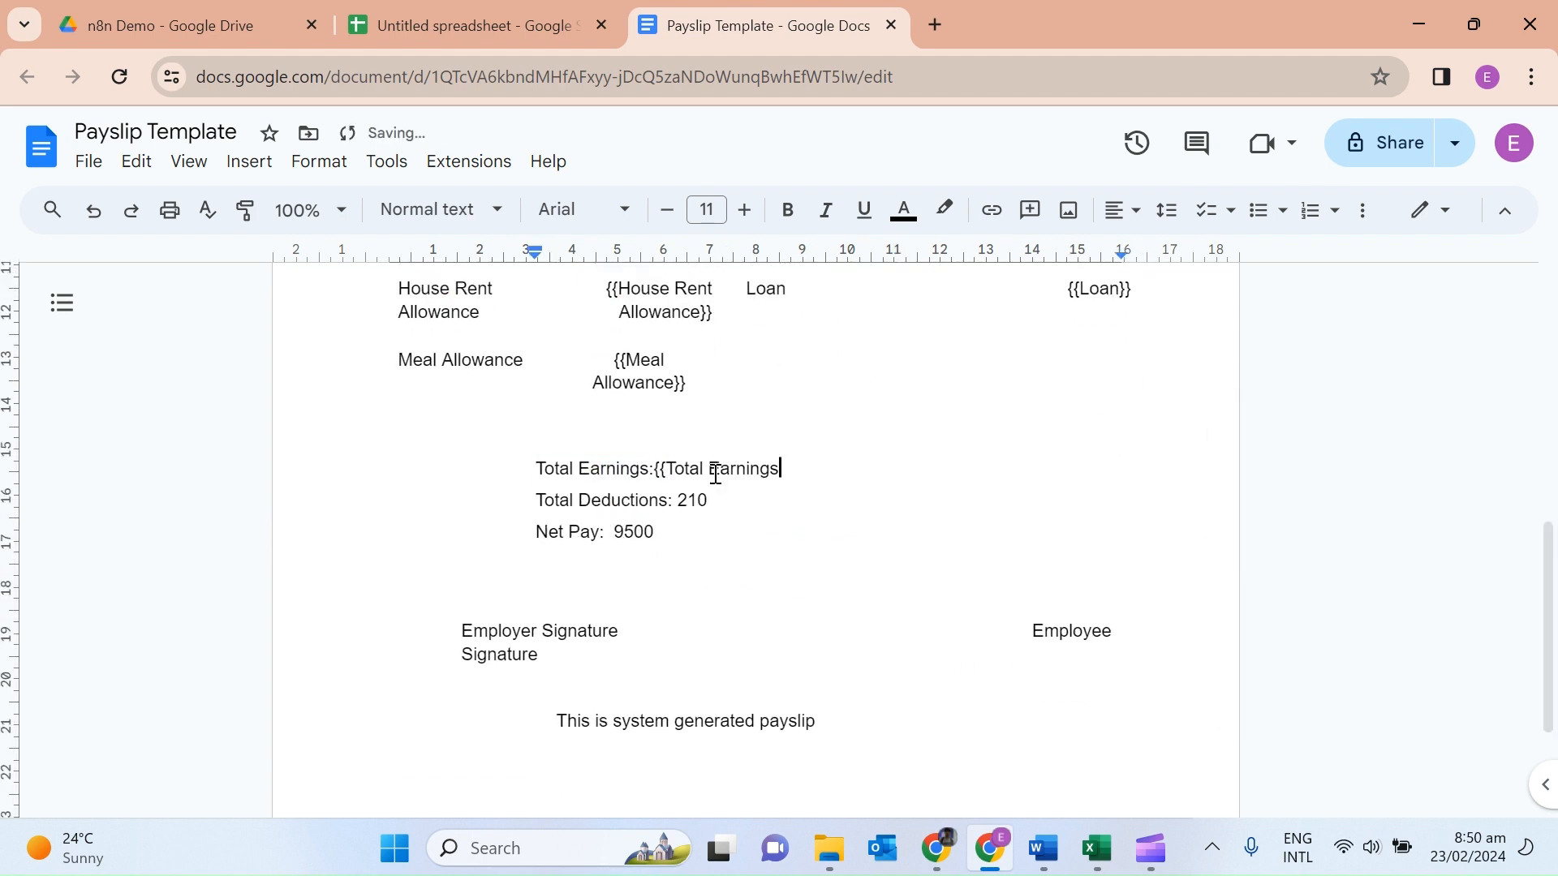
type("}}")
Replace the total deductions and 9500 net pay figures with {{Total Deductions}} and {{Net Pay}}.
left_click_drag(667, 501, 536, 532)
key("ctrl+c")
left_click(738, 509)
type("{{")
key("ctrl+v")
type("}}")
key("ctrl+c")
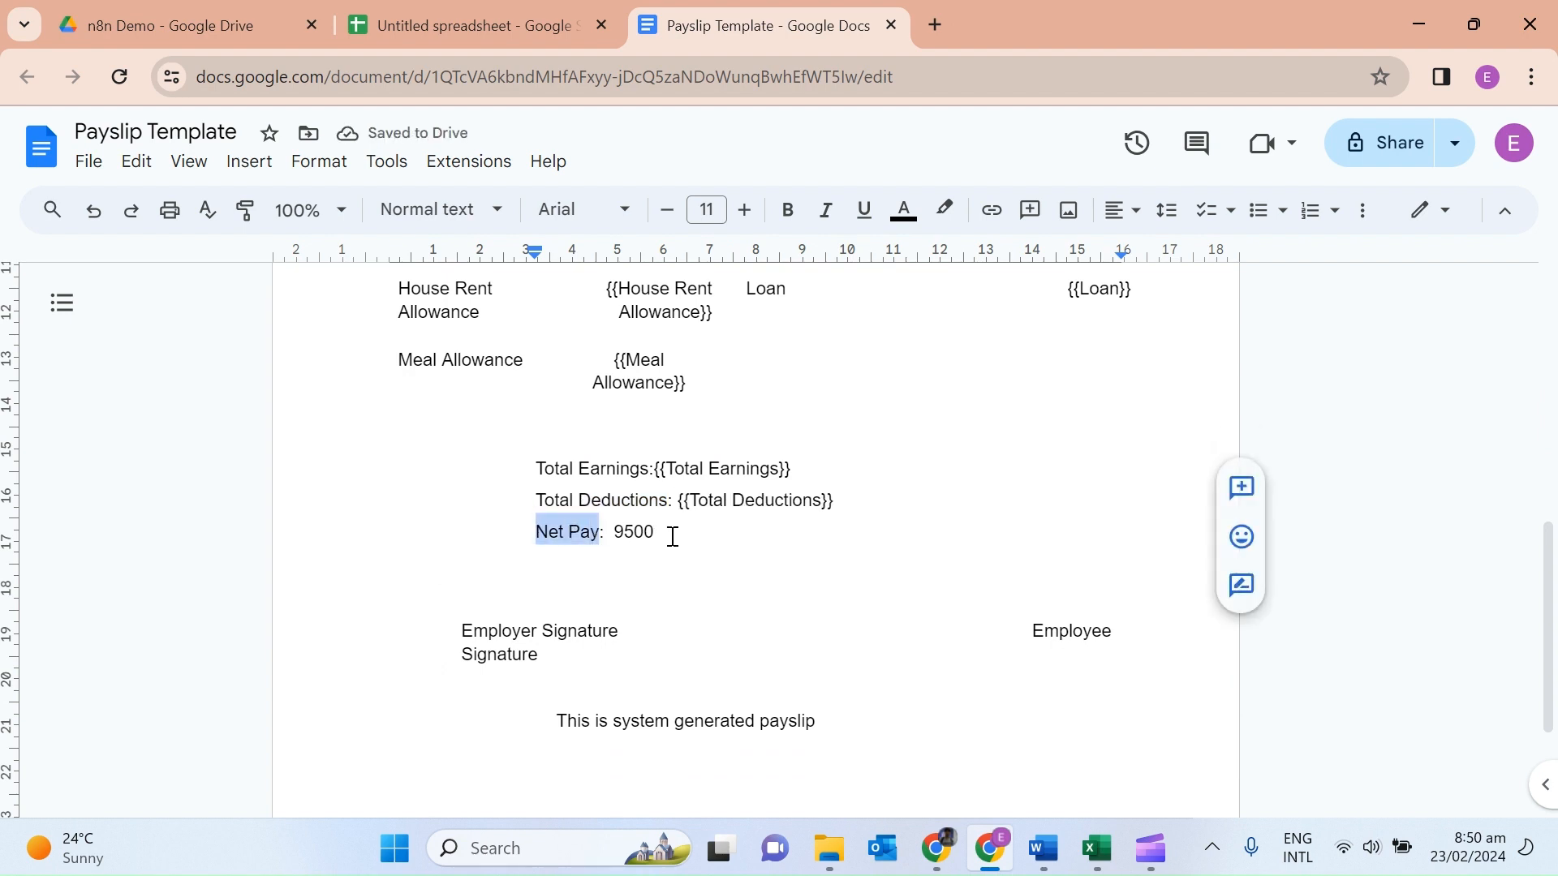
double_click(671, 535)
key("BackSpace")
type("{{")
key("ctrl+v")
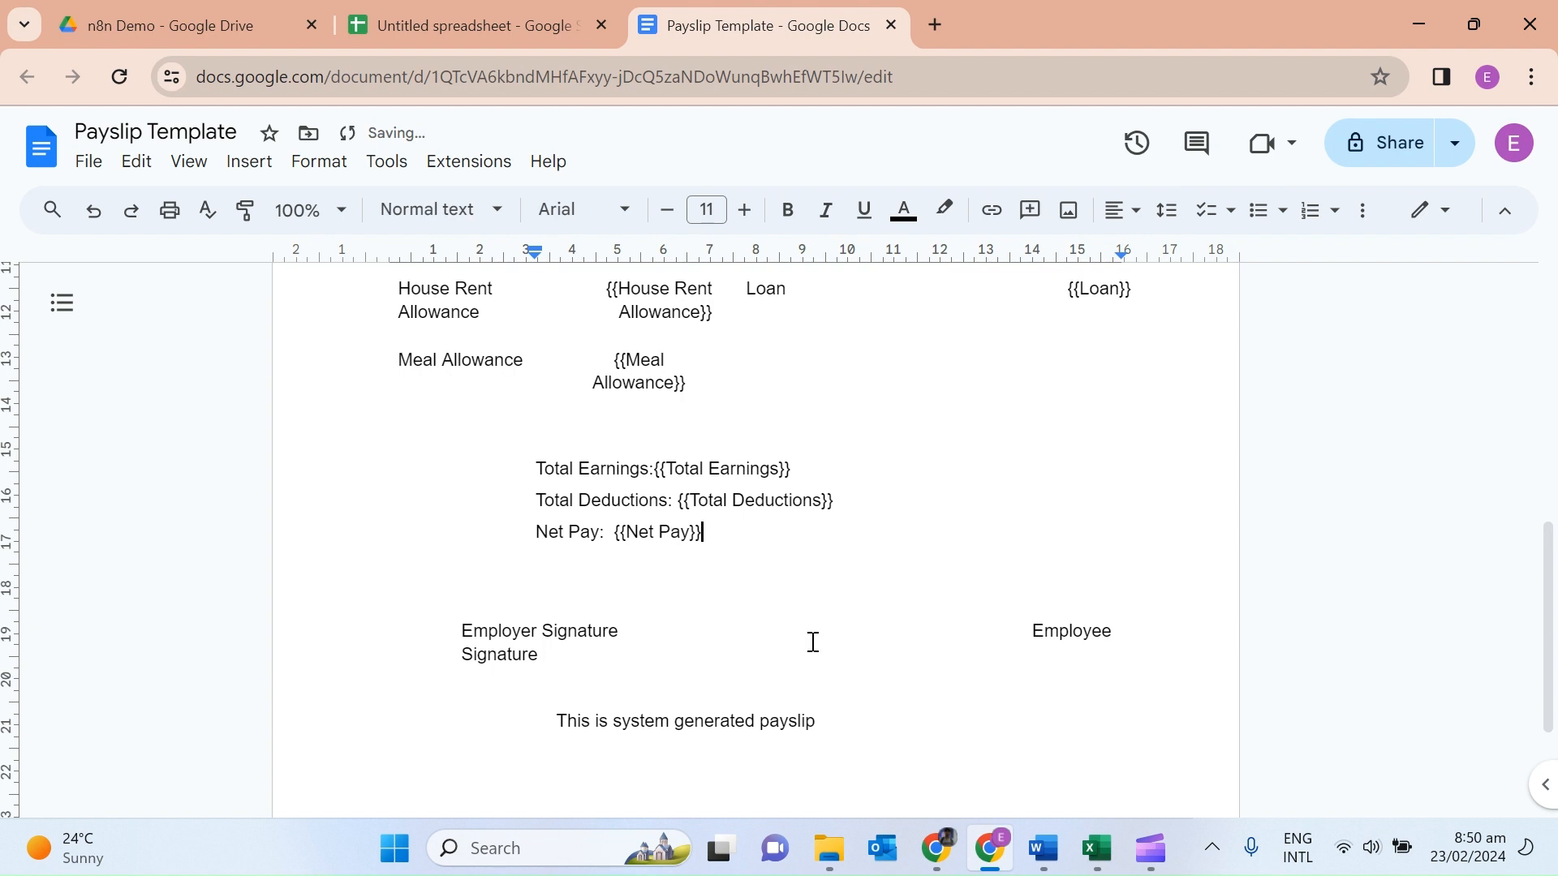
left_click(813, 642)
Delete the Jan-2024 pay period value and start typing a {{Pay Period placeholder.
mouse_move(1548, 575)
left_mouse_down()
mouse_move(1536, 711)
mouse_move(1550, 389)
left_mouse_up()
left_click_drag(485, 401, 398, 401)
left_click(707, 400)
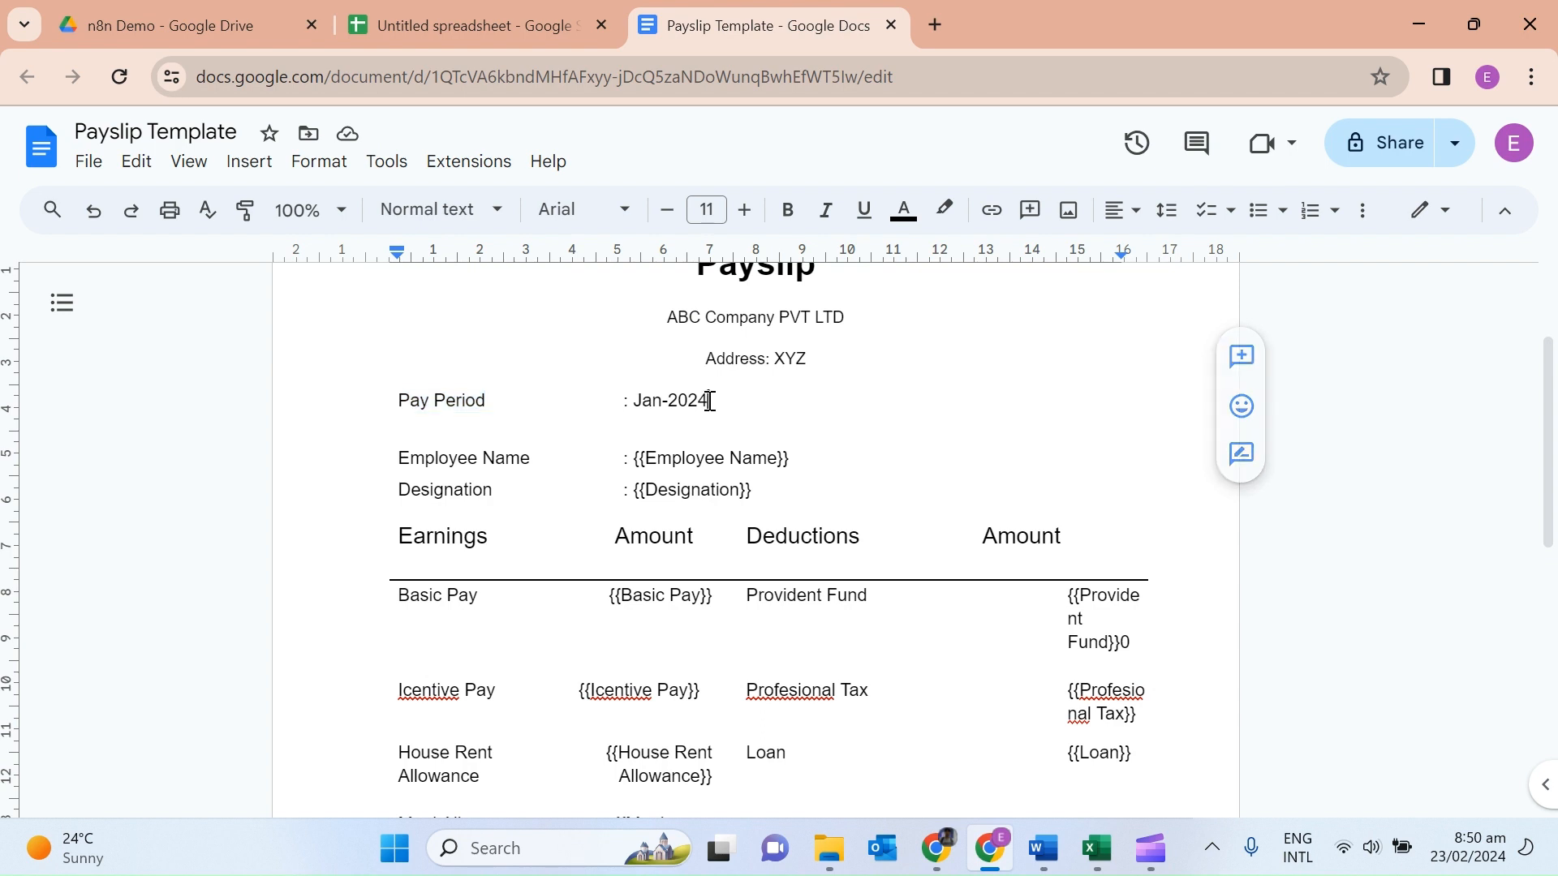
key("BackSpace")
key("BackSpace")
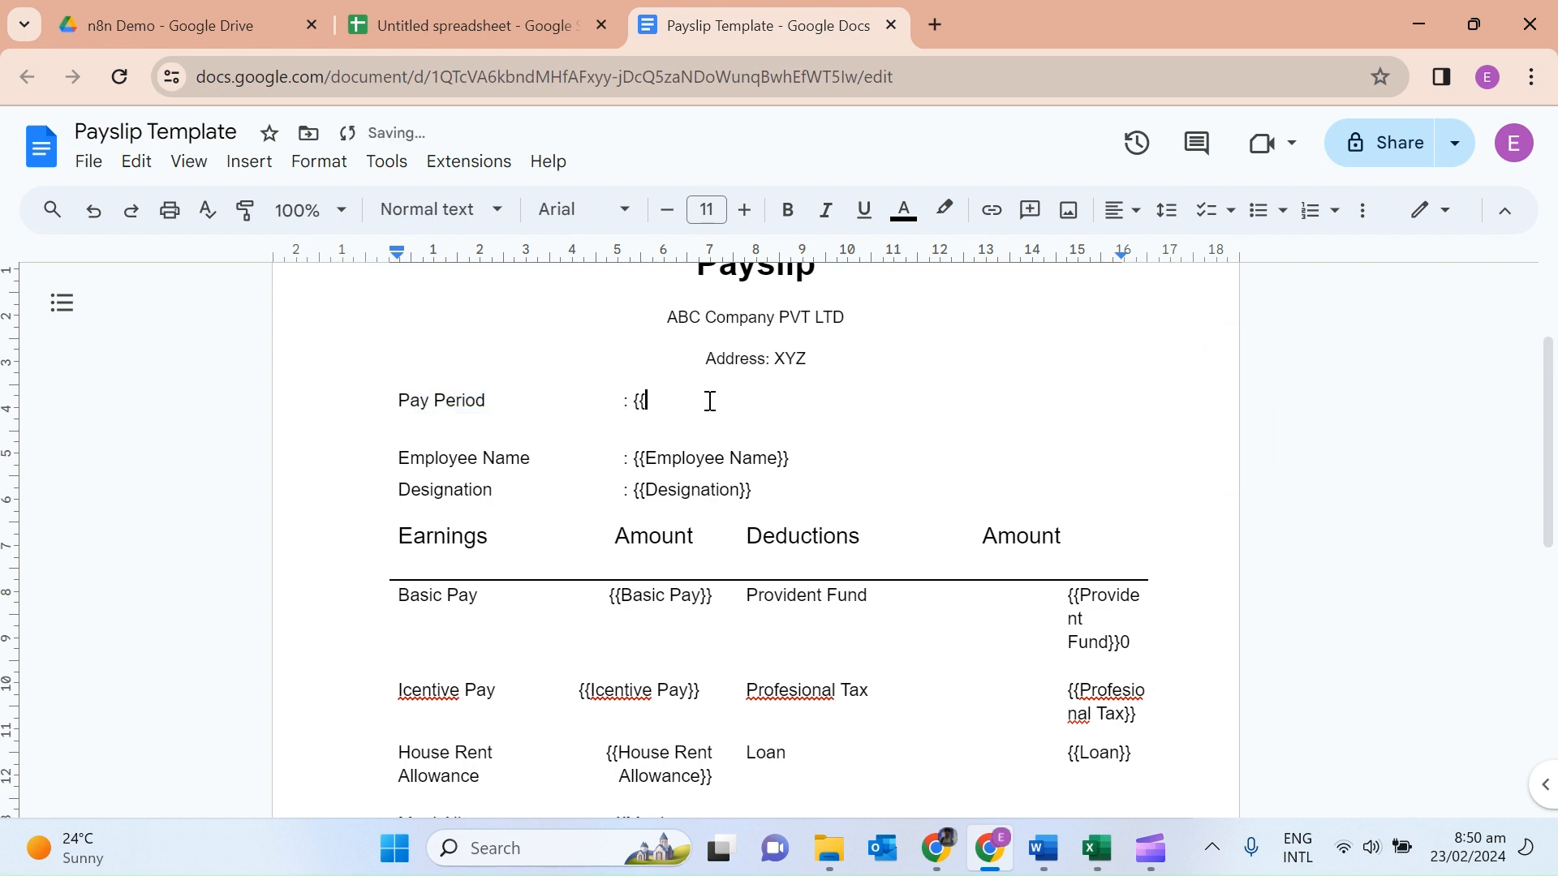
type("{{Pay Period")
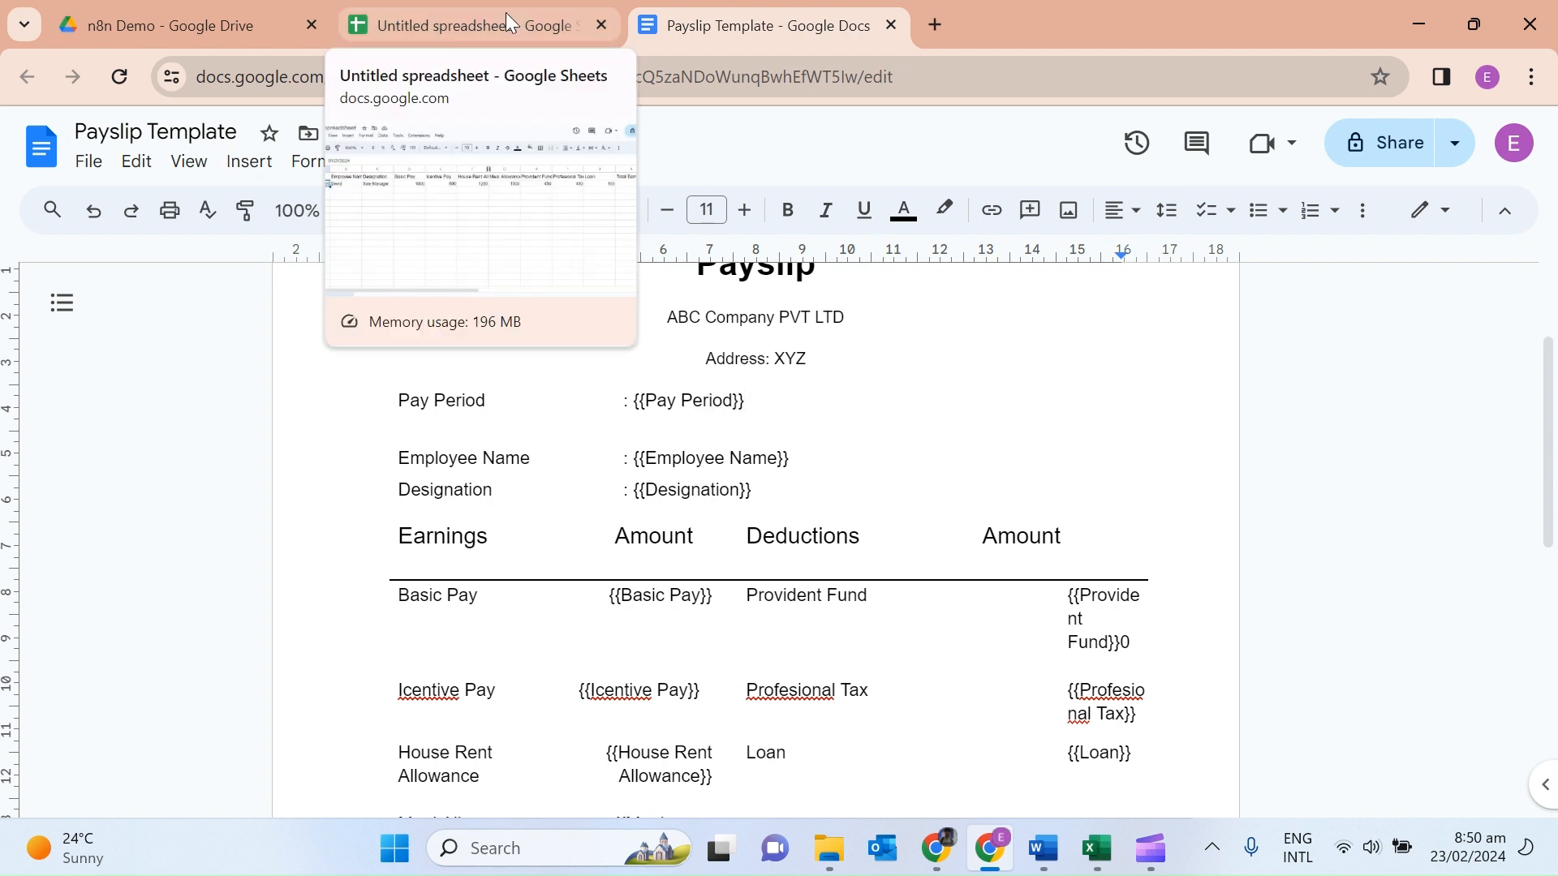
Add a Google Sheets 'On Row Added Or Updated' trigger as the workflow's first step.
left_click(937, 848)
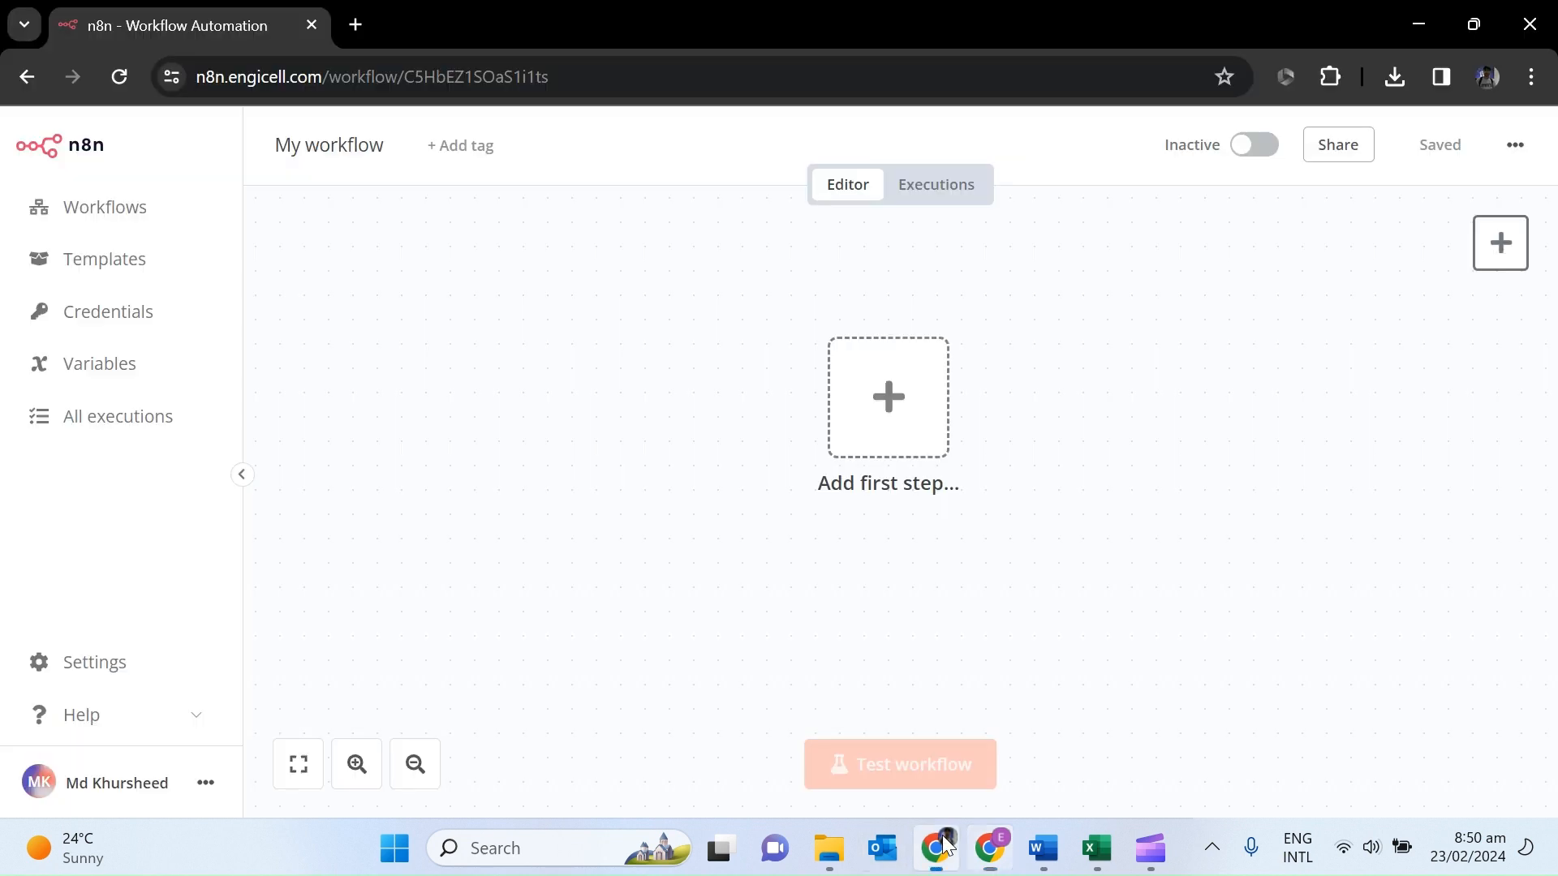
left_click(899, 439)
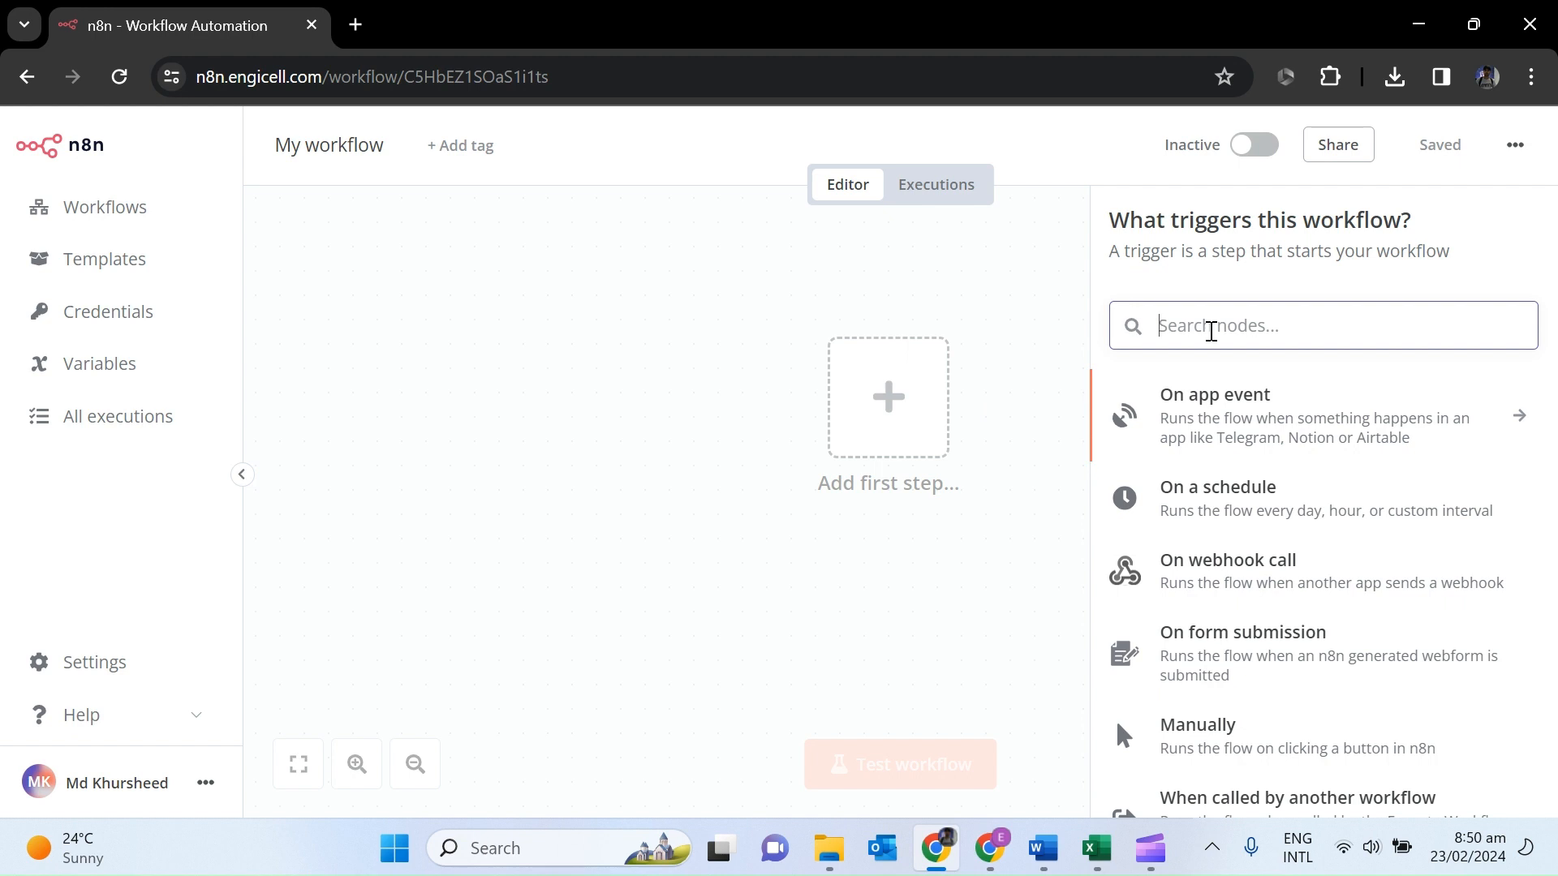
type("google")
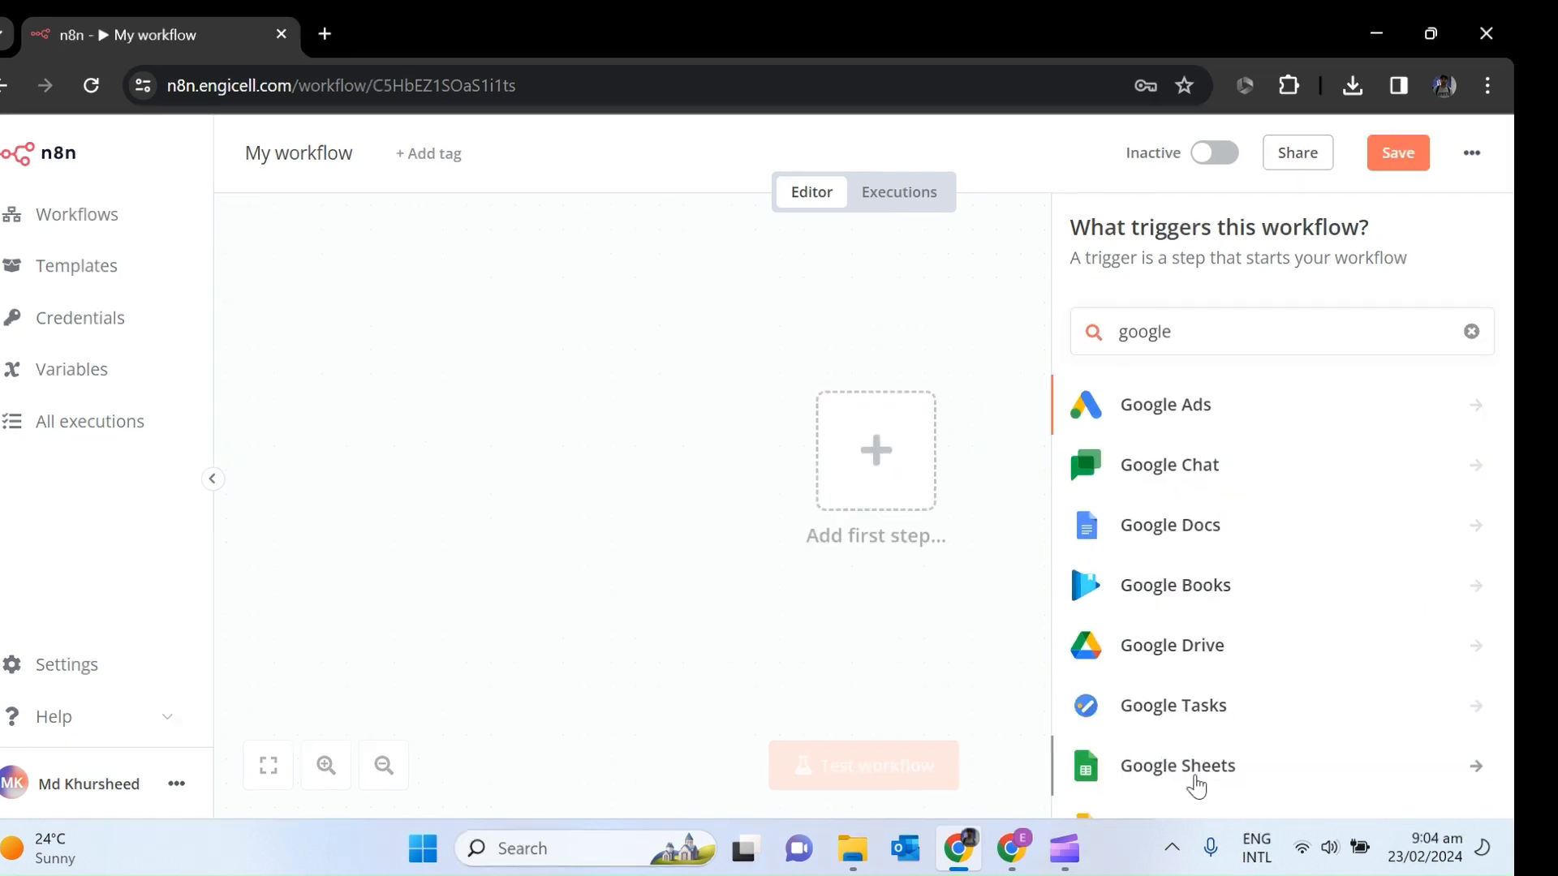
left_click(1196, 785)
left_click(1201, 510)
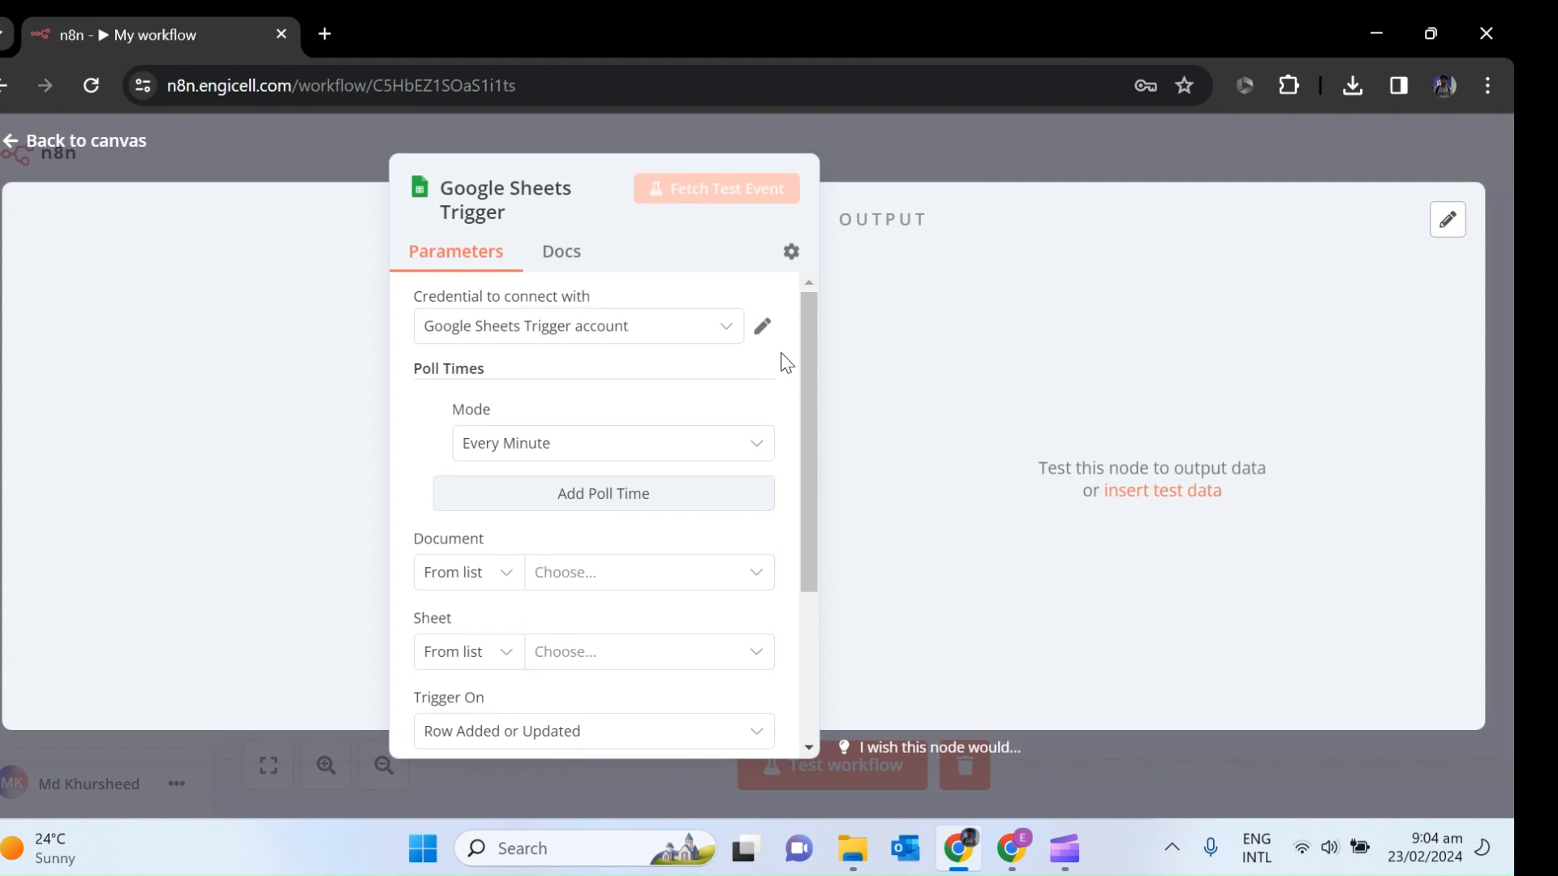
Check the connected Google account credential, then compare the Payslip Template with the Paylip demo columns.
left_click(762, 325)
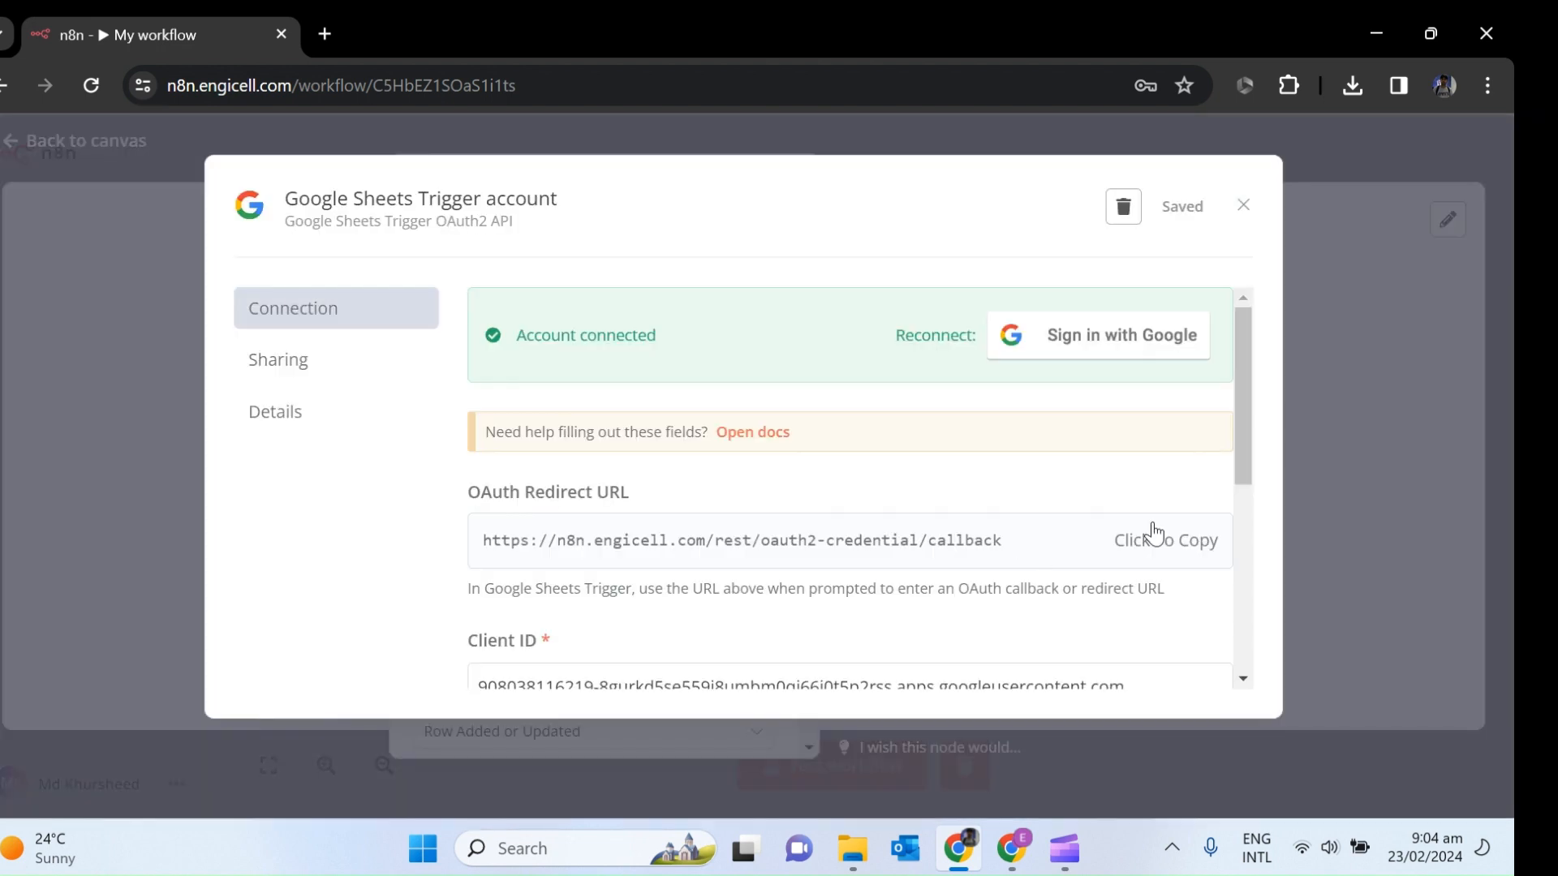
left_click_drag(1237, 387, 1240, 339)
left_click(1239, 209)
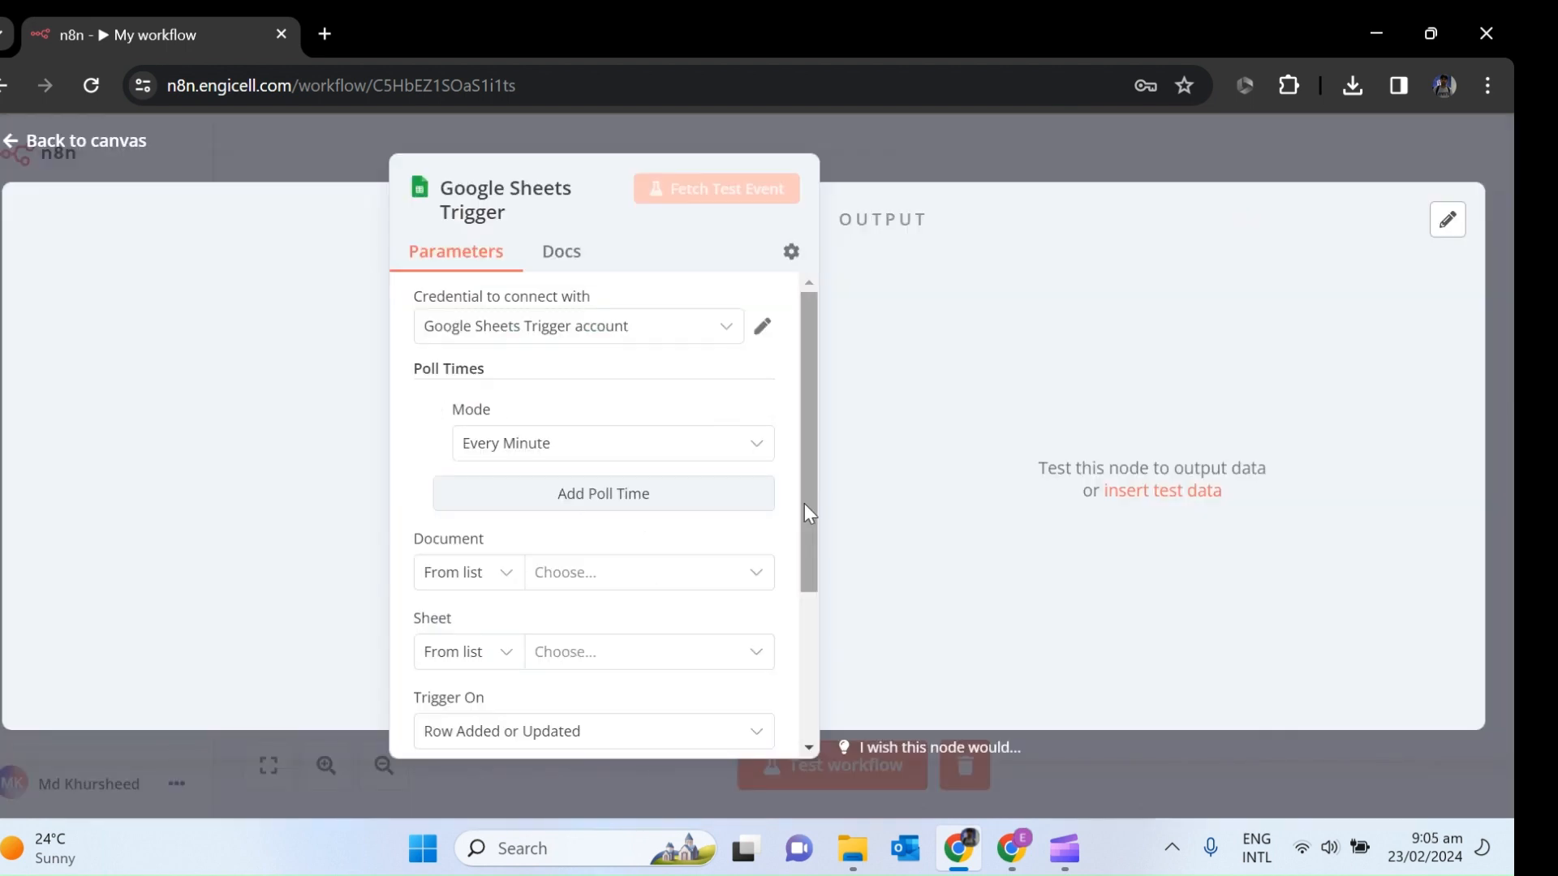
scroll(805, 504, "down", 3)
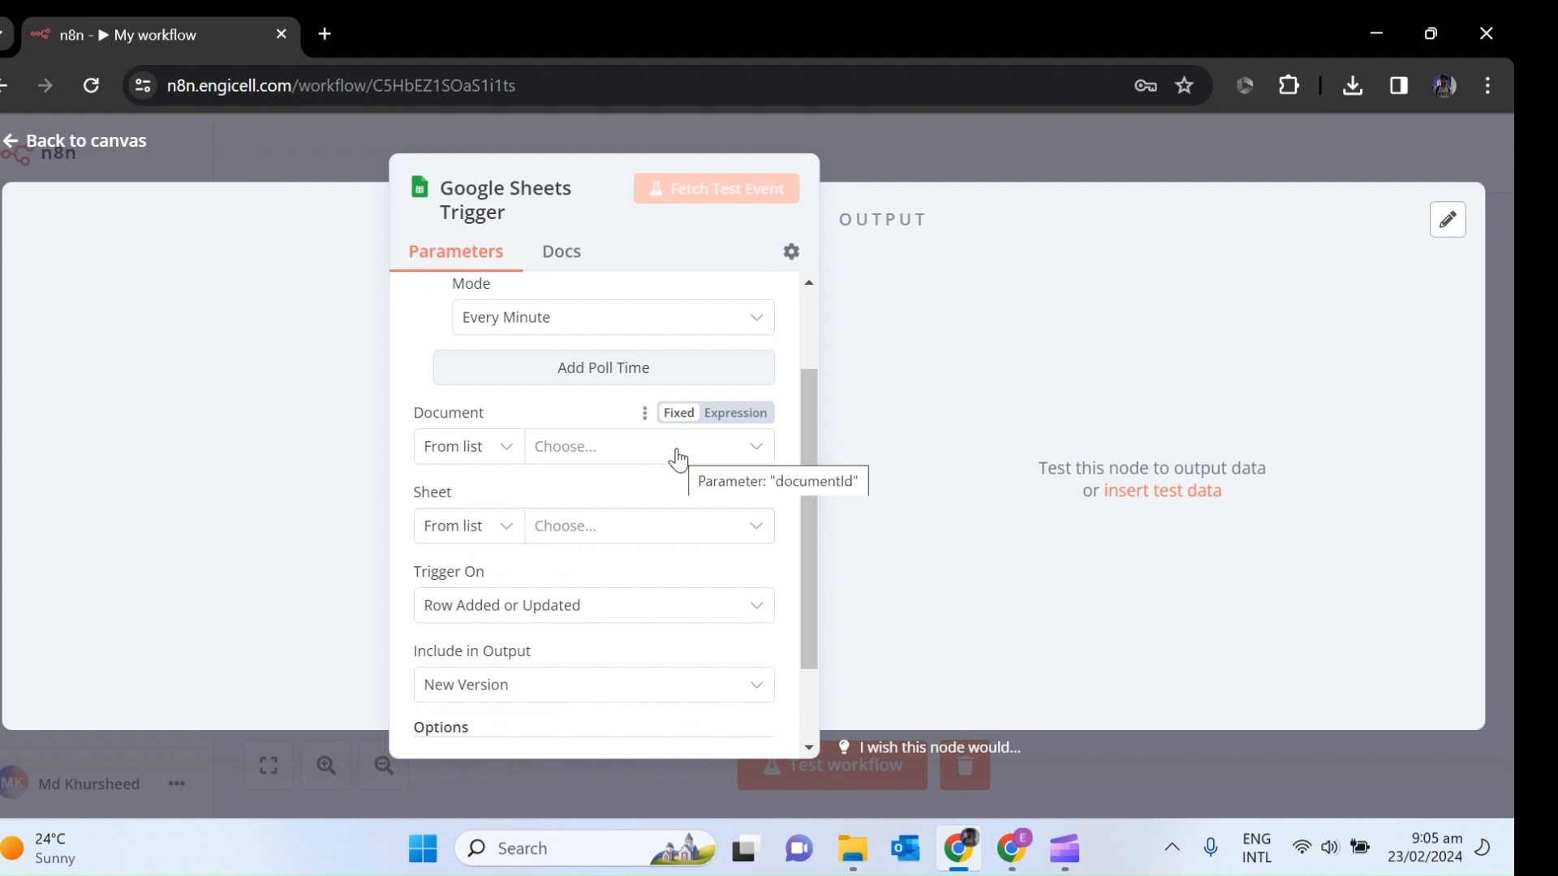
left_click(1011, 849)
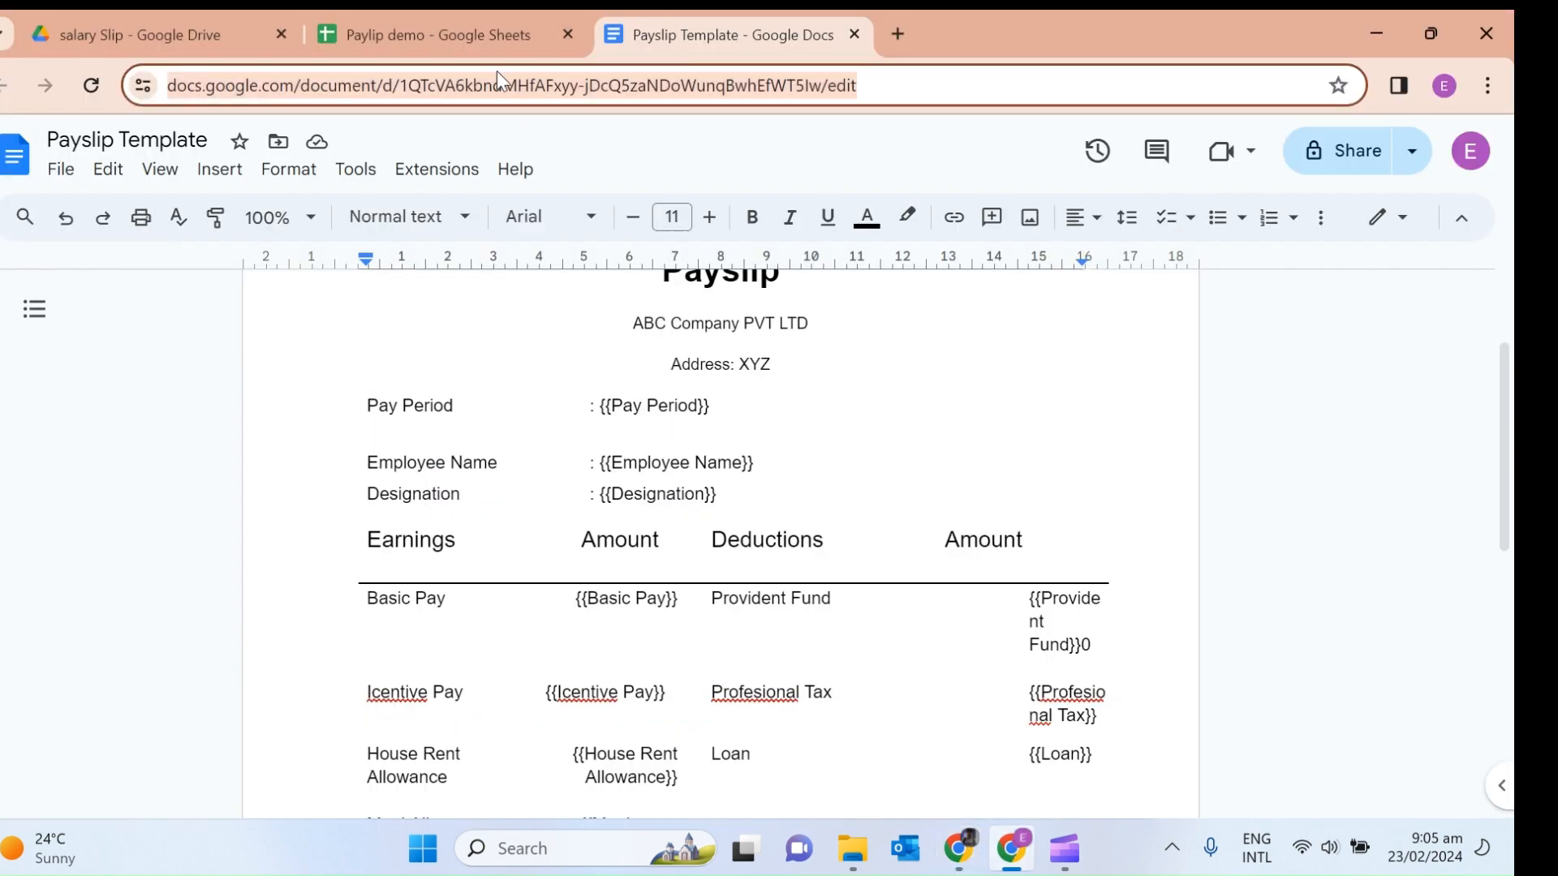
left_click(420, 14)
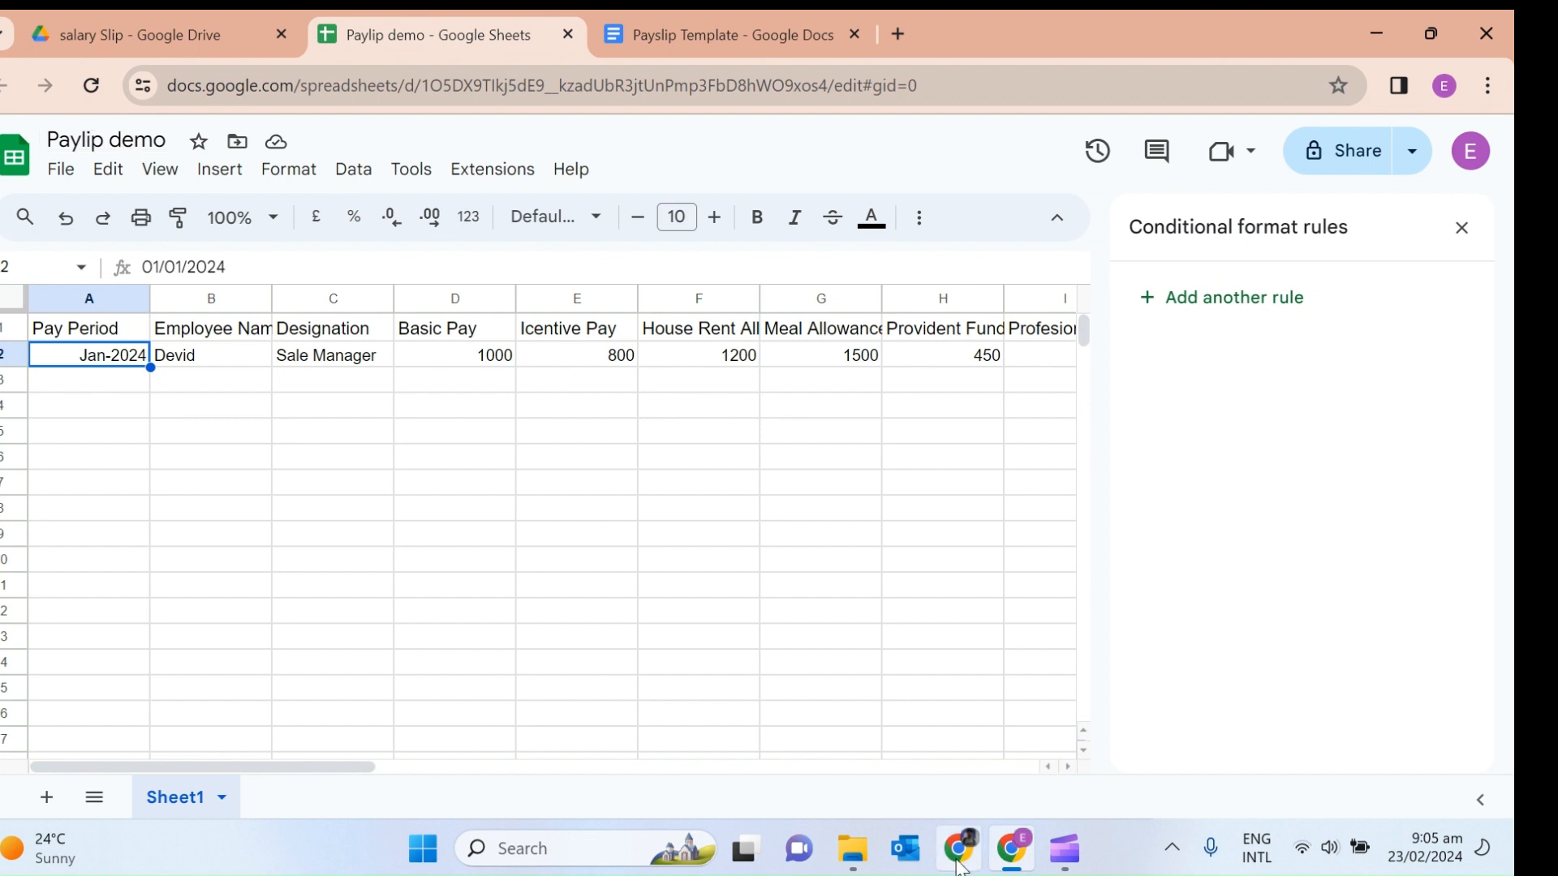
left_click(959, 849)
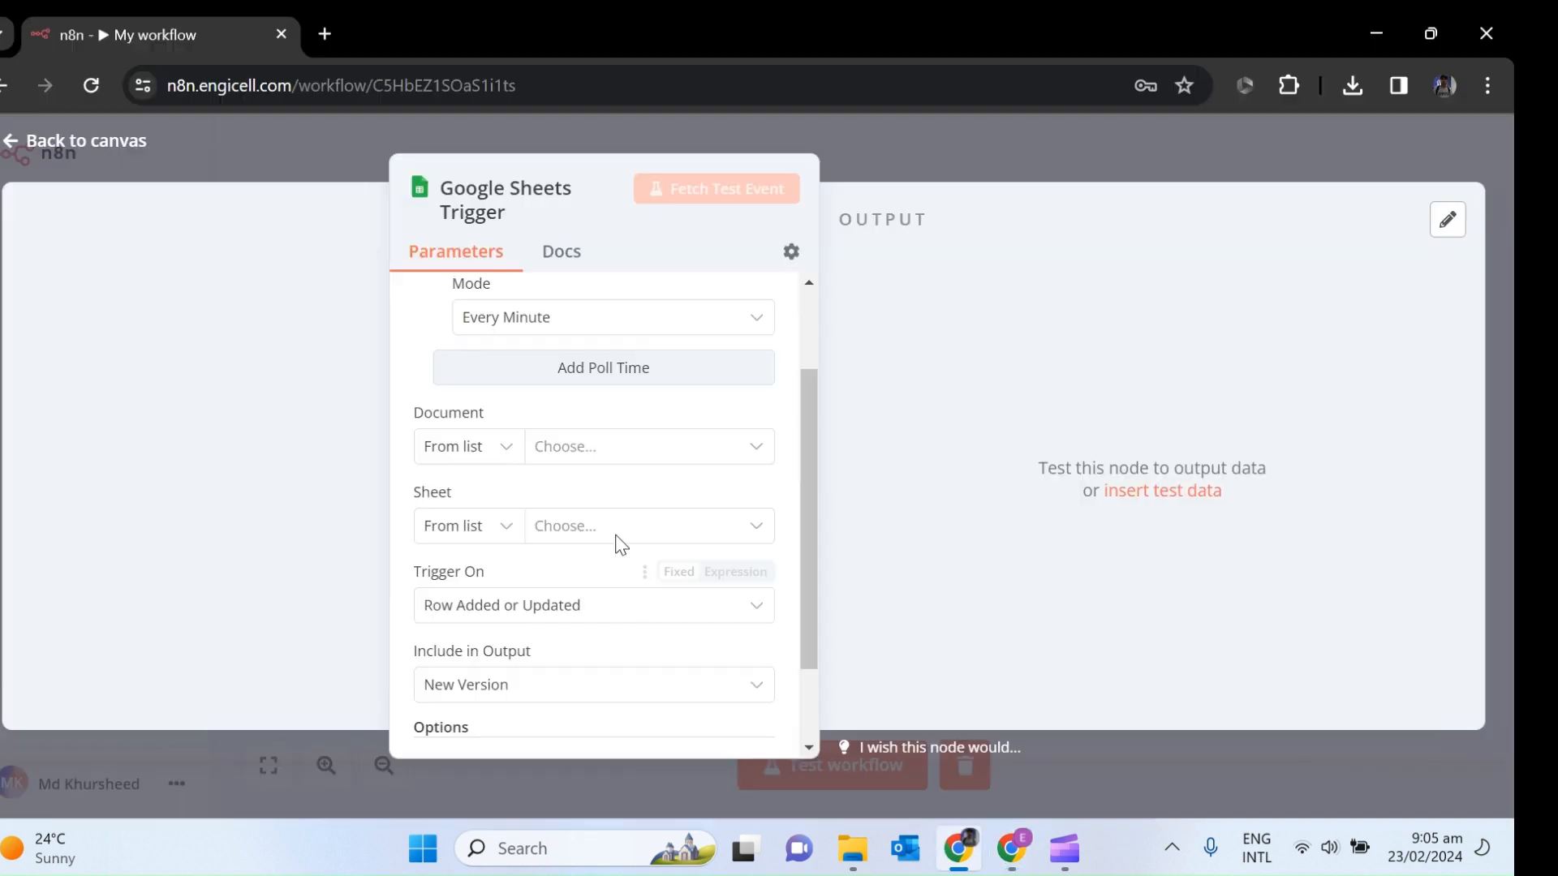
Set the trigger to watch the Paylip demo spreadsheet.
left_click(640, 460)
left_click(640, 460)
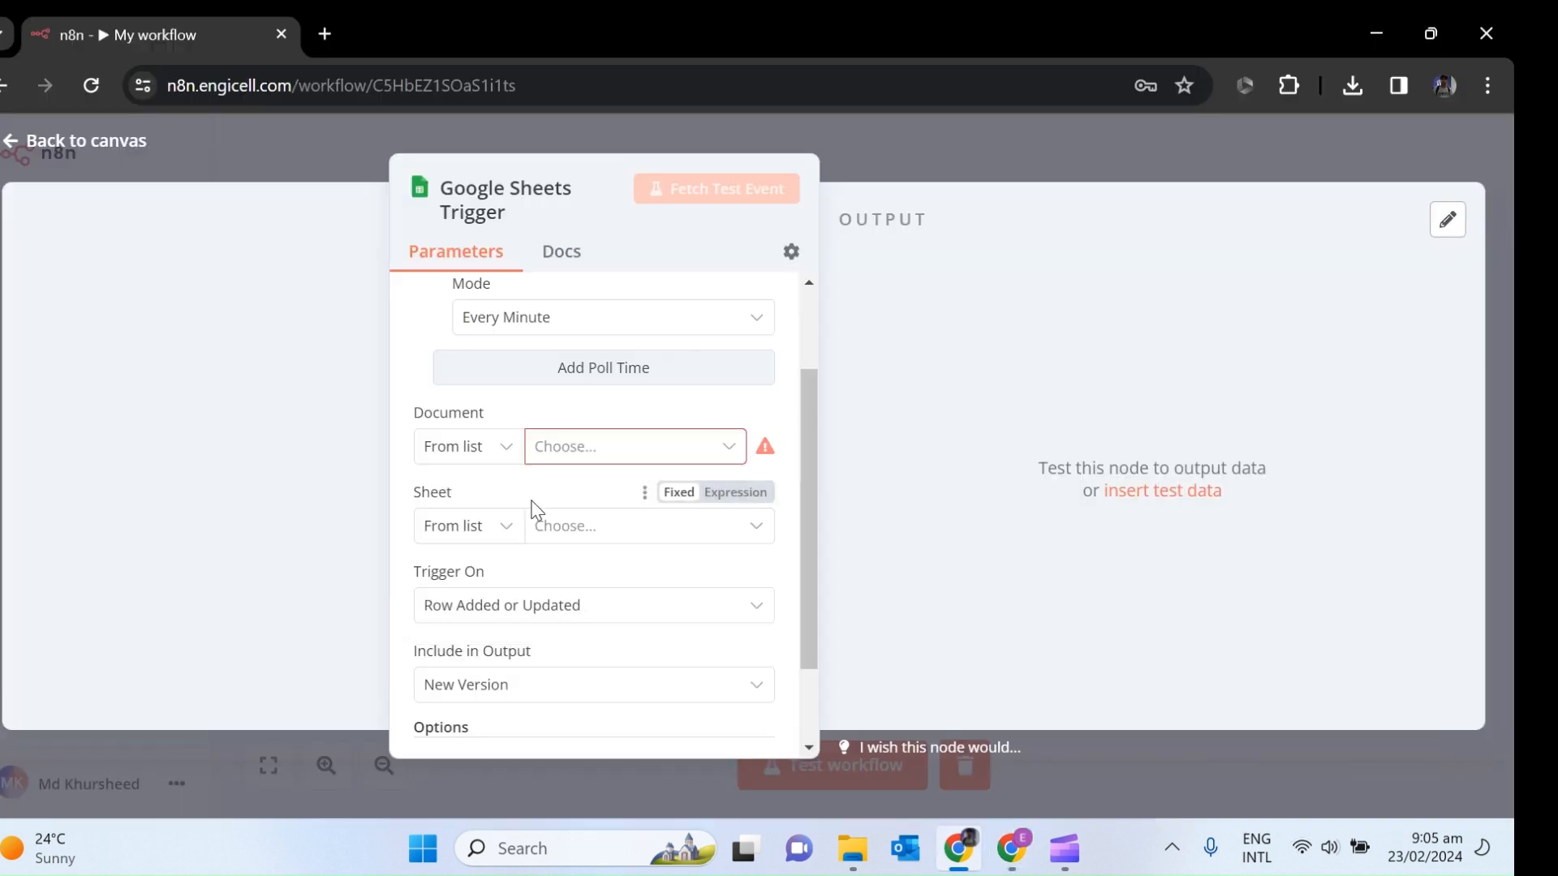
left_click(610, 461)
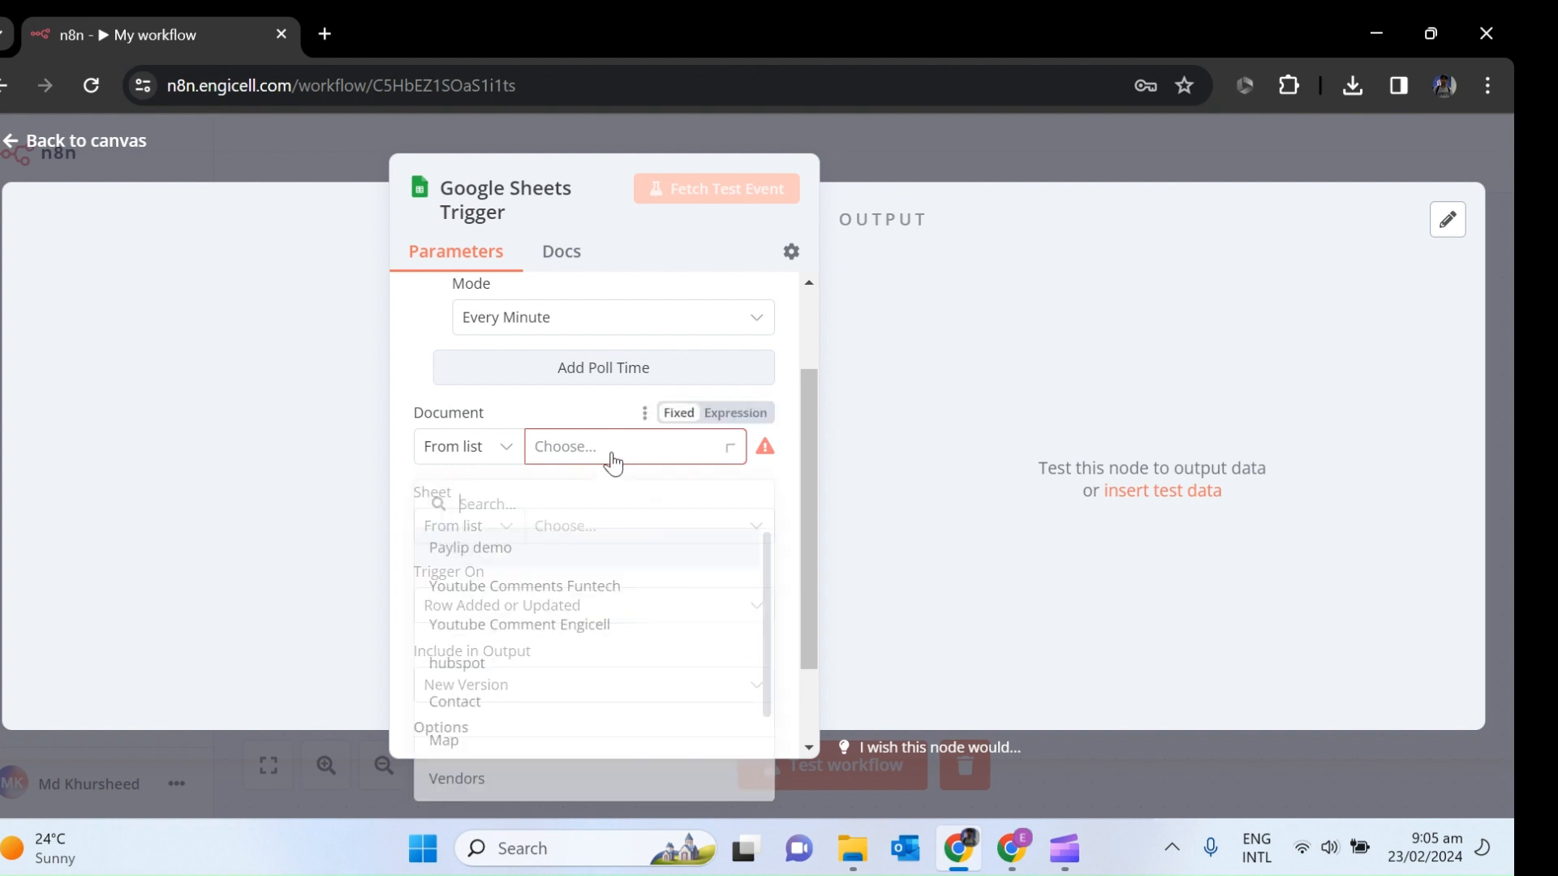
left_click(527, 506)
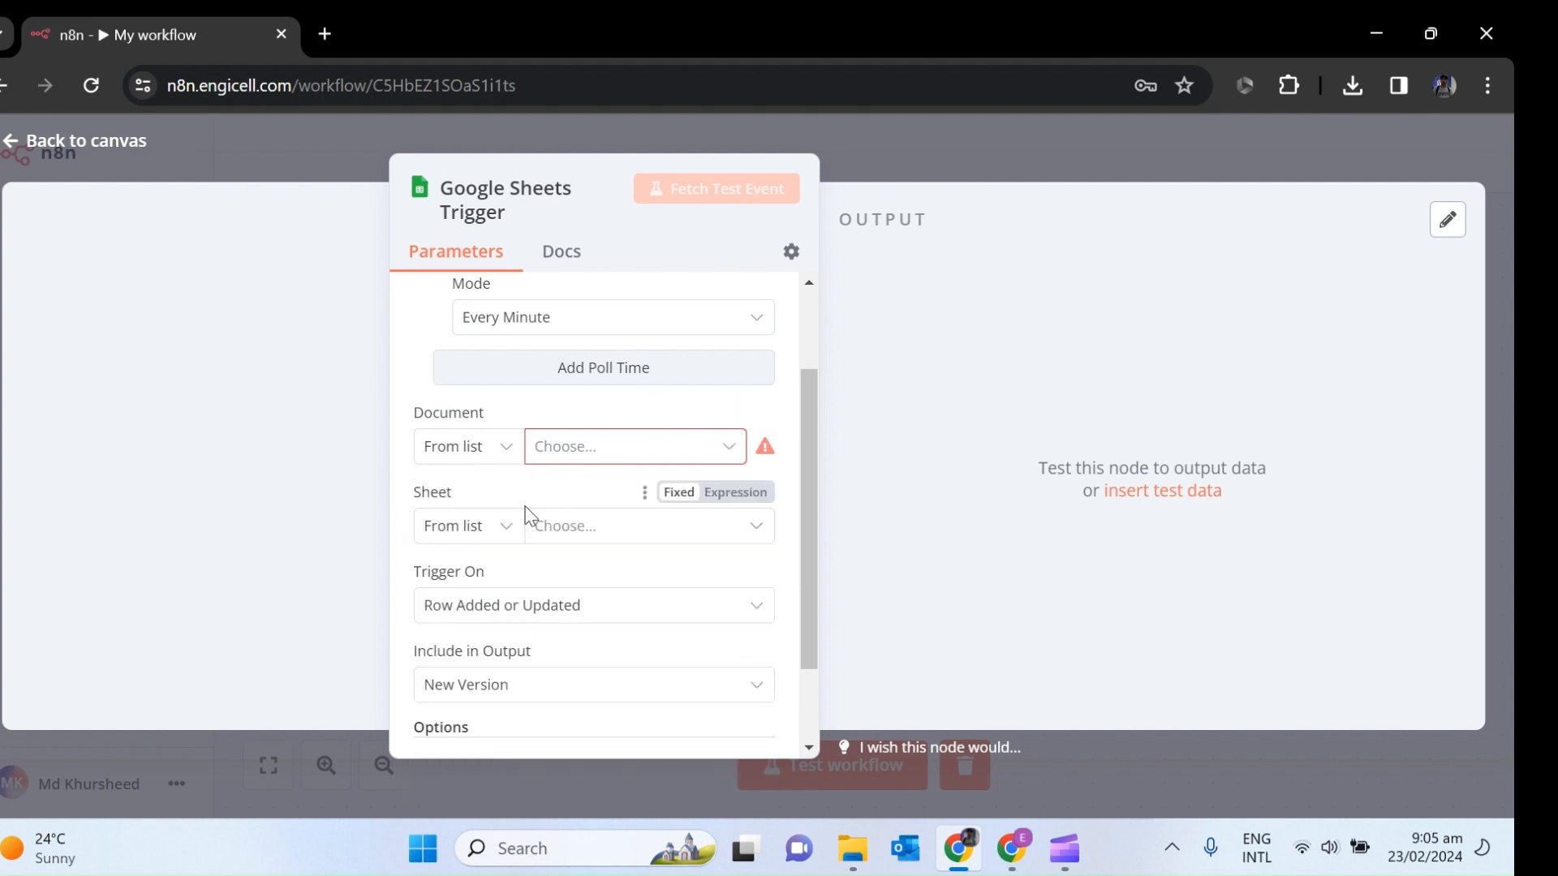
left_click(629, 464)
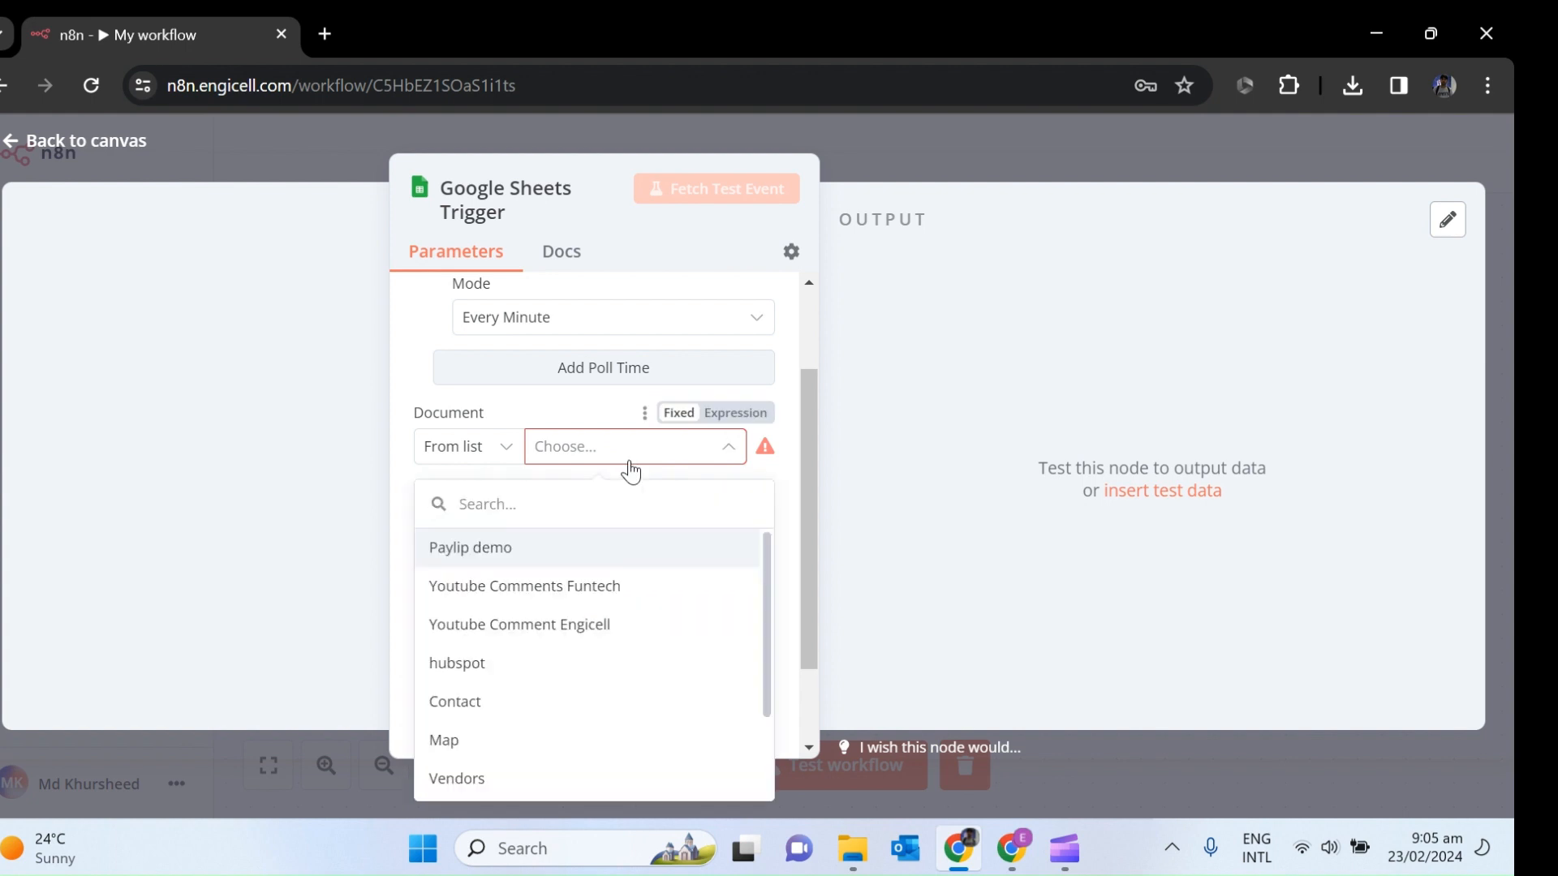
left_click(495, 548)
Watch Sheet1, fetch a test row, and return to the workflow canvas.
left_click(600, 532)
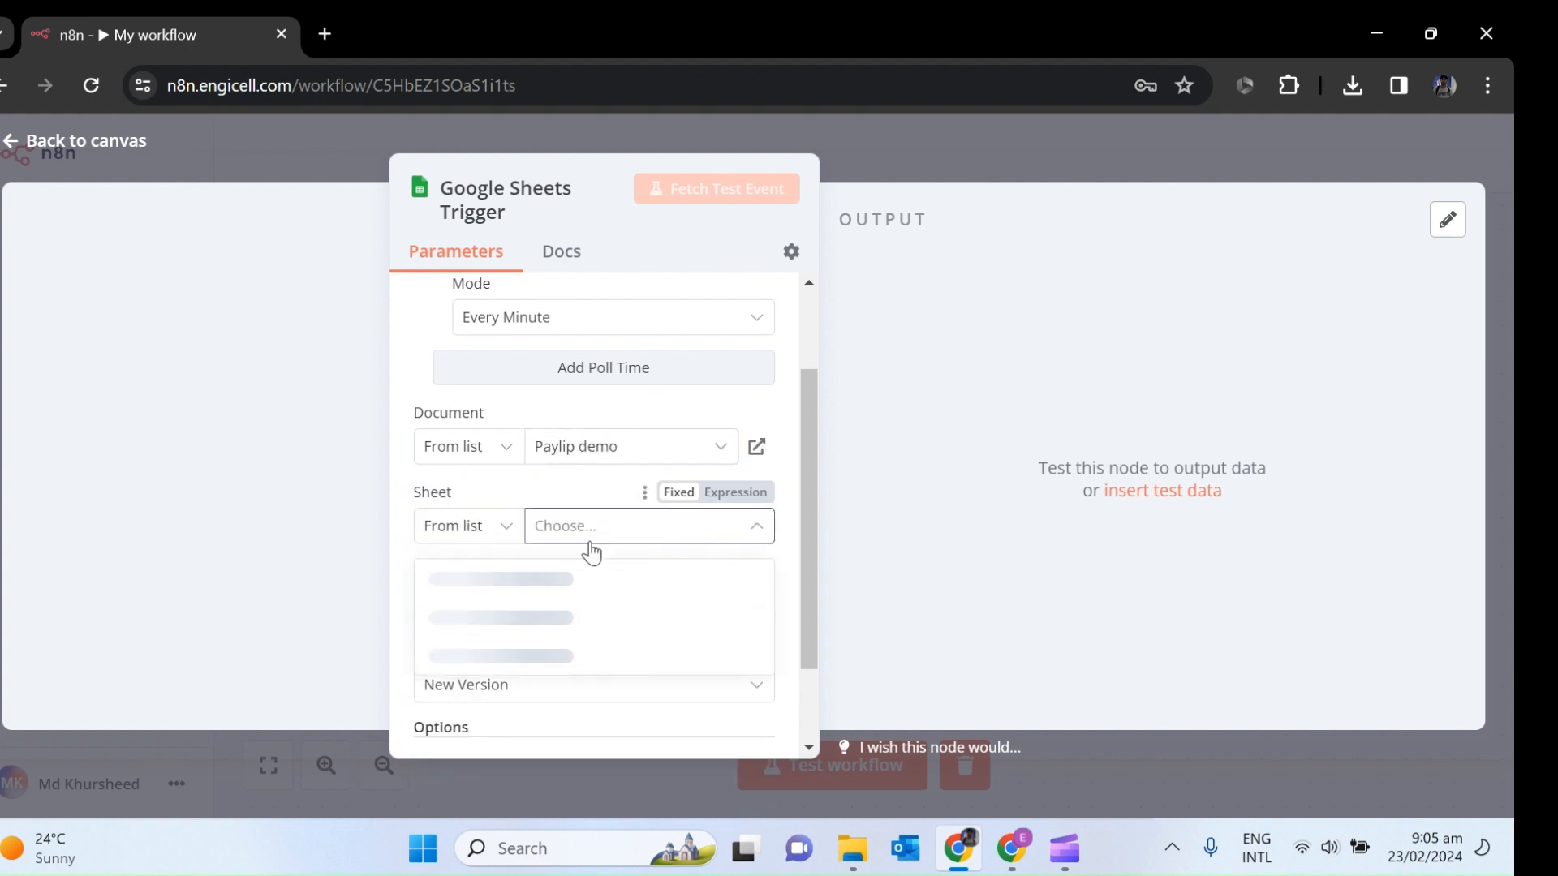
left_click(465, 588)
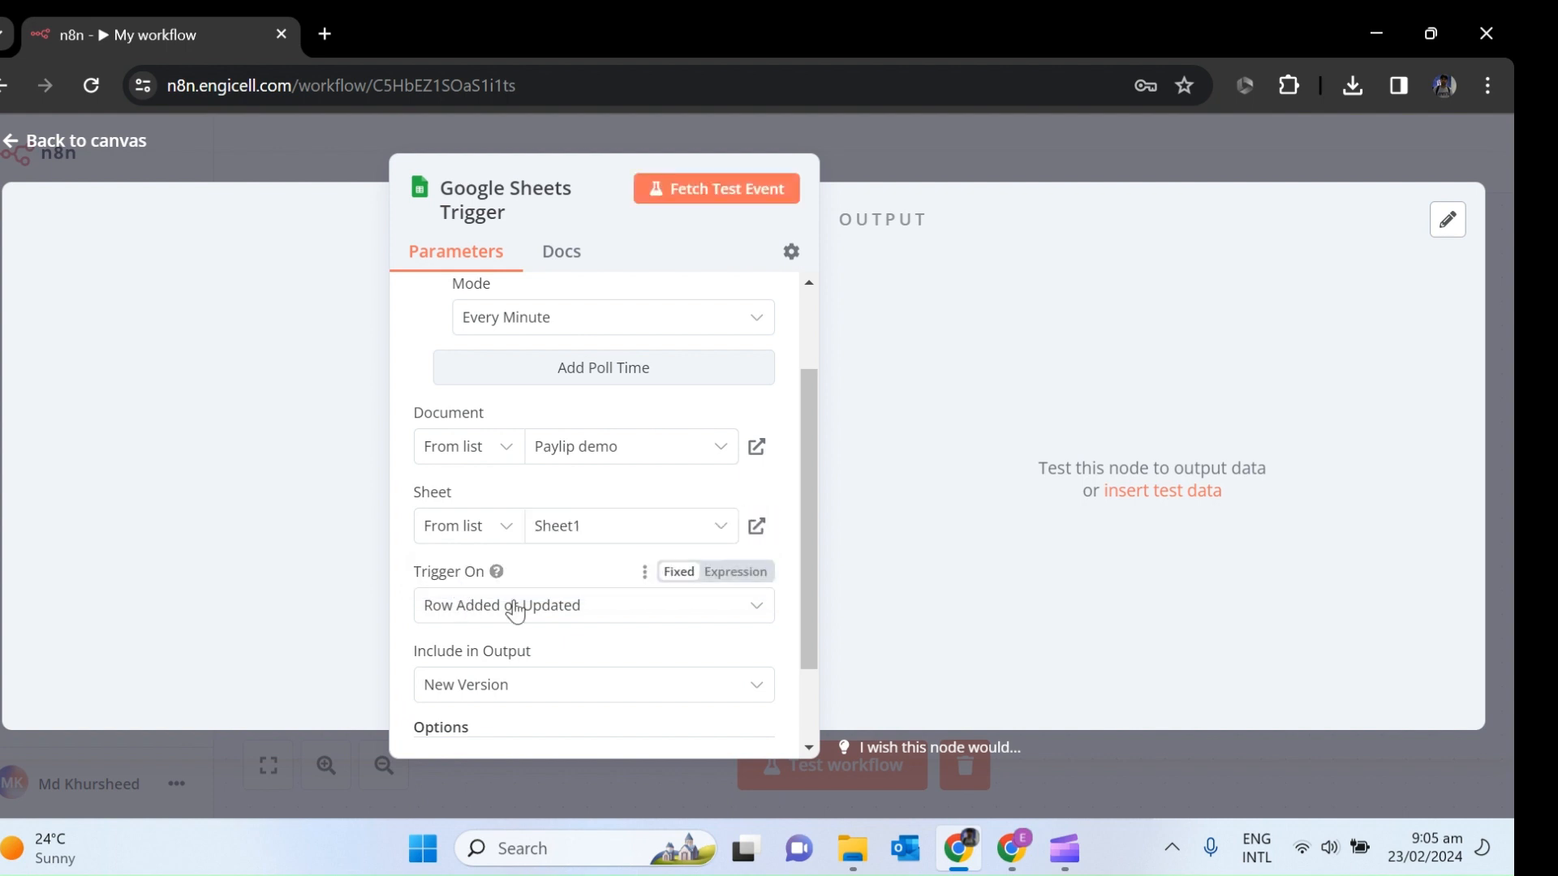
left_click_drag(801, 565, 798, 633)
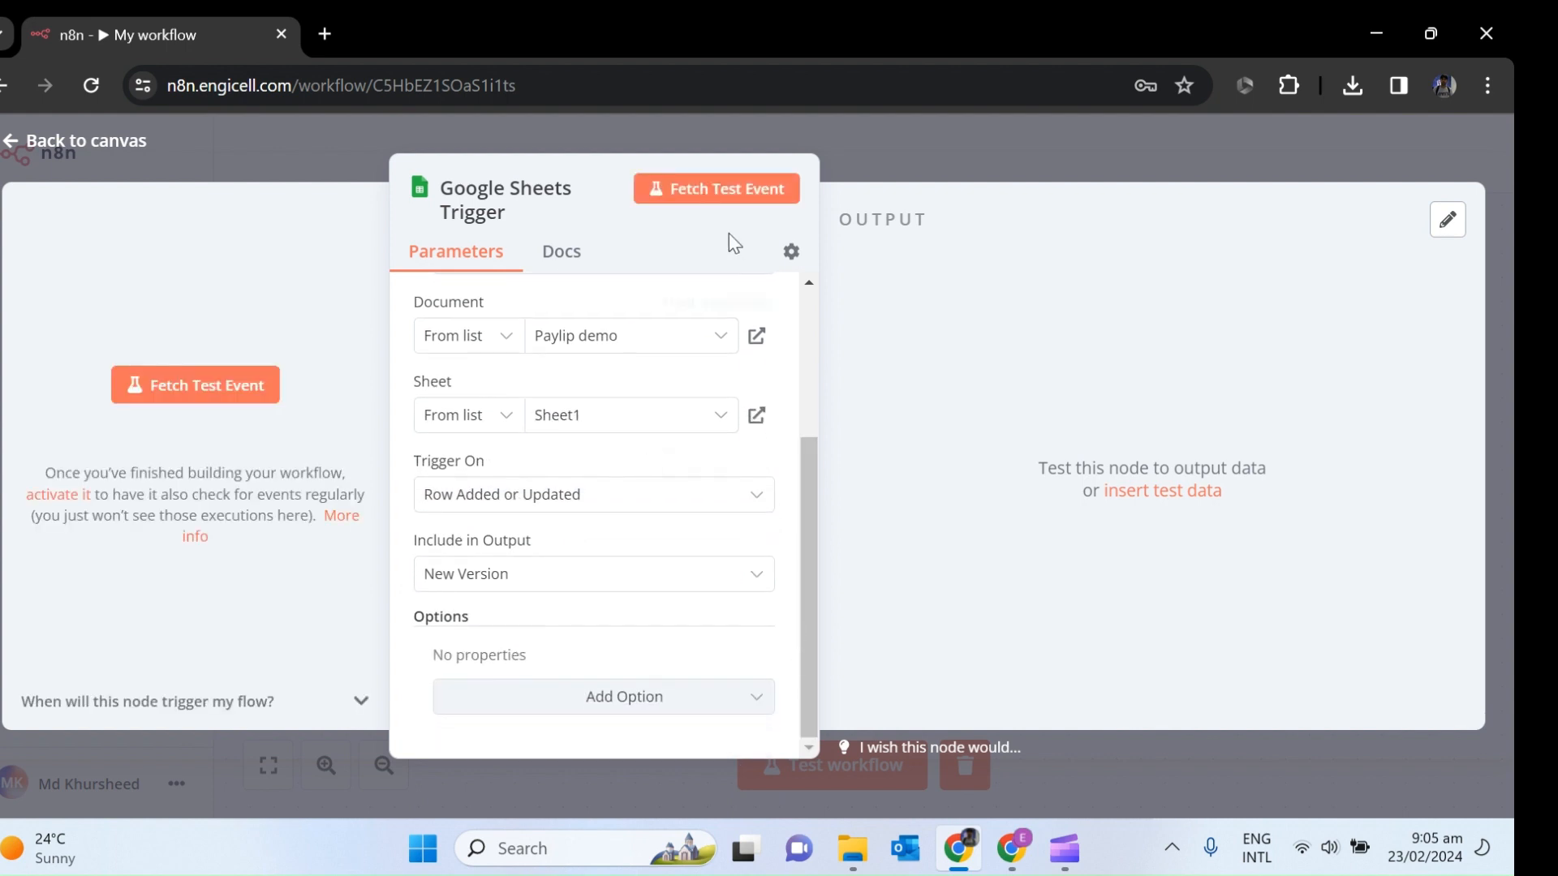
left_click(712, 188)
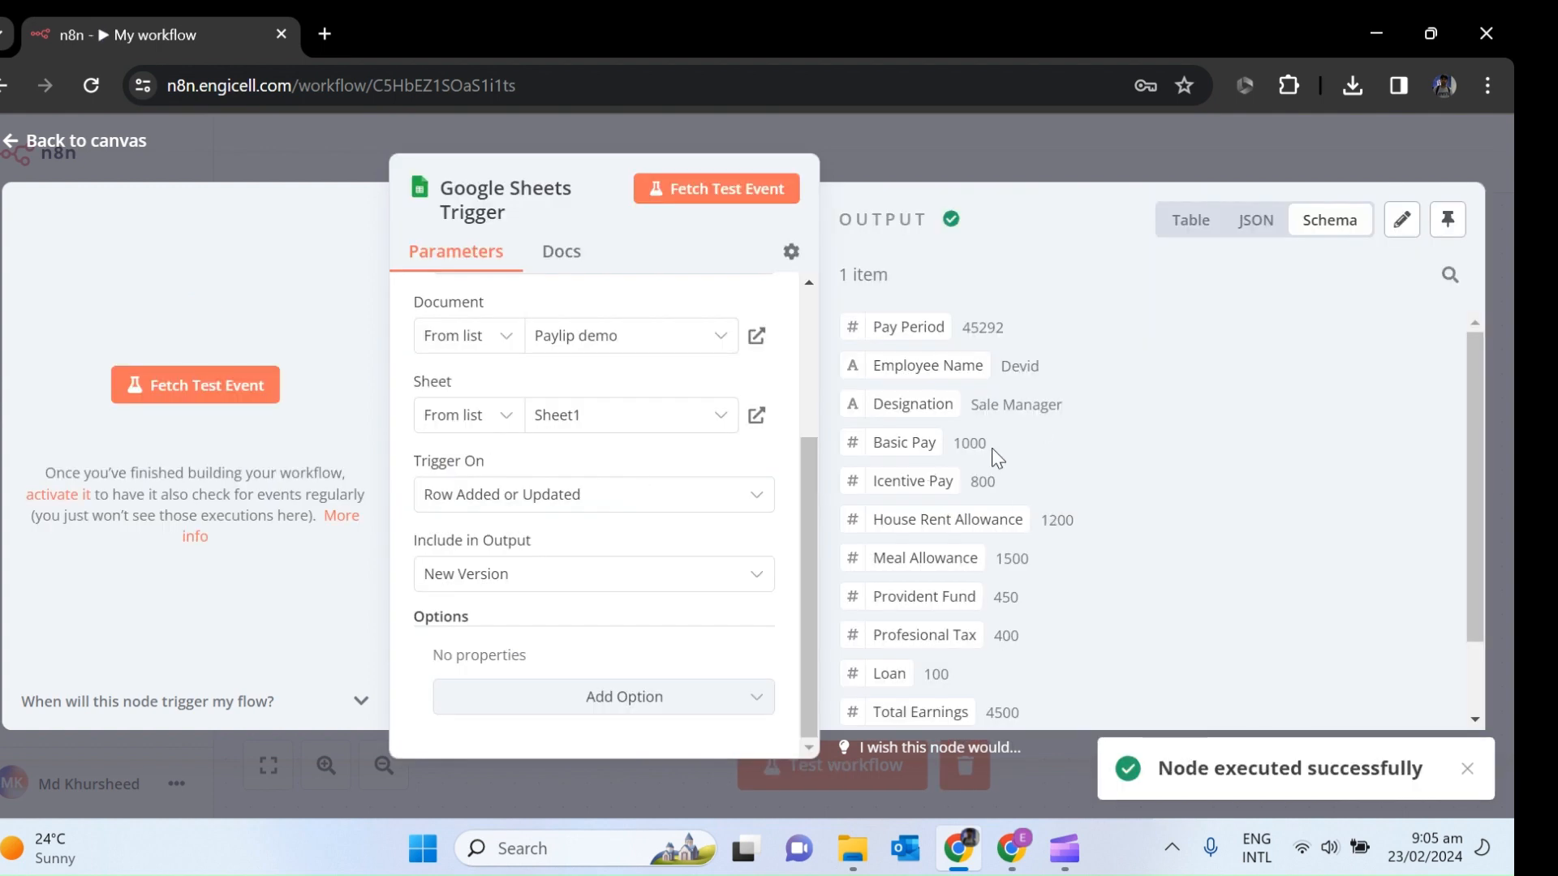
left_click(1465, 770)
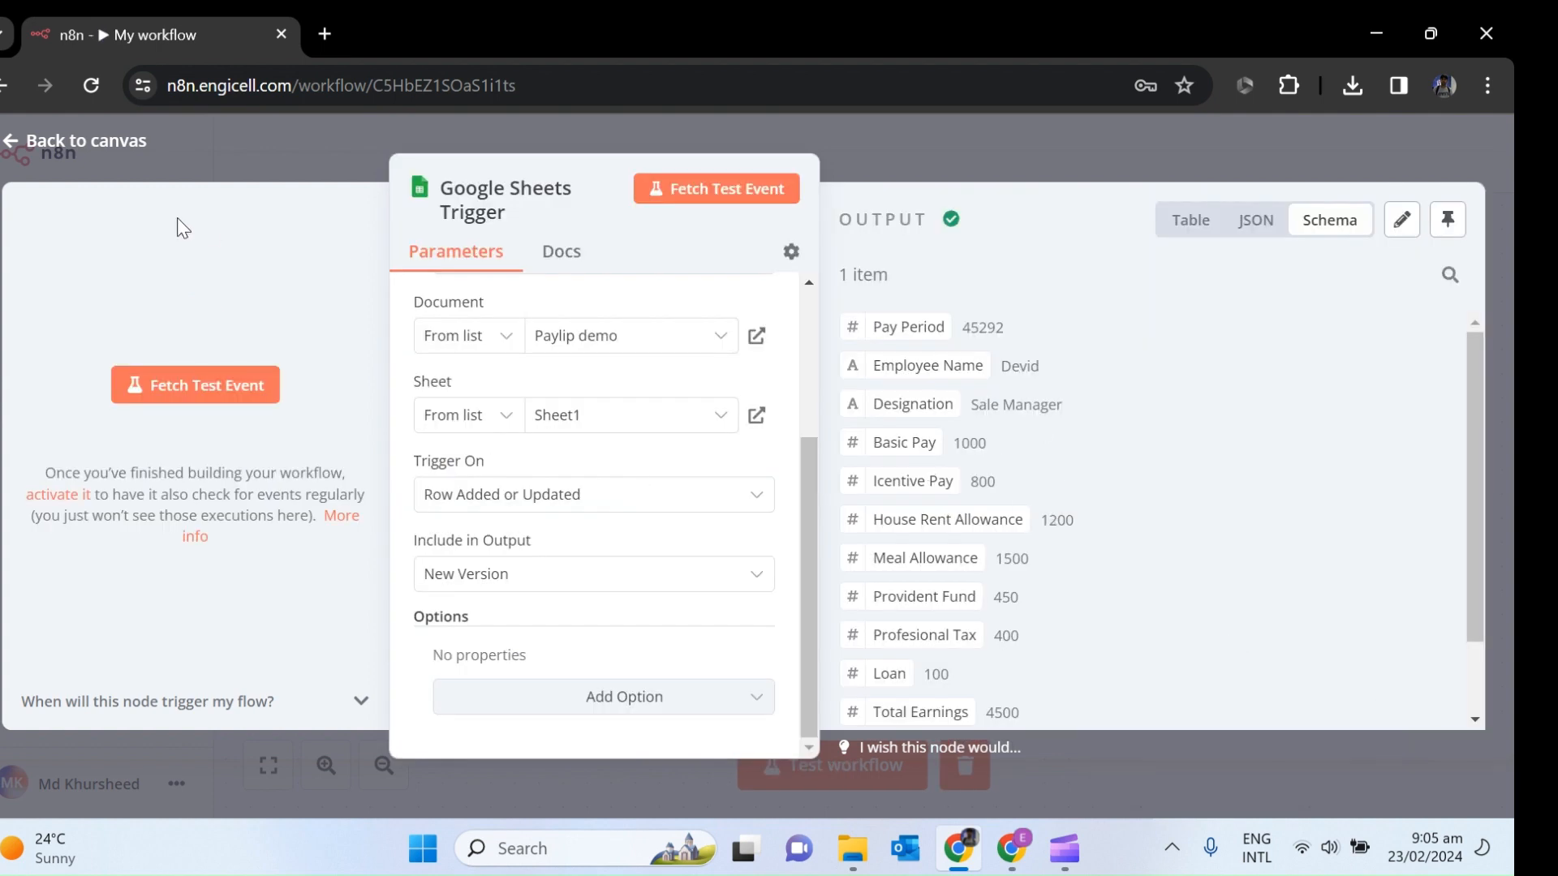
left_click(18, 146)
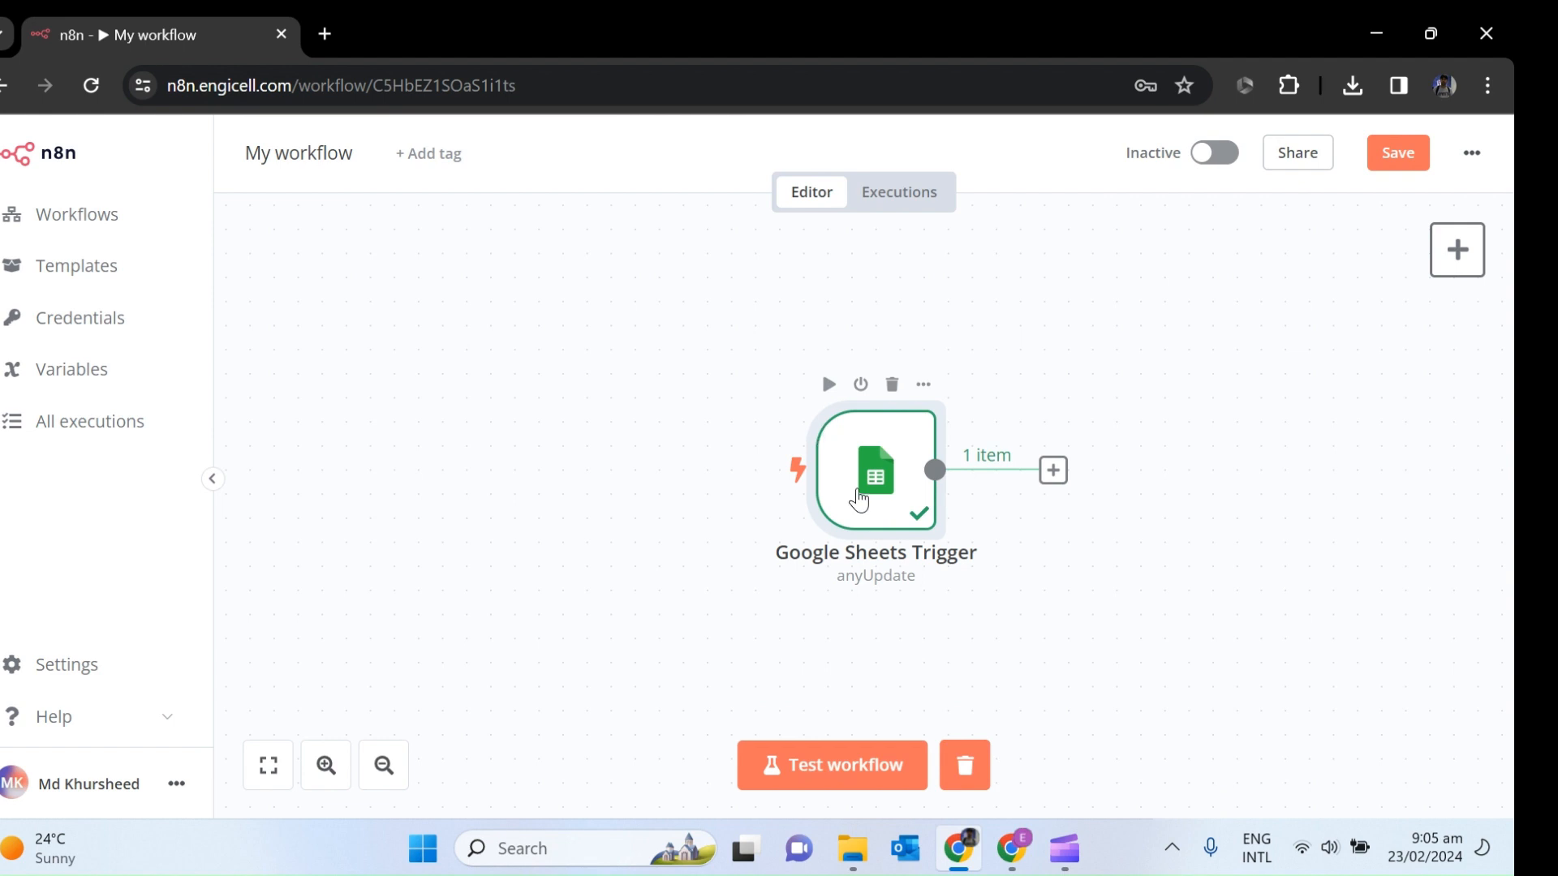
Move the trigger aside and attach a Google Drive 'Copy file' node to its output.
left_click_drag(859, 497, 424, 449)
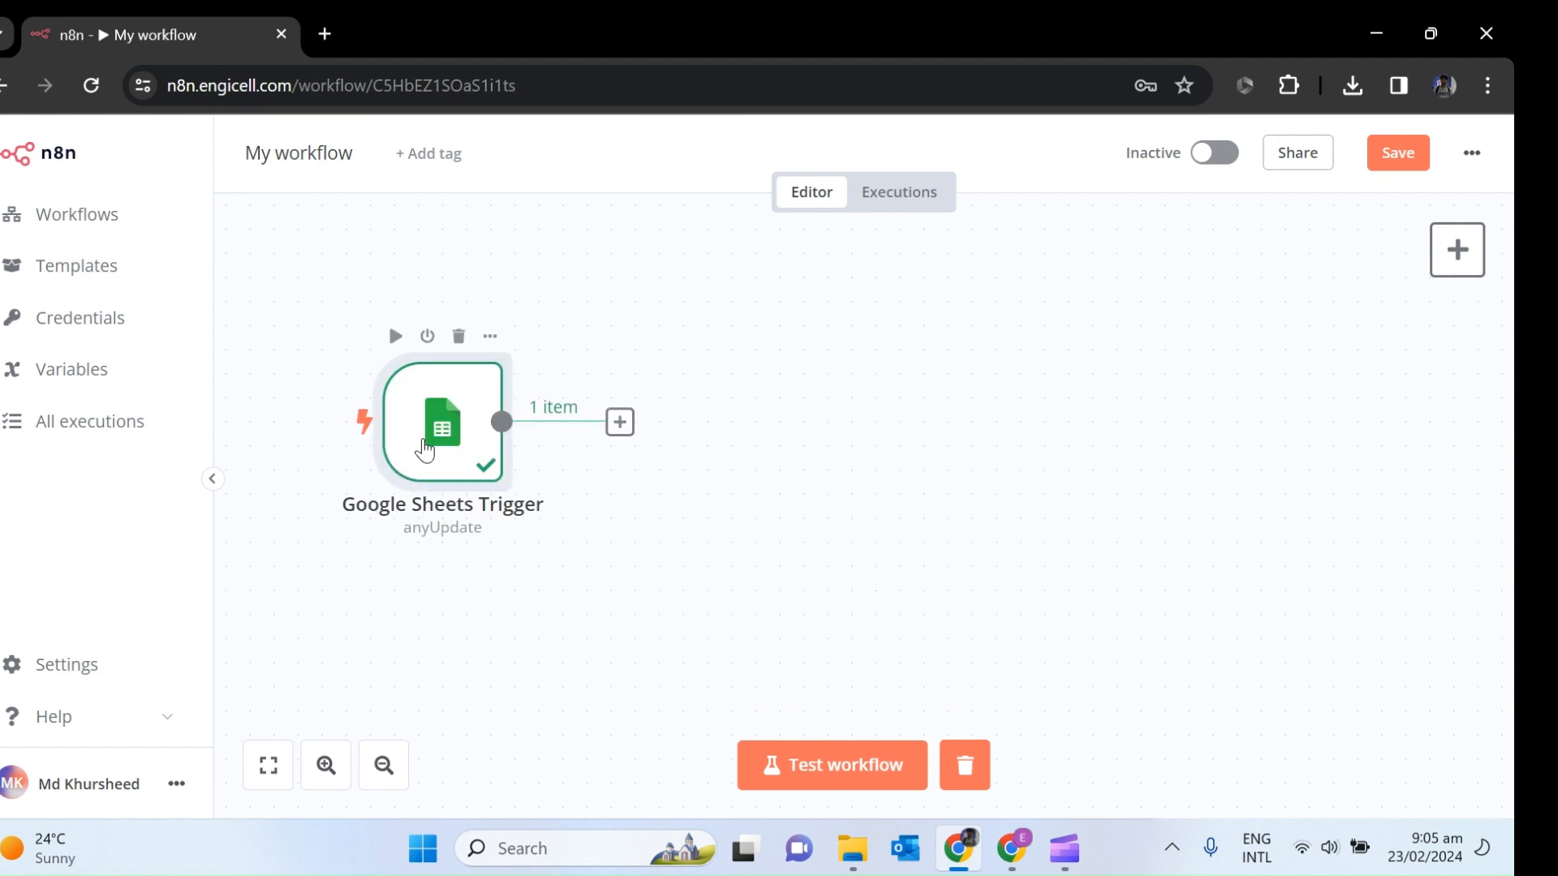
left_click(621, 433)
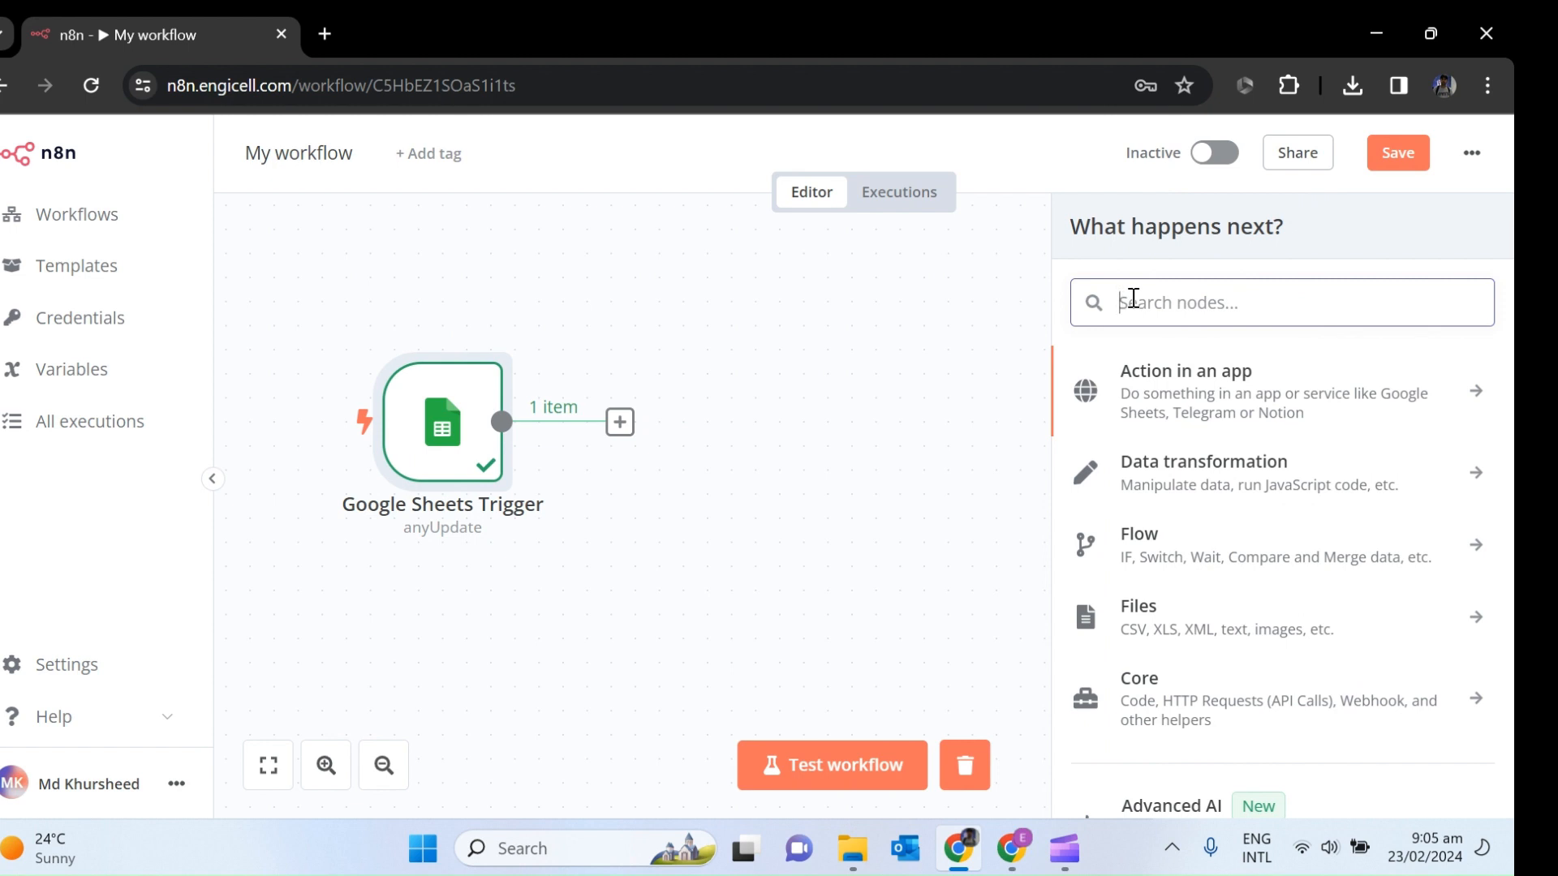
type("g")
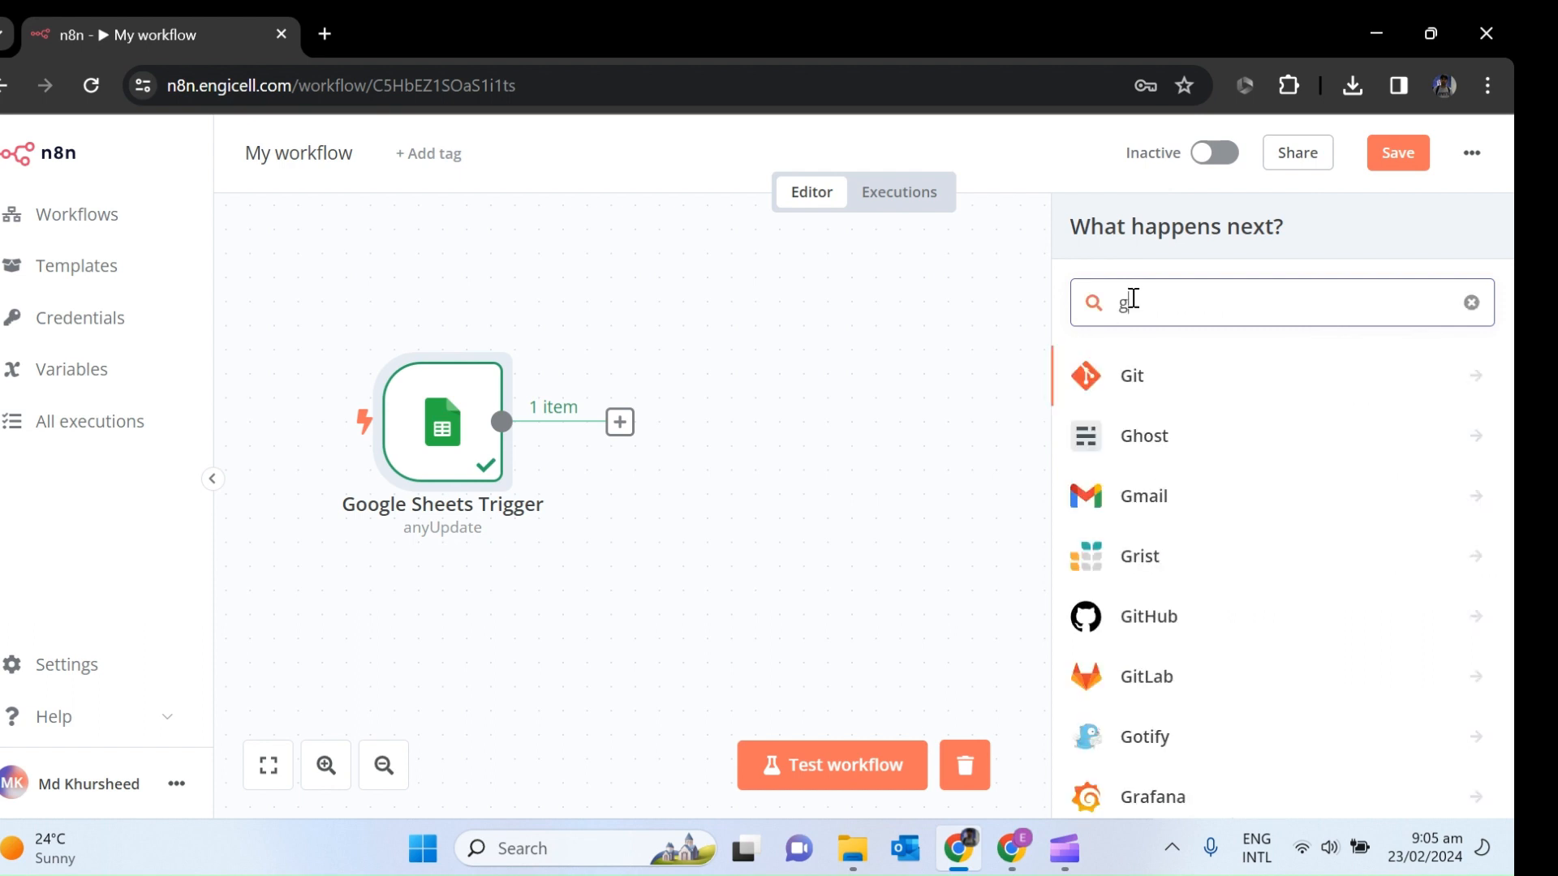
type("oogl")
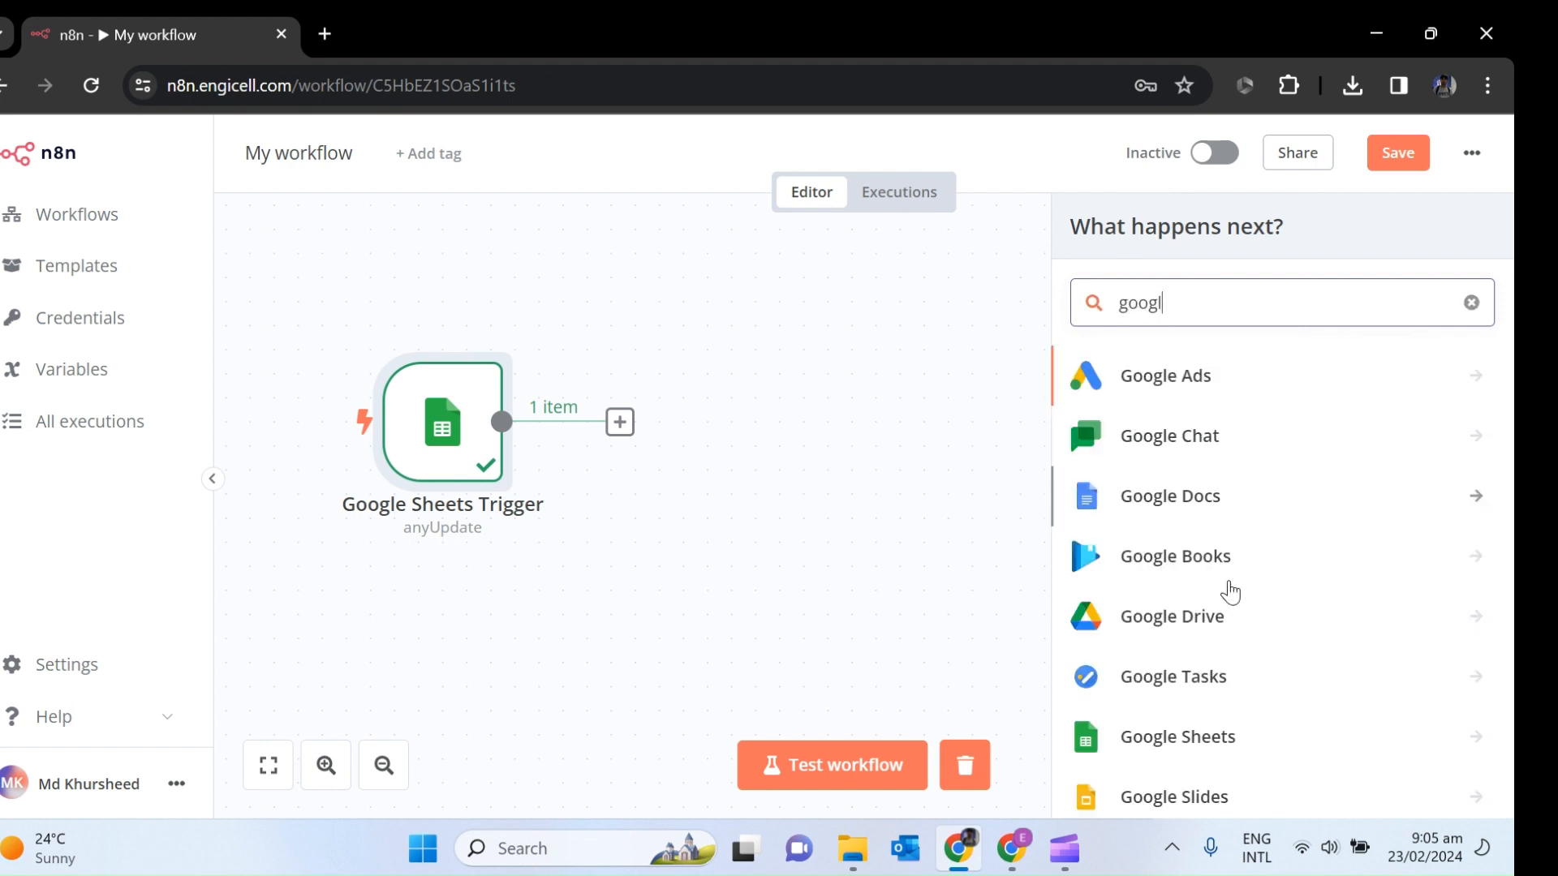
left_click(1226, 631)
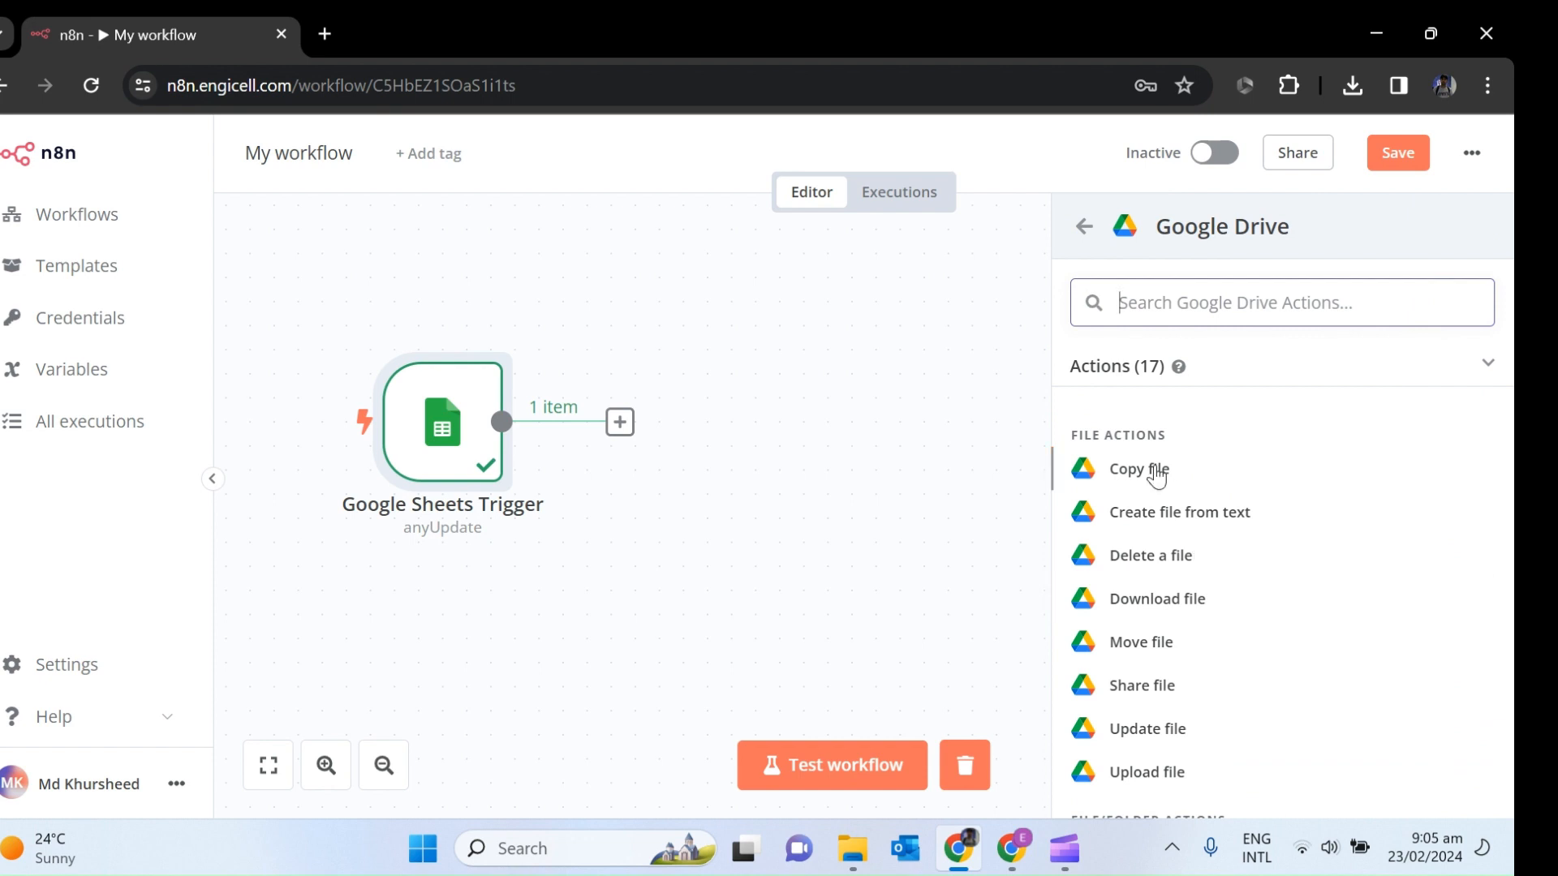
left_click(1156, 474)
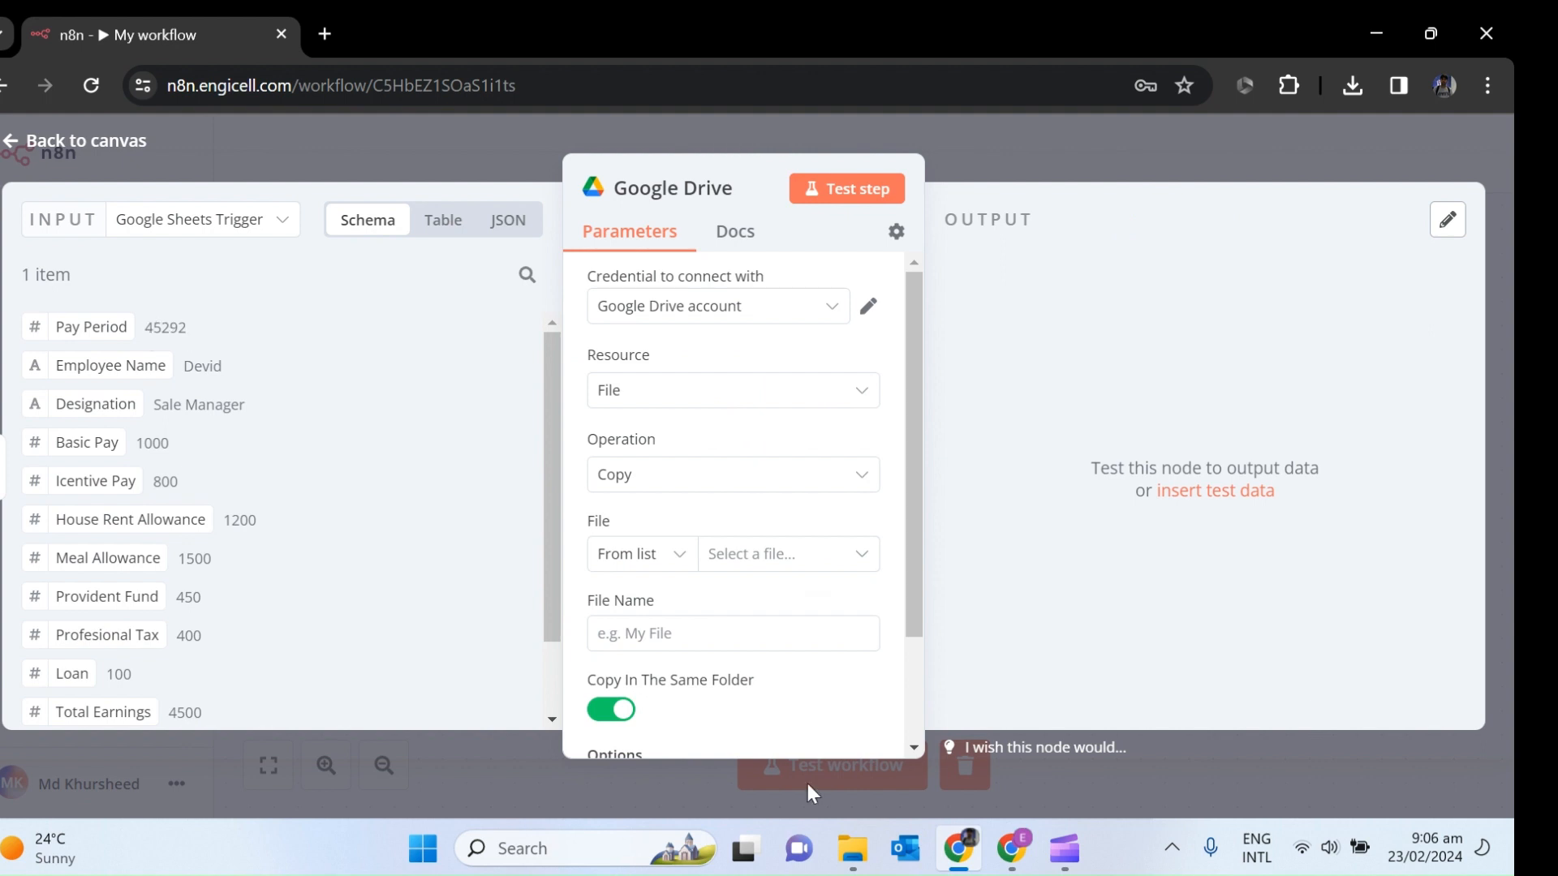
left_click(1015, 848)
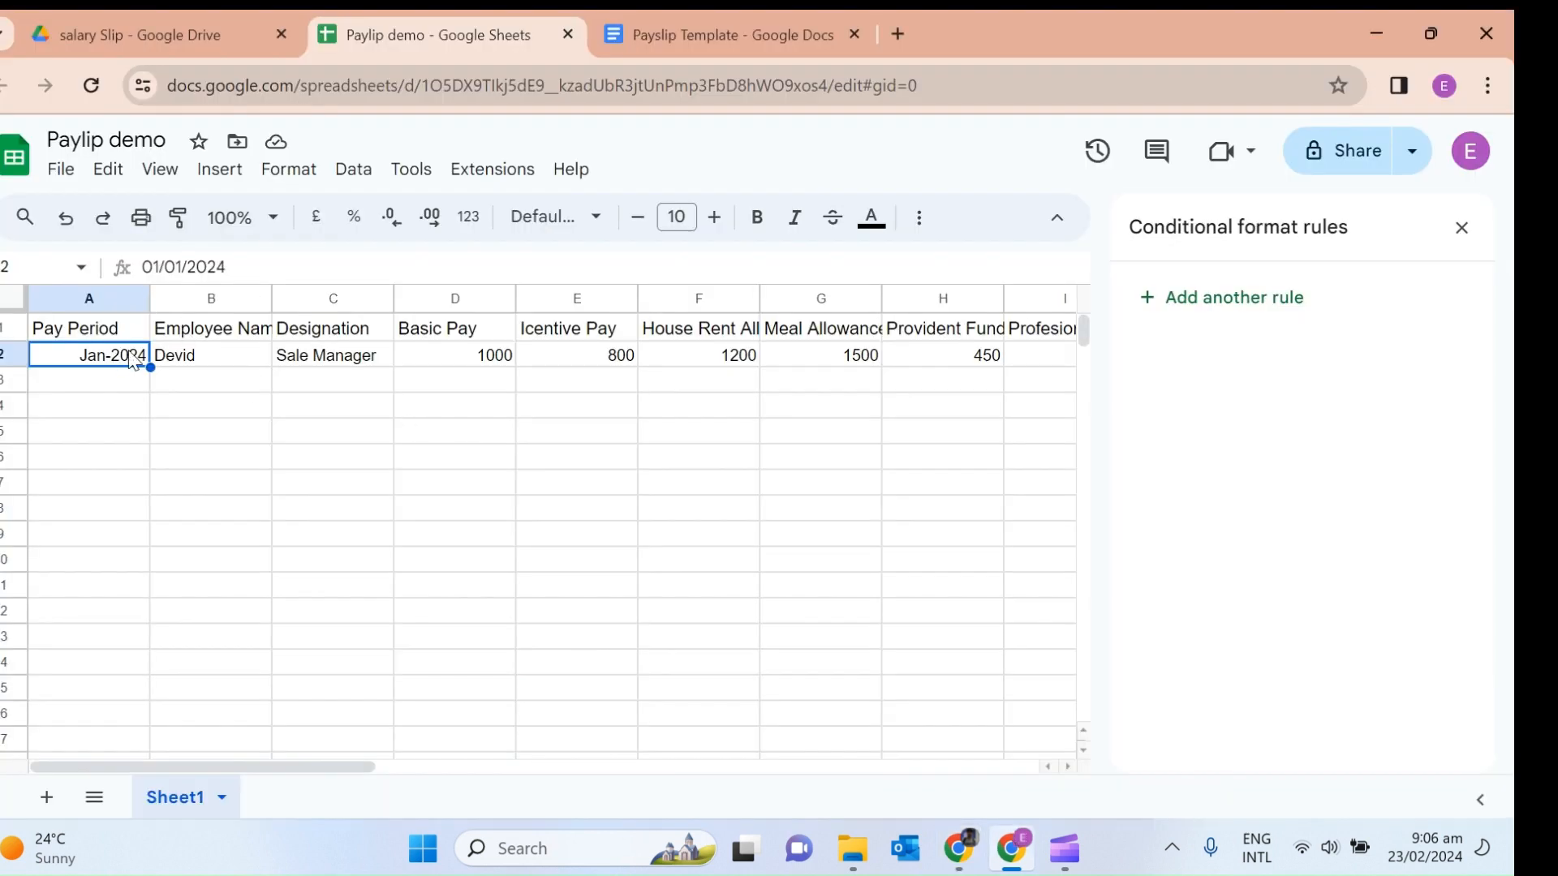
Re-enter cell A2 as the text 'Jan-2024 instead of a date, then go back to n8n.
key("Delete")
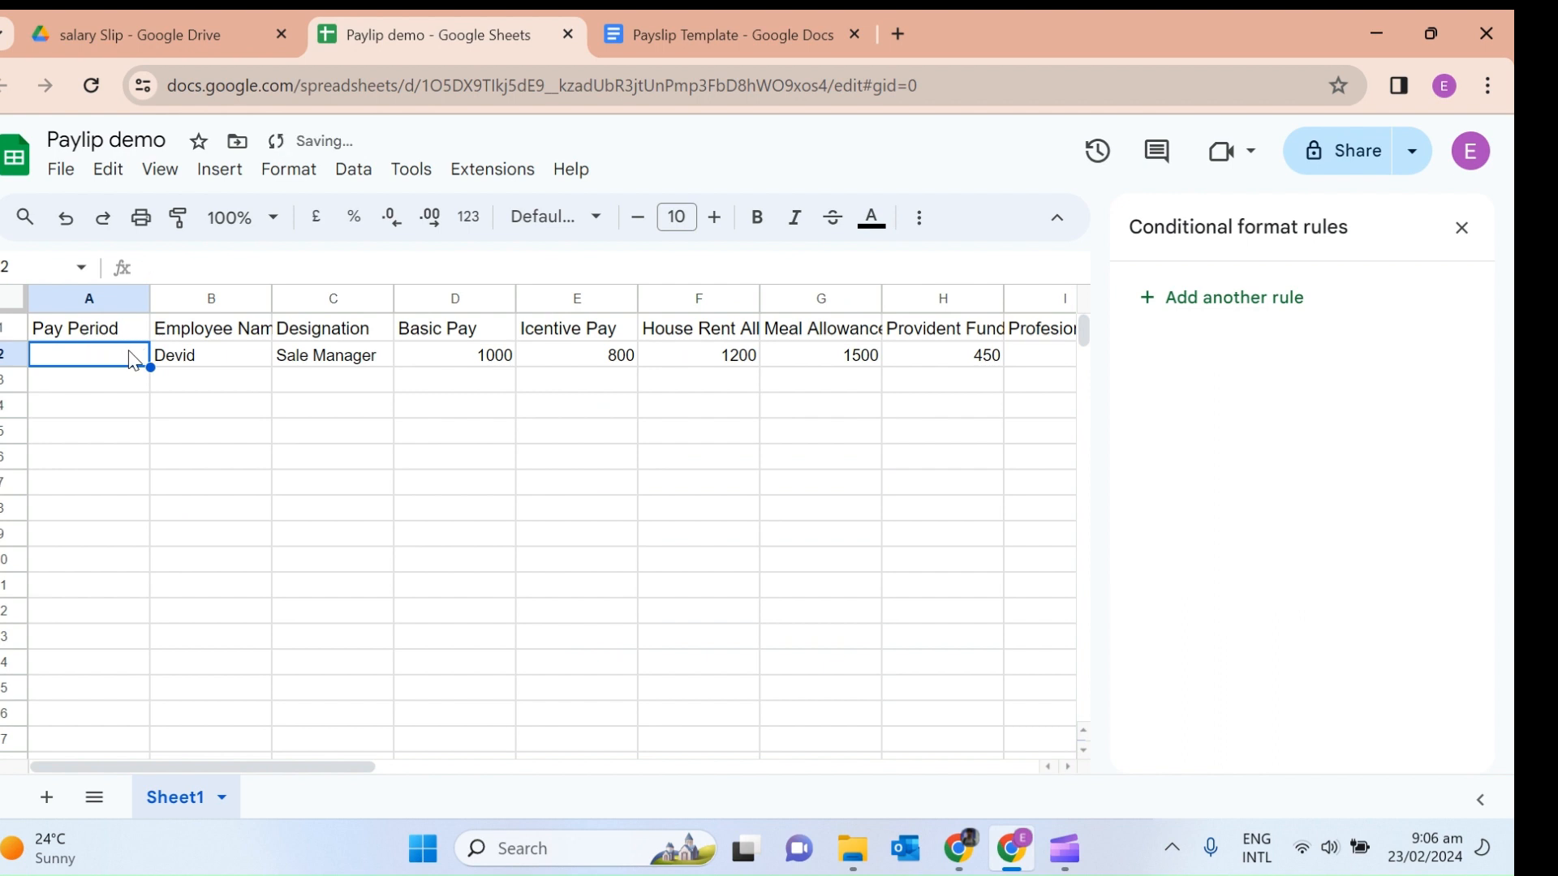
type("\"")
type("Ja")
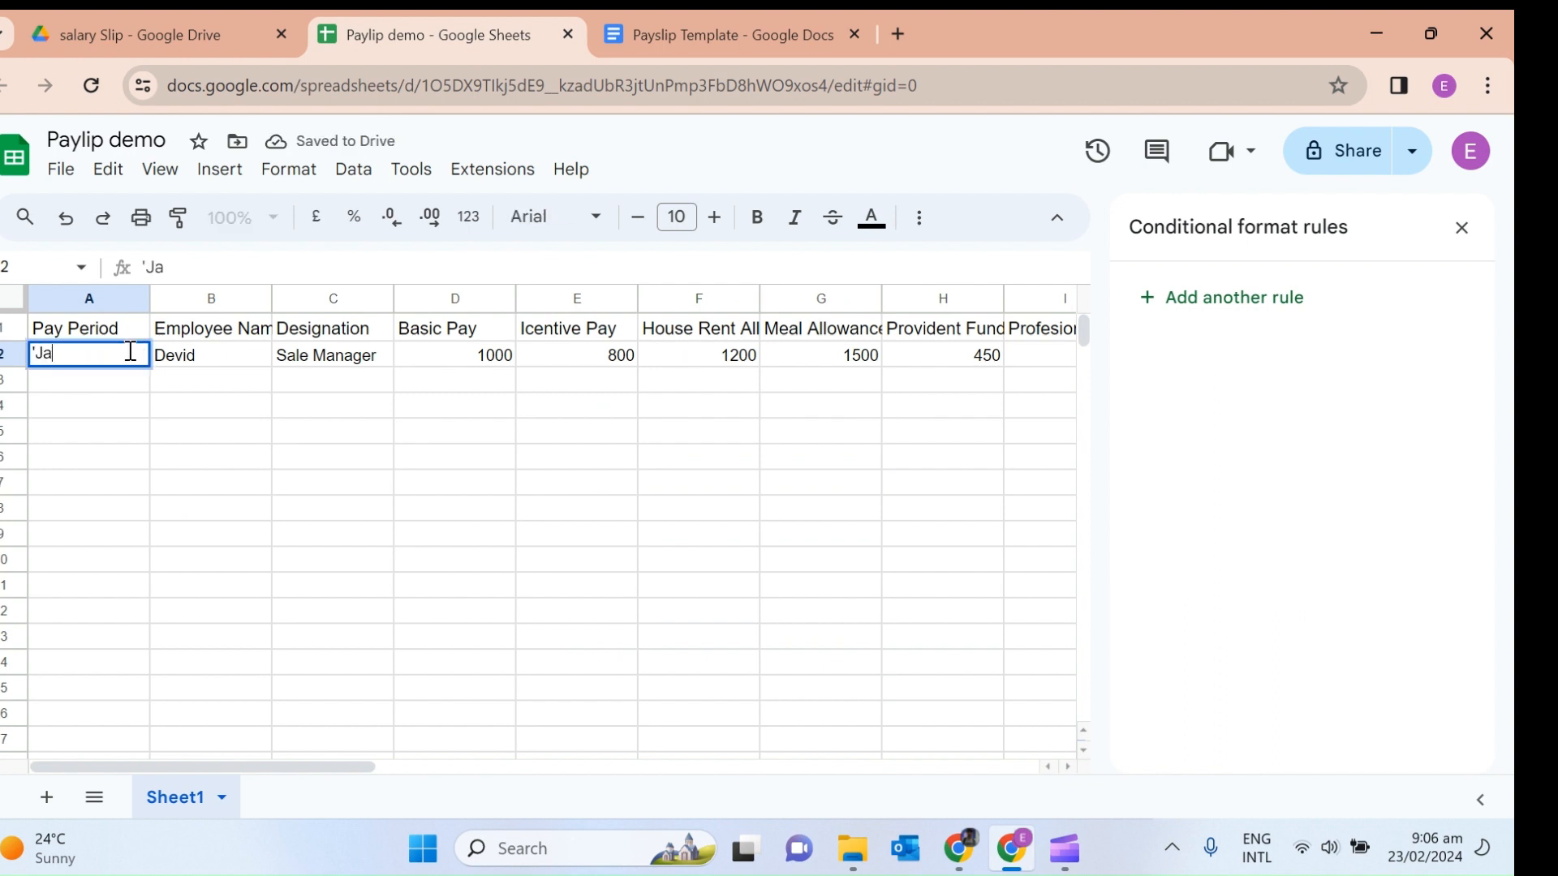
type("n-2024")
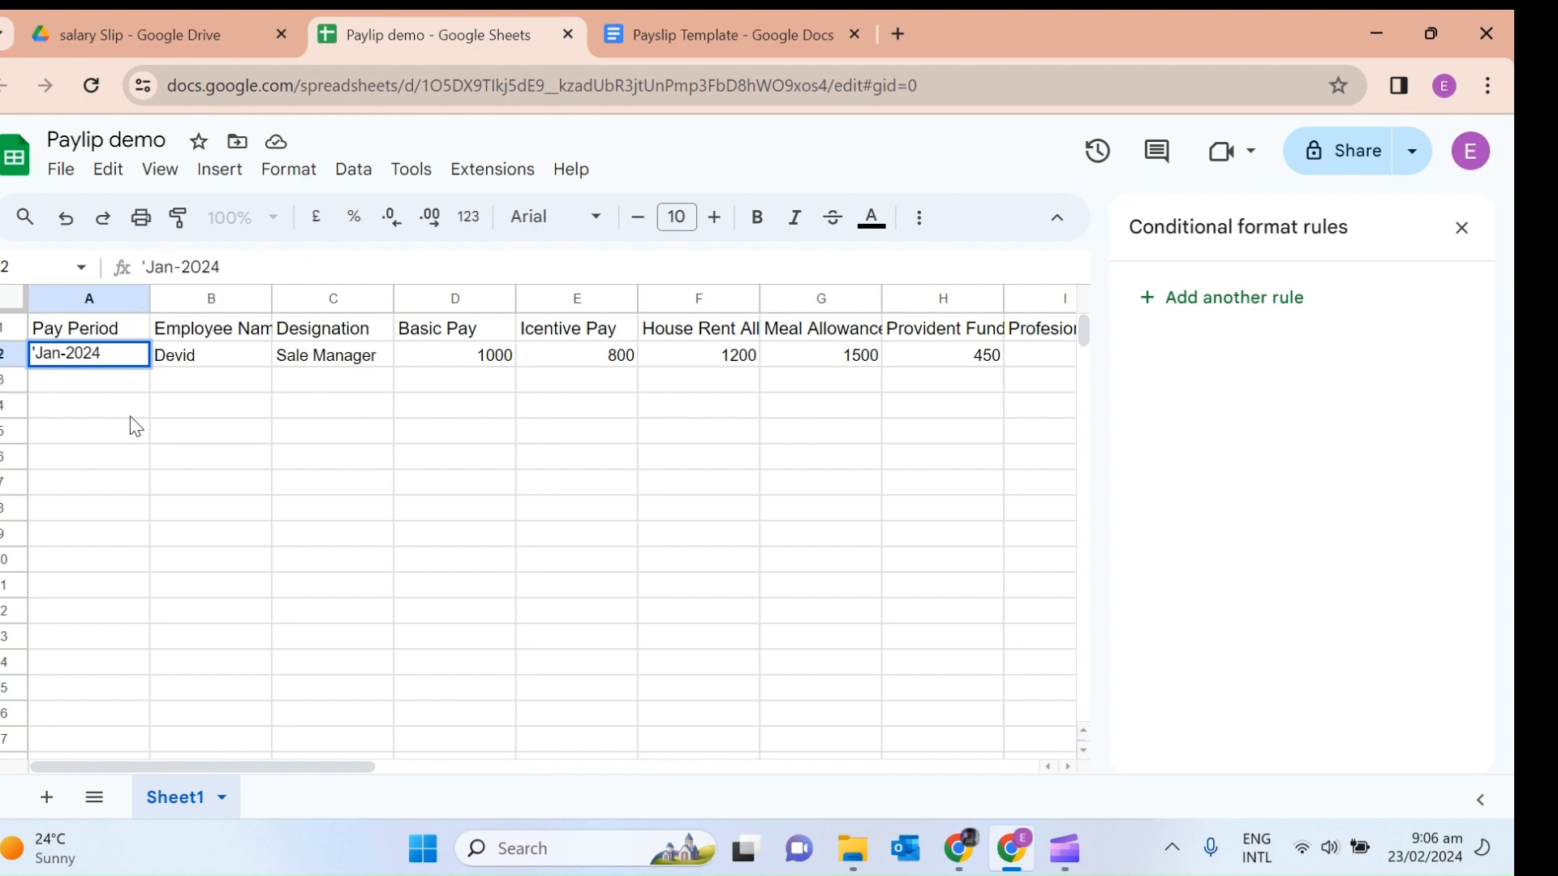
left_click(130, 414)
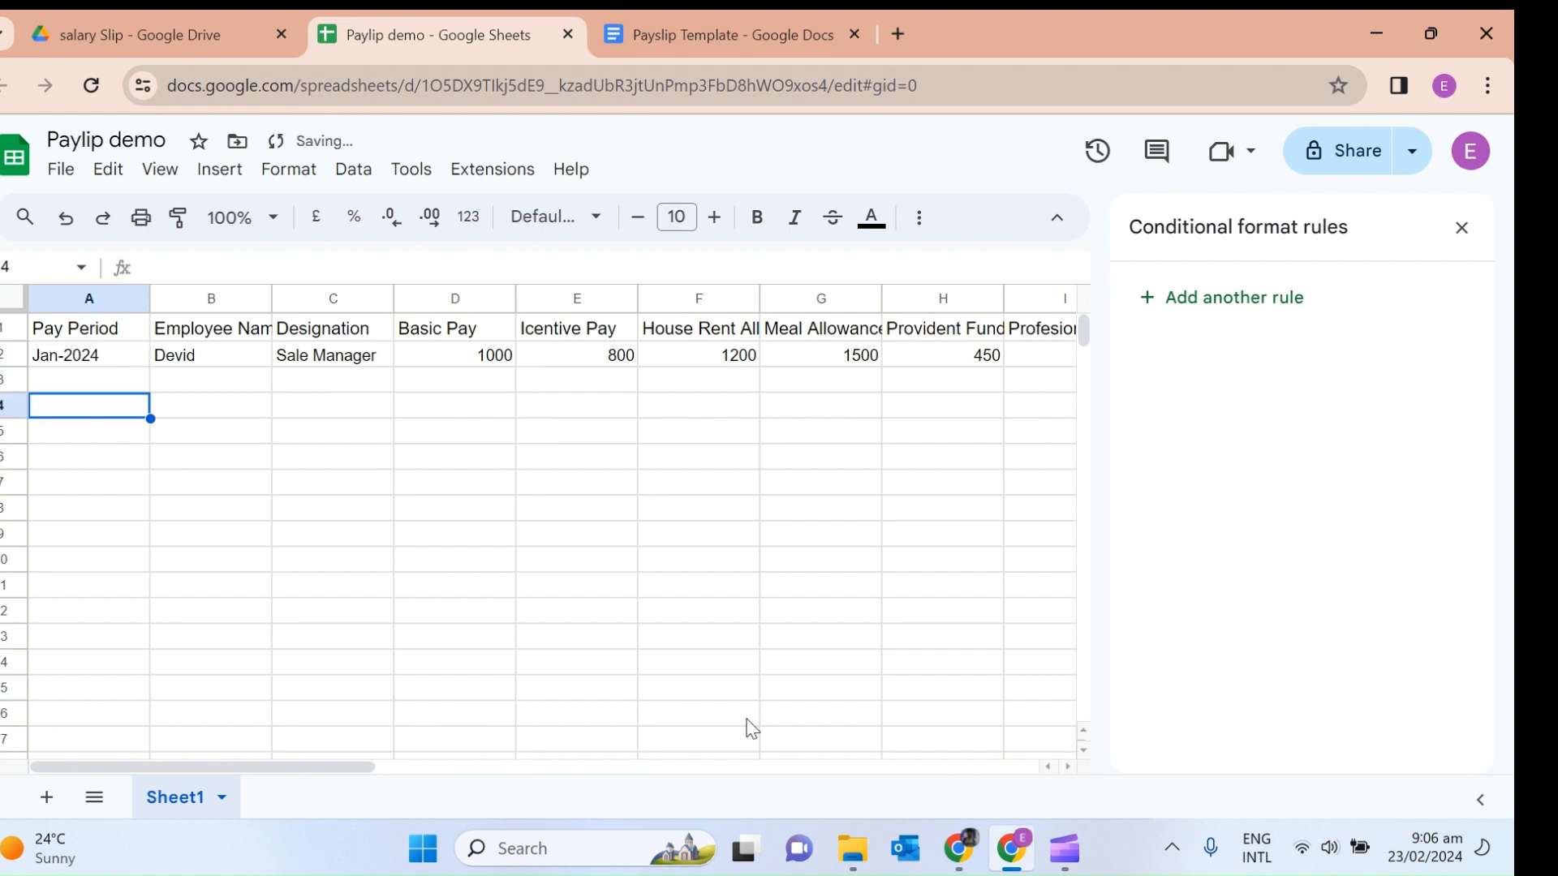
left_click(960, 850)
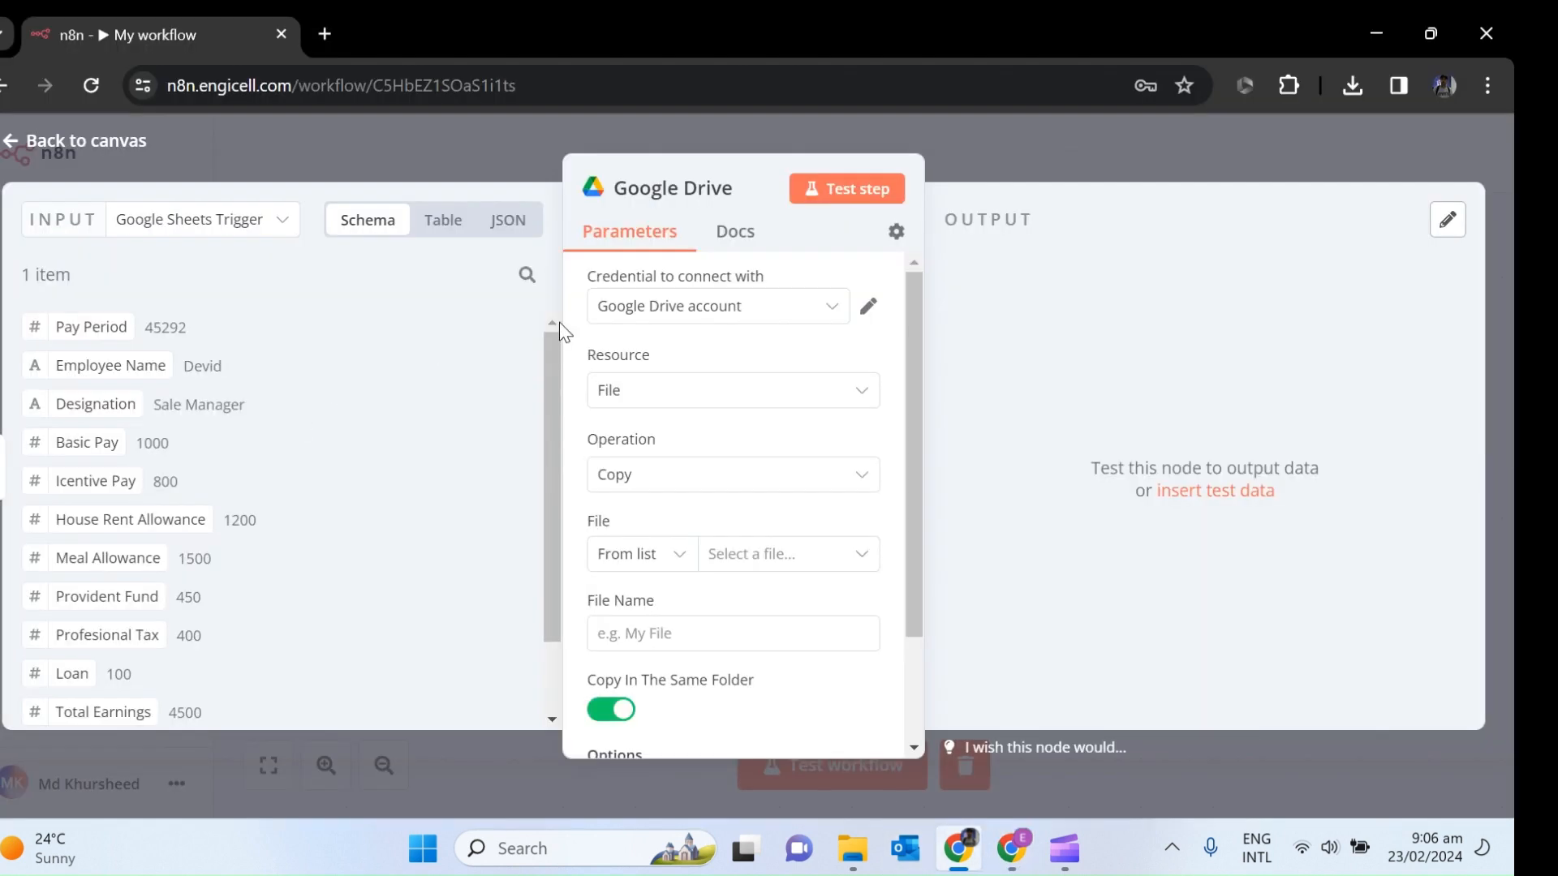
Re-fetch the Google Sheets Trigger's test event, then reopen the Google Drive copy node.
left_click(56, 142)
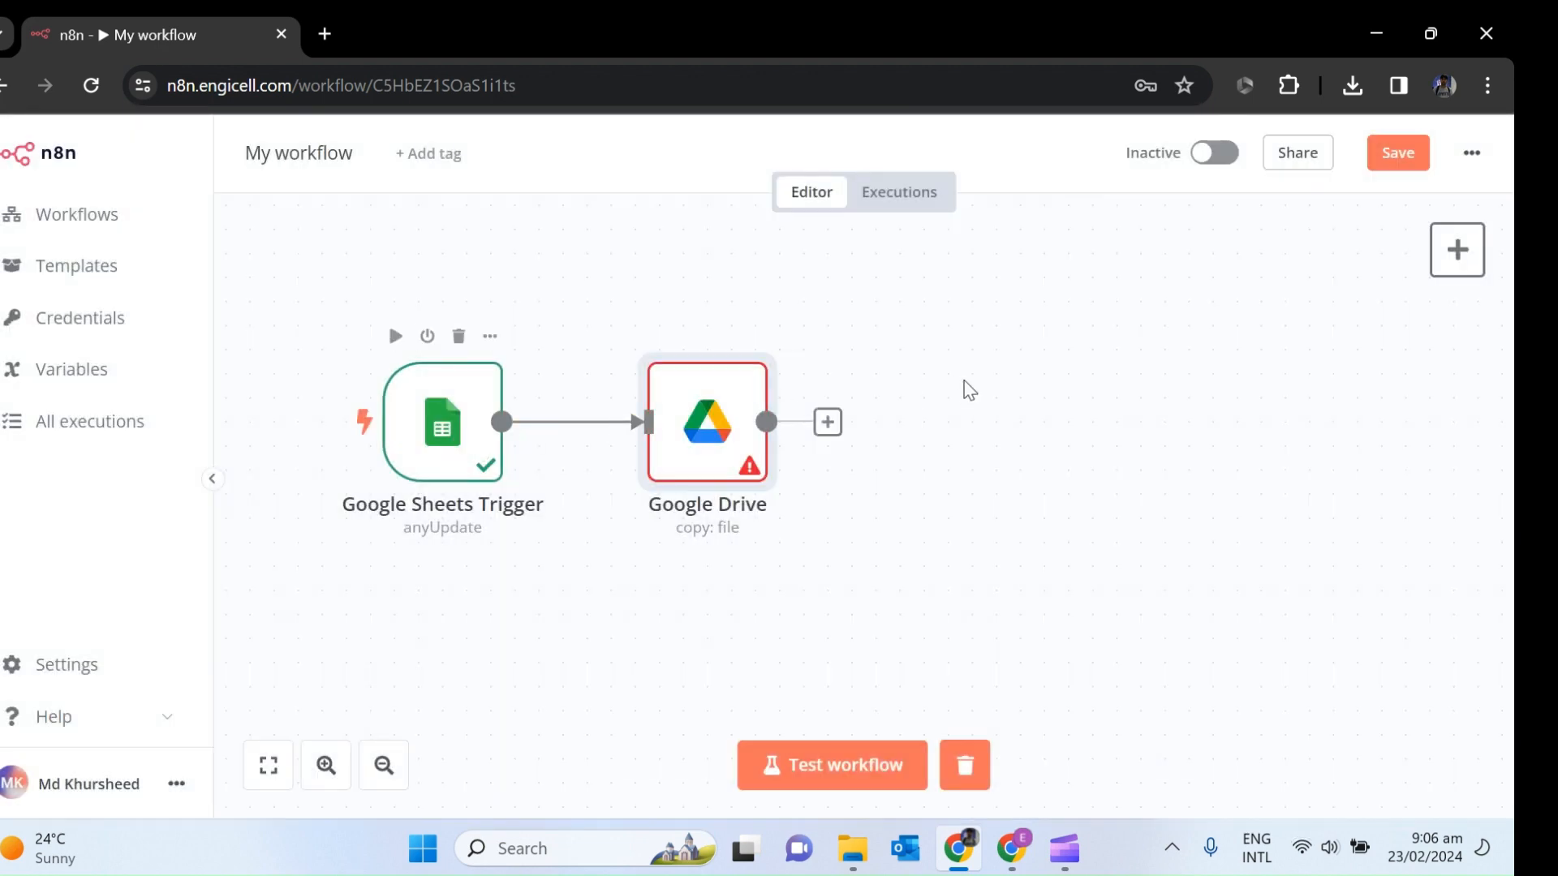
double_click(443, 422)
left_click(721, 189)
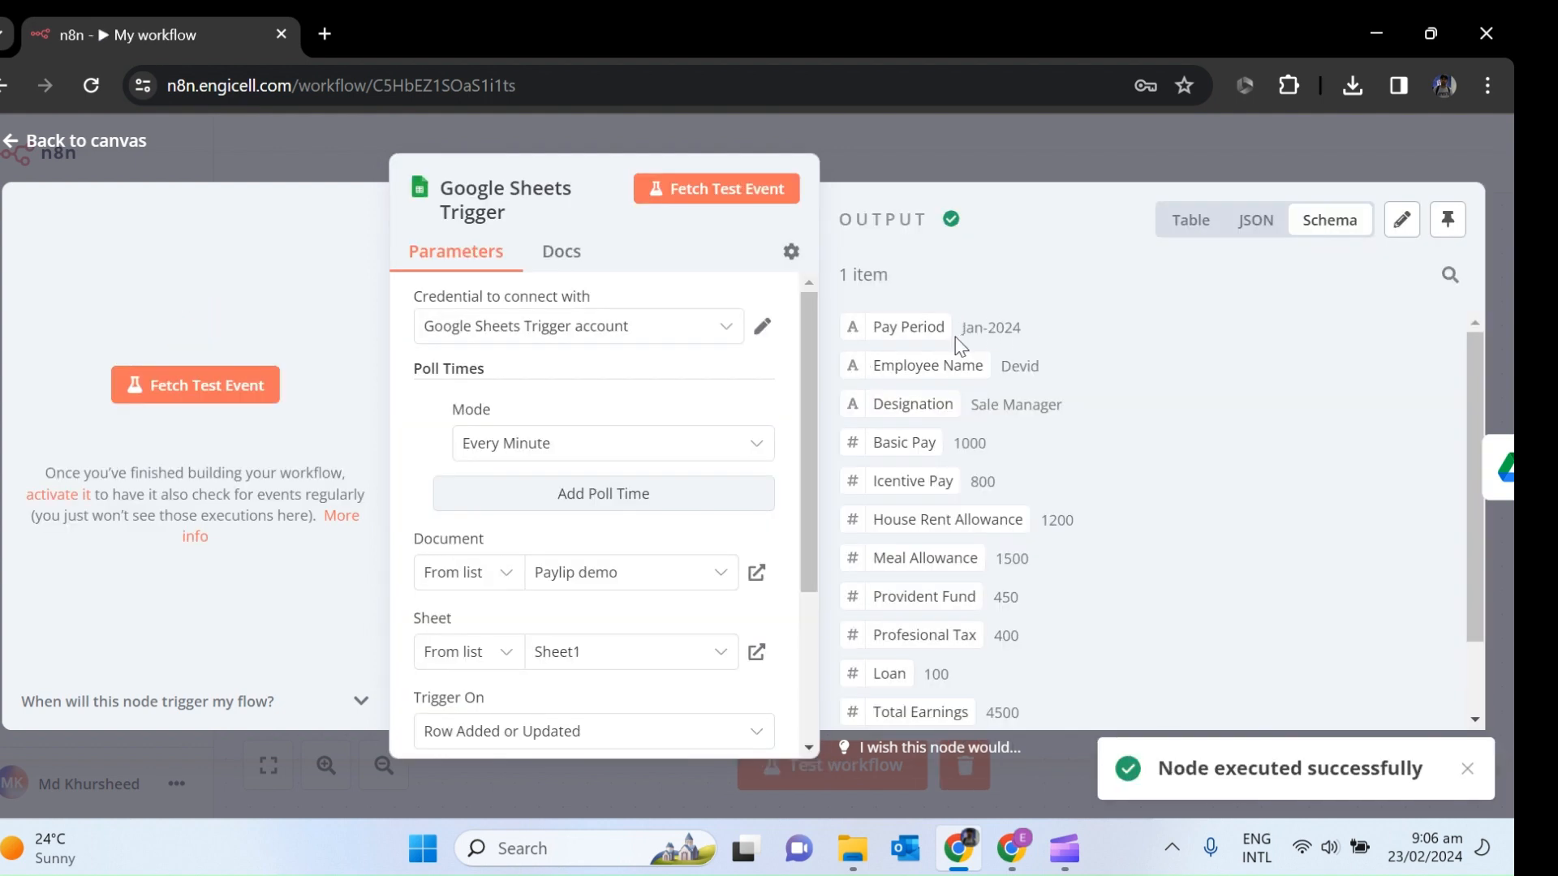
left_click(11, 145)
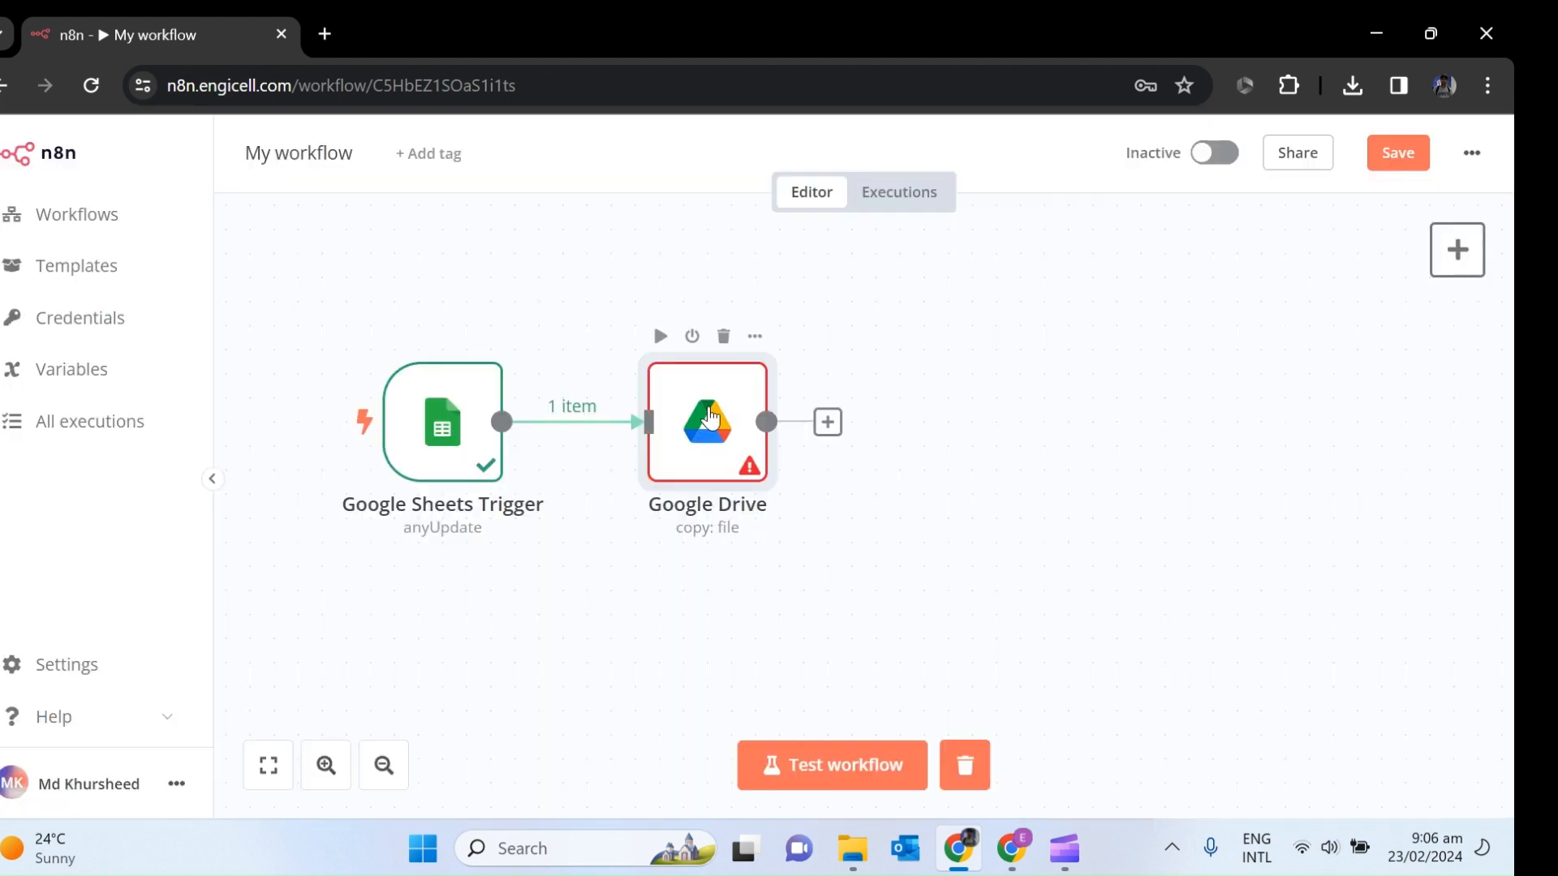
double_click(710, 418)
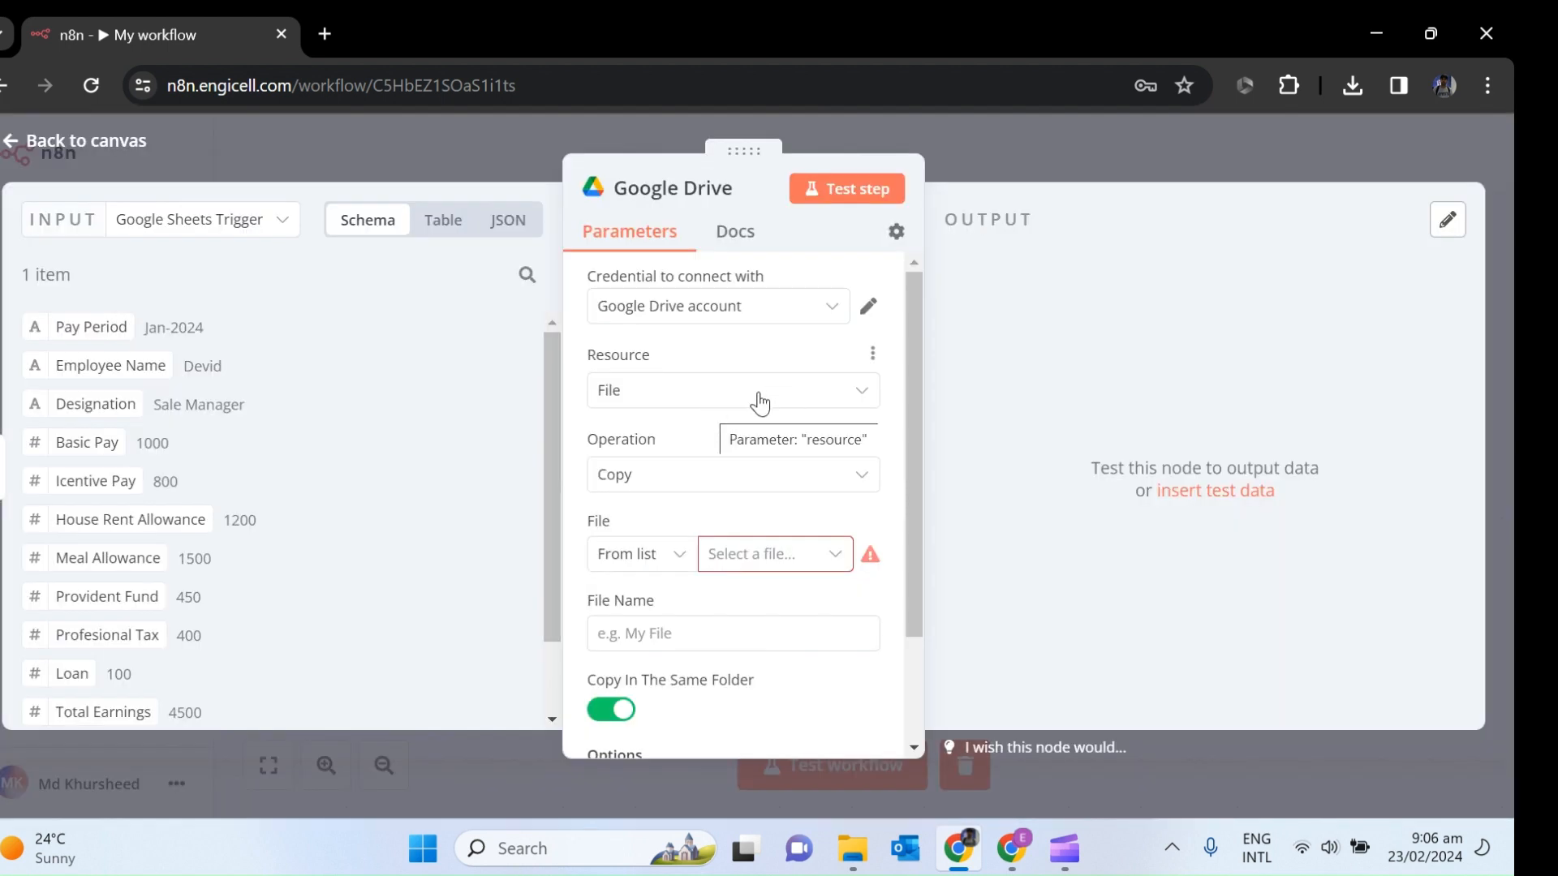
Review the payslip spreadsheet and Payslip Template document in the browser, then return to n8n.
scroll(915, 467, "down", 2)
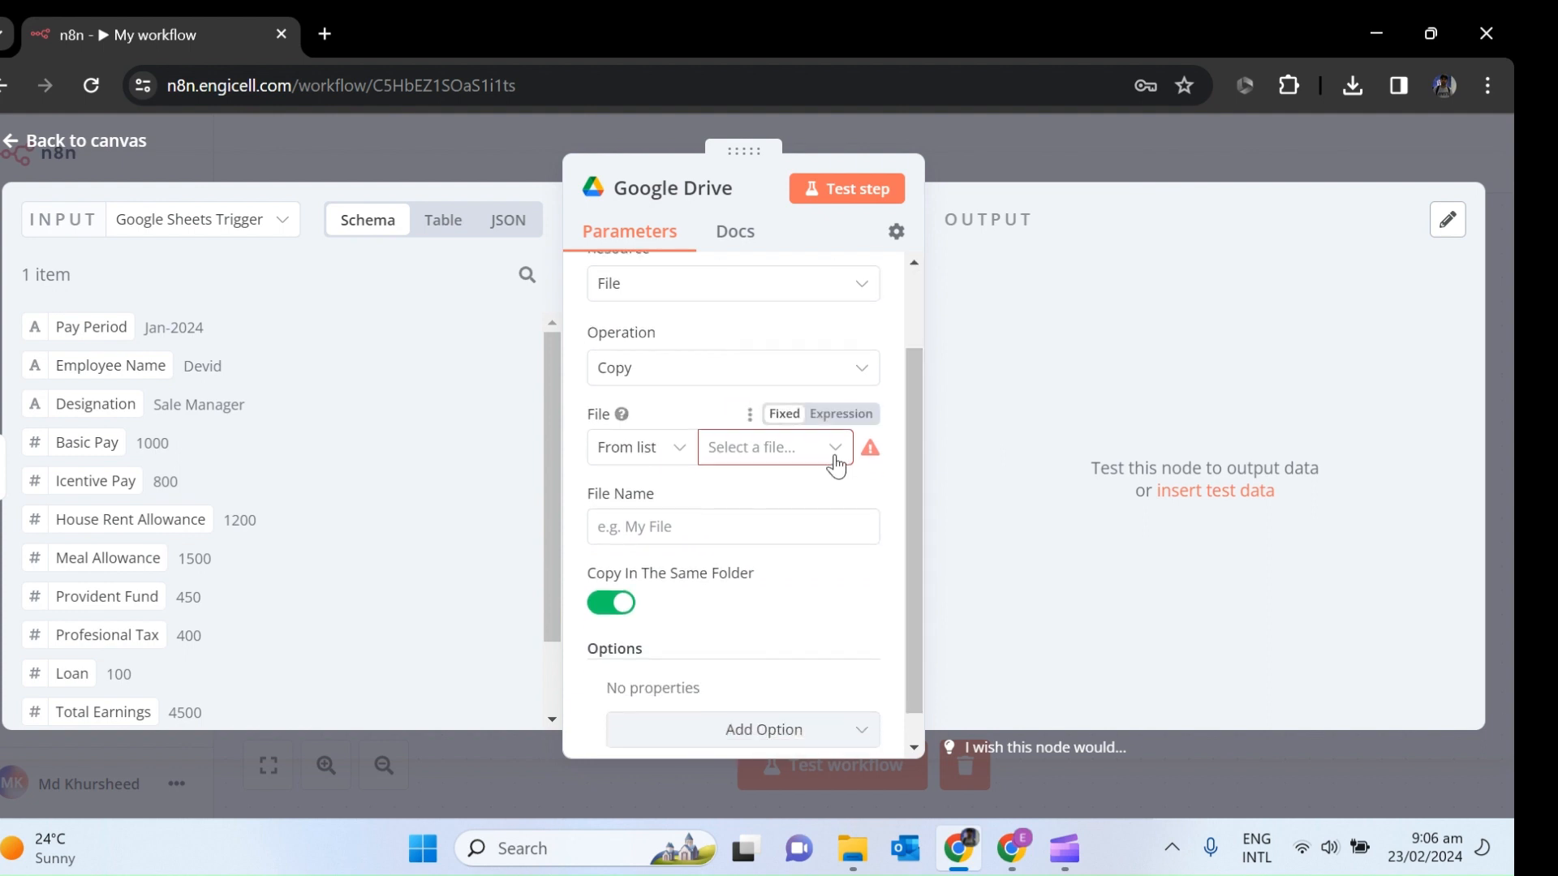
mouse_move(1010, 848)
left_click(1009, 722)
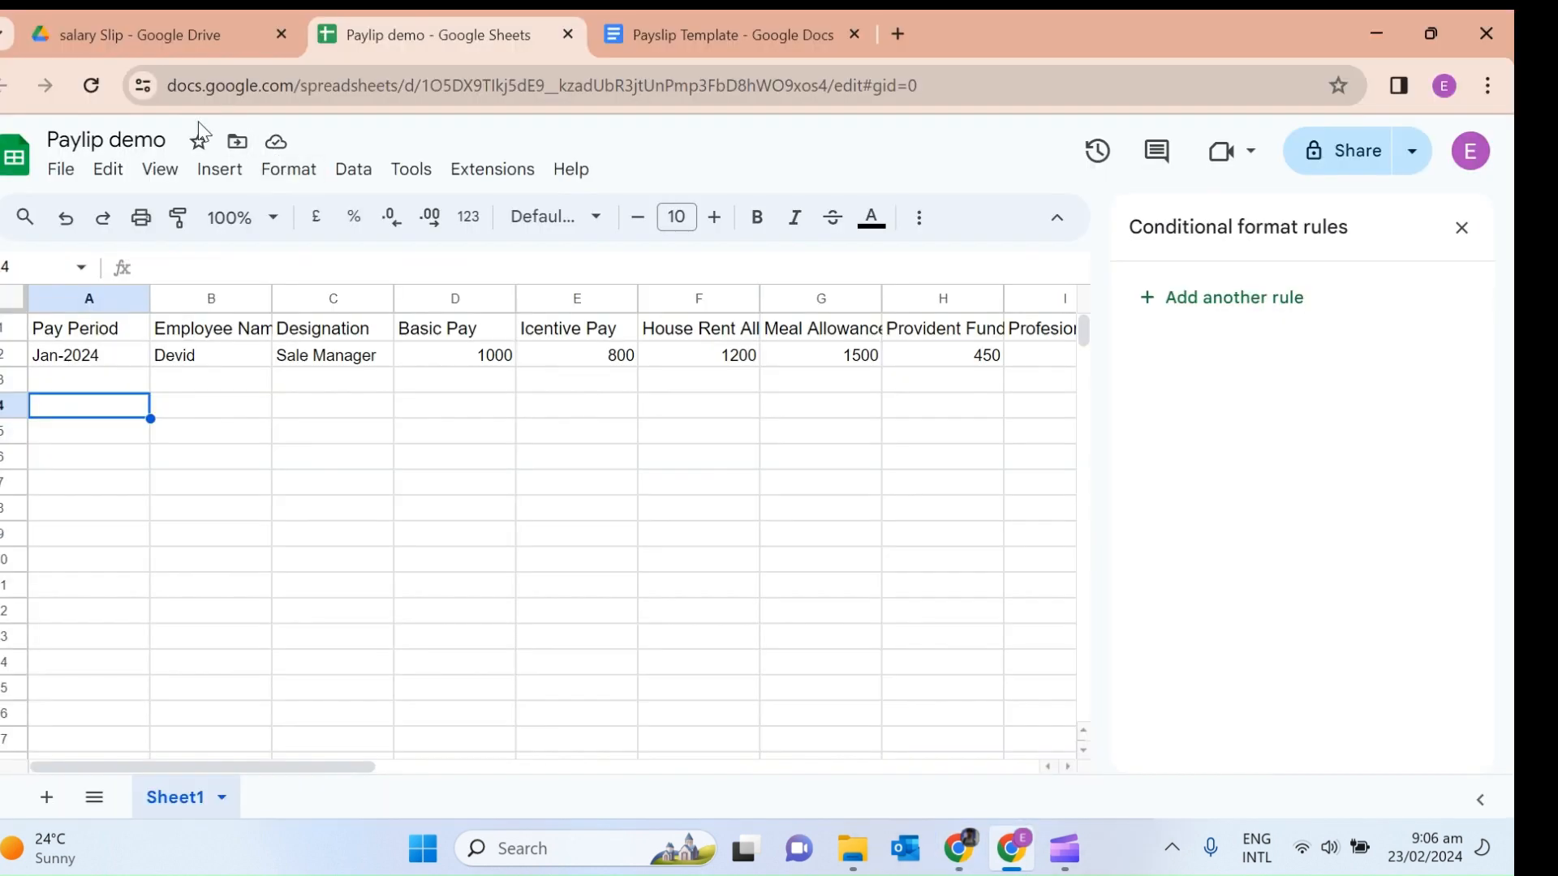
left_click(659, 21)
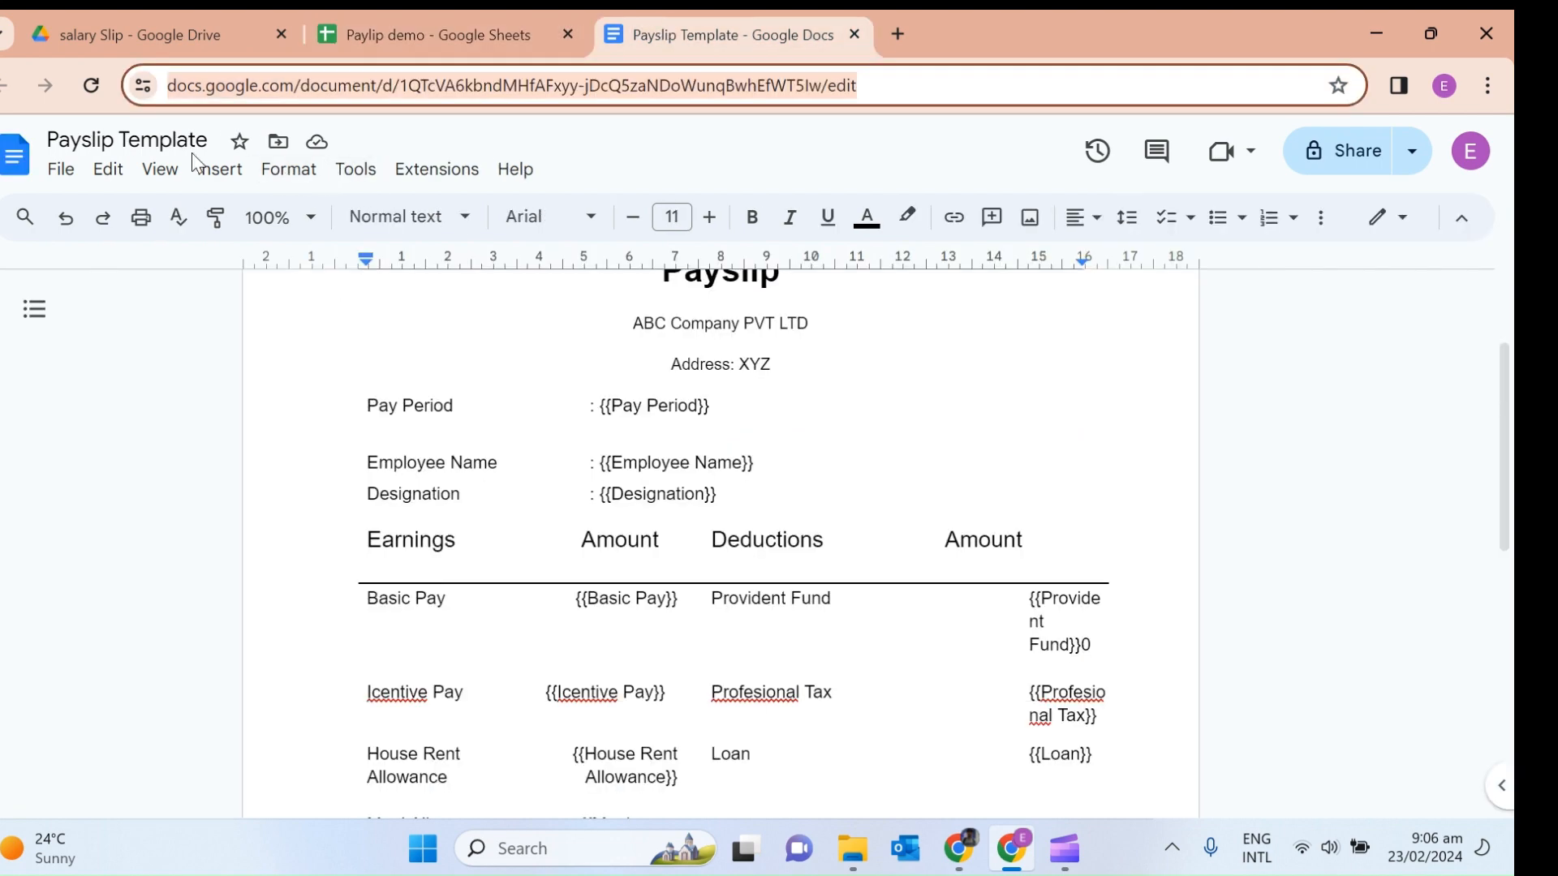
left_click(958, 857)
Search 'payslip' and select Payslip Template as the Google Drive file to copy.
left_click(779, 462)
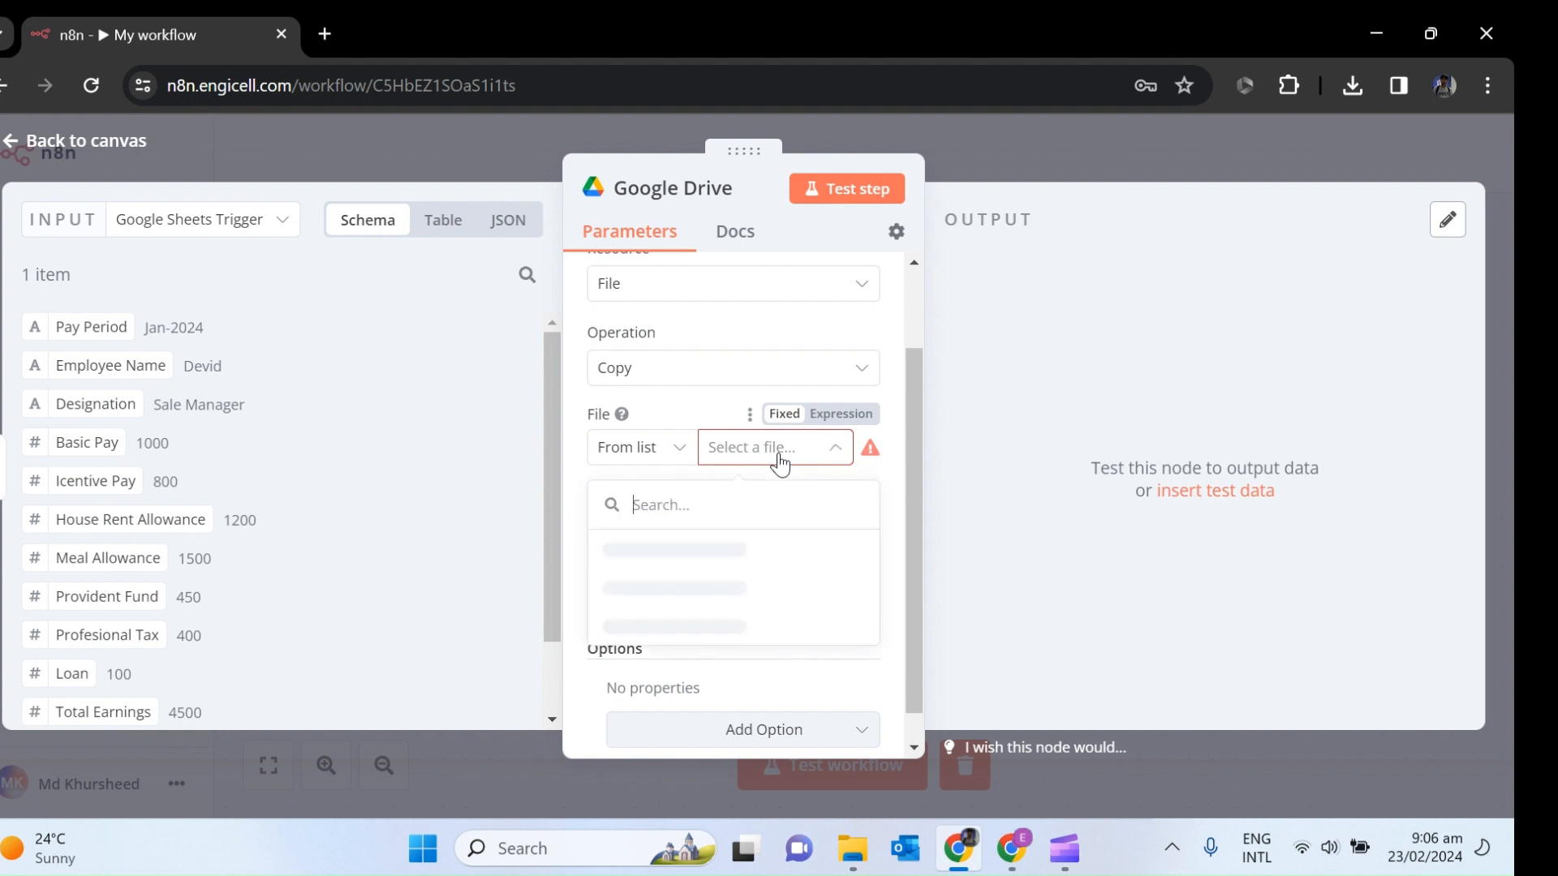
type("p")
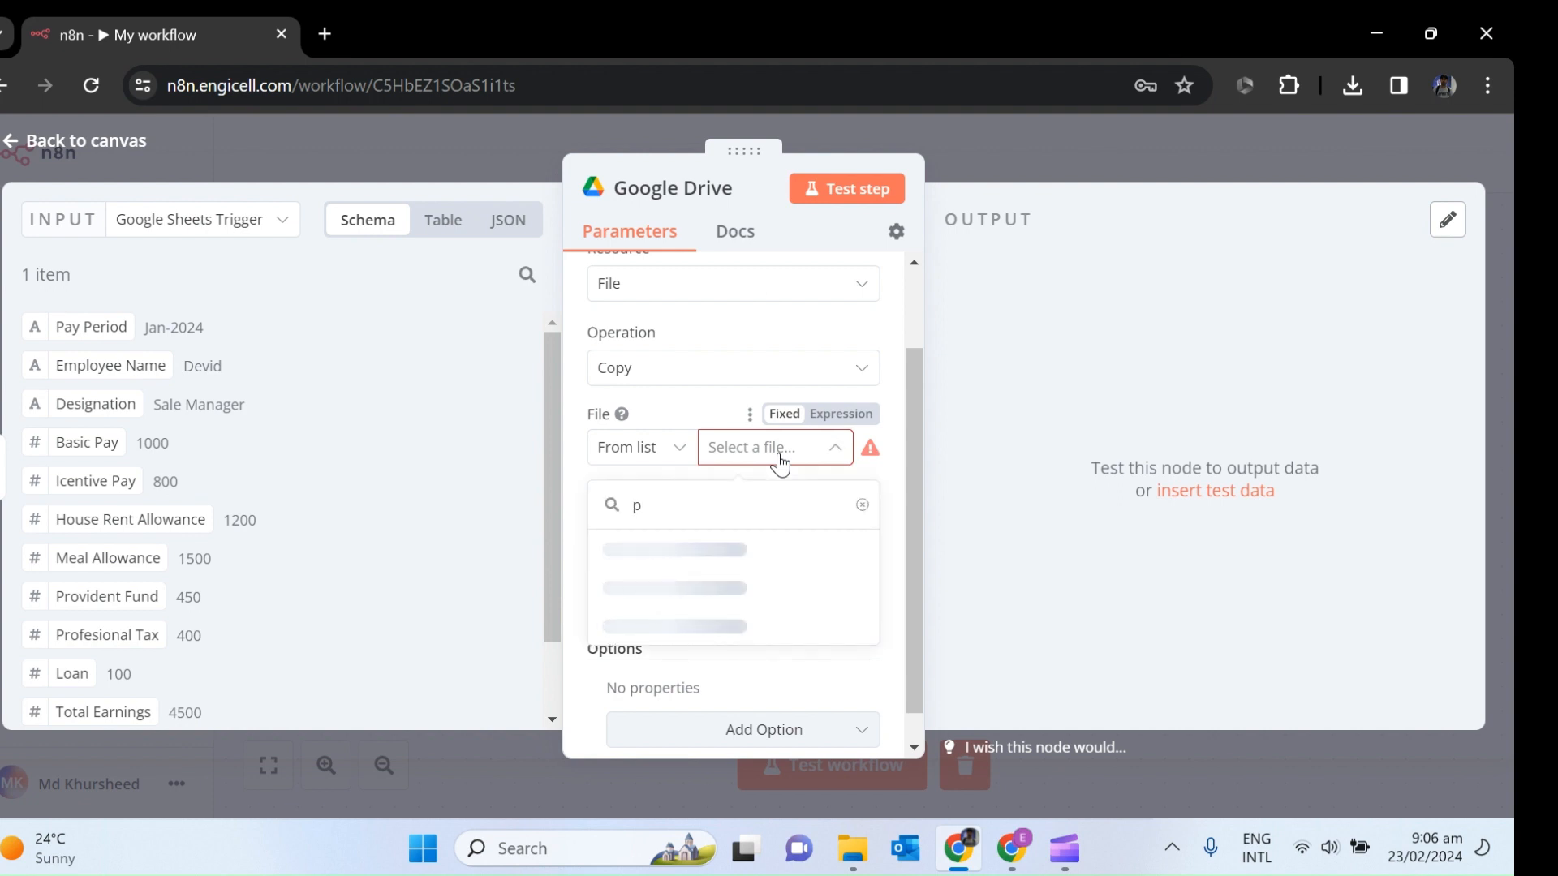
type("ay")
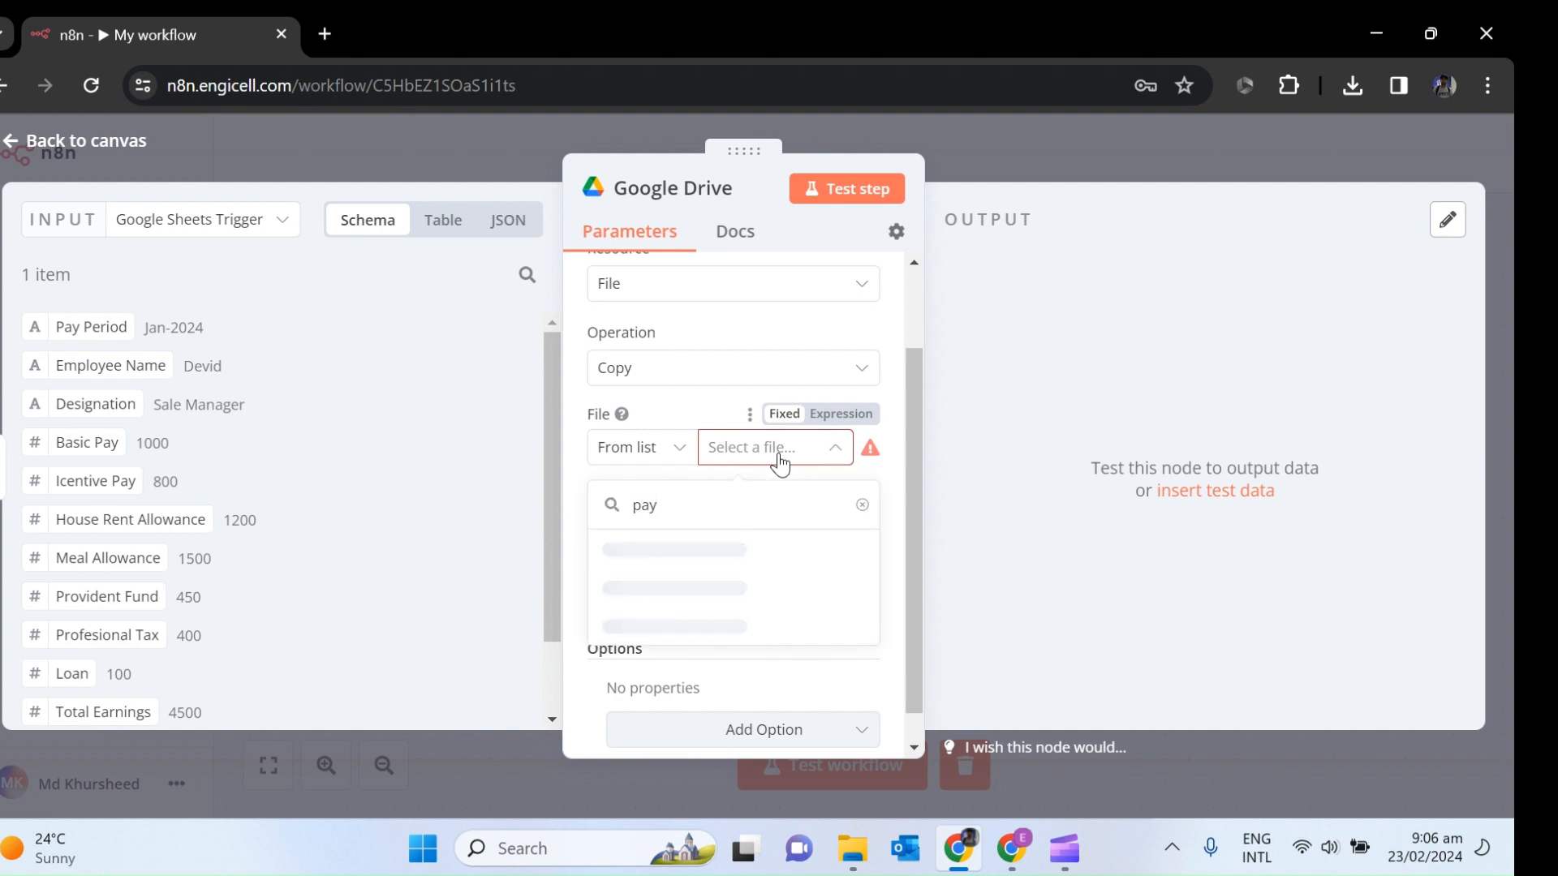
type("slip")
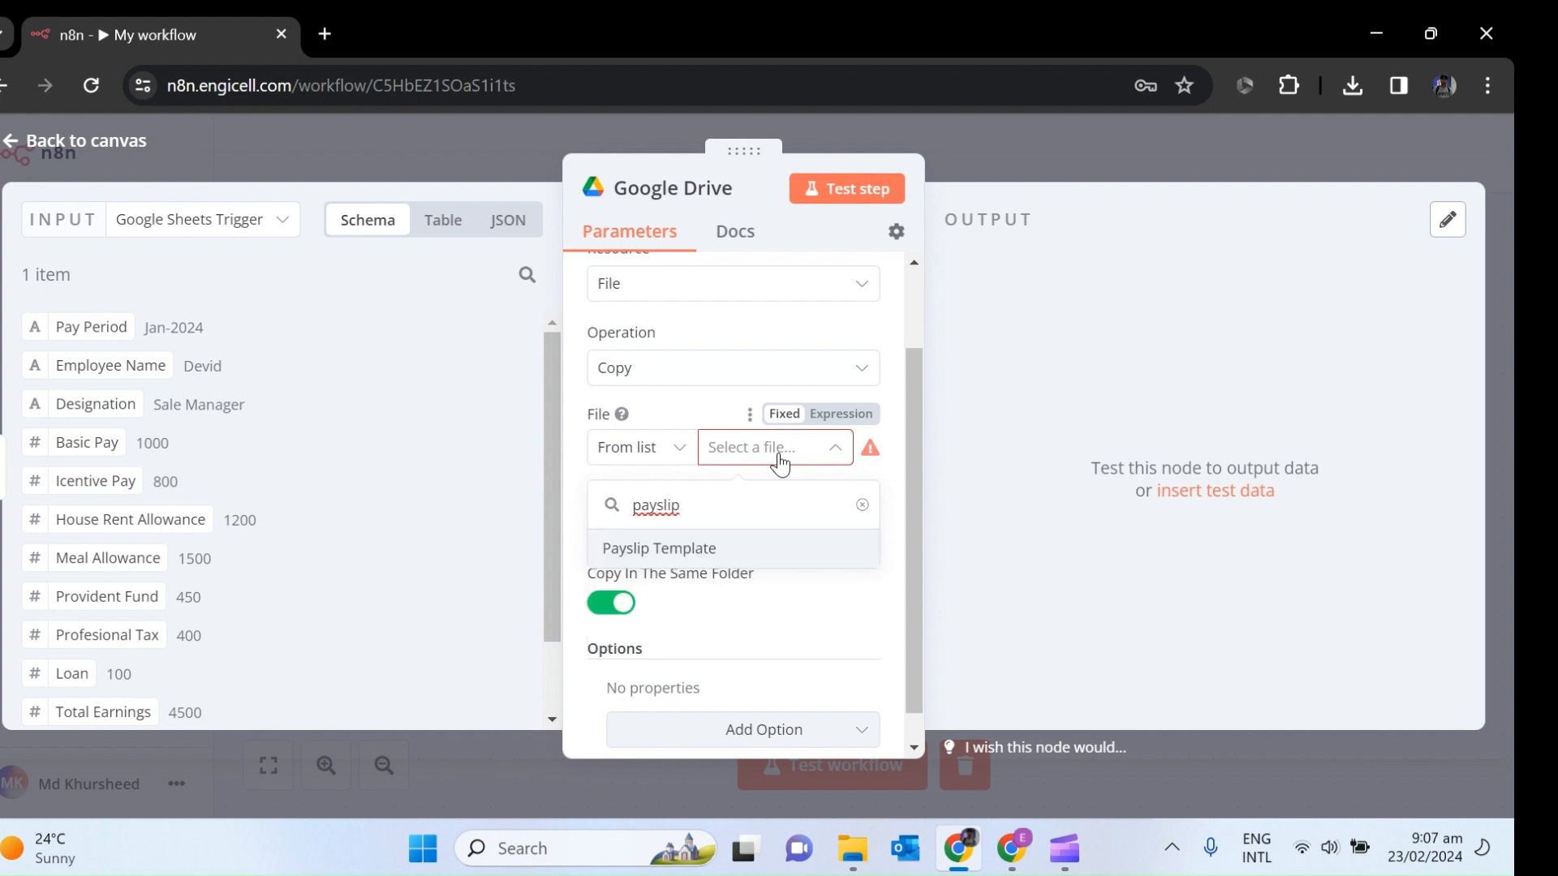
left_click(678, 552)
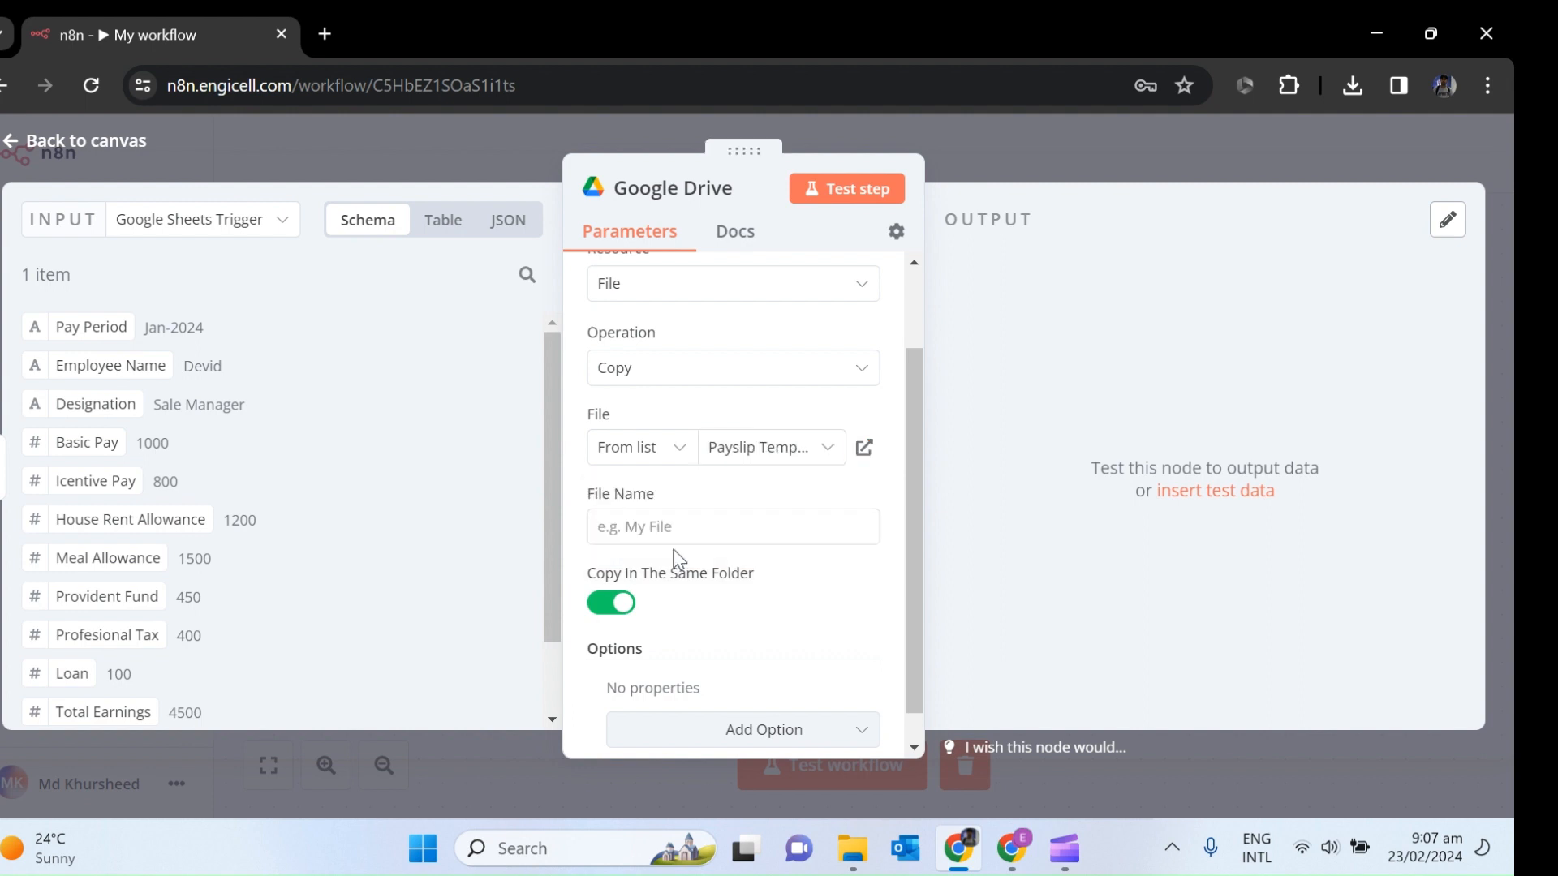
left_click(706, 531)
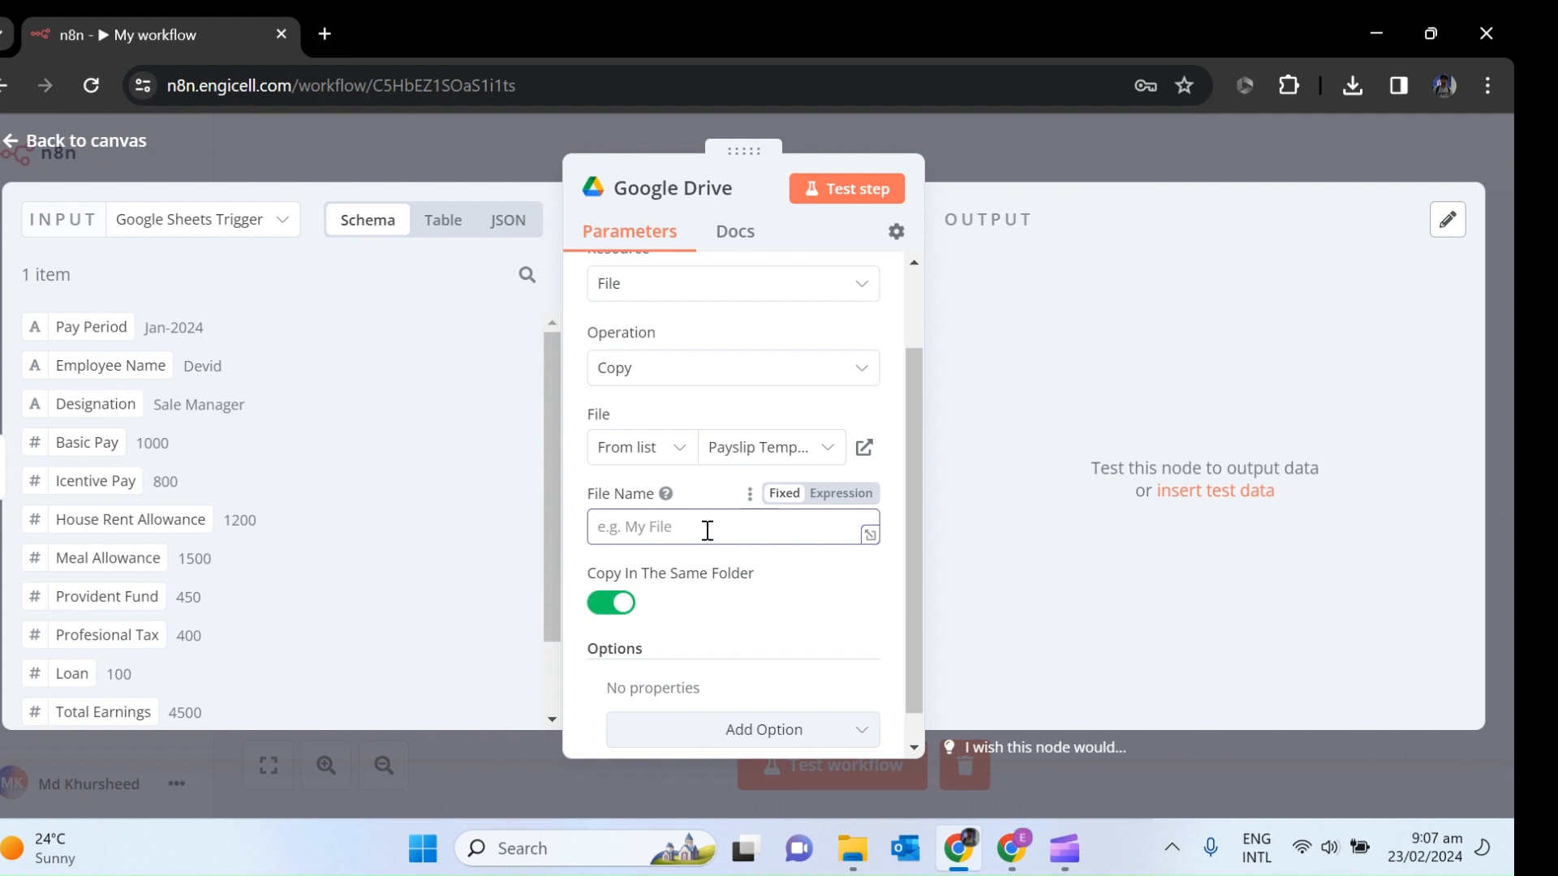
Set the copy's File Name to 'Salary Slip' followed by the Employee Name and Pay Period fields.
type("Salary Slip")
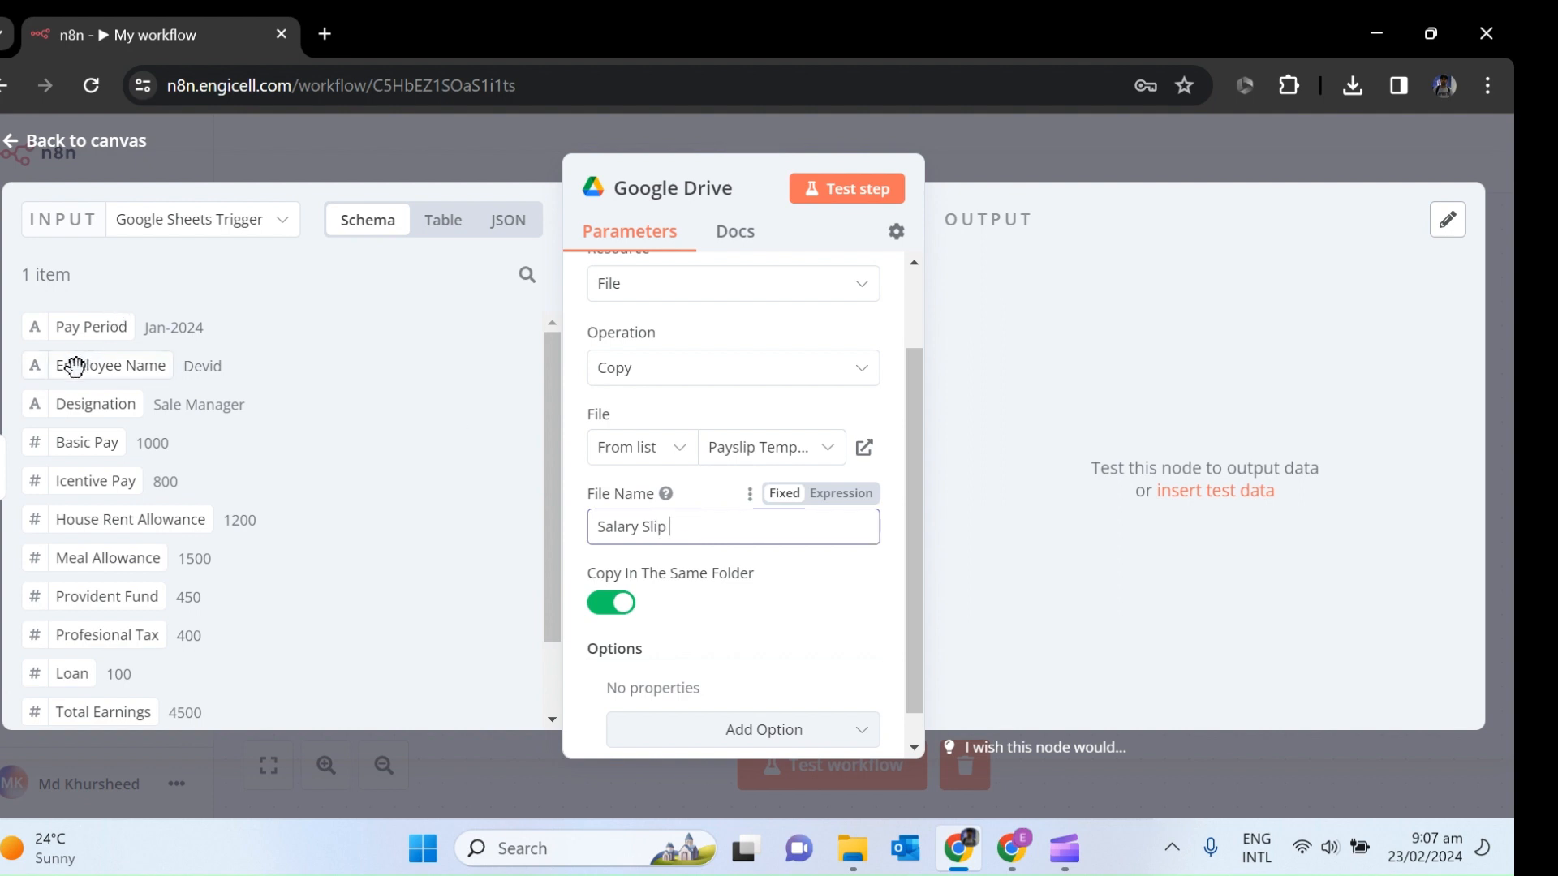
left_click(103, 367)
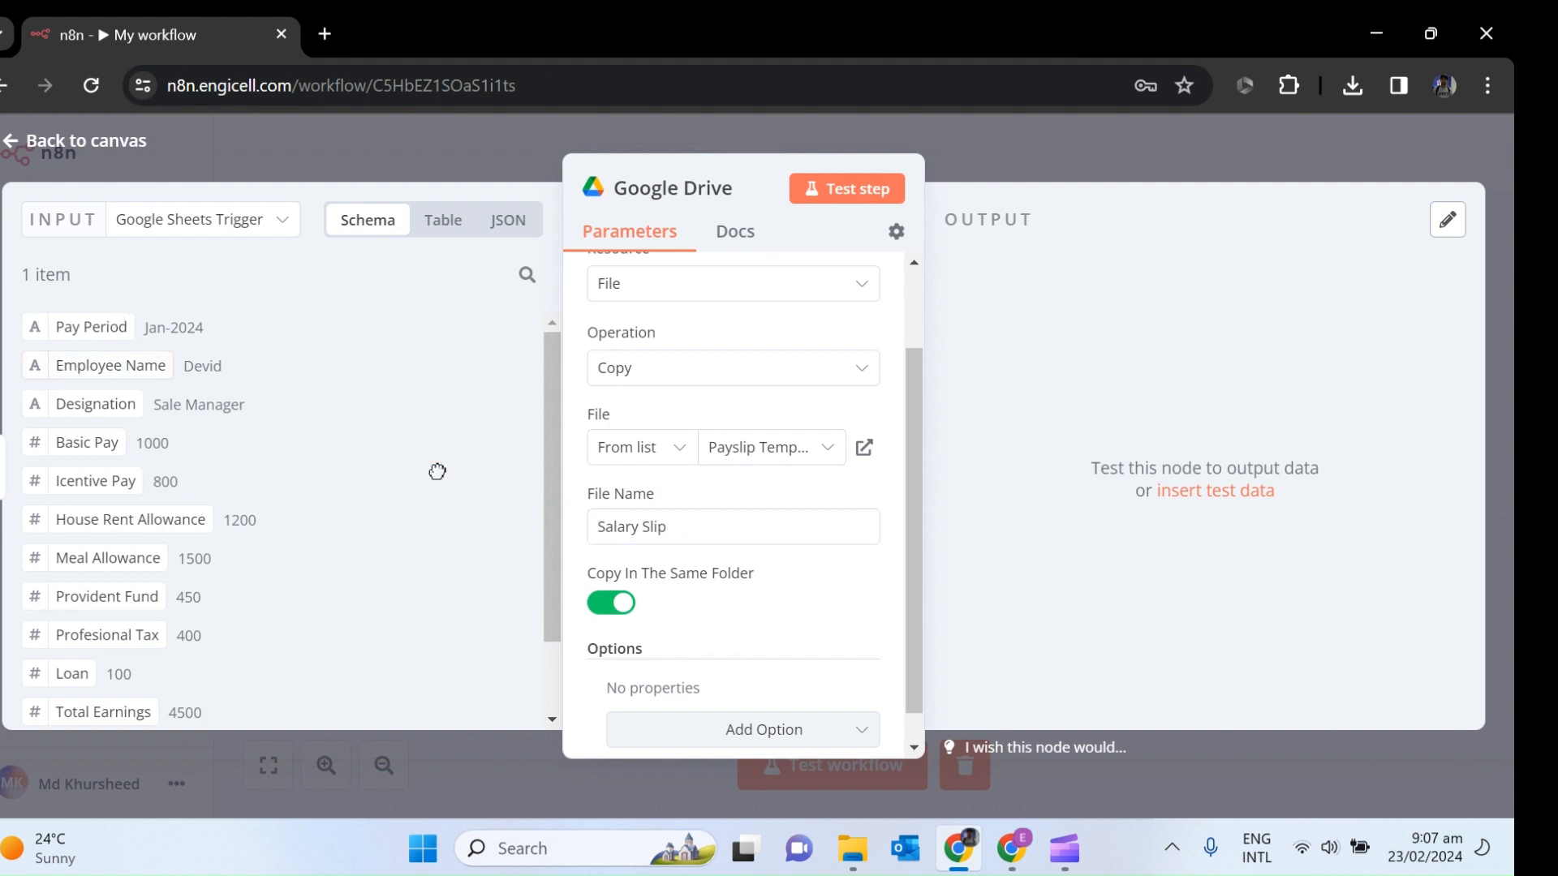
left_click_drag(122, 365, 756, 548)
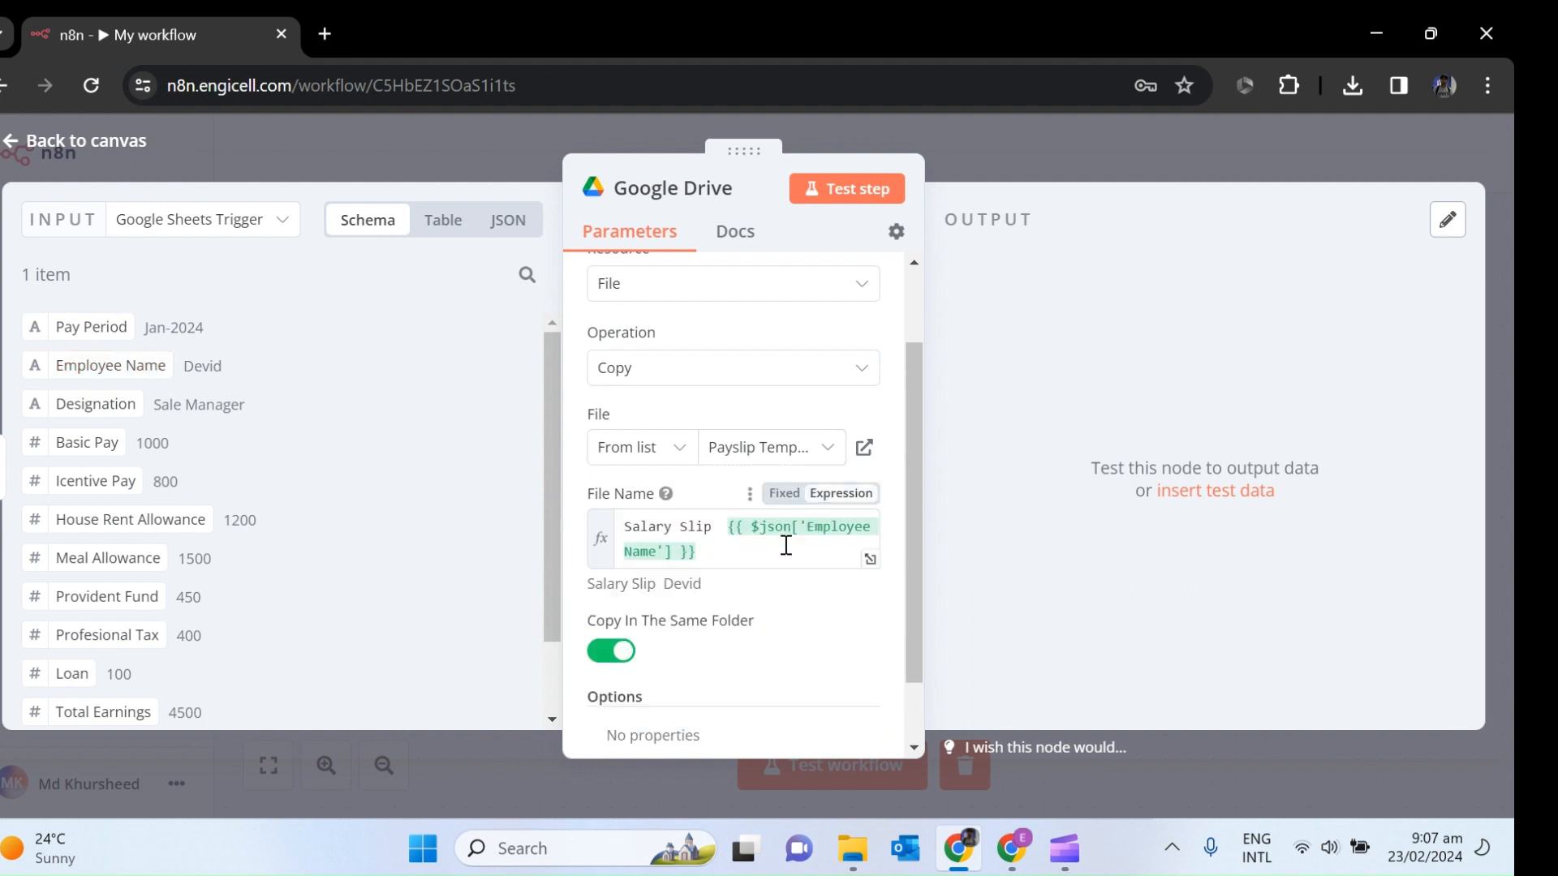
left_click(753, 566)
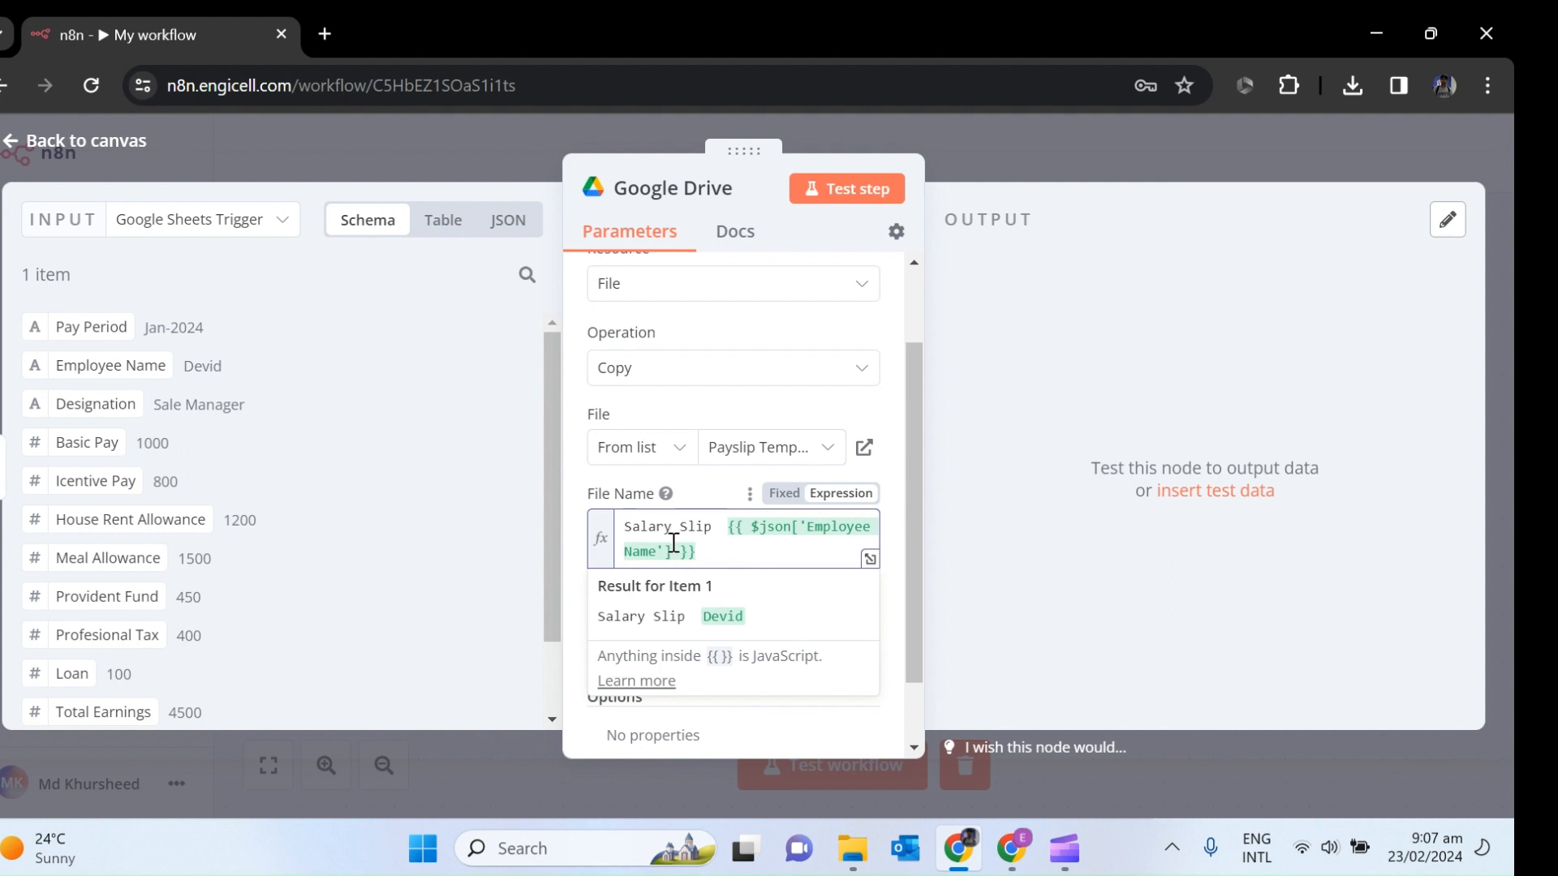
left_click_drag(91, 327, 763, 566)
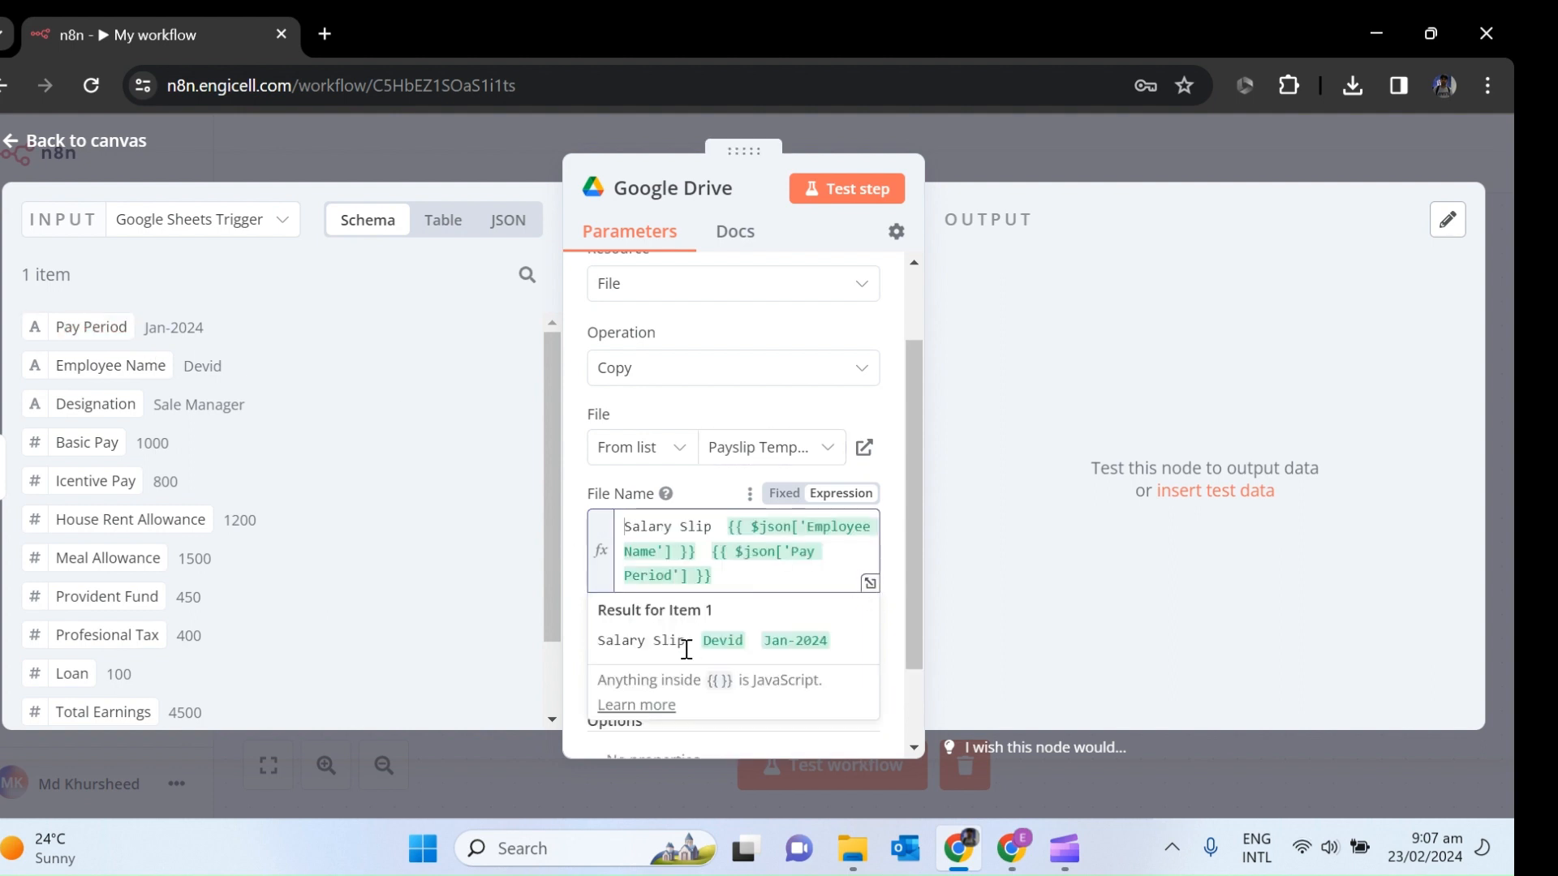
left_click(579, 605)
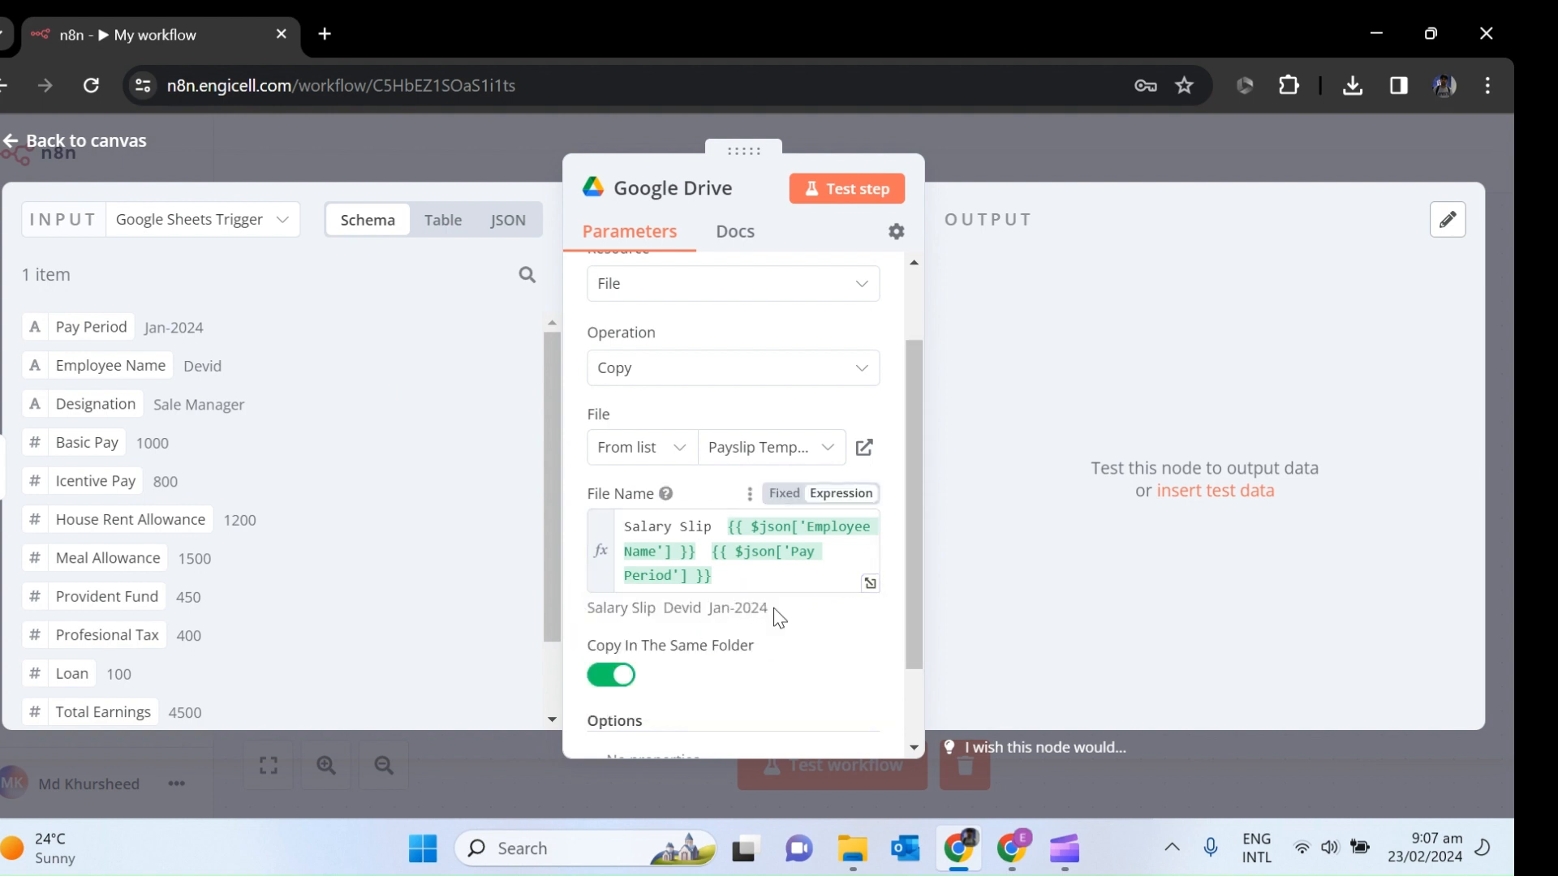
left_click_drag(769, 609, 589, 617)
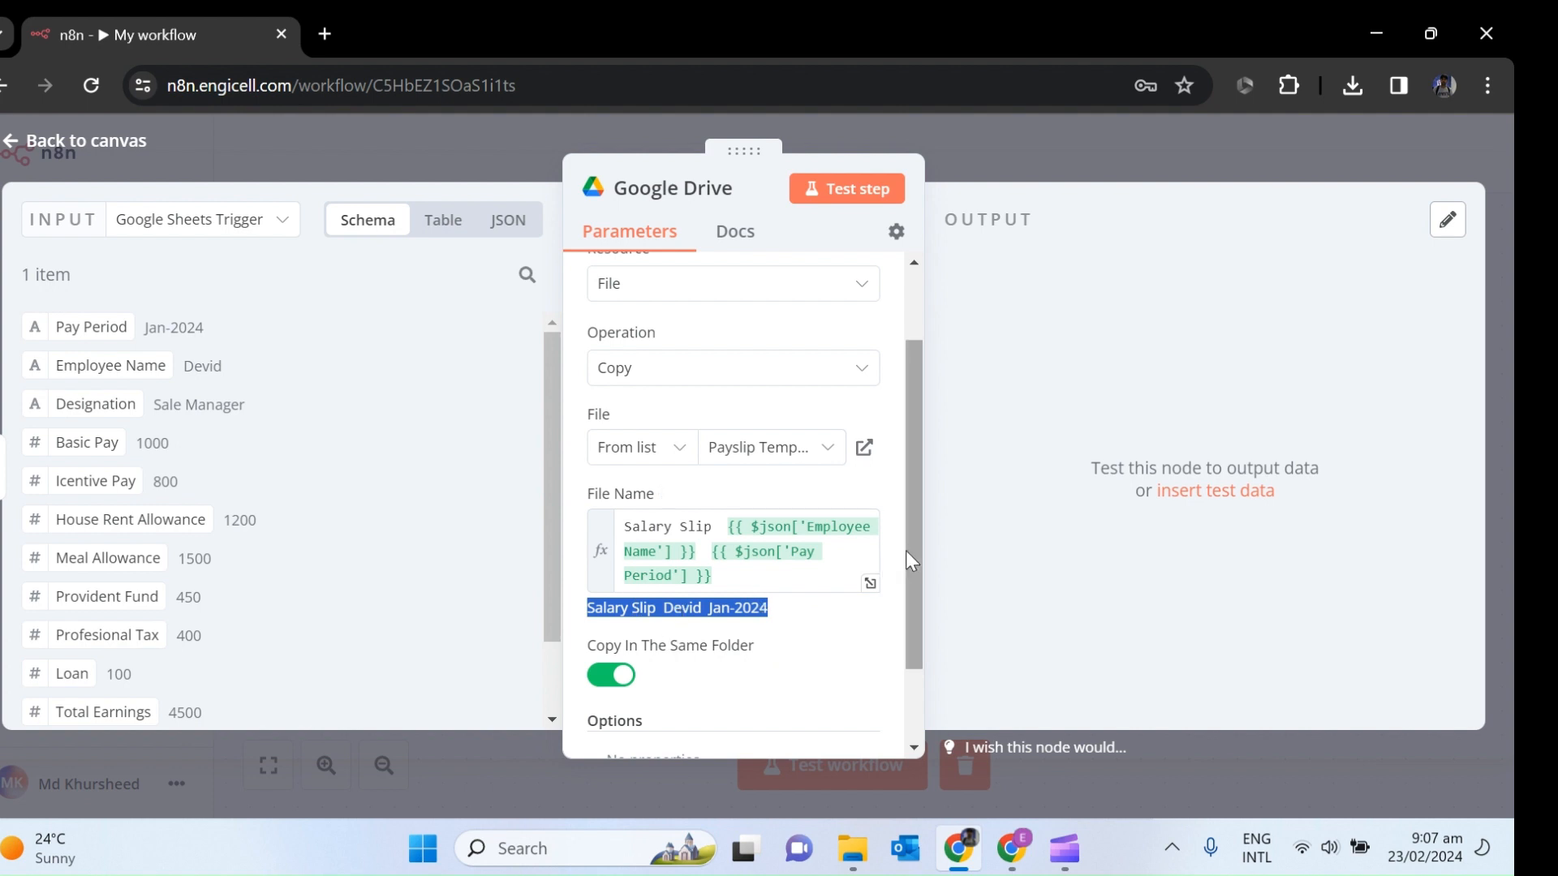
left_click_drag(908, 557, 914, 619)
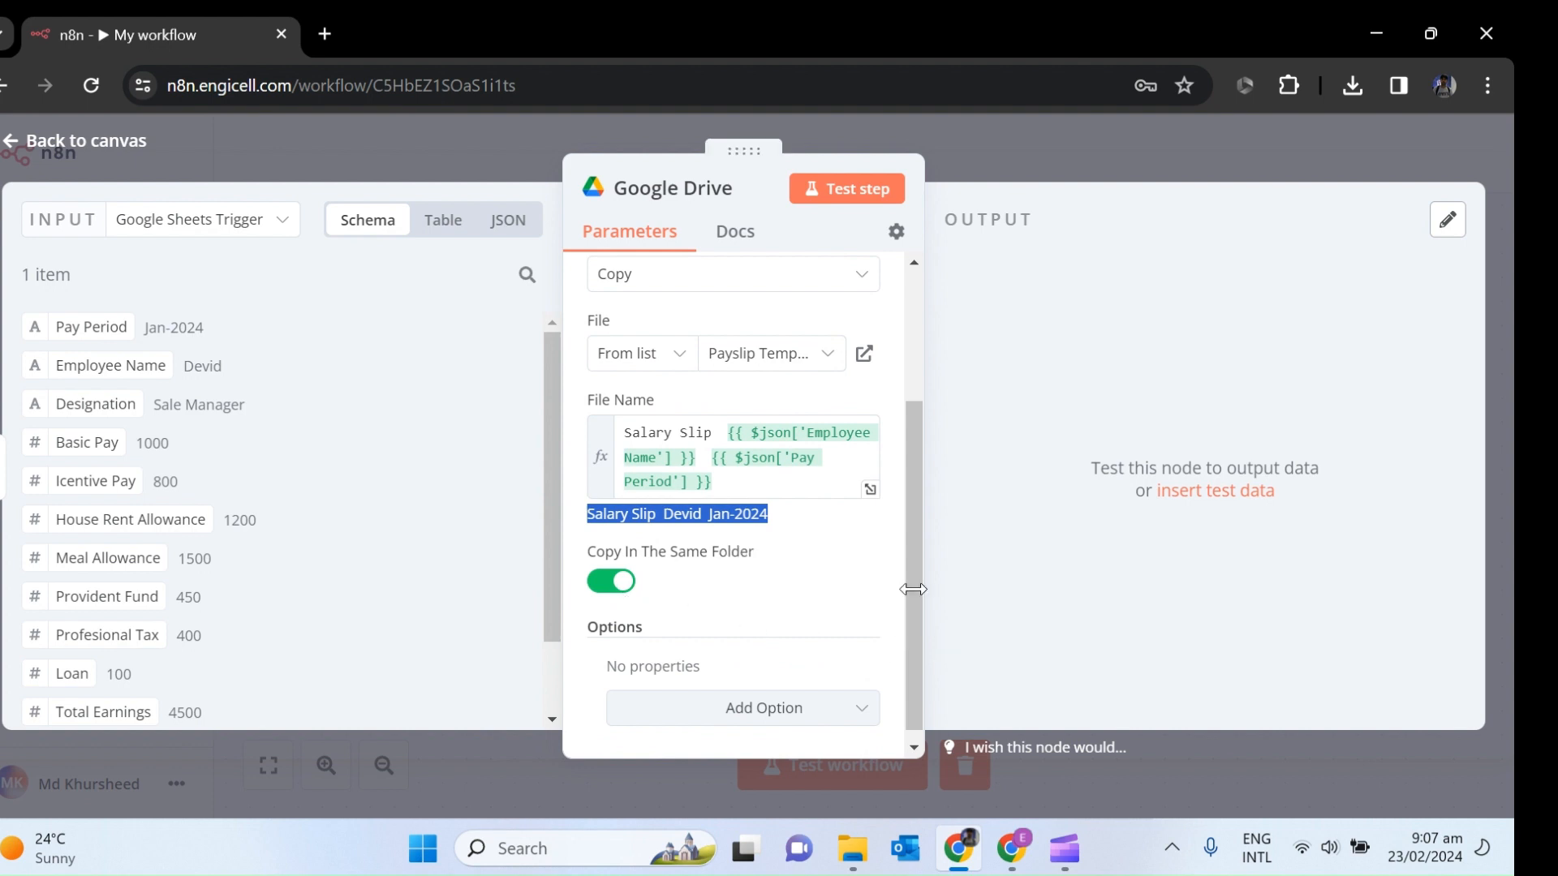
left_click_drag(909, 594, 909, 616)
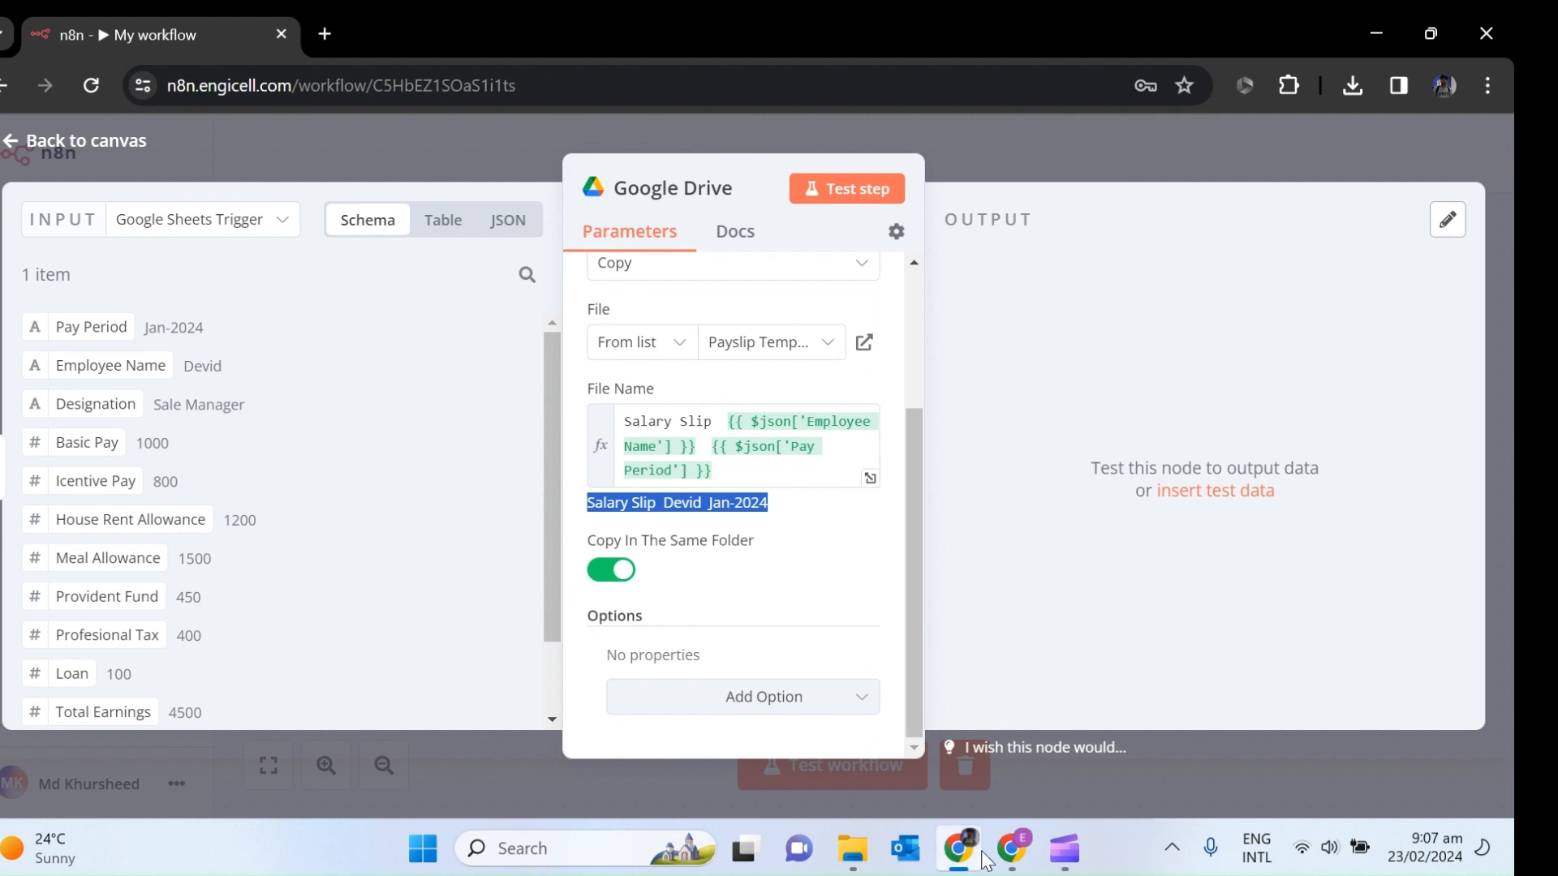
Turn off Copy In The Same Folder and keep My Drive as the parent drive.
left_click(606, 578)
left_click(606, 579)
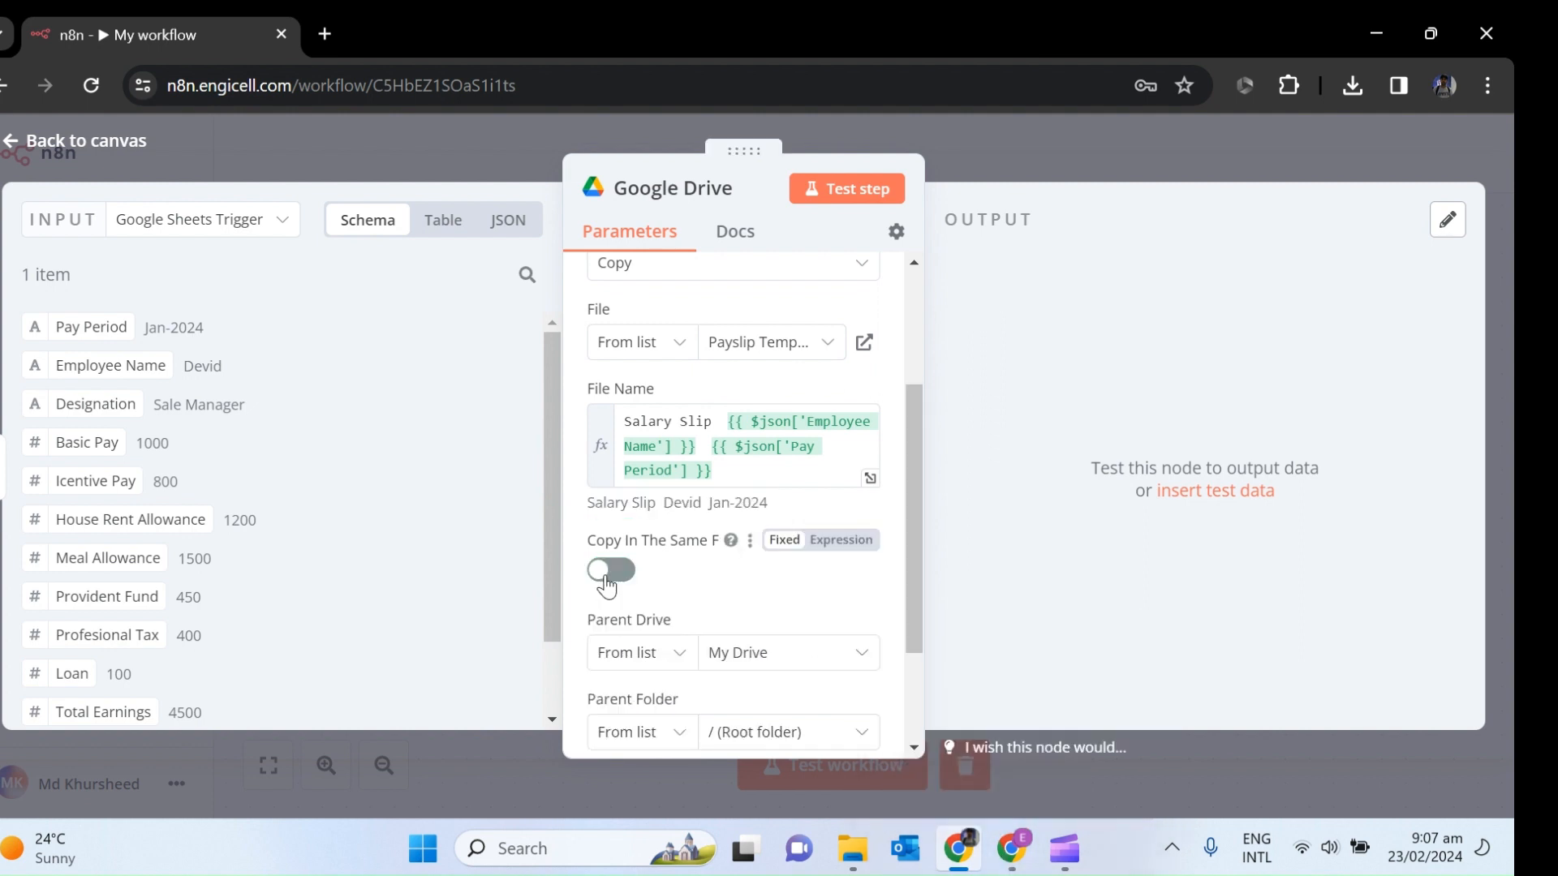
left_click_drag(909, 558, 913, 611)
scroll(905, 601, "down", 2)
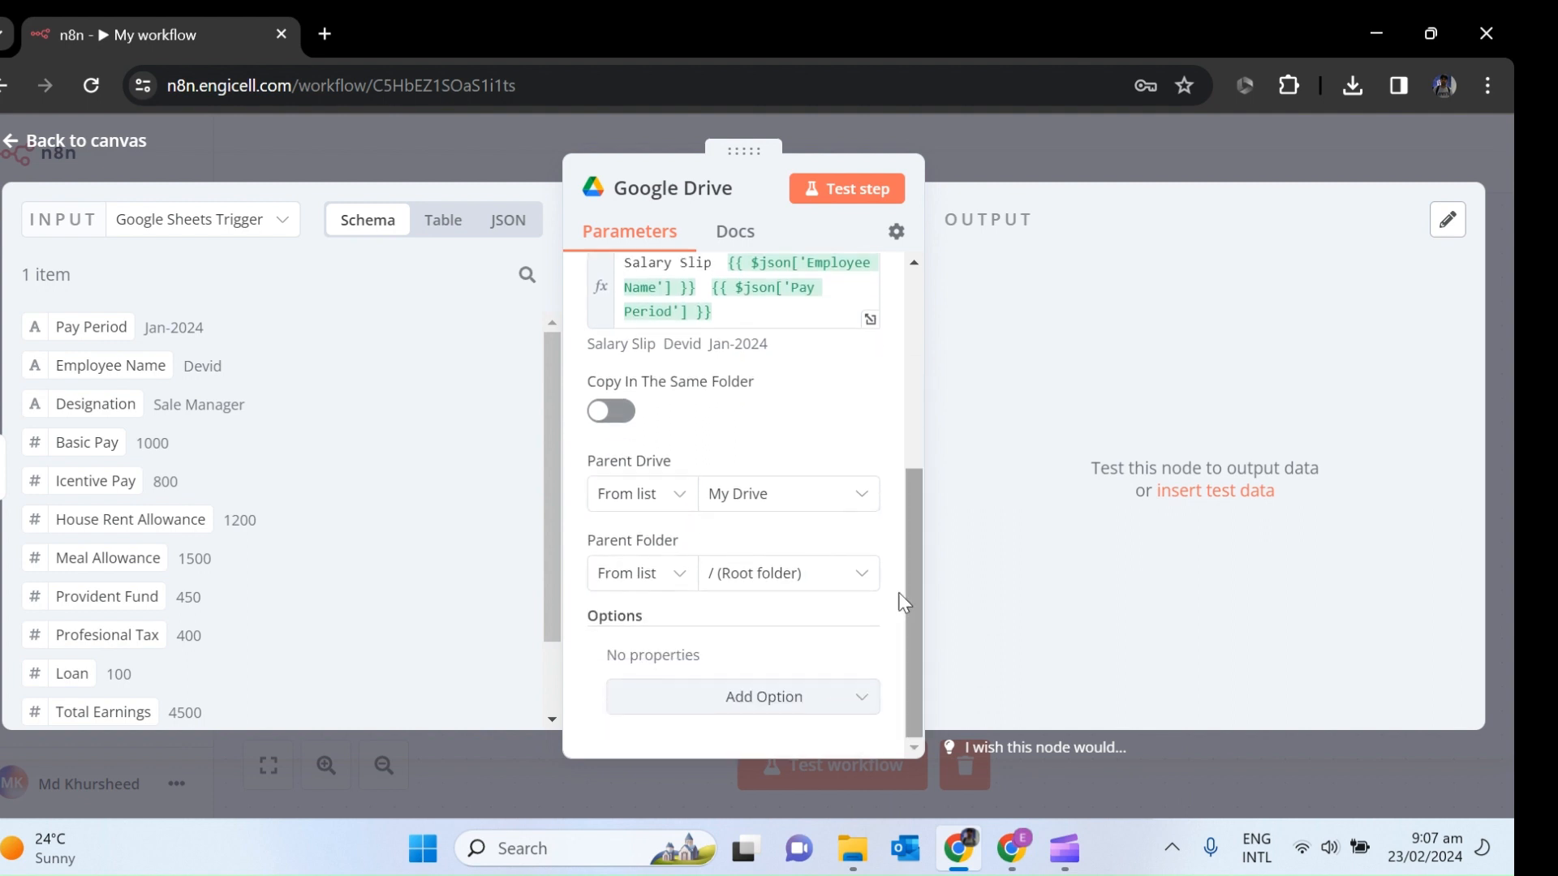
left_click(860, 503)
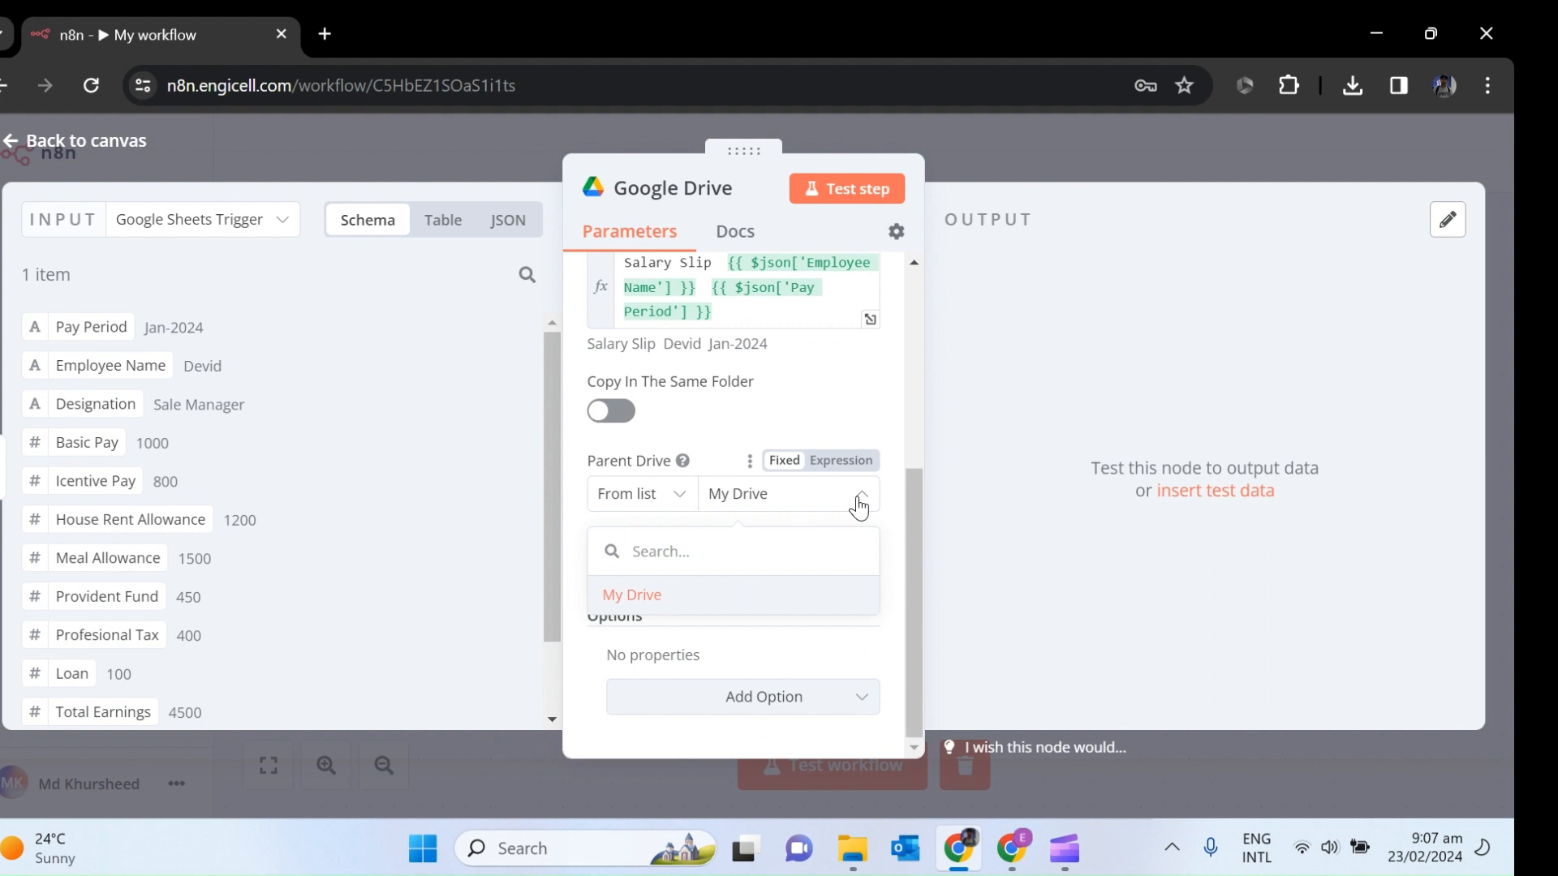
left_click(583, 520)
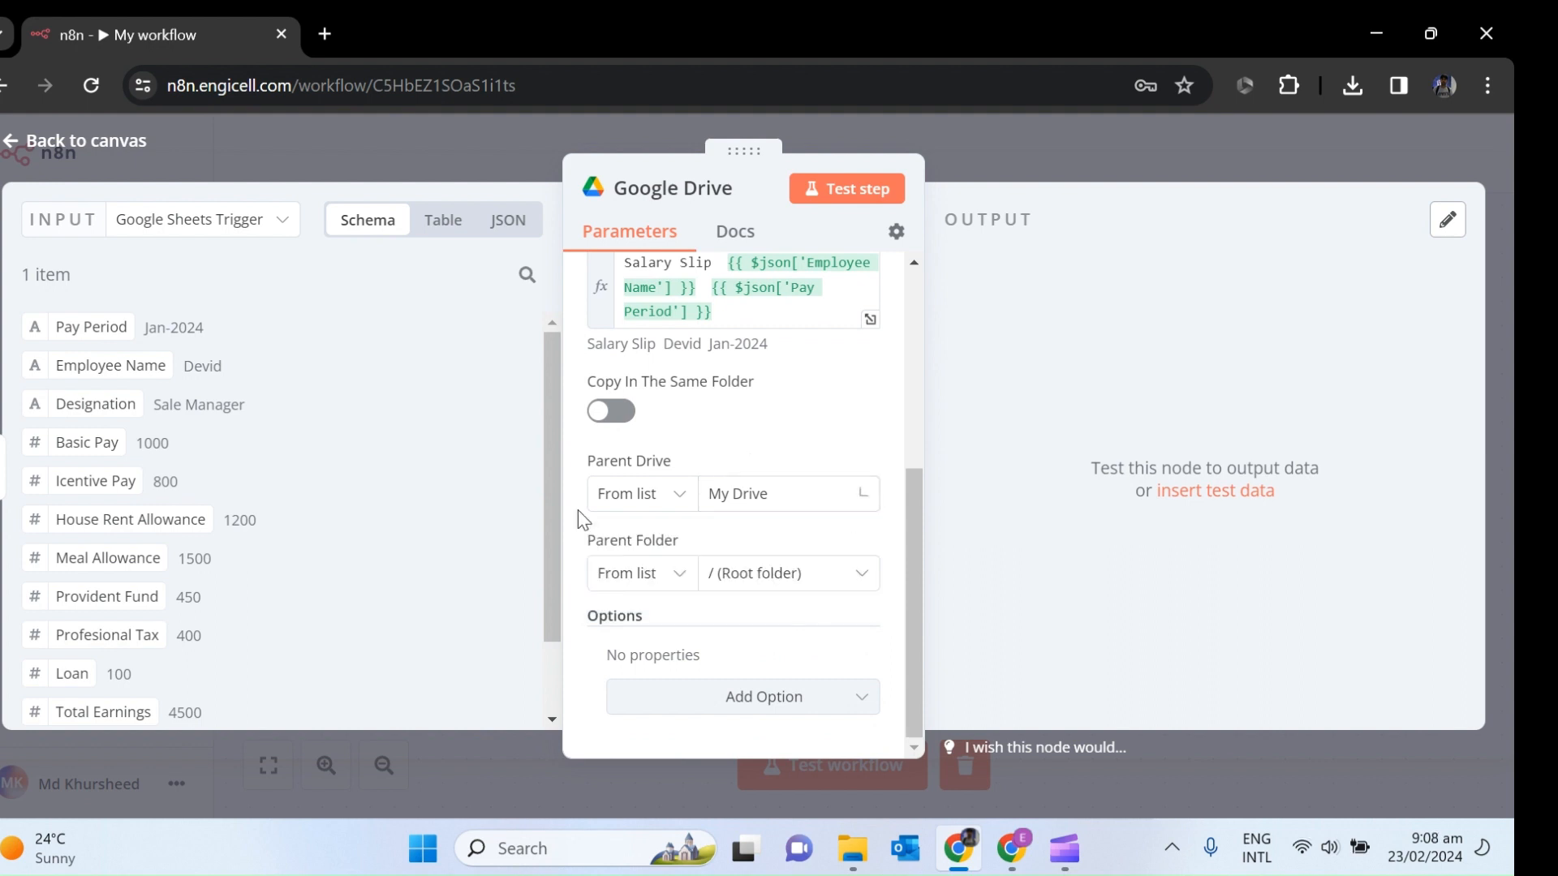
Check the salary Slip folder in Google Drive before choosing the parent folder.
left_click(796, 583)
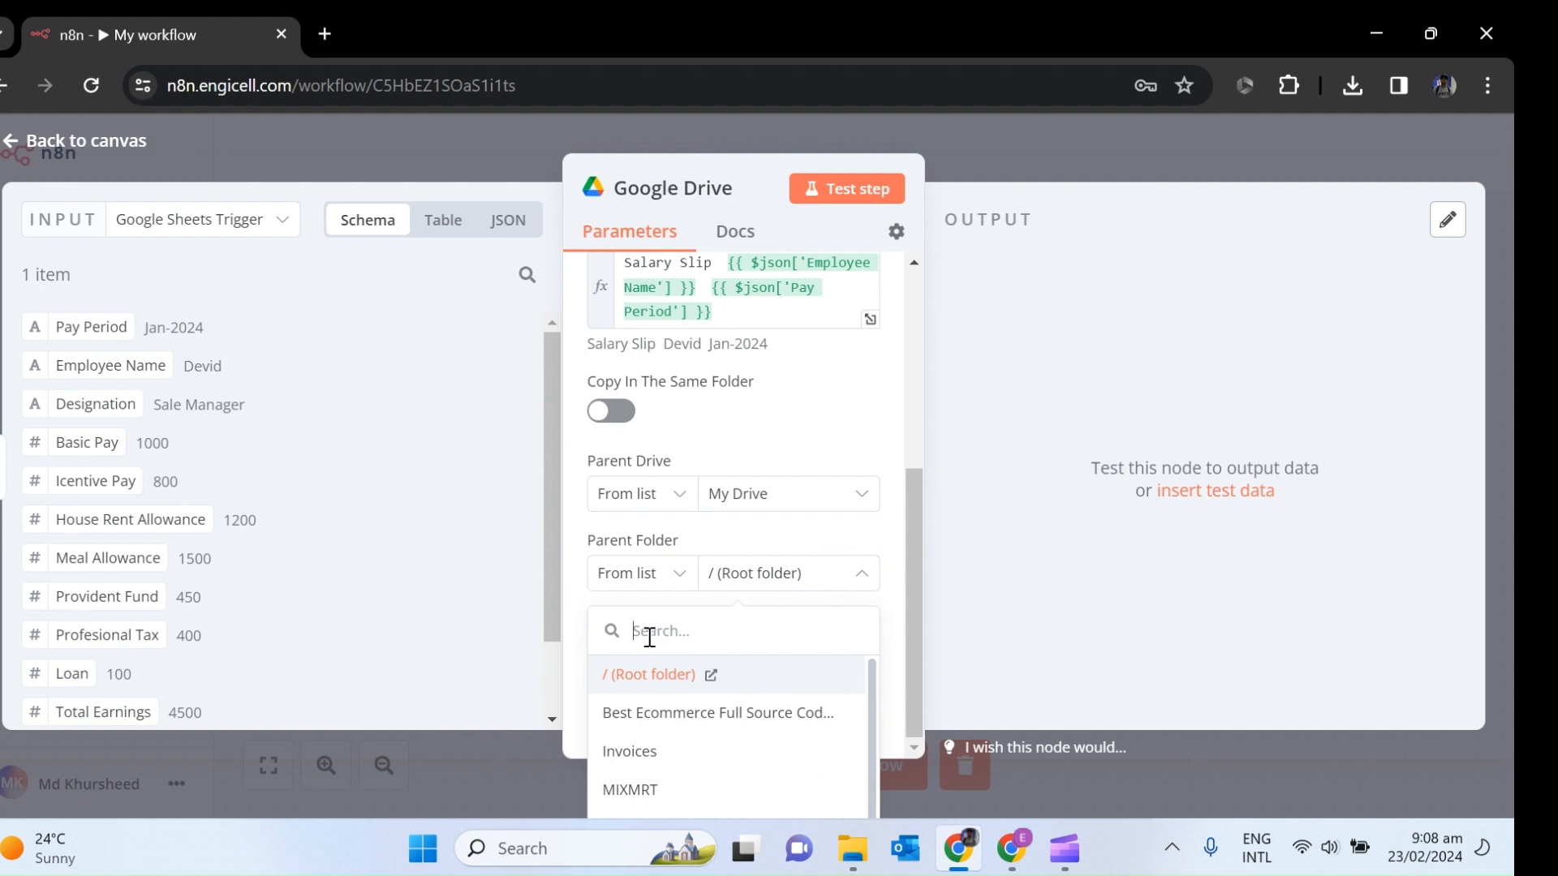
left_click(973, 709)
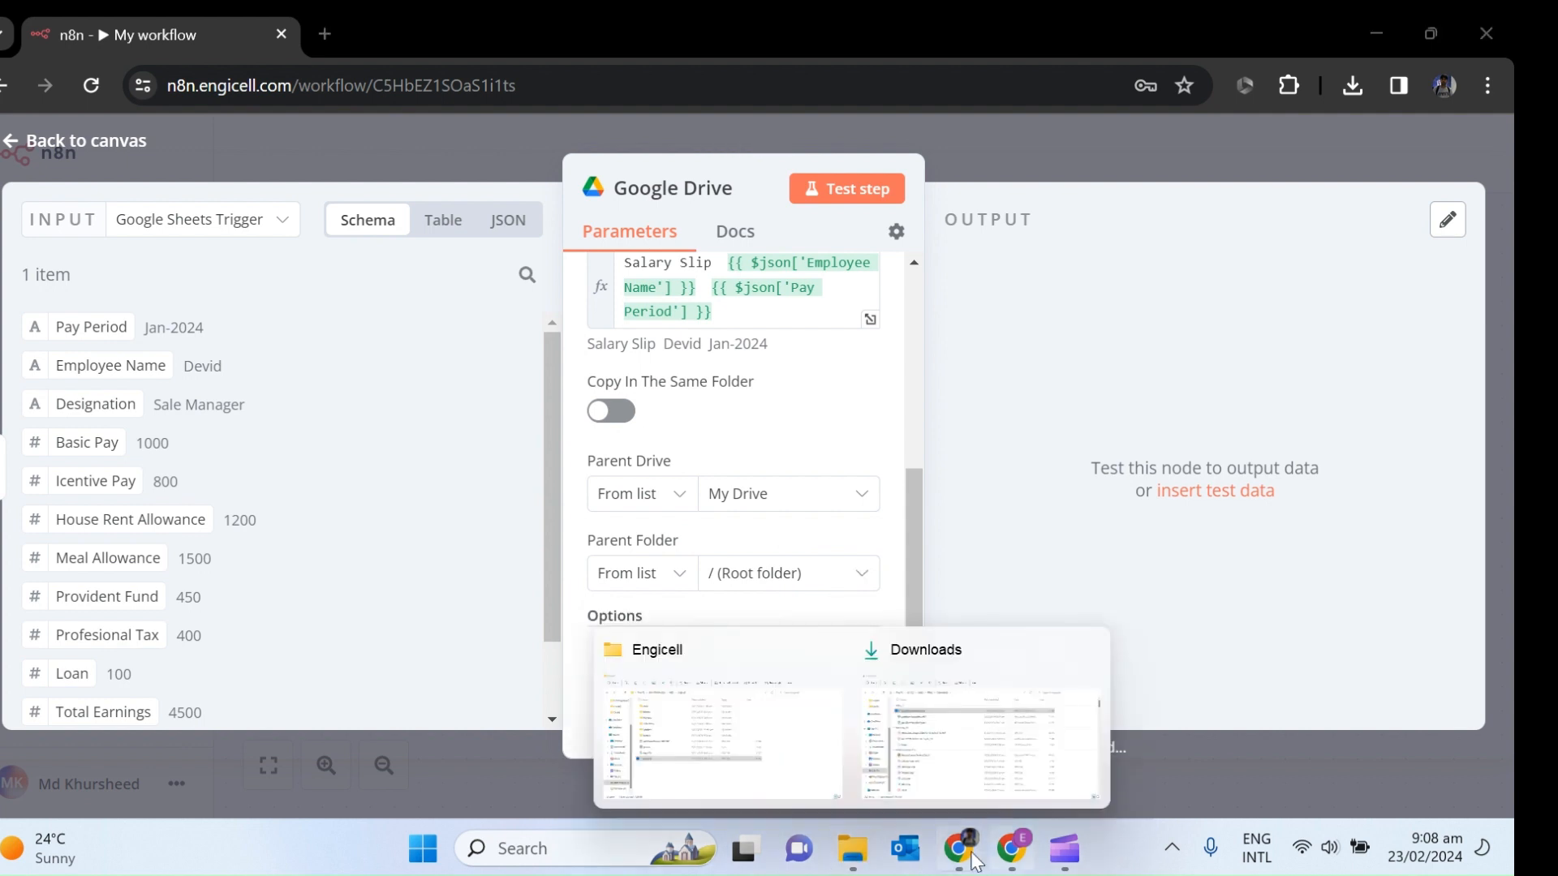
left_click(1012, 849)
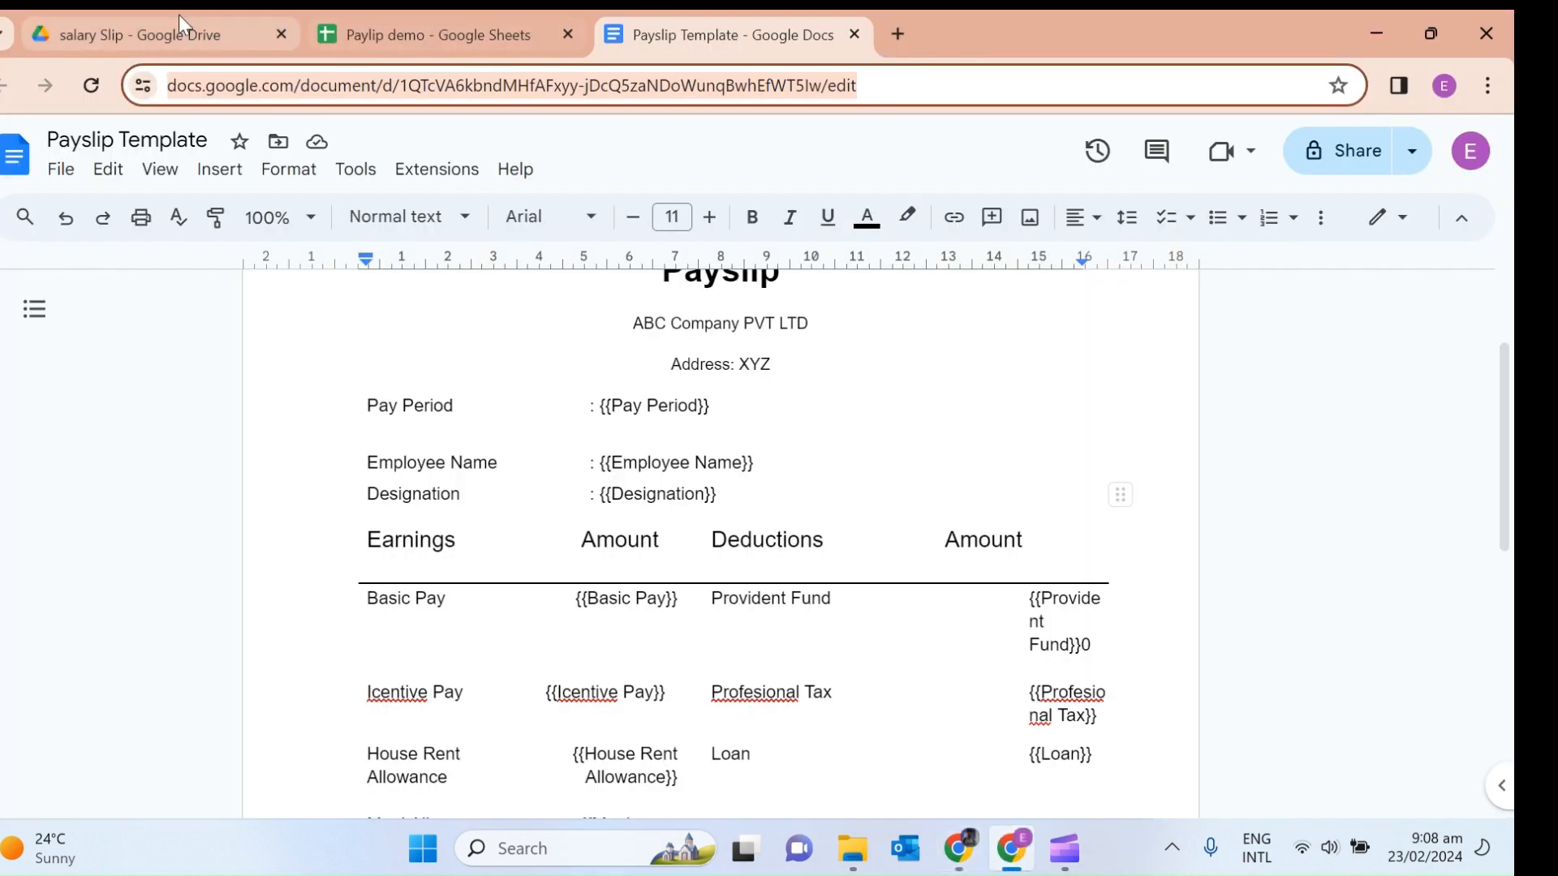
left_click(146, 34)
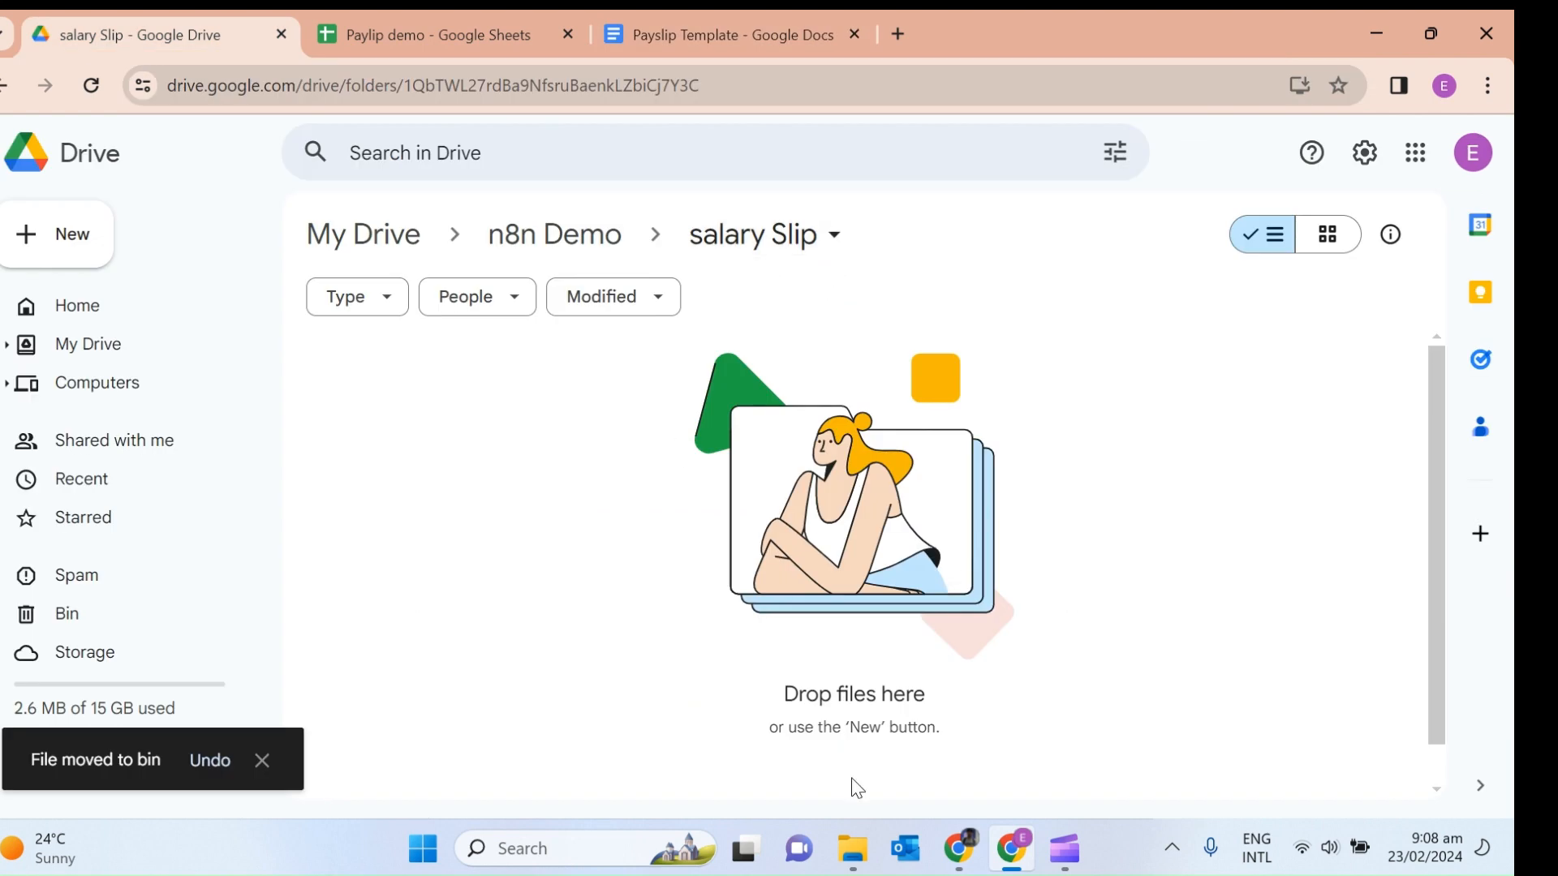
left_click(958, 859)
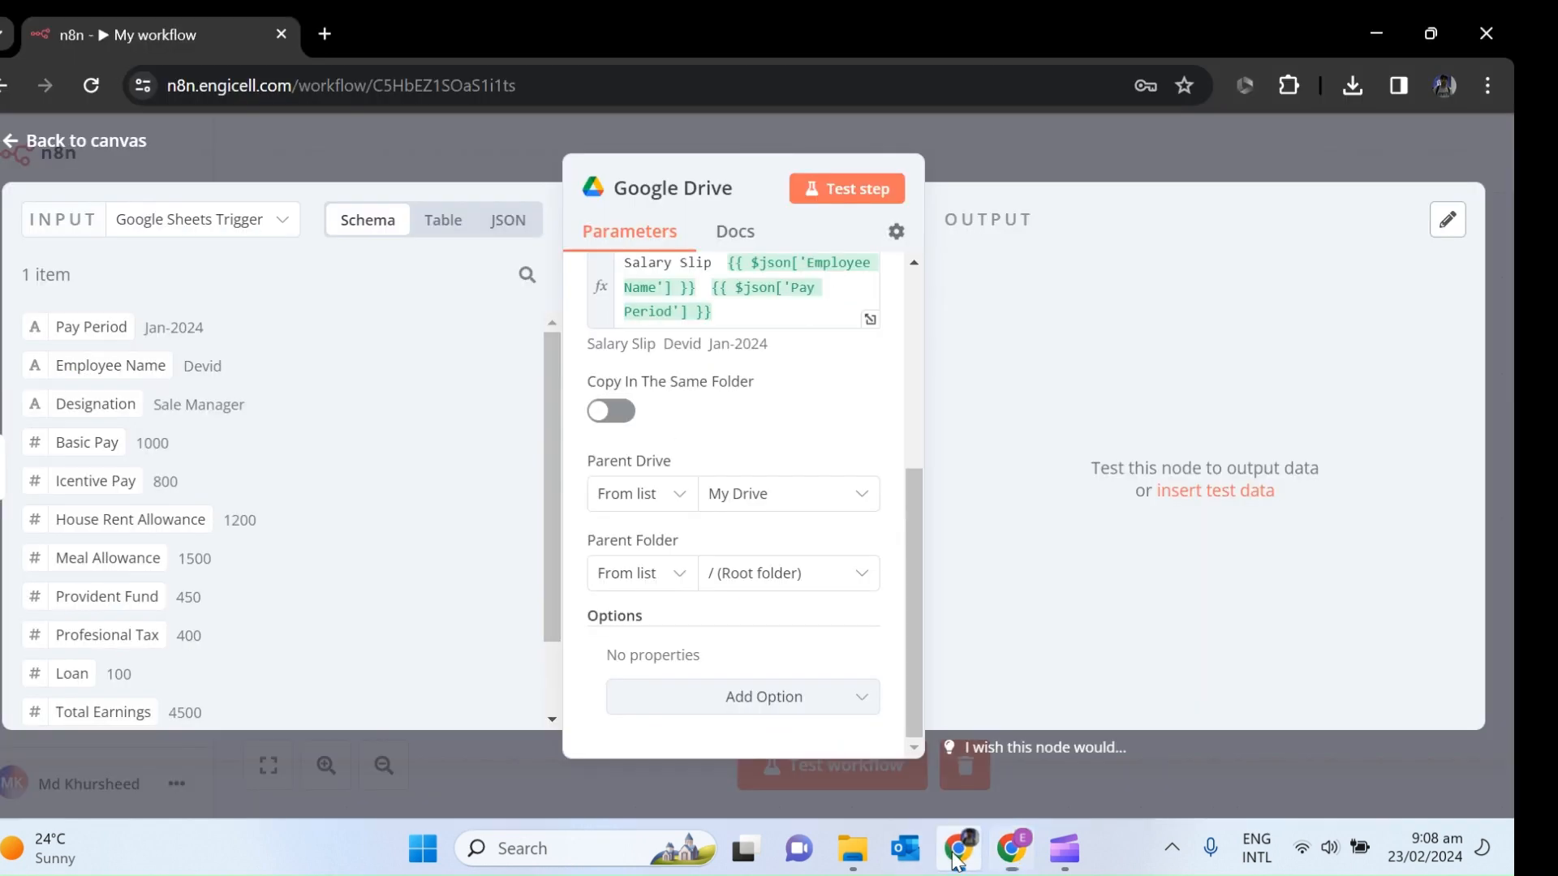
Set the Parent Folder to salary Slip and test the Drive copy step.
left_click(821, 578)
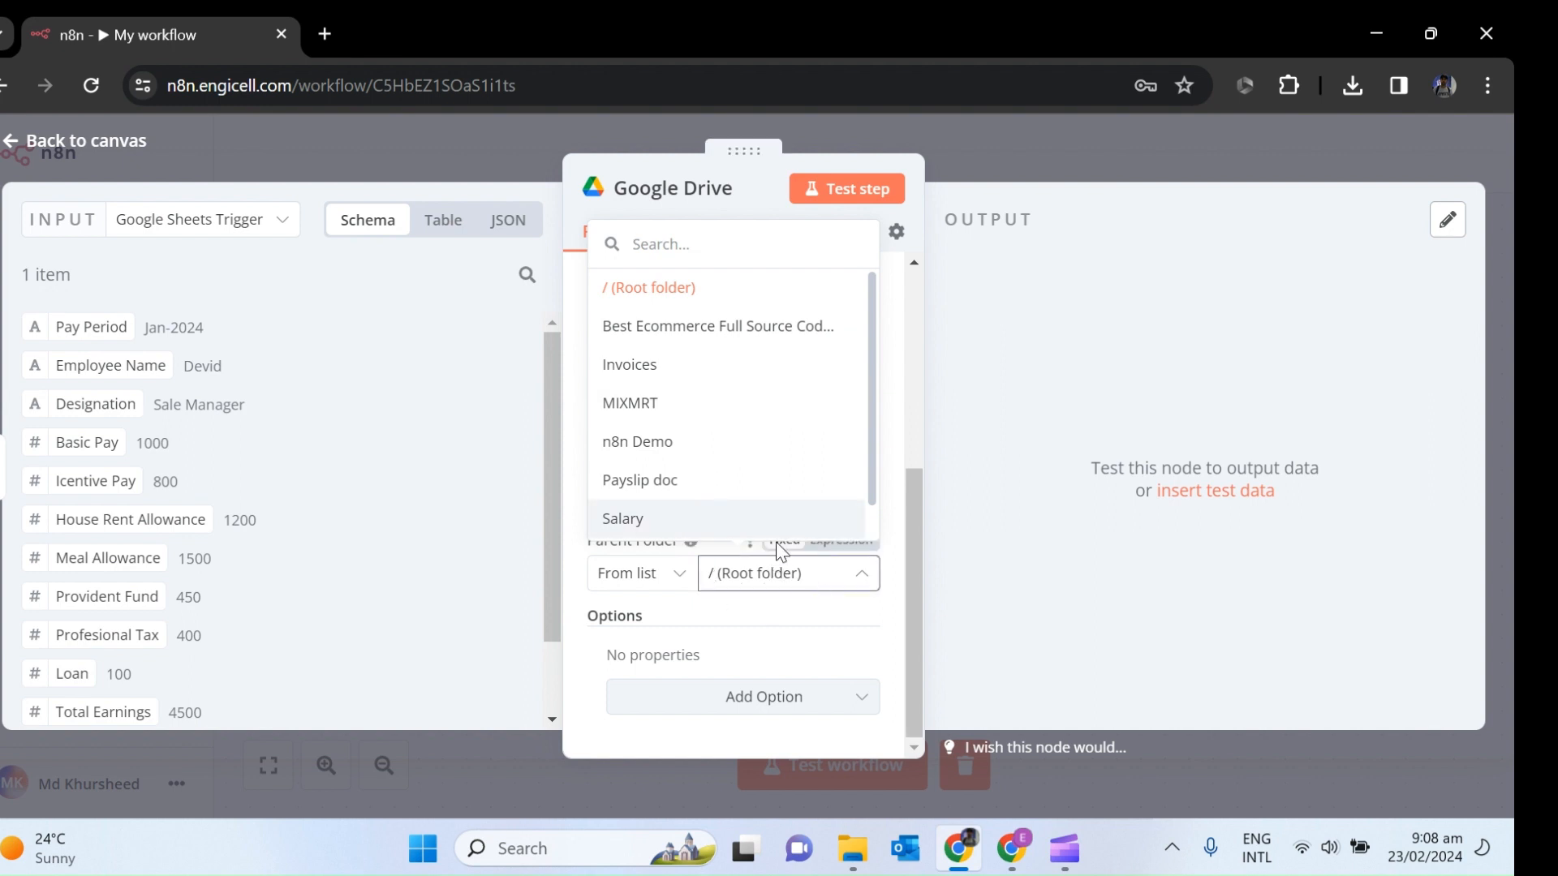
left_click(680, 448)
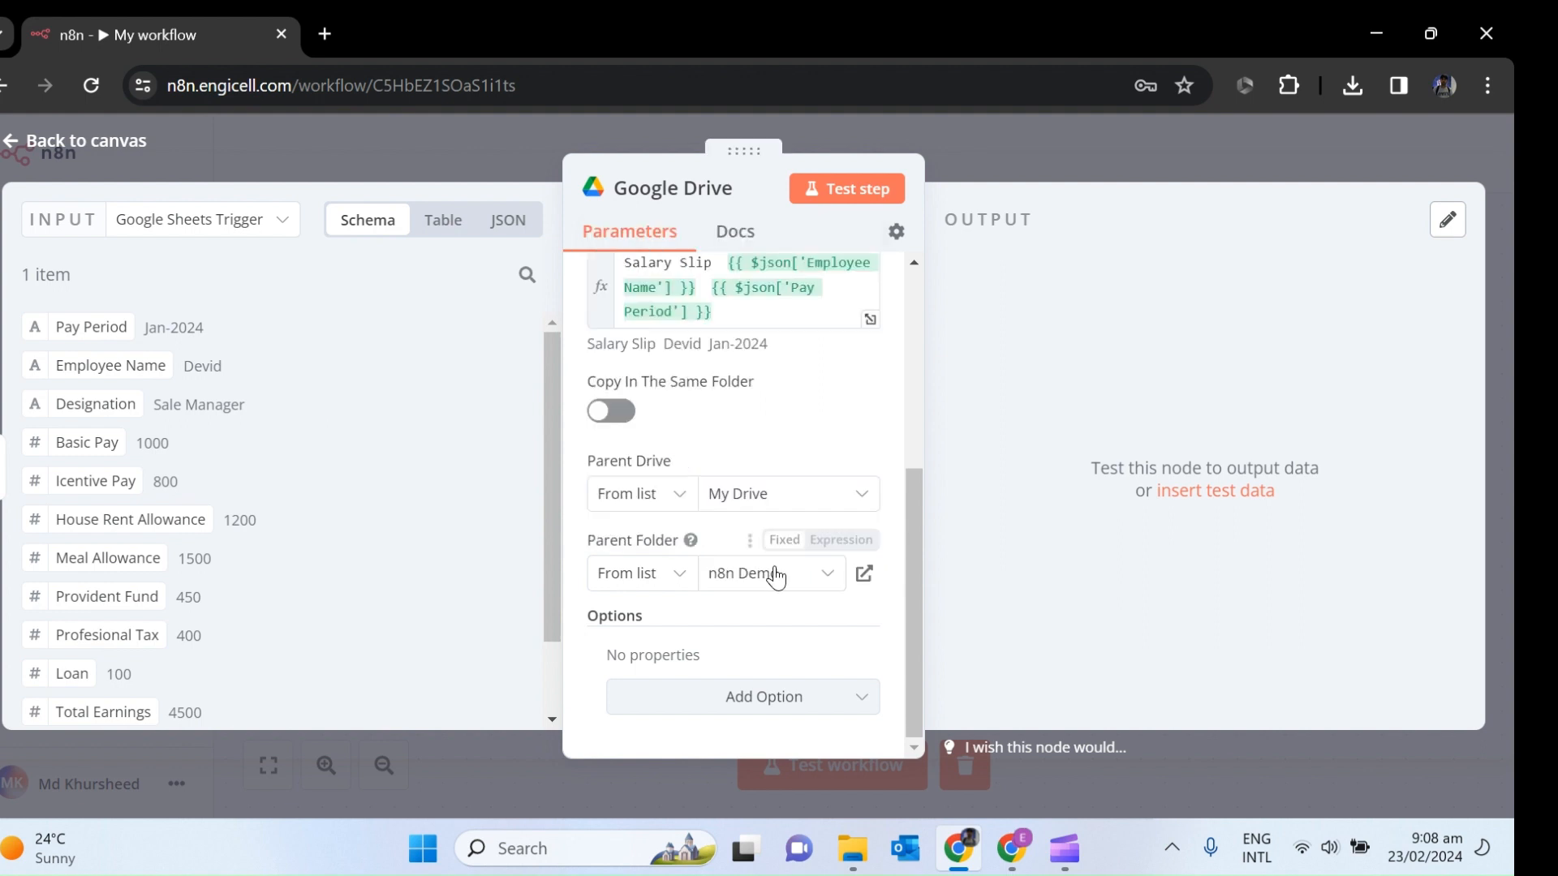
left_click(816, 584)
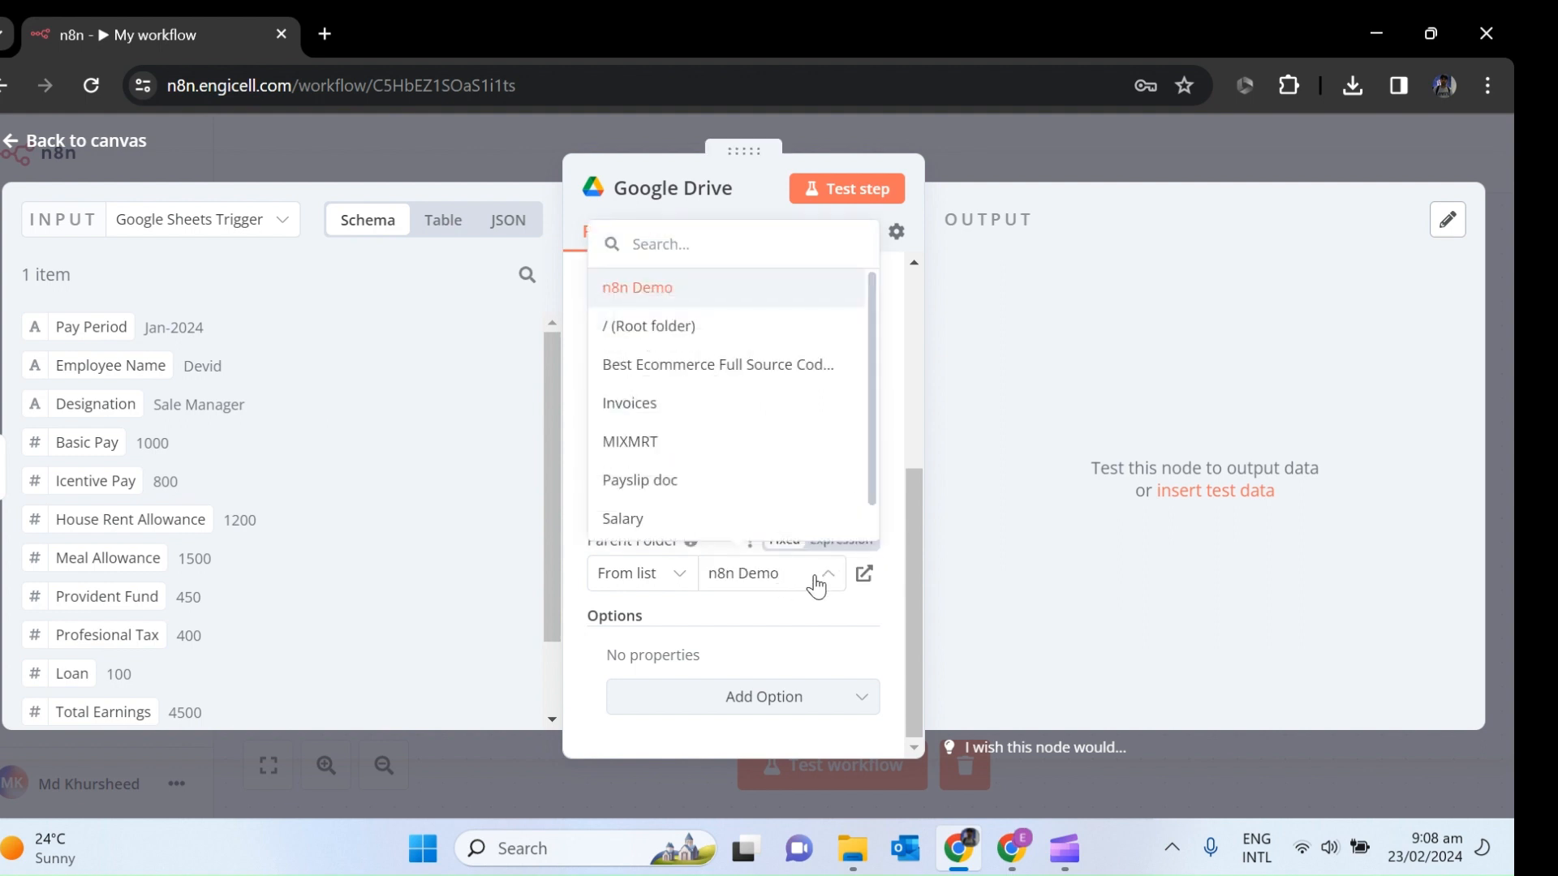
left_click_drag(870, 471, 870, 513)
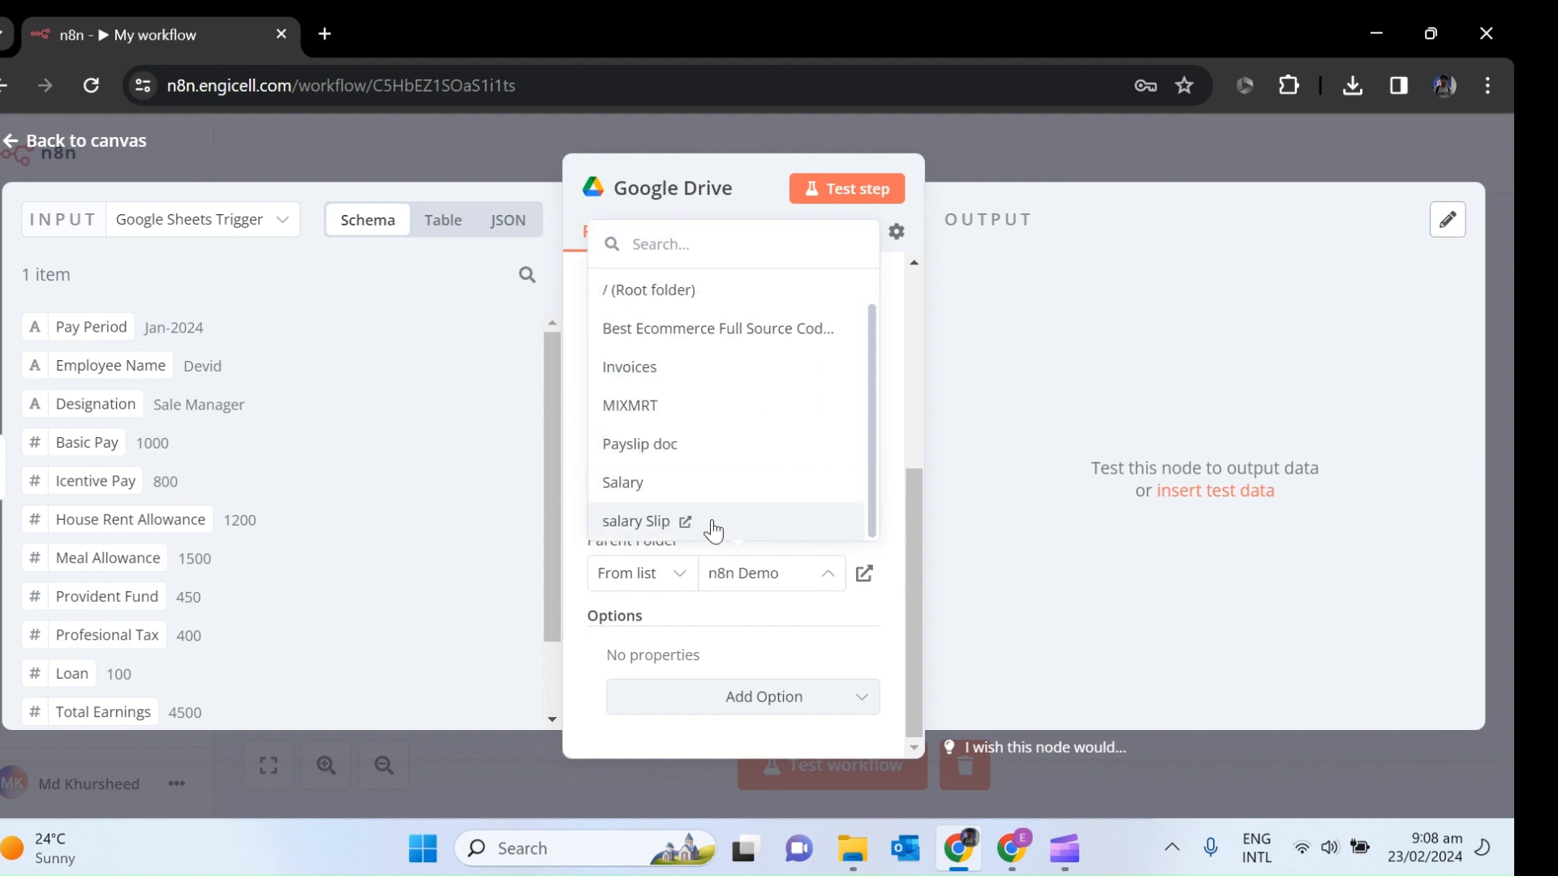
left_click(652, 521)
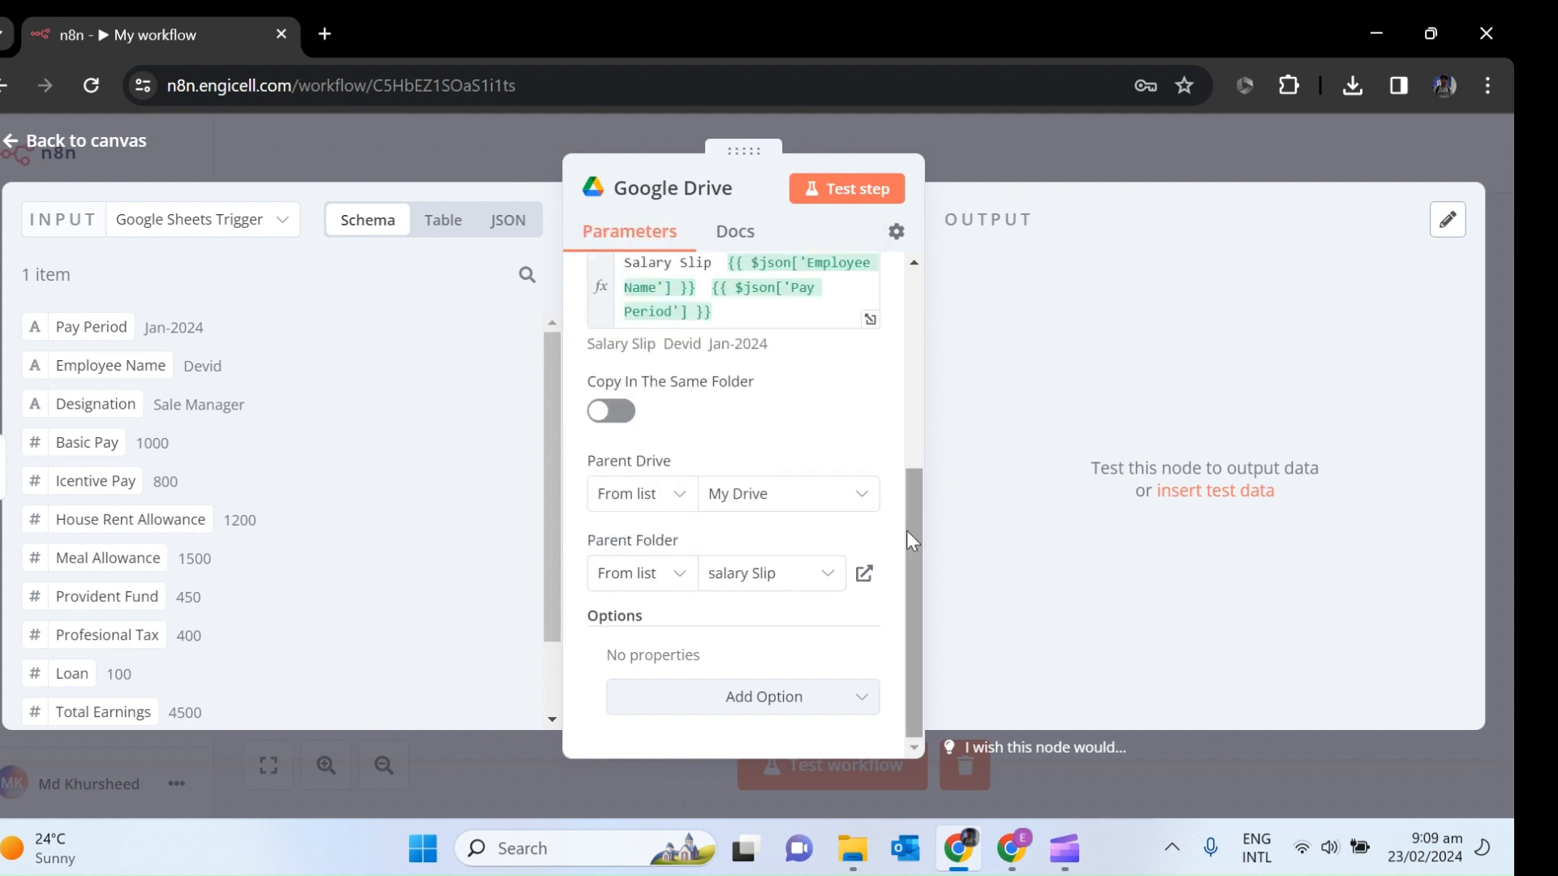
scroll(907, 531, "up", 5)
left_click(835, 203)
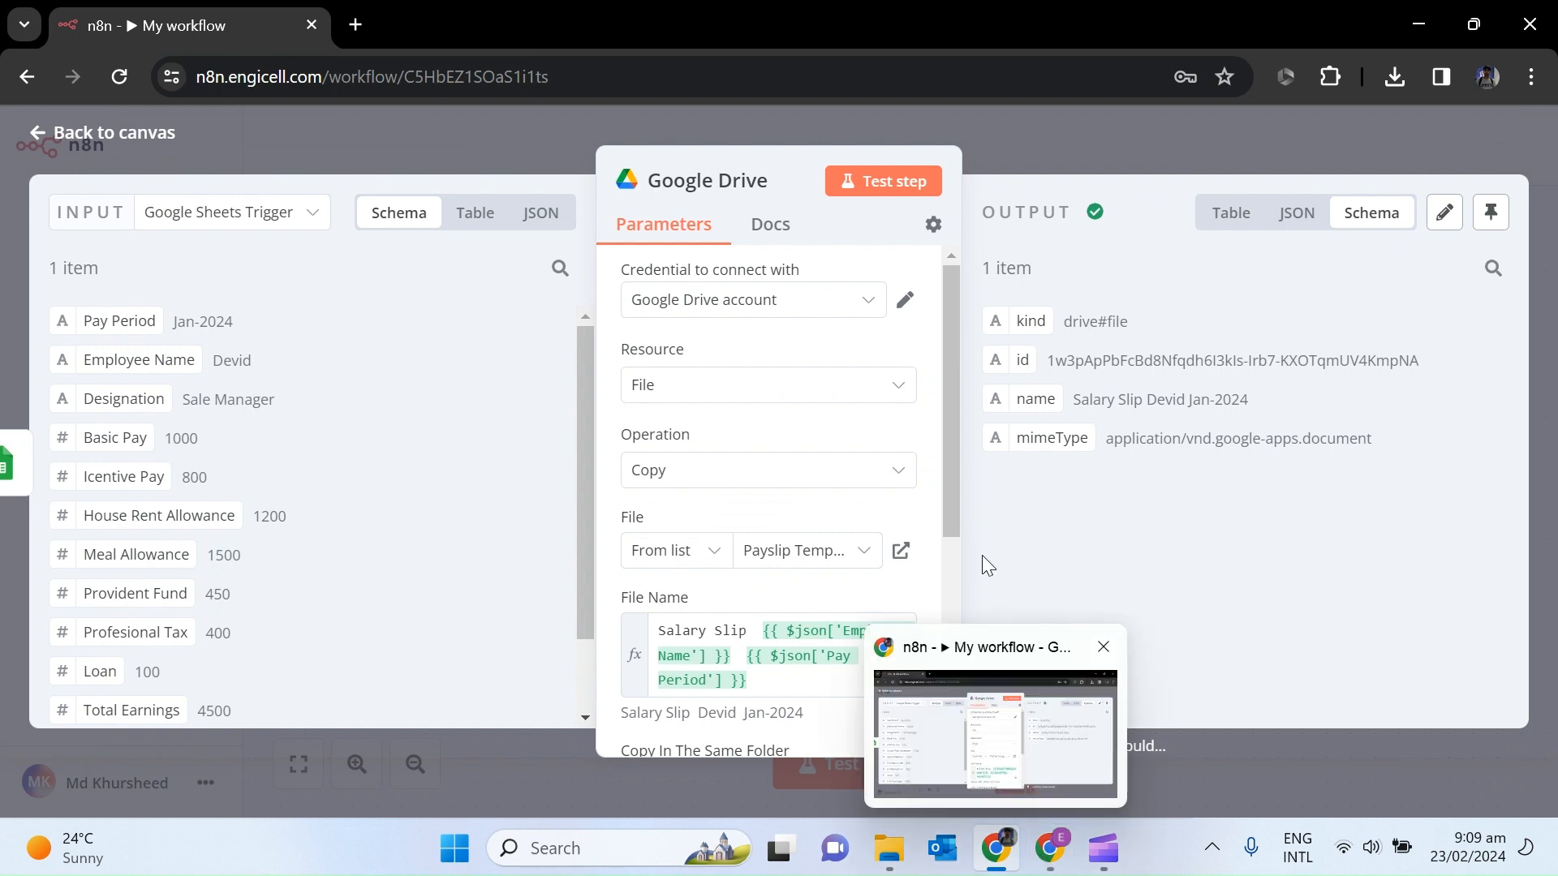
Open the newly created salary slip document from the salary Slip folder in Google Drive.
left_click(1049, 848)
double_click(576, 417)
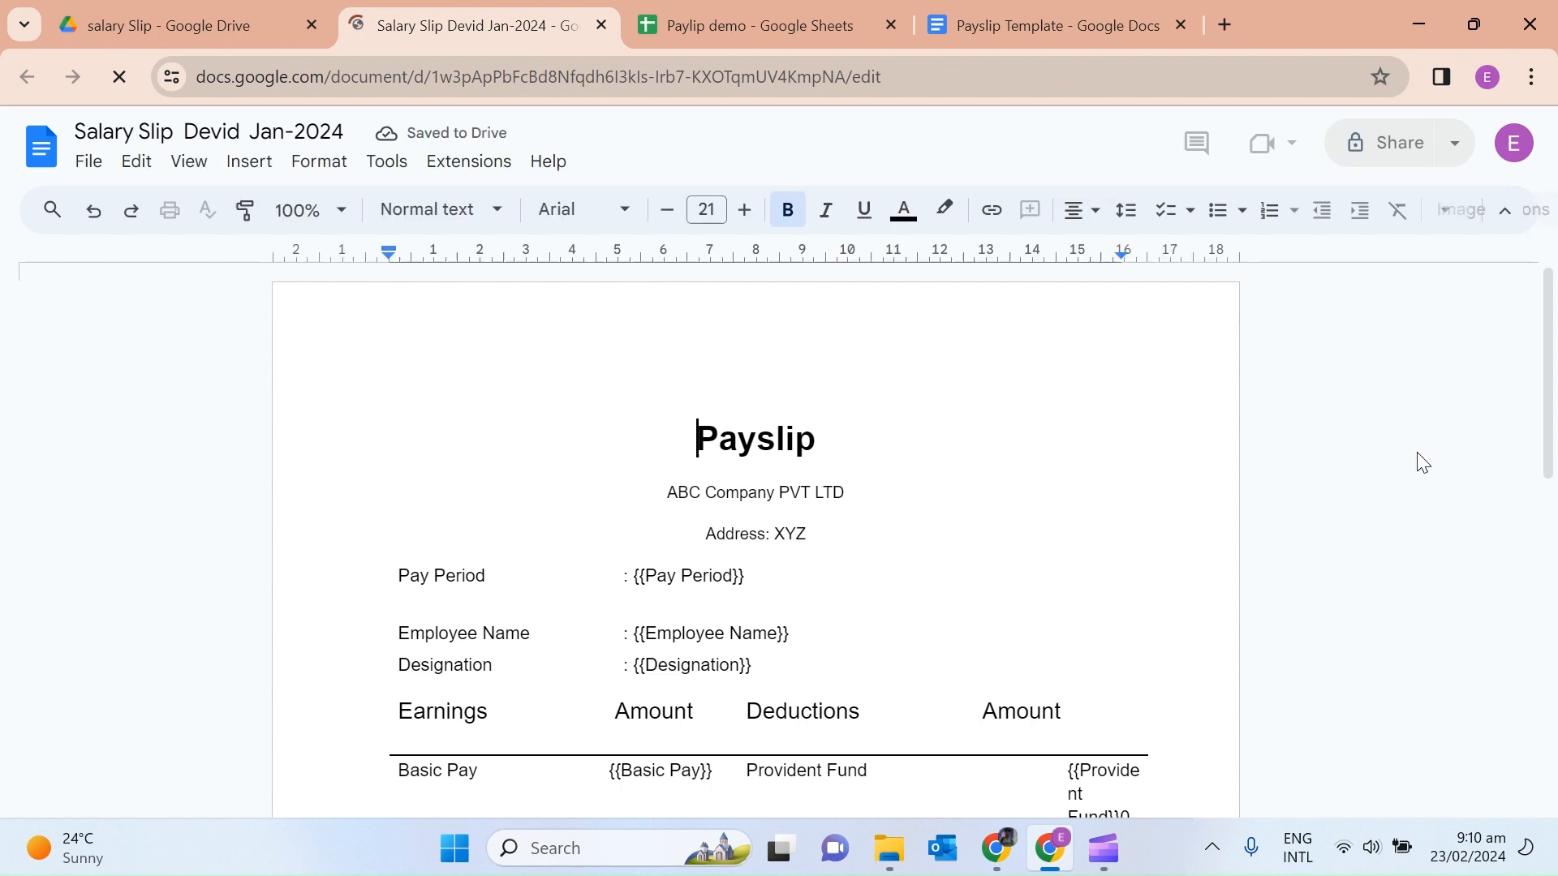
left_click_drag(1549, 357, 1552, 503)
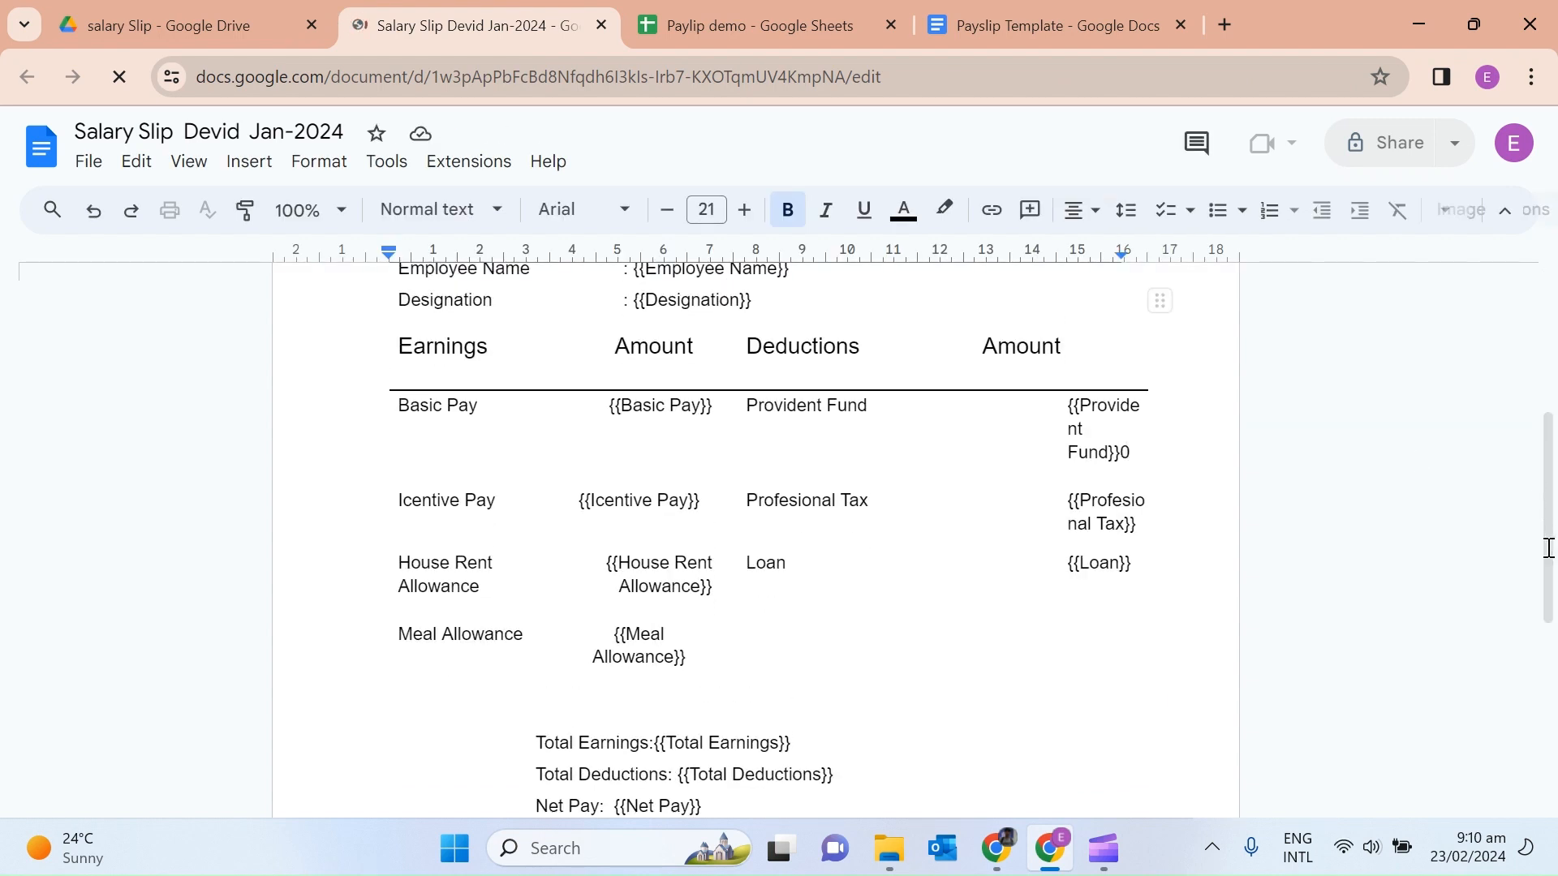
left_click(602, 25)
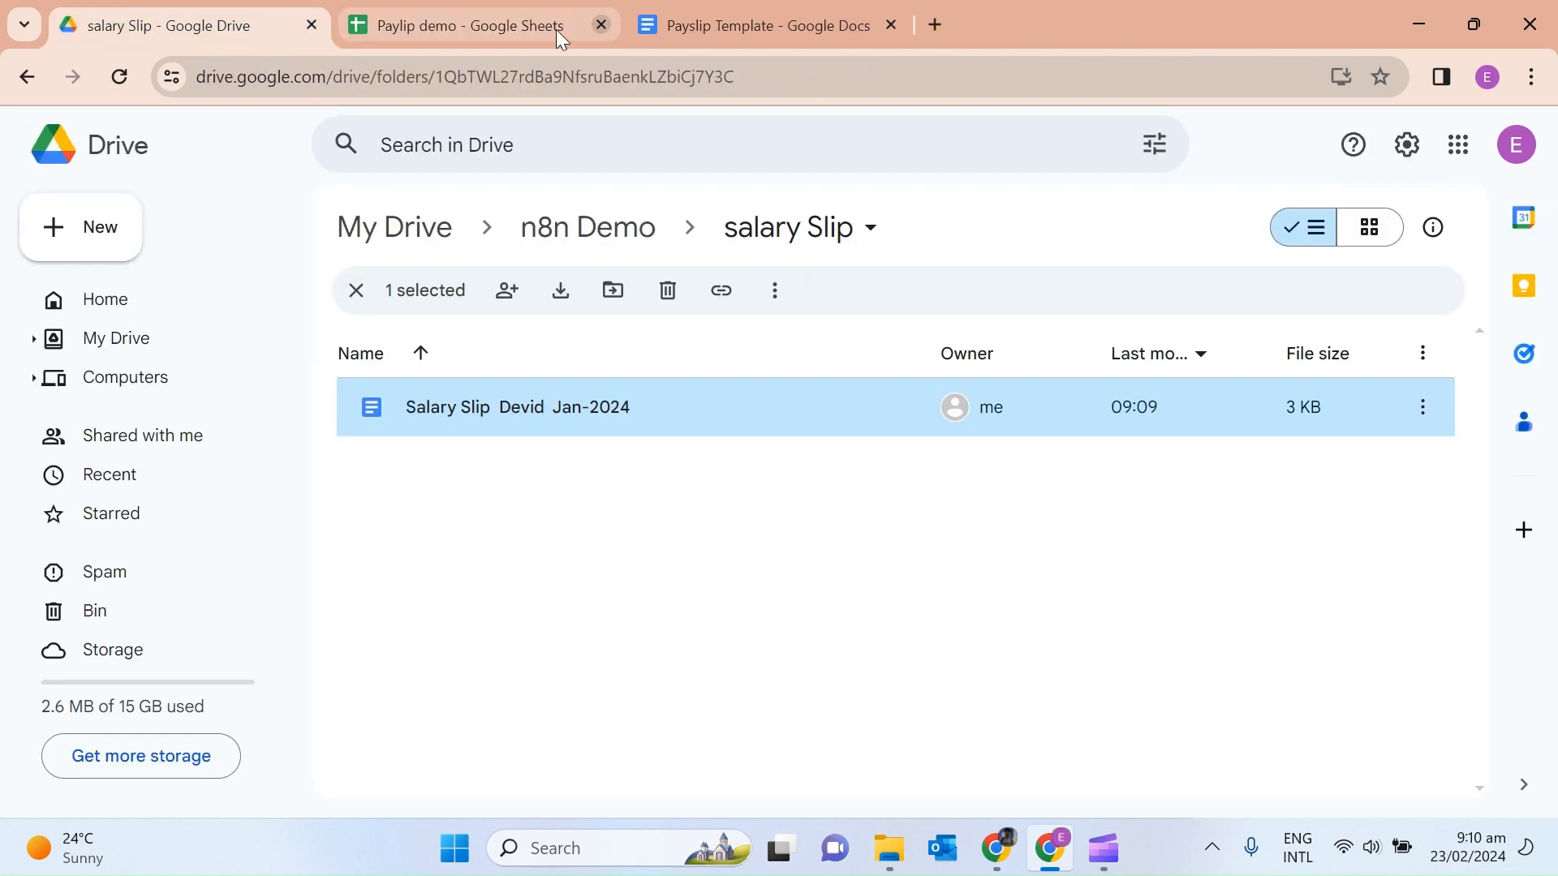
Add a Google Docs 'Update a document' node after the Google Drive node and open its settings.
left_click(1000, 850)
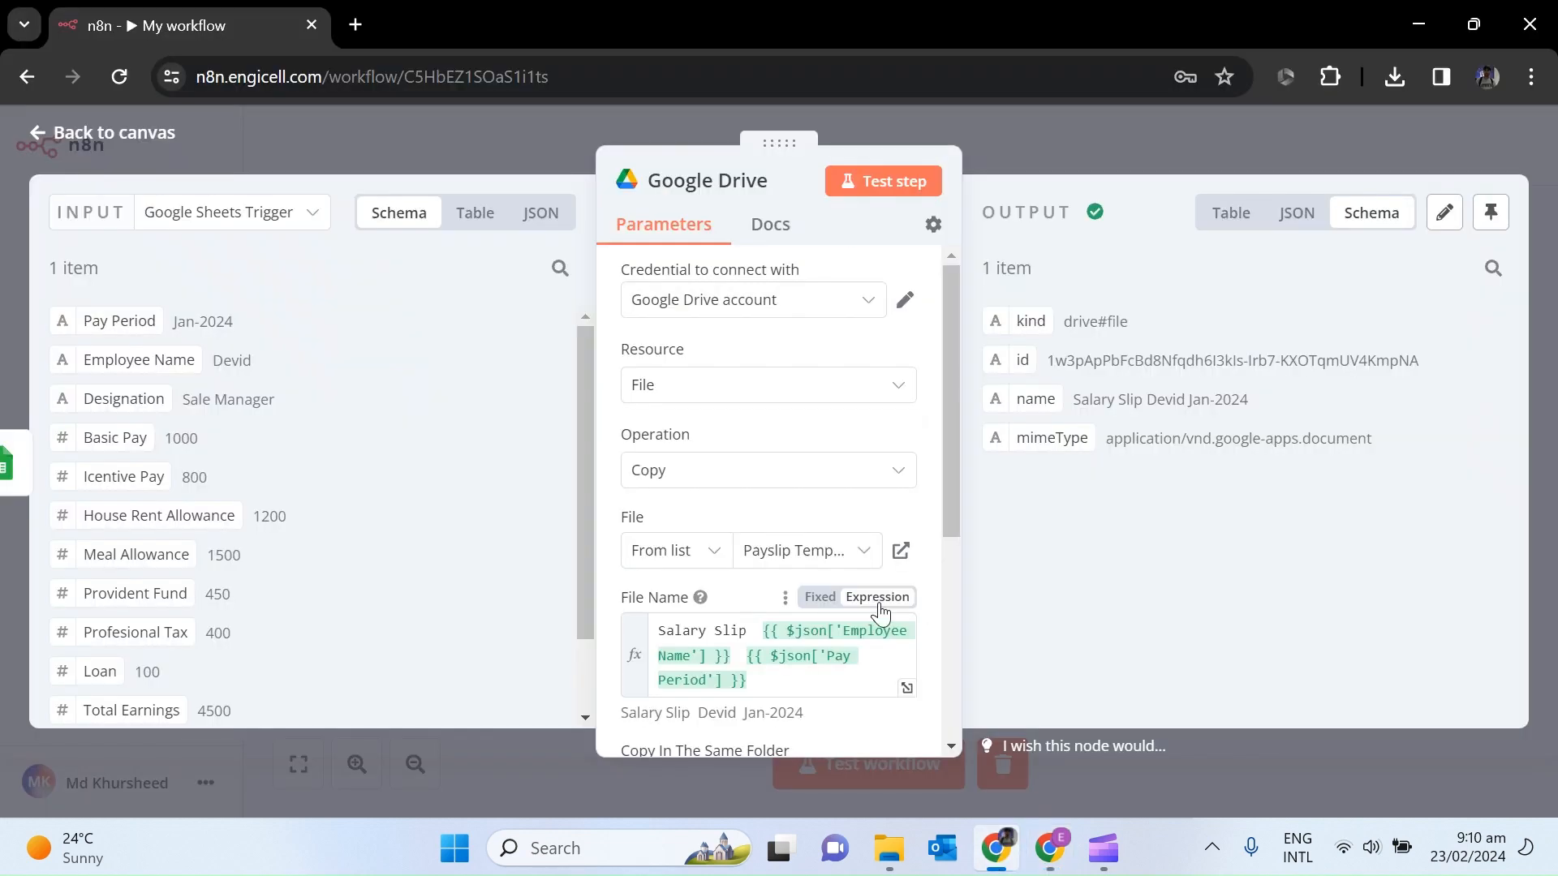
left_click(39, 138)
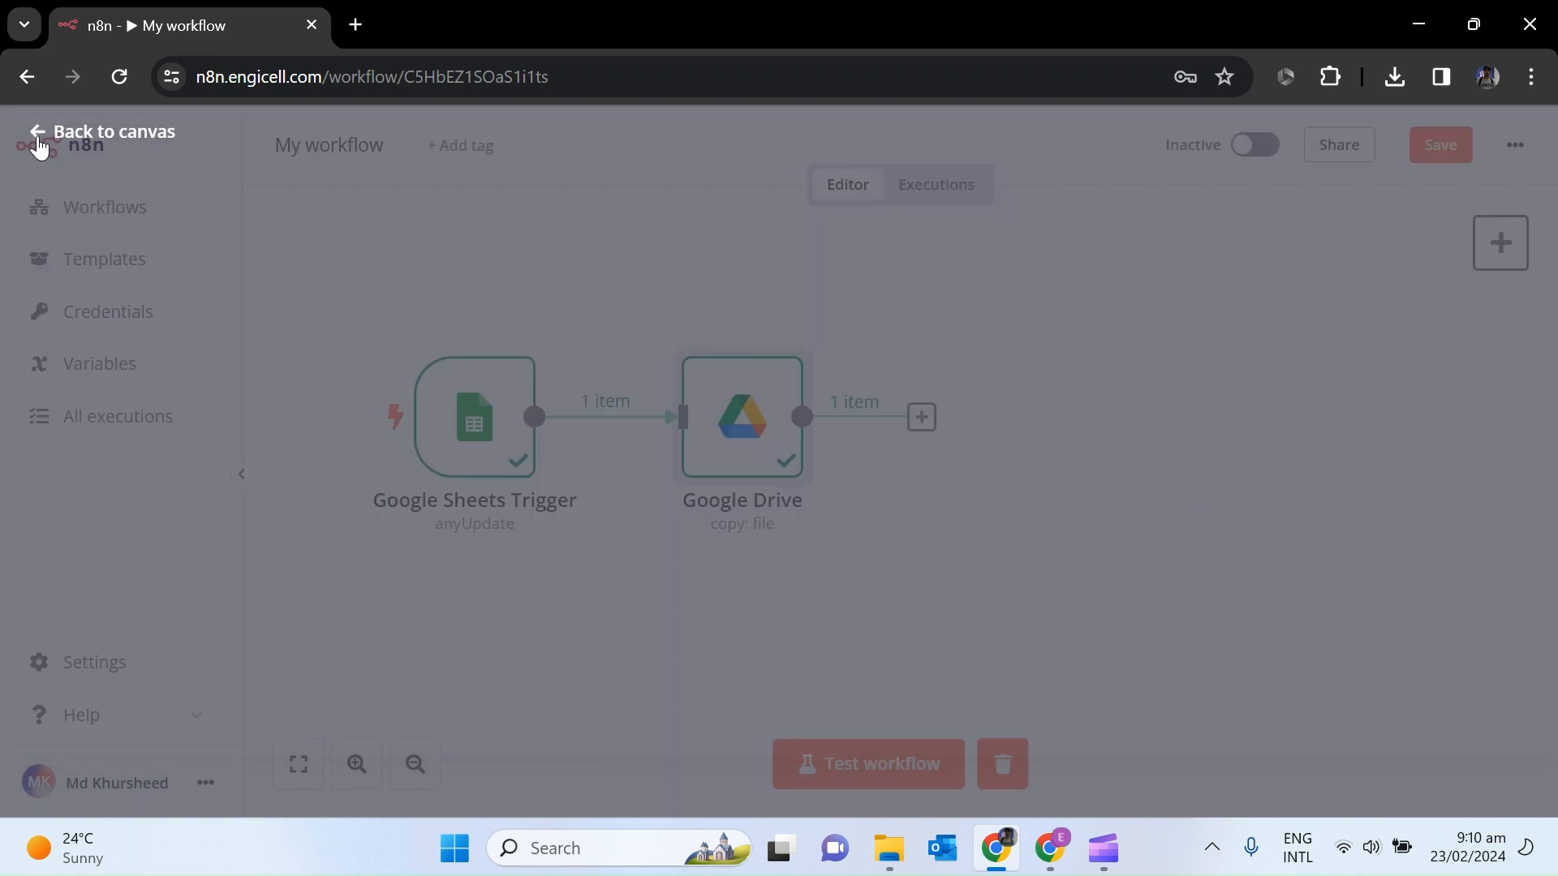
left_click(921, 419)
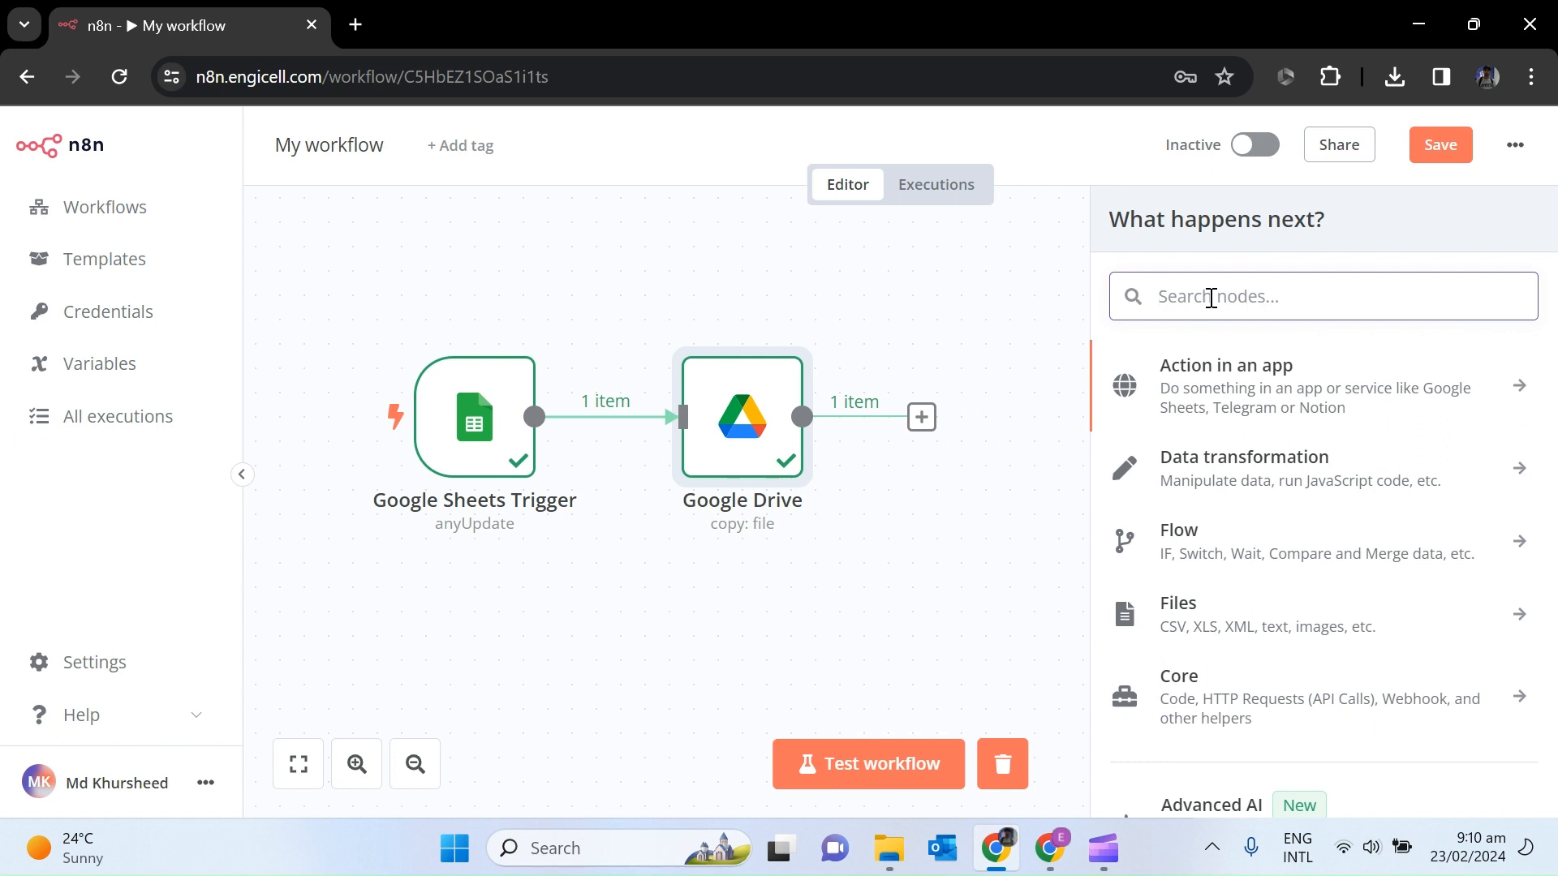
type("google")
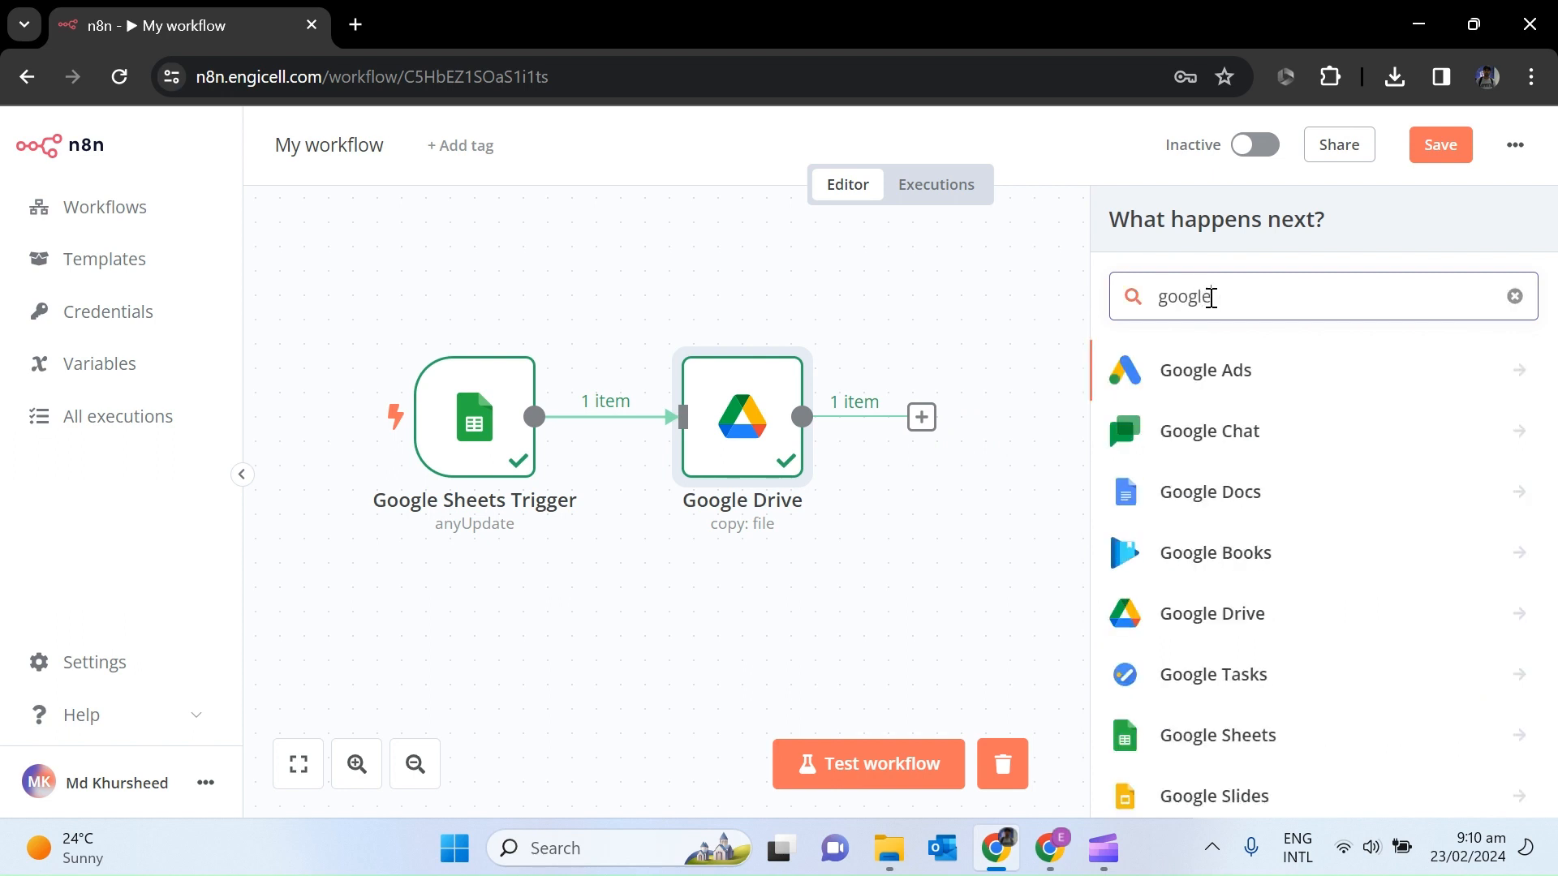
left_click(1253, 495)
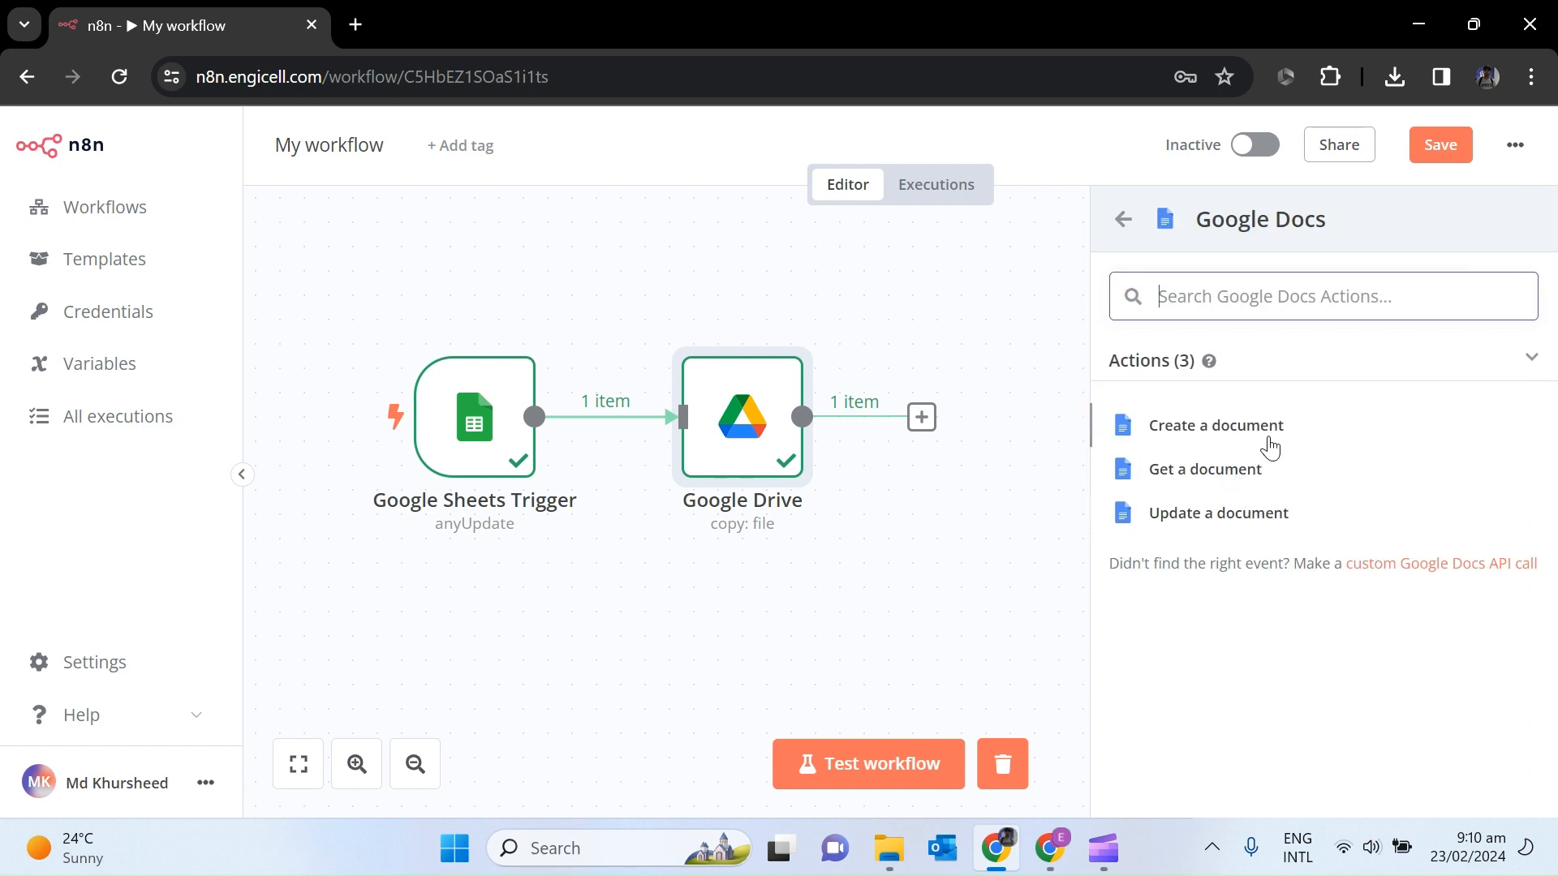
left_click(1269, 519)
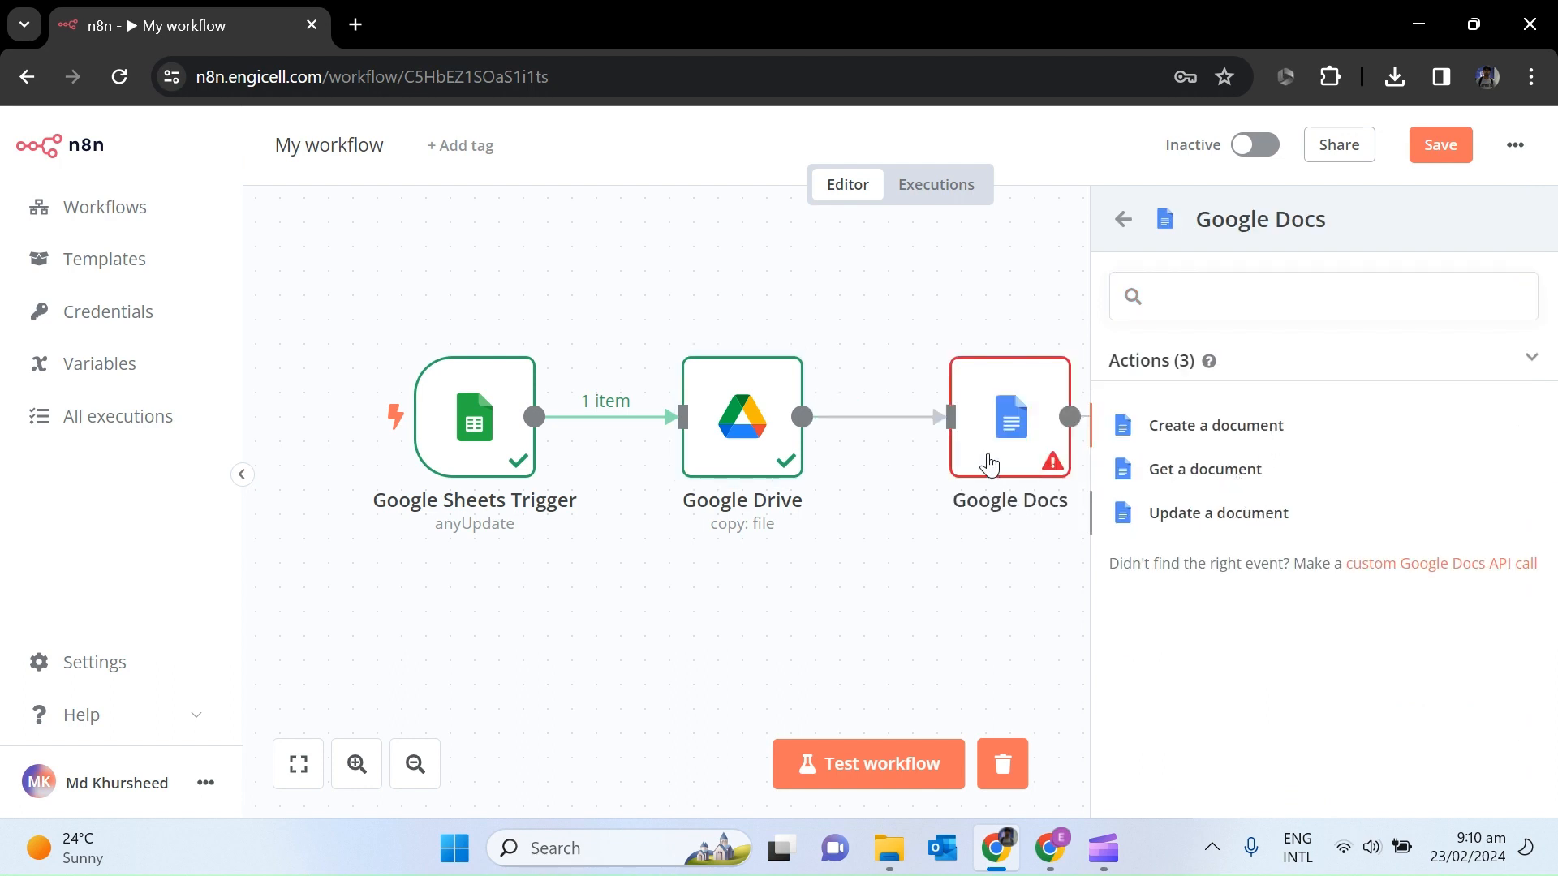
double_click(990, 426)
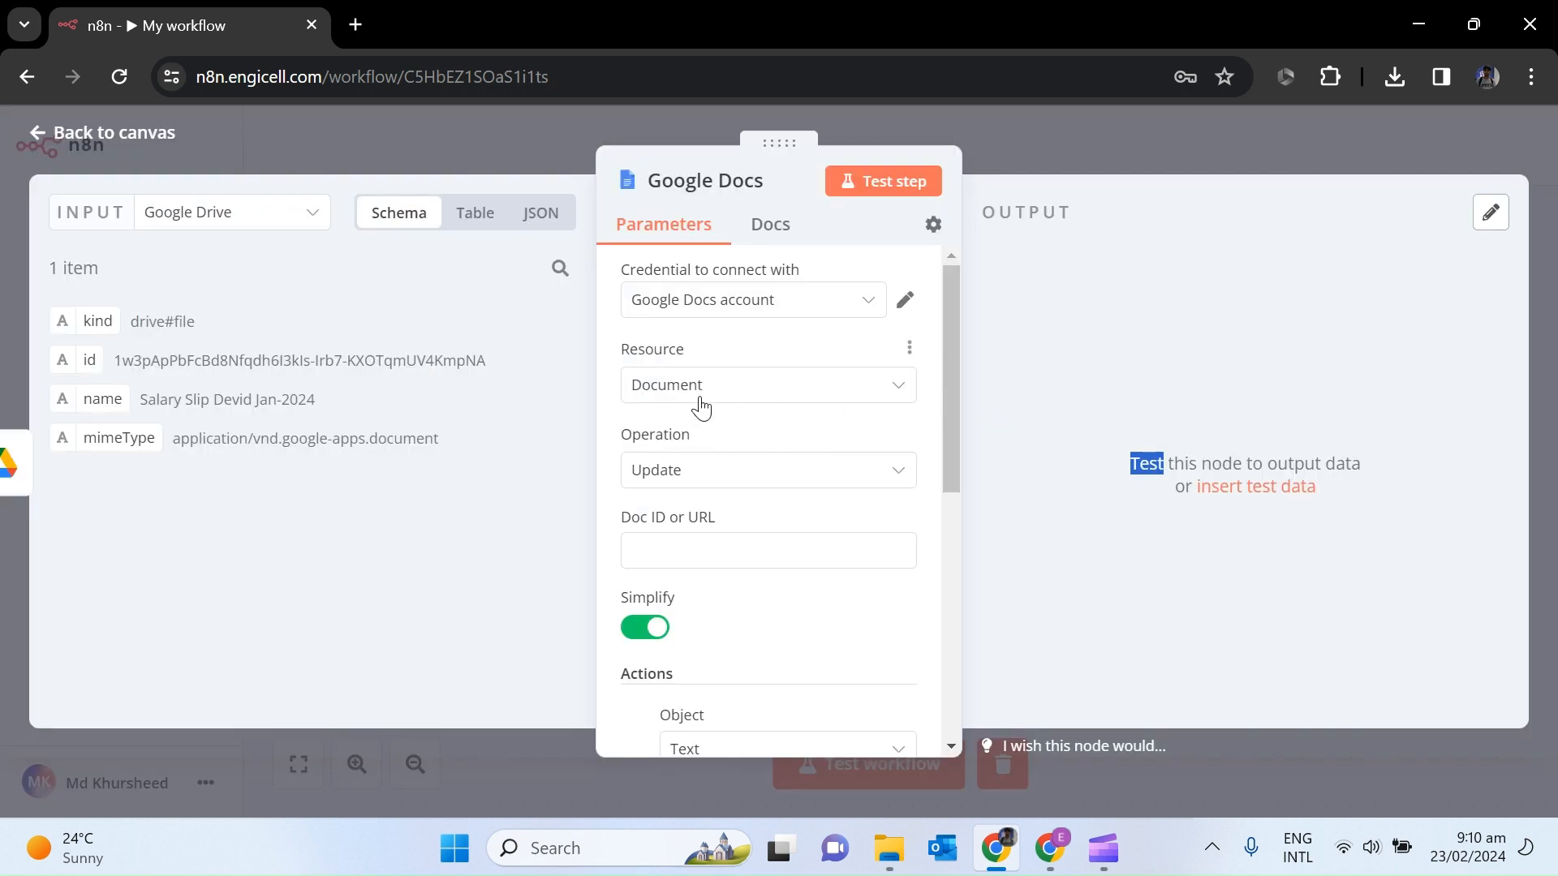
Map the Drive copy's id field into the Google Docs Doc ID.
left_click(734, 545)
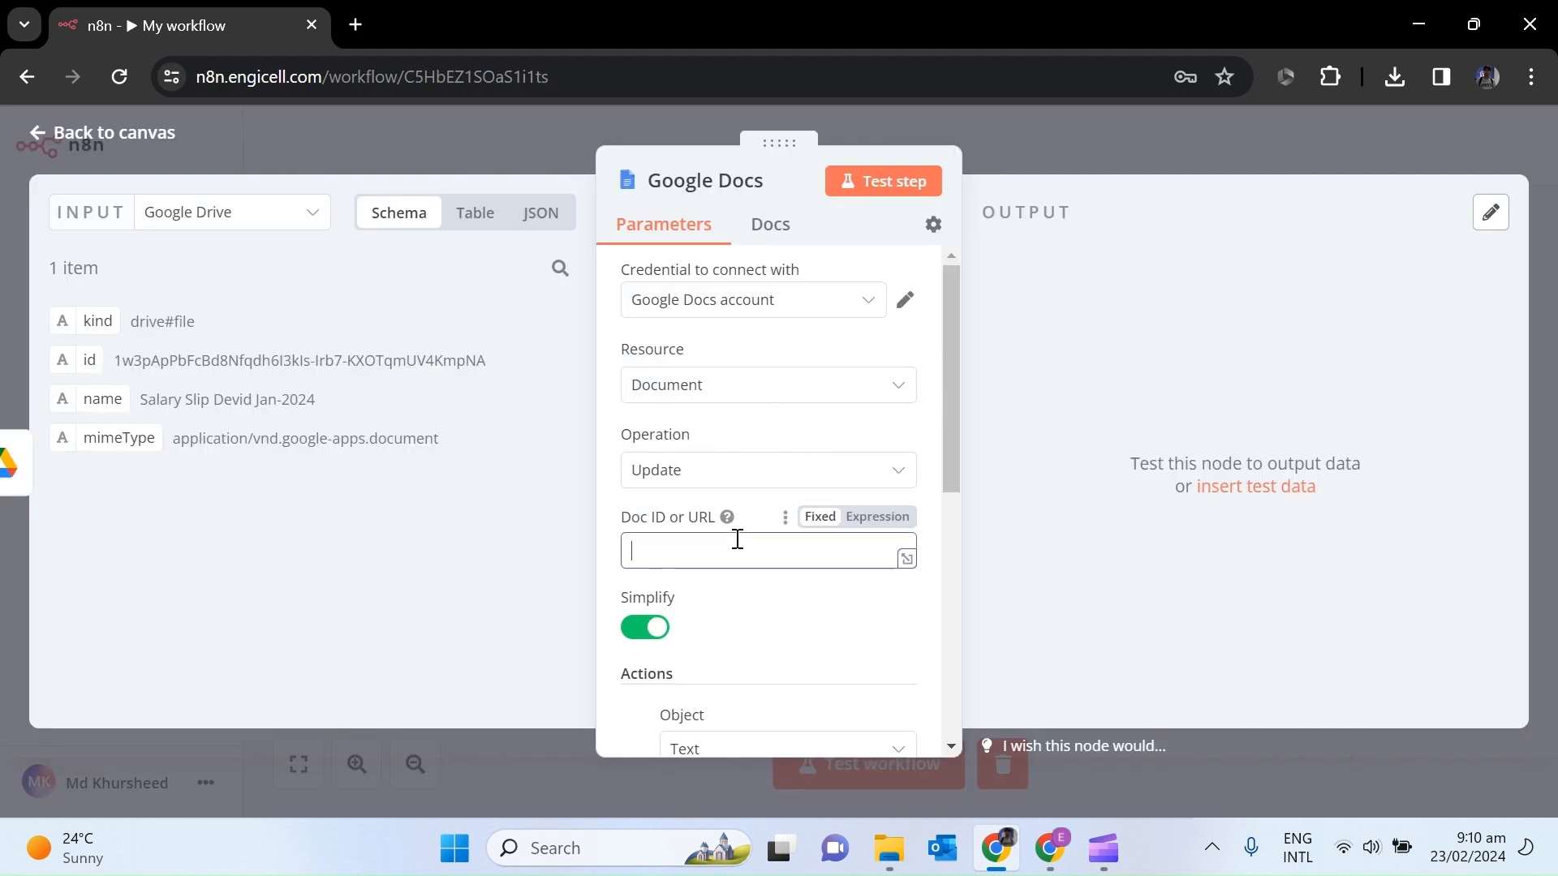
left_click_drag(84, 357, 692, 550)
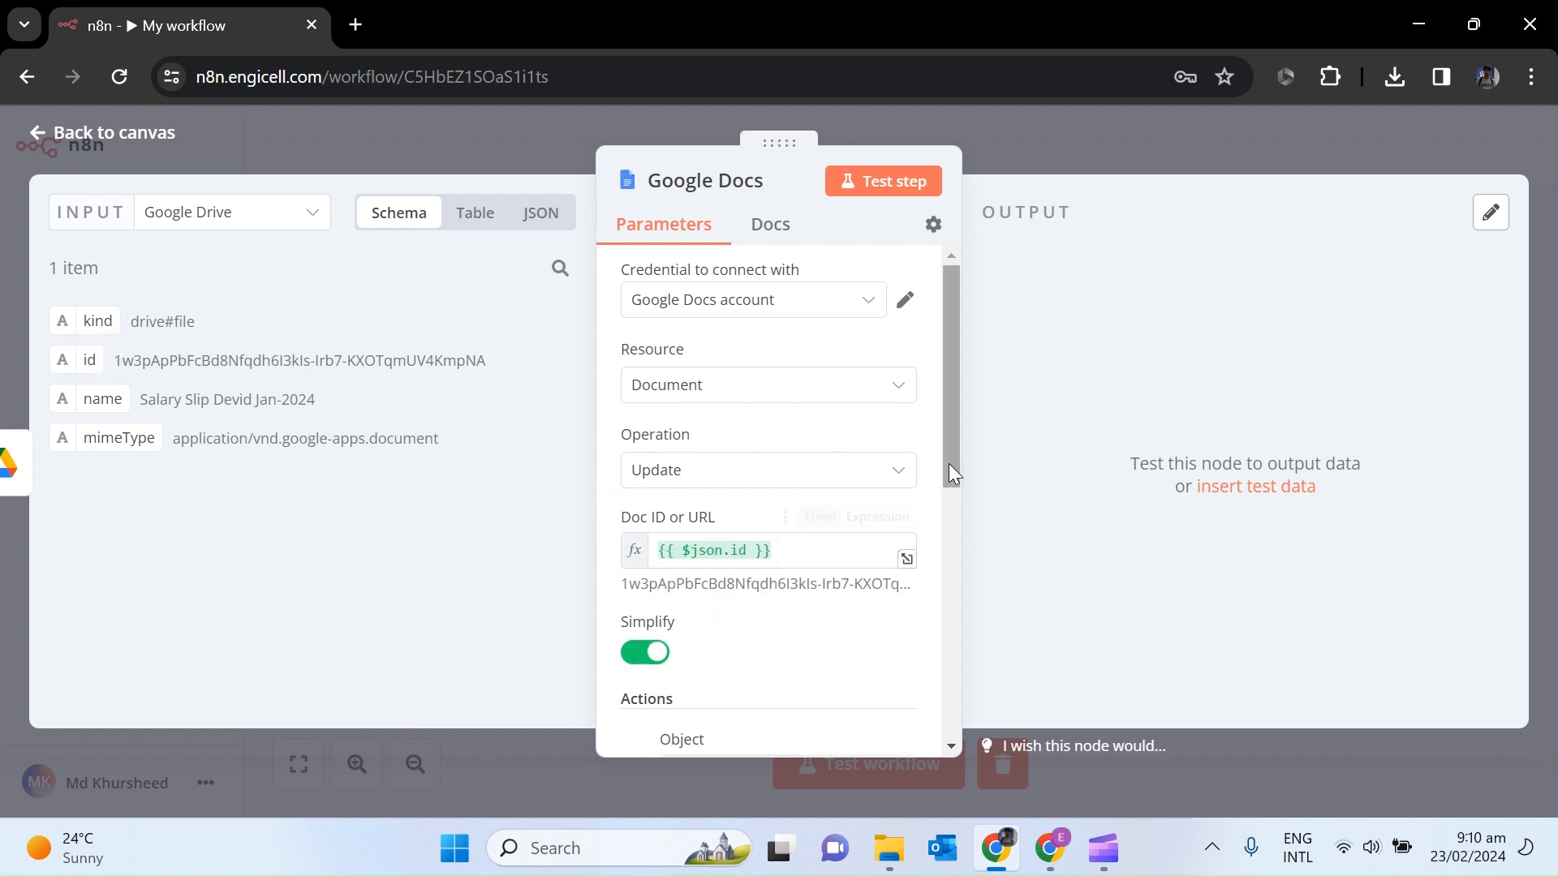
left_click_drag(948, 446, 947, 582)
Keep the Text object and Body segment, and set the action to Find and Replace Text.
left_click(824, 466)
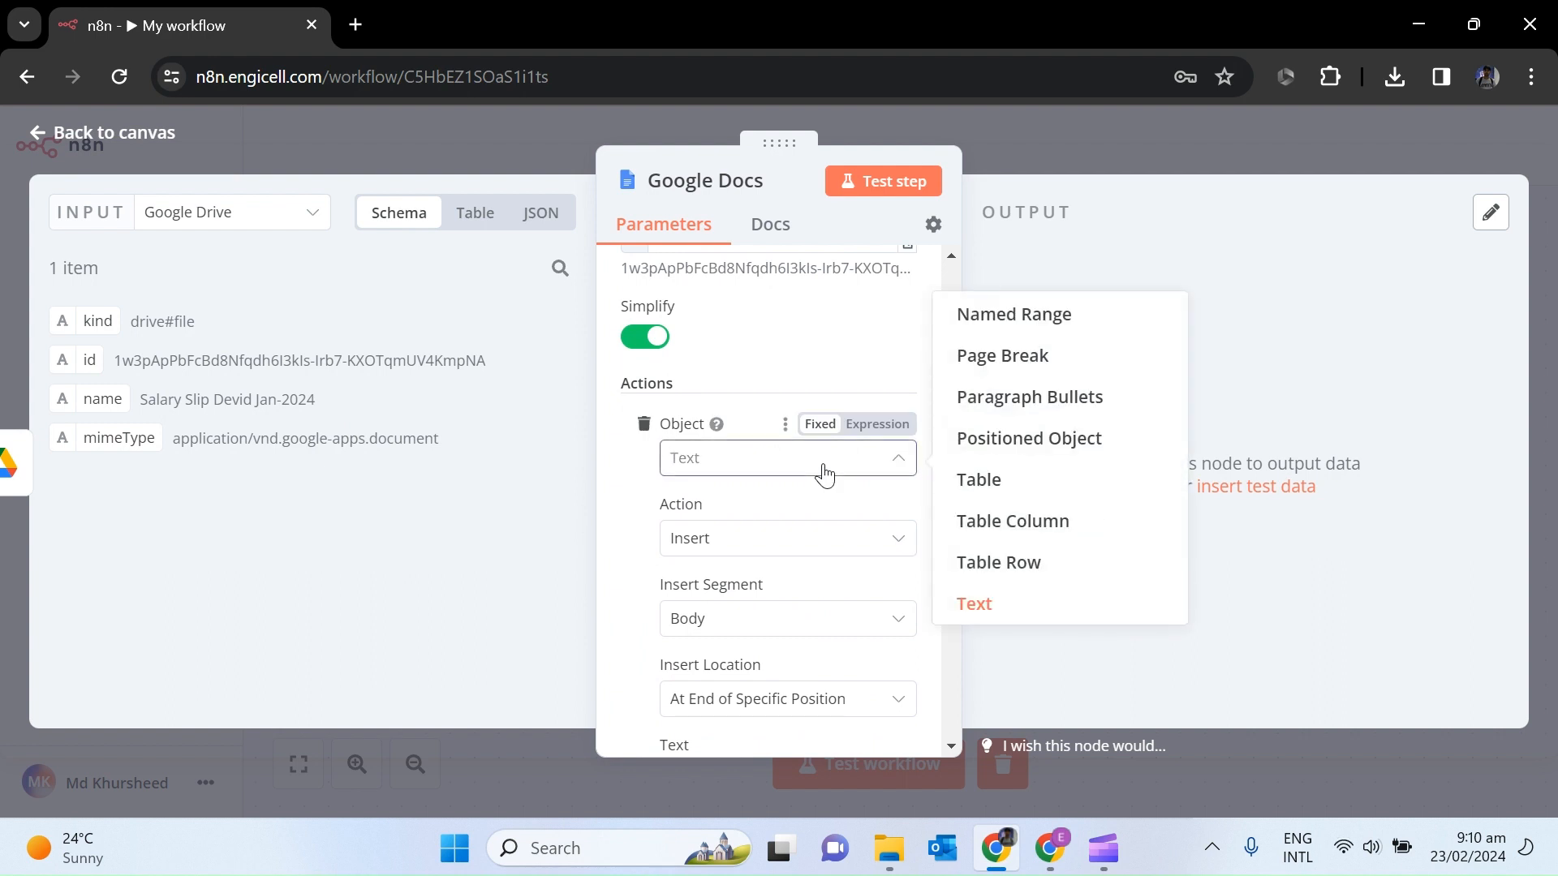
left_click(637, 507)
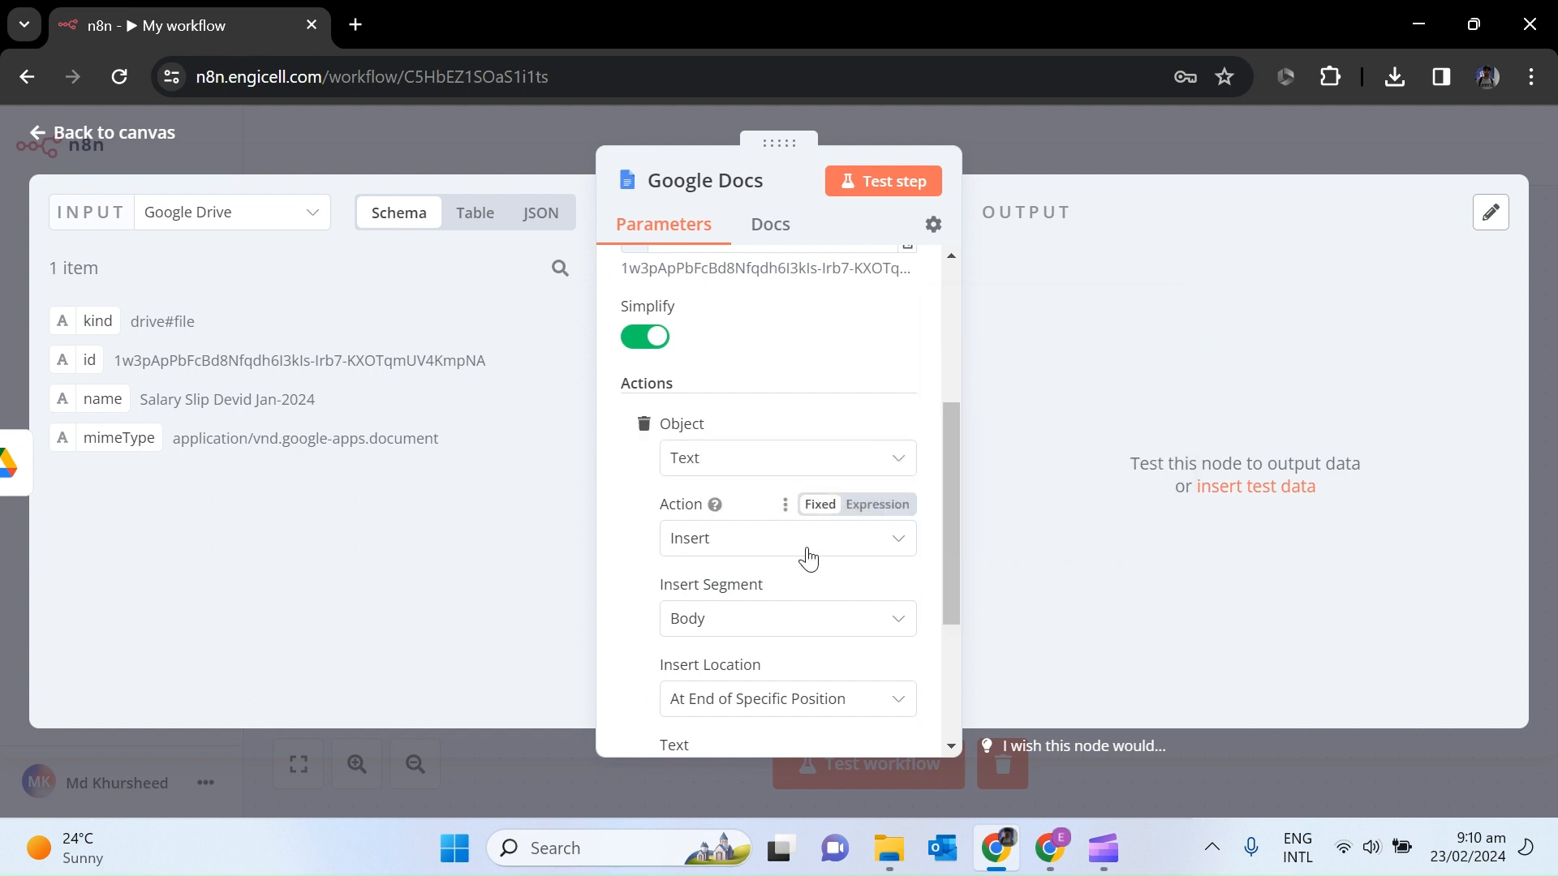
scroll(950, 552, "down", 1)
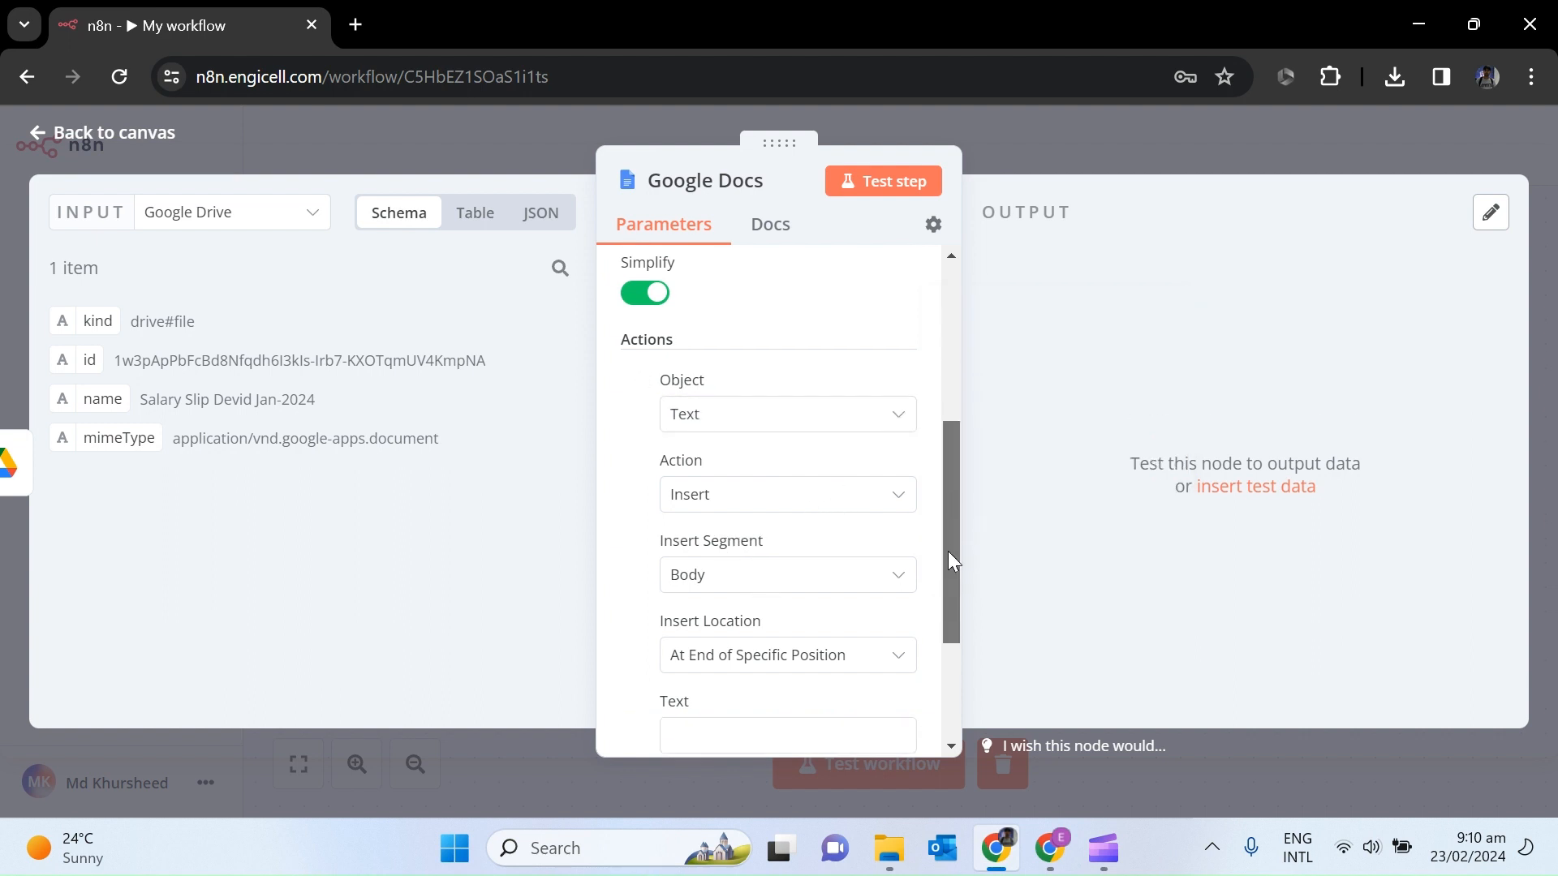
scroll(948, 552, "down", 2)
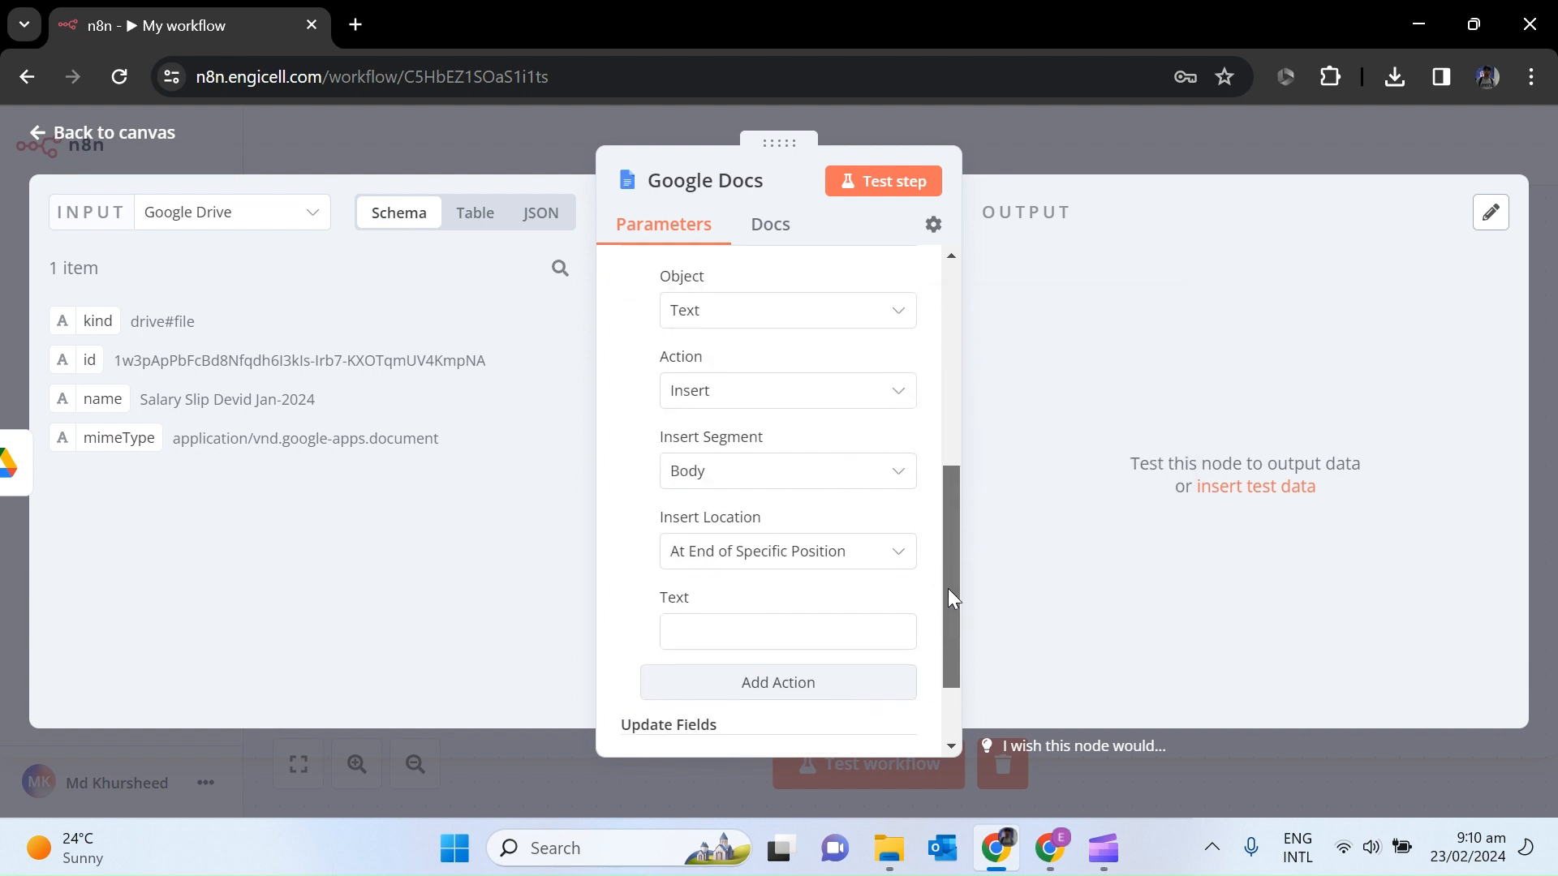
left_click(872, 487)
left_click(872, 487)
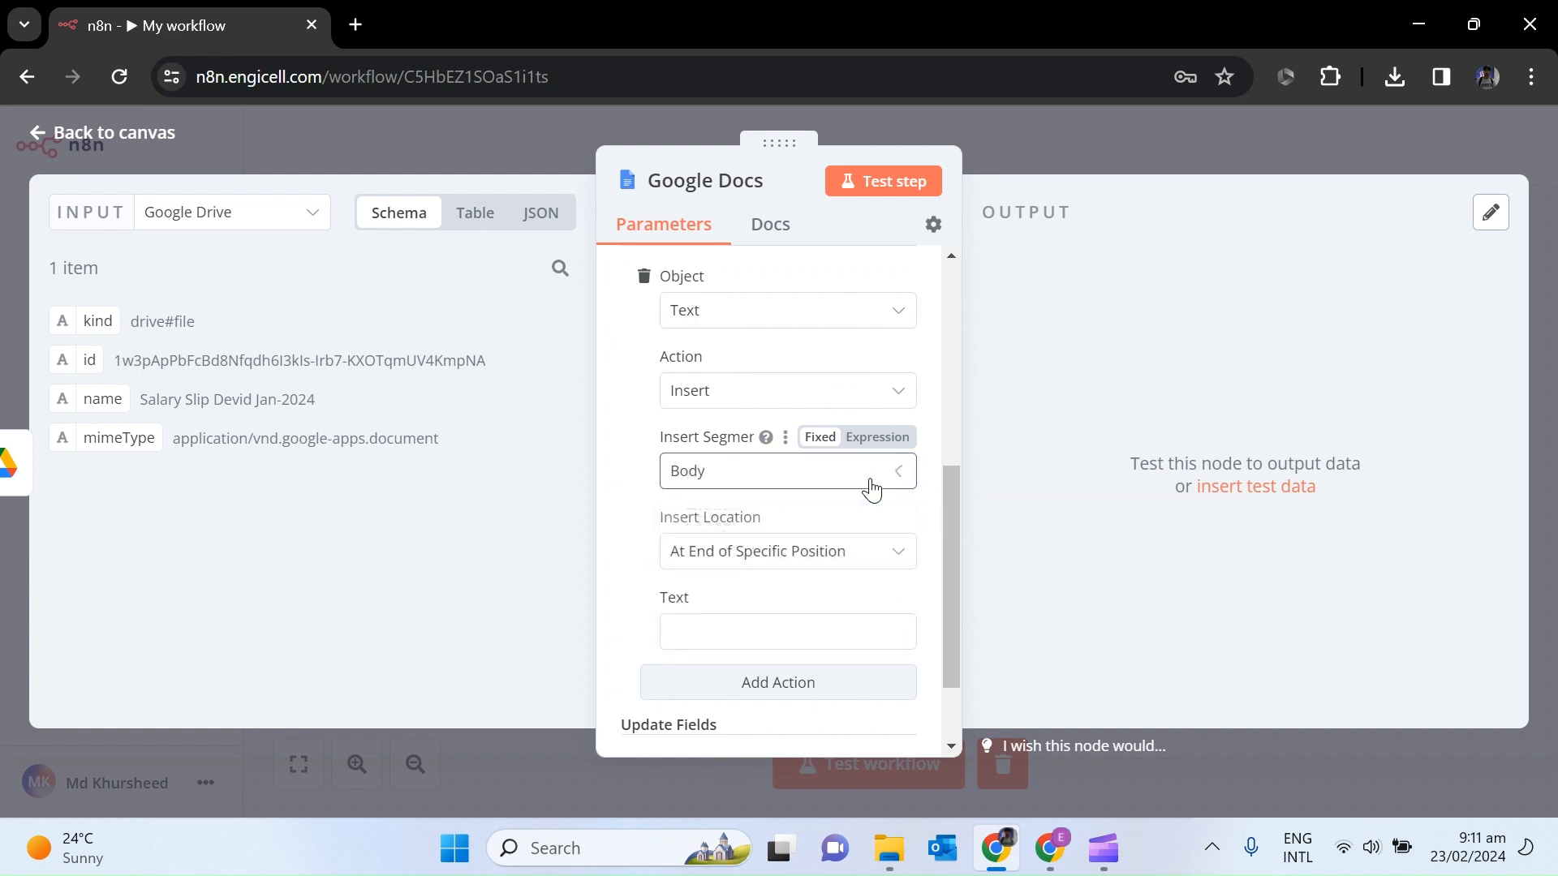
left_click(787, 398)
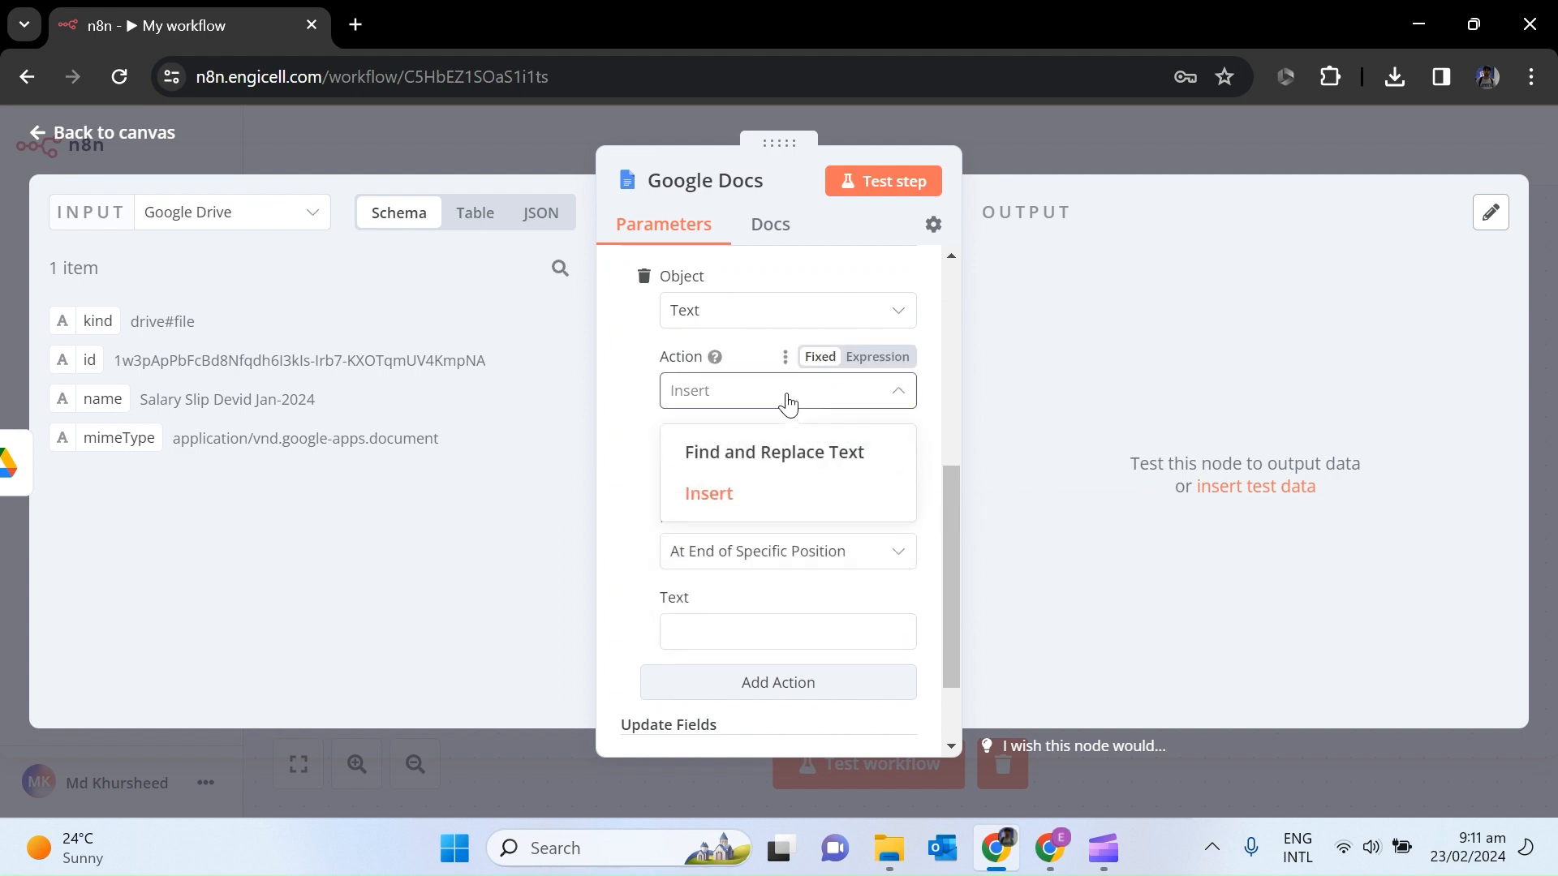
left_click(767, 460)
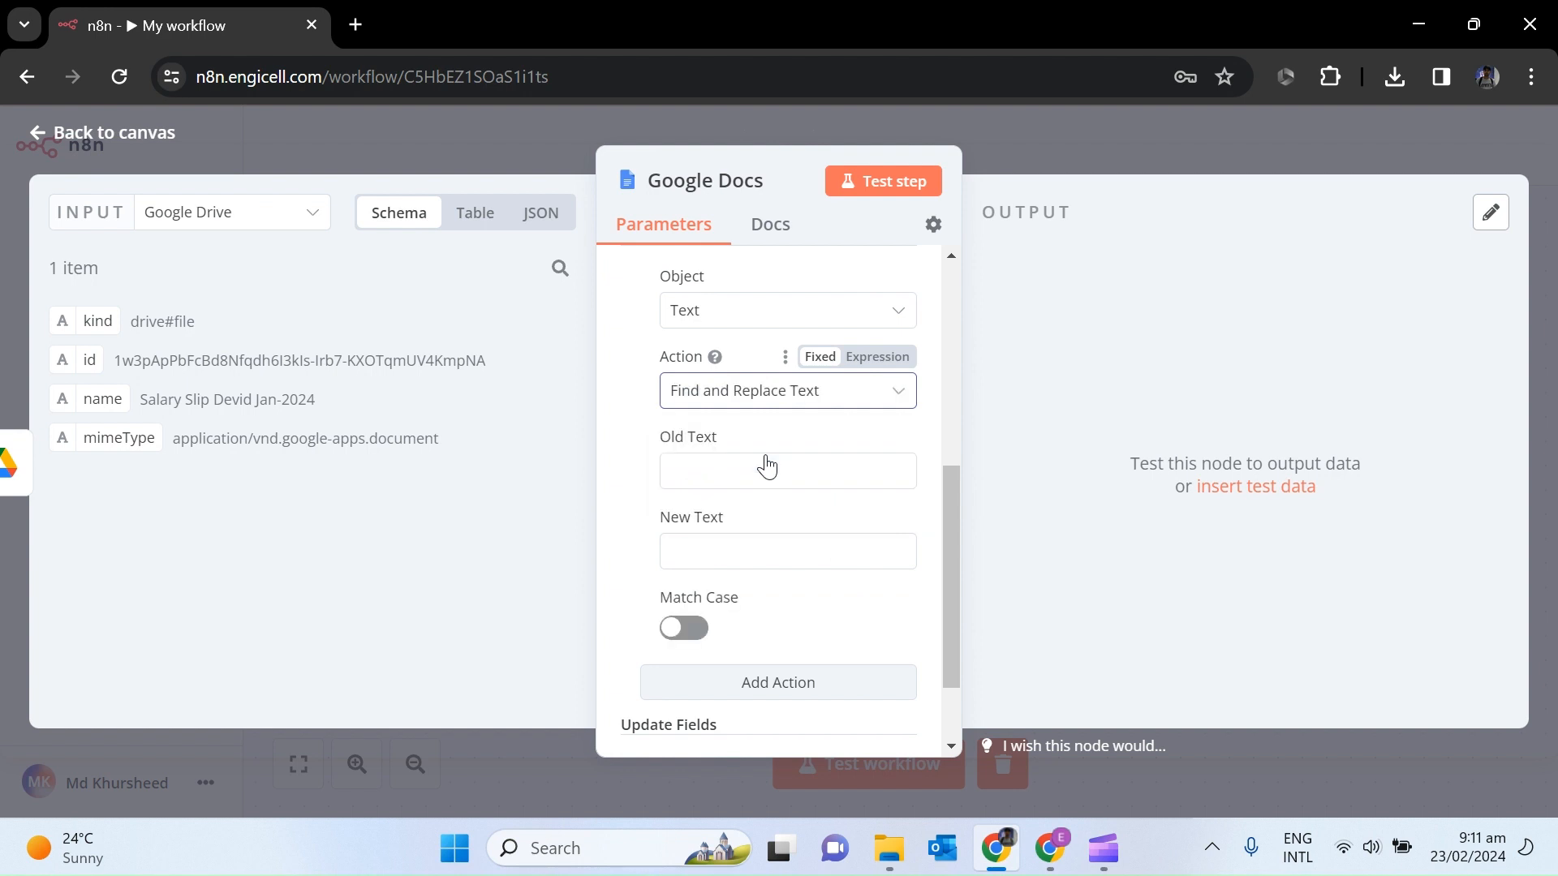
Show the Google Sheets Trigger data as the node's input.
left_click(722, 325)
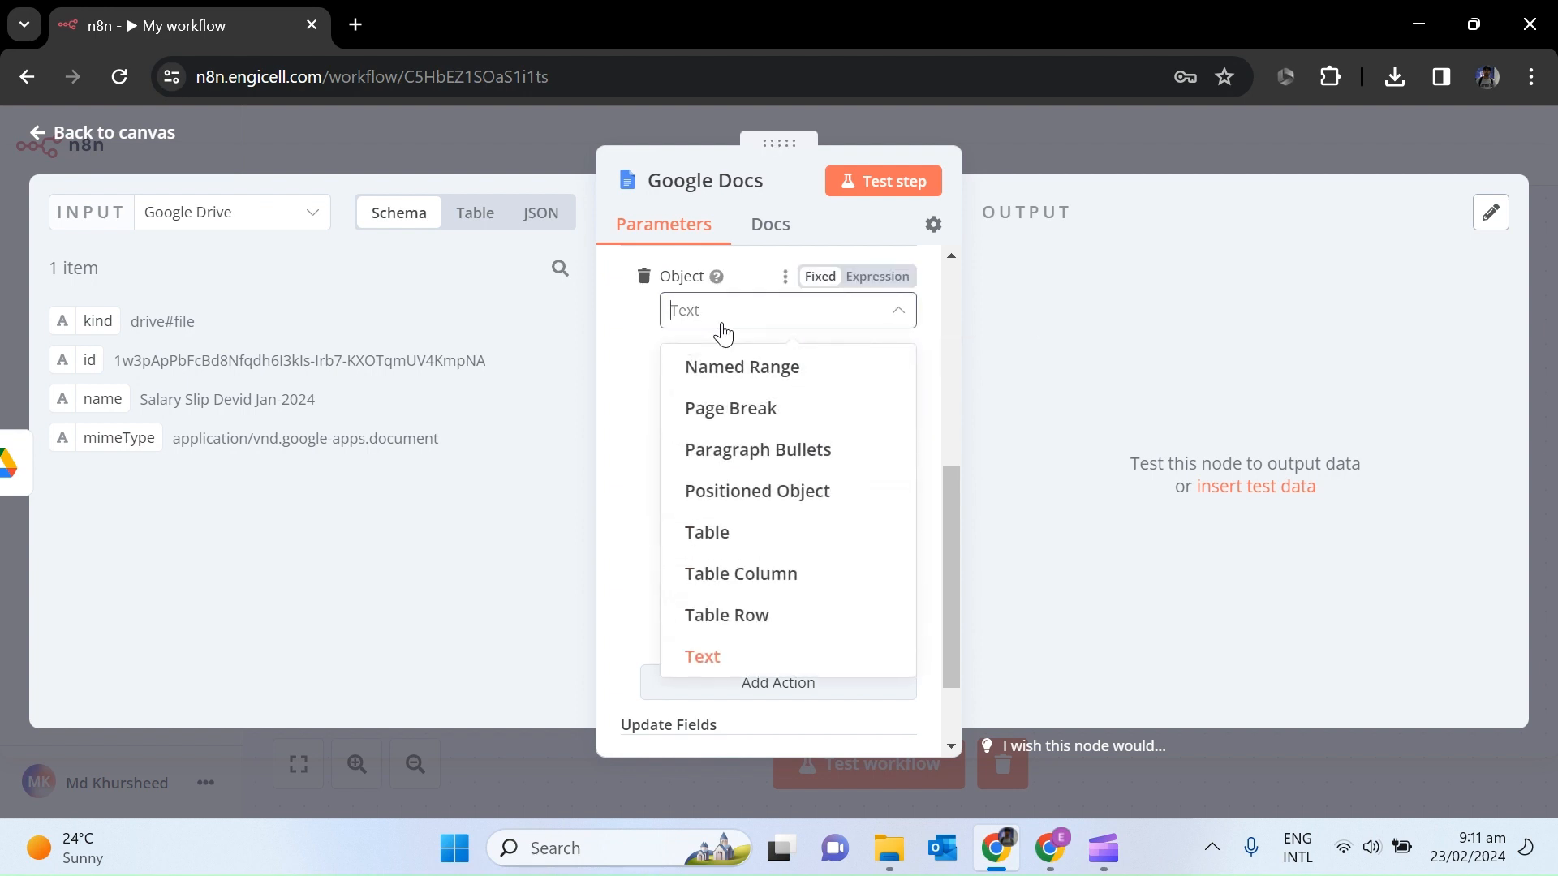
left_click(721, 329)
left_click(733, 466)
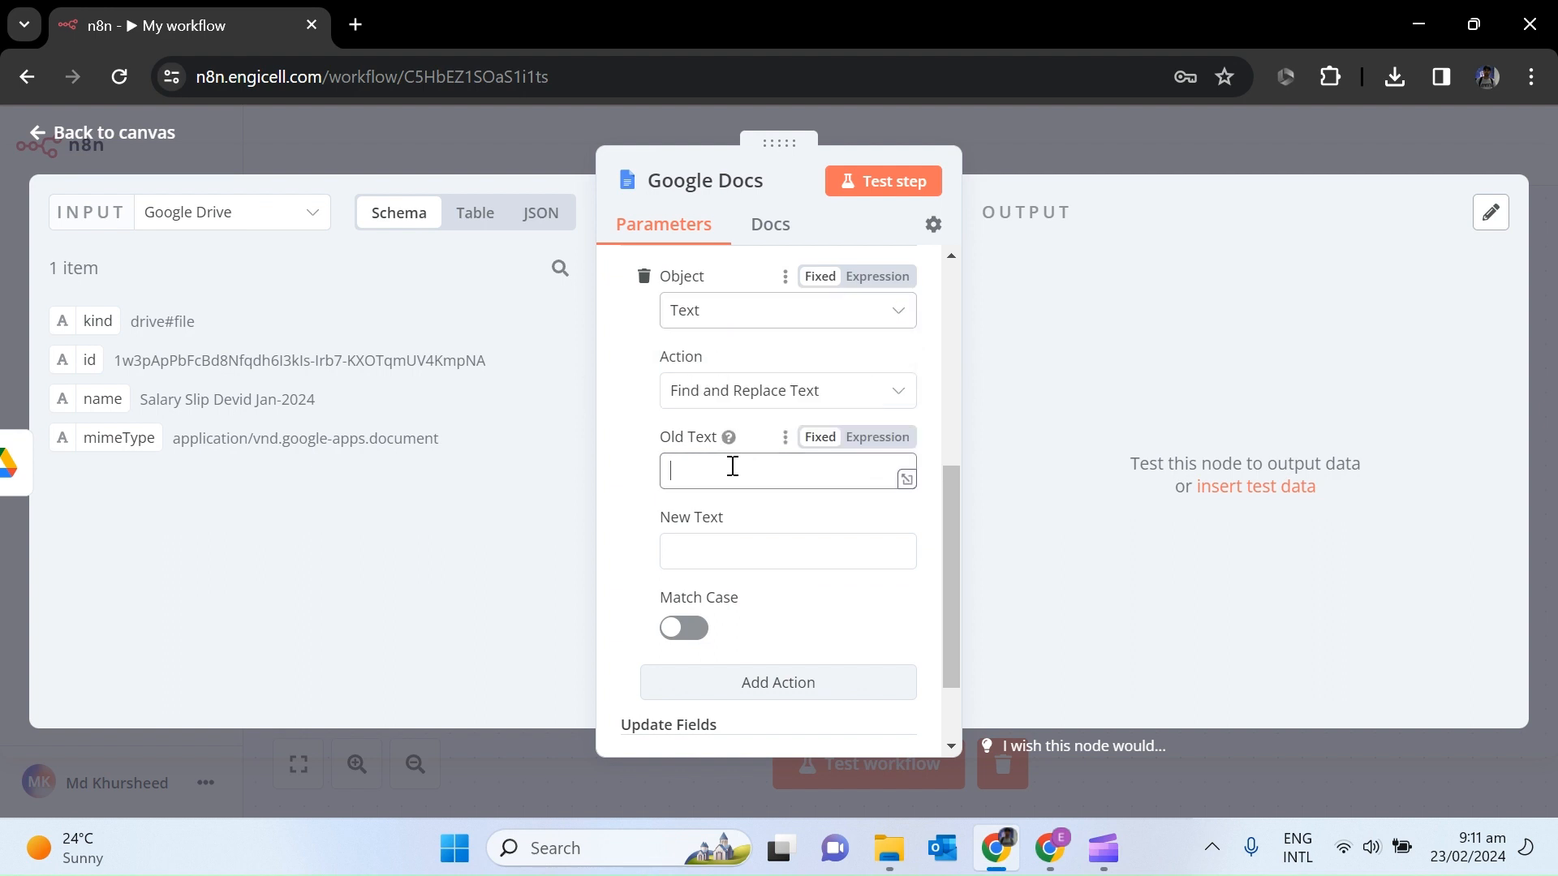
mouse_move(1059, 852)
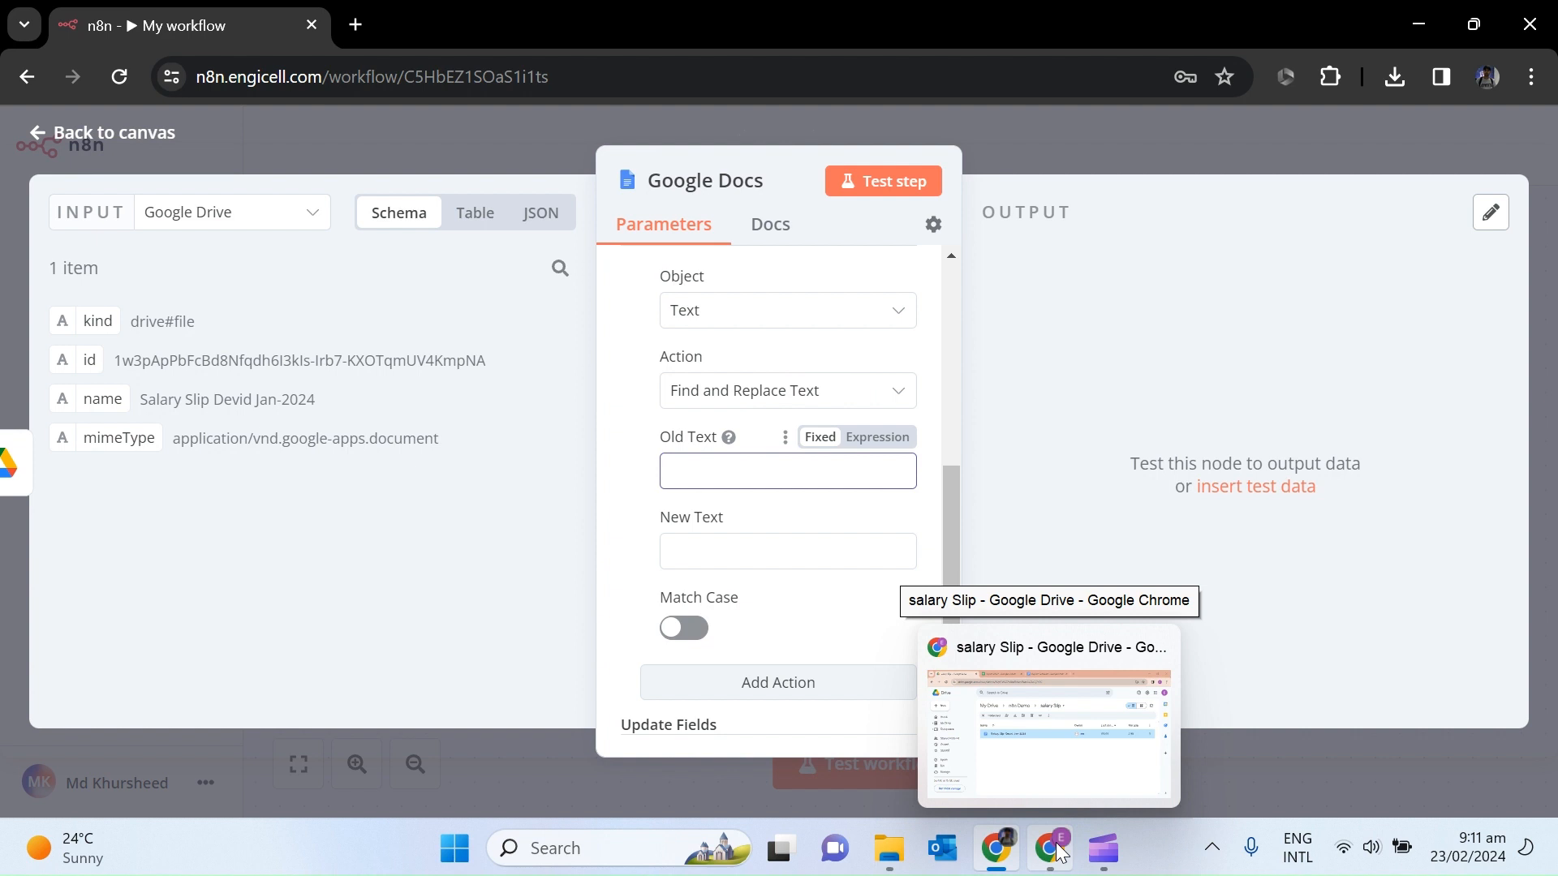
left_click(280, 224)
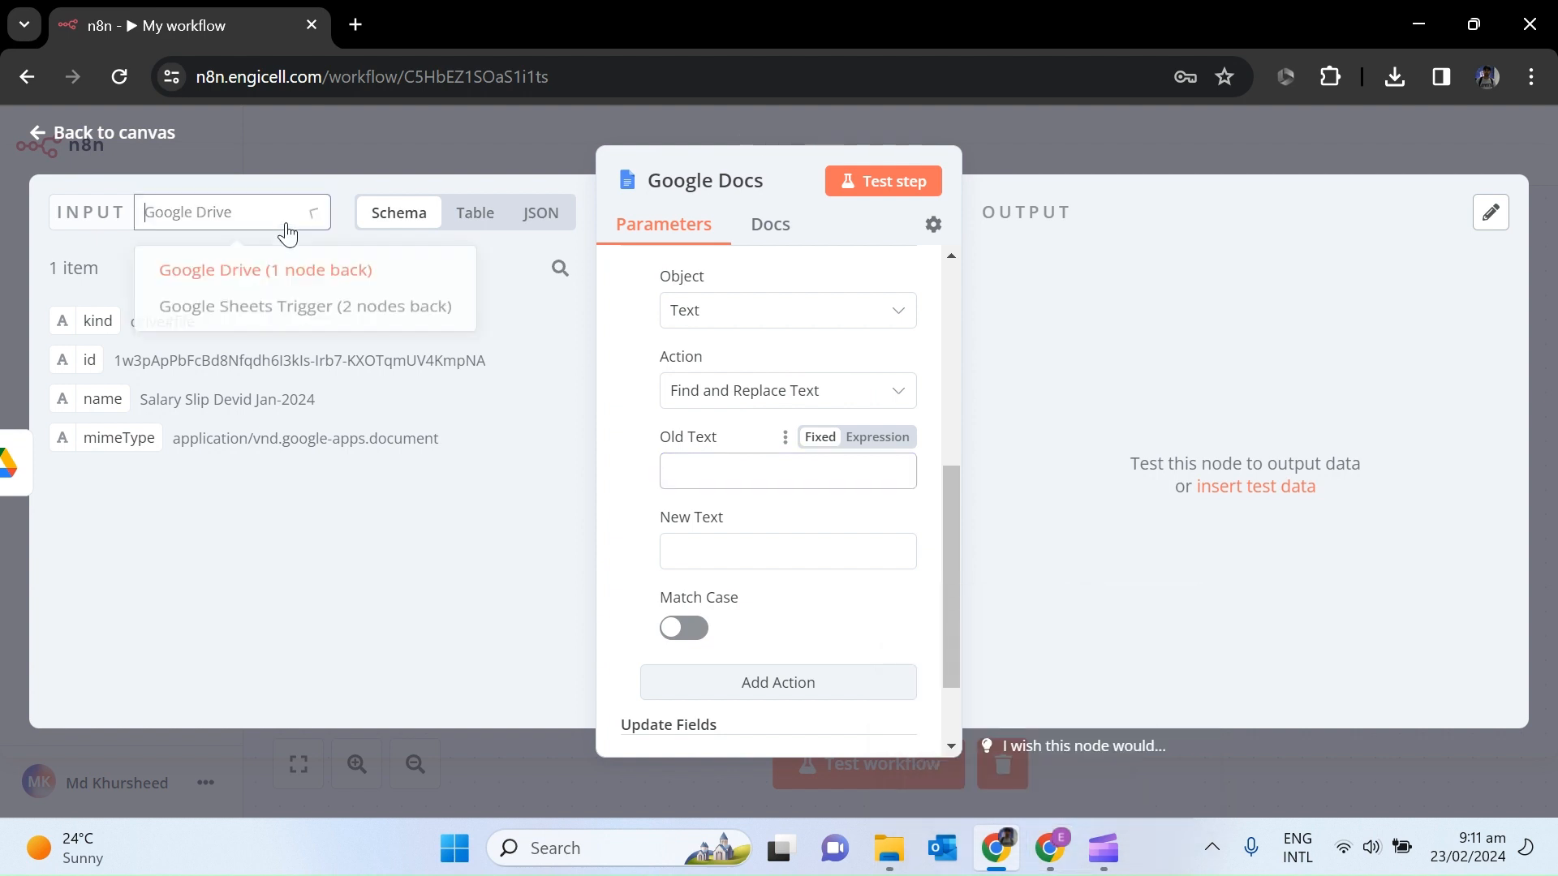
left_click(288, 316)
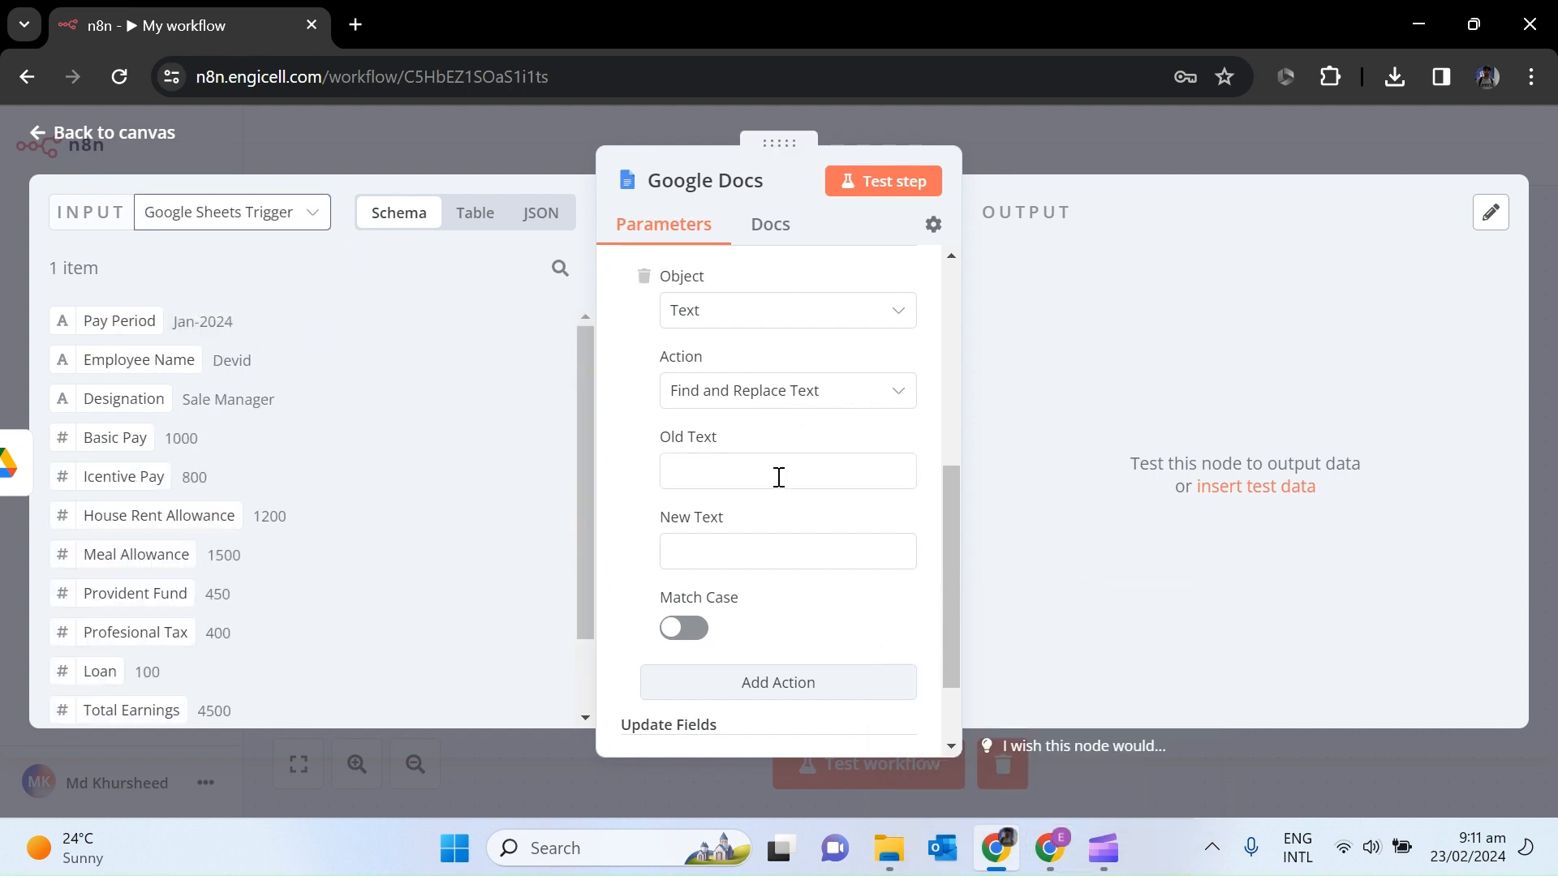
left_click(750, 472)
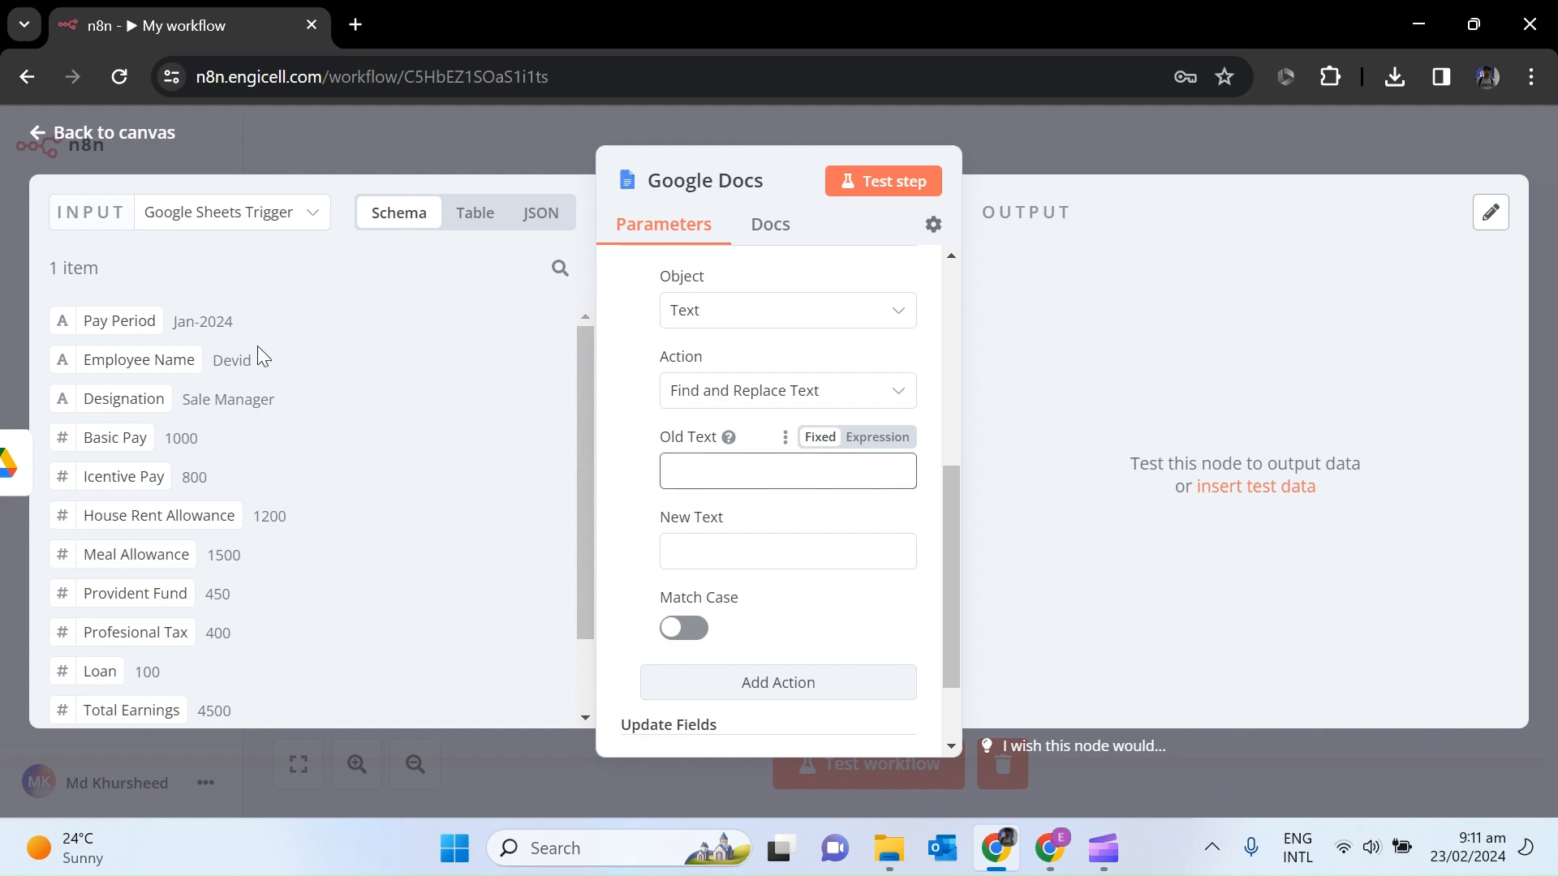
Check the {{Pay Period}} placeholder in the template and map the sheet's Pay Period into New Text.
left_click(1050, 848)
left_click(513, 14)
left_click(725, 9)
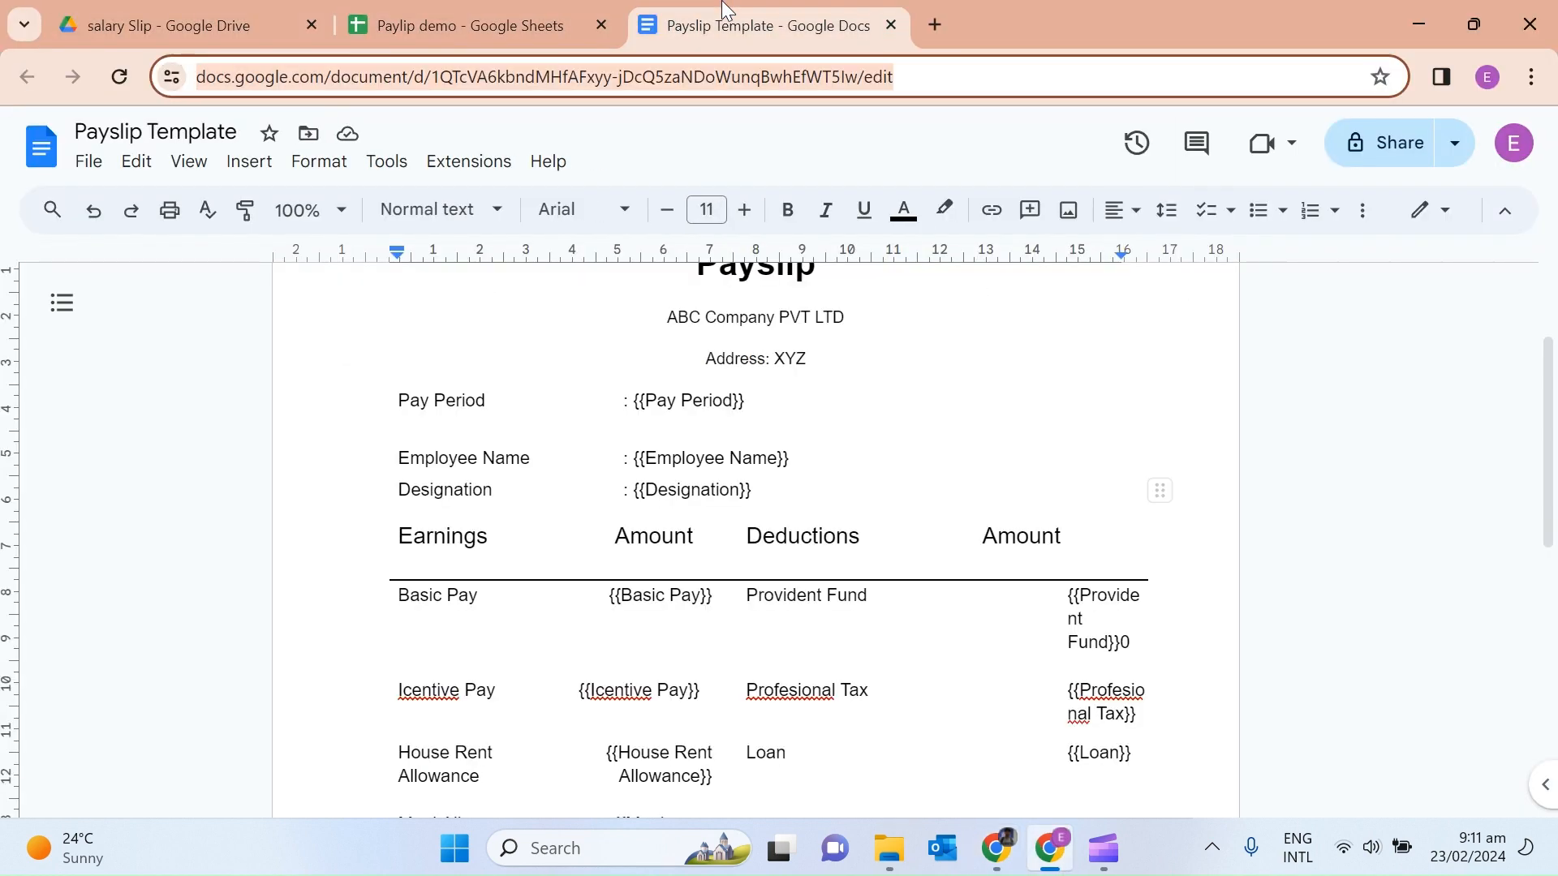
left_click_drag(745, 401, 633, 404)
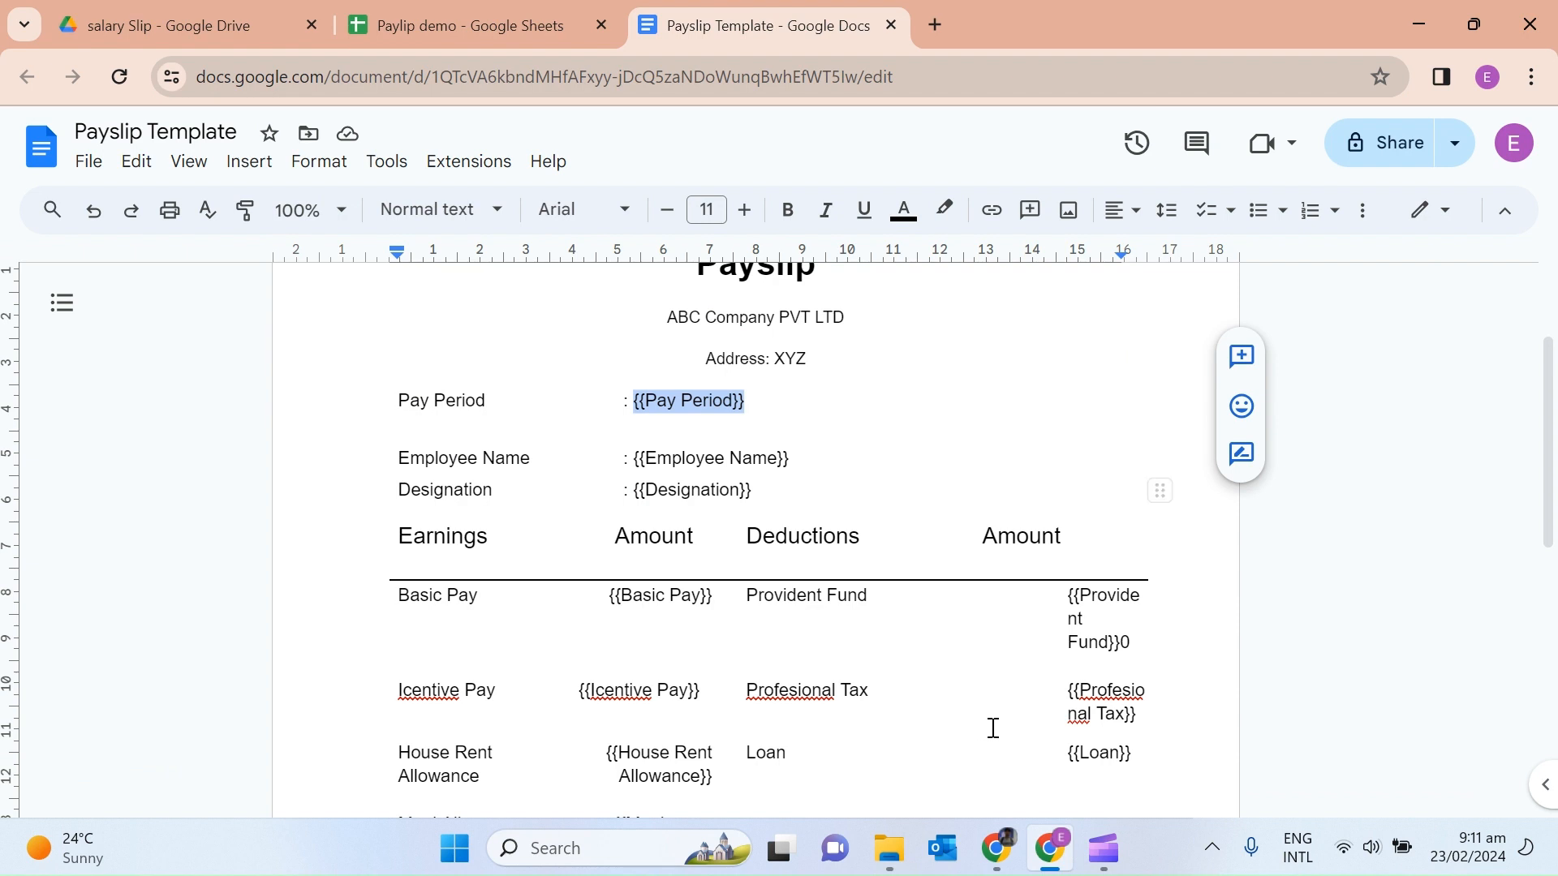
left_click(996, 848)
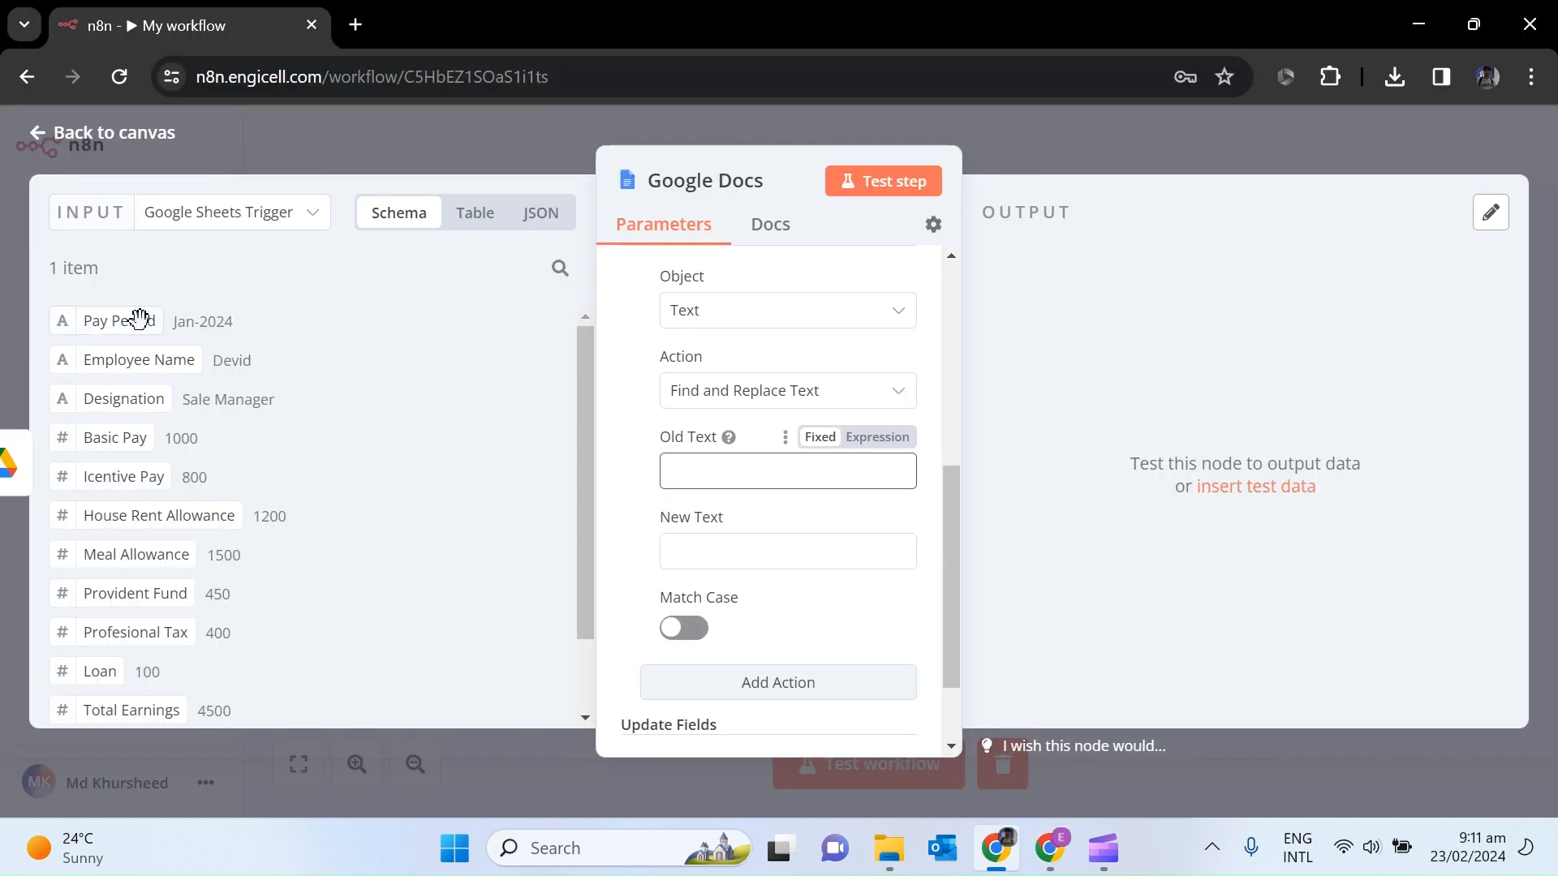
left_click_drag(132, 323, 725, 550)
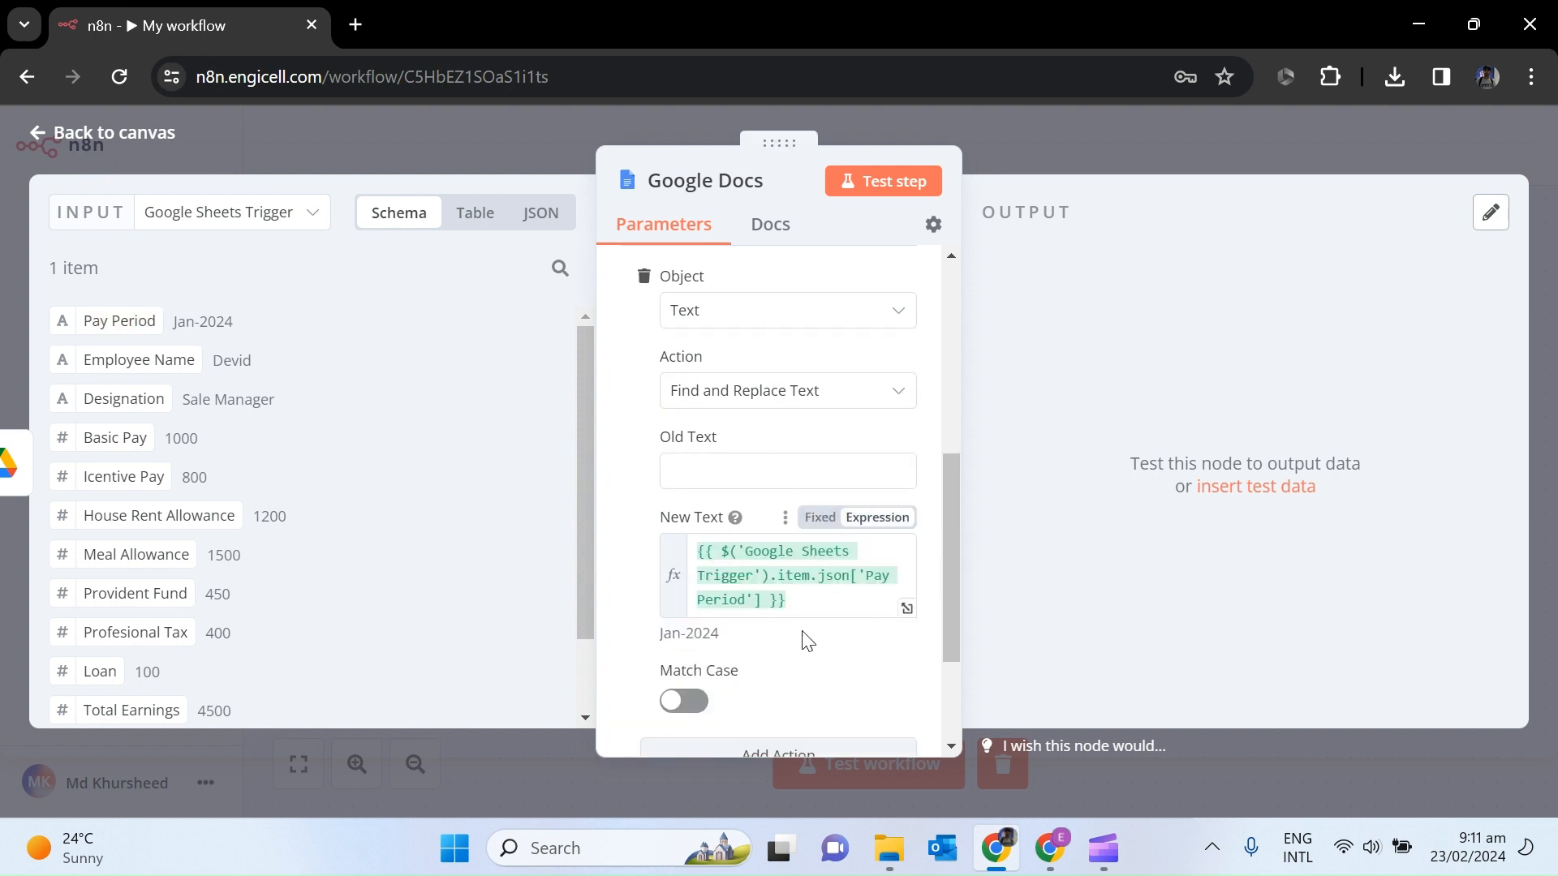
Inspect the input data as JSON, switch back to schema view, and bring up the Payslip Template.
left_click(713, 474)
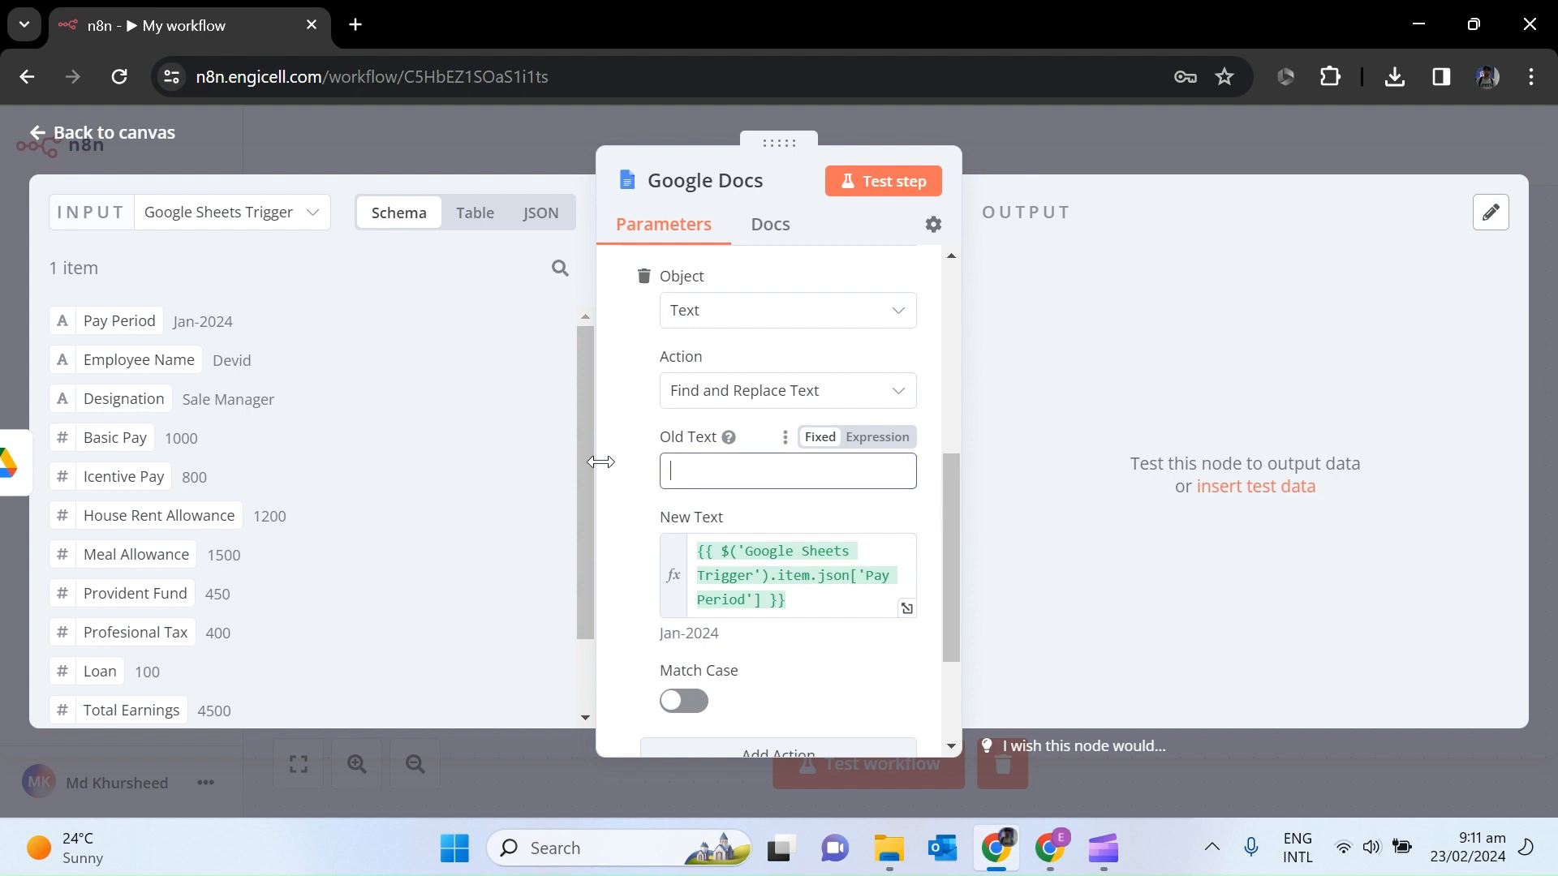
left_click(533, 213)
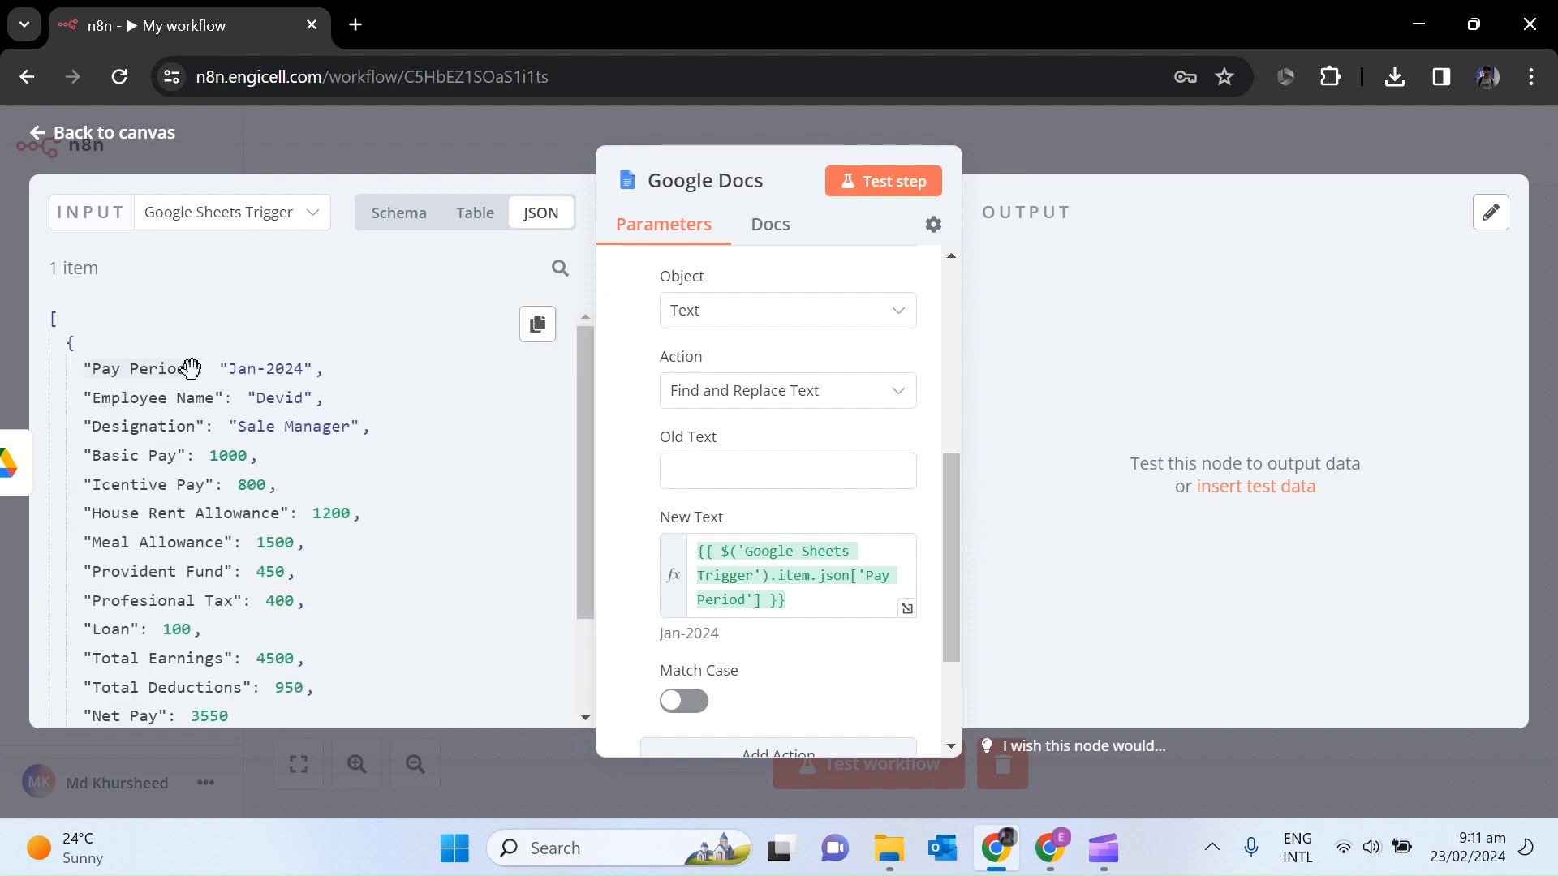
left_click_drag(163, 366, 88, 368)
left_click(398, 213)
left_click(998, 849)
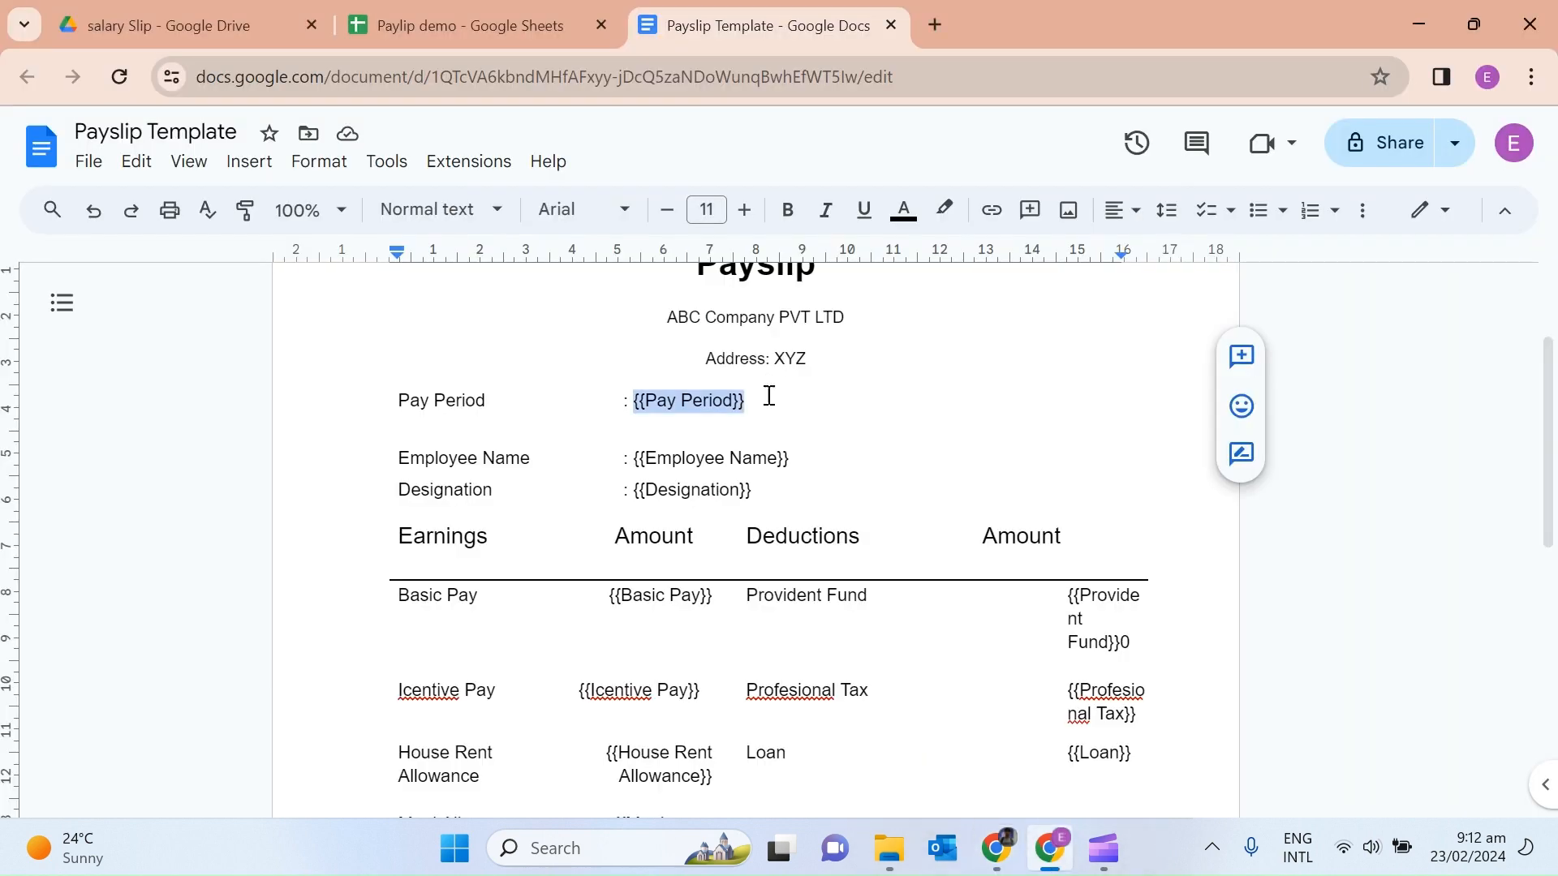
Paste the exact {{Pay Period}} placeholder from the template as the first action's Old Text.
left_click(998, 849)
left_click(749, 473)
type("{{")
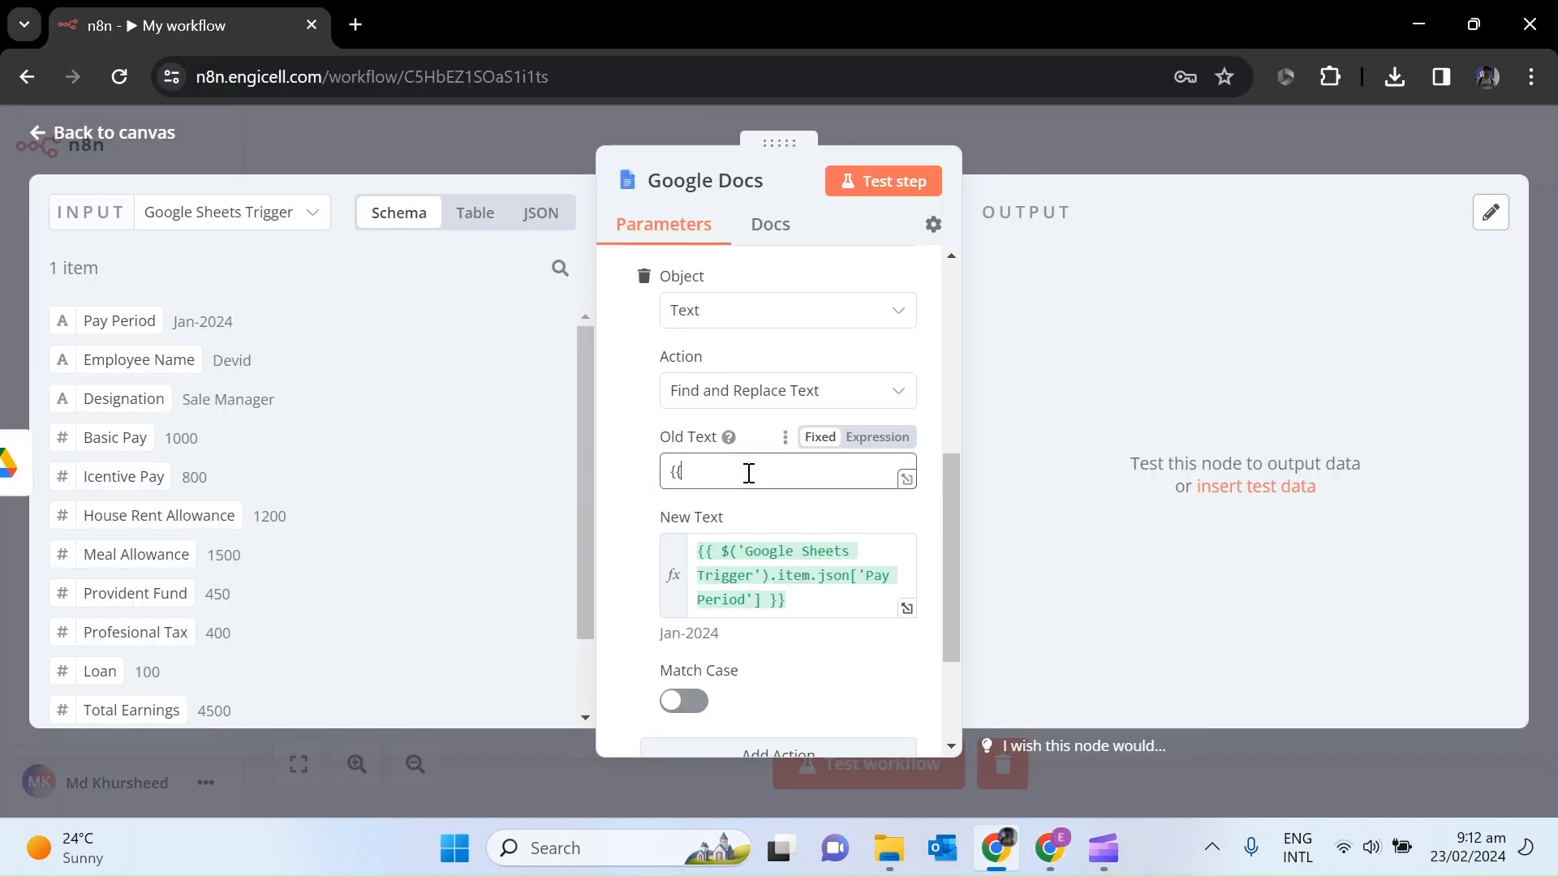
type("Pay Period")
type("}}")
left_click(1051, 848)
left_click_drag(755, 401, 633, 402)
key("ctrl+c")
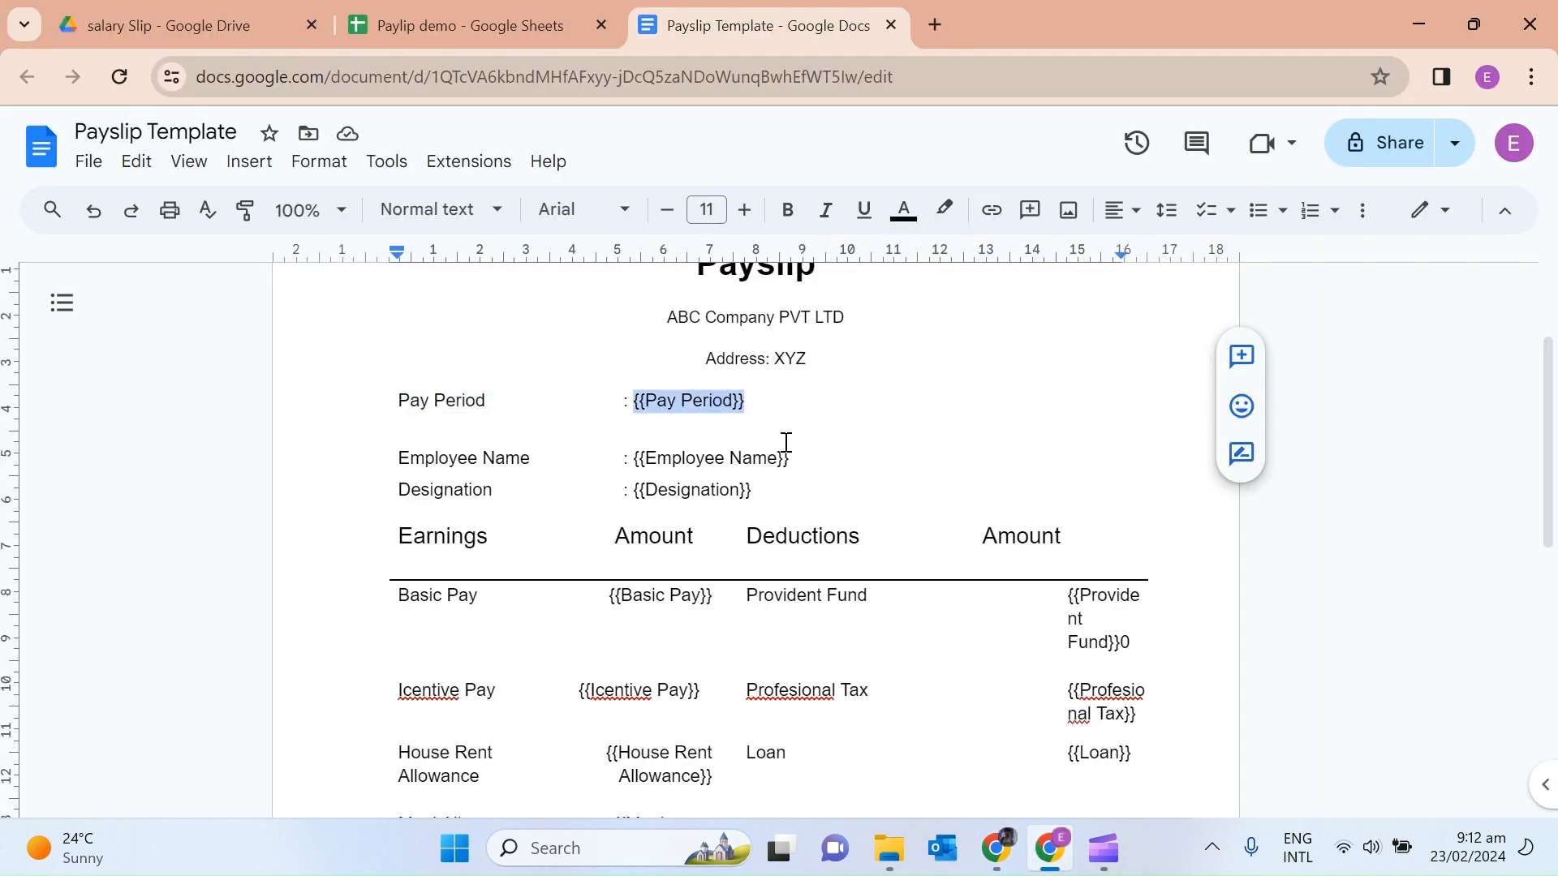
left_click(1004, 849)
left_click_drag(783, 473, 674, 483)
key("ctrl+v")
left_click_drag(952, 537, 955, 612)
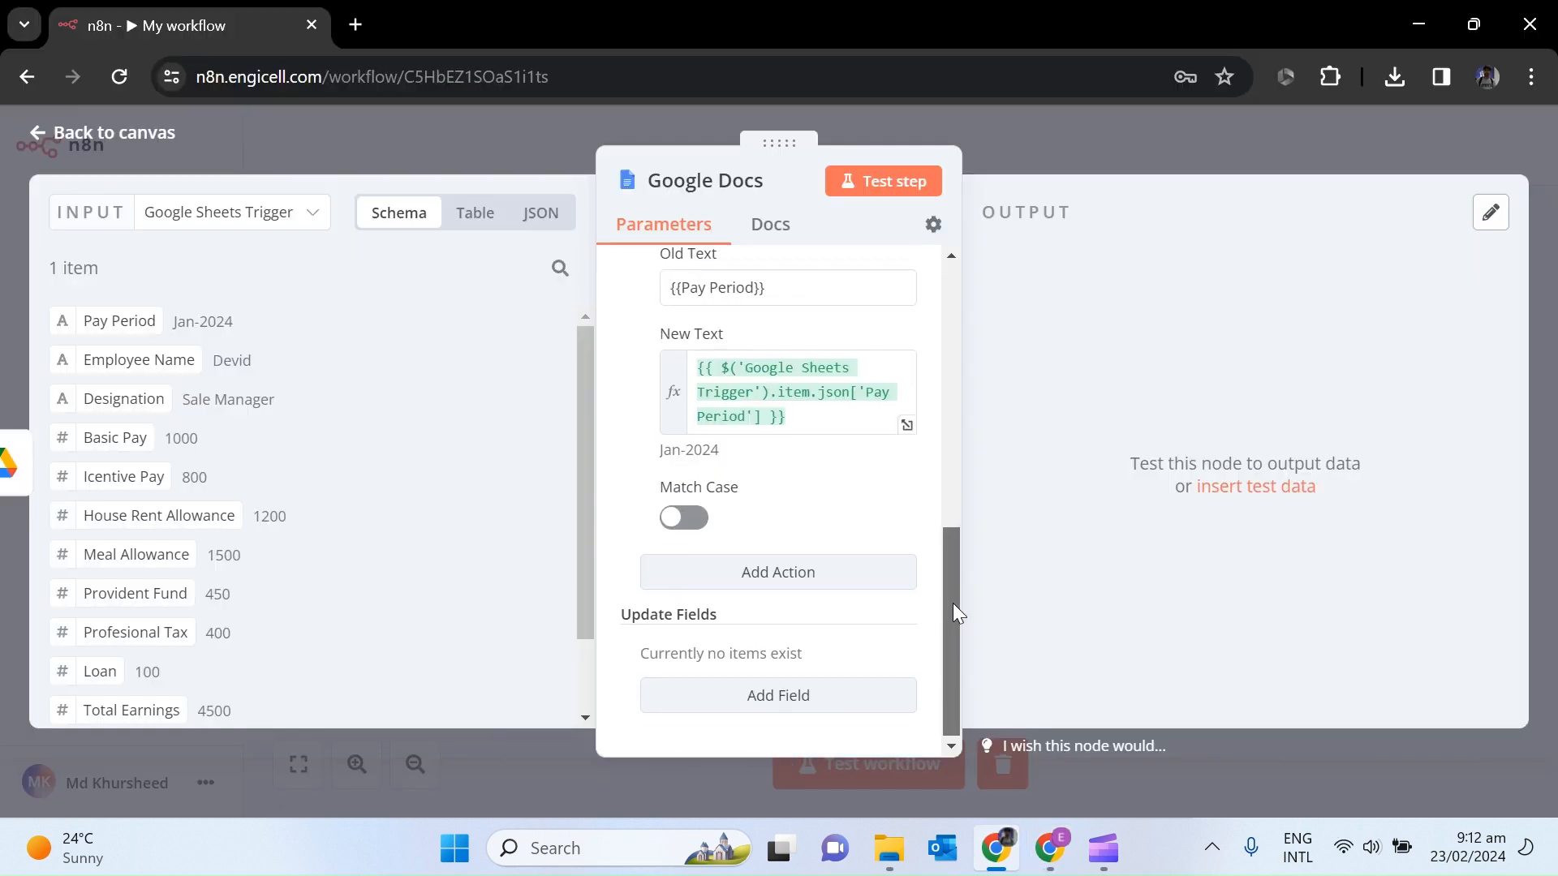
Add a Find and Replace Text action swapping {{Employee Name}} for the sheet's Employee Name.
left_click(793, 577)
left_click(807, 696)
left_click(802, 594)
left_click_drag(951, 553, 955, 649)
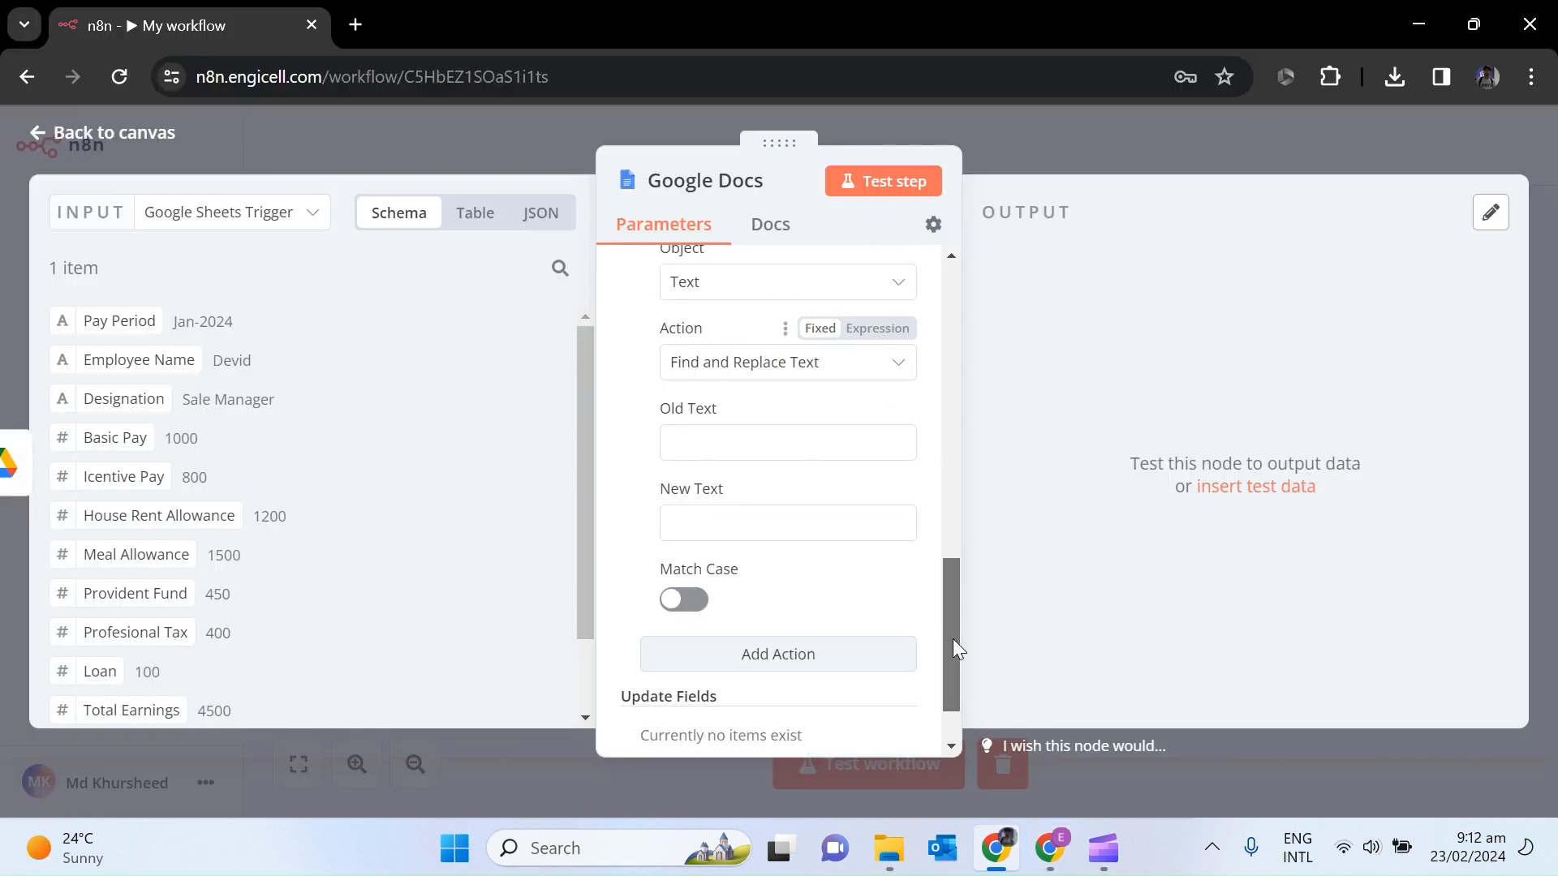
left_click(1049, 849)
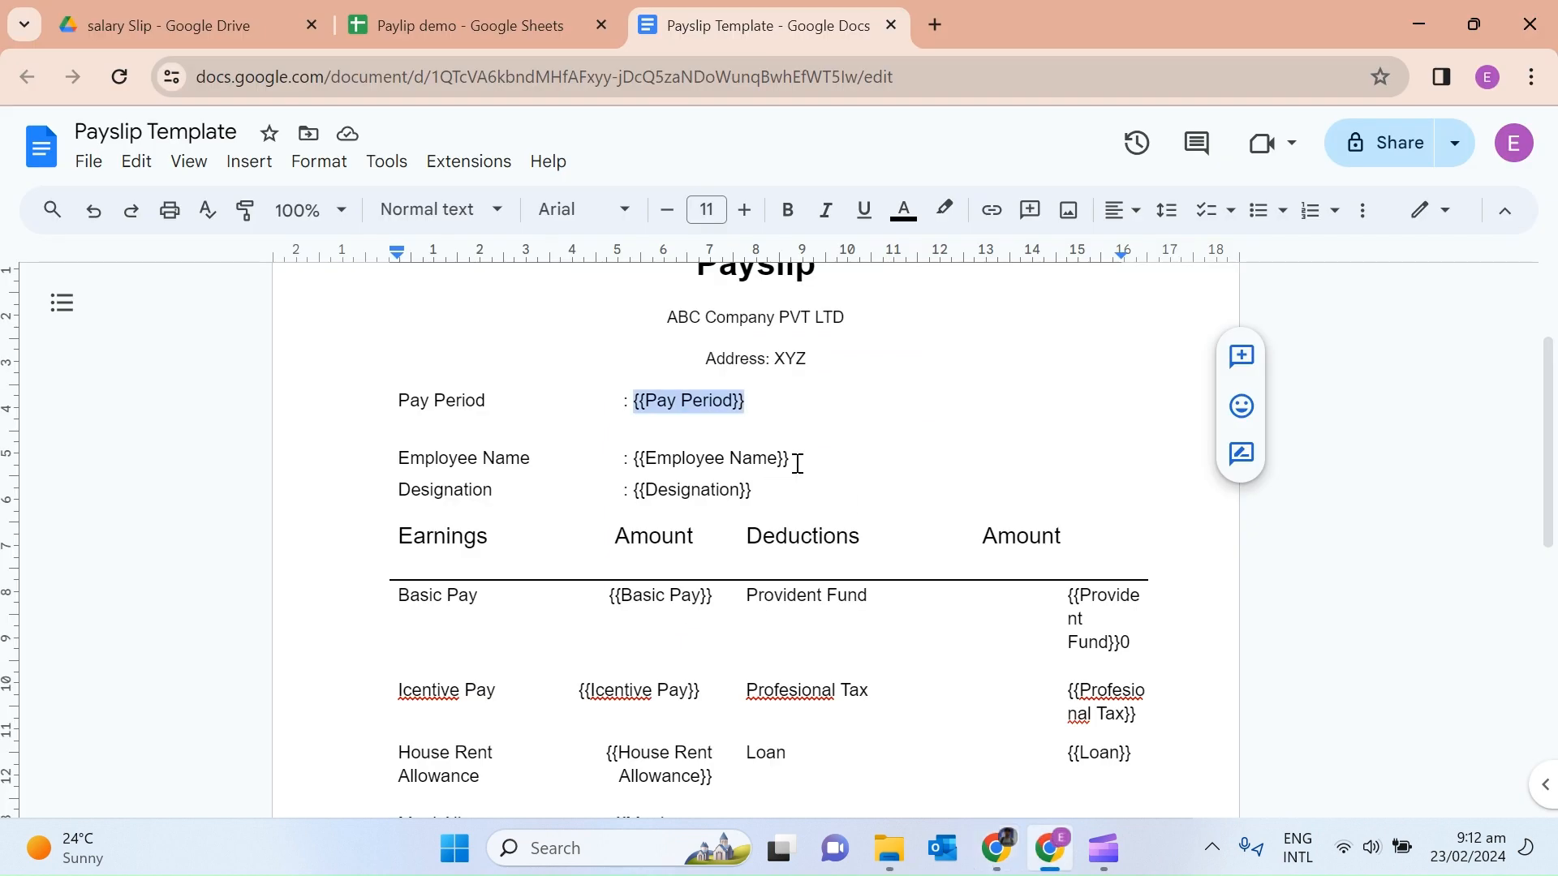
left_click_drag(798, 464, 633, 460)
key("ctrl+c")
left_click(996, 848)
left_click(731, 490)
key("ctrl+v")
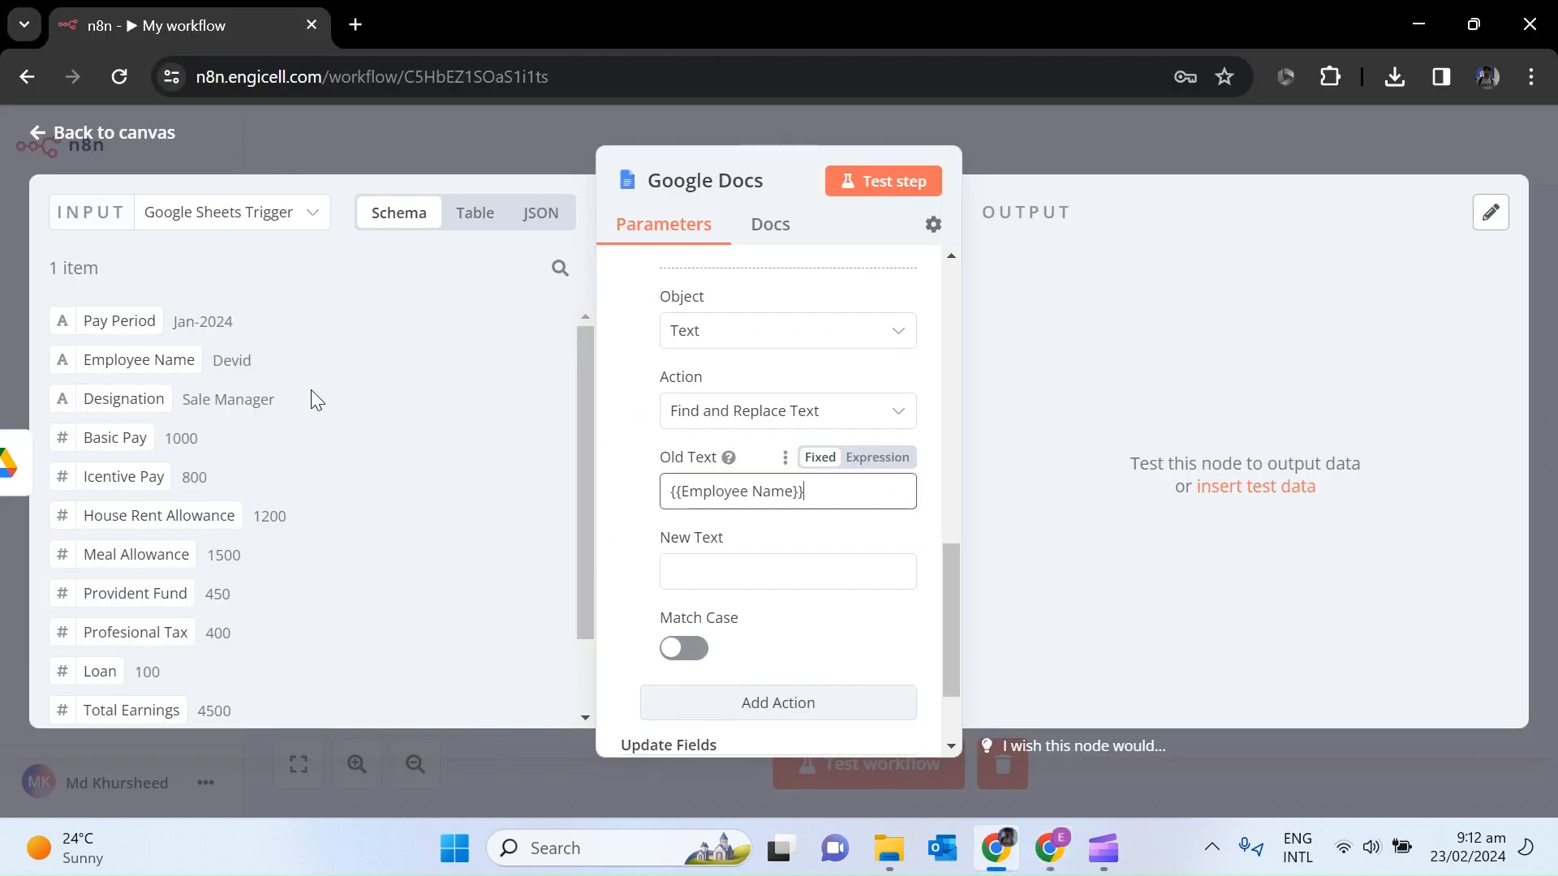
left_click_drag(130, 361, 743, 572)
left_click(953, 747)
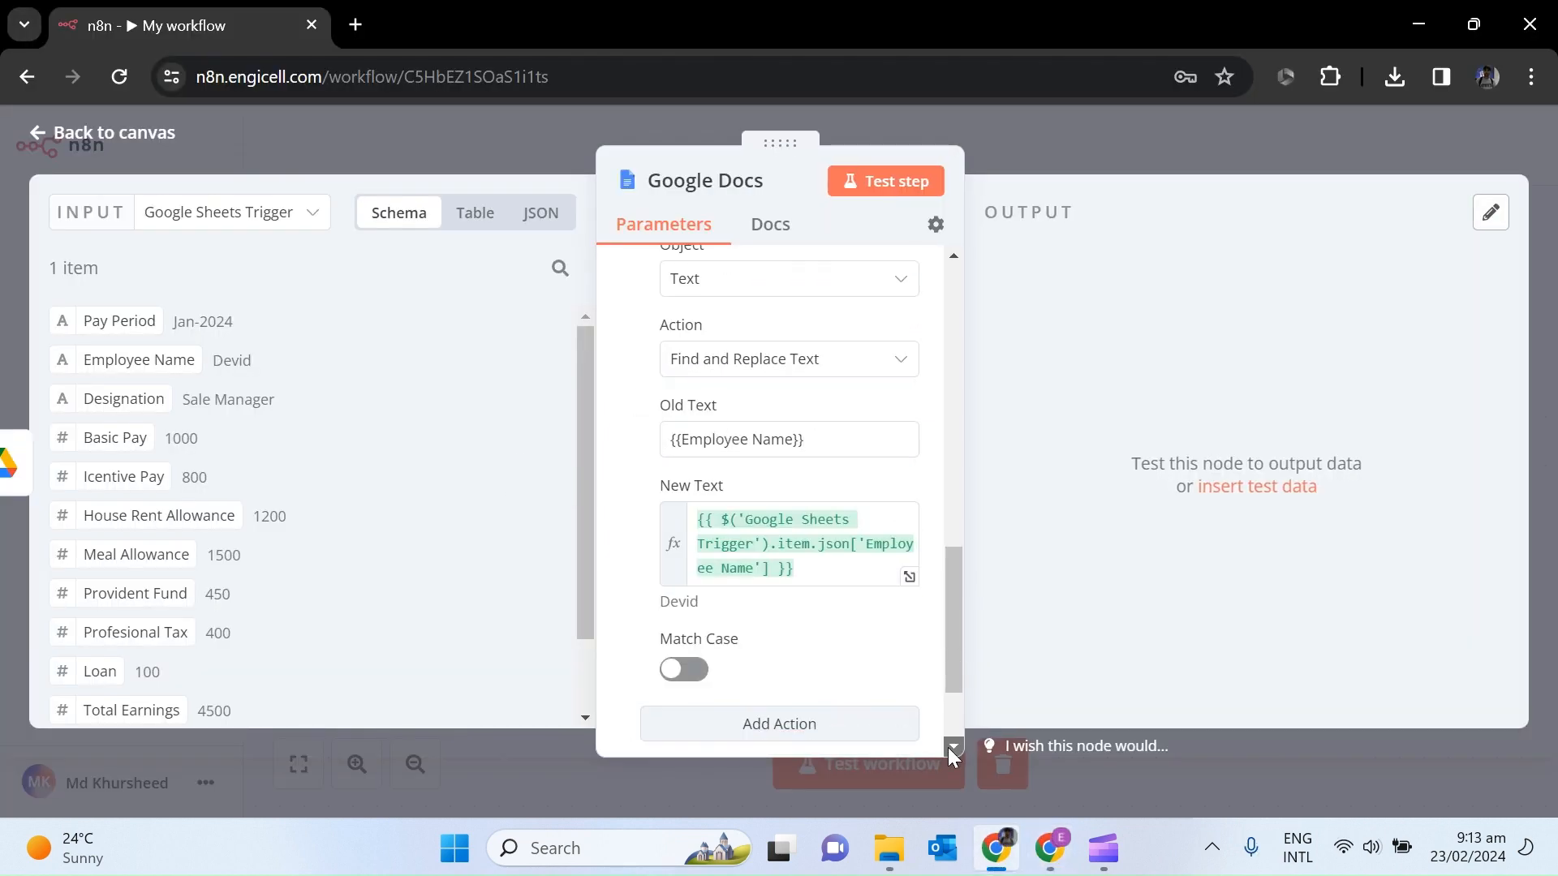
Add a Find and Replace Text action swapping {{Designation}} for the sheet's Designation value.
scroll(953, 751, "down", 2)
left_click(799, 572)
left_click(786, 689)
left_click(771, 600)
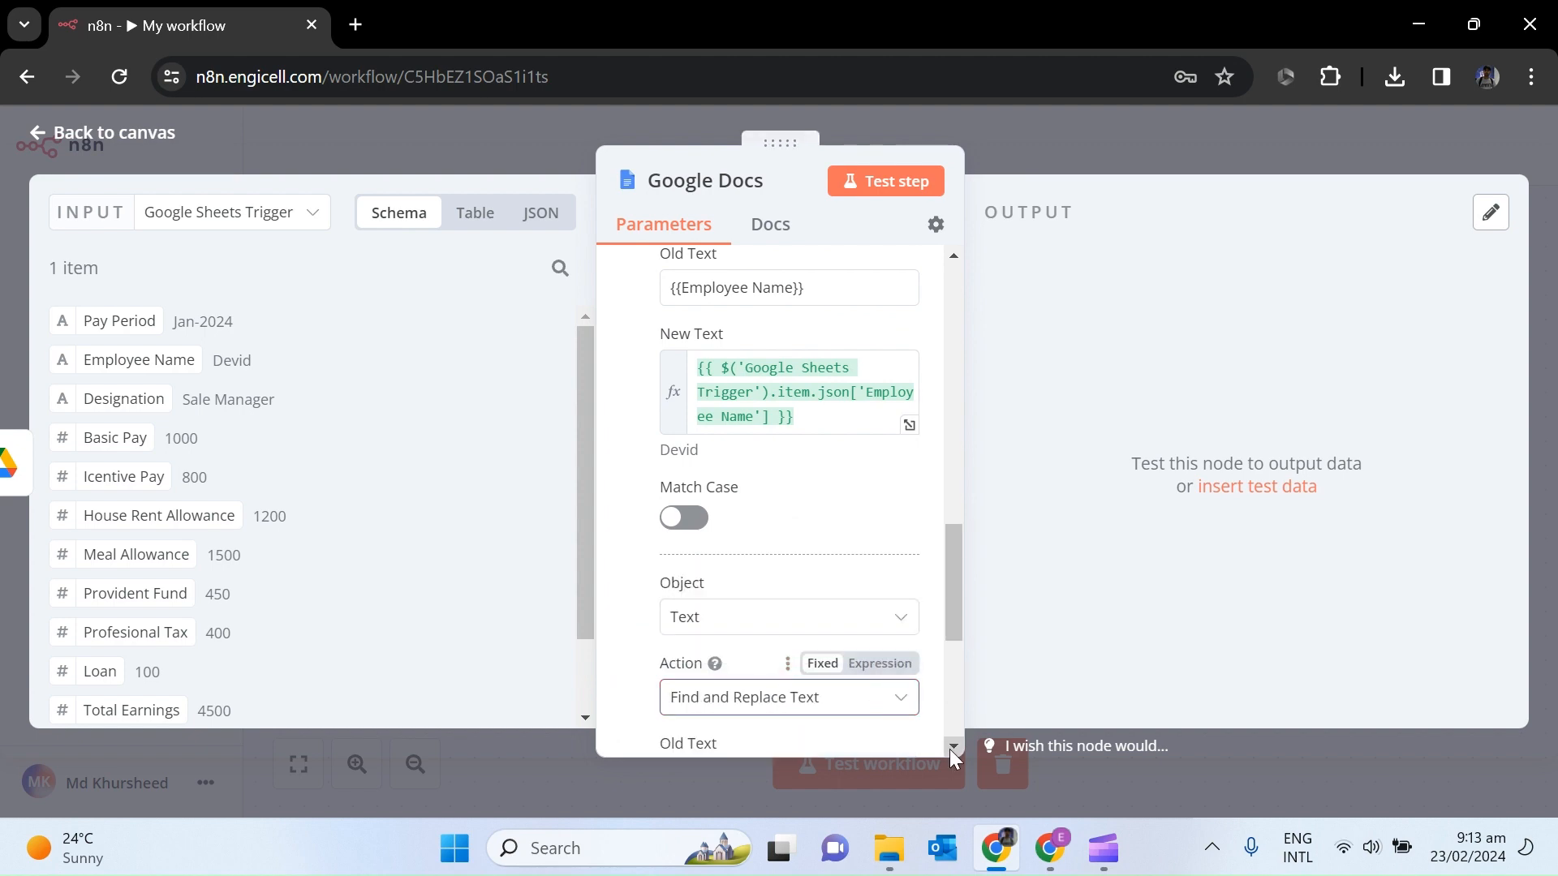
scroll(954, 751, "down", 3)
left_click(1049, 849)
left_click_drag(753, 491, 632, 492)
key("alt+Tab")
left_click(699, 486)
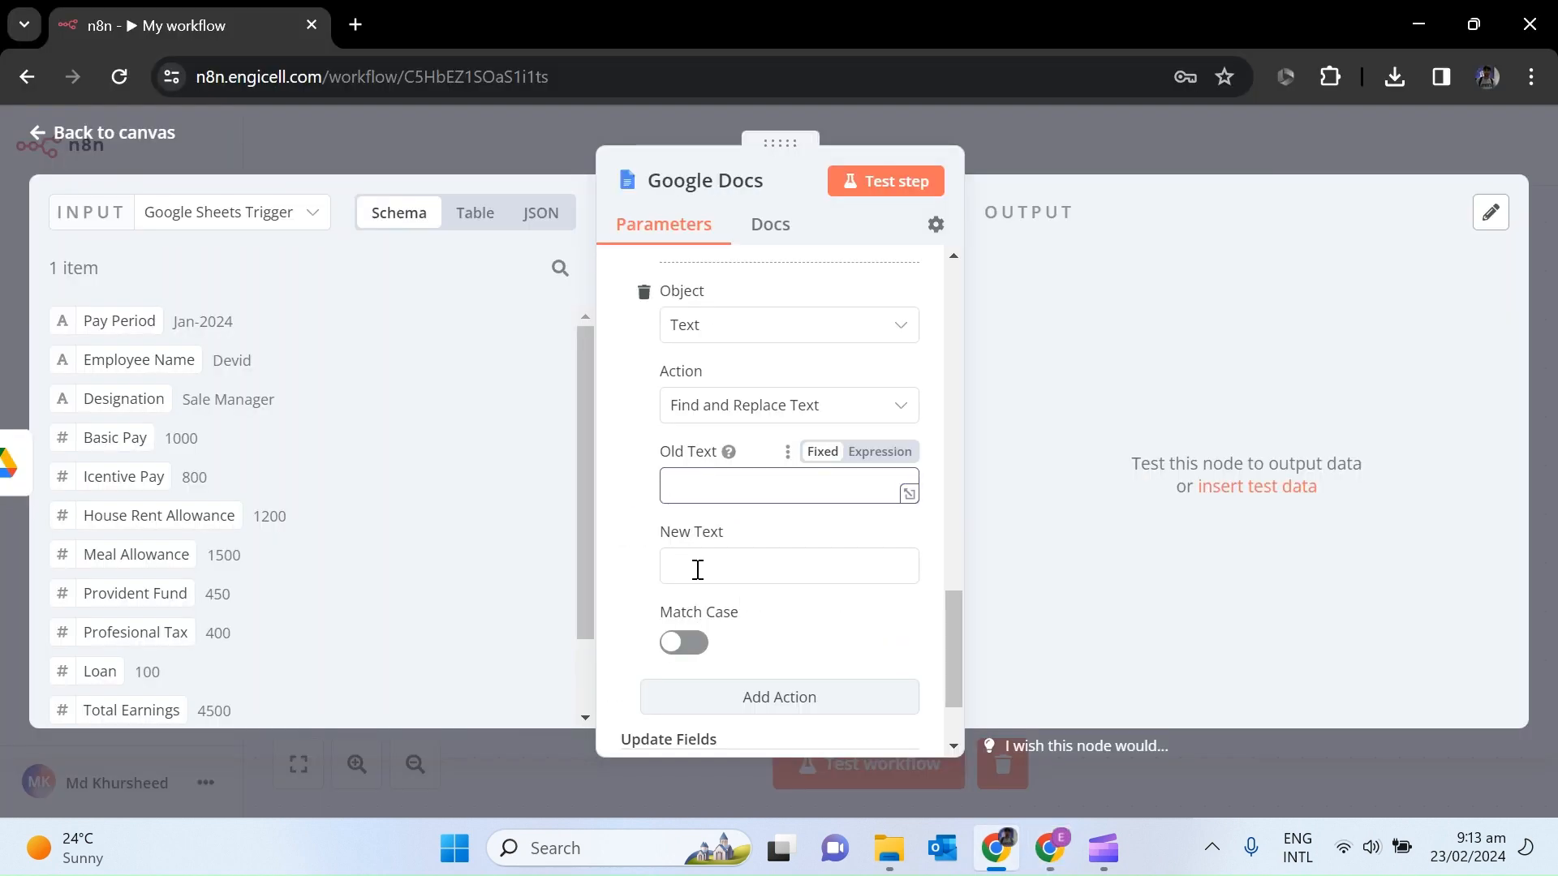
key("ctrl+v")
left_click_drag(121, 400, 633, 608)
scroll(954, 677, "down", 3)
left_click(779, 567)
Add a Find and Replace Text action swapping {{Basic Pay}} for the sheet's Basic Pay value.
left_click(1049, 849)
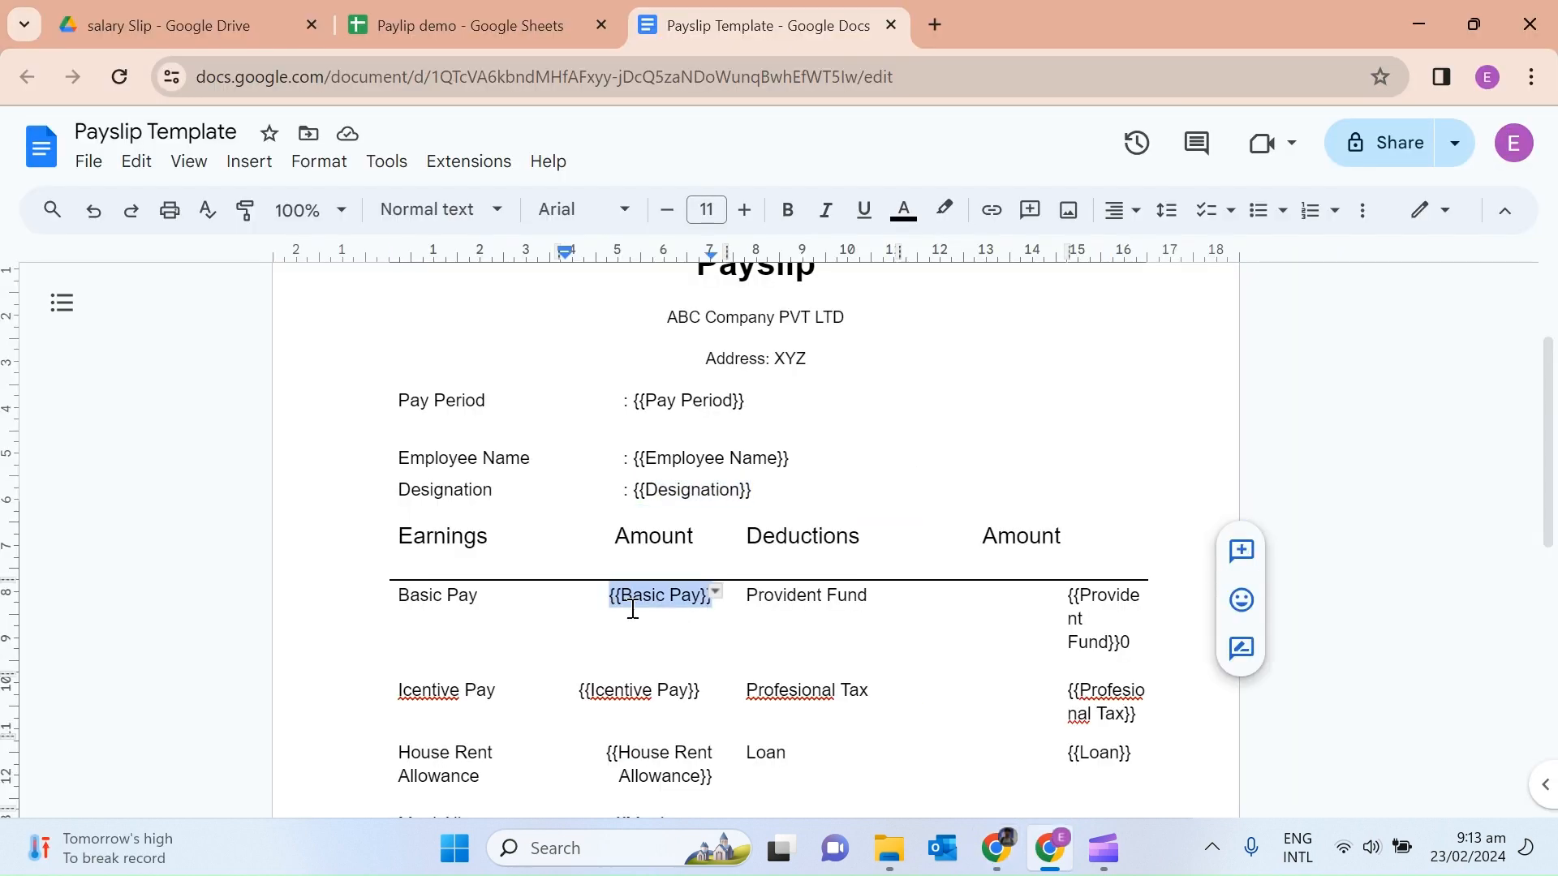
left_click(996, 848)
left_click(737, 699)
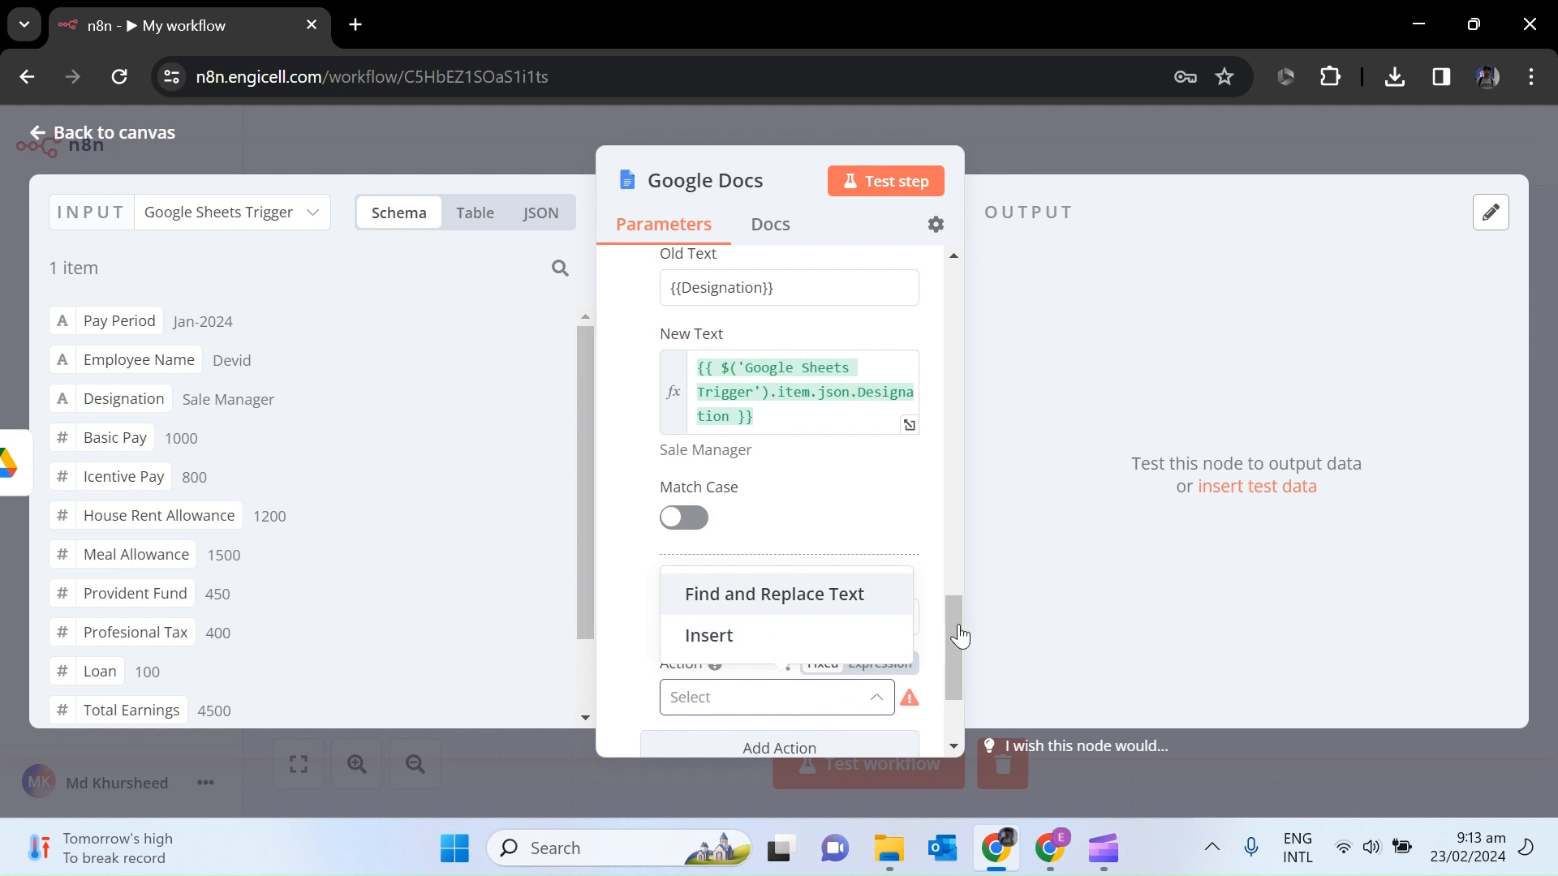
left_click(774, 594)
scroll(831, 417, "up", 1)
left_click(741, 430)
key("ctrl+v")
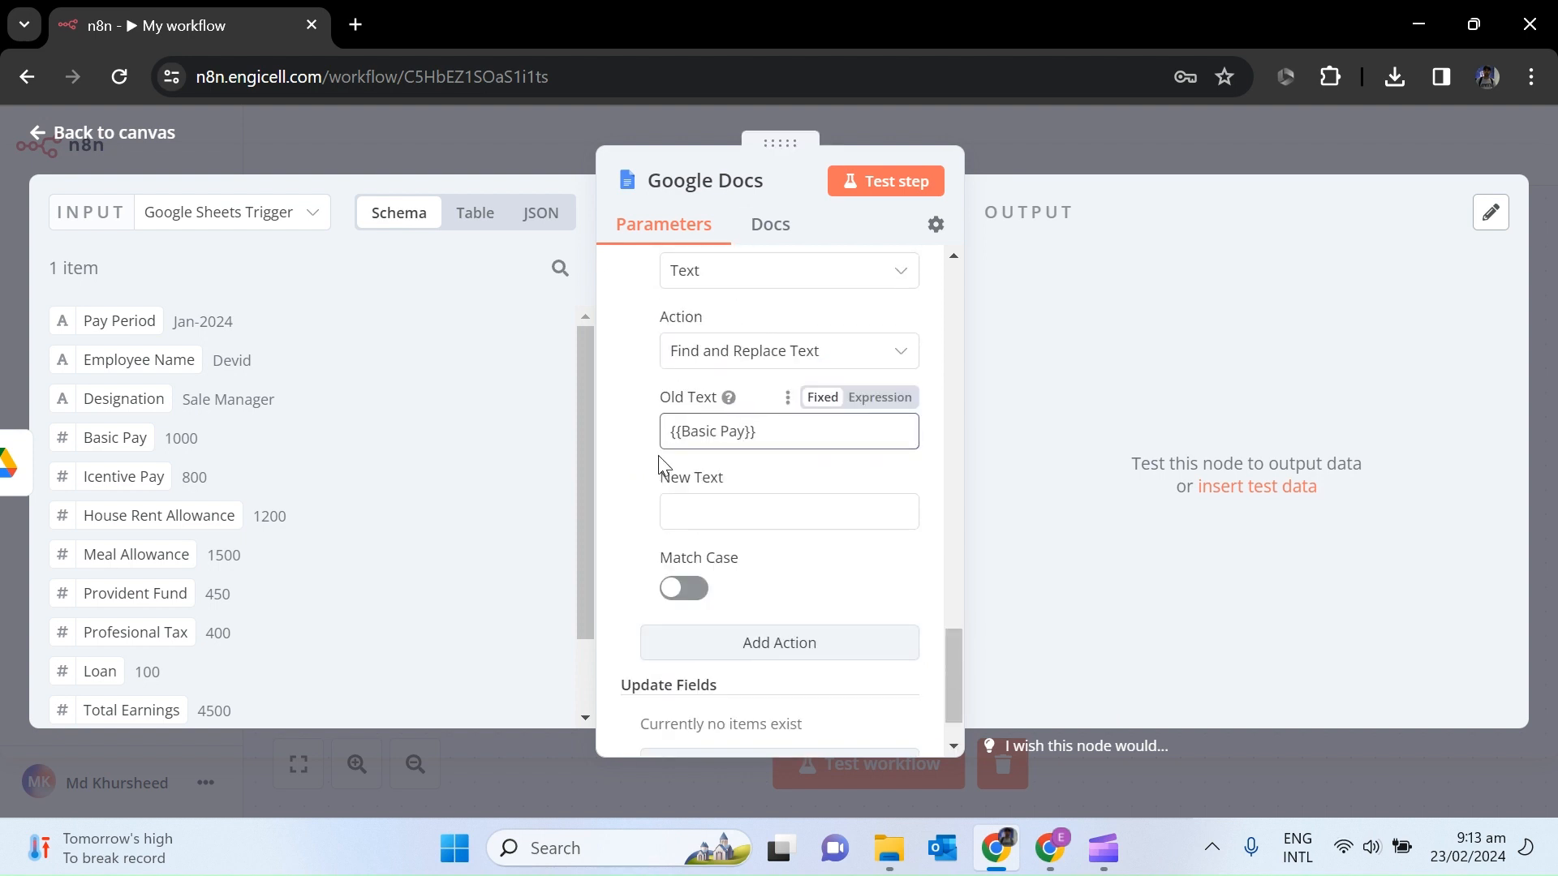
left_click_drag(660, 463, 714, 511)
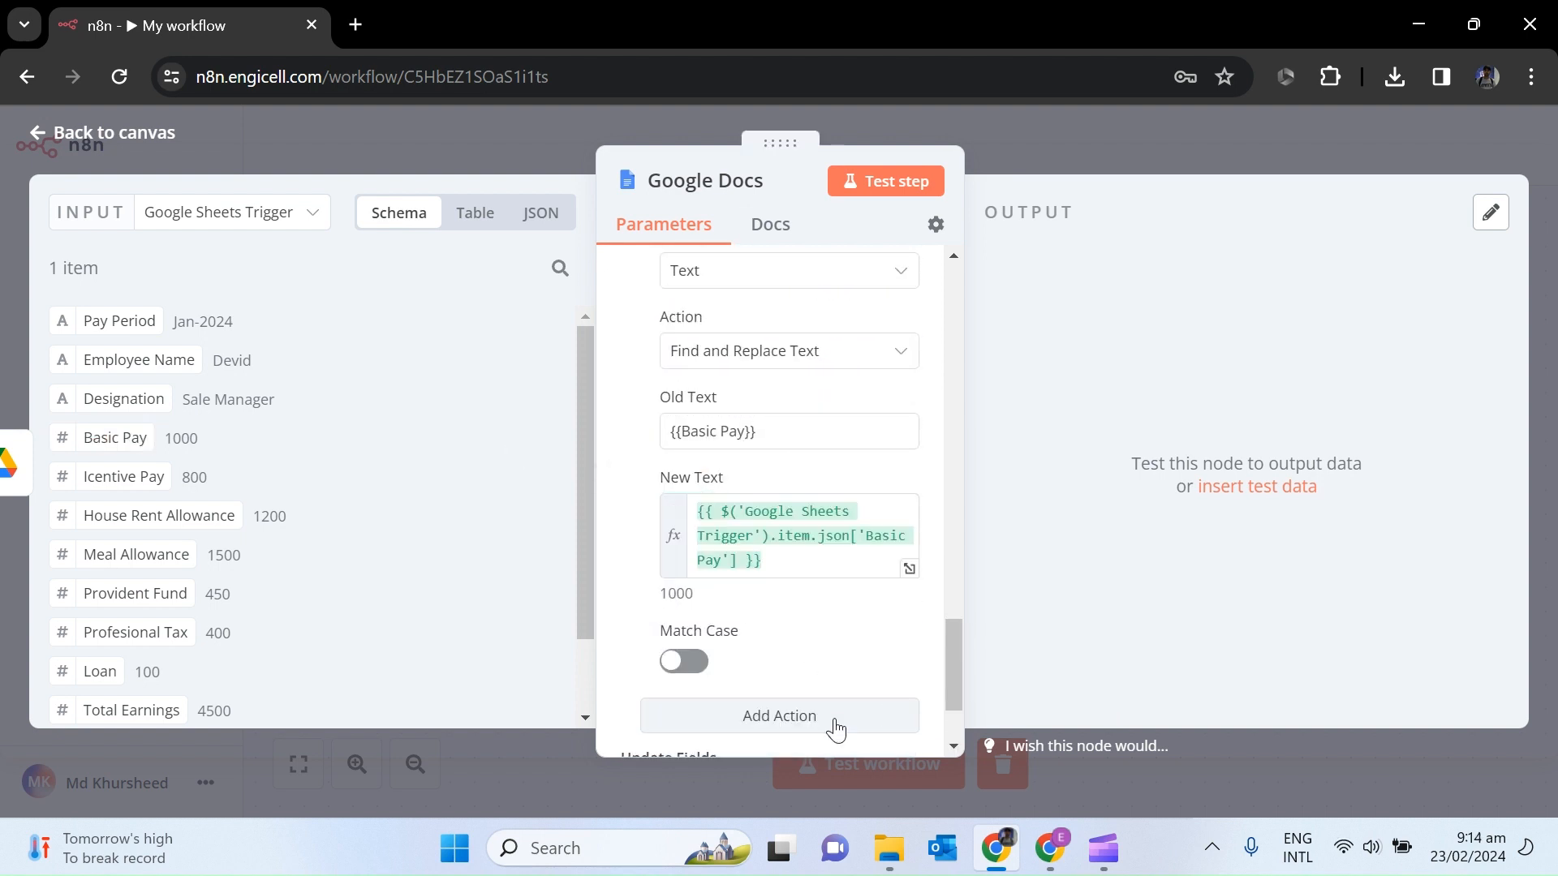
scroll(948, 741, "down", 5)
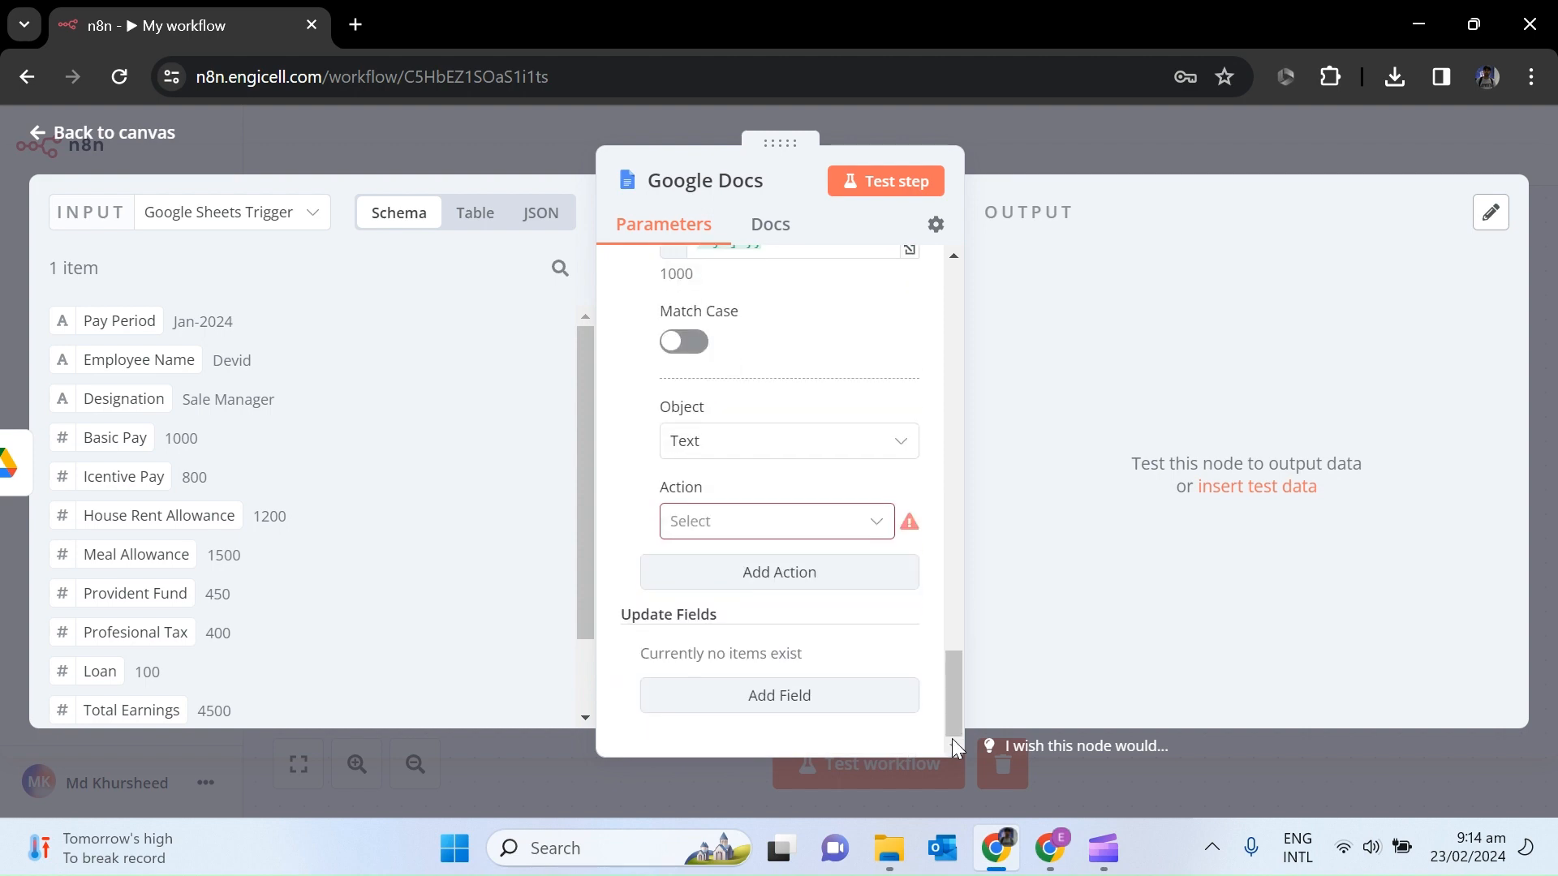
Copy {{Icentive Pay}} from the template and map it to the sheet's incentive value in a new action.
left_click(1050, 848)
triple_click(680, 692)
left_click(751, 523)
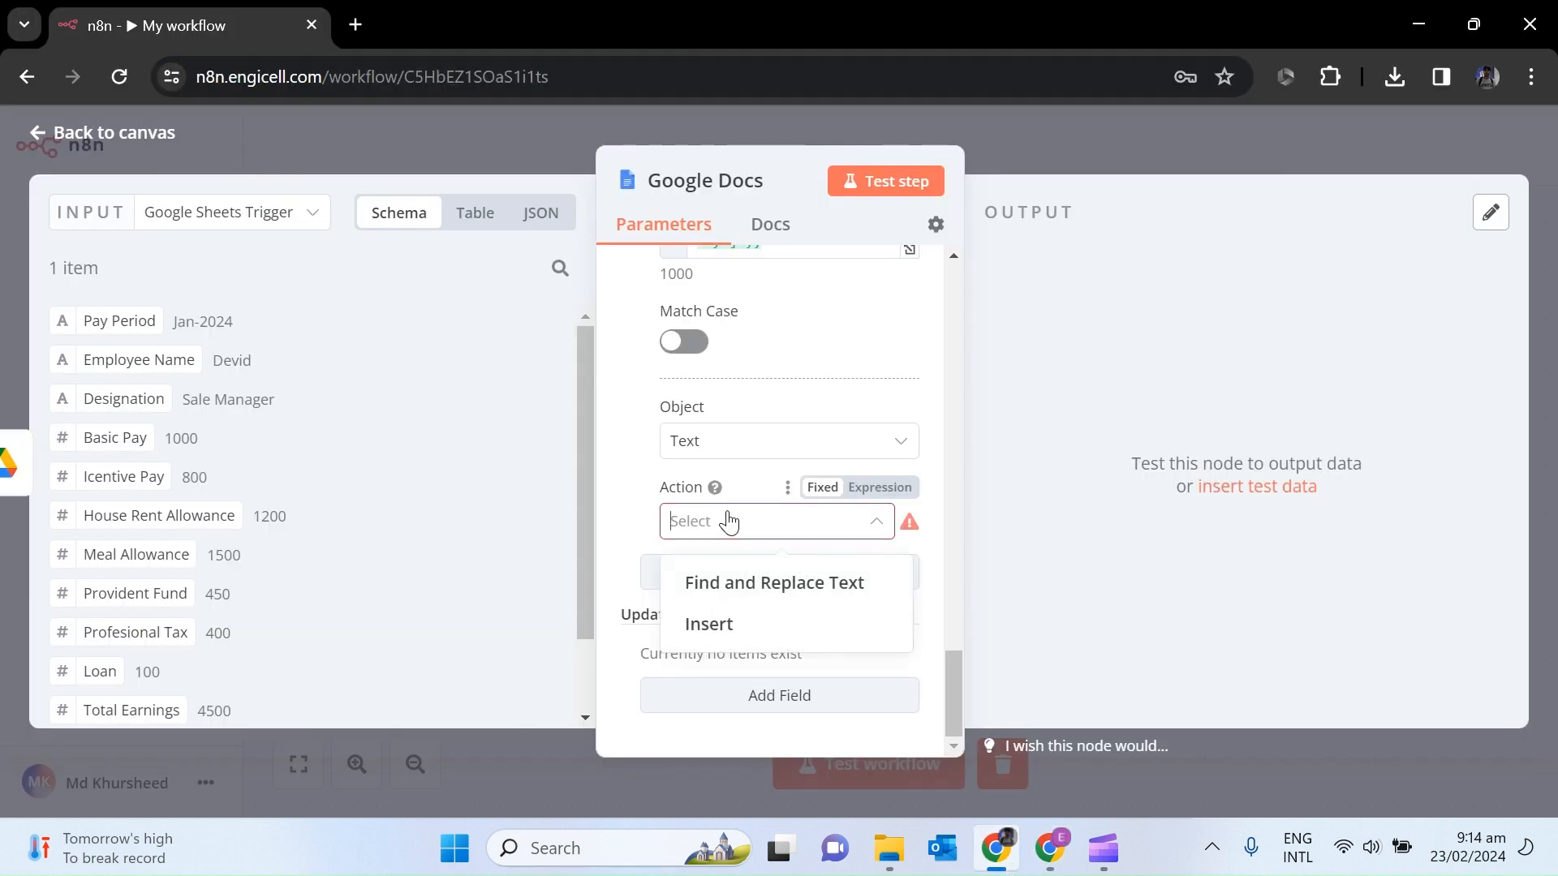
left_click(741, 581)
left_click(720, 601)
key("ctrl+v")
left_click_drag(123, 477, 788, 682)
scroll(953, 747, "down", 4)
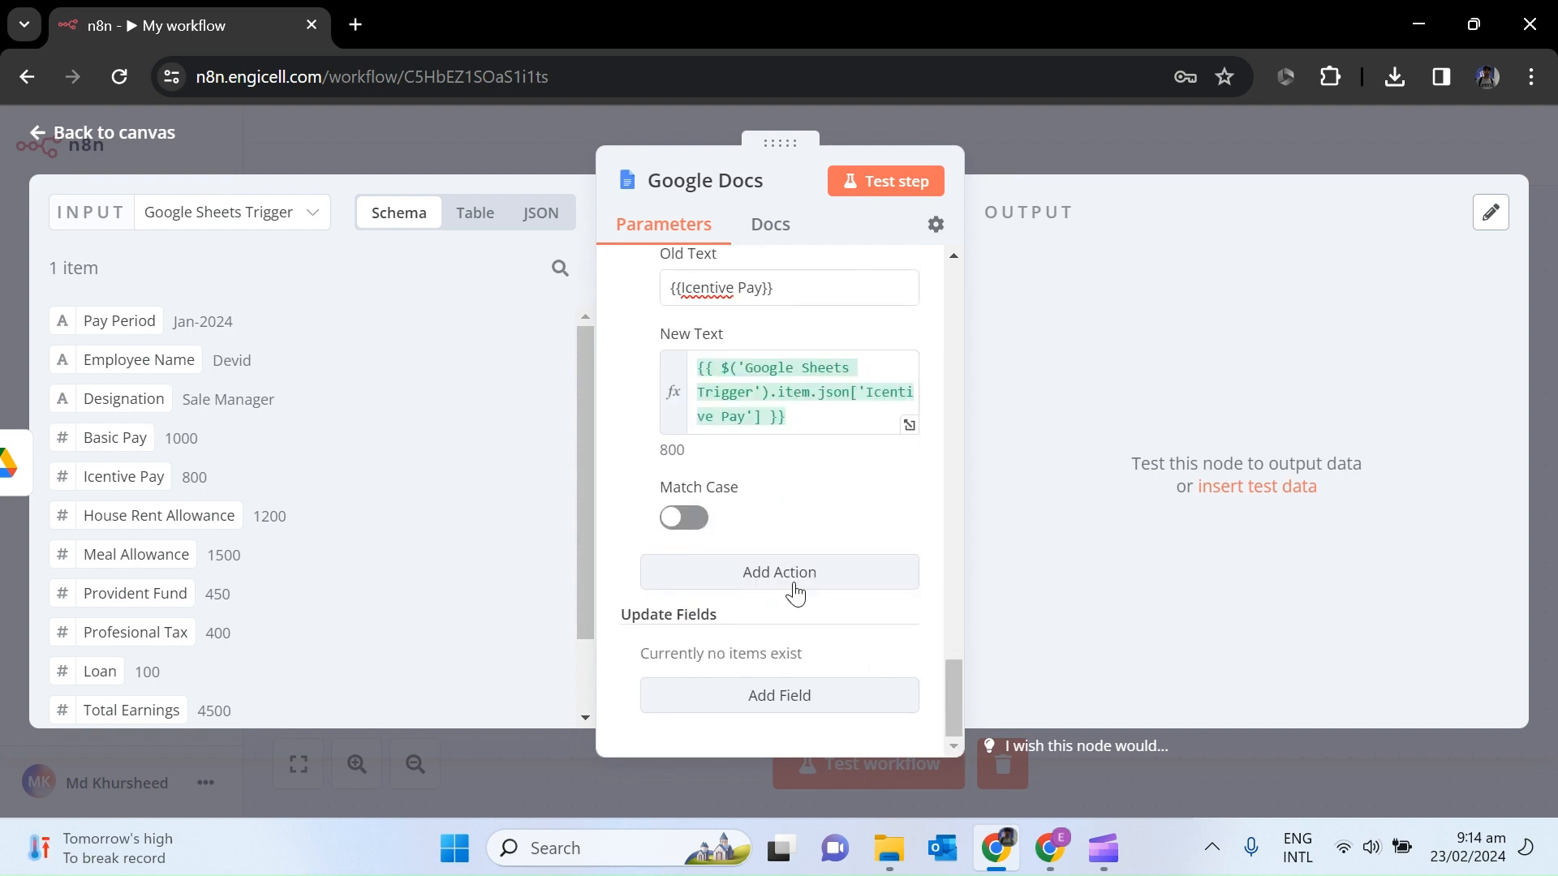
Add a find-and-replace action mapping {{House Rent Allowance}} to the sheet's House Rent Allowance value.
left_click(785, 577)
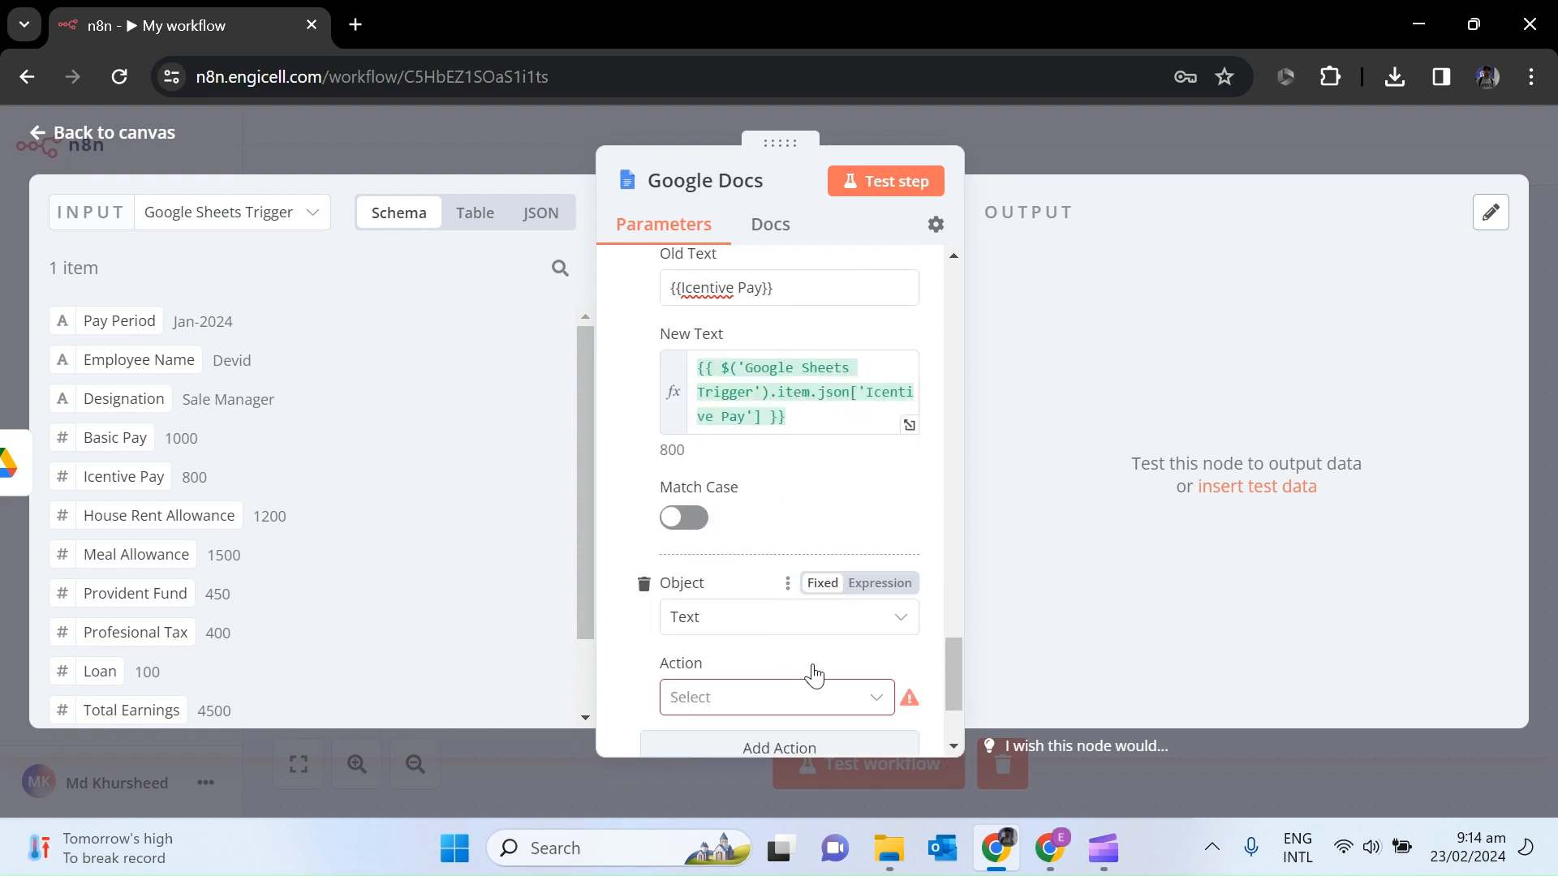
left_click(1044, 857)
scroll(744, 721, "down", 3)
left_click_drag(714, 518, 607, 491)
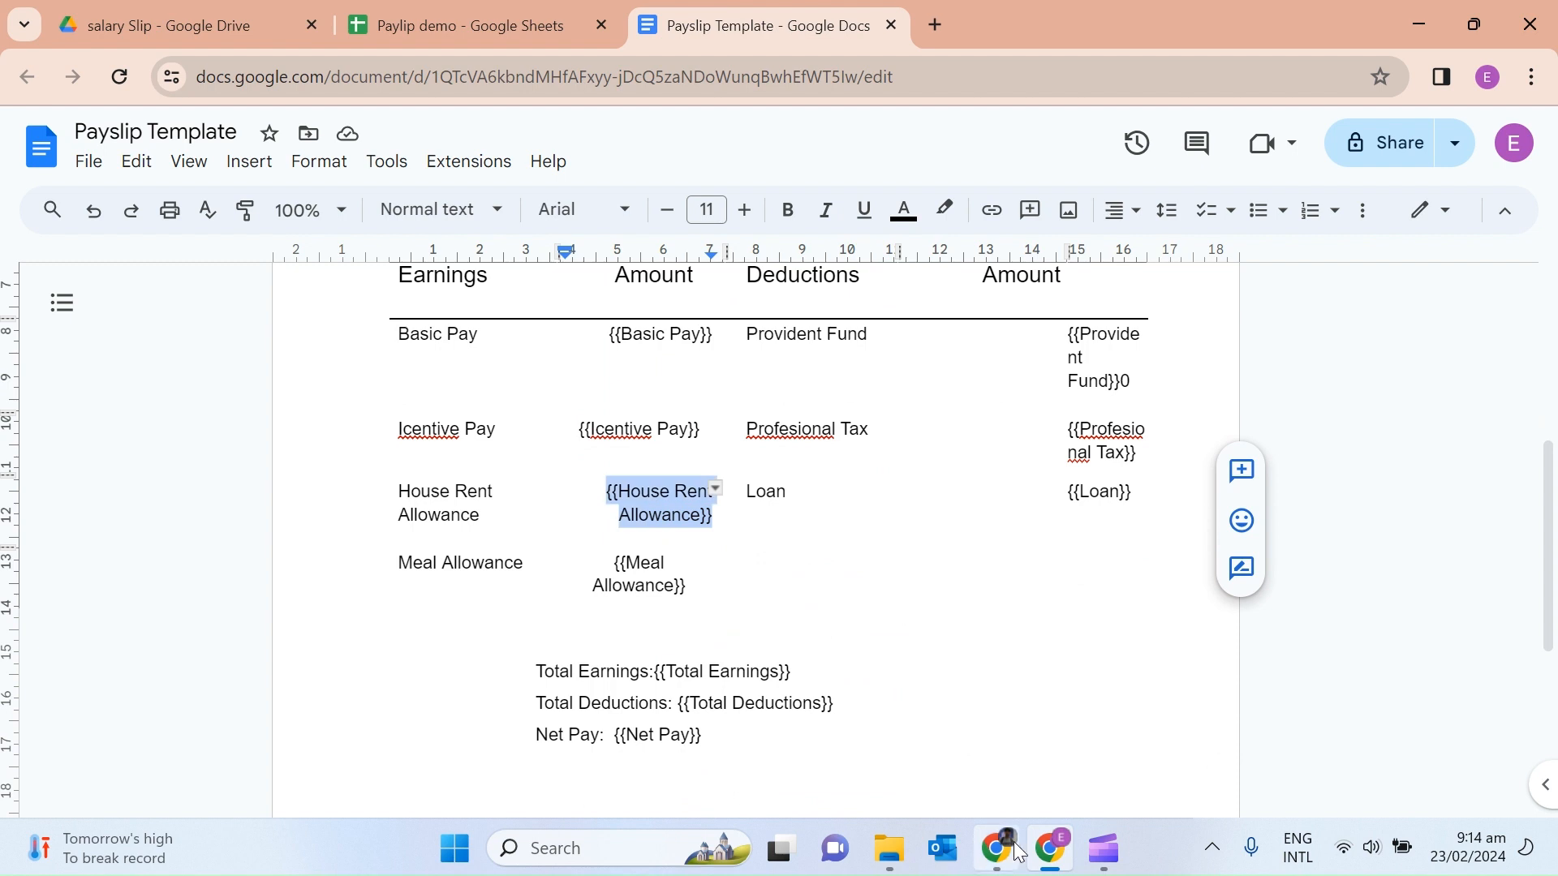
left_click(998, 849)
left_click(771, 698)
left_click(791, 596)
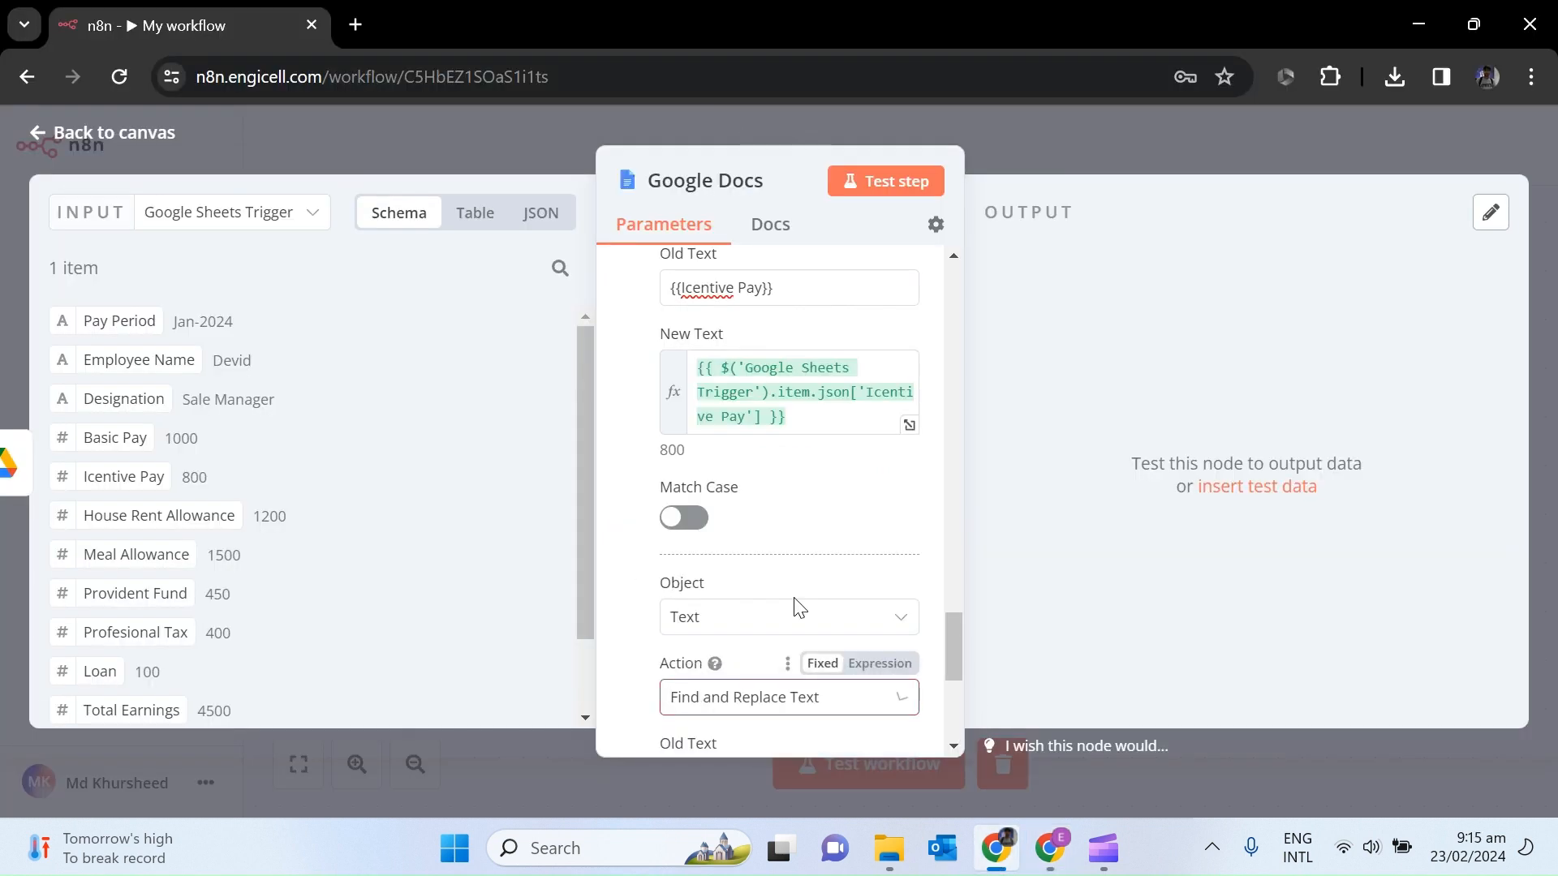
scroll(956, 741, "down", 4)
left_click(707, 429)
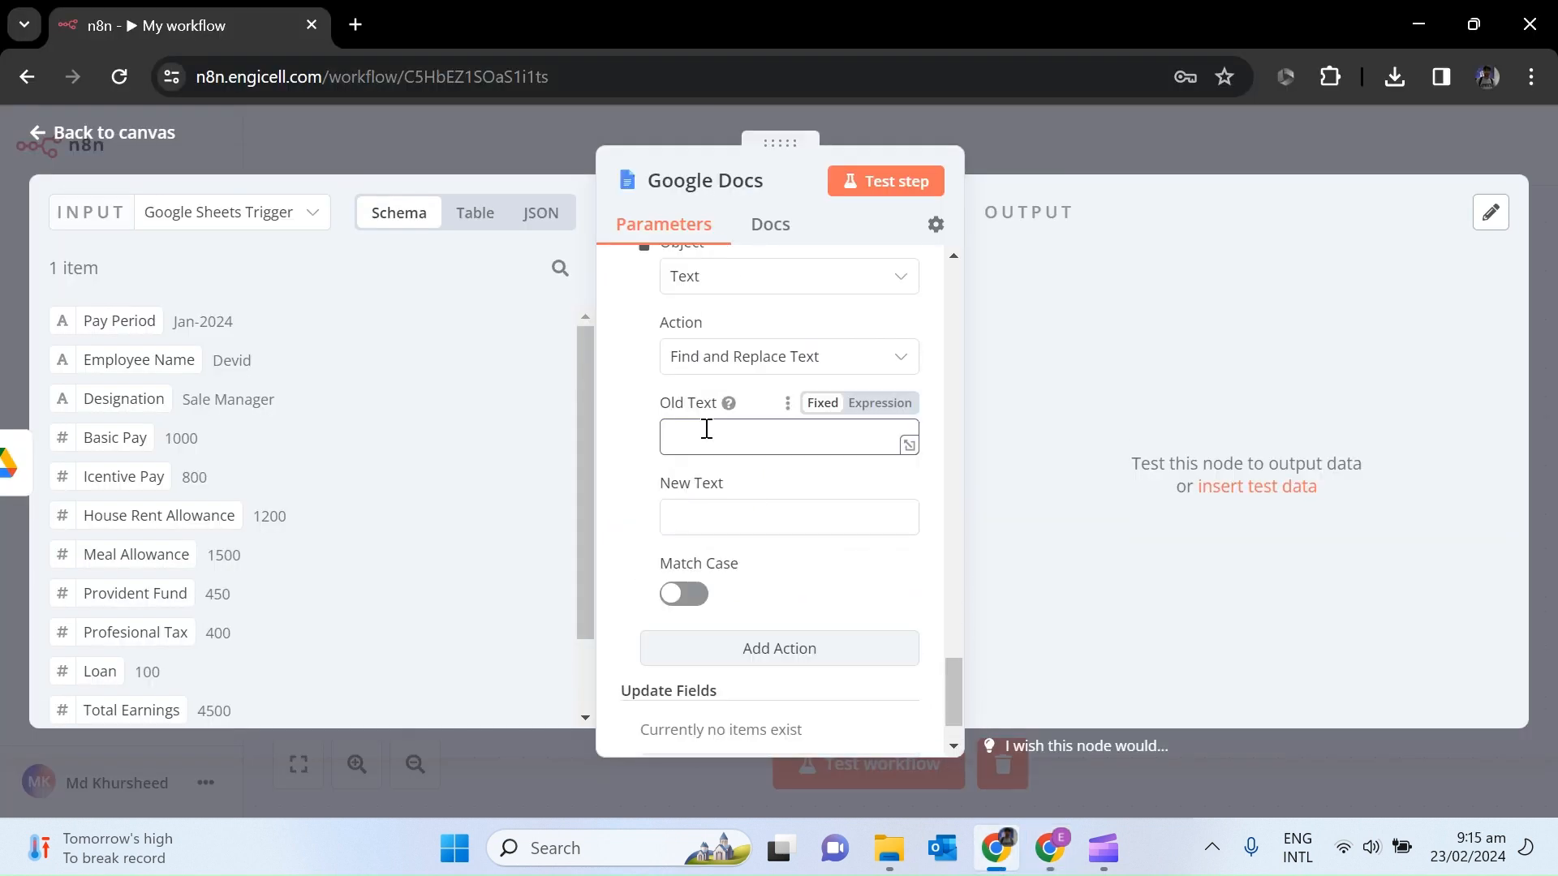
key("ctrl+v")
left_click_drag(158, 507, 735, 518)
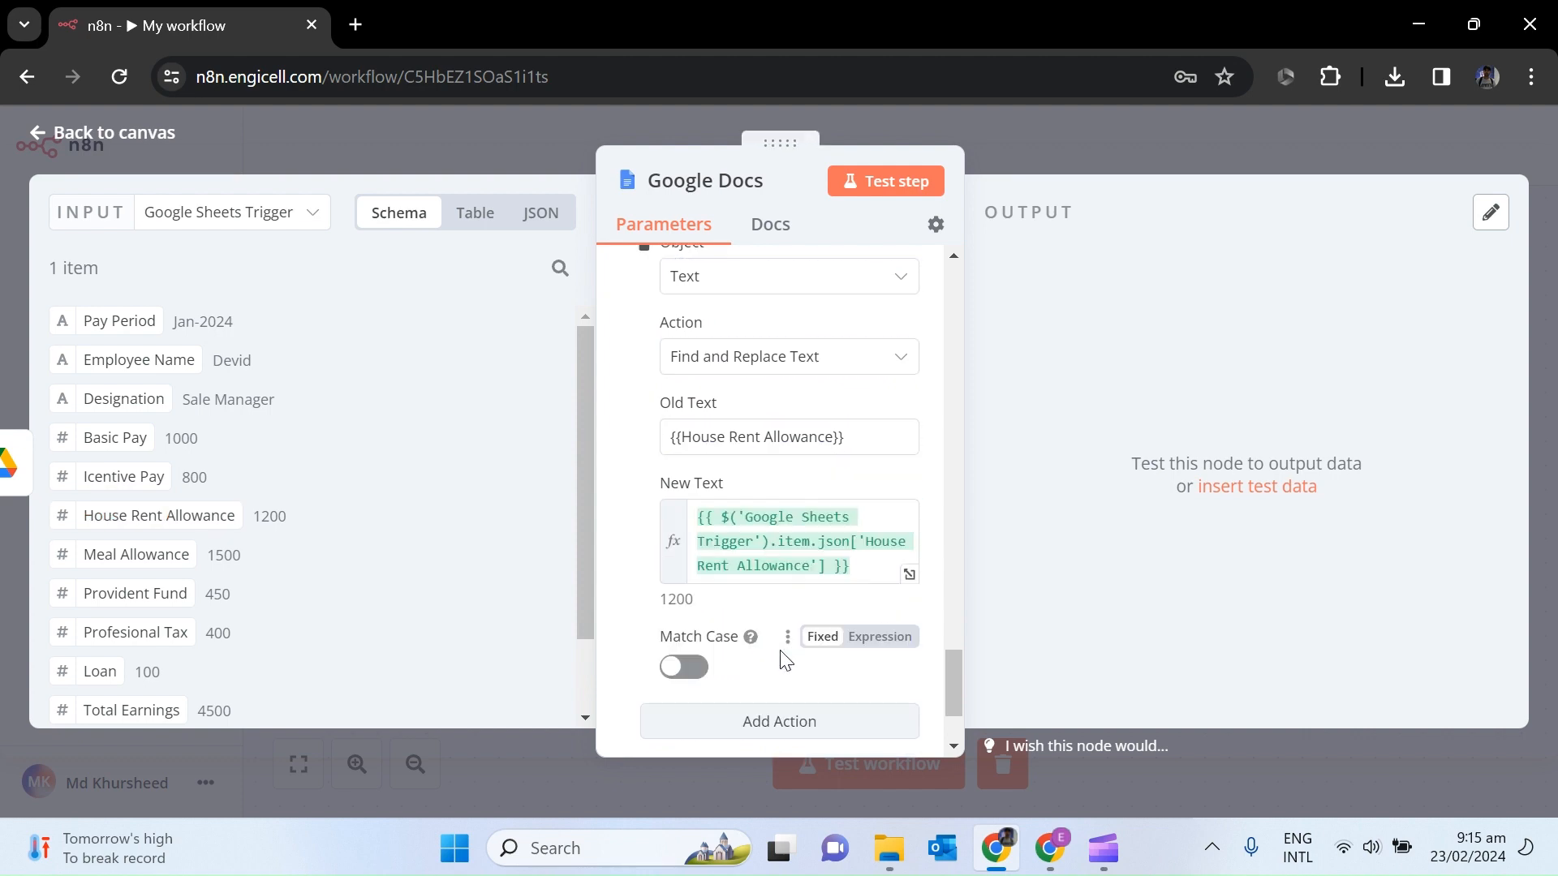
scroll(779, 617, "down", 2)
Add a find-and-replace action mapping {{Meal Allowance}} to the sheet's Meal Allowance value.
left_click(771, 572)
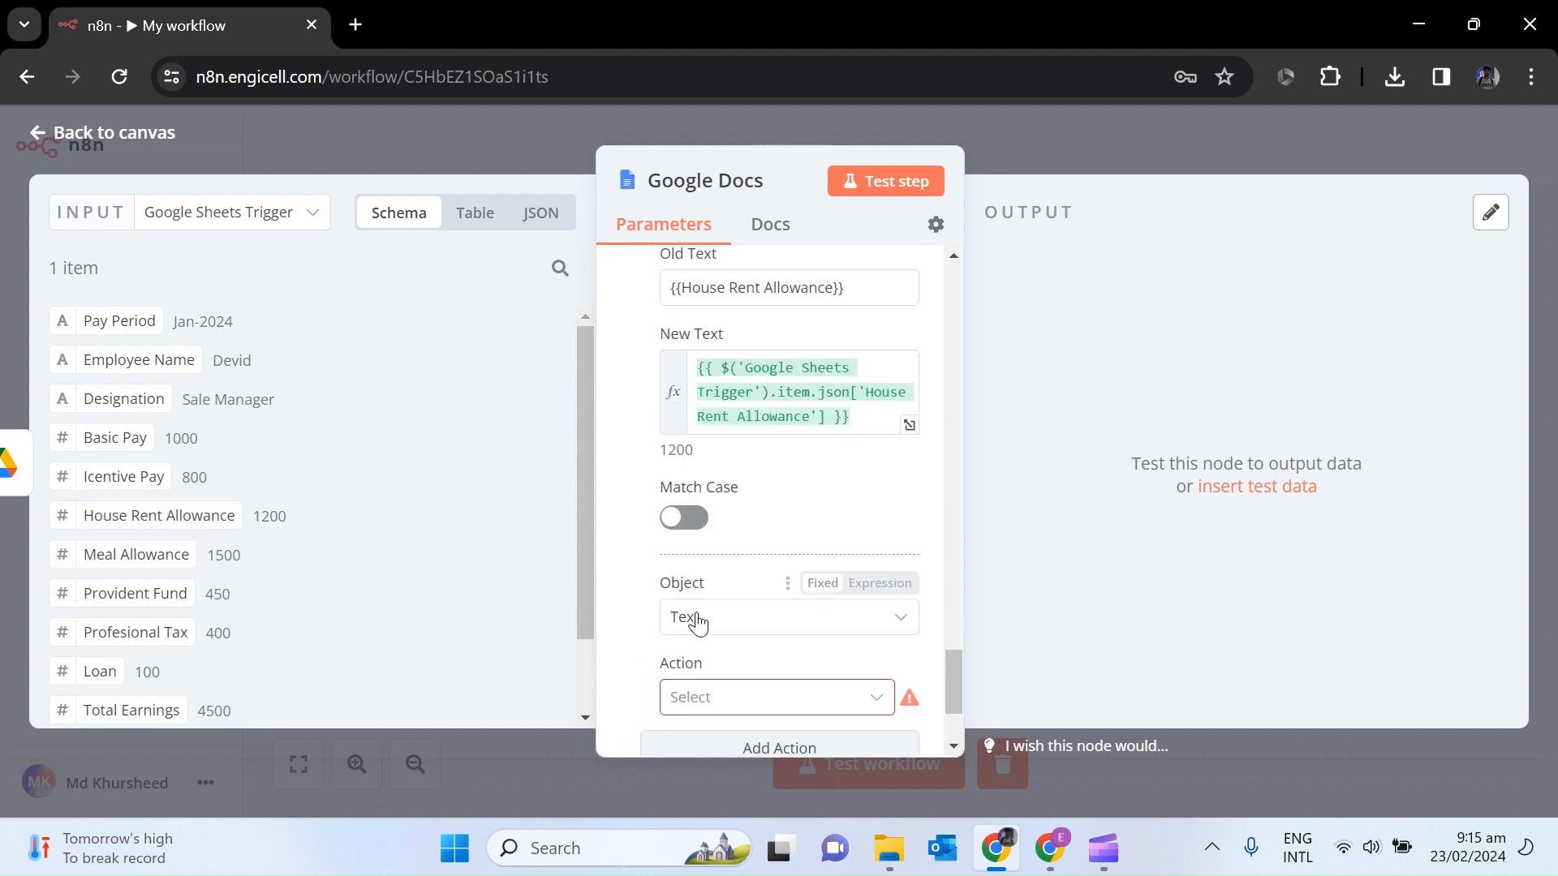
left_click(1050, 848)
left_click_drag(686, 586, 615, 563)
key("ctrl+c")
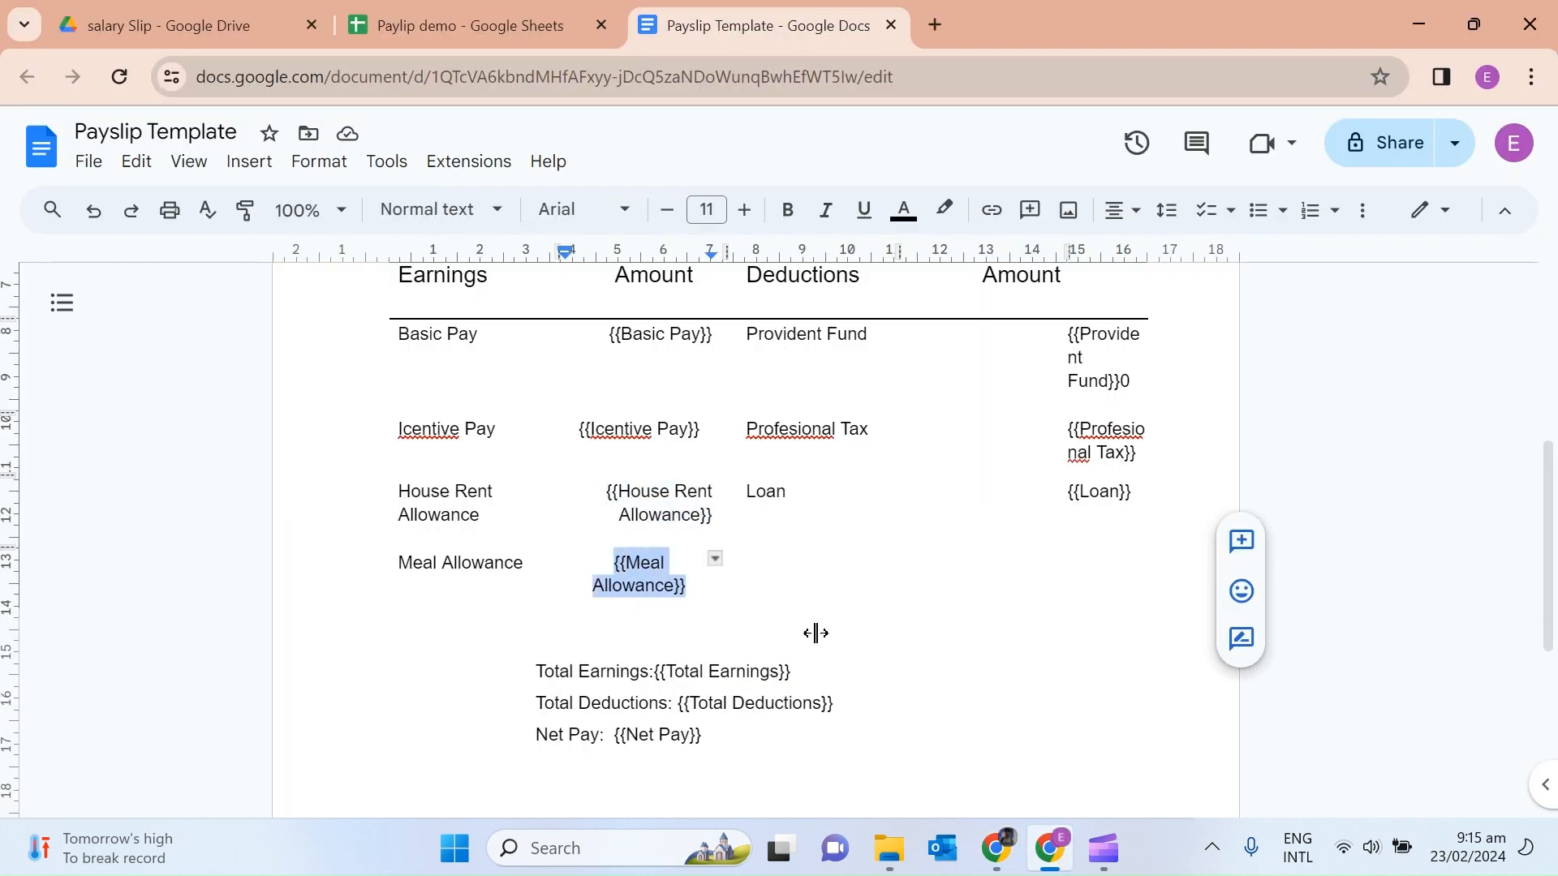
left_click(996, 848)
left_click(734, 699)
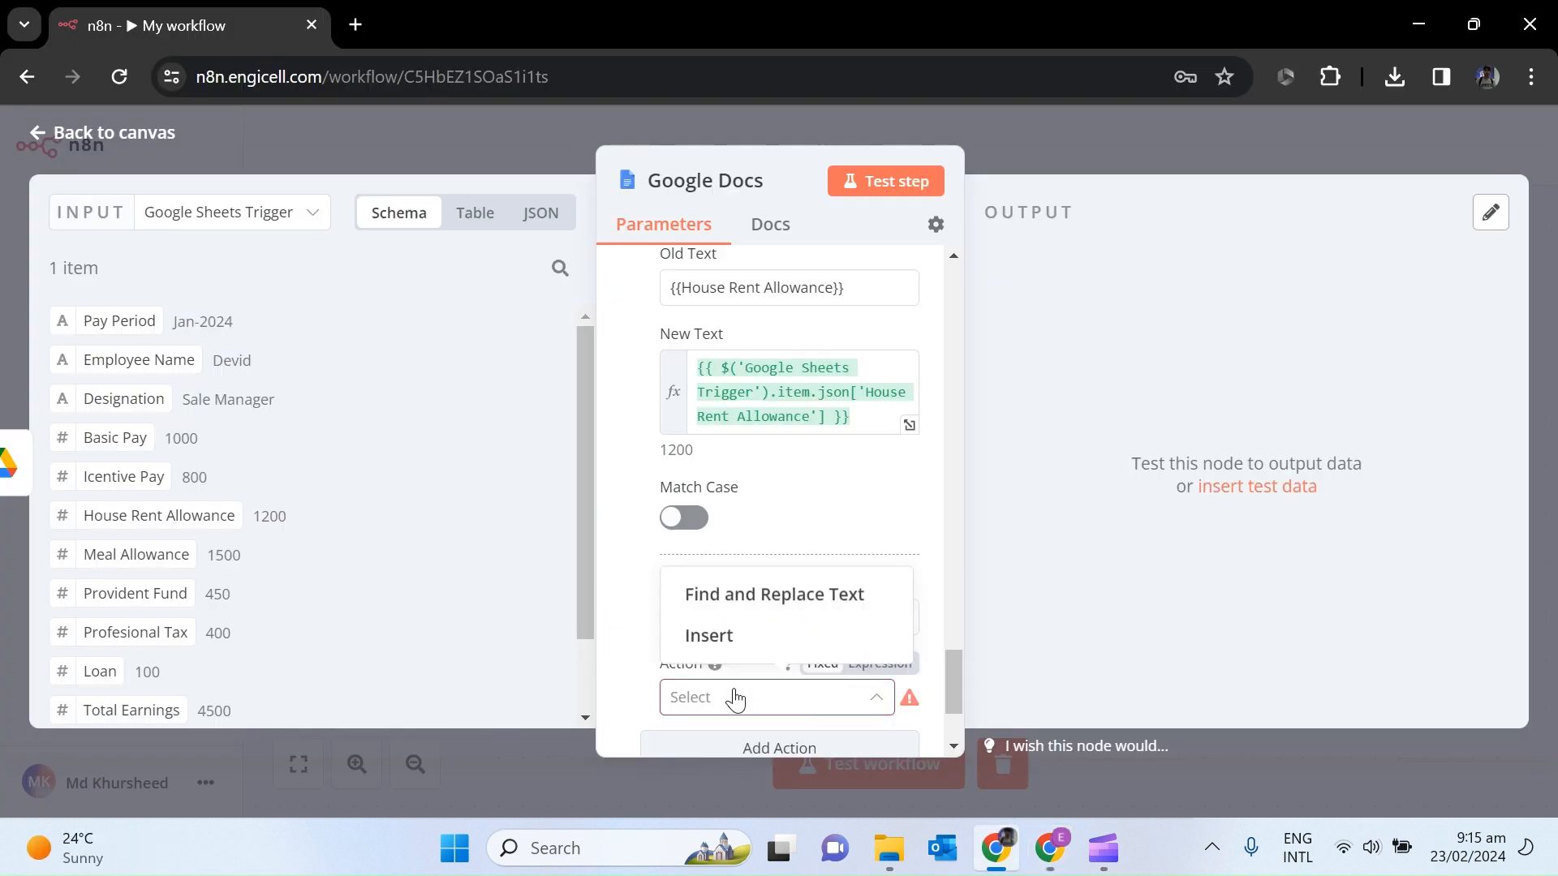
left_click(954, 746)
left_click(738, 447)
key("ctrl+v")
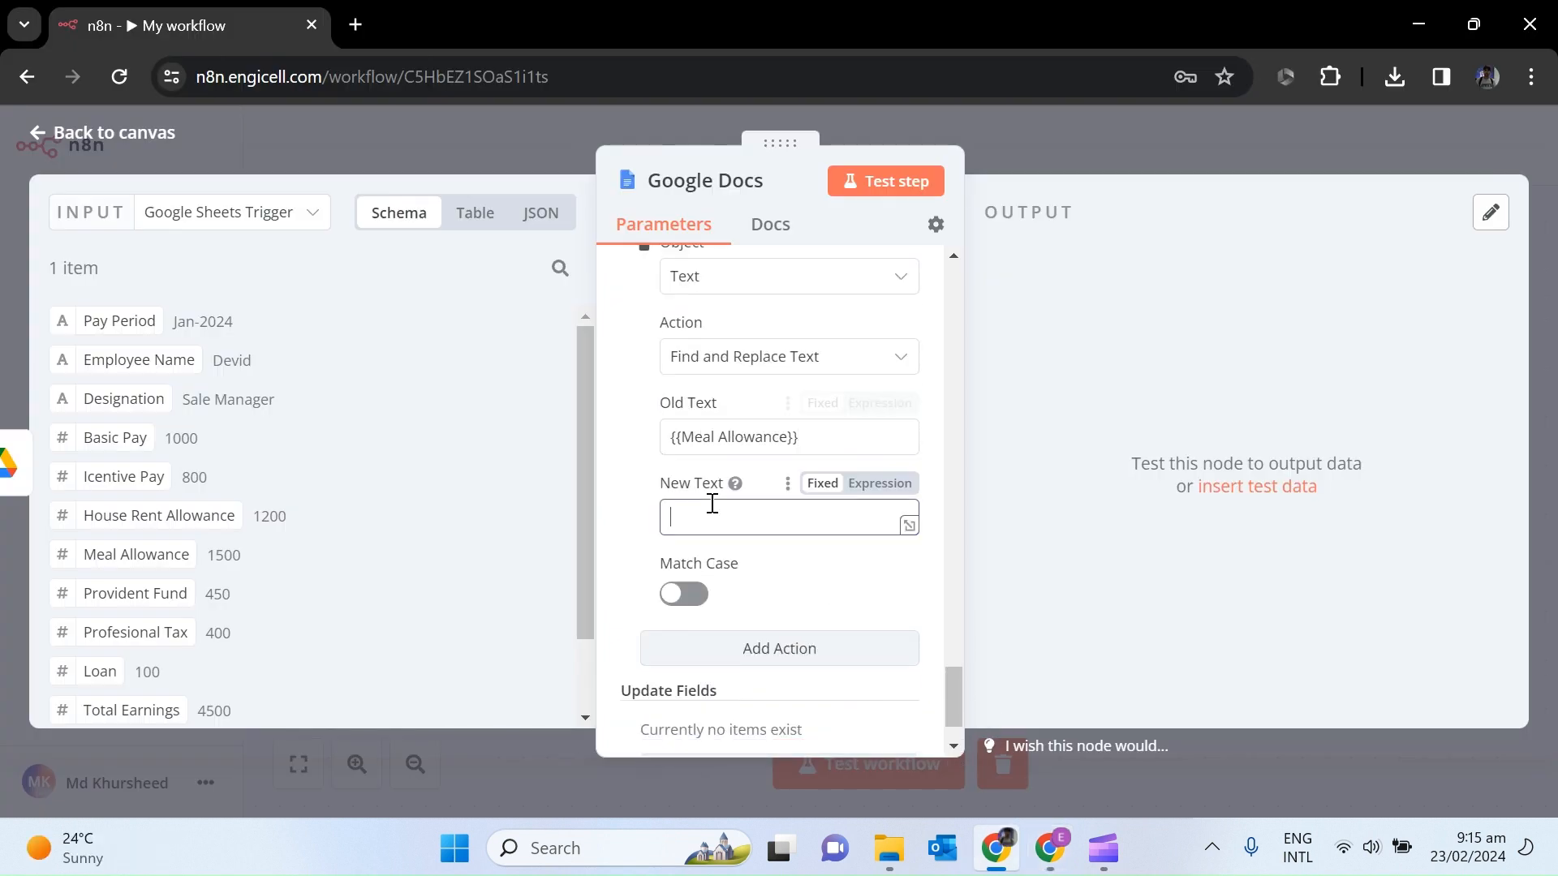
left_click_drag(136, 555, 731, 519)
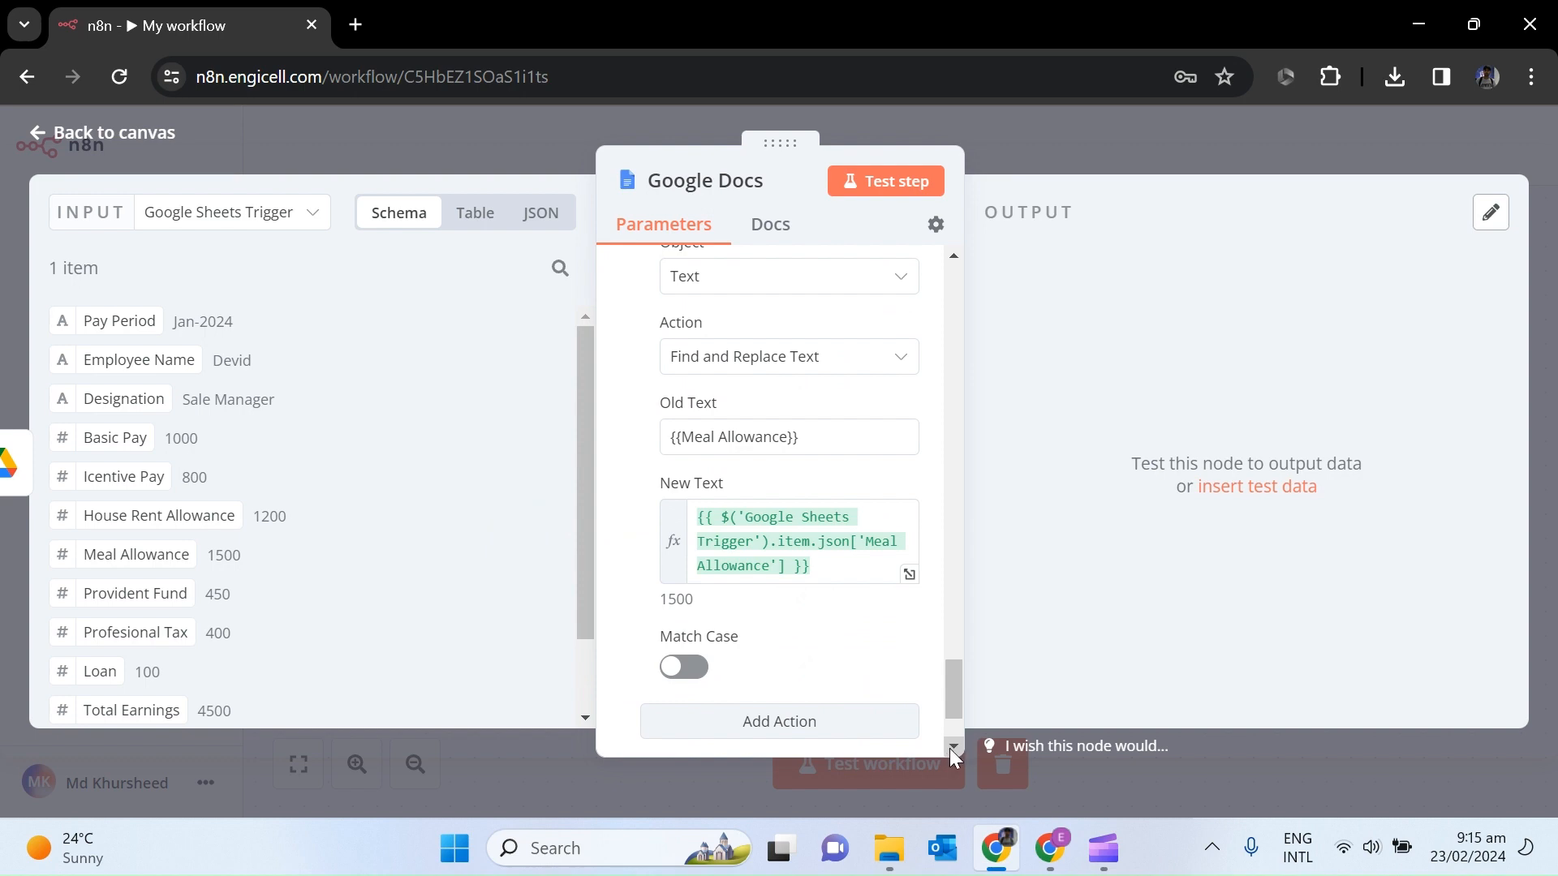
Add another action, then delete the stray 0 after {{Provident Fund}} in the template and select that placeholder.
left_click(955, 749)
left_click(782, 579)
left_click(1053, 857)
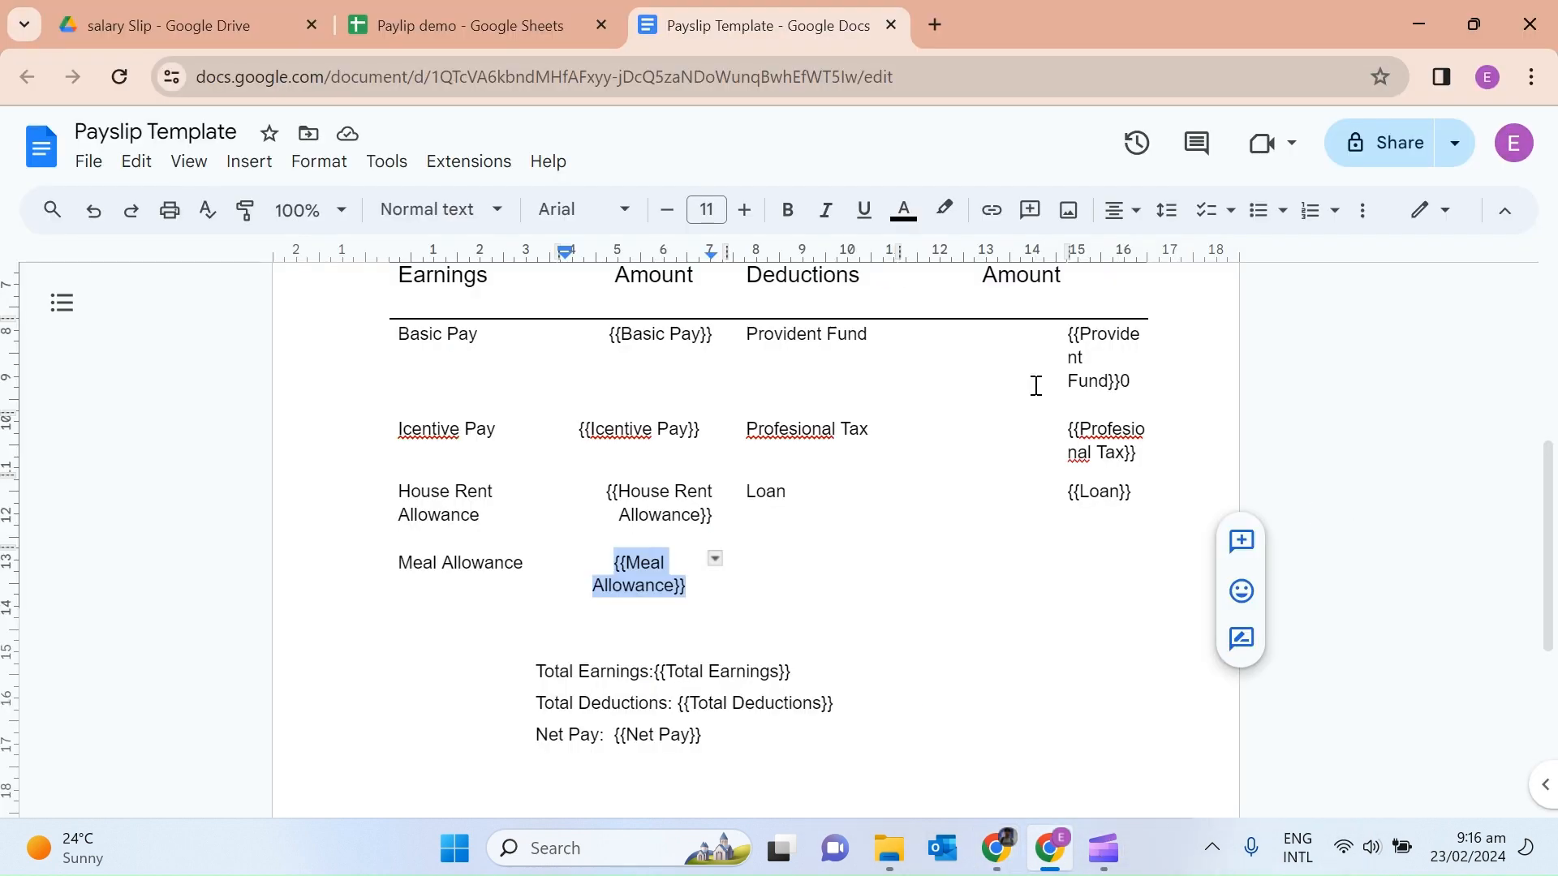
left_click_drag(1122, 384, 1068, 334)
left_click(1141, 397)
key("BackSpace")
left_click(1148, 358)
triple_click(1089, 354)
key("ctrl+c")
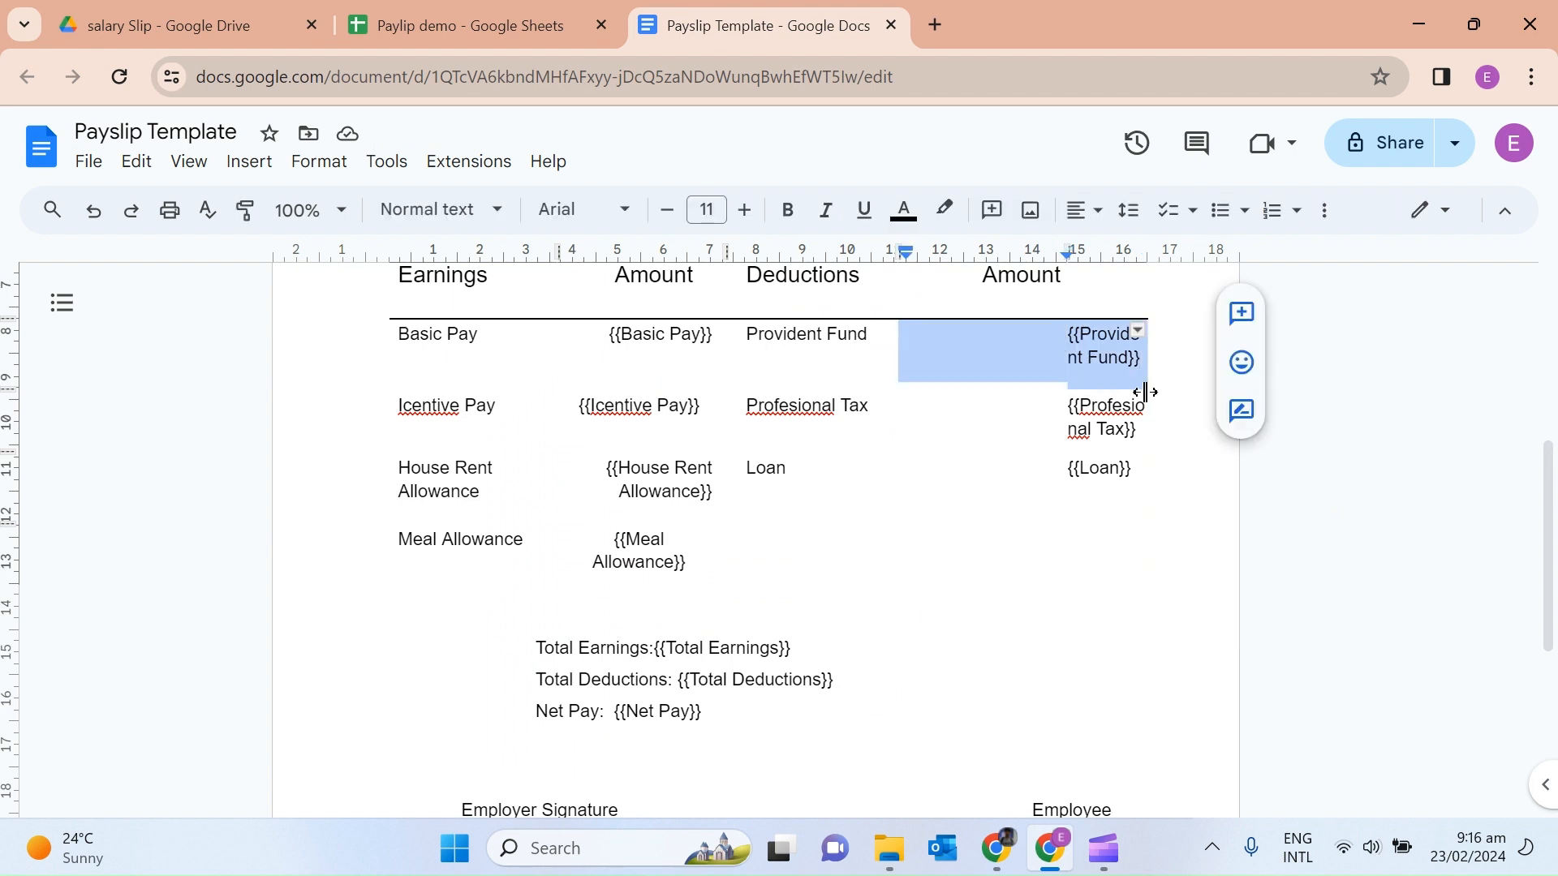
Set the new find-and-replace action to swap {{Provident Fund}} for the sheet's Provident Fund value.
left_click(1001, 848)
left_click(771, 697)
left_click(751, 596)
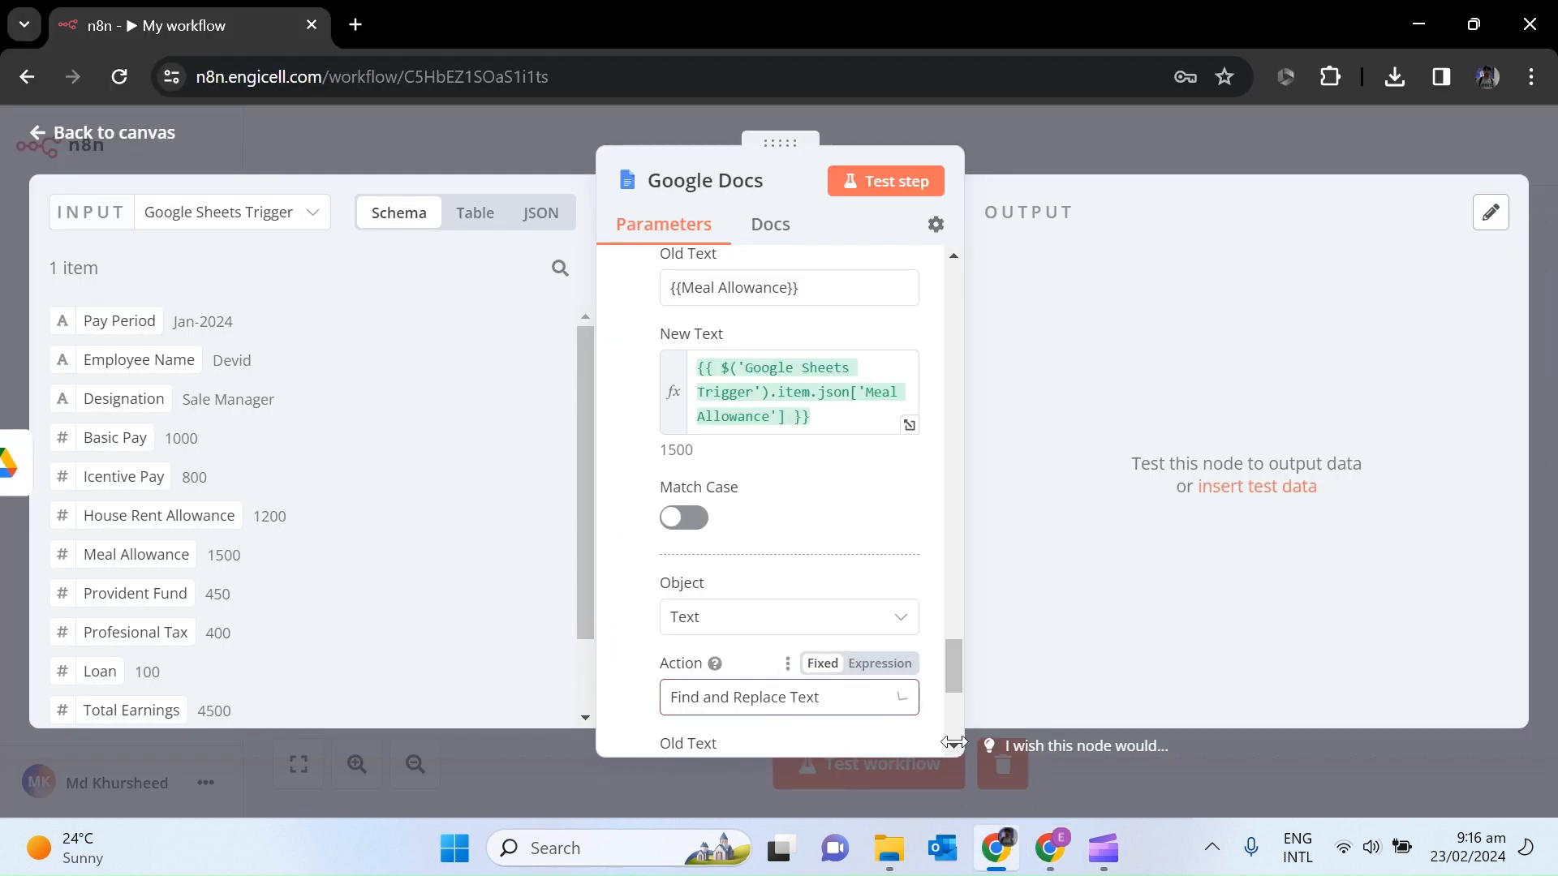
left_click_drag(961, 748, 958, 748)
key("Down")
key("Down")
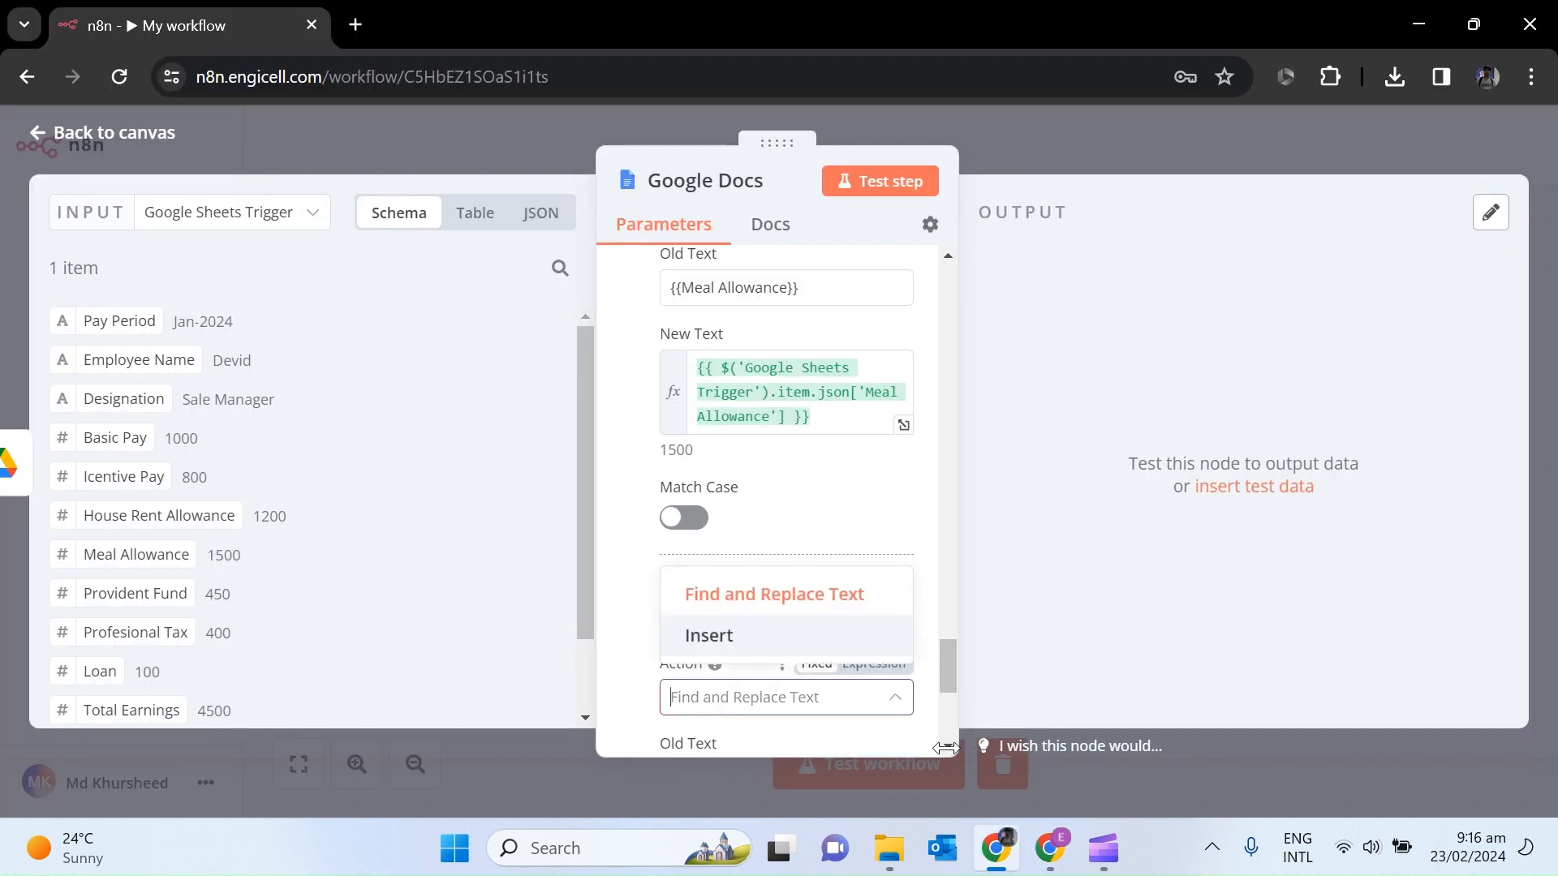
left_click(948, 718)
left_click(675, 361)
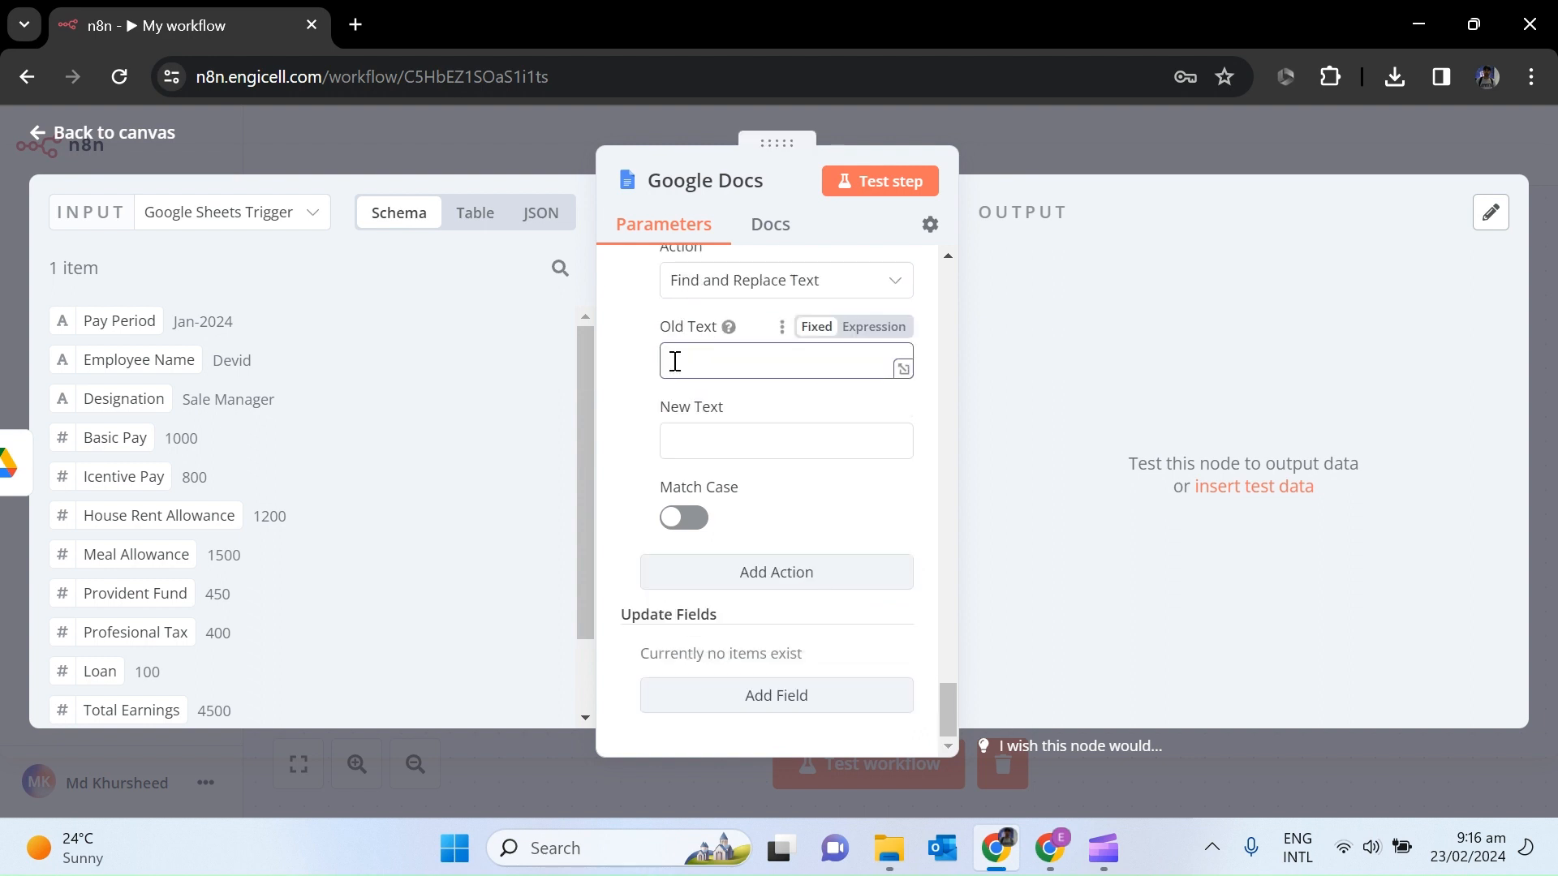
key("ctrl+v")
left_click_drag(135, 594, 730, 444)
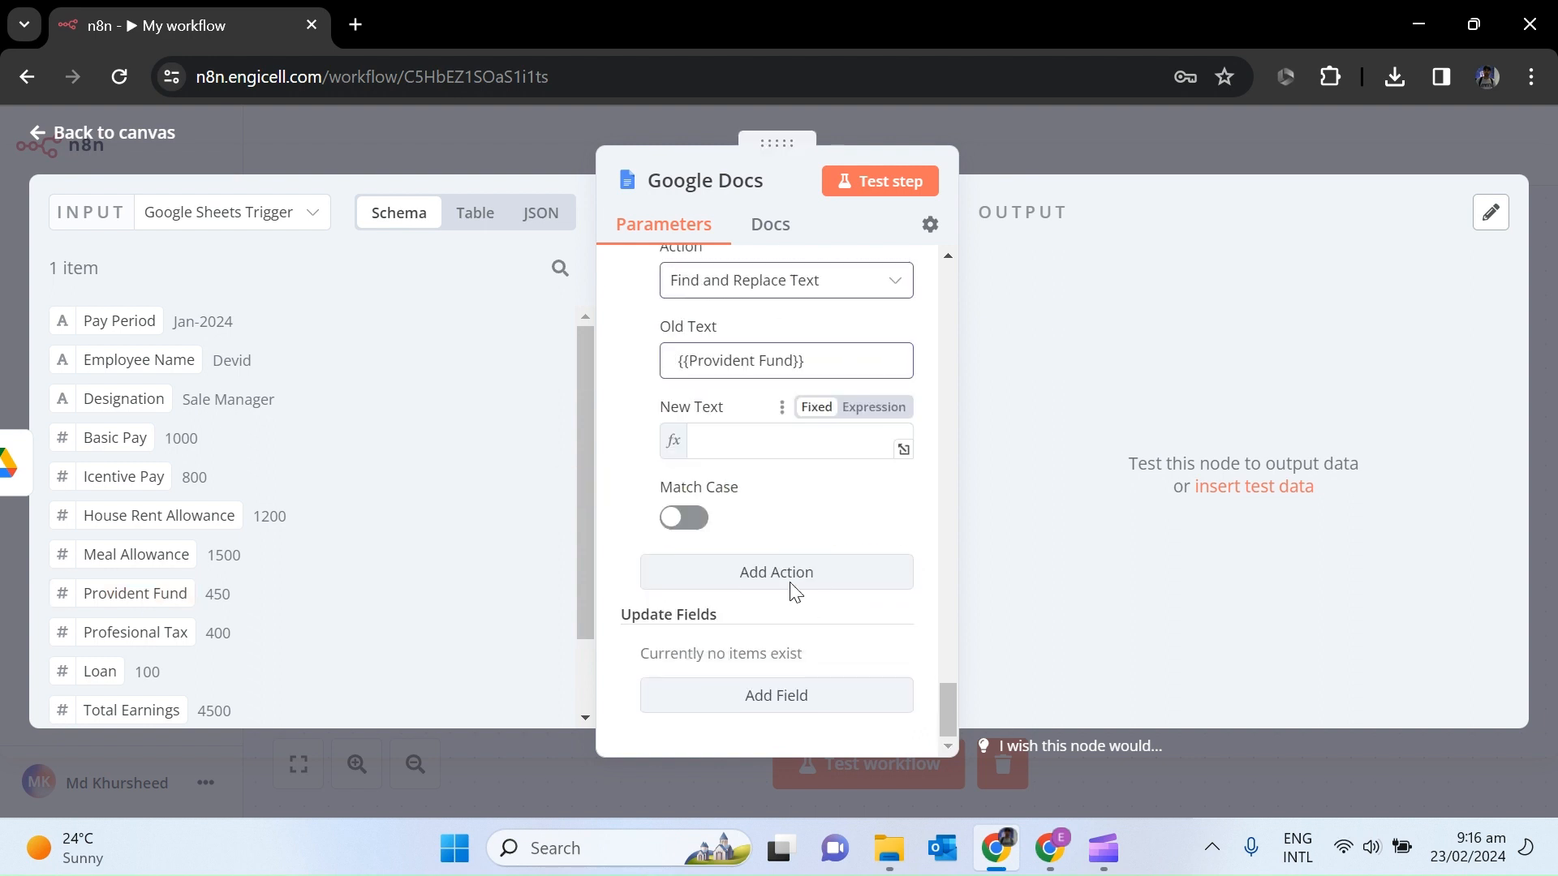
left_click(776, 646)
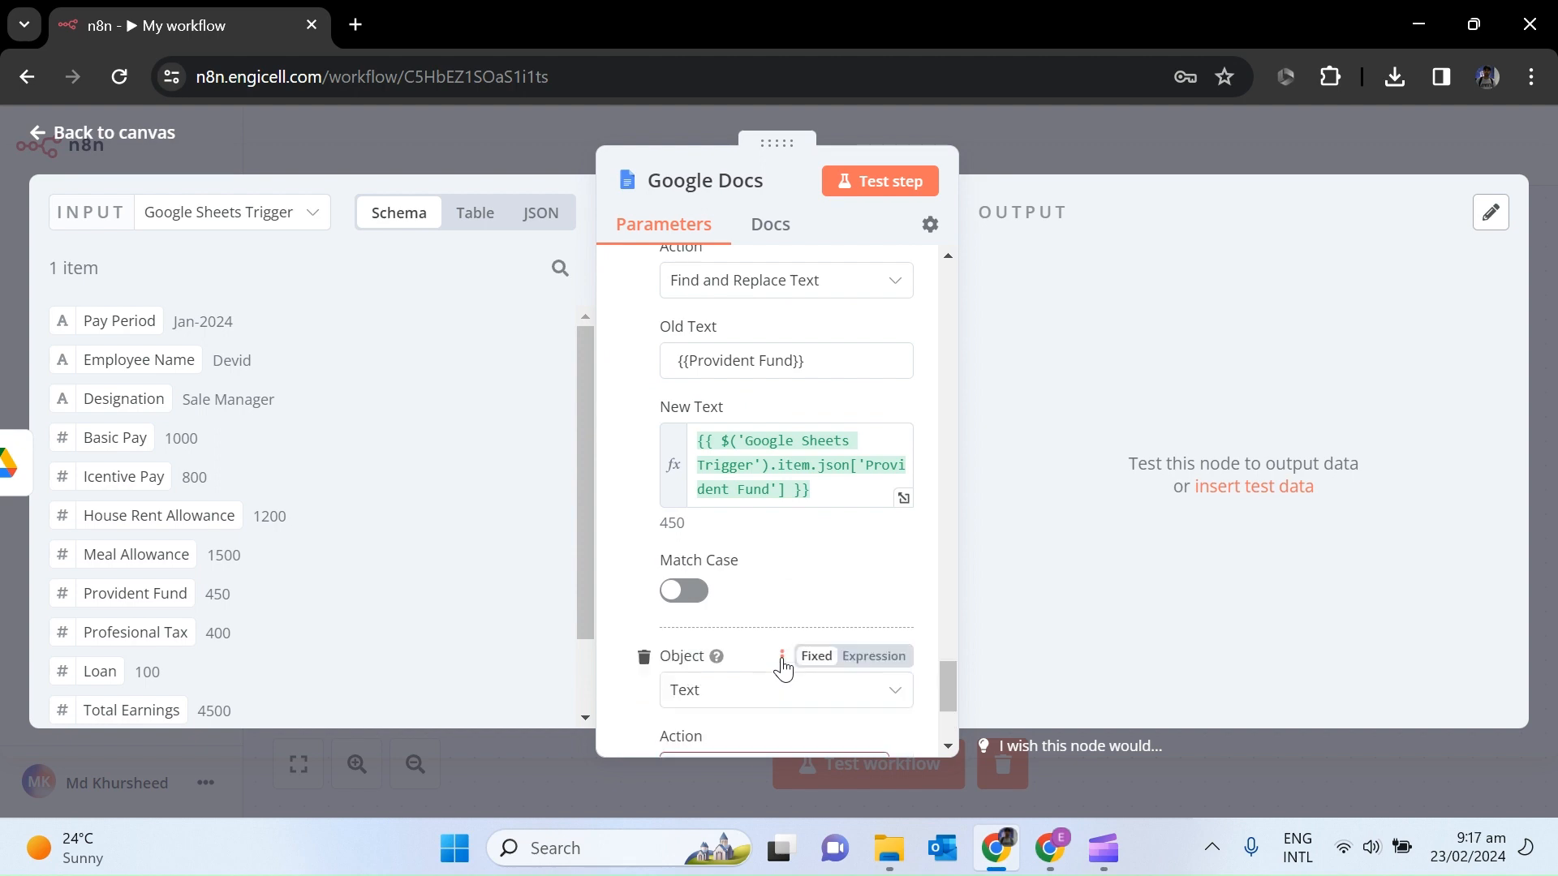
scroll(948, 749, "down", 2)
Add a find-and-replace action mapping {{Profesional Tax}} to the sheet's Professional Tax value.
left_click(870, 521)
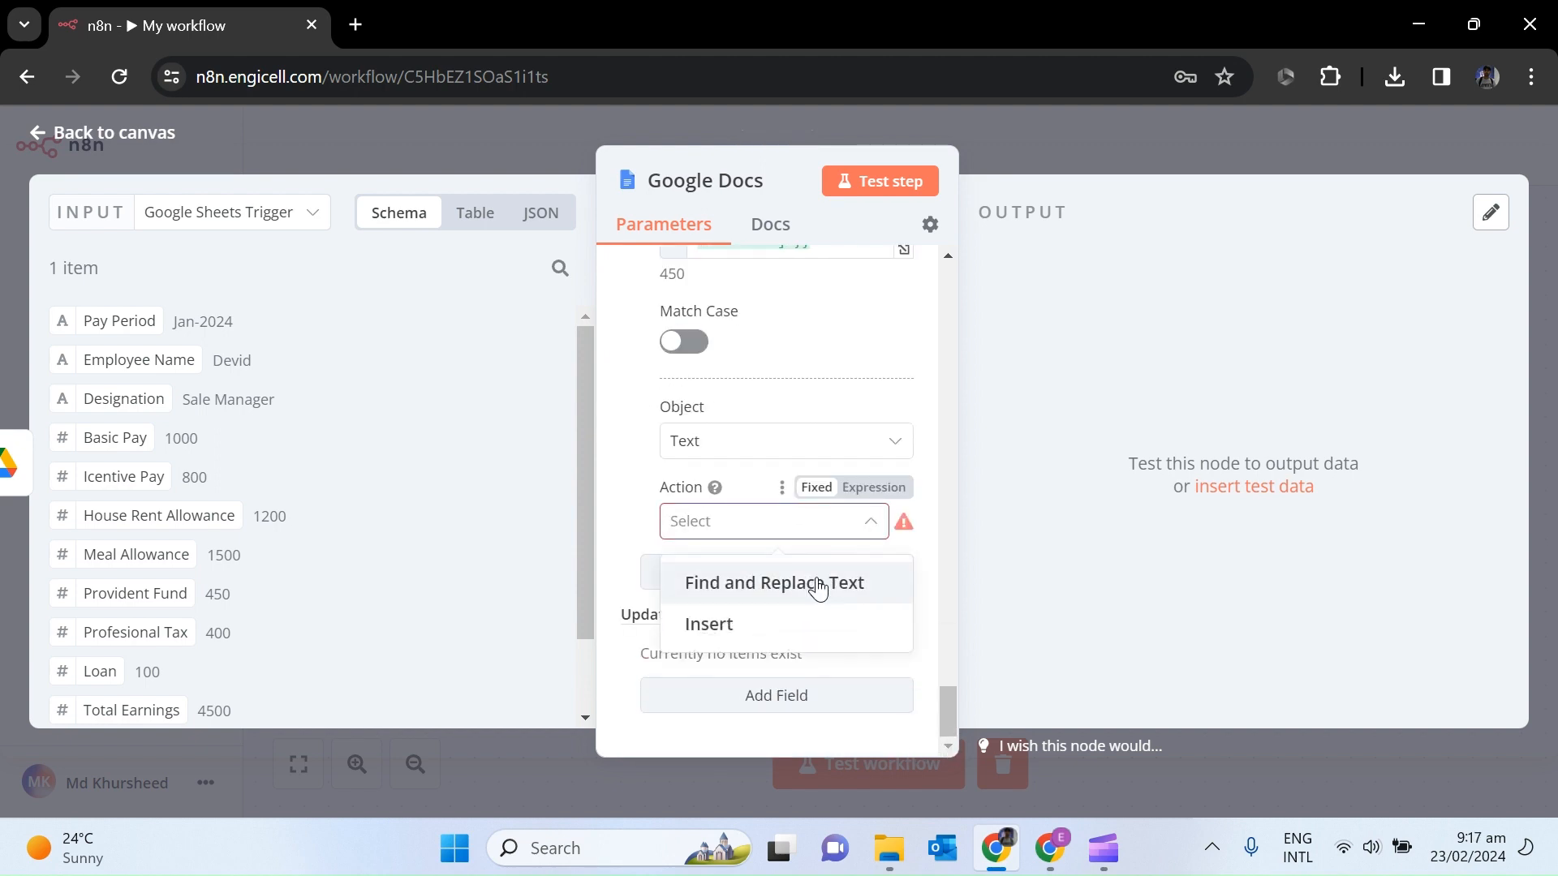
left_click(811, 581)
left_click(1054, 848)
left_click_drag(1139, 434, 1064, 420)
key("ctrl+c")
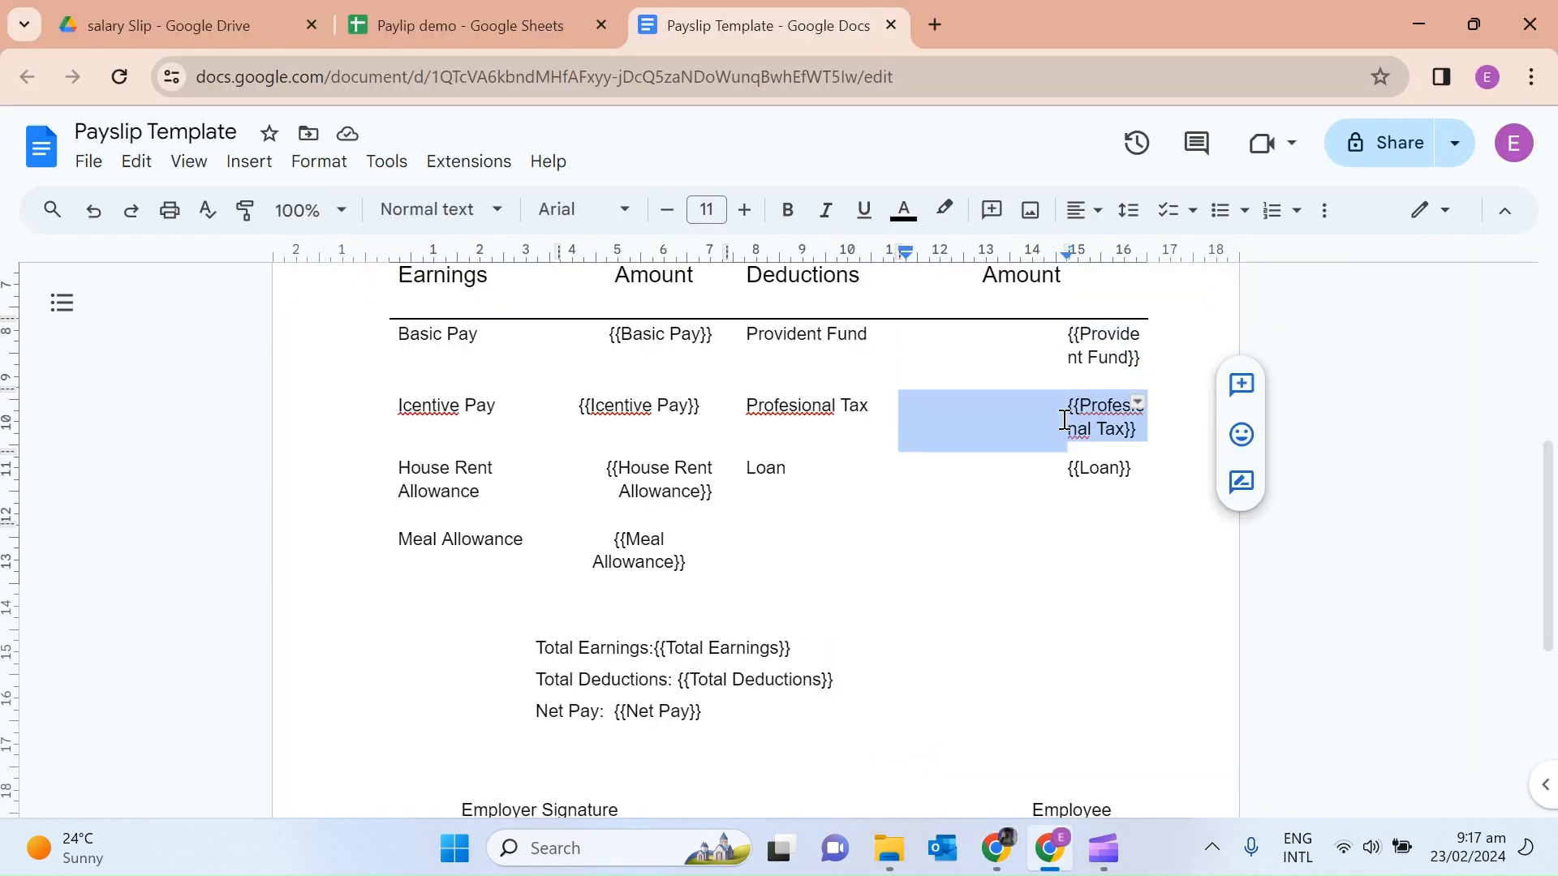
left_click(998, 860)
left_click(731, 582)
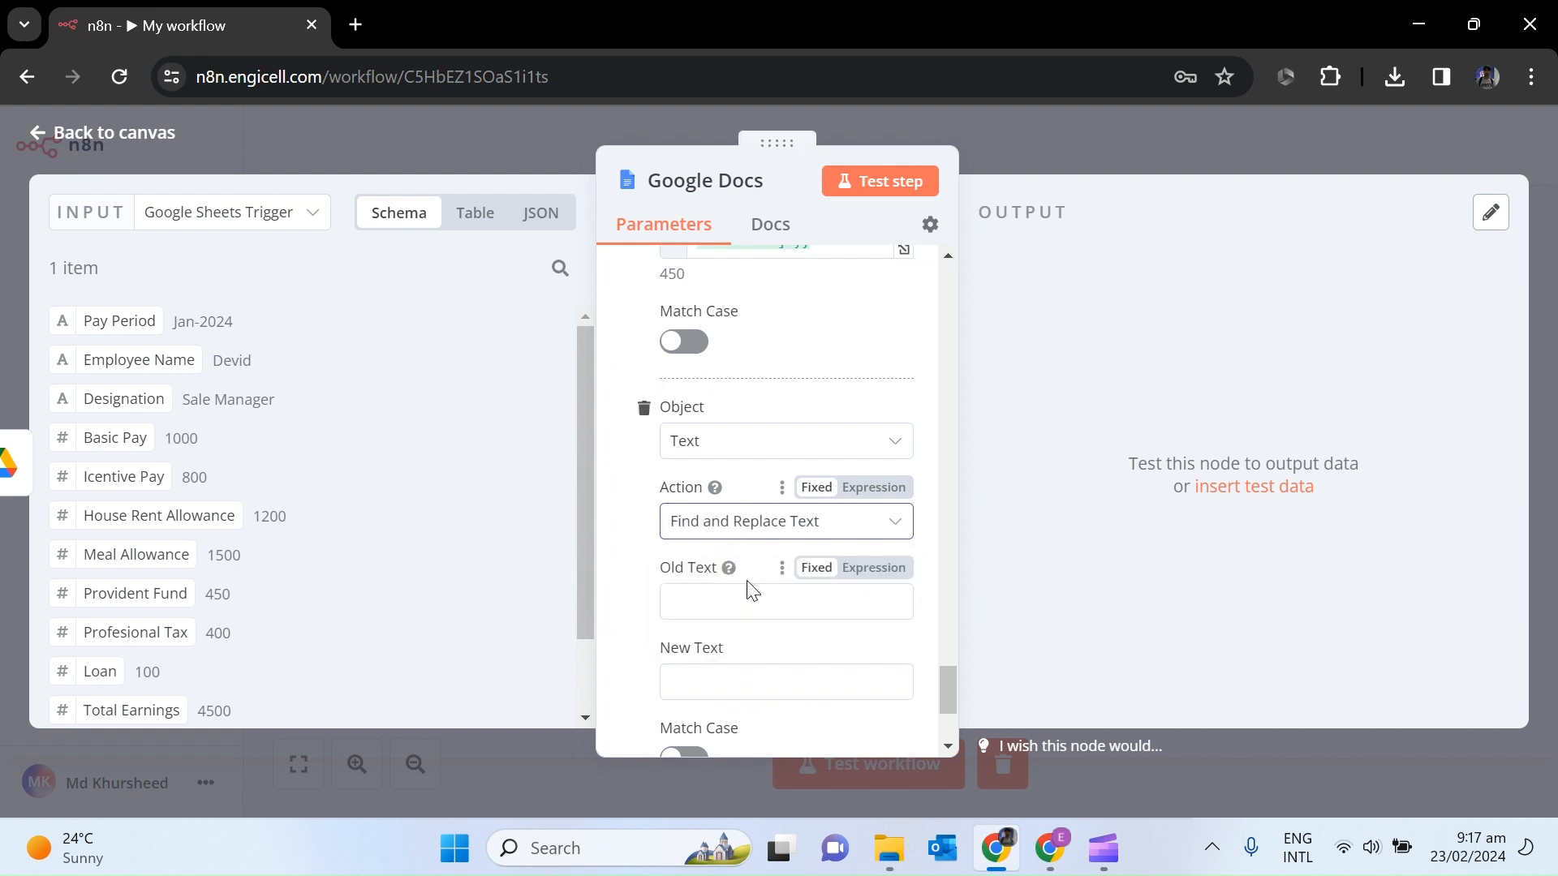
left_click(724, 597)
key("ctrl+v")
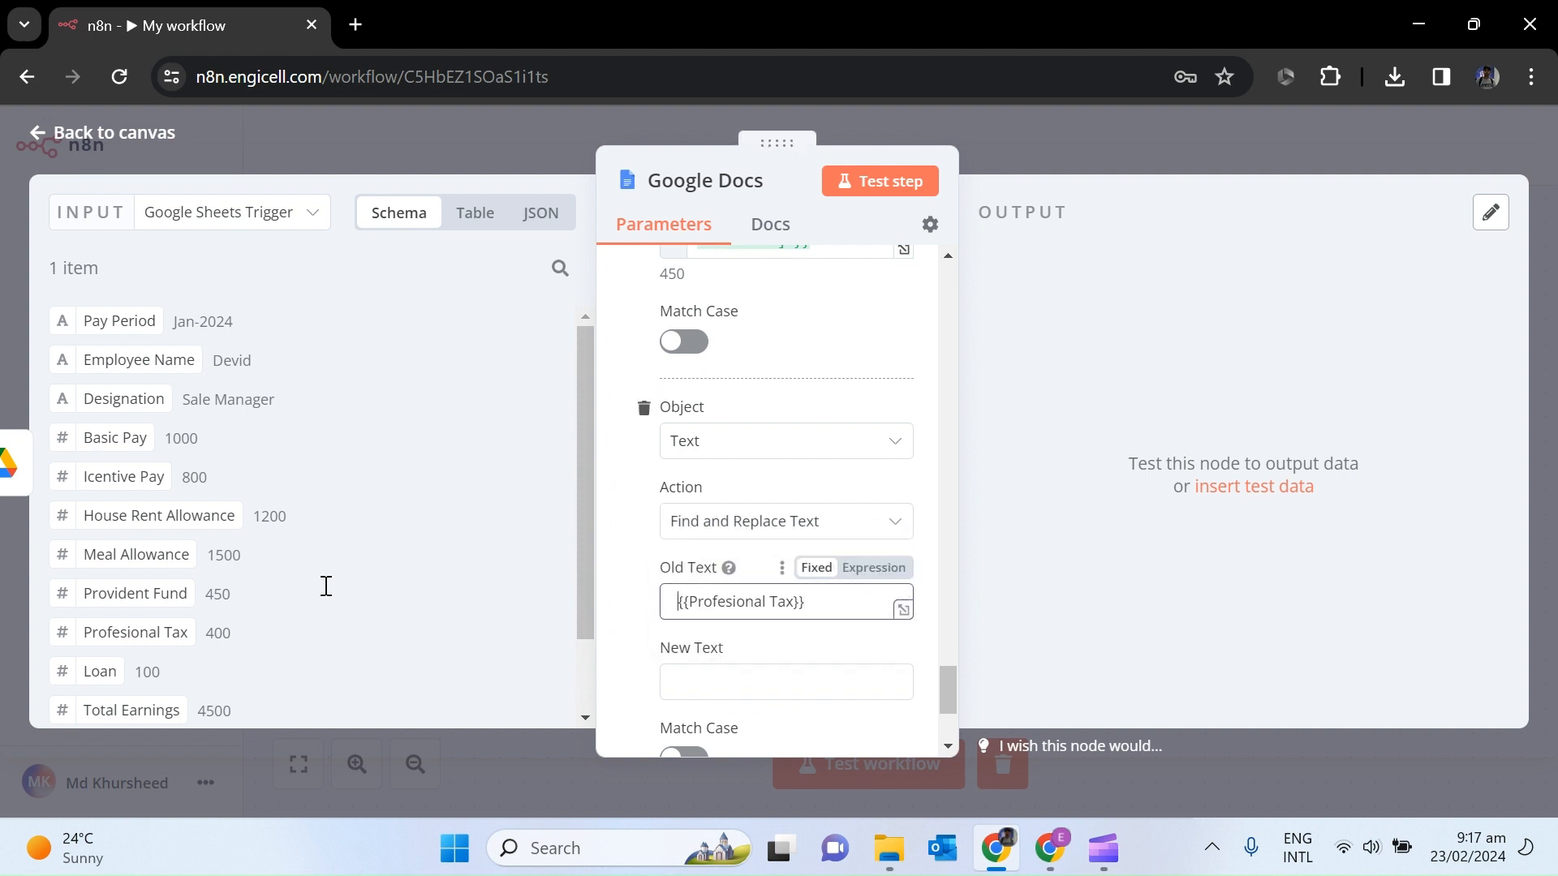
left_click_drag(134, 593, 714, 682)
scroll(780, 616, "down", 4)
Add a Find and Replace Text action with {{Loan}} as Old Text and the sheet's Loan value as New Text.
left_click(793, 586)
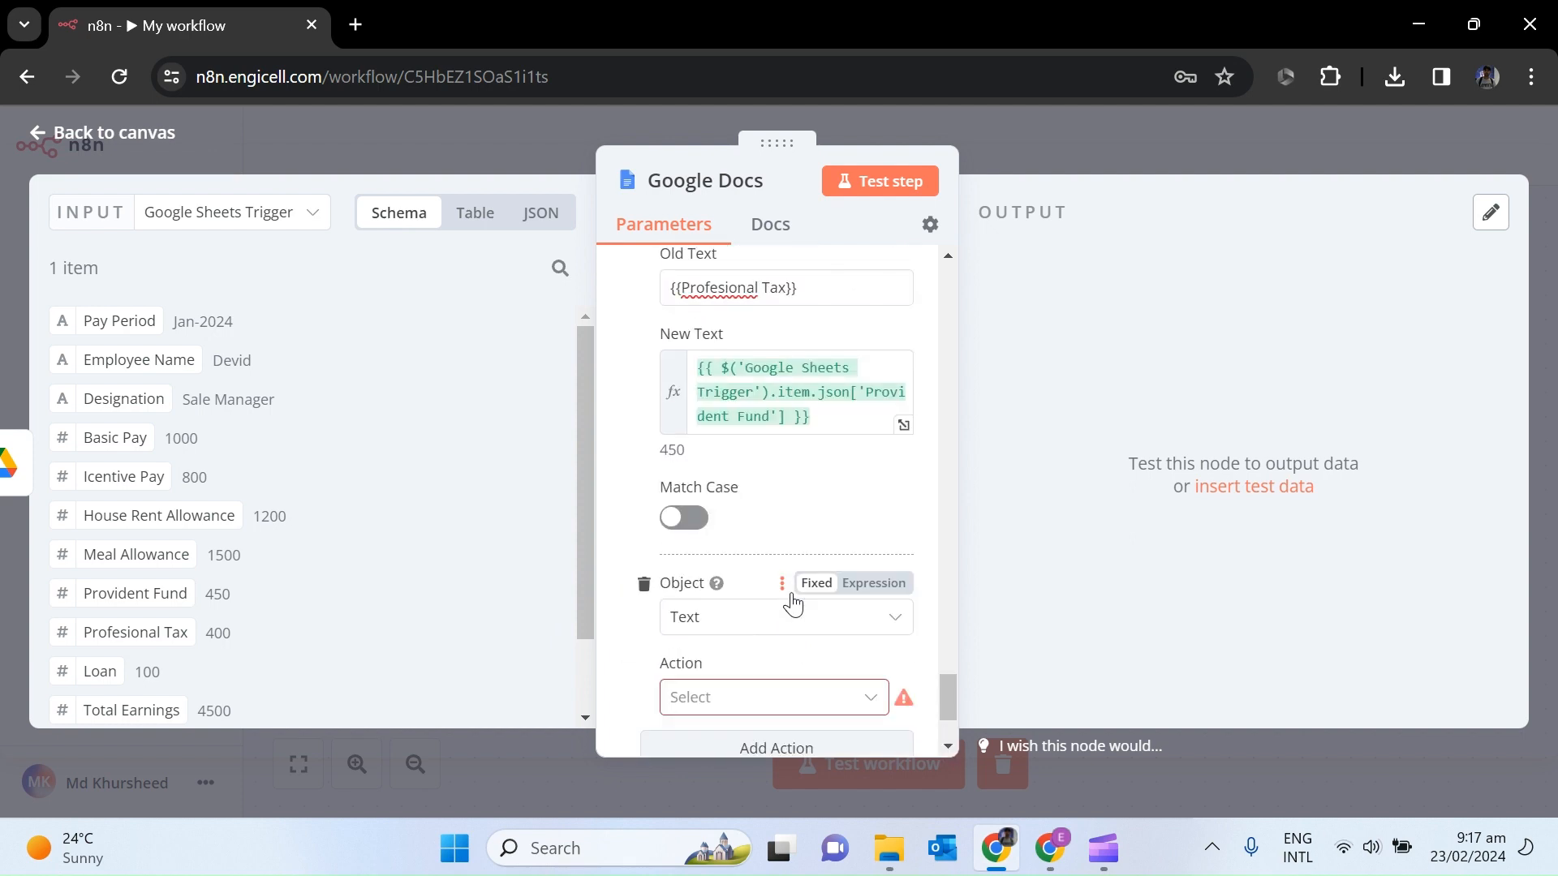
left_click(779, 693)
left_click(1049, 848)
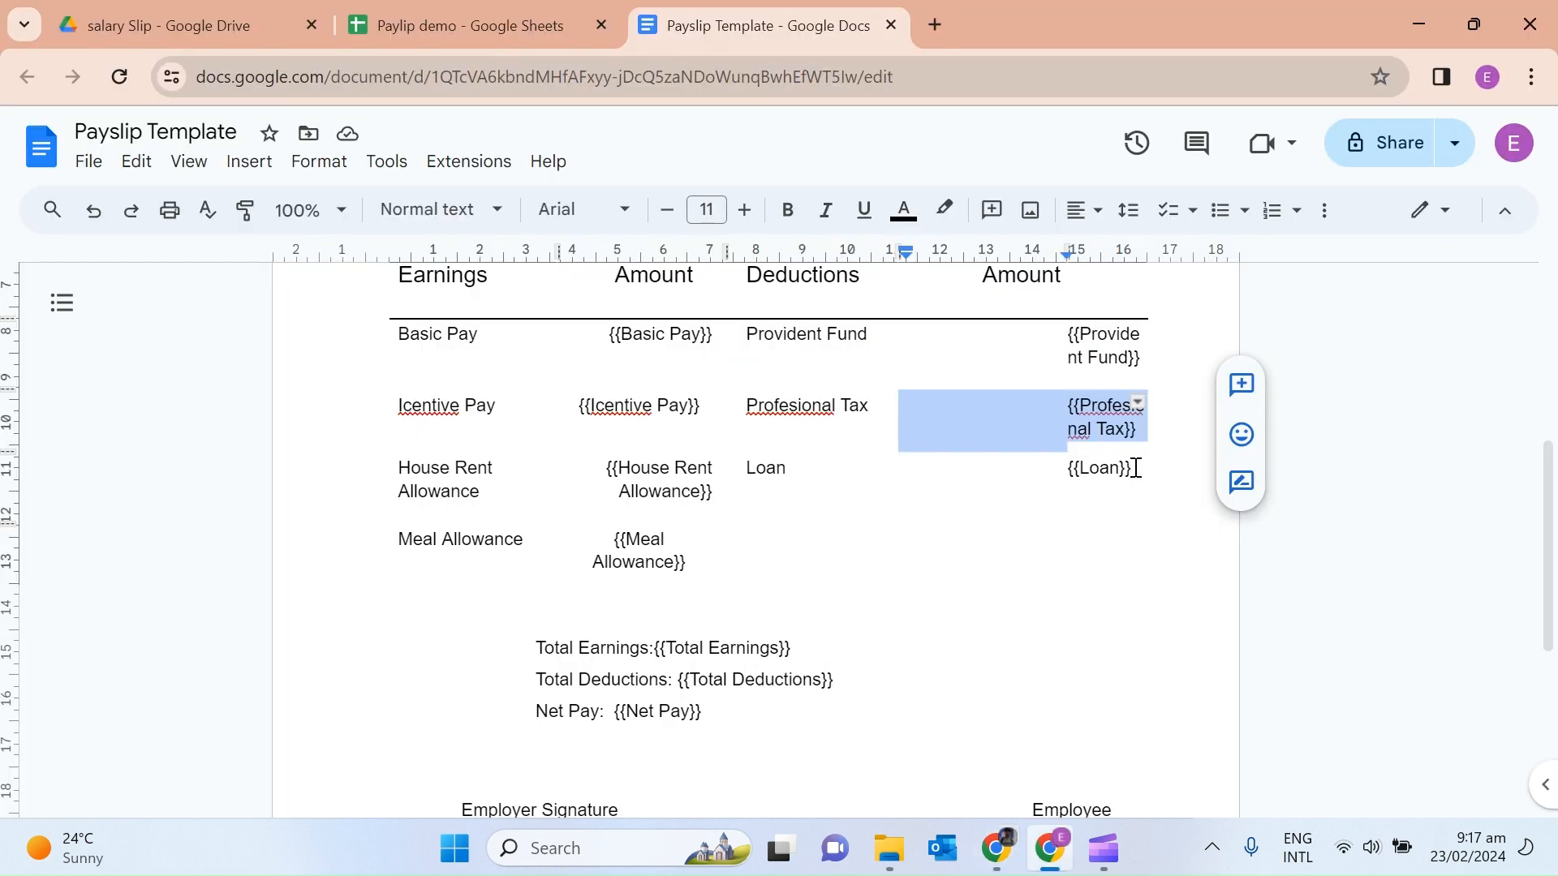
left_click_drag(1134, 468, 1069, 470)
key("ctrl+c")
left_click(1007, 848)
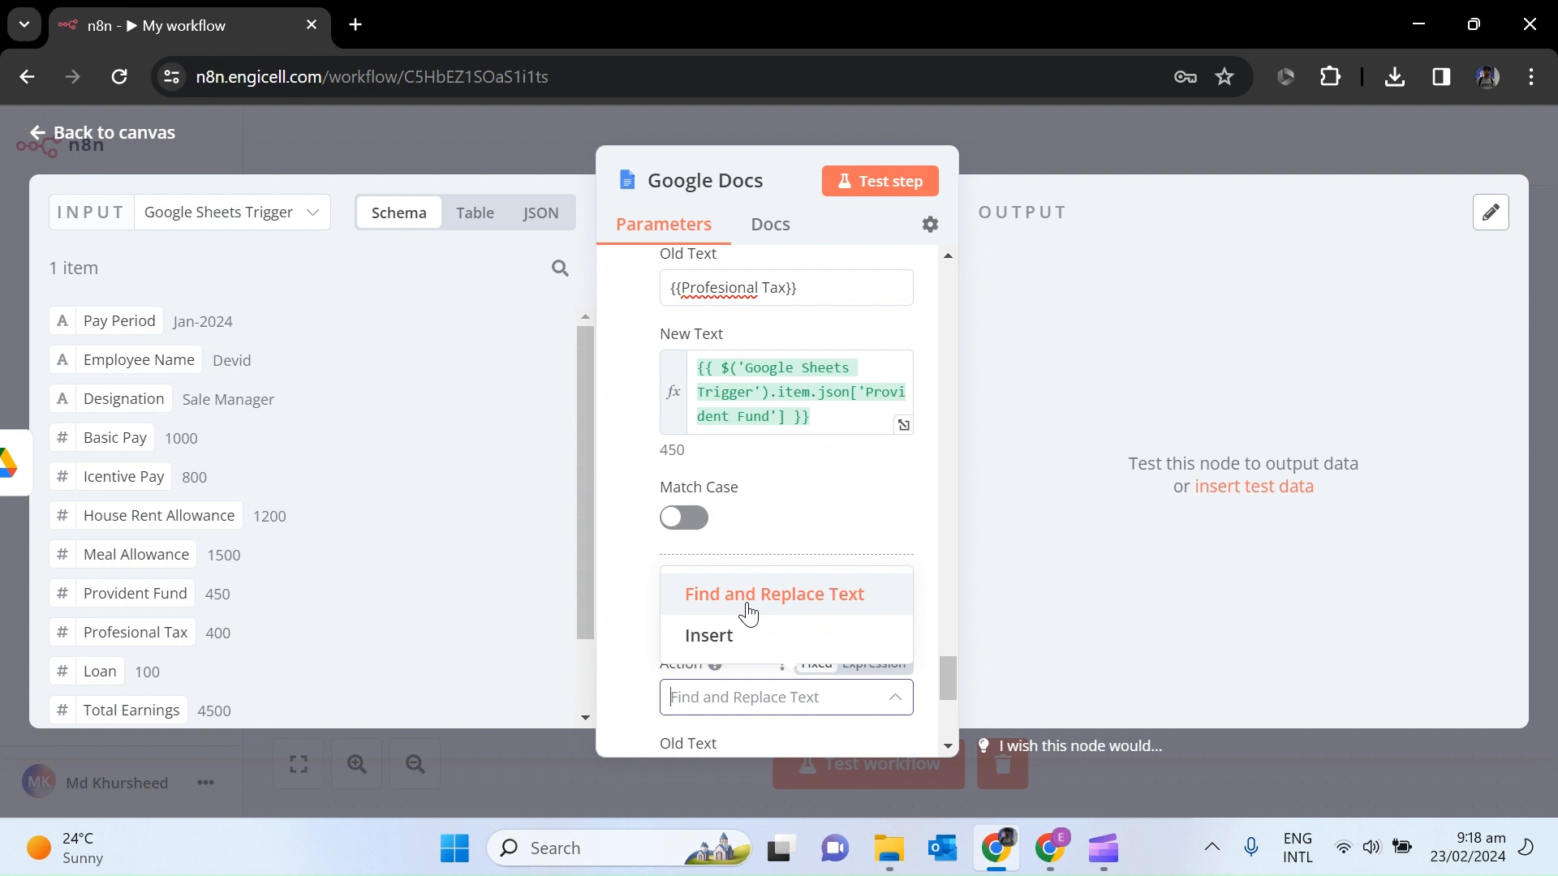
left_click(949, 741)
scroll(946, 735, "down", 5)
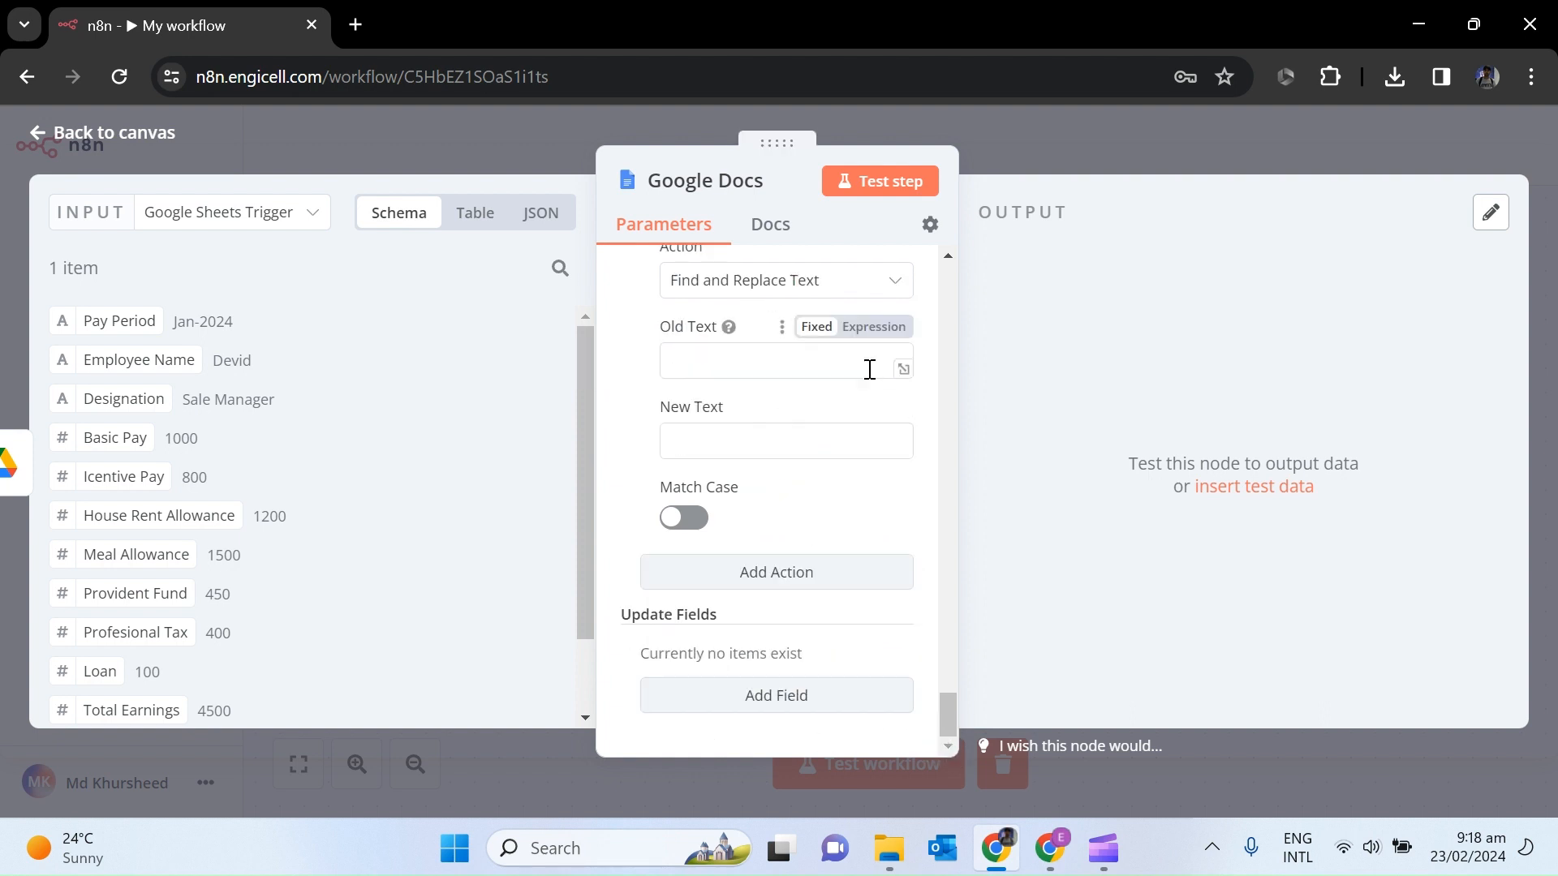
left_click(755, 363)
key("ctrl+v")
left_click(738, 442)
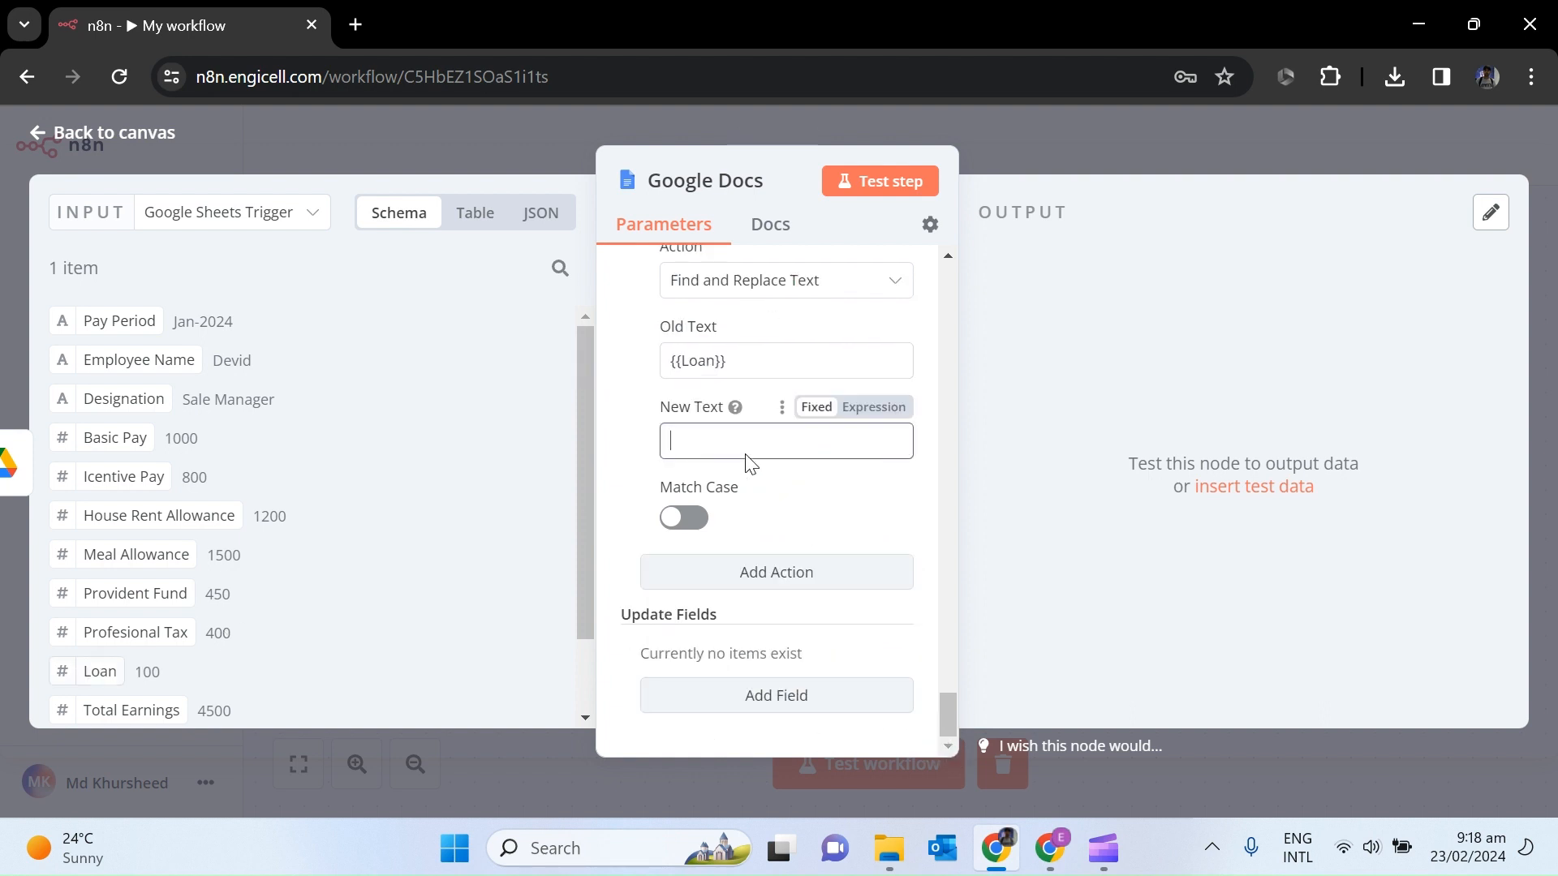
Copy {{Total Earnings}} from the template and start another Find and Replace Text action.
key("alt+Tab")
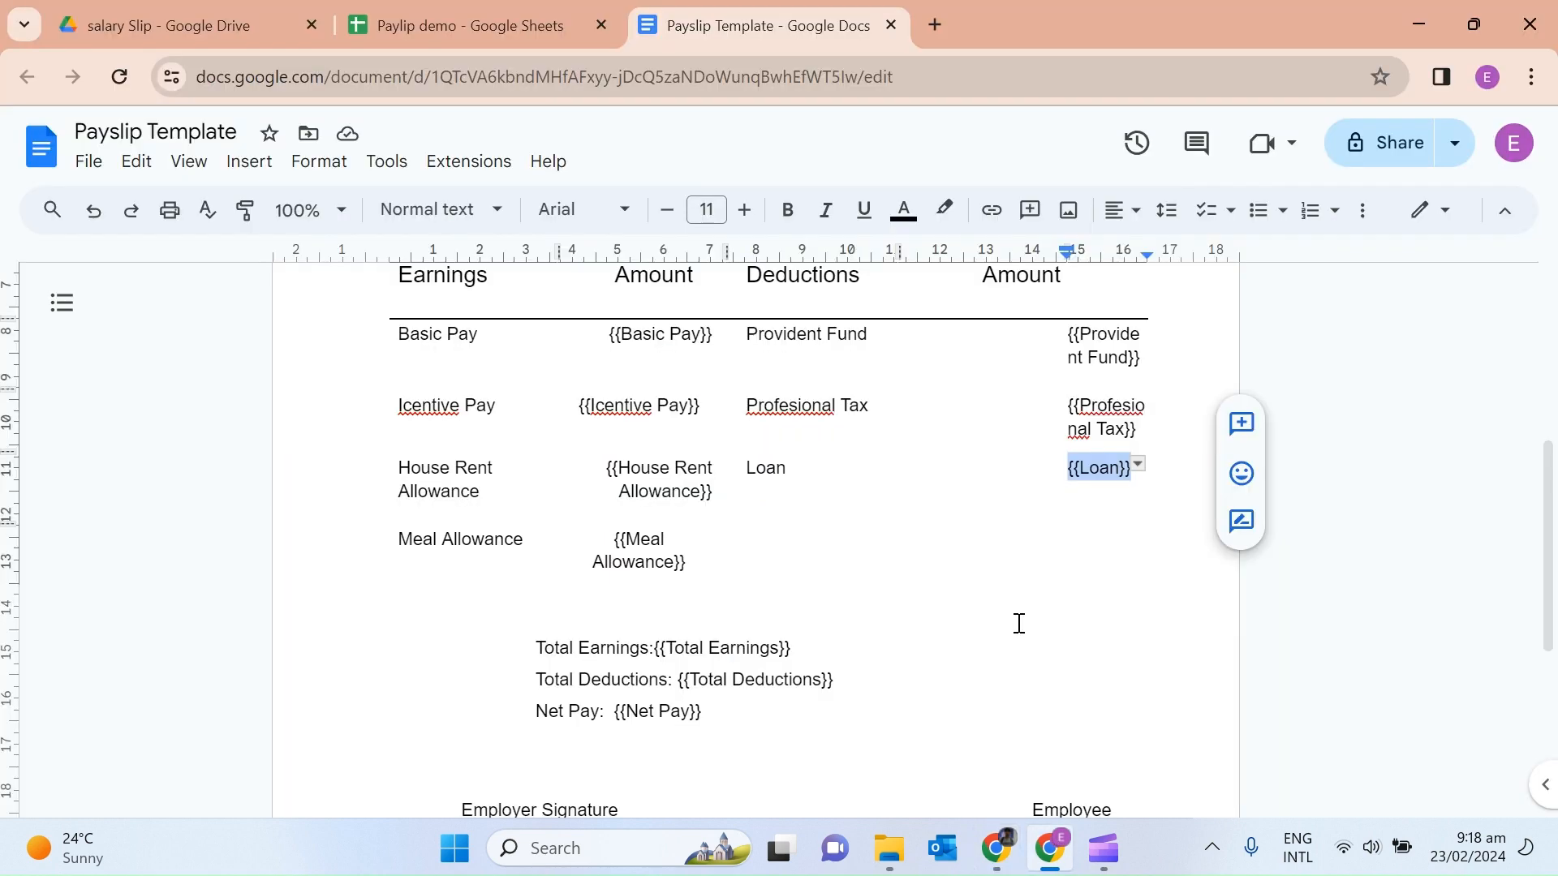
left_click_drag(790, 650, 655, 649)
key("ctrl+c")
key("alt+Tab")
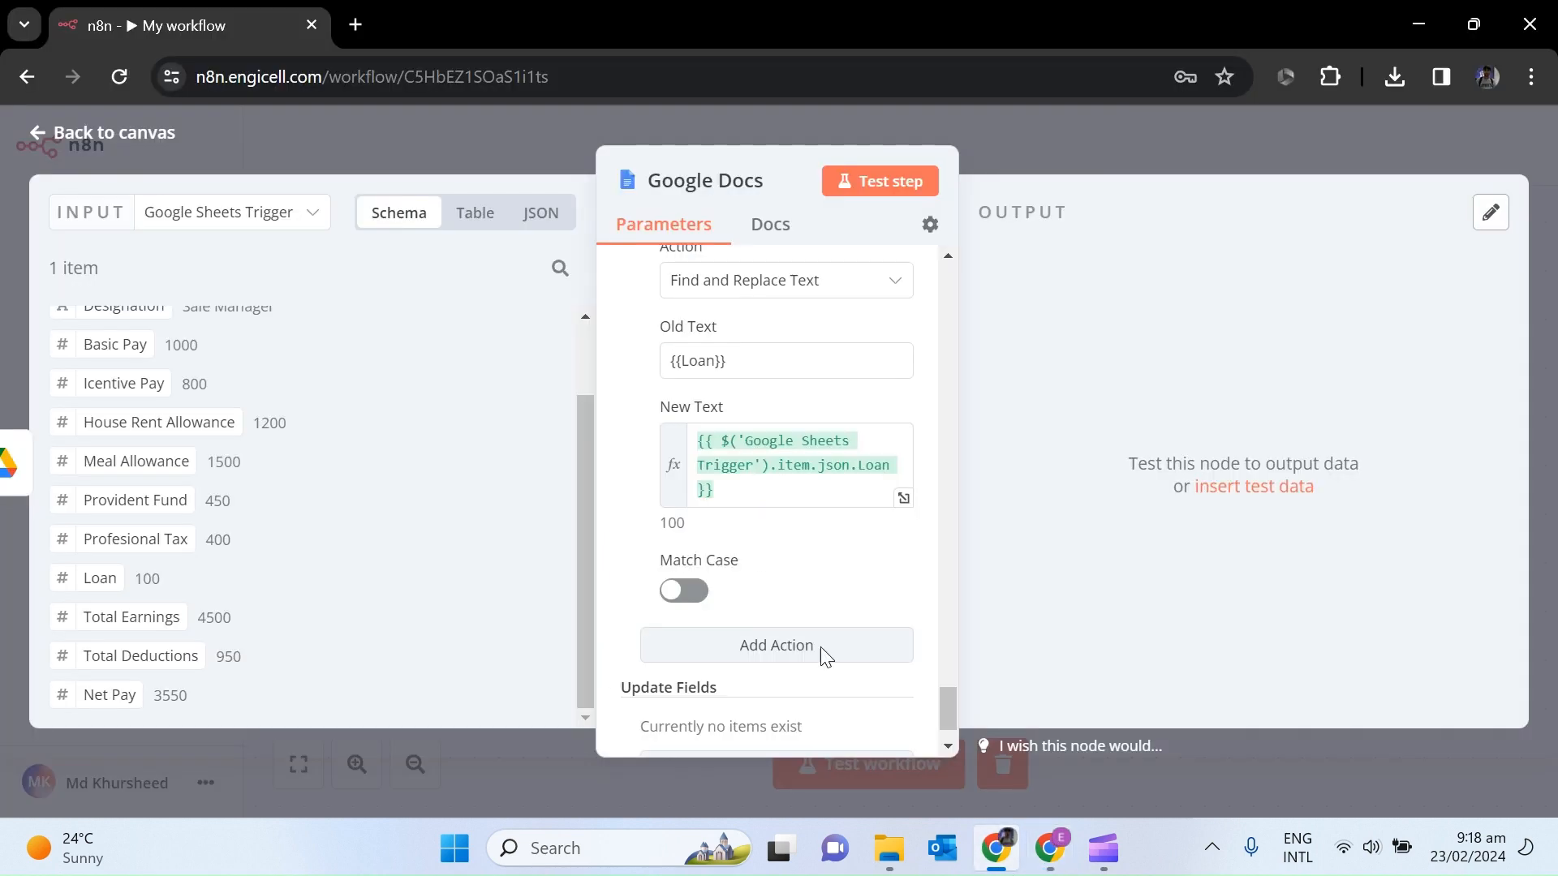
left_click(821, 654)
scroll(893, 690, "down", 3)
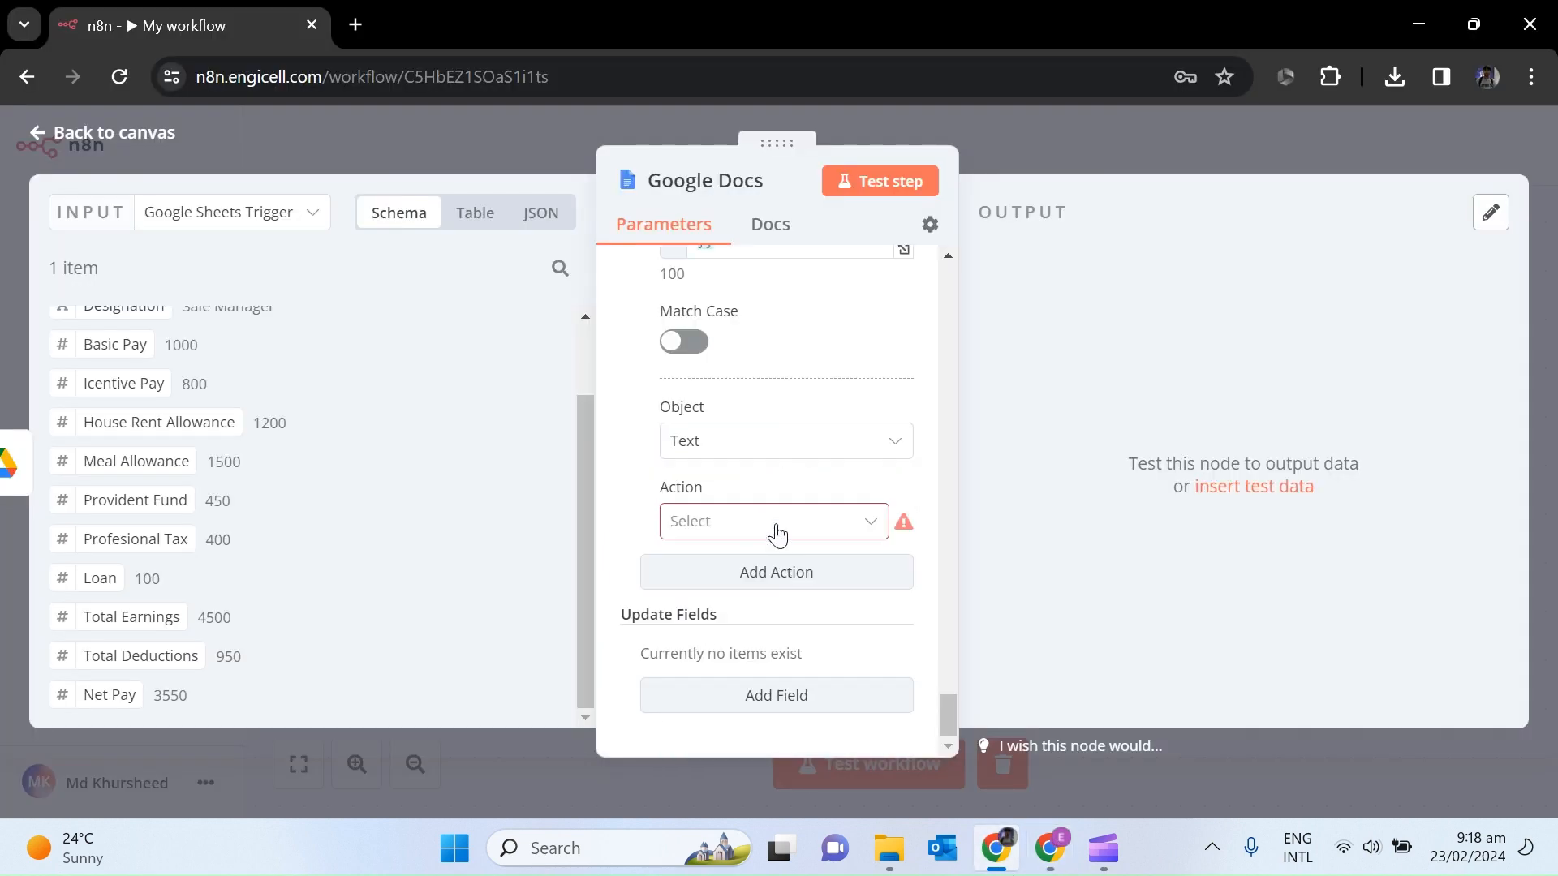
left_click(776, 524)
left_click(758, 592)
left_click(731, 604)
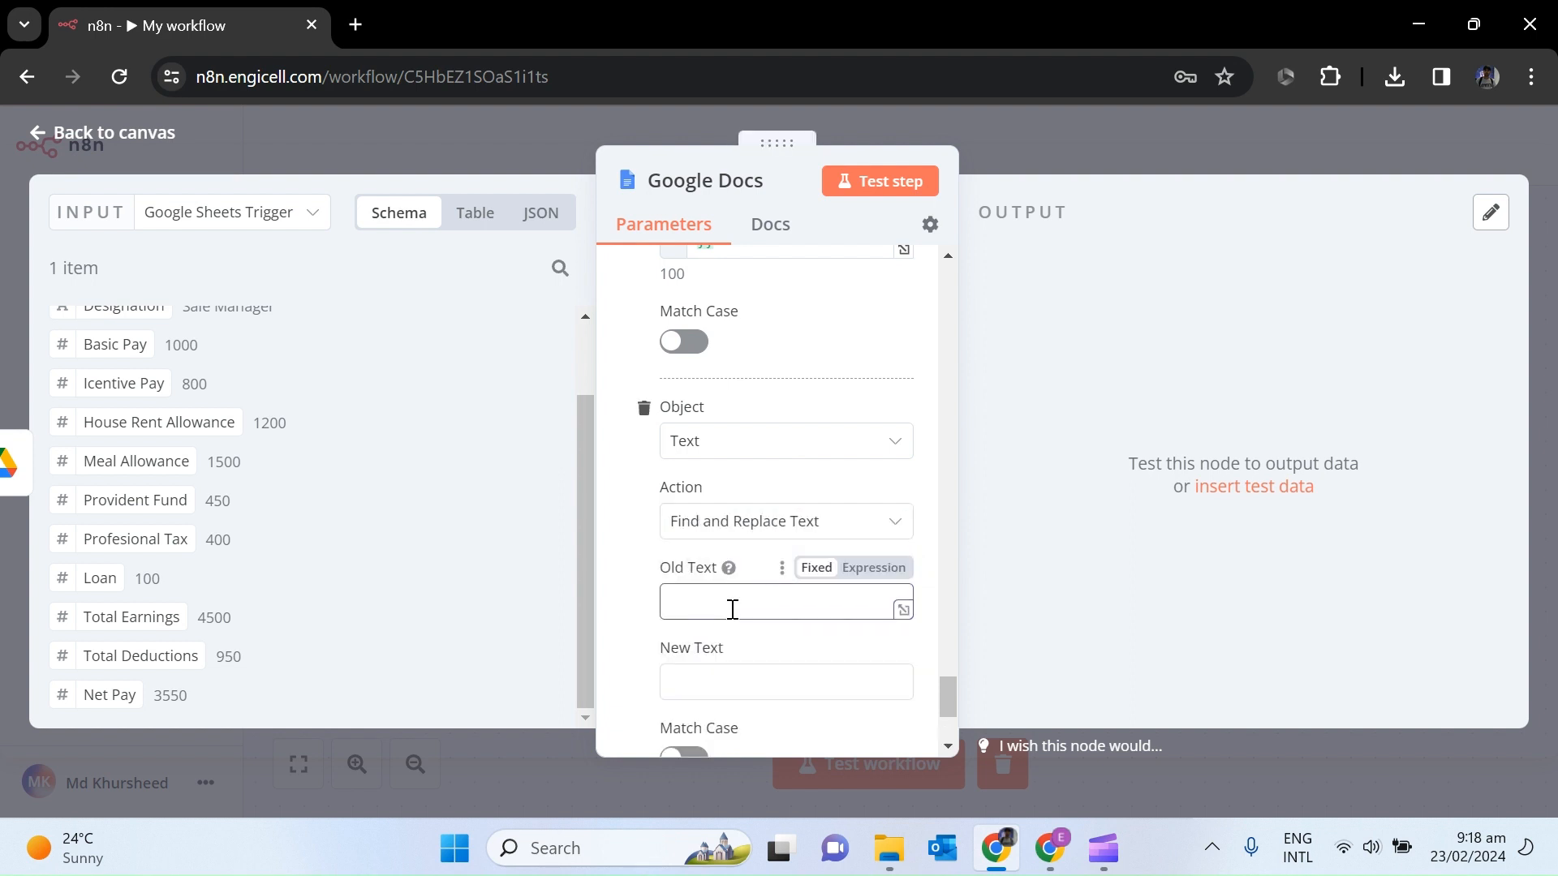
Replace {{Total Earnings}} and {{Total Deductions}} with their matching sheet values in two actions.
key("ctrl+v")
left_click_drag(113, 617, 754, 681)
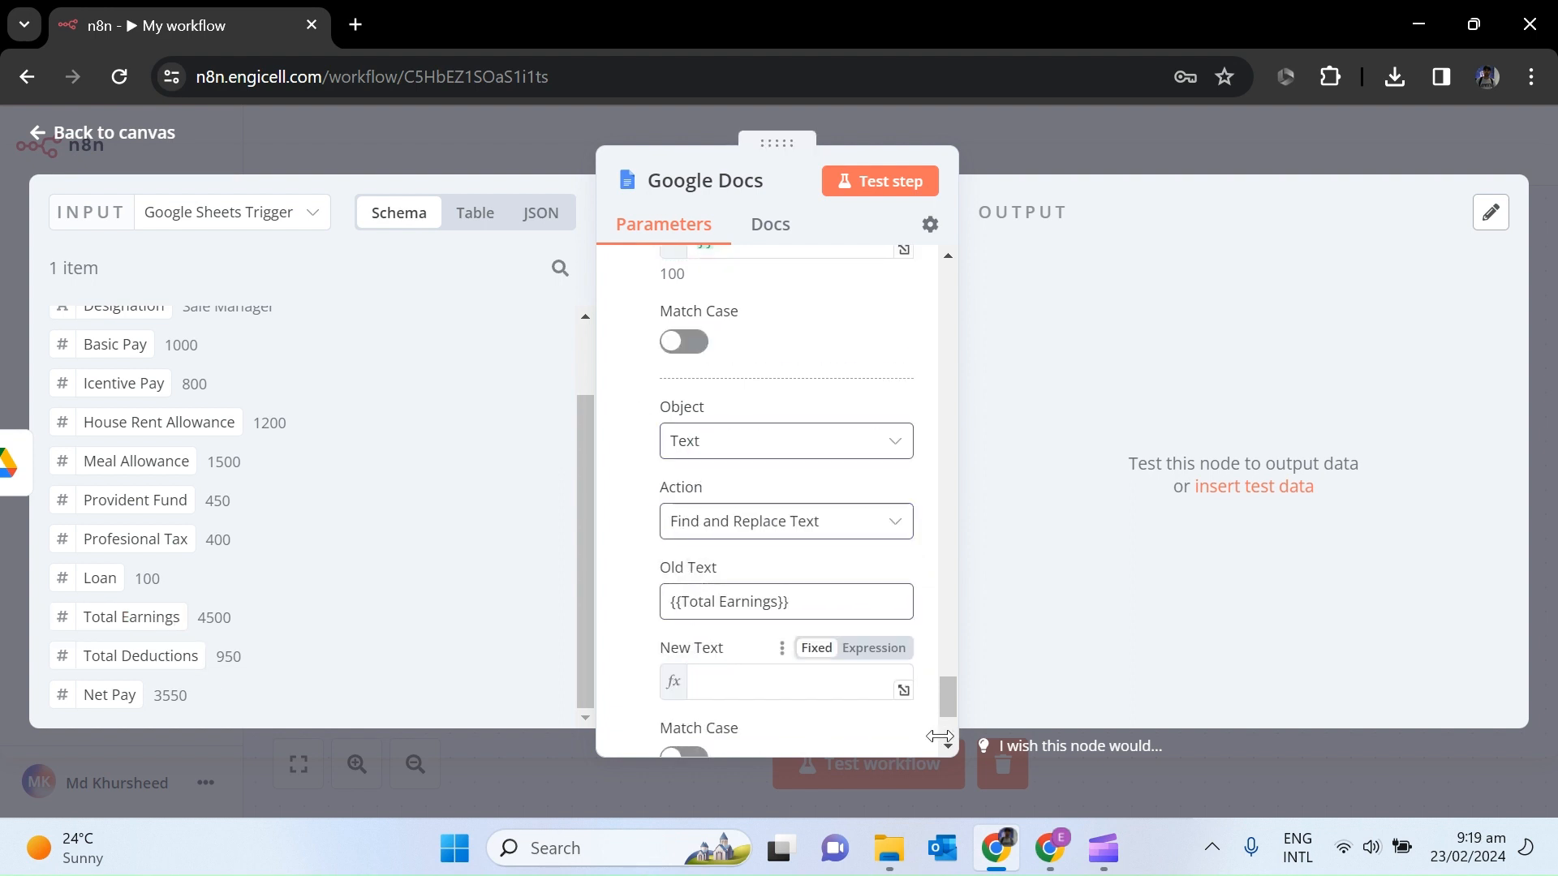
scroll(818, 610, "down", 4)
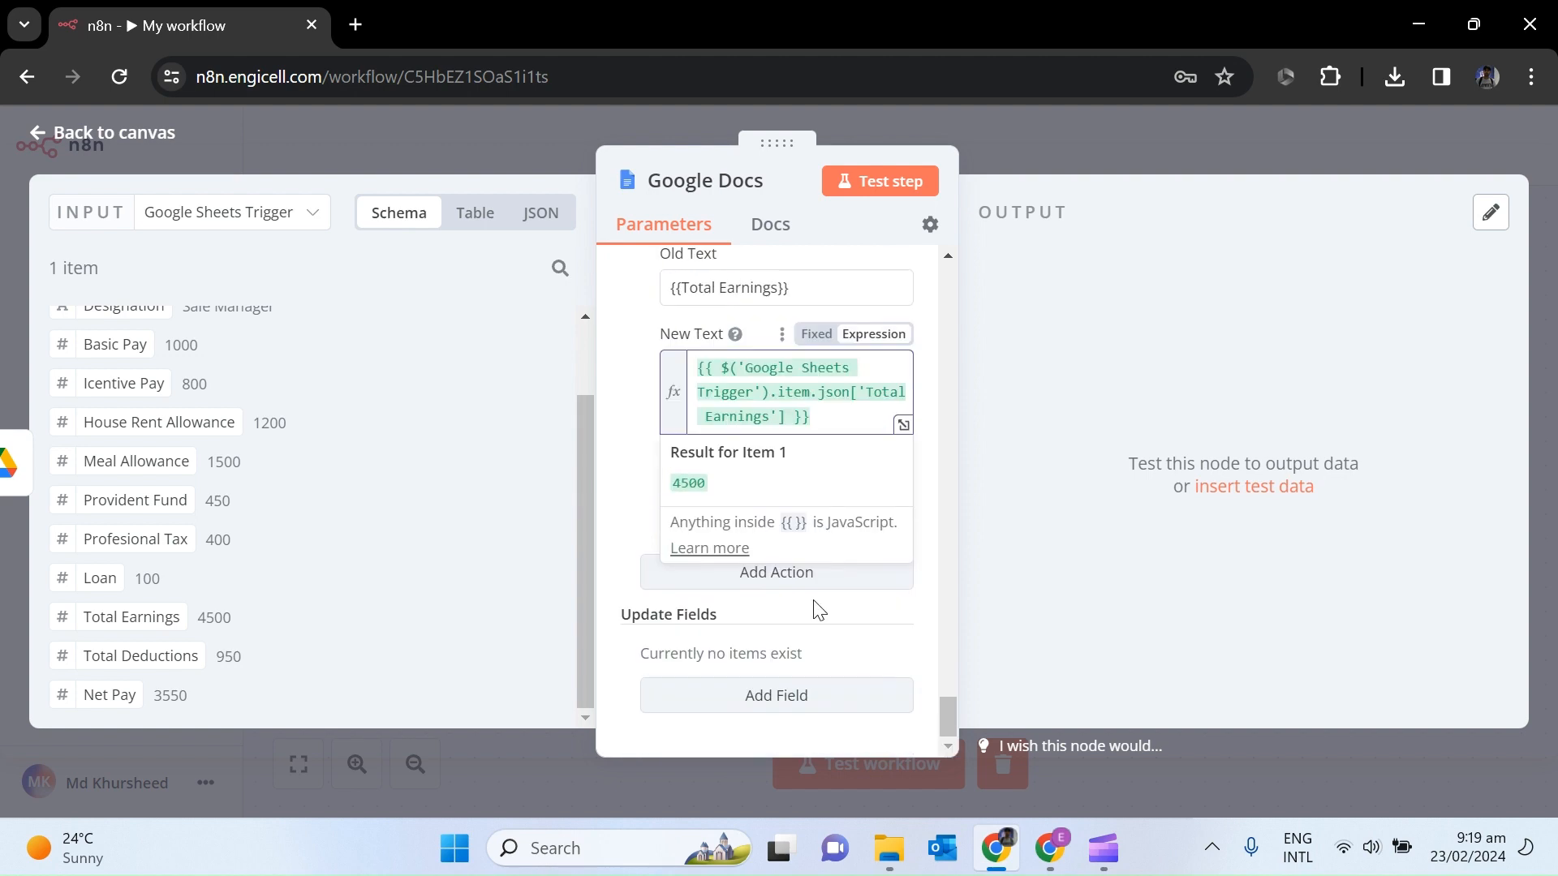
left_click(798, 586)
left_click(844, 698)
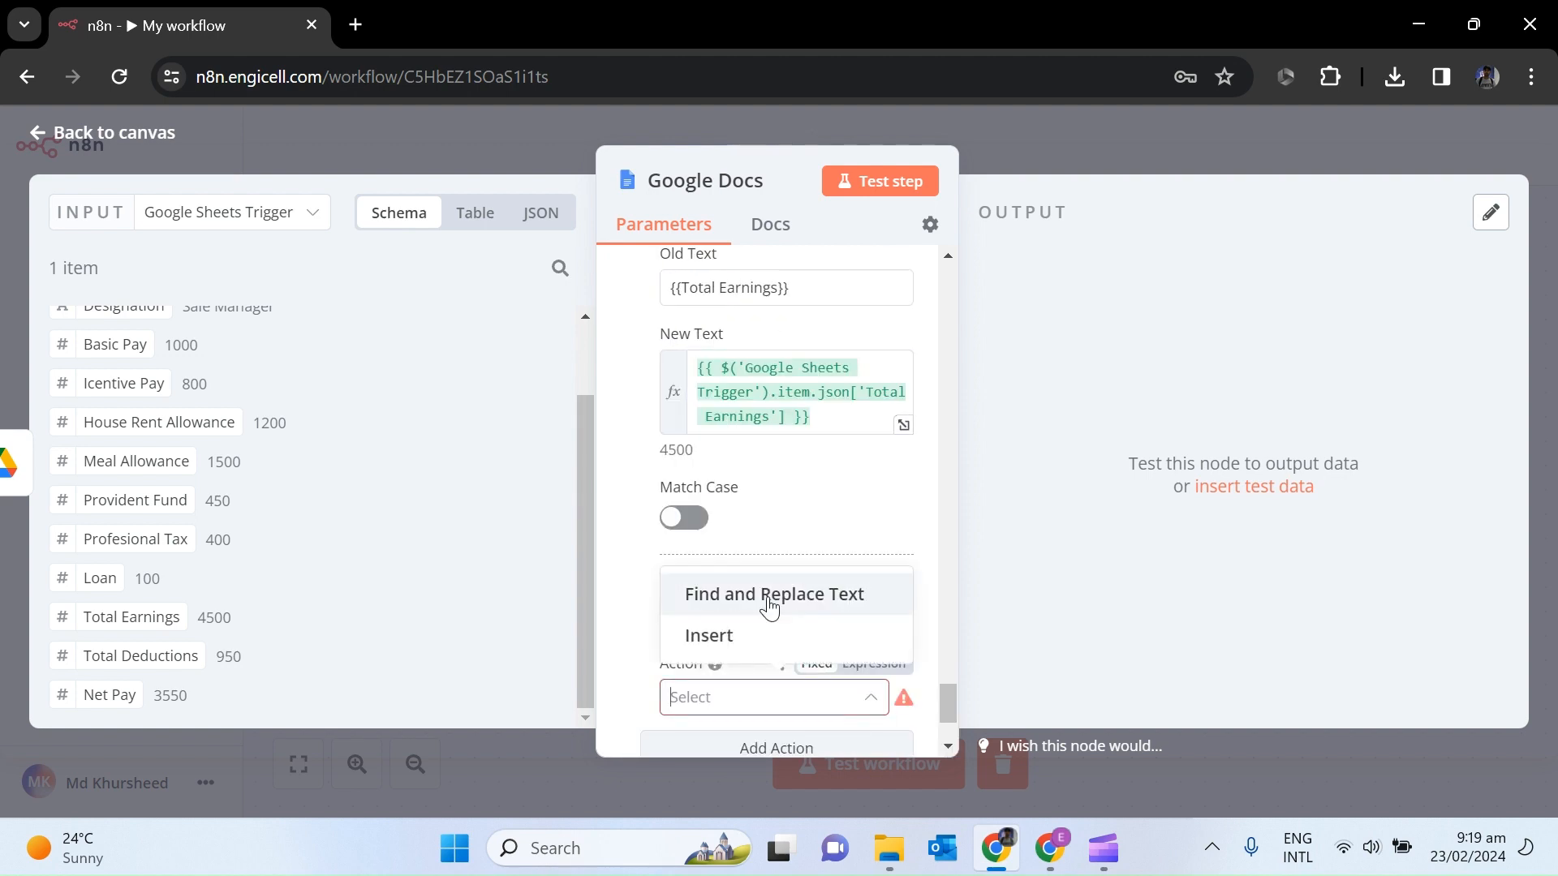
left_click(947, 746)
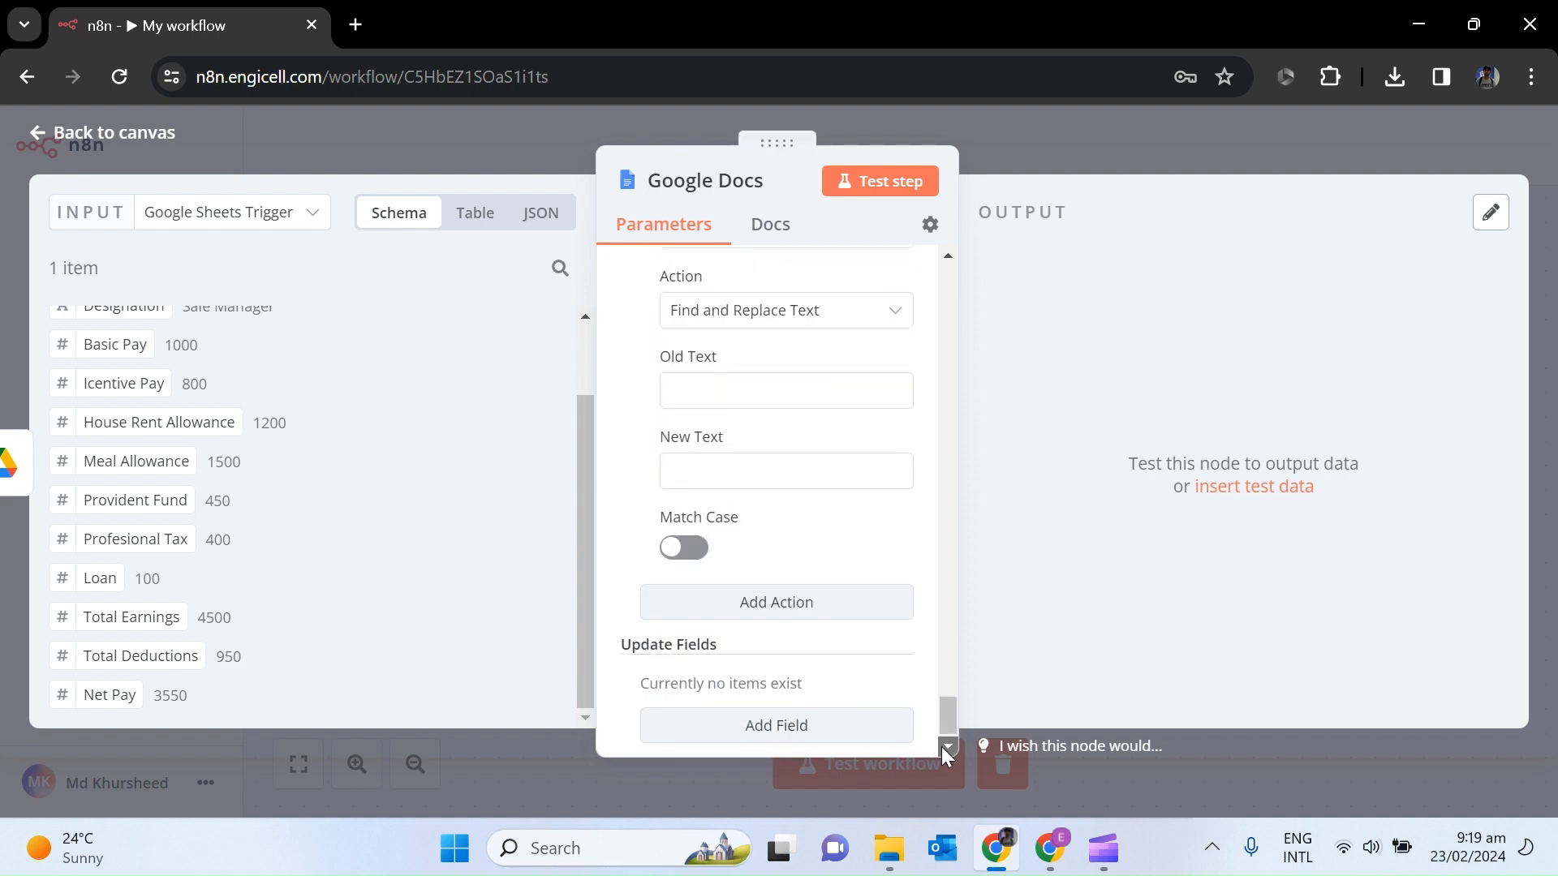
left_click(1050, 849)
left_click_drag(844, 690, 678, 682)
key("ctrl+c")
left_click(996, 849)
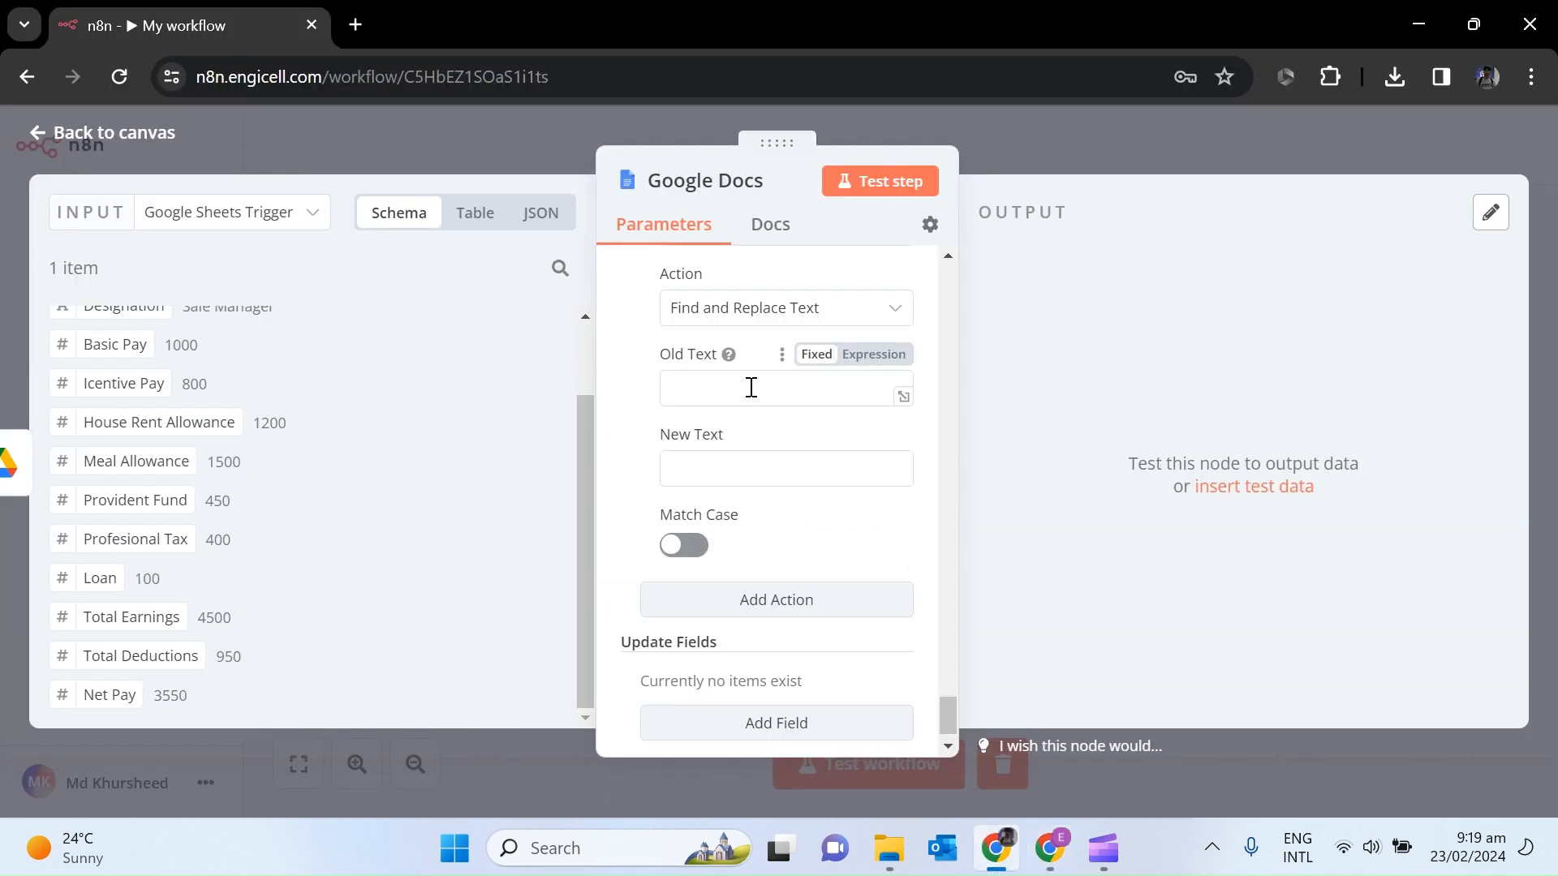
left_click(752, 387)
key("ctrl+v")
left_click_drag(150, 654, 706, 469)
Set {{Net Pay}} as Old Text and map Net Pay from the Google Sheets Trigger input as New Text.
left_click(1050, 849)
left_click_drag(703, 712, 611, 712)
key("ctrl+c")
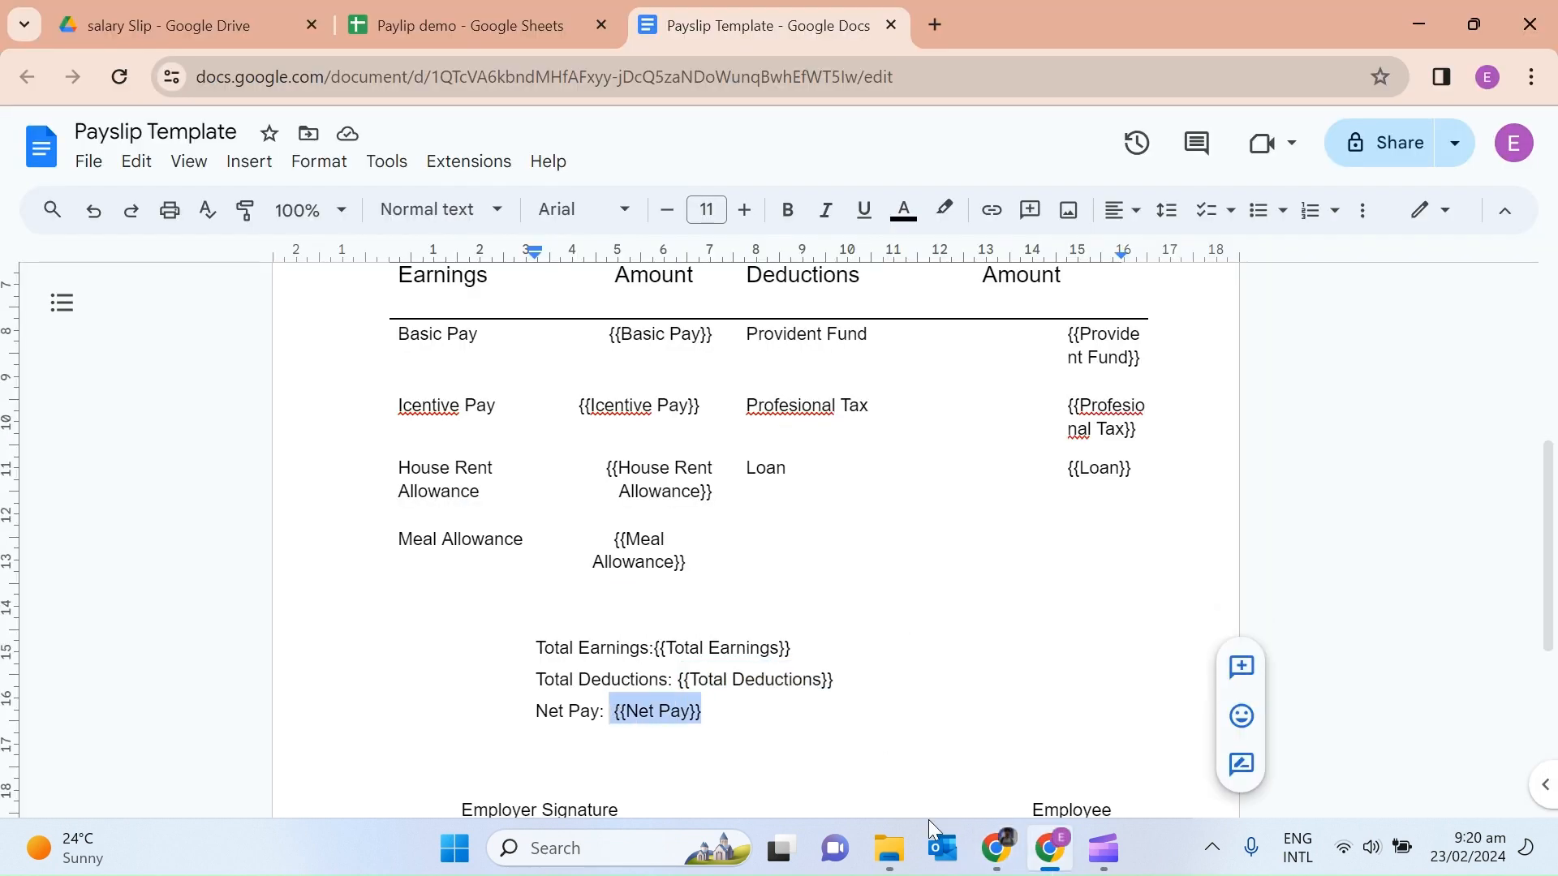
left_click(987, 862)
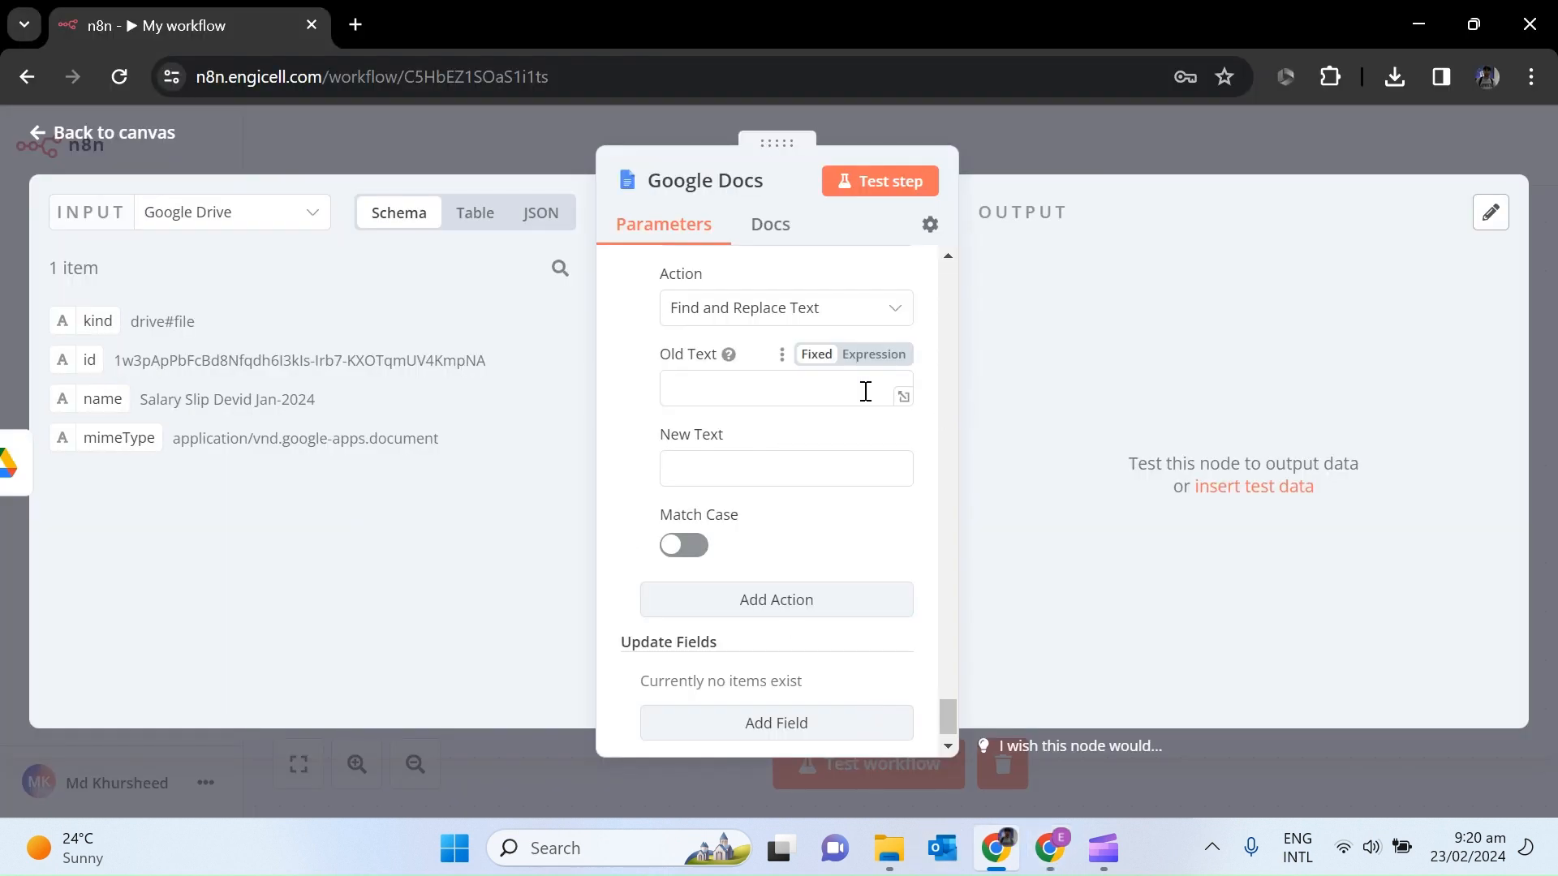
left_click(866, 391)
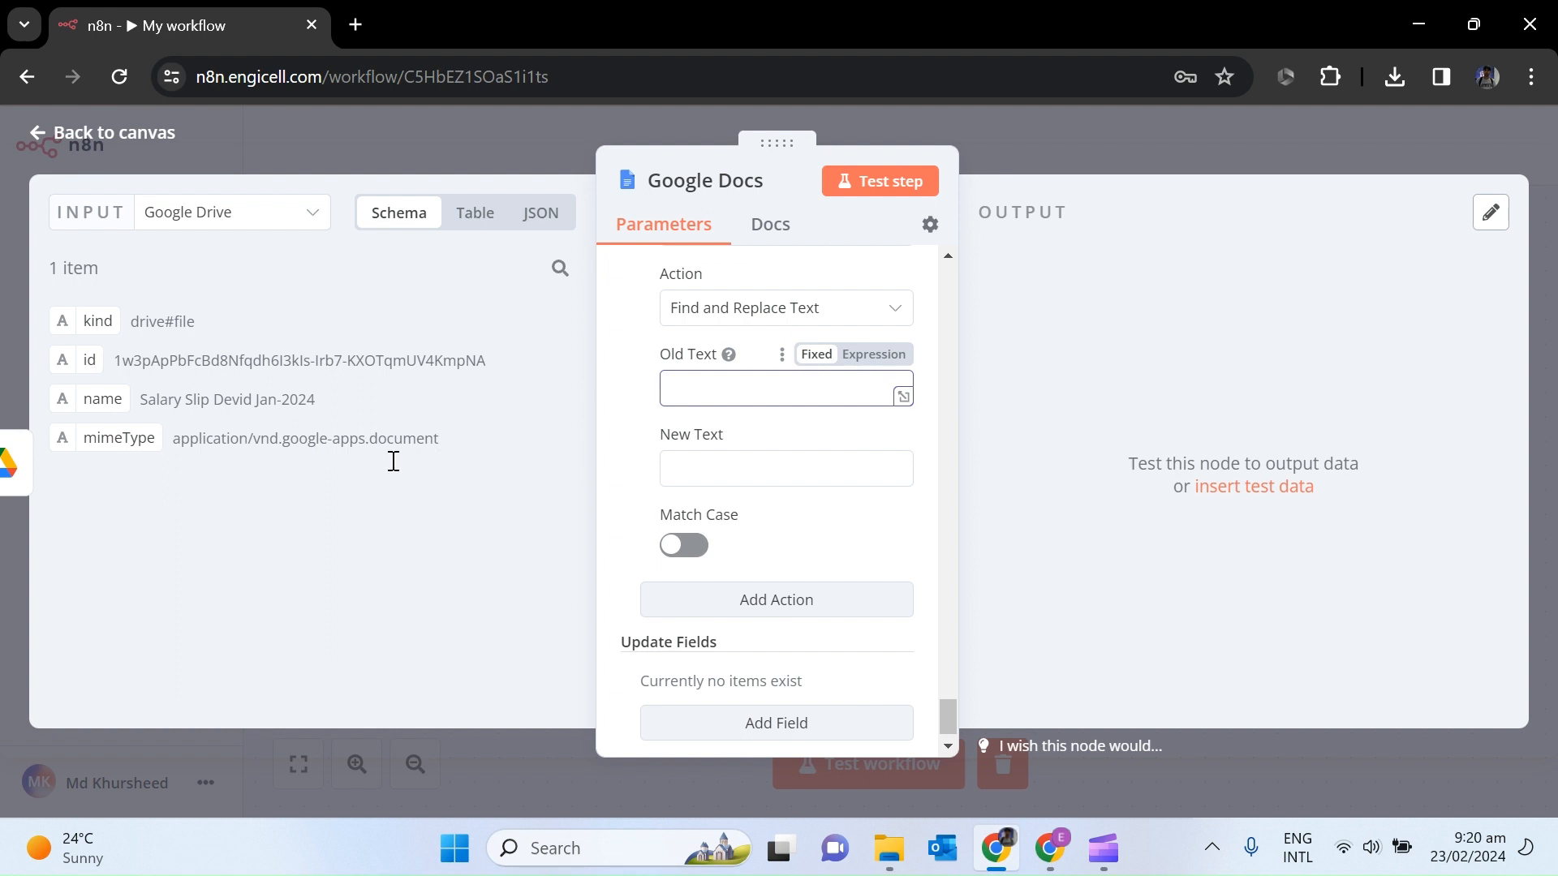
key("ctrl+v")
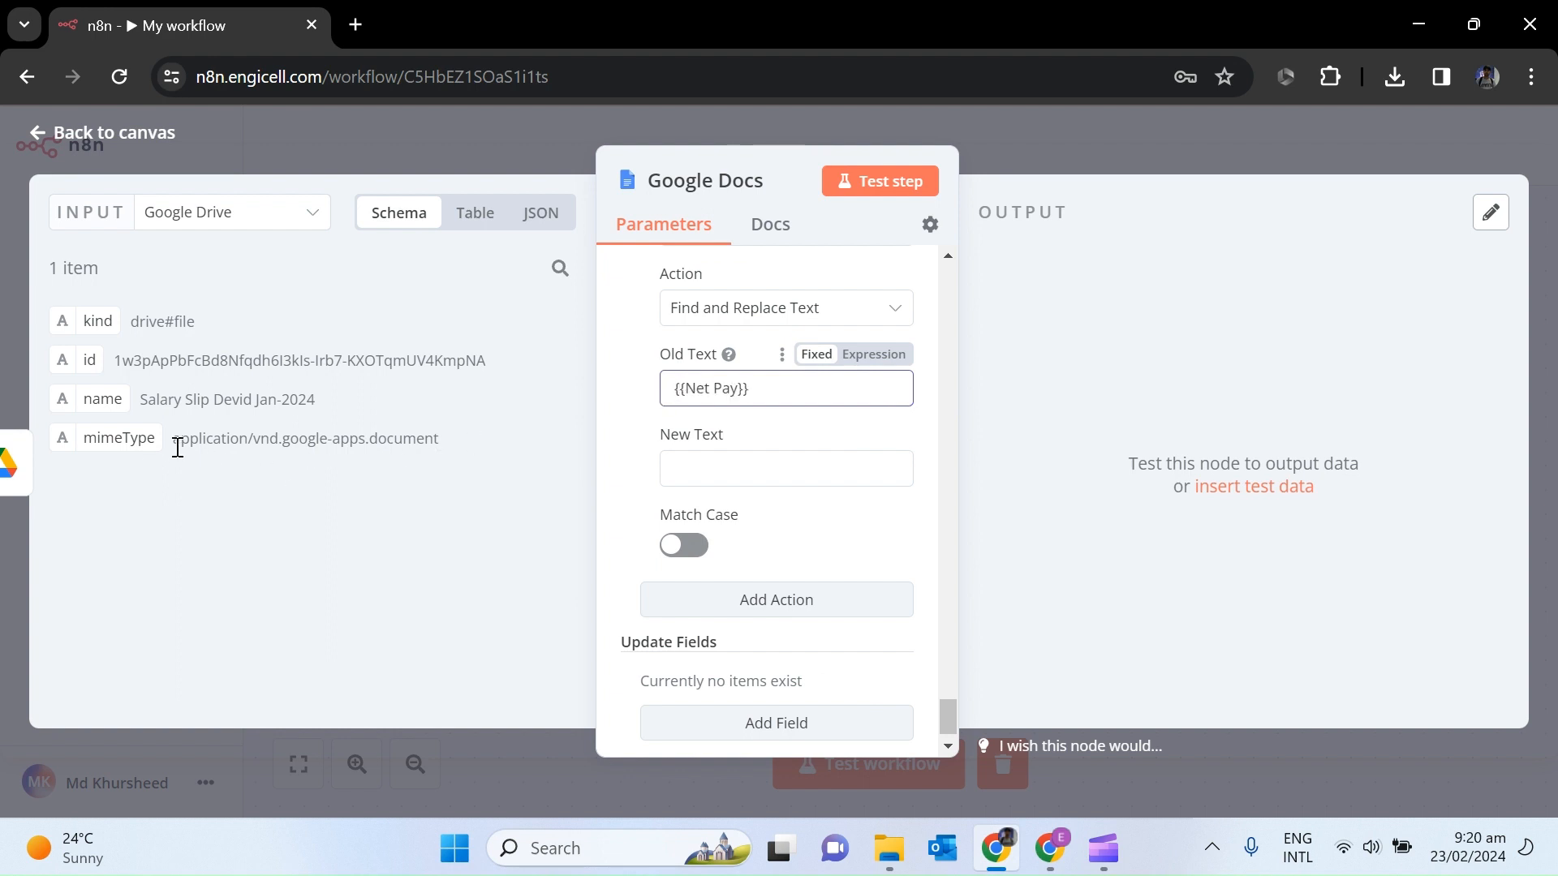
left_click(288, 216)
left_click(264, 312)
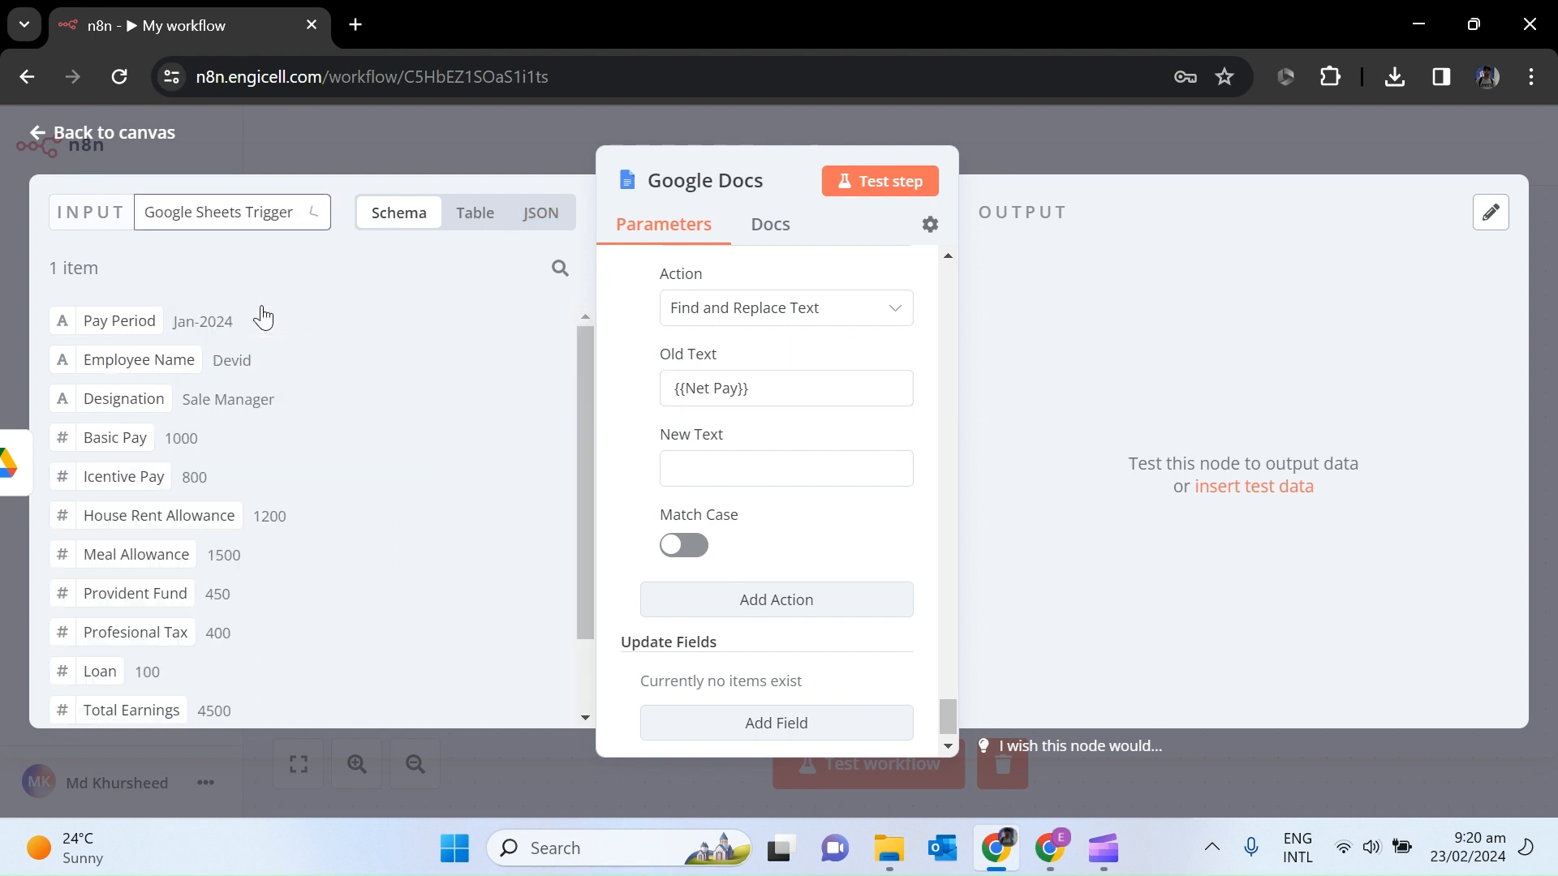
scroll(586, 688, "down", 2)
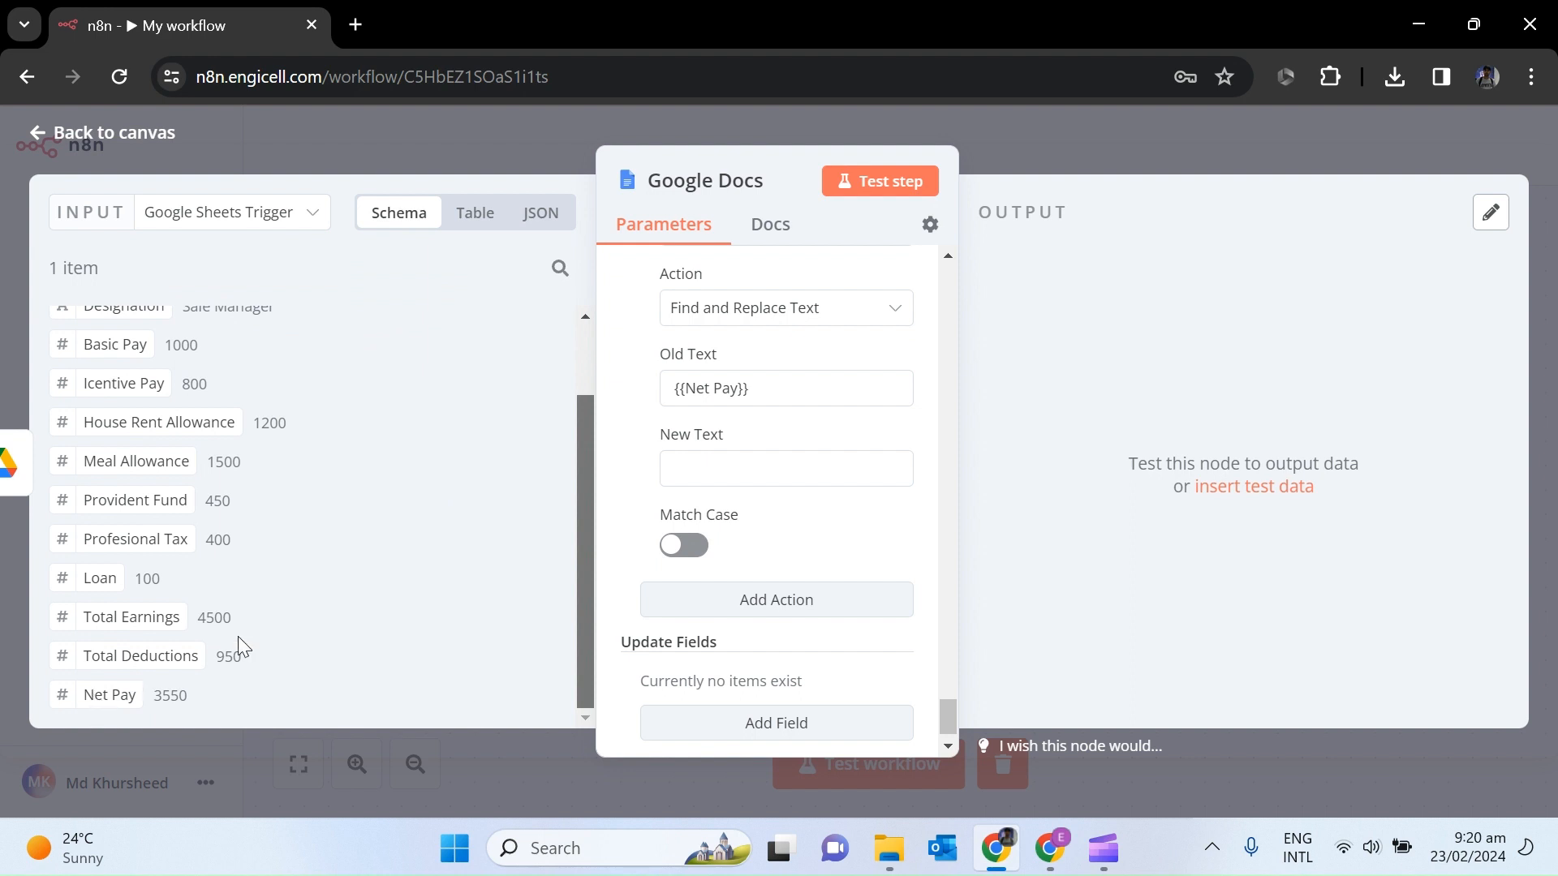
scroll(241, 650, "up", 2)
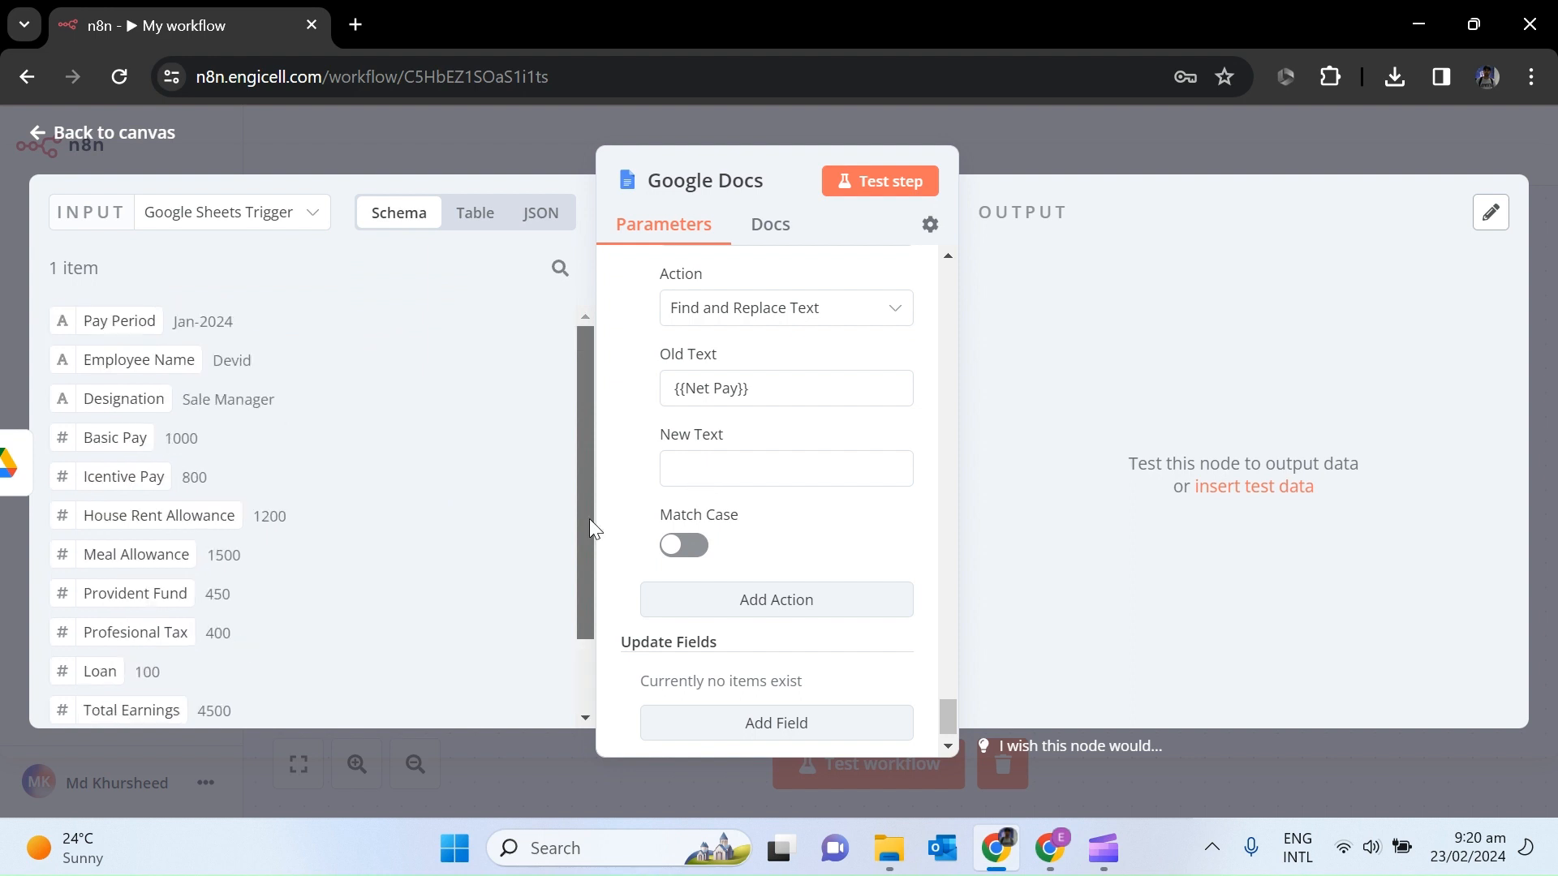
scroll(590, 528, "down", 2)
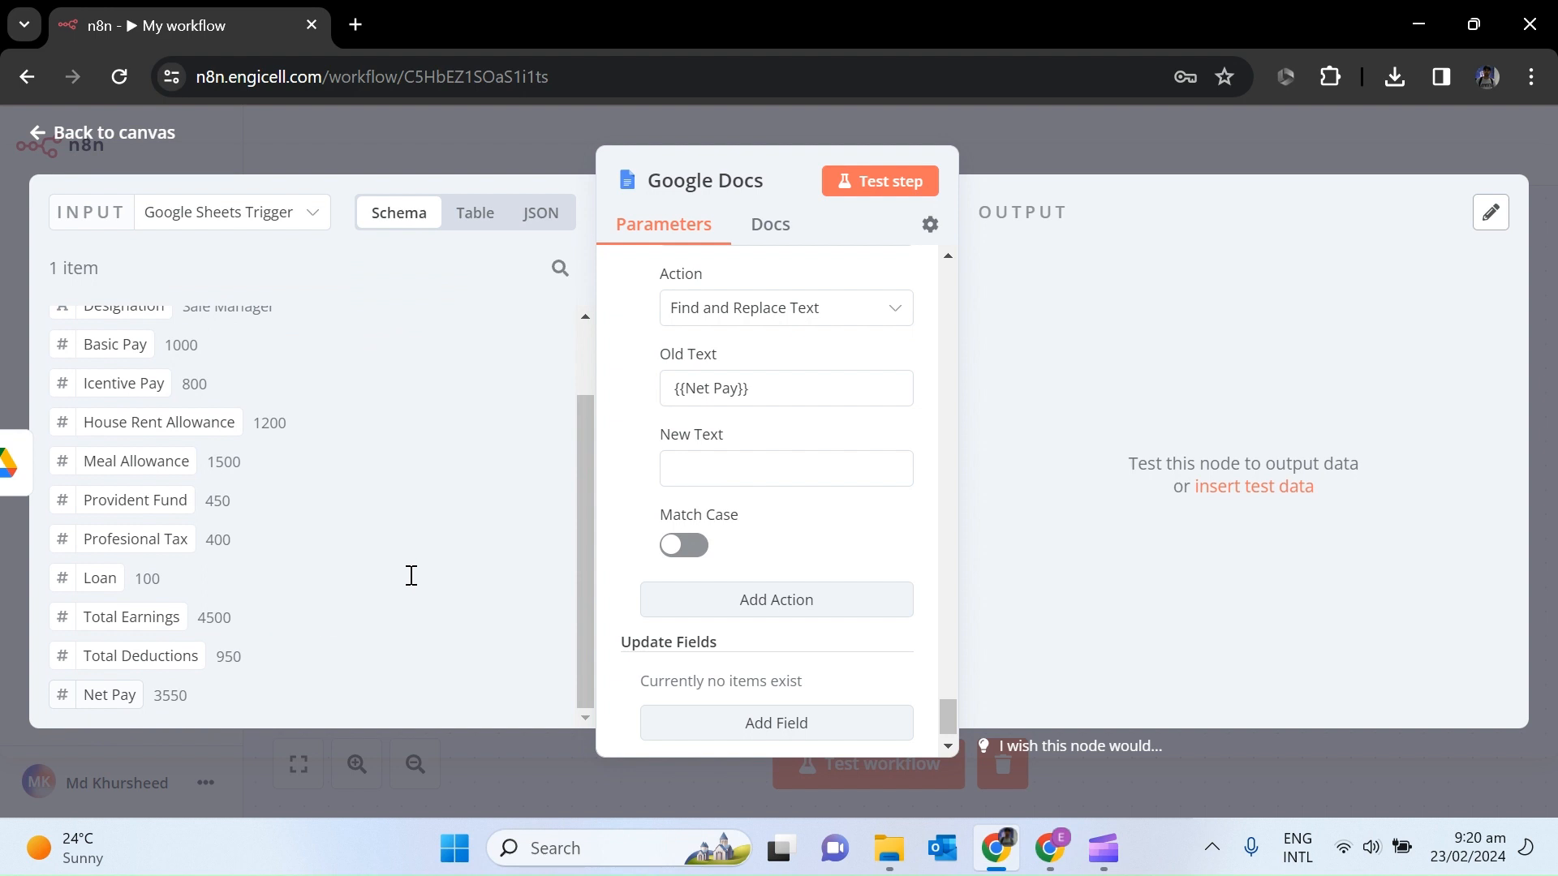
left_click_drag(109, 694, 701, 471)
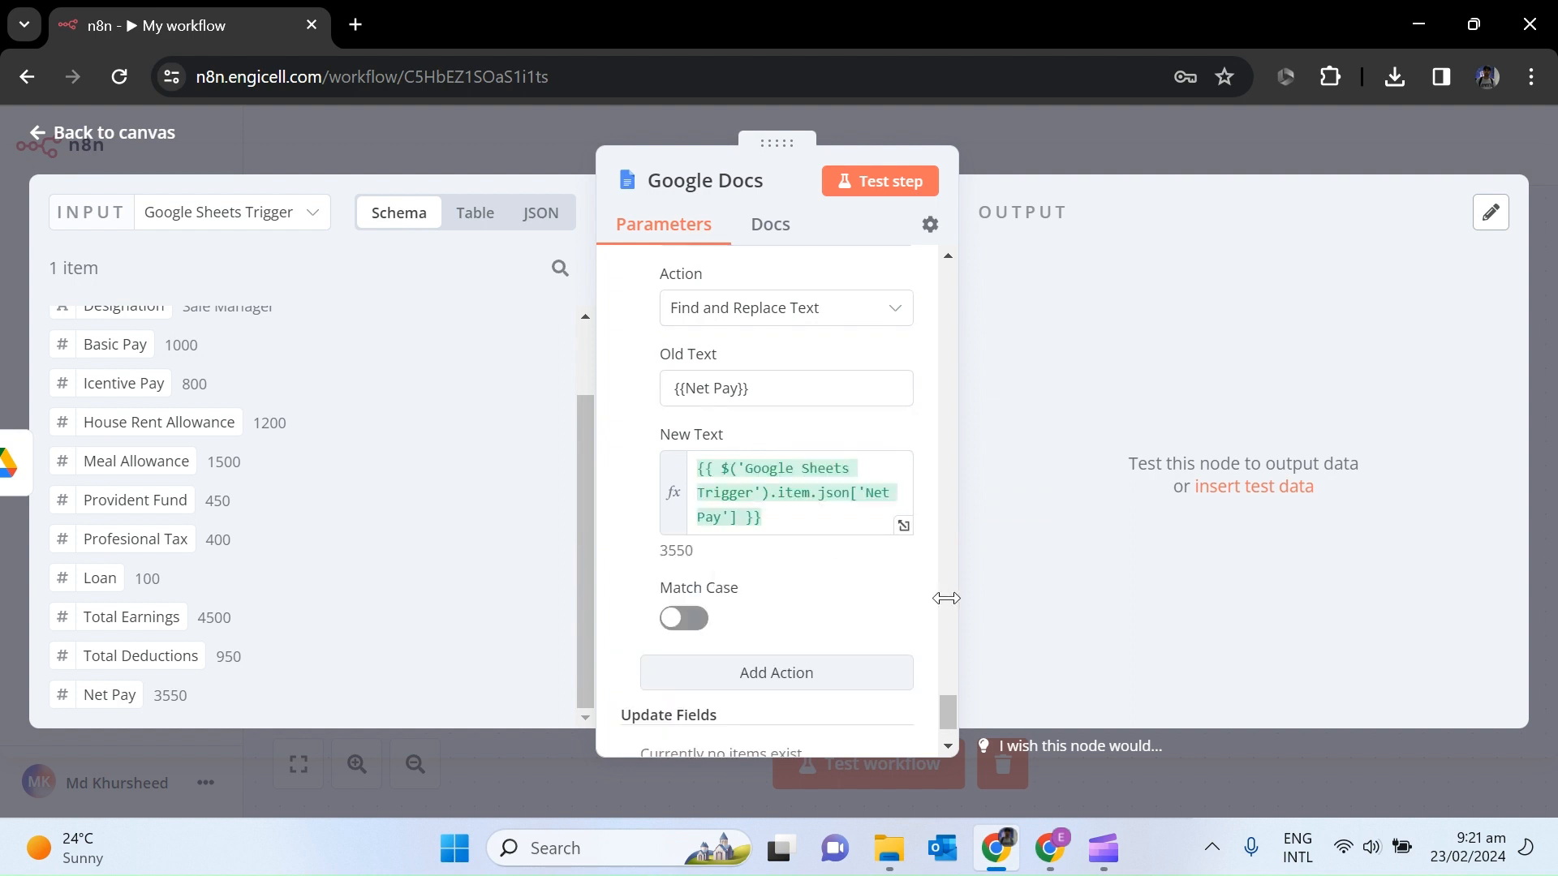
Return to the top of the Google Docs node parameters and run Test step.
scroll(945, 286, "up", 15)
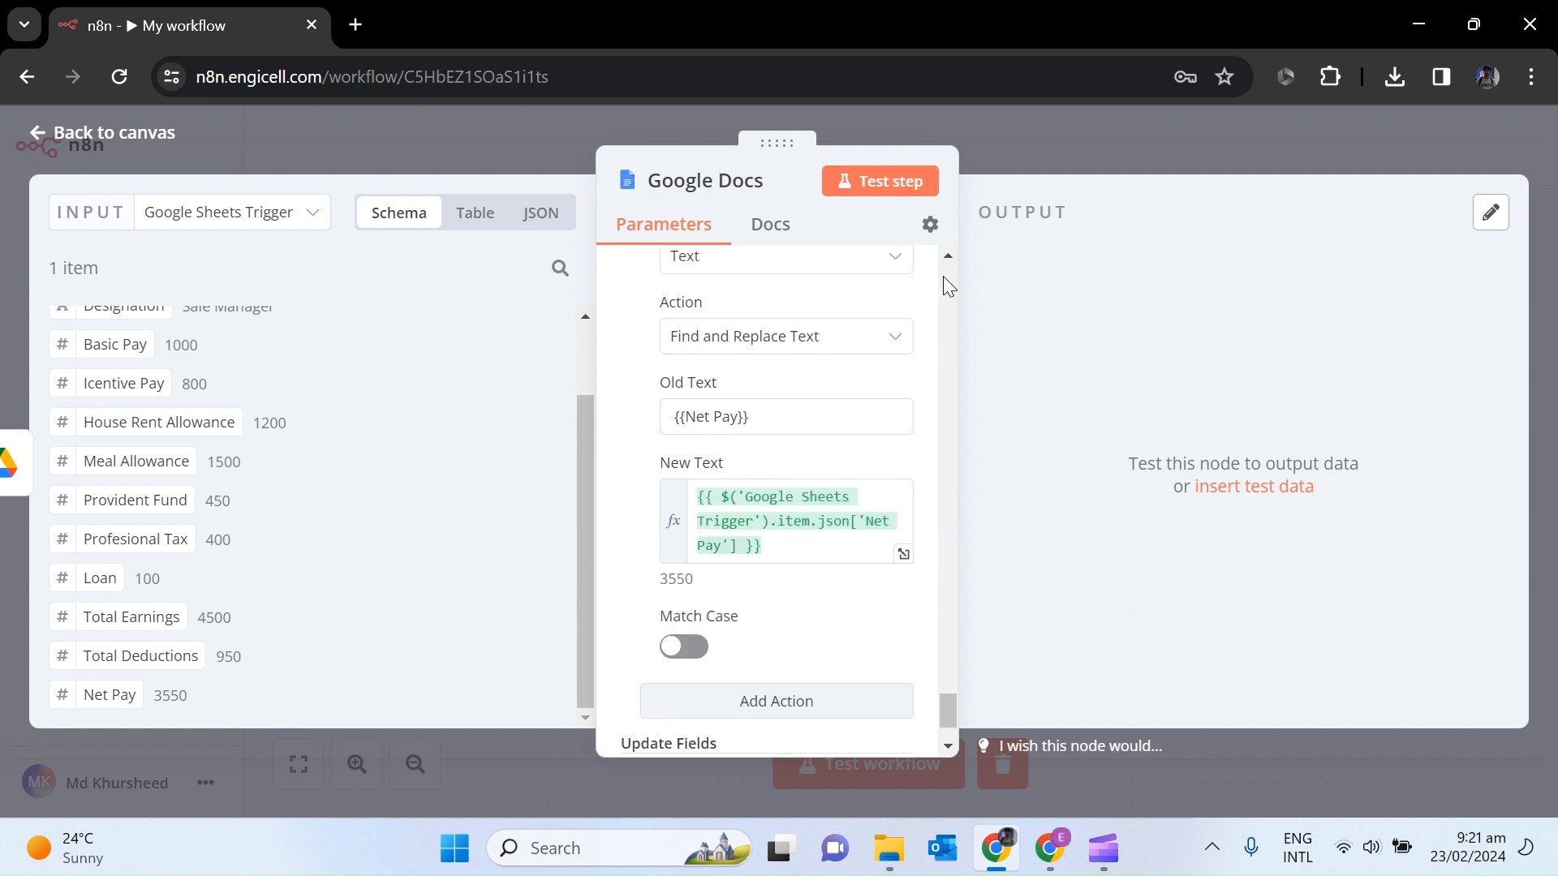
scroll(943, 276, "up", 8)
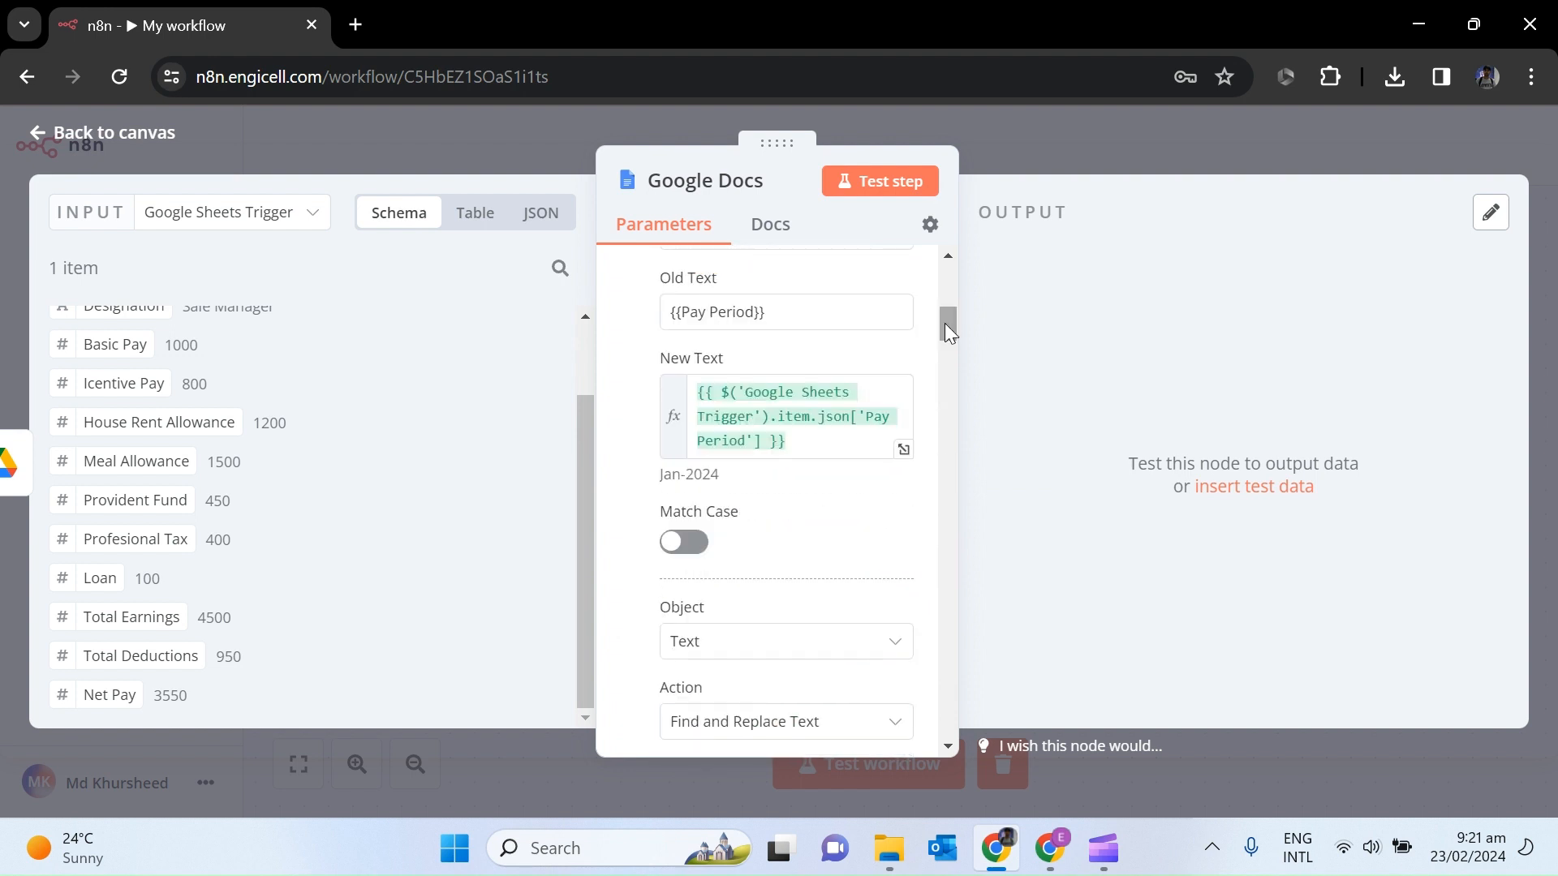
left_click_drag(944, 323, 944, 270)
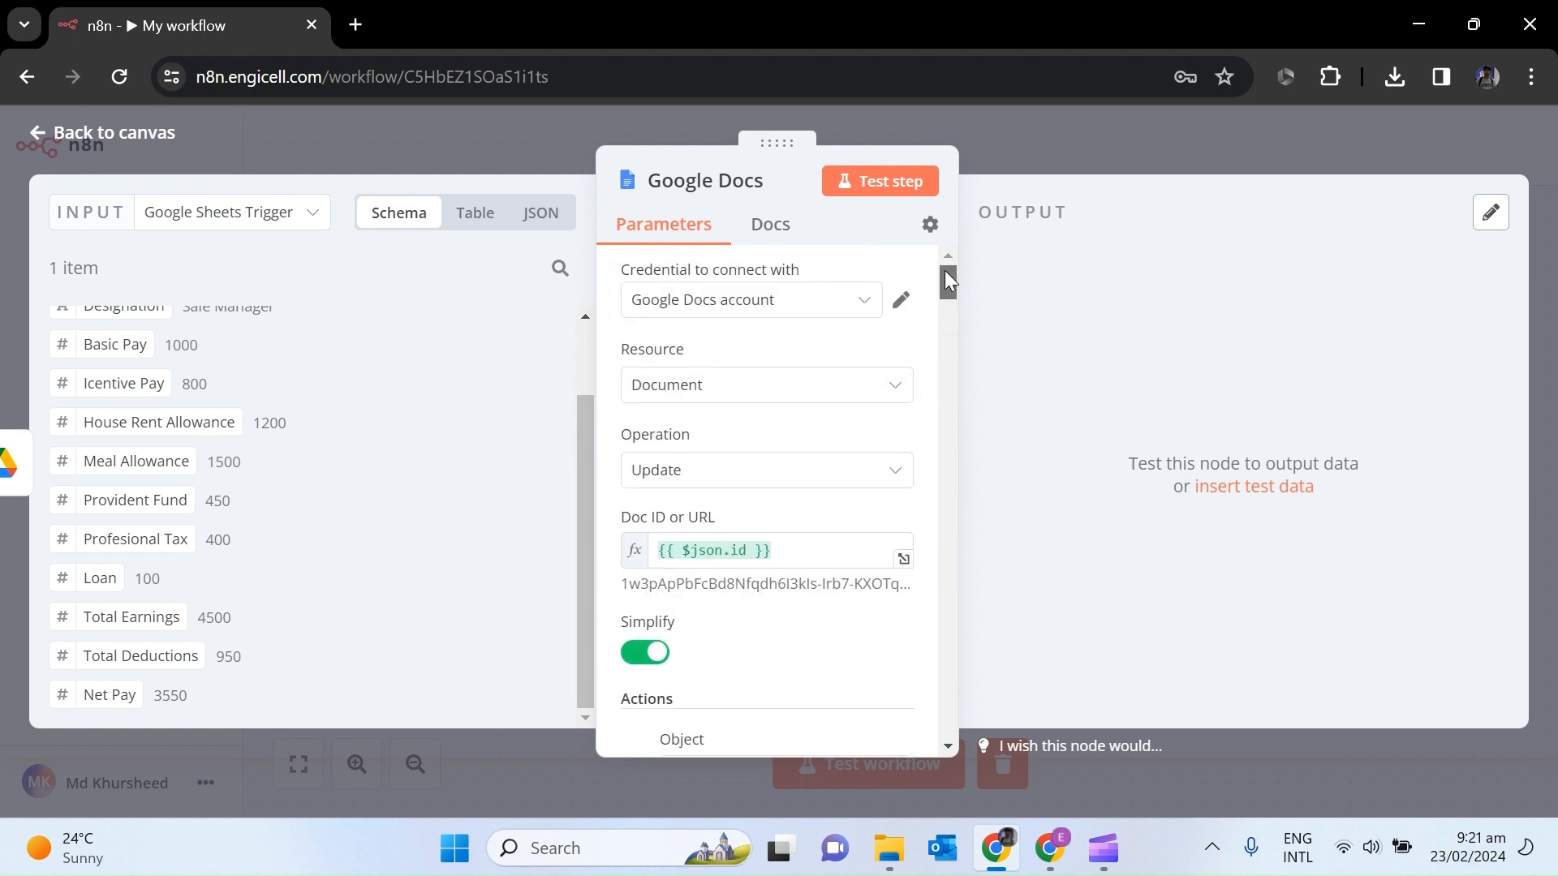
left_click(873, 192)
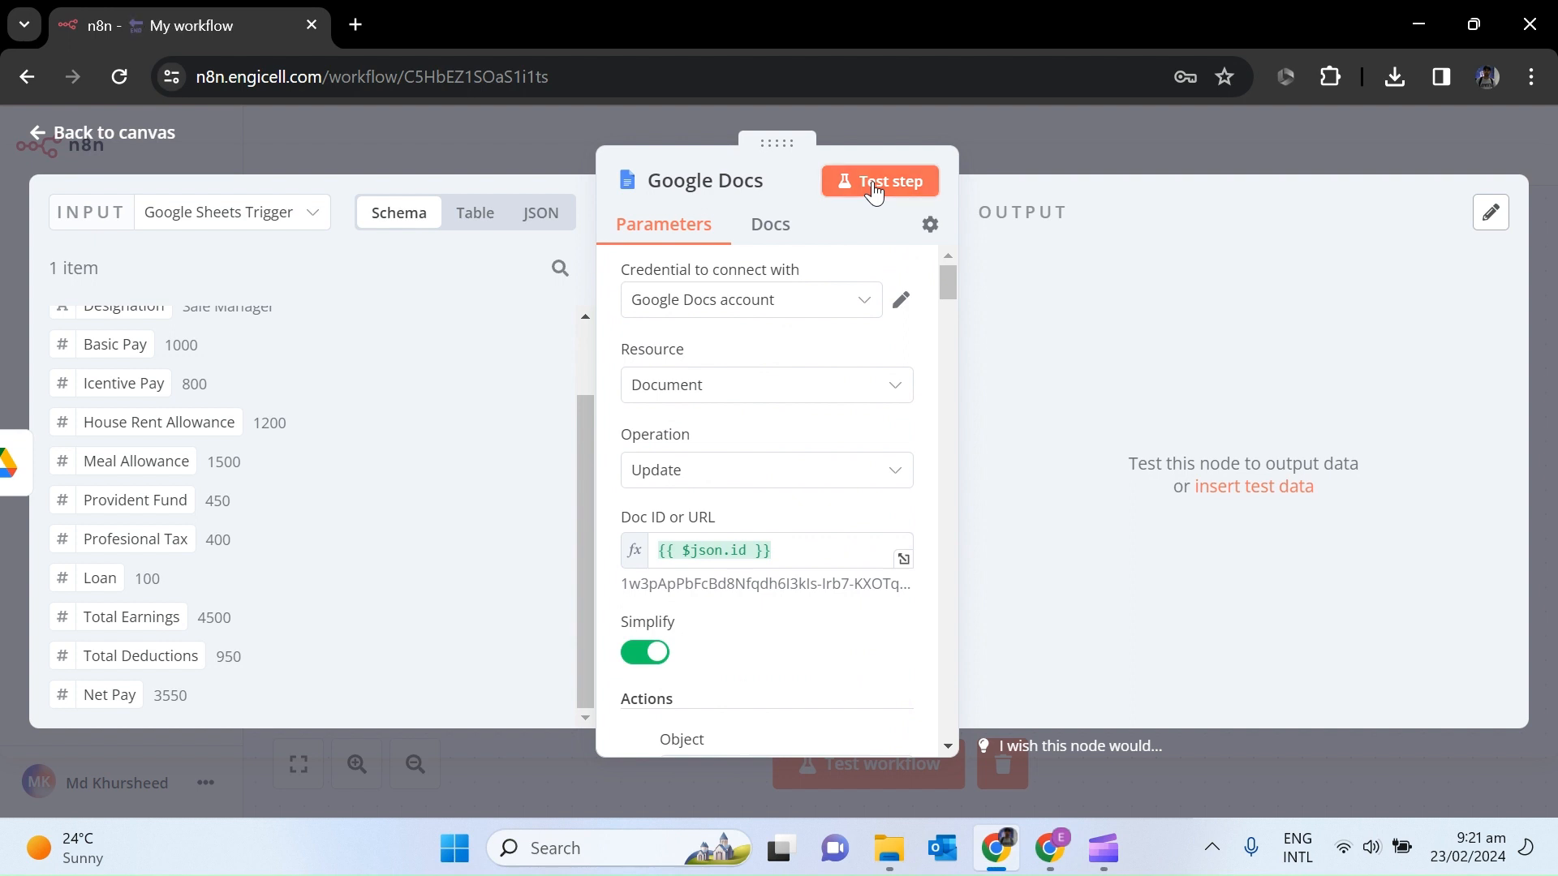
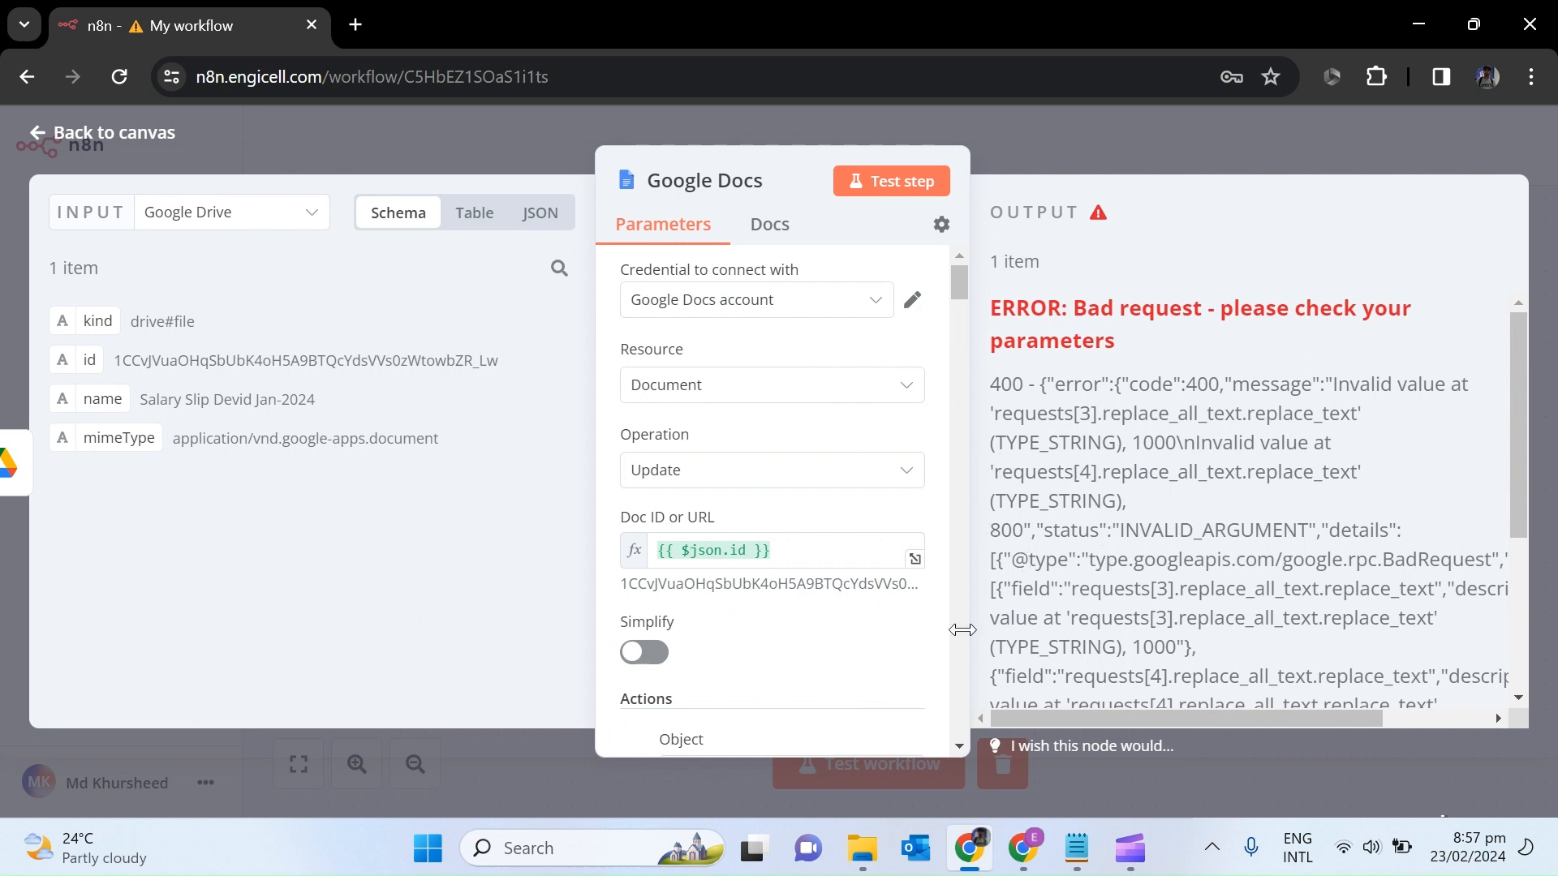
Put a $ in front of the Basic Pay New Text expression in the Google Docs node.
scroll(960, 747, "down", 2)
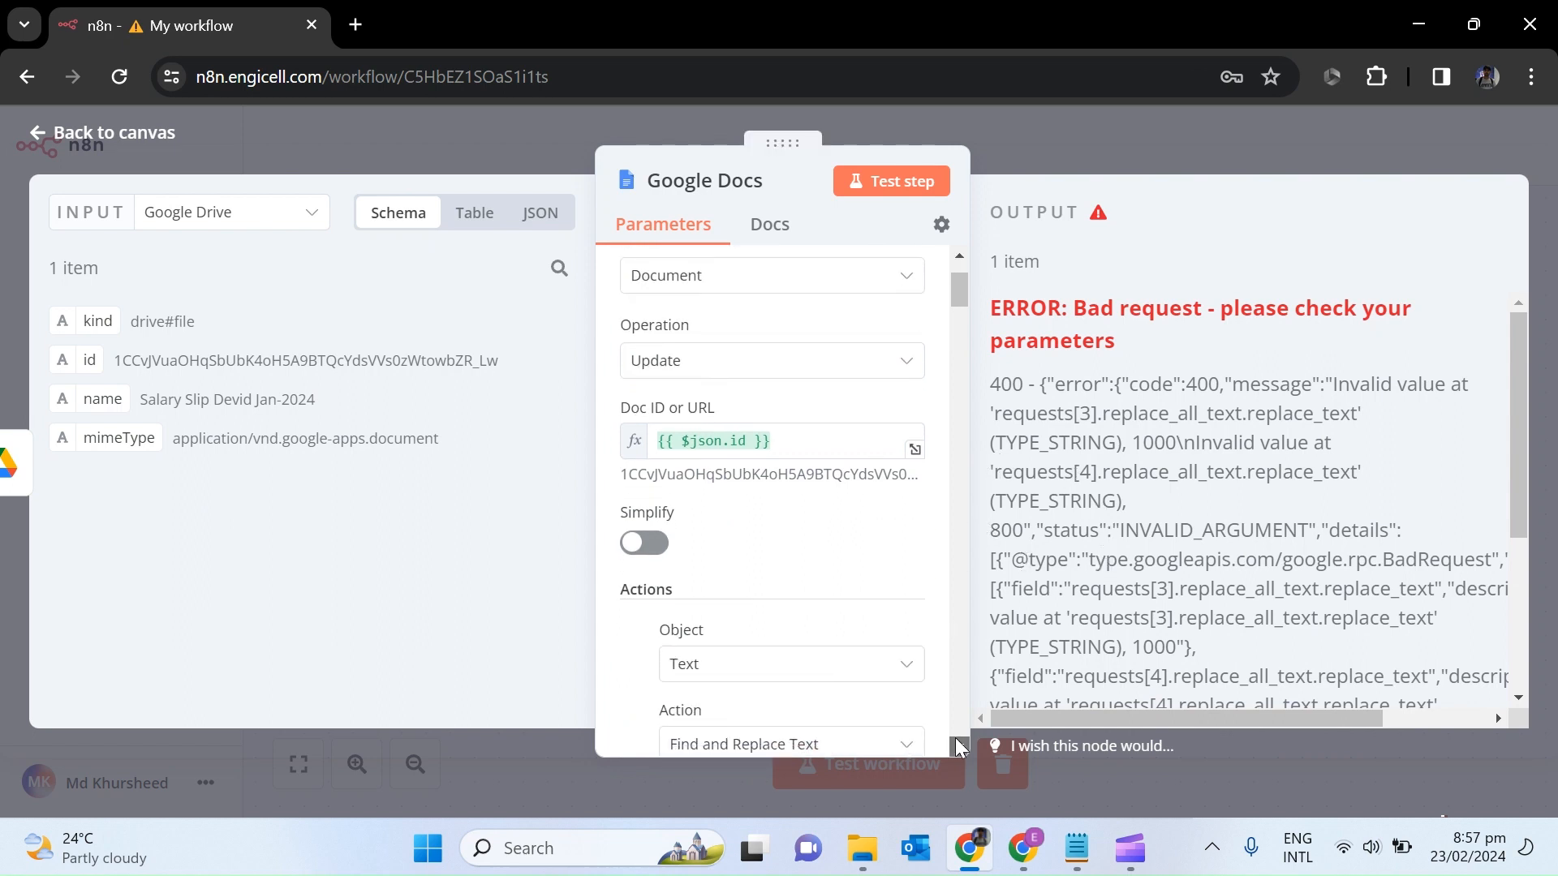
scroll(960, 746, "down", 3)
scroll(957, 740, "down", 3)
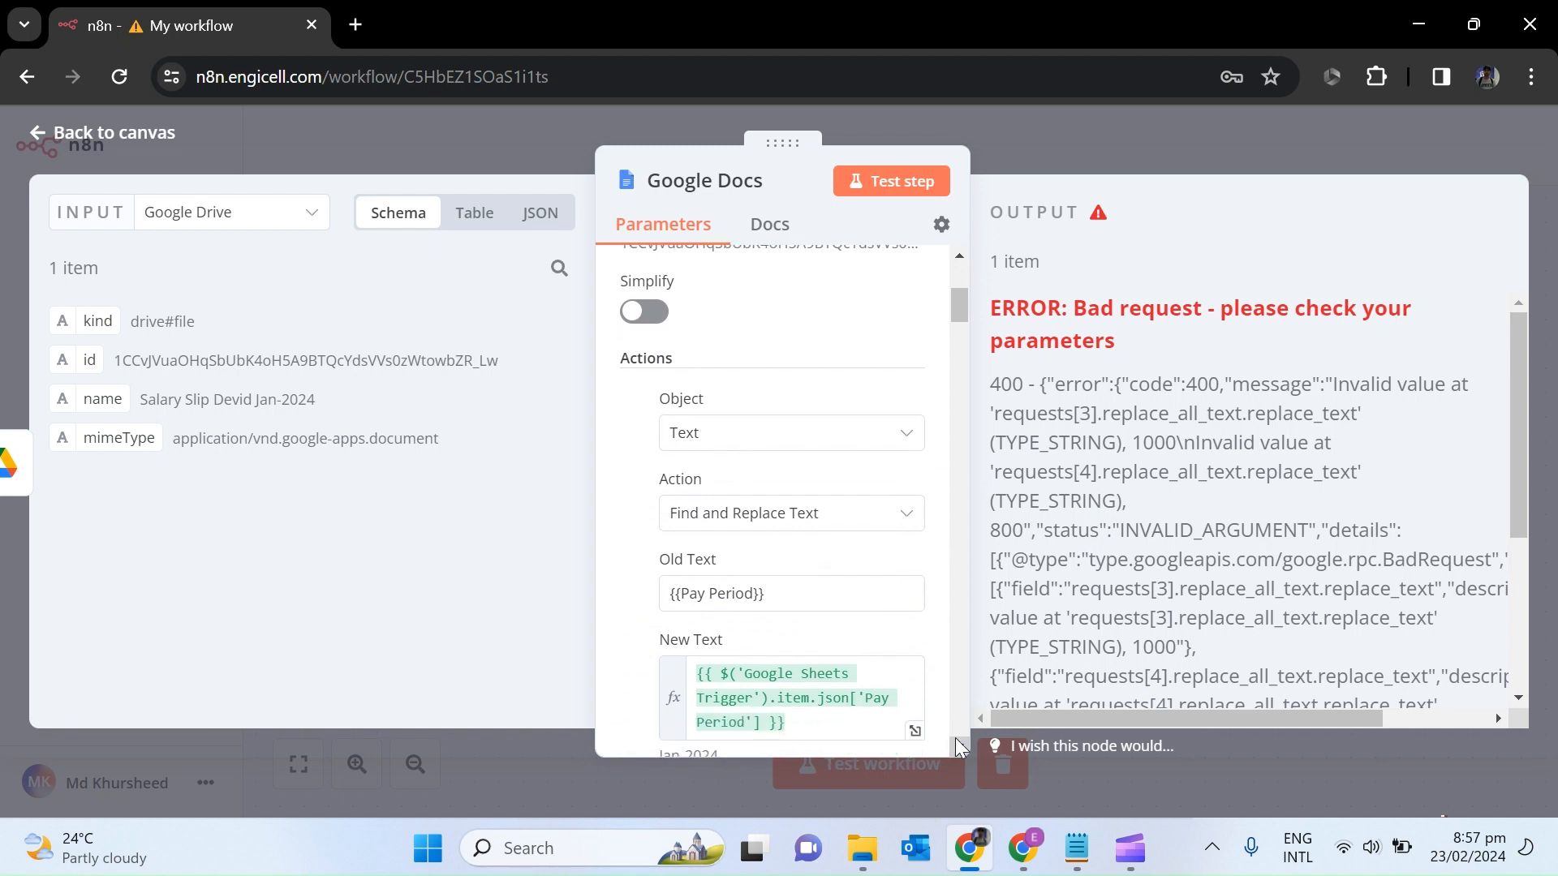
scroll(957, 746, "down", 8)
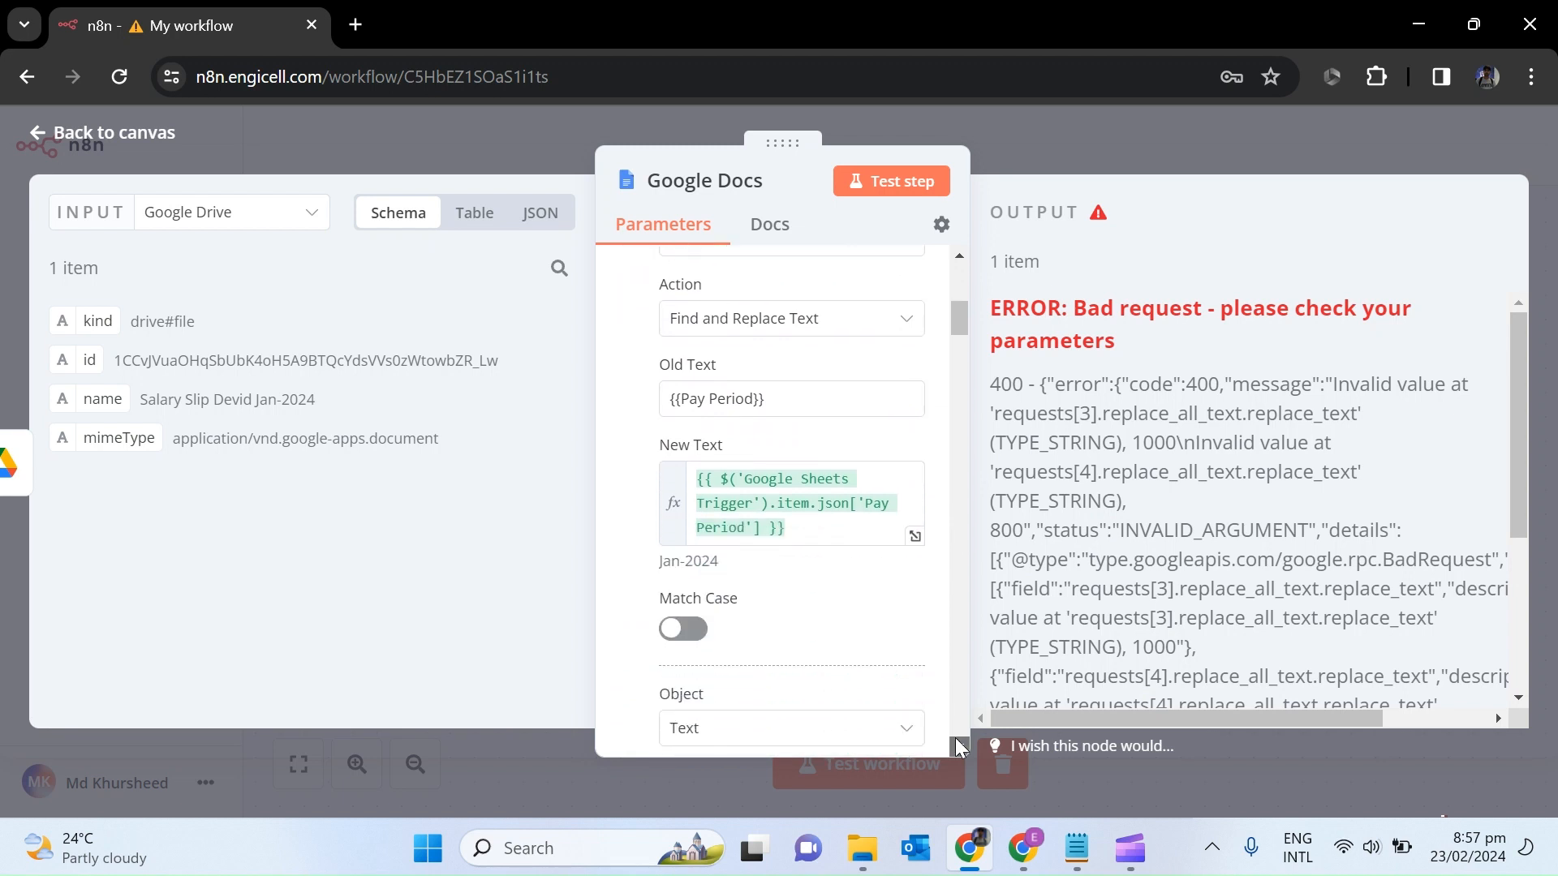
scroll(961, 746, "down", 8)
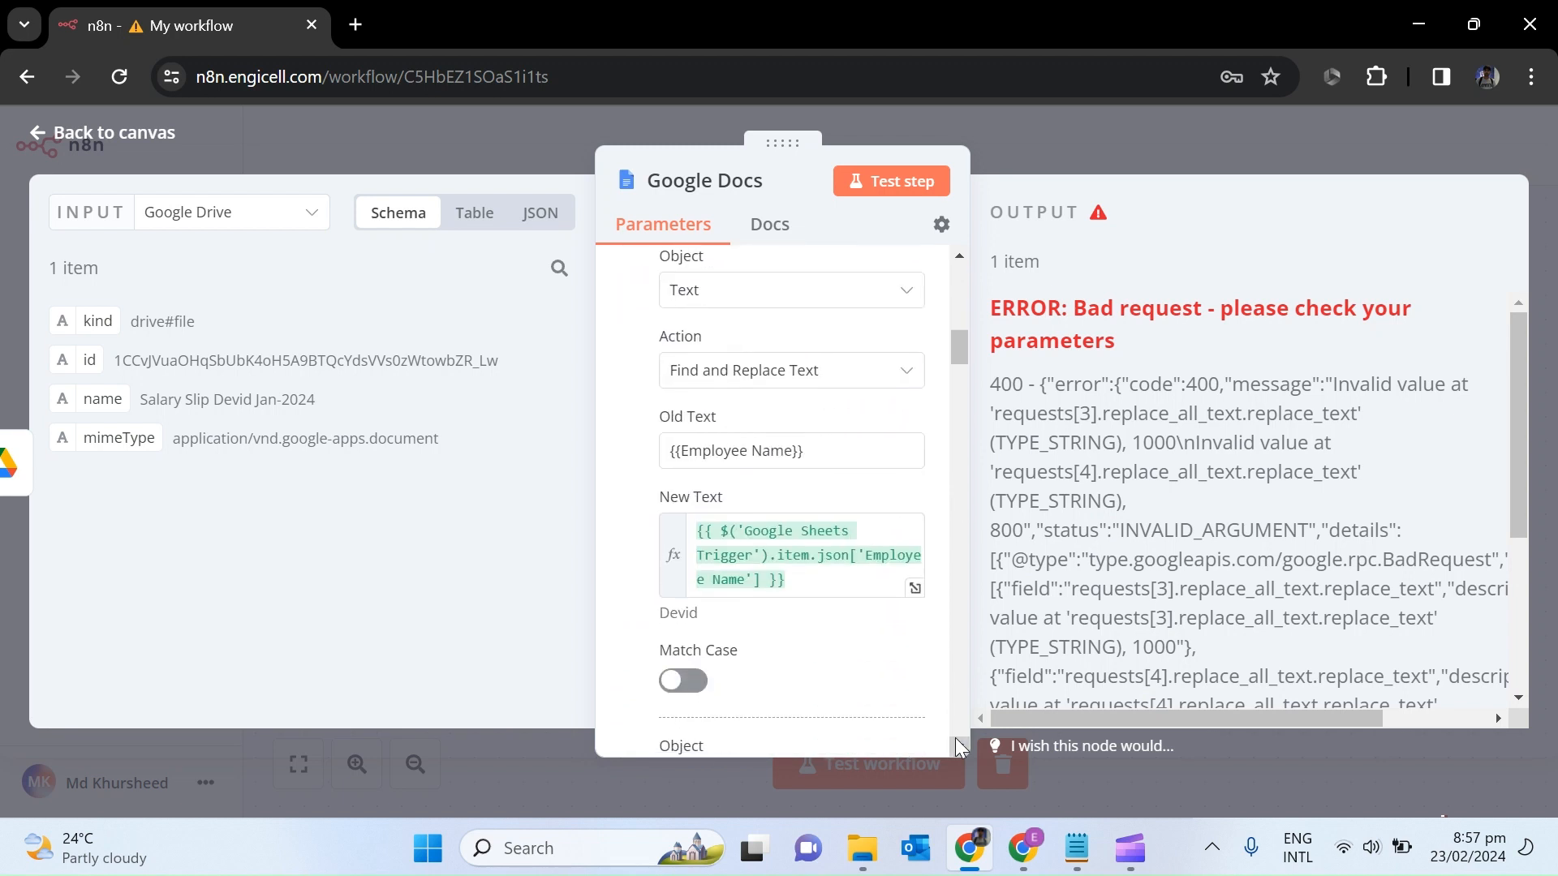
scroll(961, 746, "down", 2)
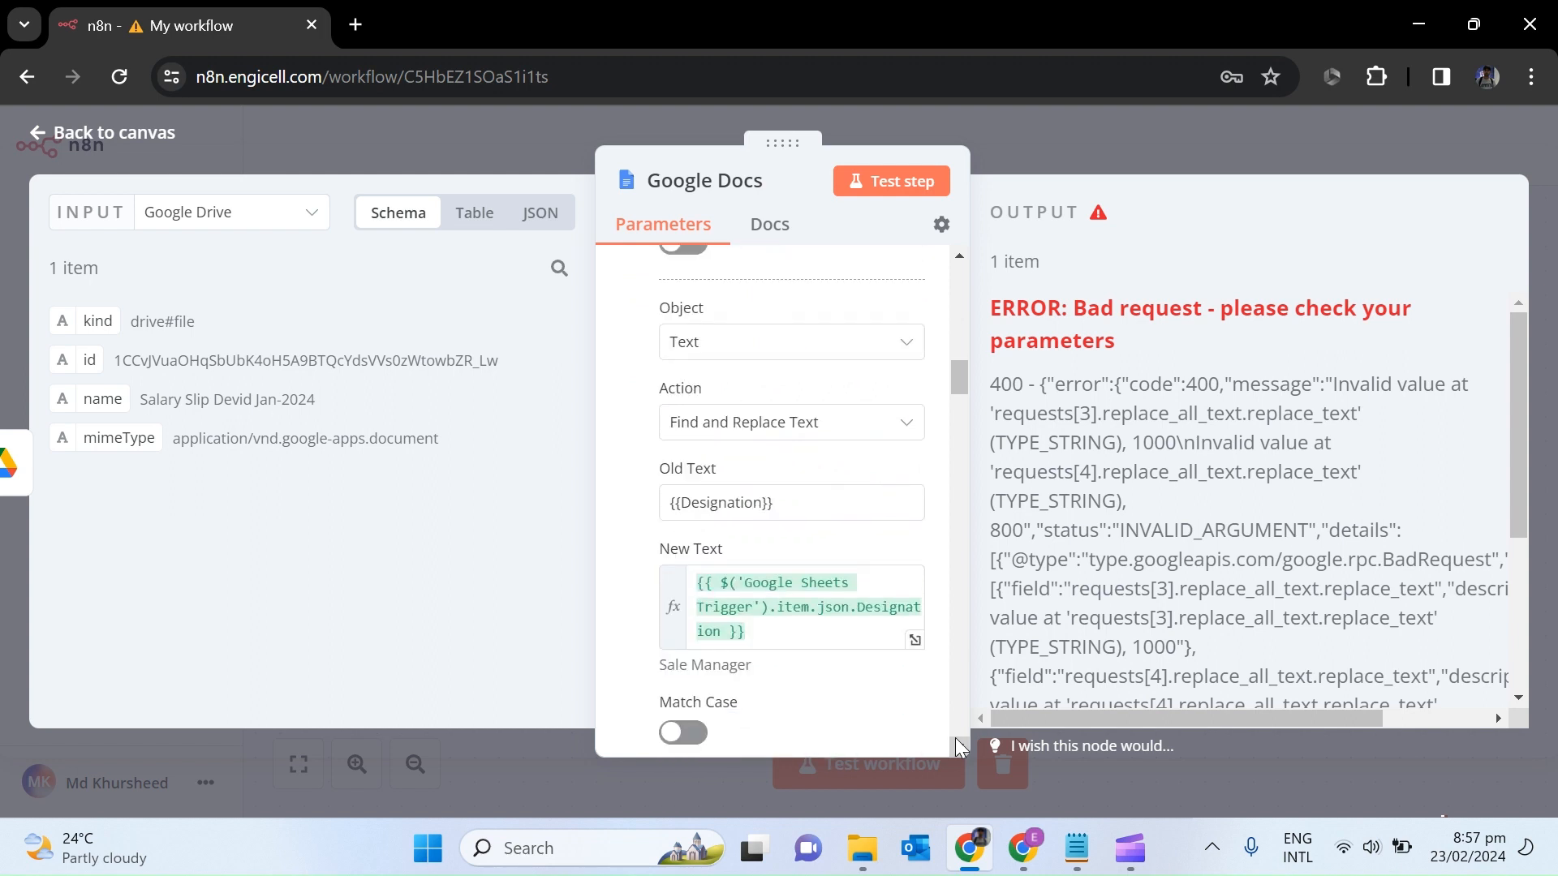
scroll(961, 746, "down", 7)
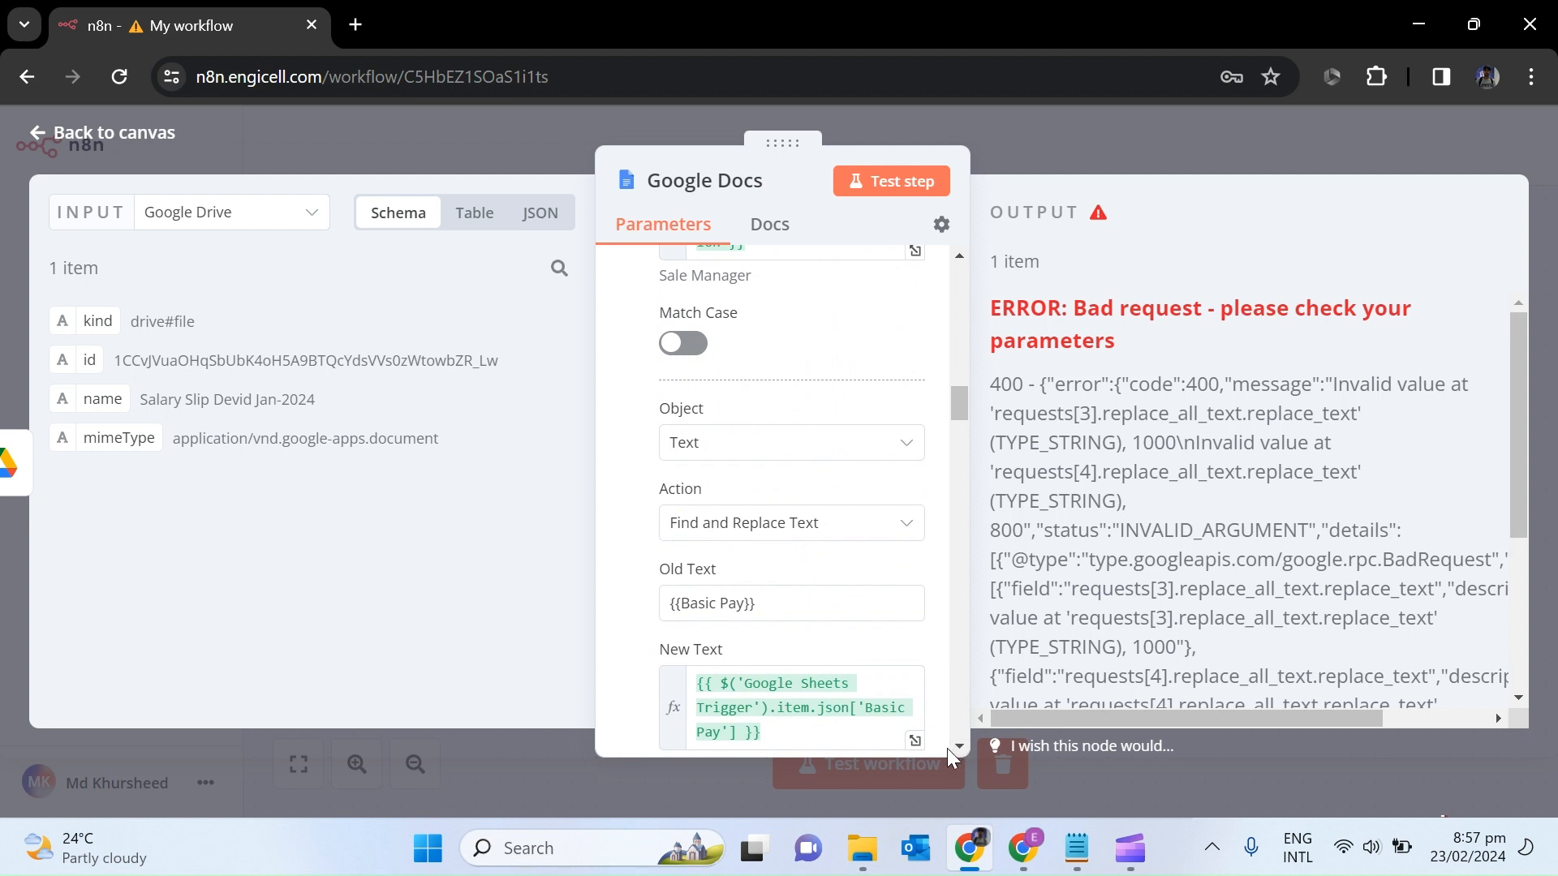
scroll(950, 748, "down", 4)
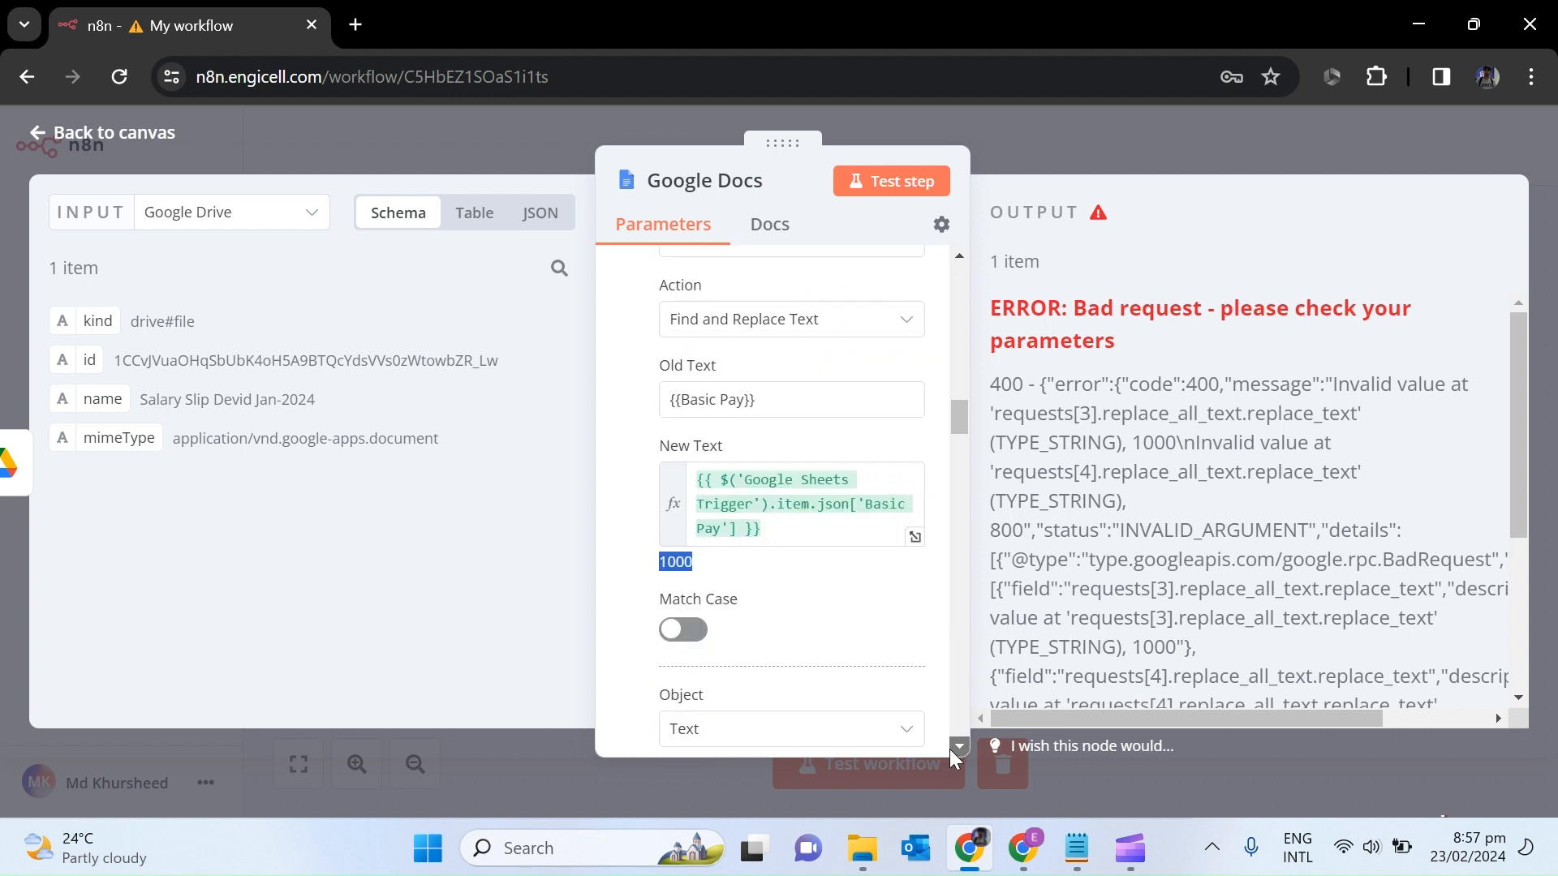
left_click(699, 484)
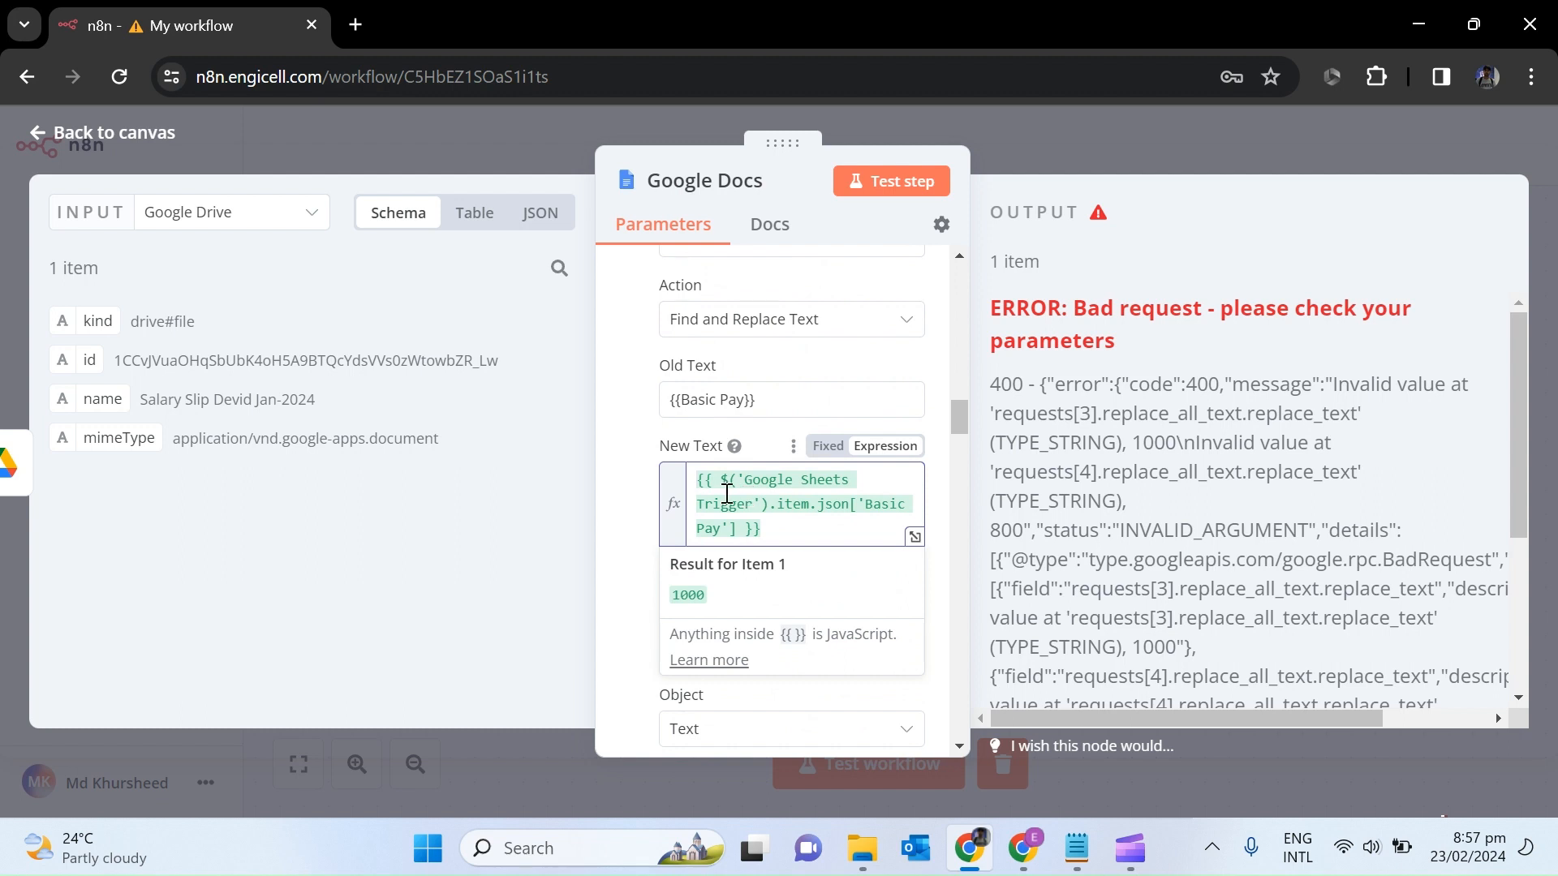
type("$")
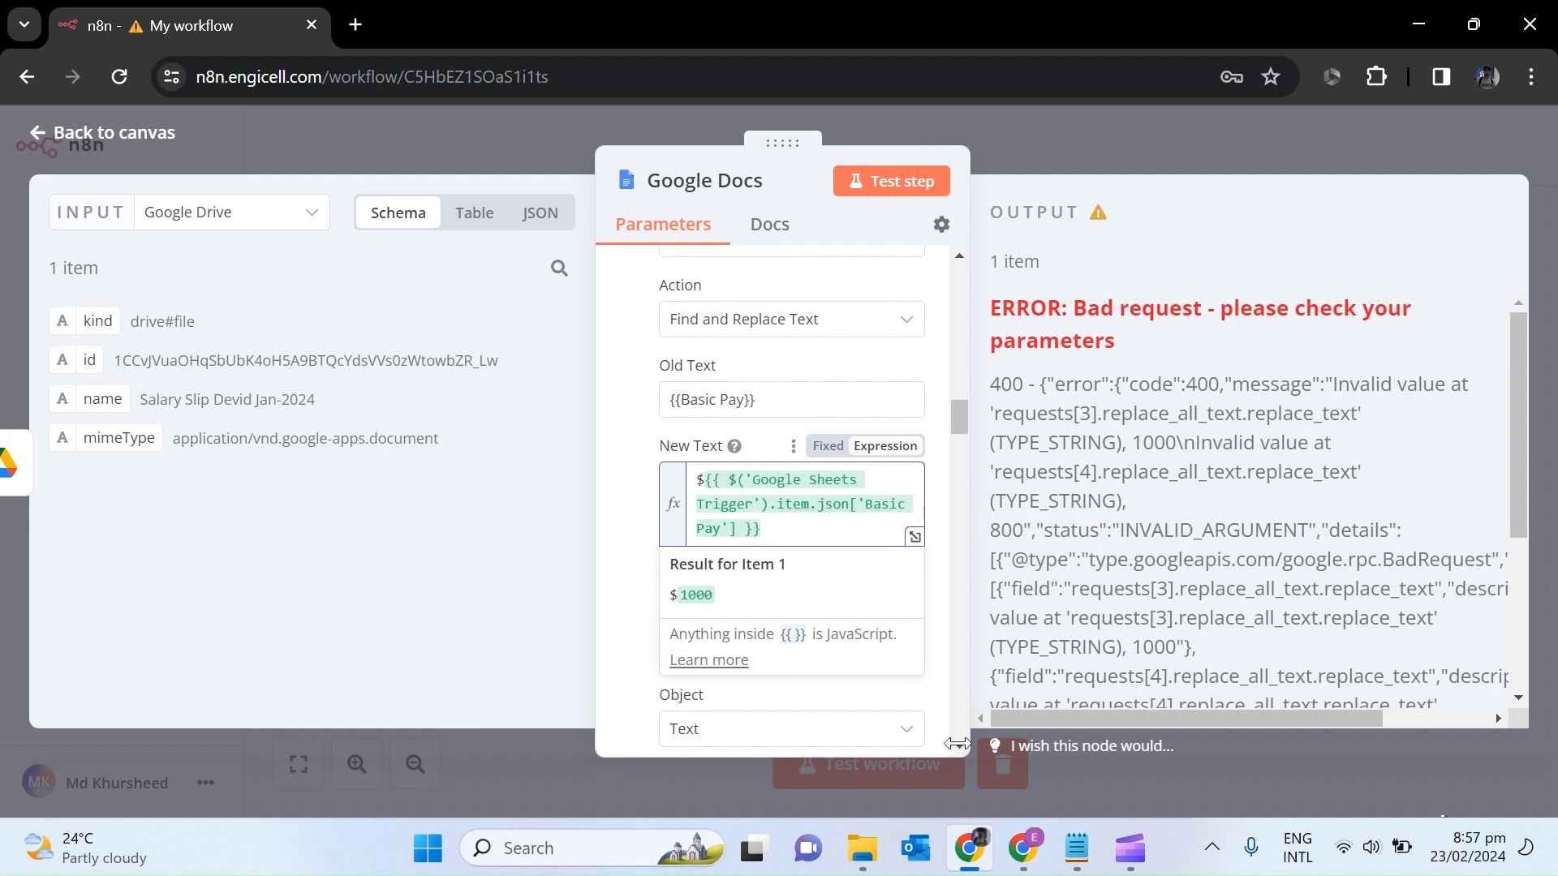
Prefix the Incentive Pay New Text with $, rerun the Google Docs step, and check the Drive folder.
scroll(955, 748, "down", 5)
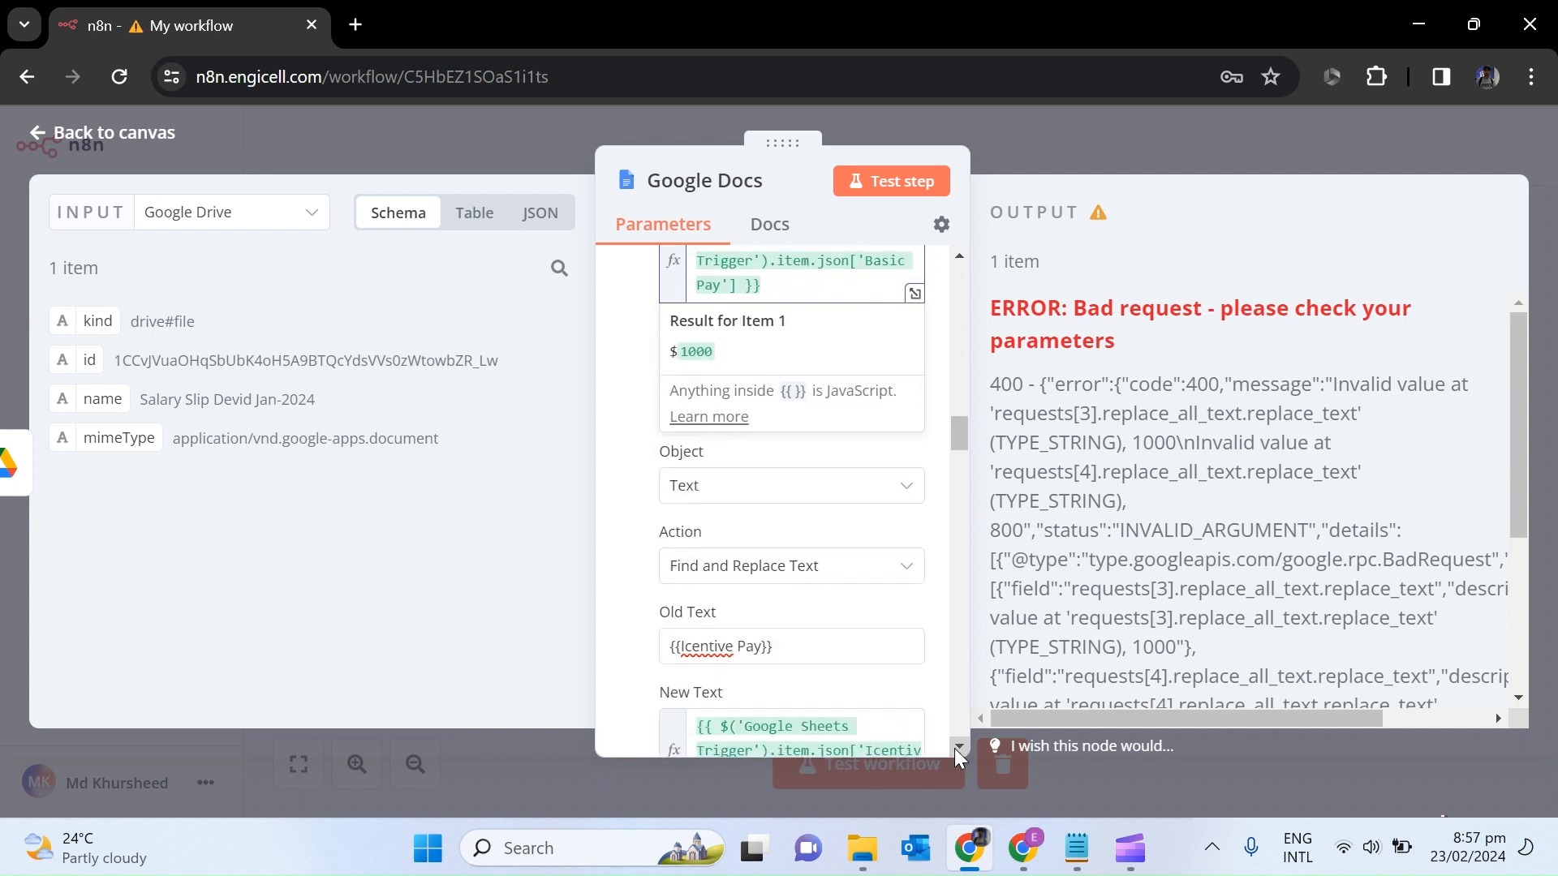
left_click(695, 629)
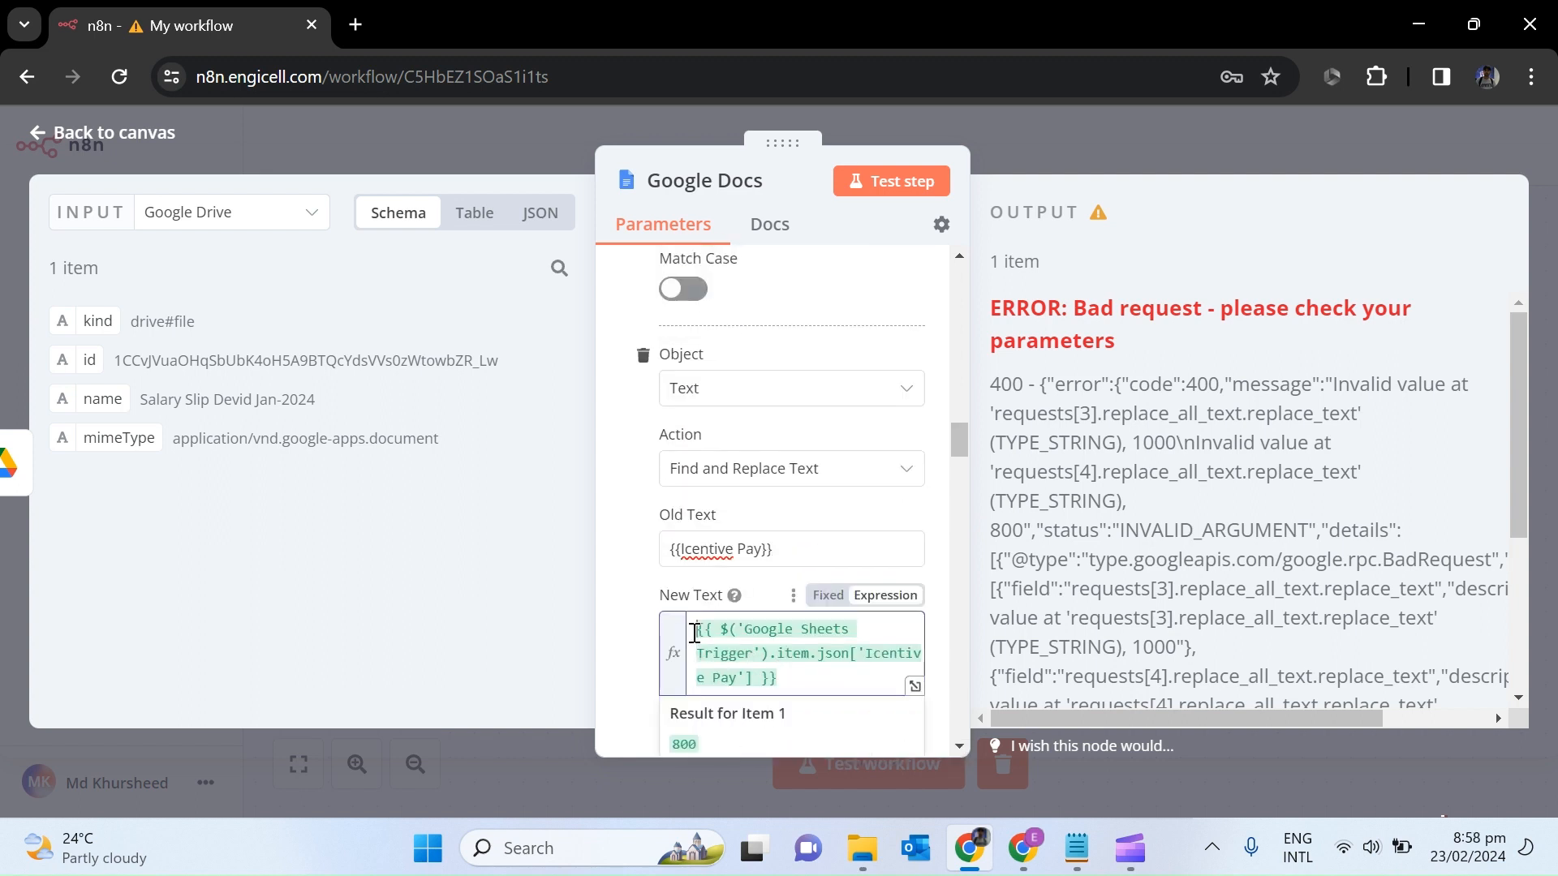
type("$")
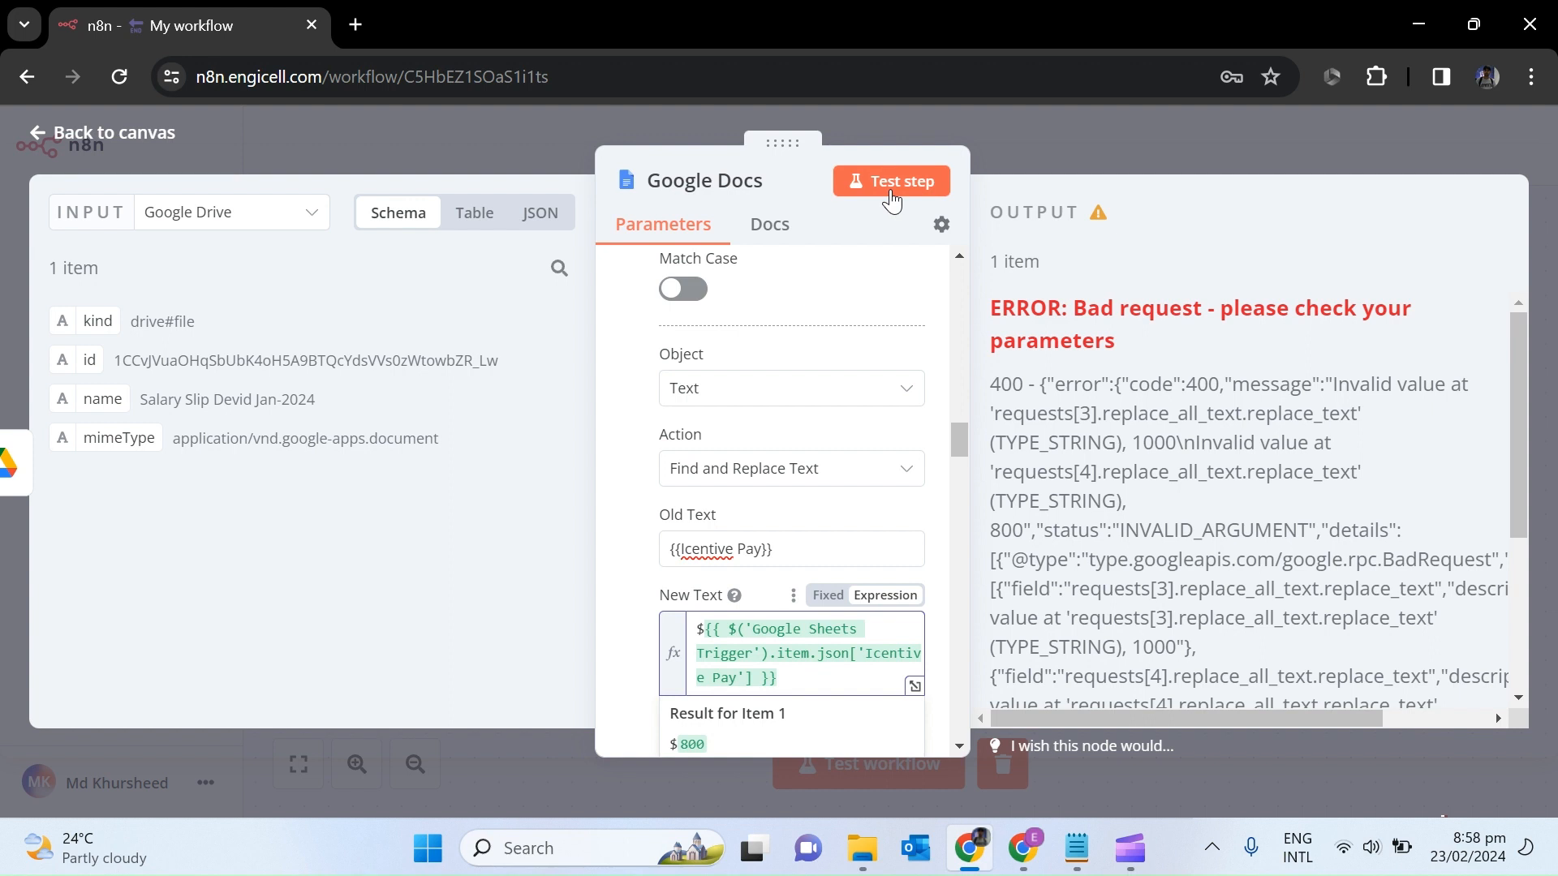
left_click(889, 188)
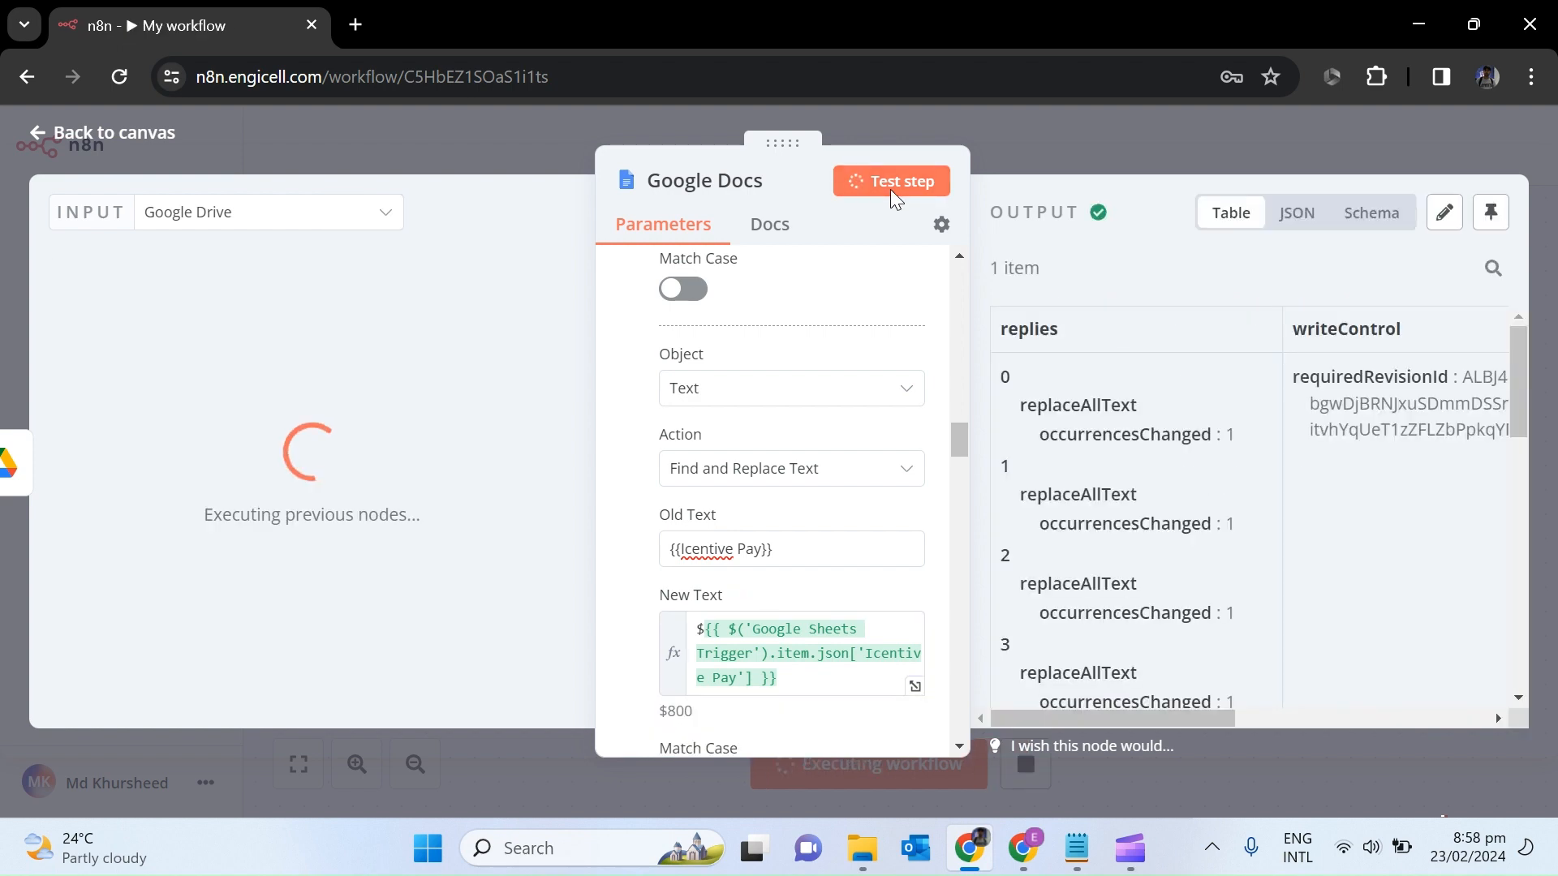
left_click(1023, 848)
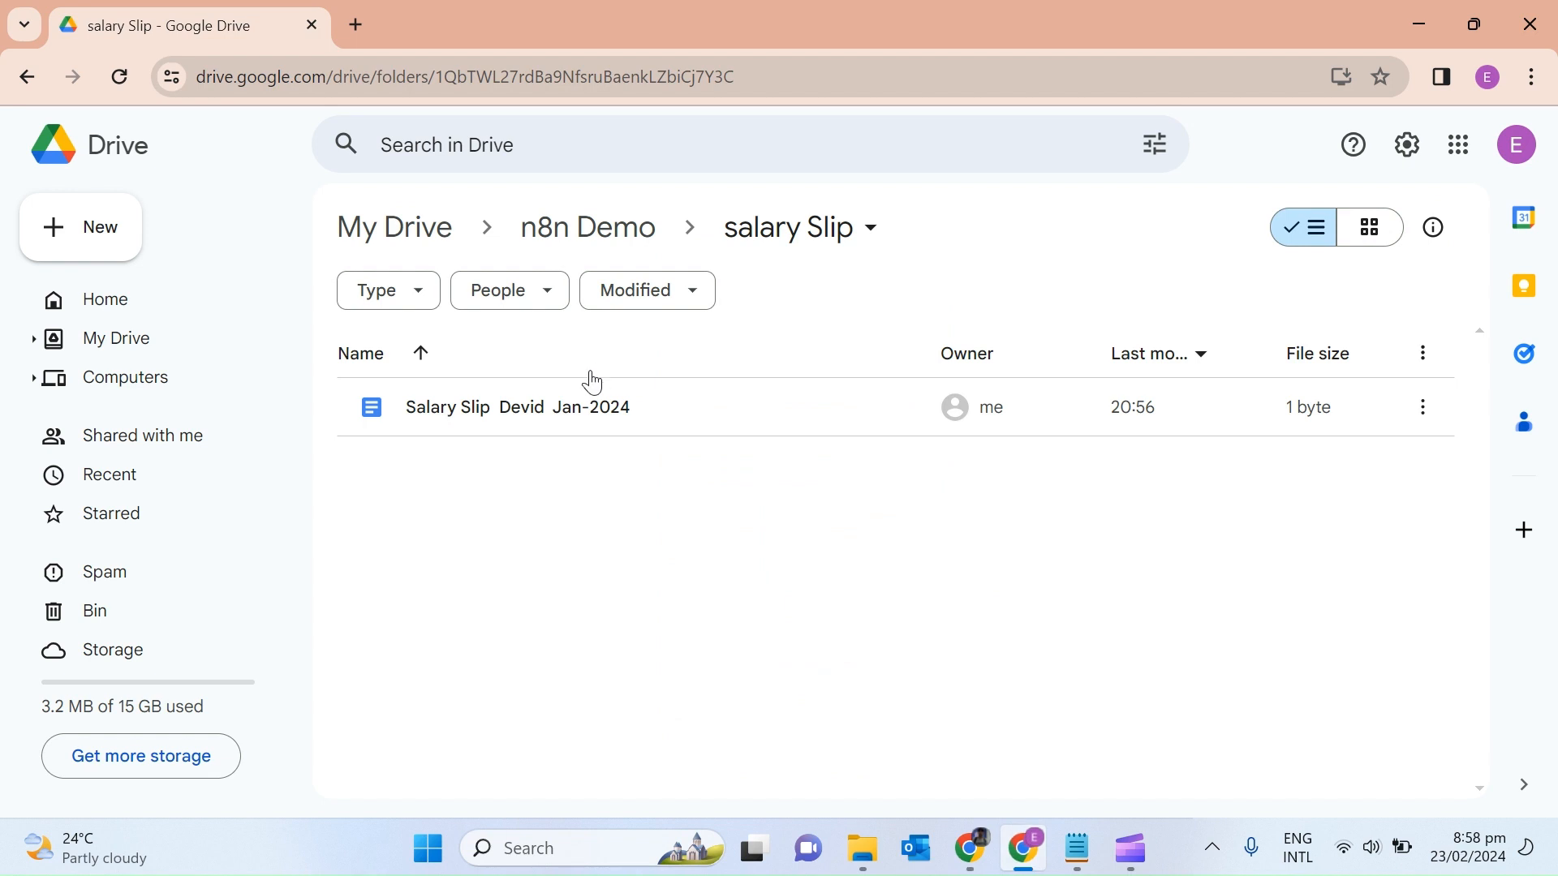
Open the generated Jan-2024 salary slip in Drive, check its filled values, and return to n8n.
double_click(507, 414)
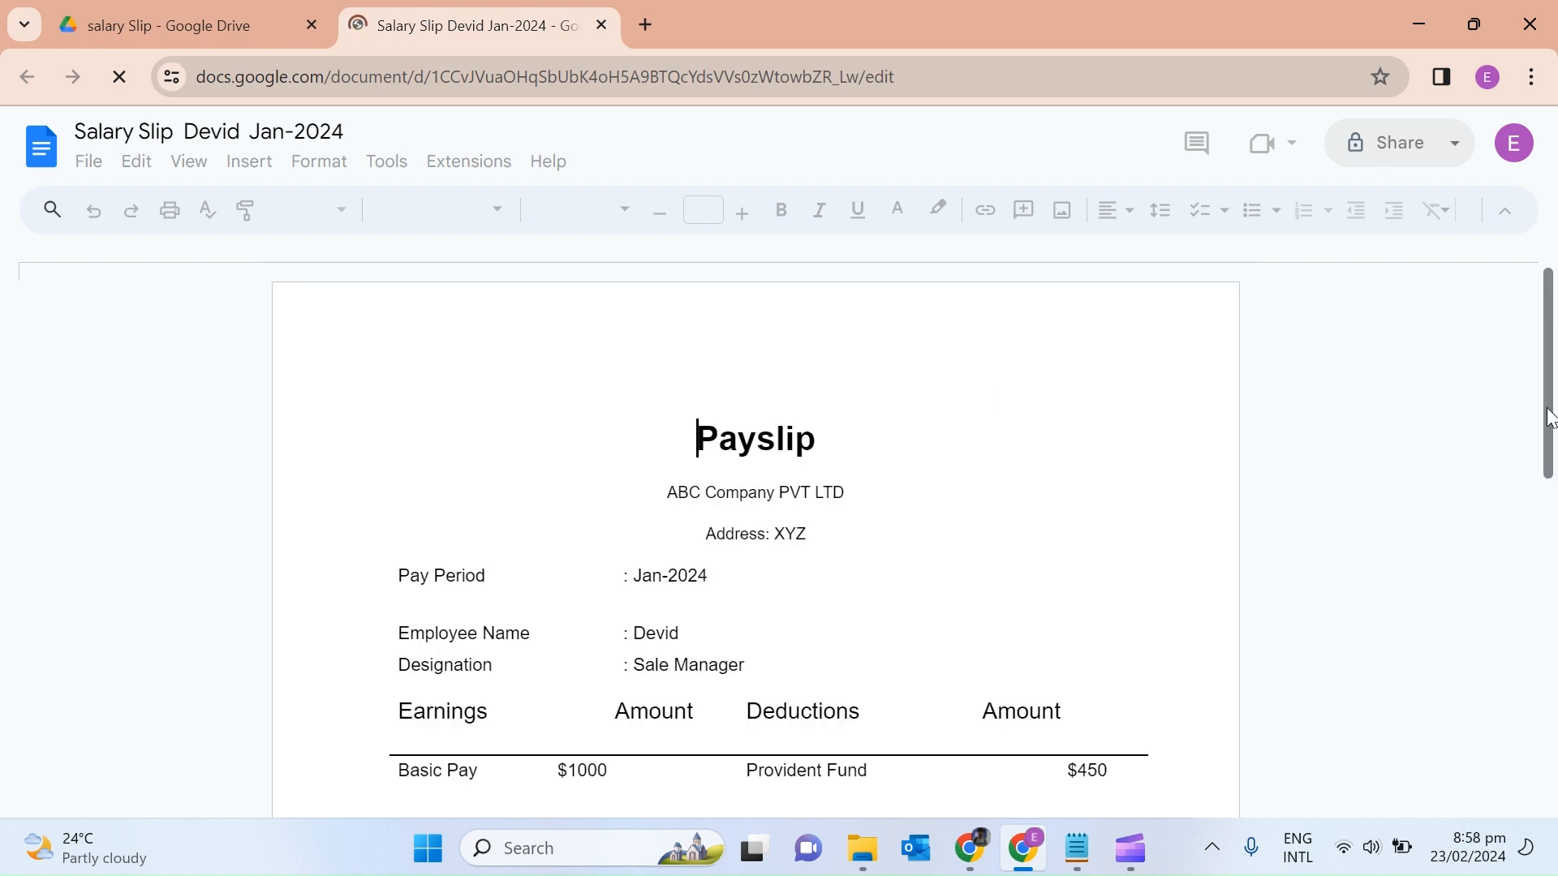
scroll(1550, 418, "down", 3)
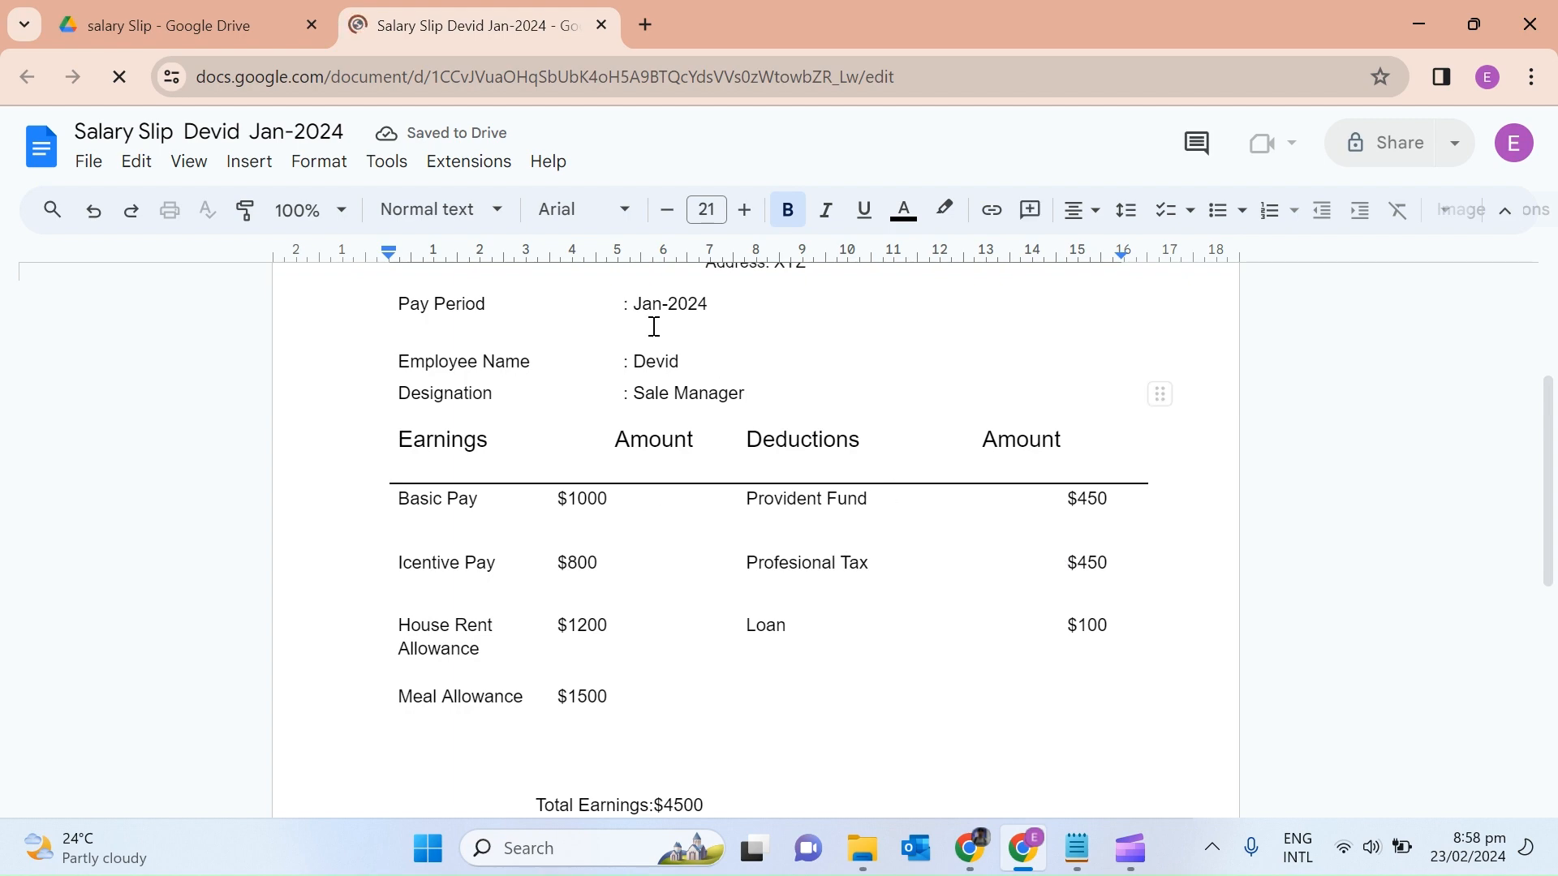
left_click(164, 22)
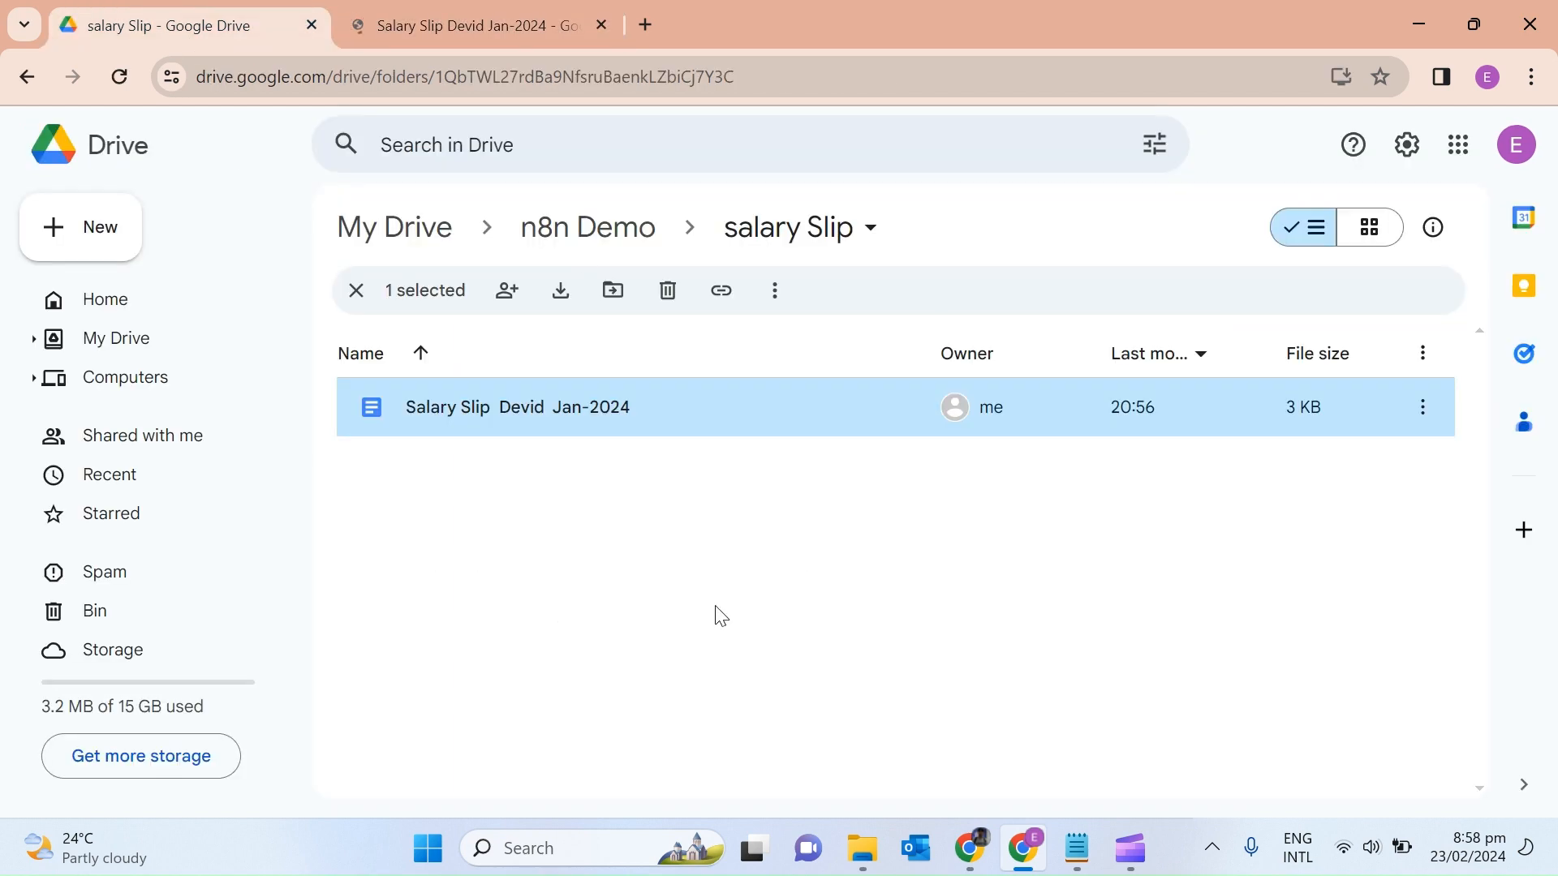
left_click(974, 860)
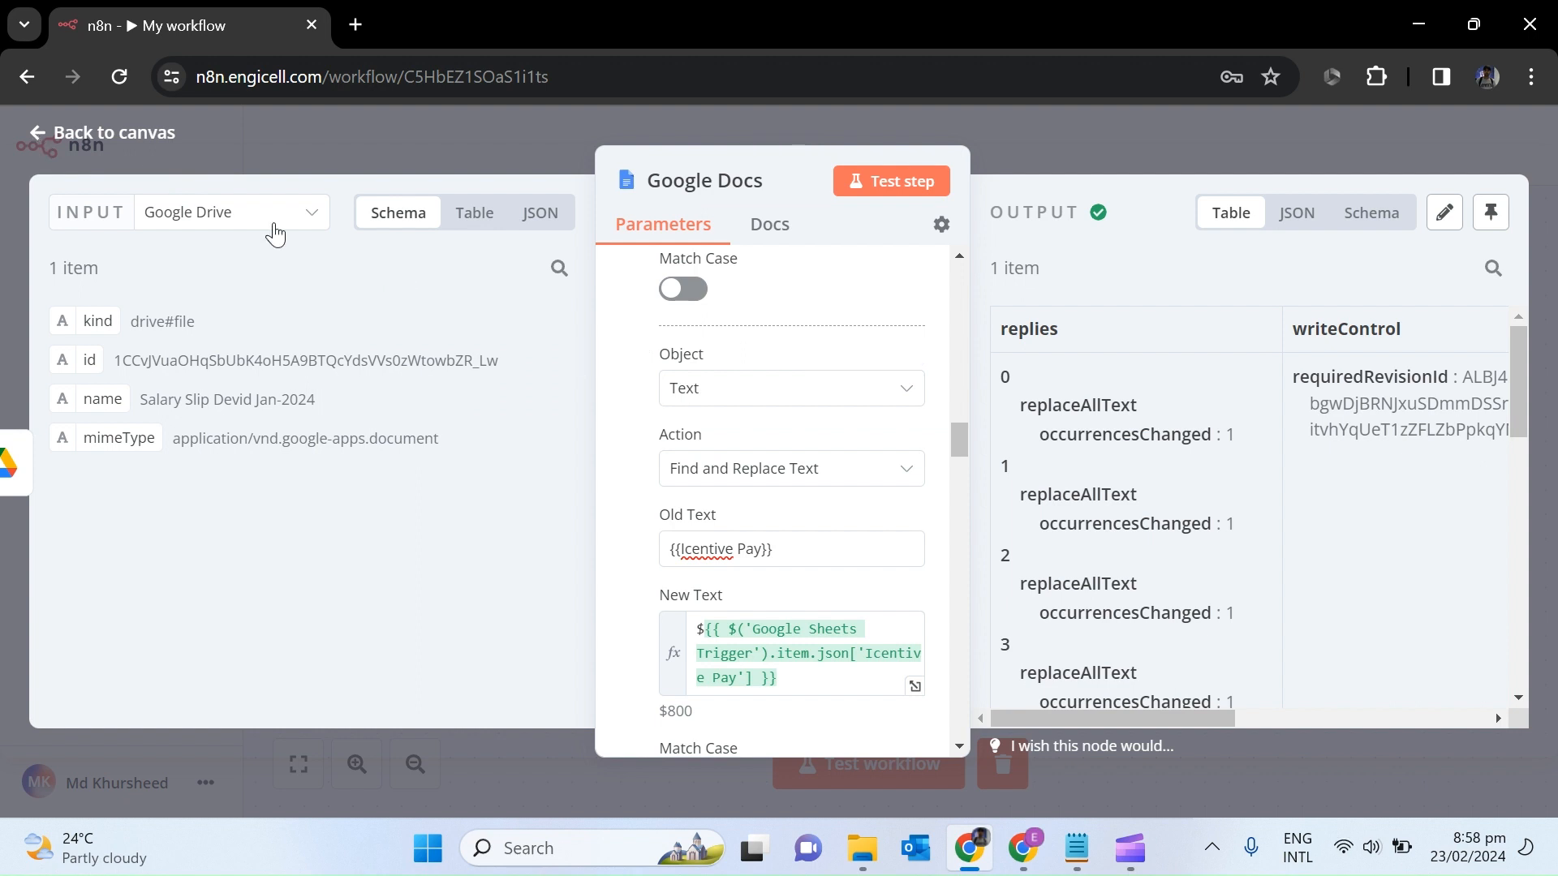
Back on the canvas, search 'http' and add an HTTP Request node after Google Docs.
left_click(65, 134)
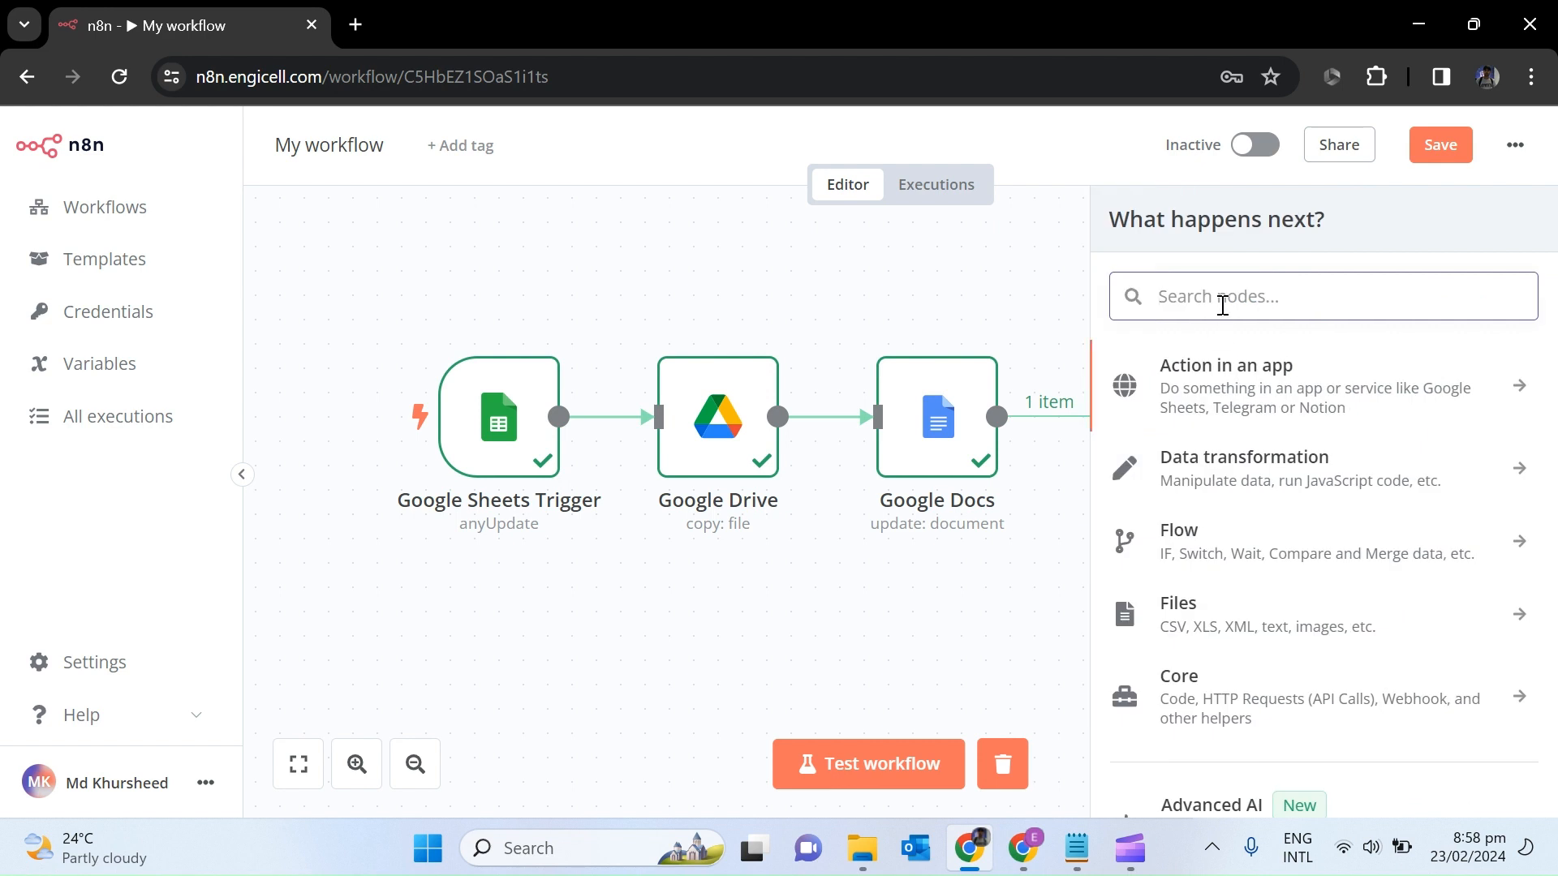
type("http")
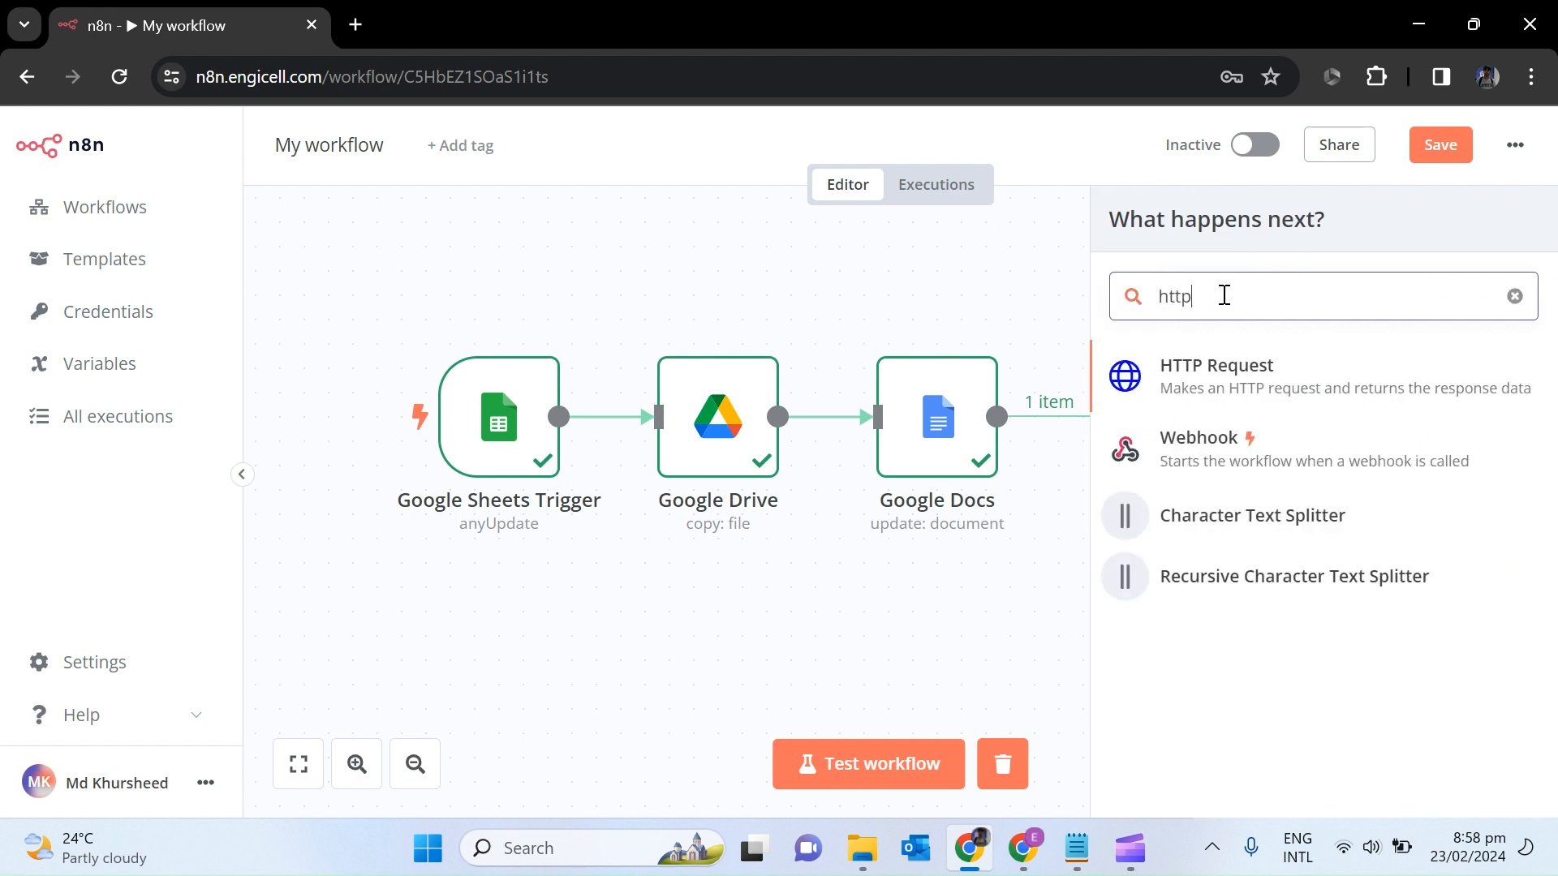
left_click(1212, 388)
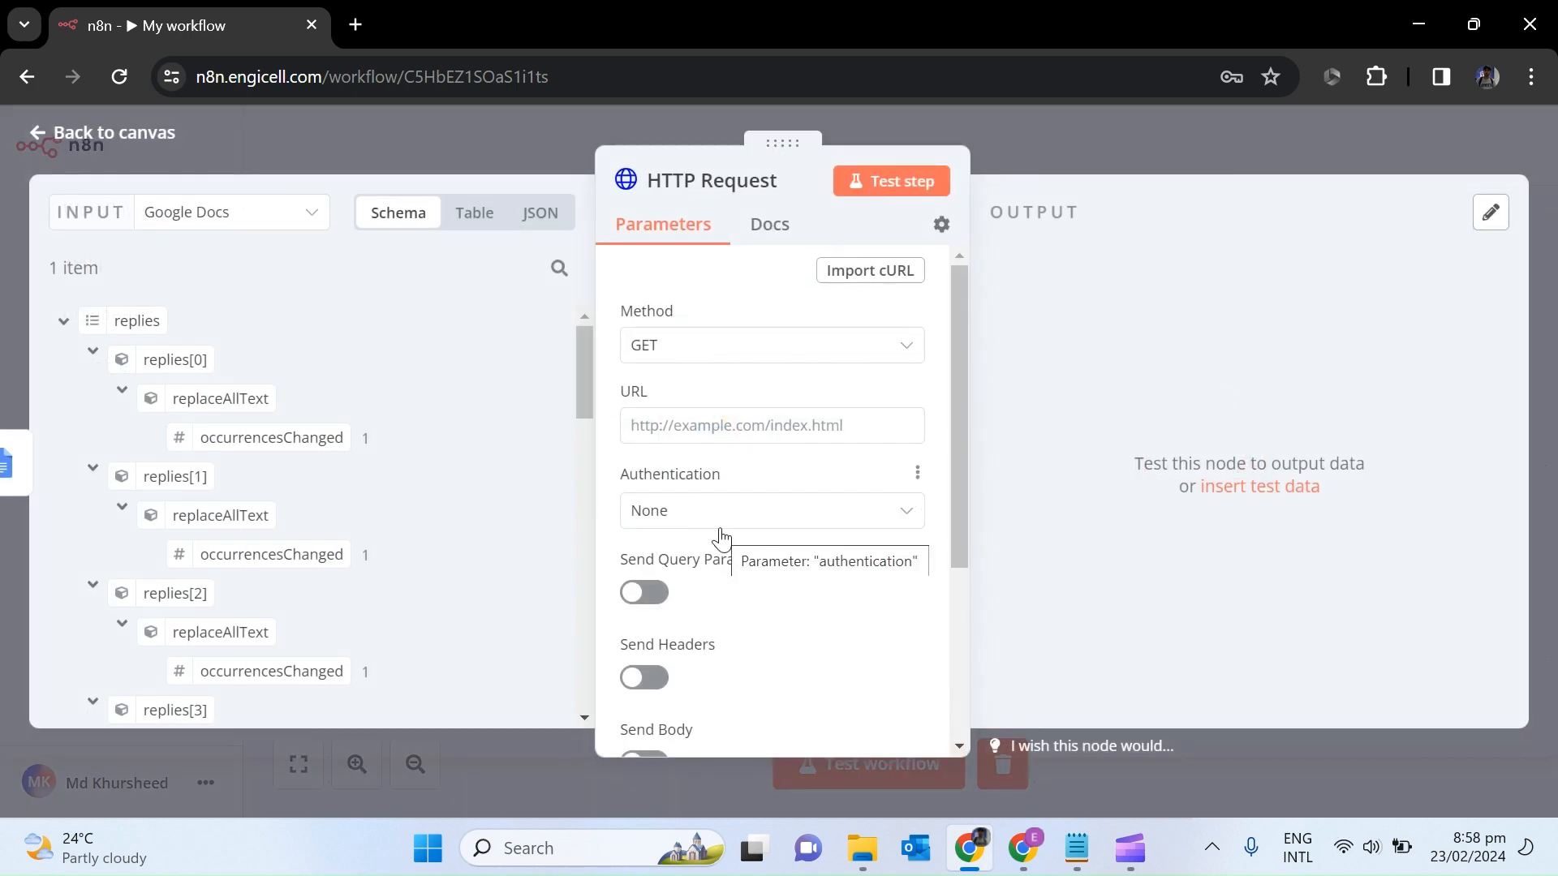
left_click(358, 21)
Go to Meta for Developers and open the engicell app dashboard.
type("developers.facebook.com")
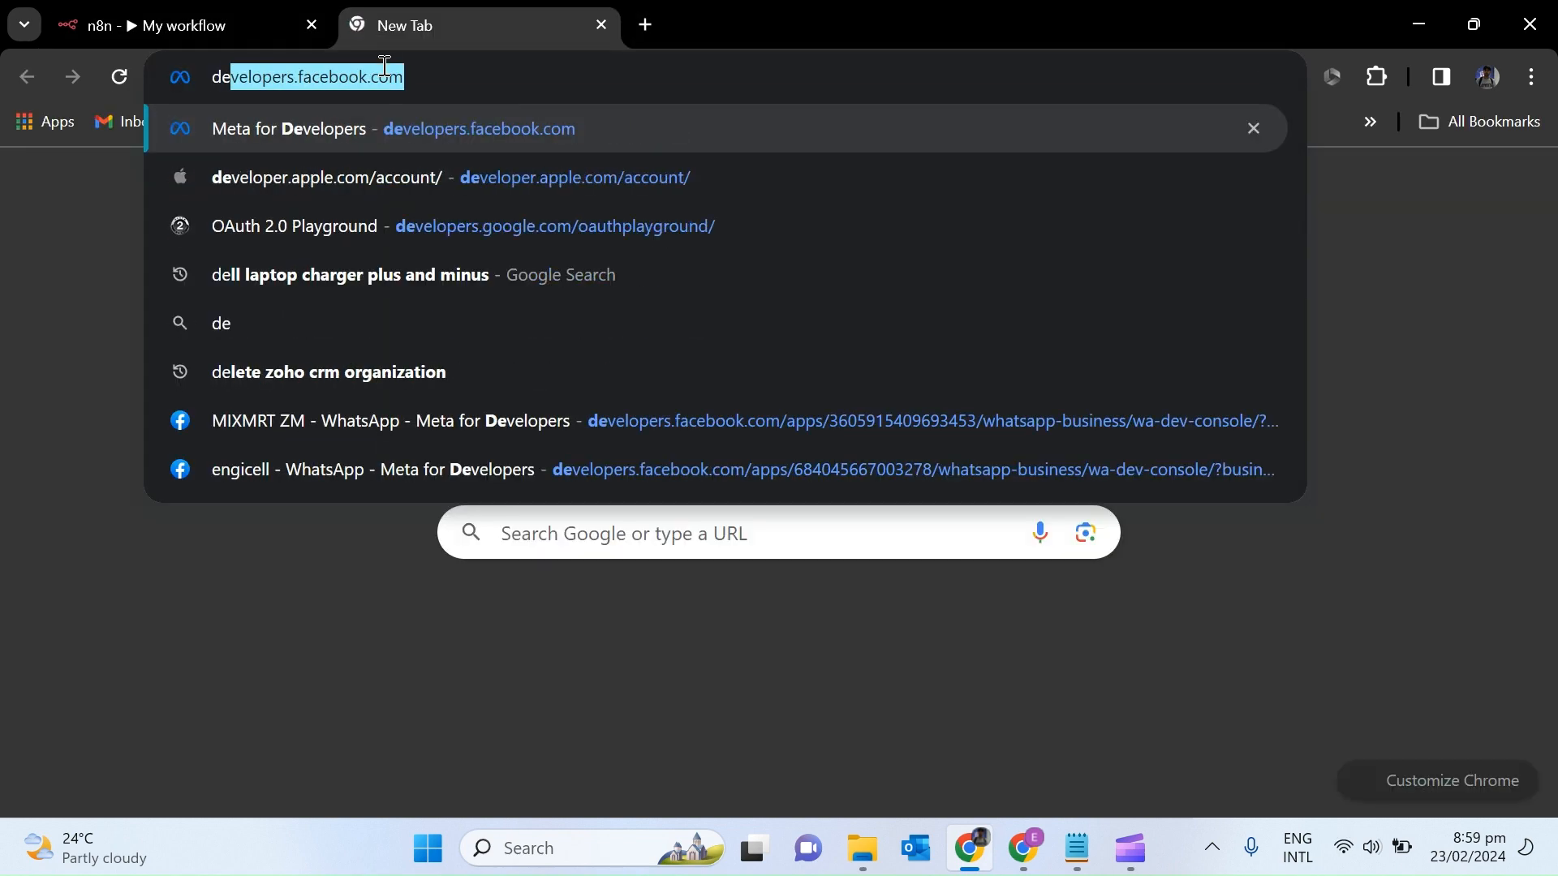
key("Return")
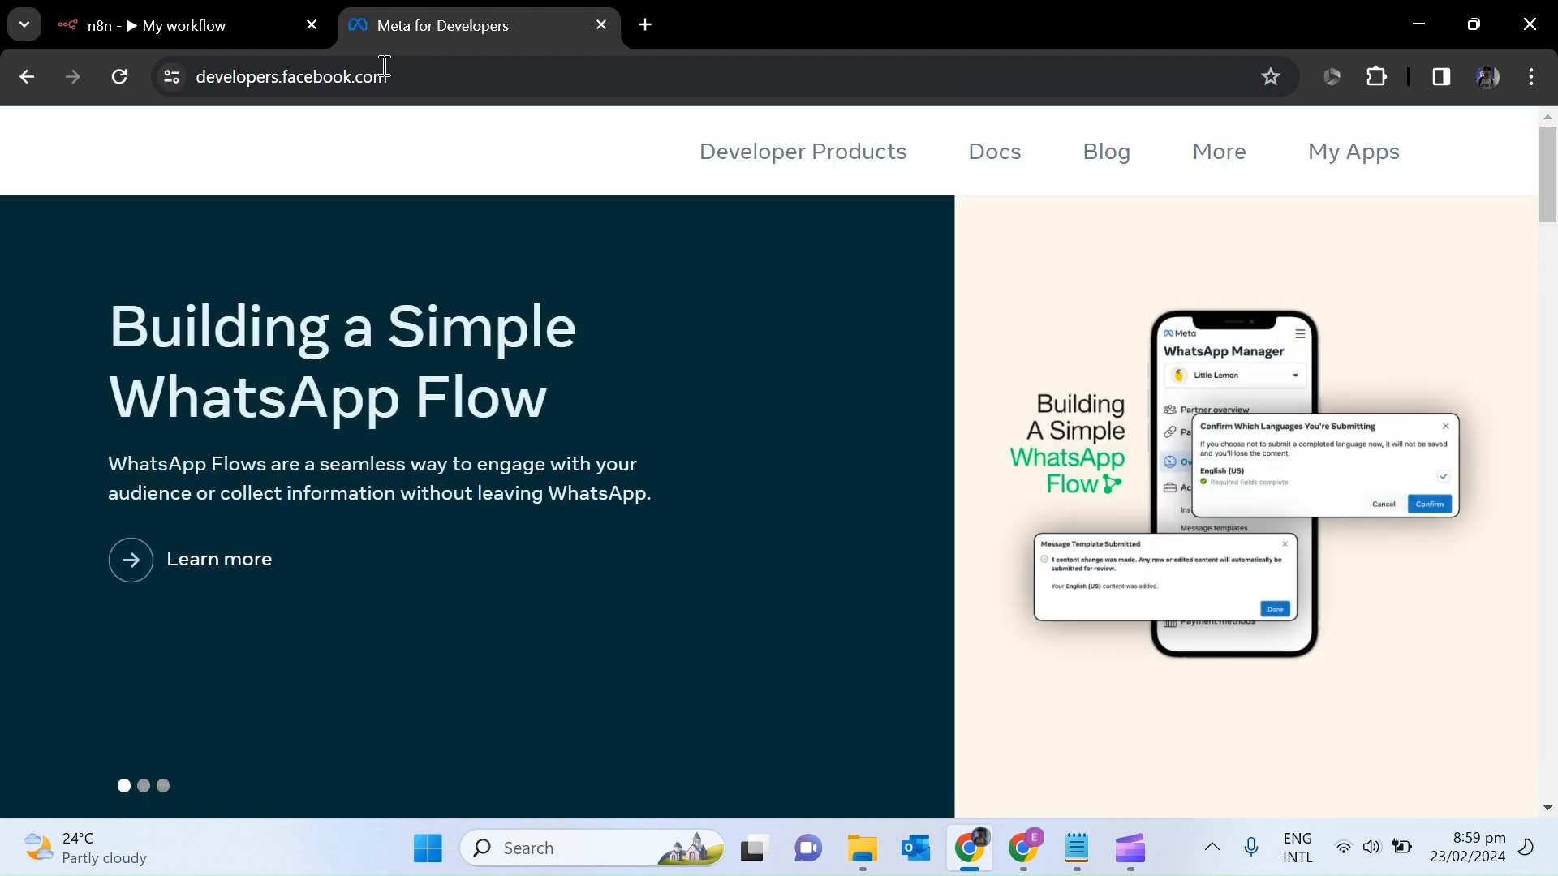
left_click(1326, 154)
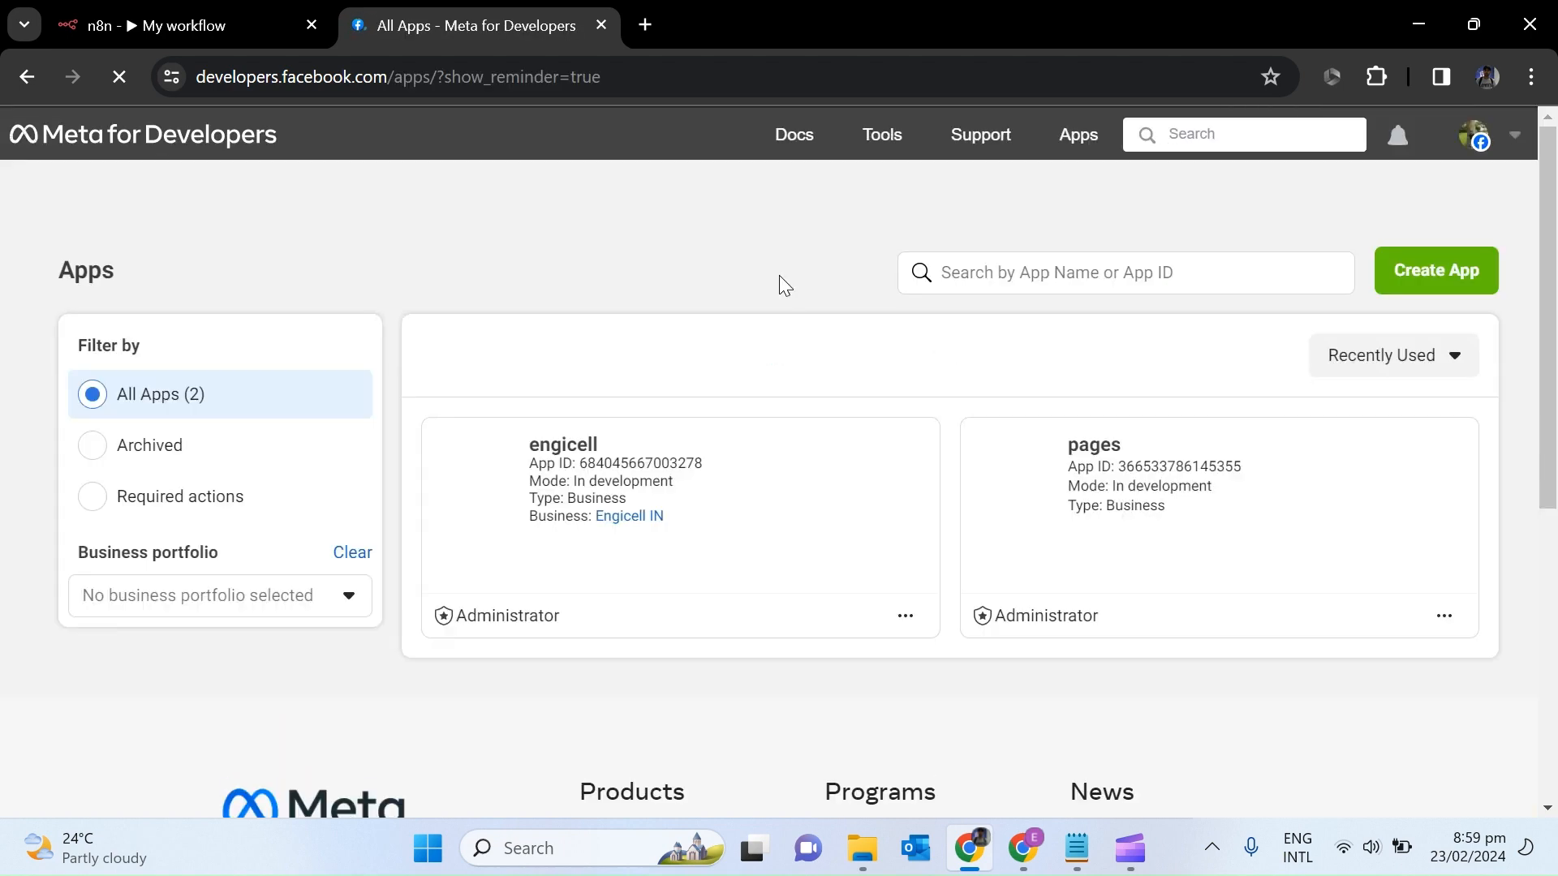
left_click(576, 452)
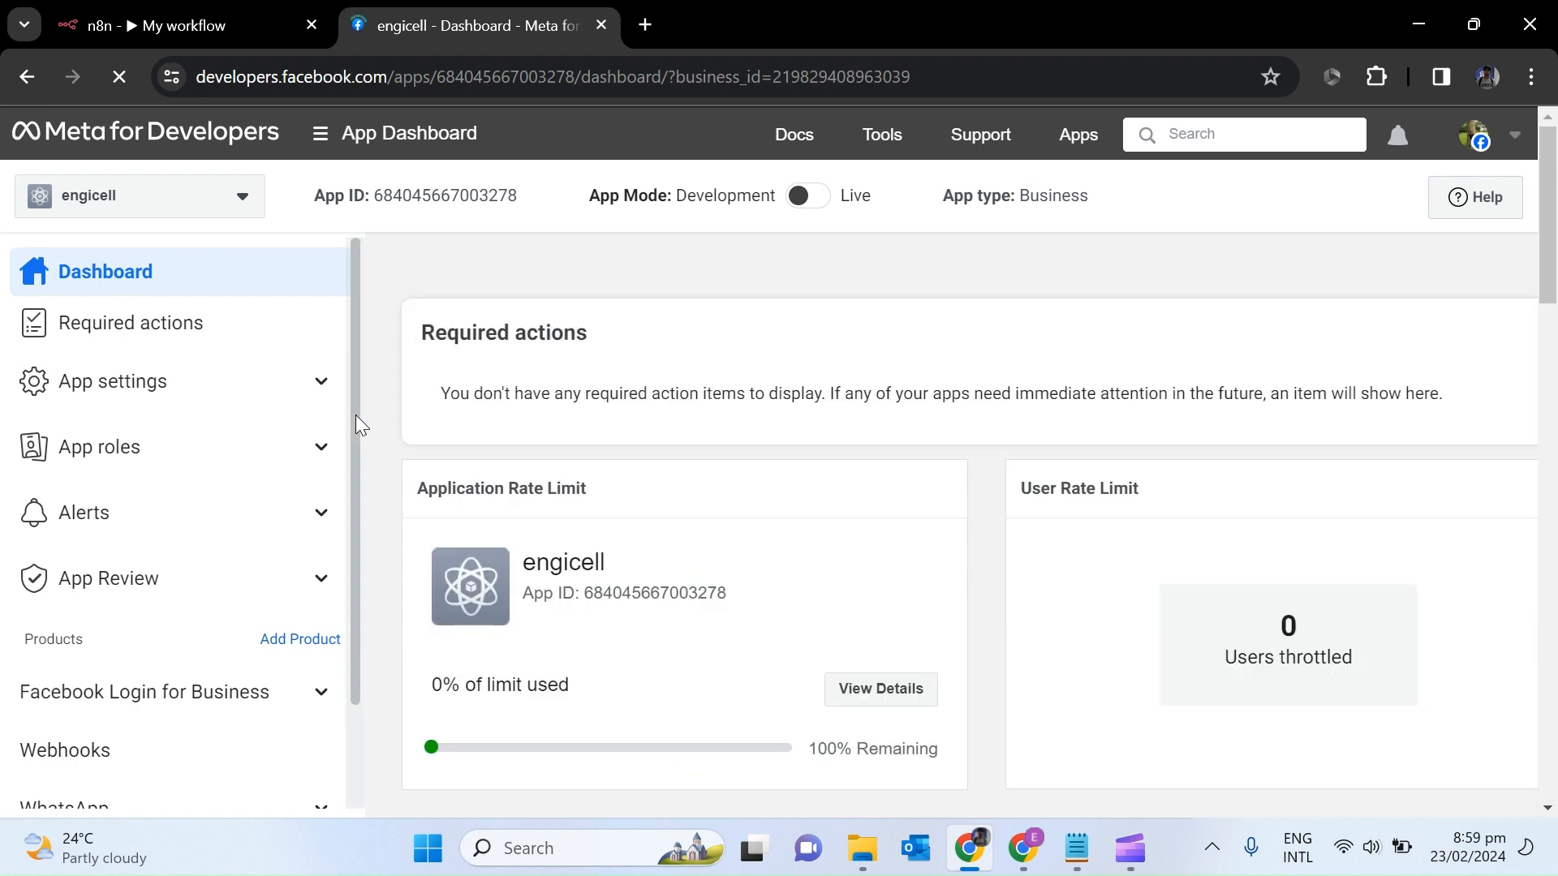
Open WhatsApp API Setup and select the graph.facebook.com messages URL in the curl command.
left_click_drag(355, 416, 357, 620)
left_click(188, 690)
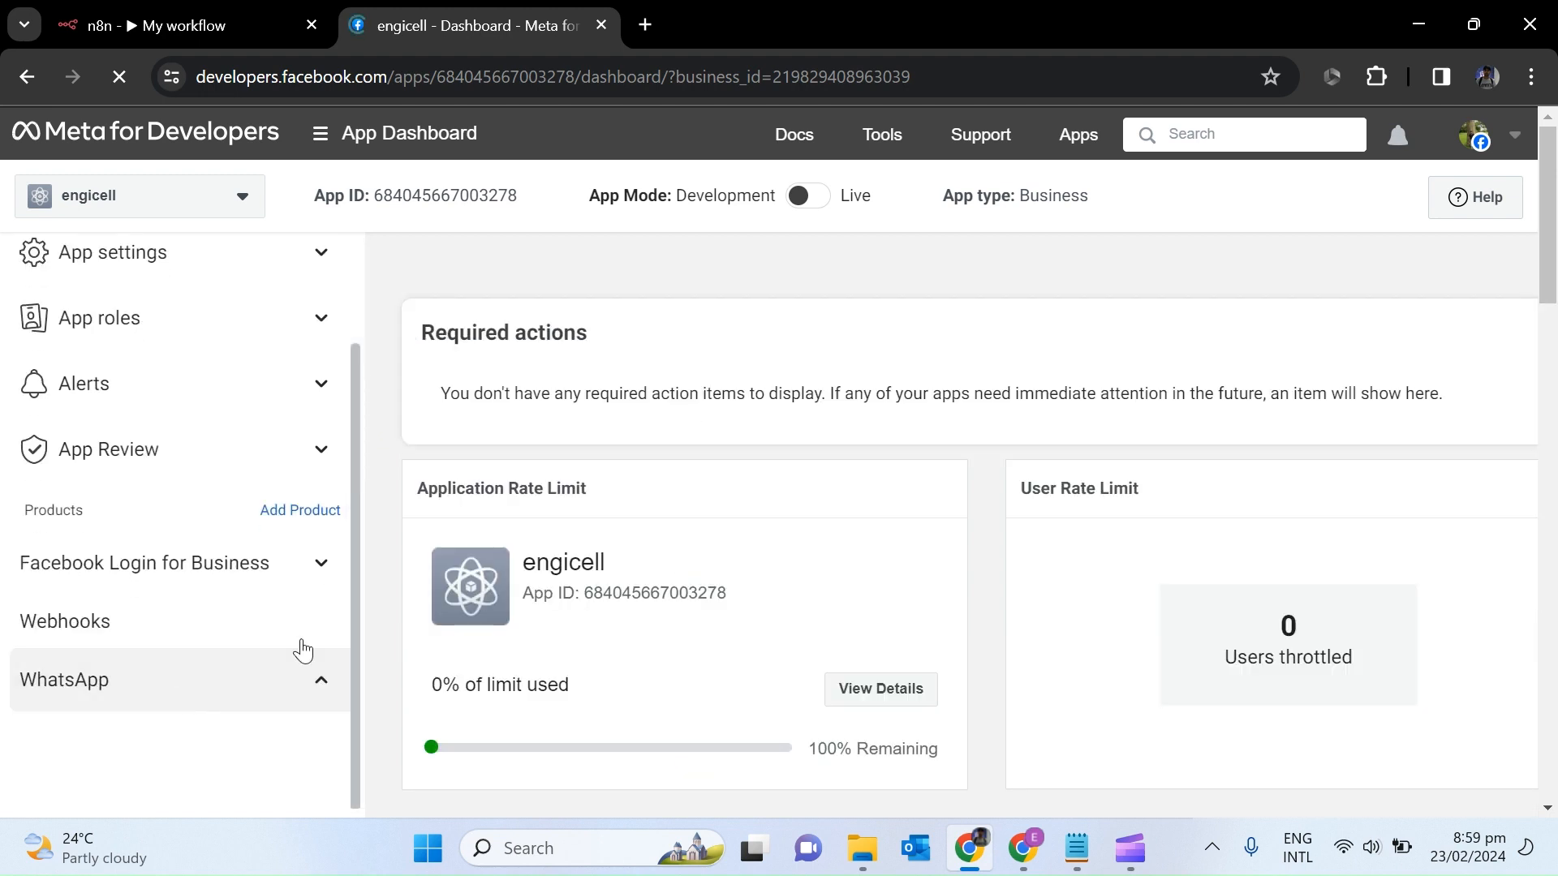
left_click_drag(353, 615, 357, 734)
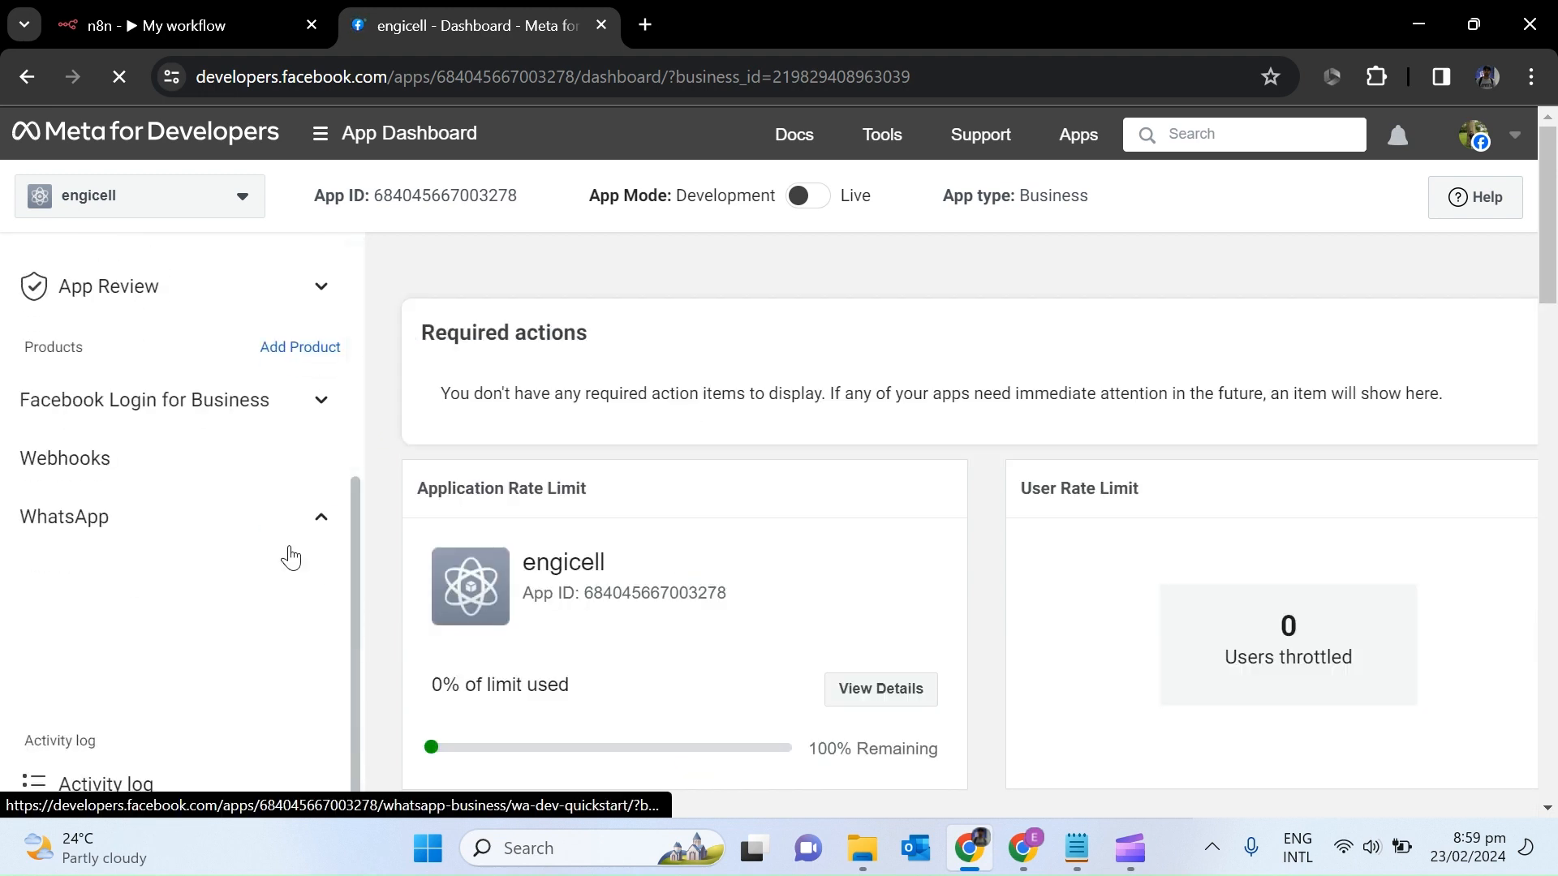
left_click(189, 618)
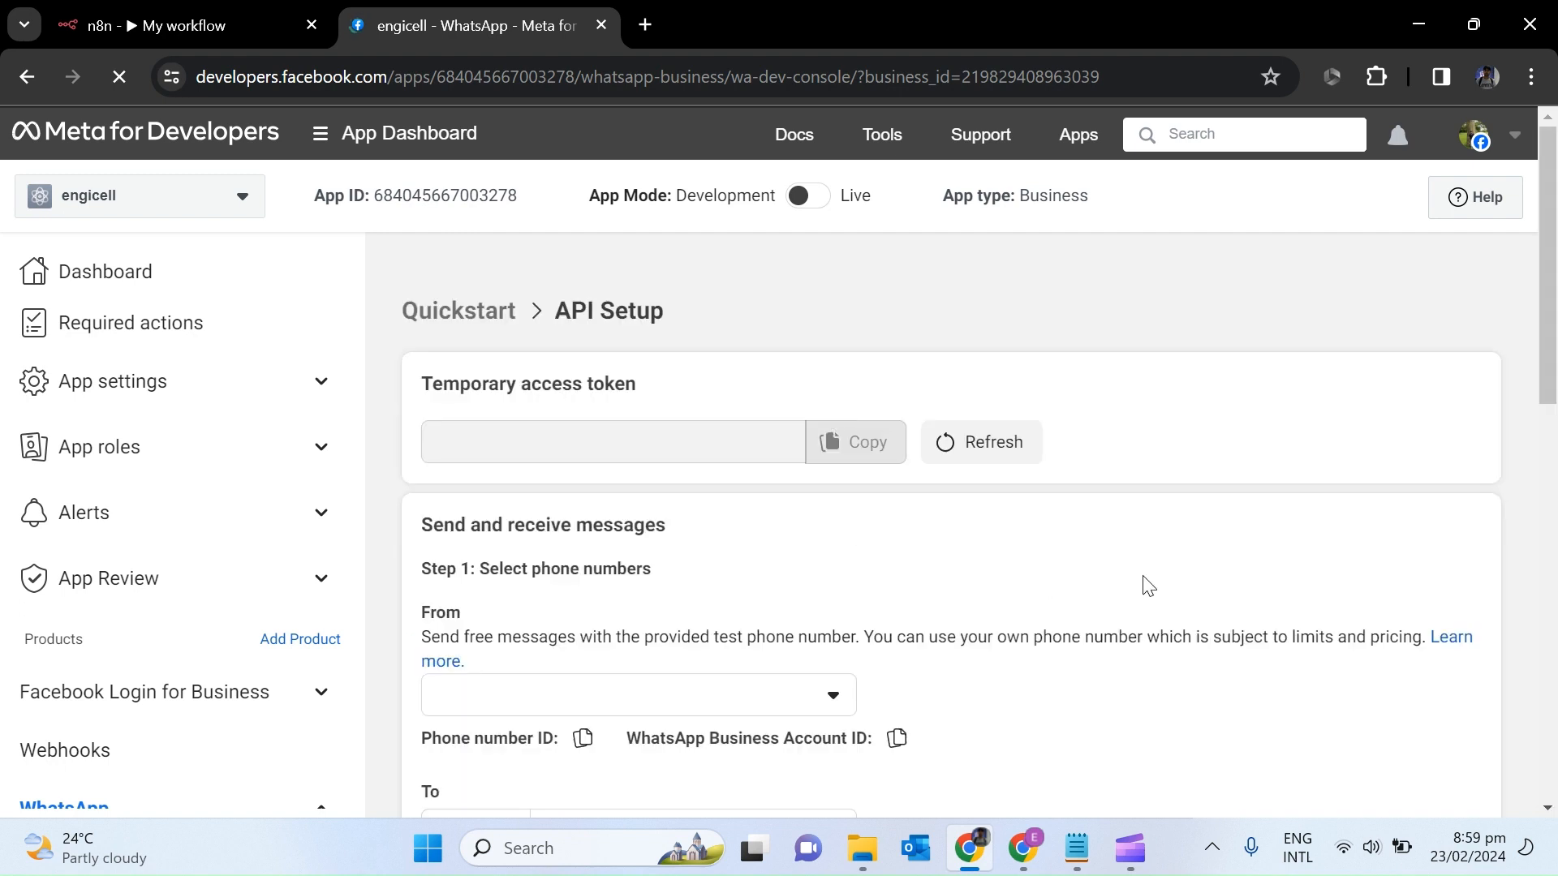
left_click_drag(1552, 353, 1550, 647)
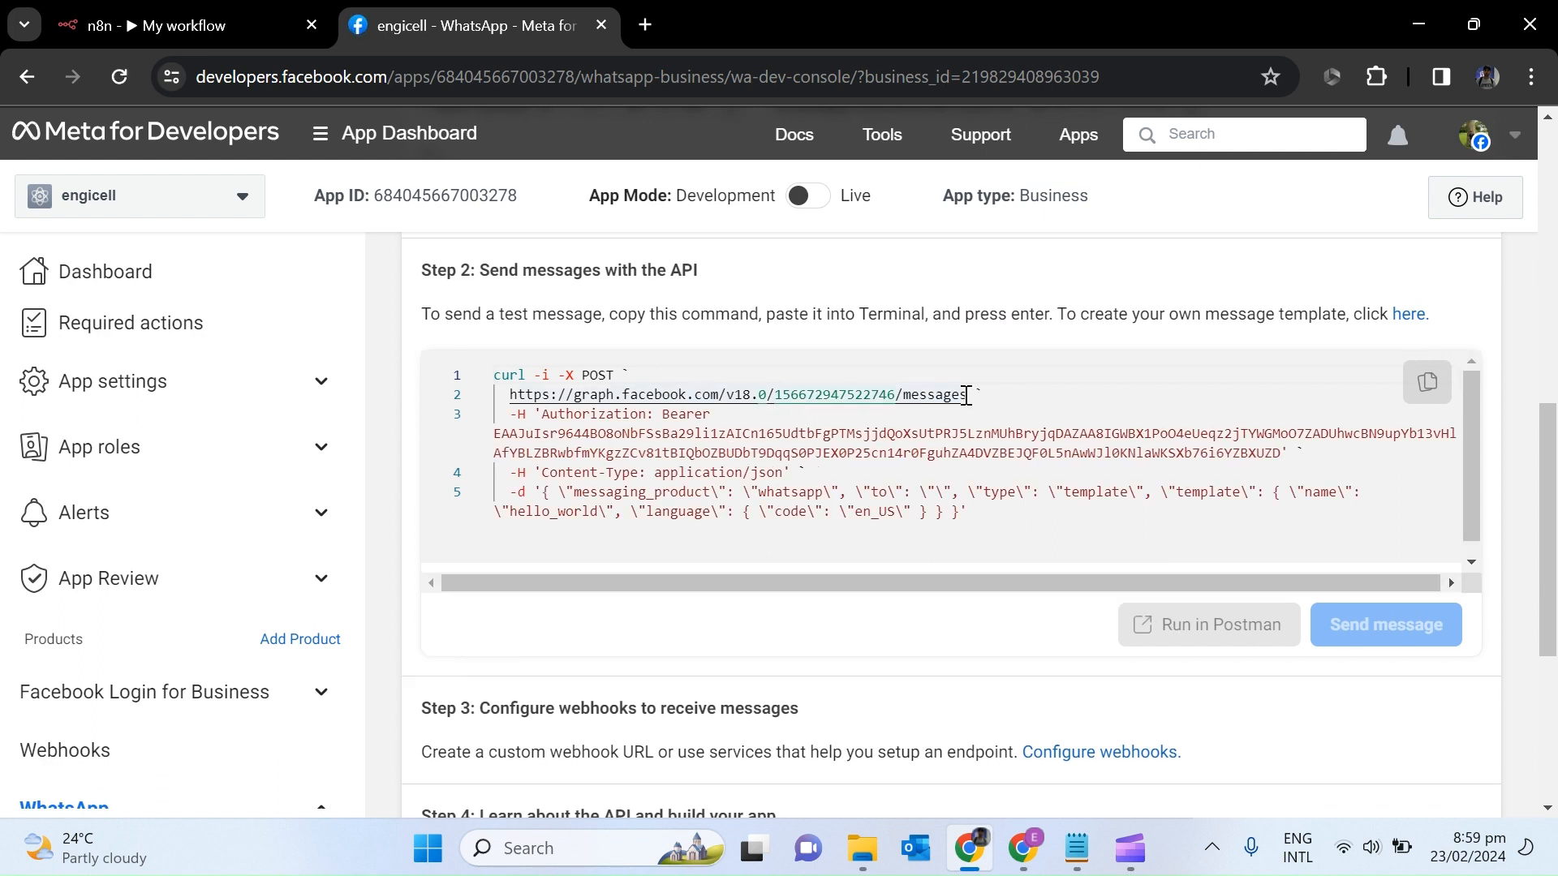
left_click_drag(967, 395, 509, 394)
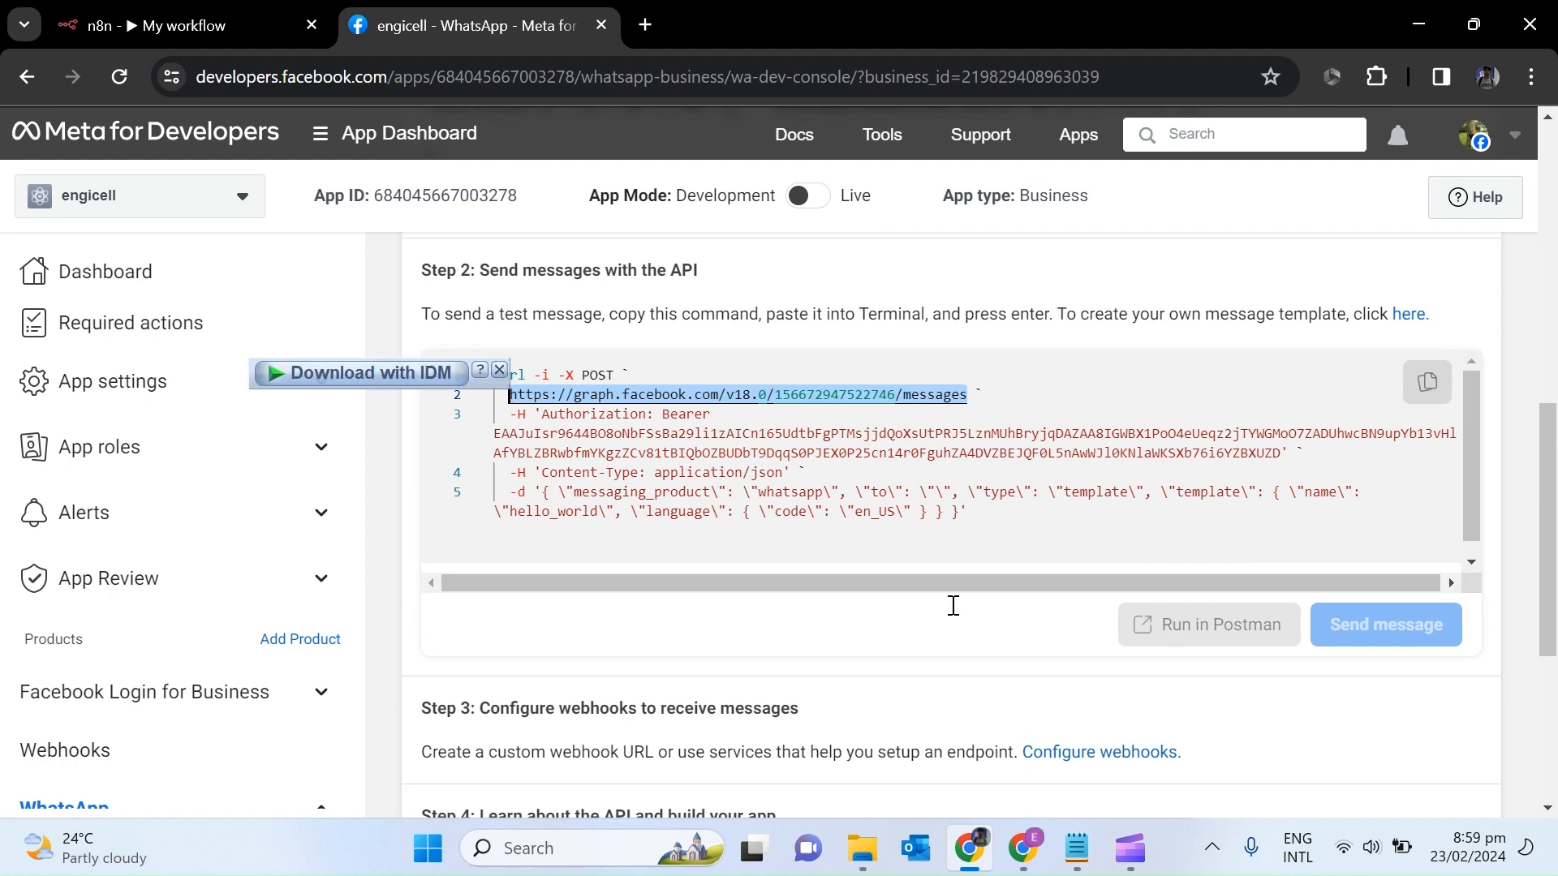
Set the HTTP Request method to POST and paste the Graph API messages URL.
left_click(969, 850)
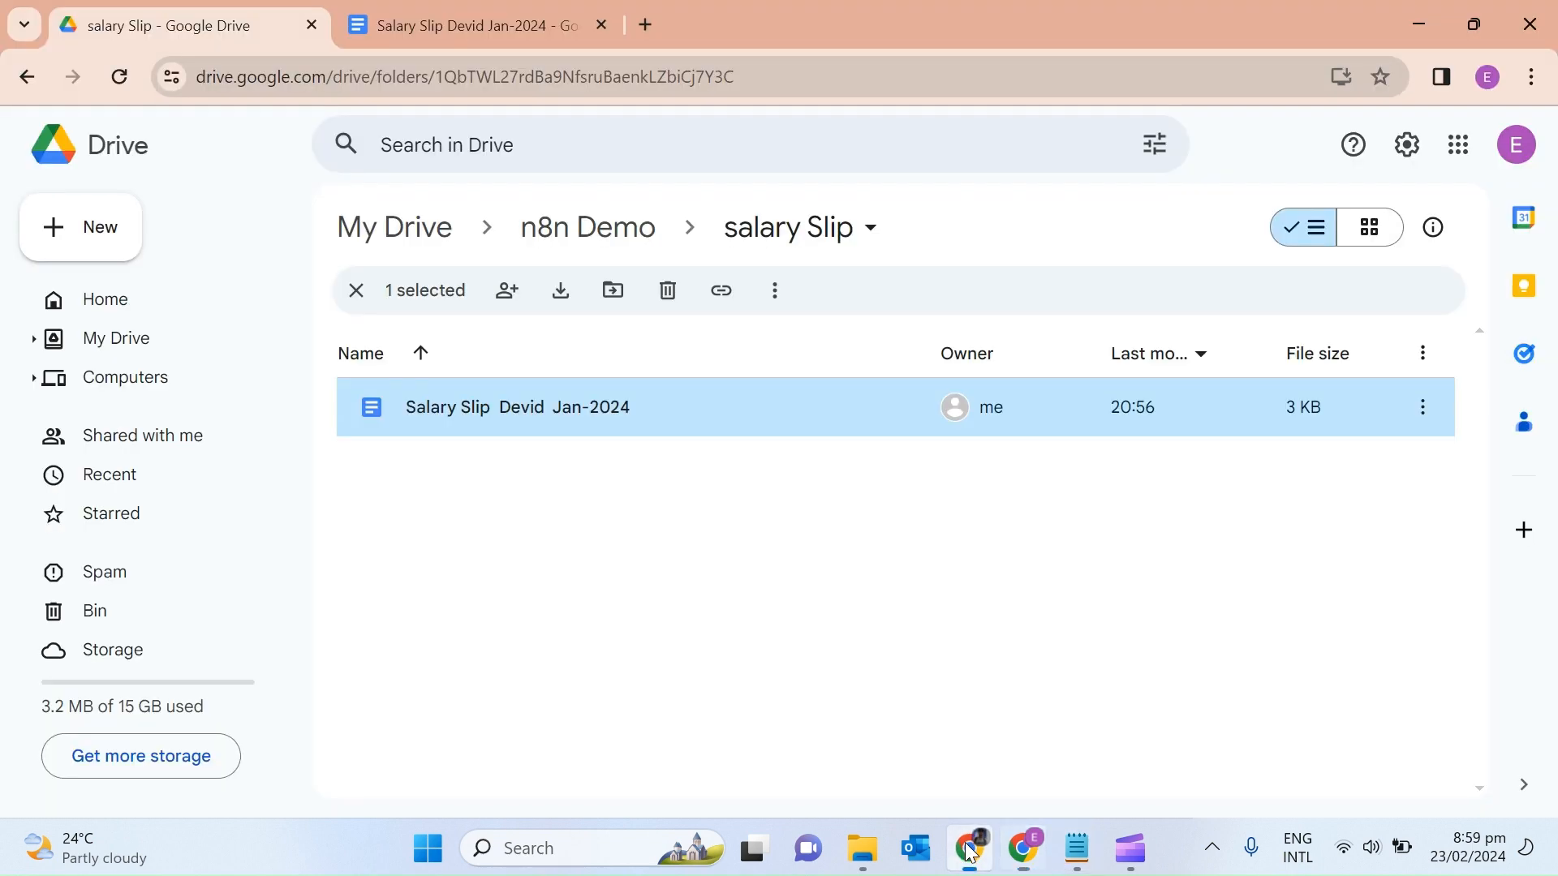
left_click(967, 849)
left_click(241, 10)
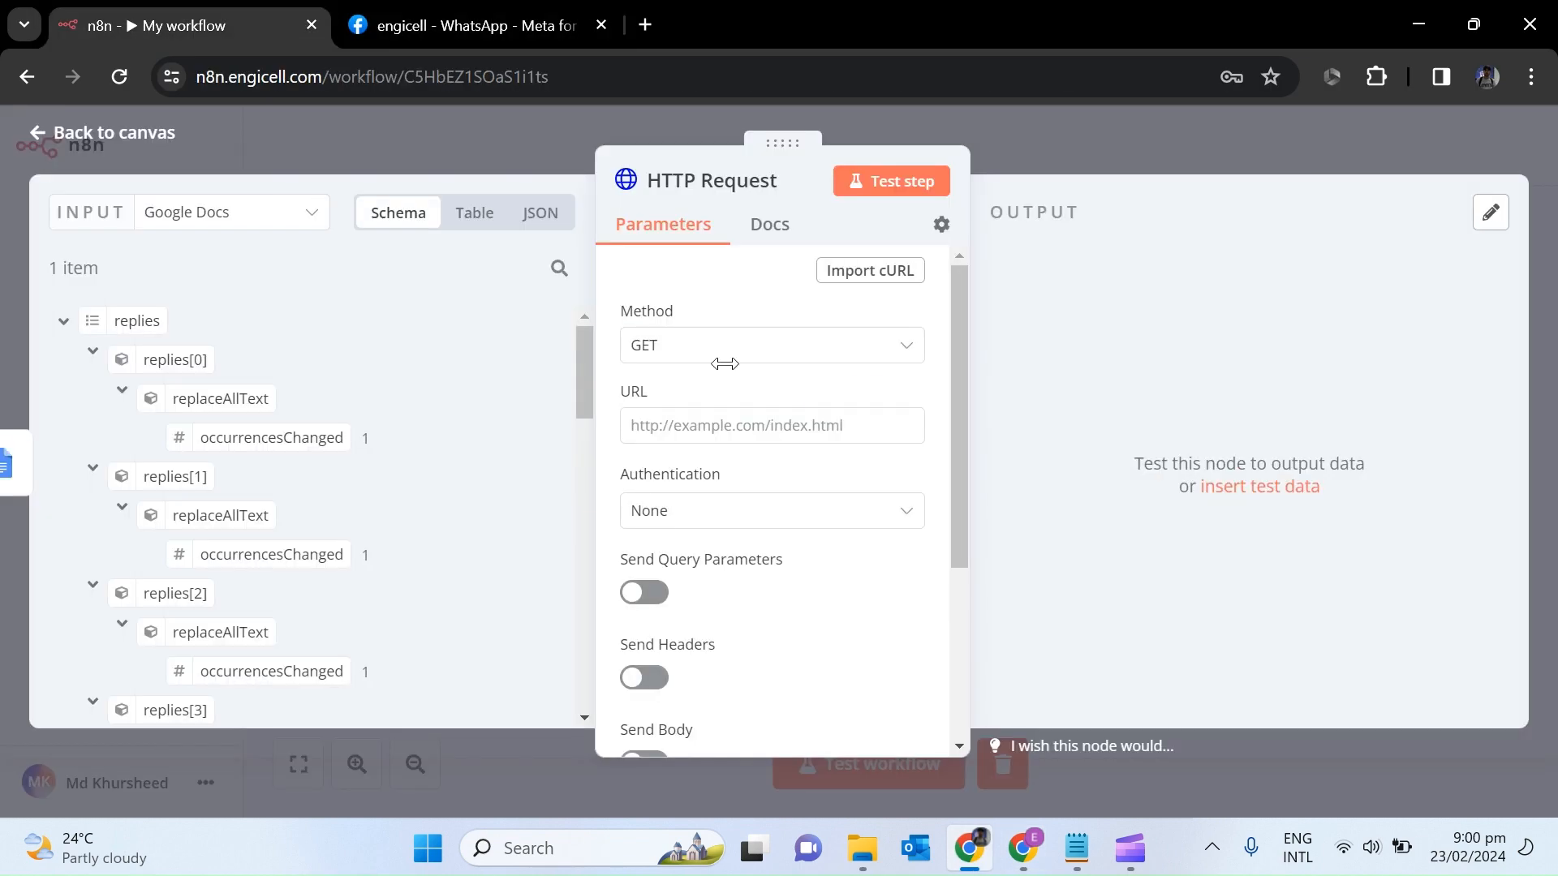
left_click(799, 354)
left_click(699, 614)
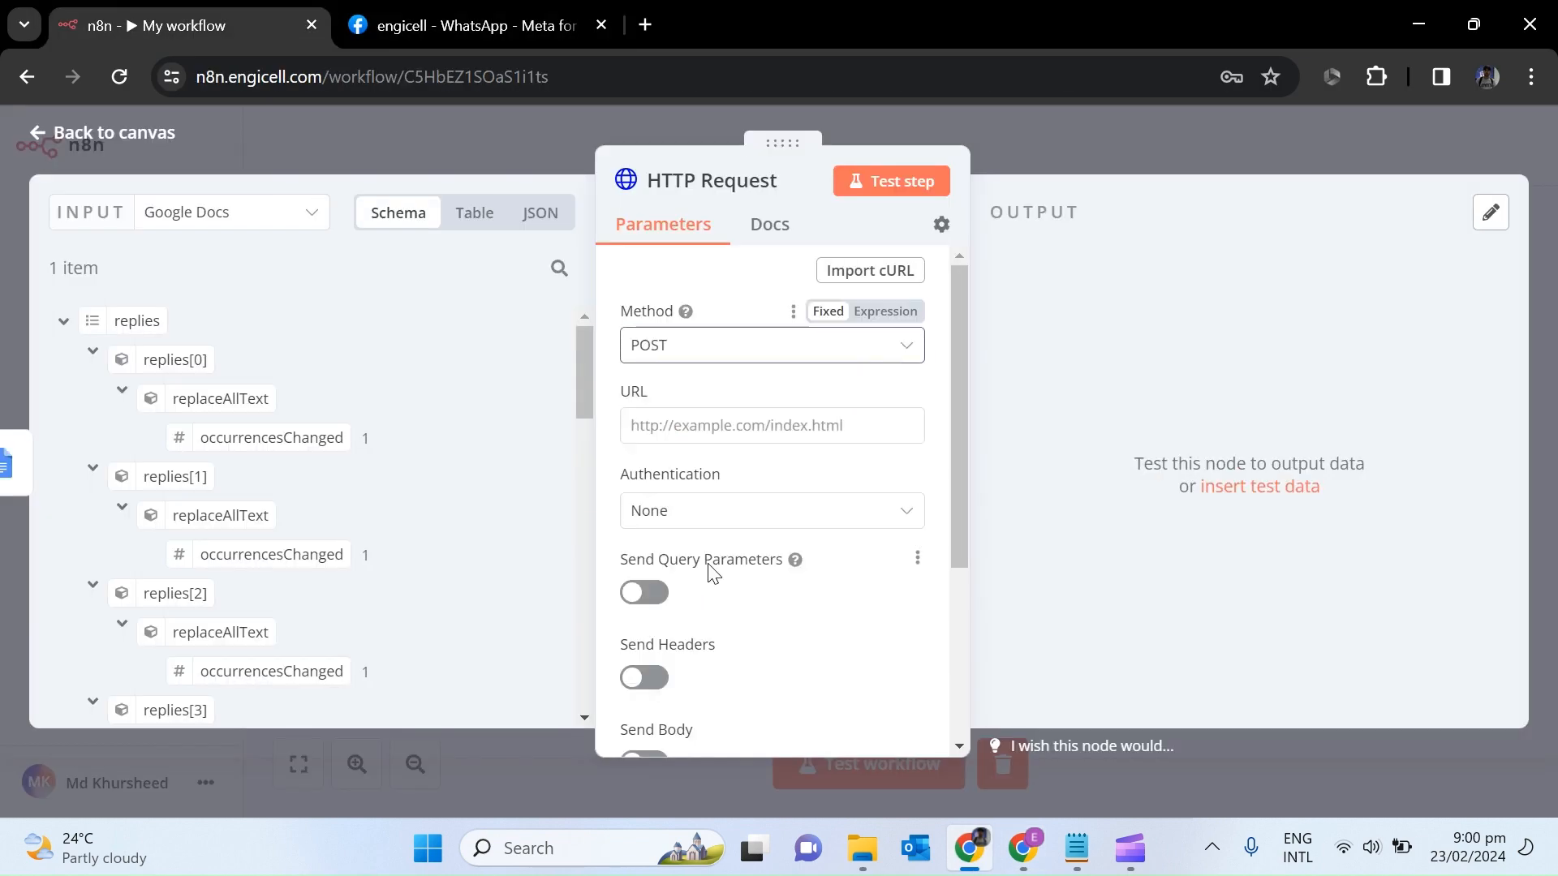
left_click(712, 428)
key("ctrl+v")
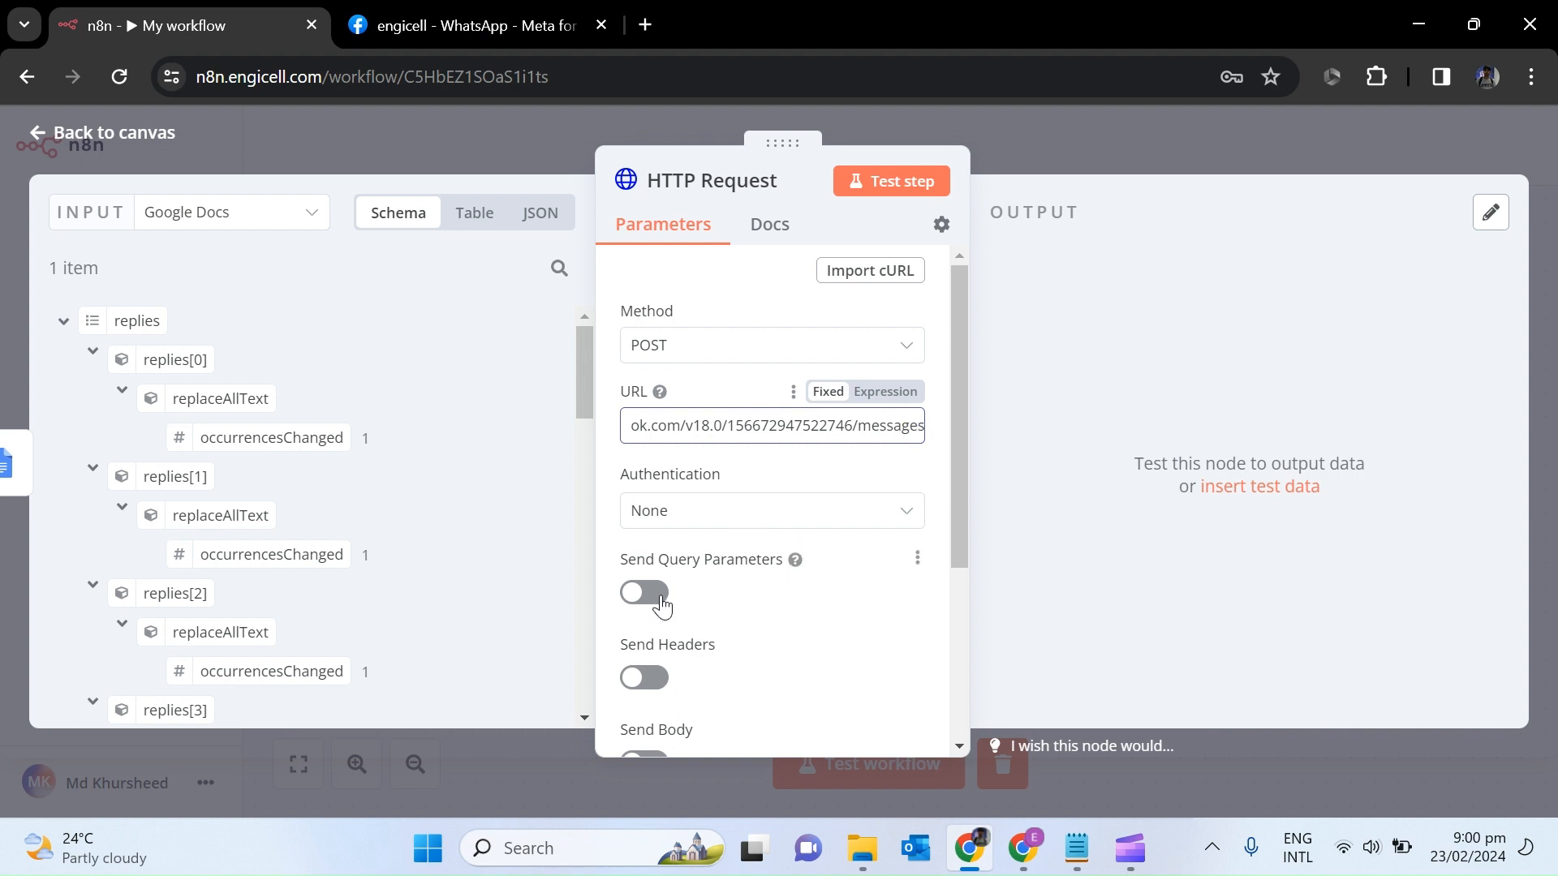
Enable Send Headers and name the first header Authorization.
left_click(657, 697)
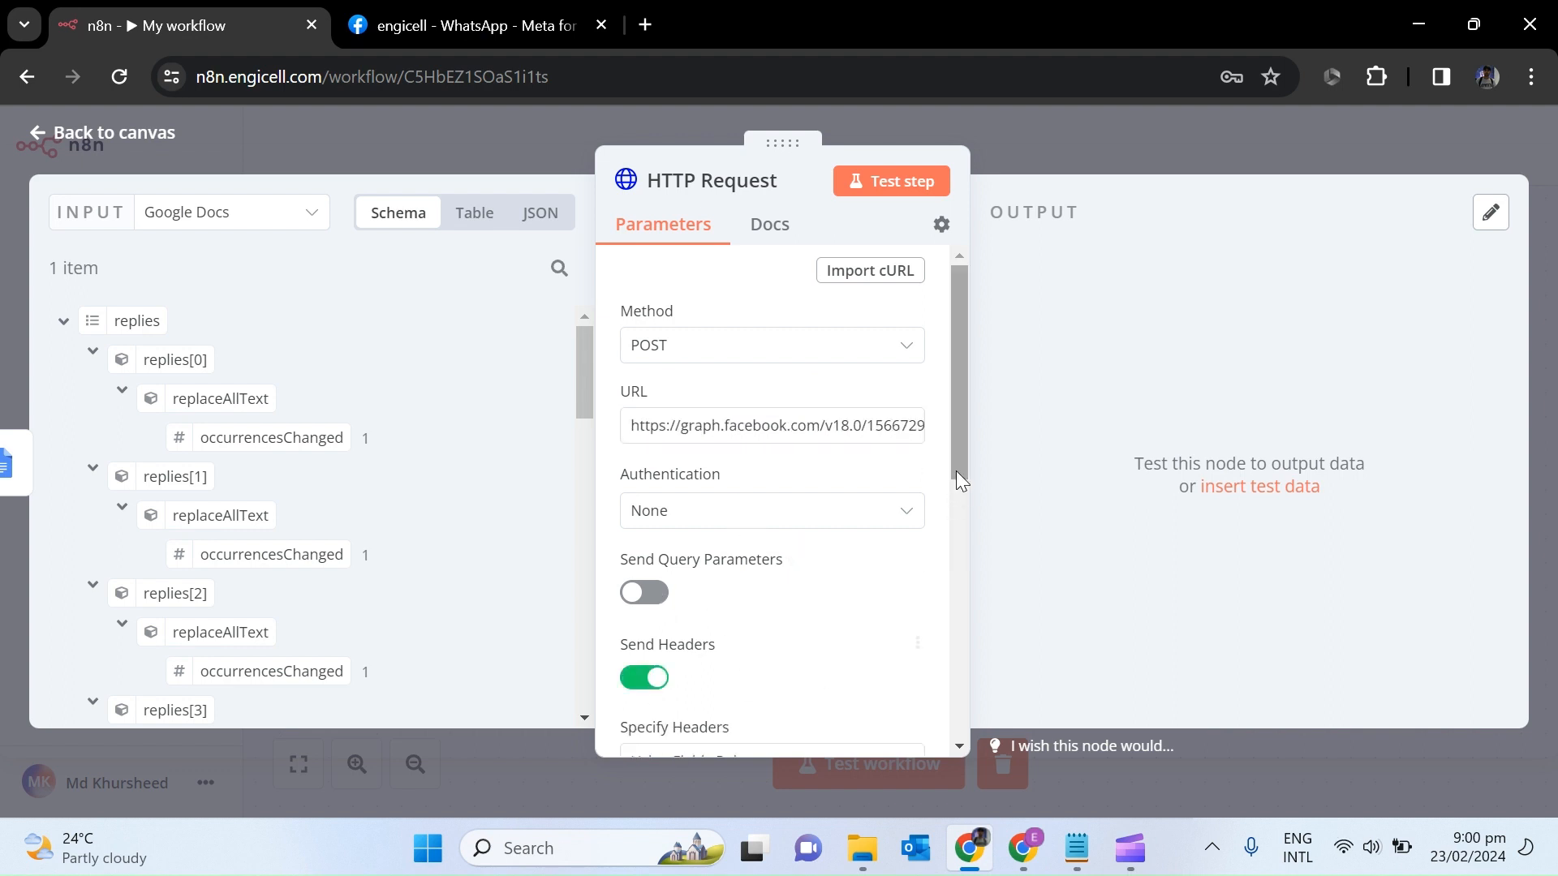
scroll(956, 478, "down", 1)
left_click_drag(956, 484, 950, 649)
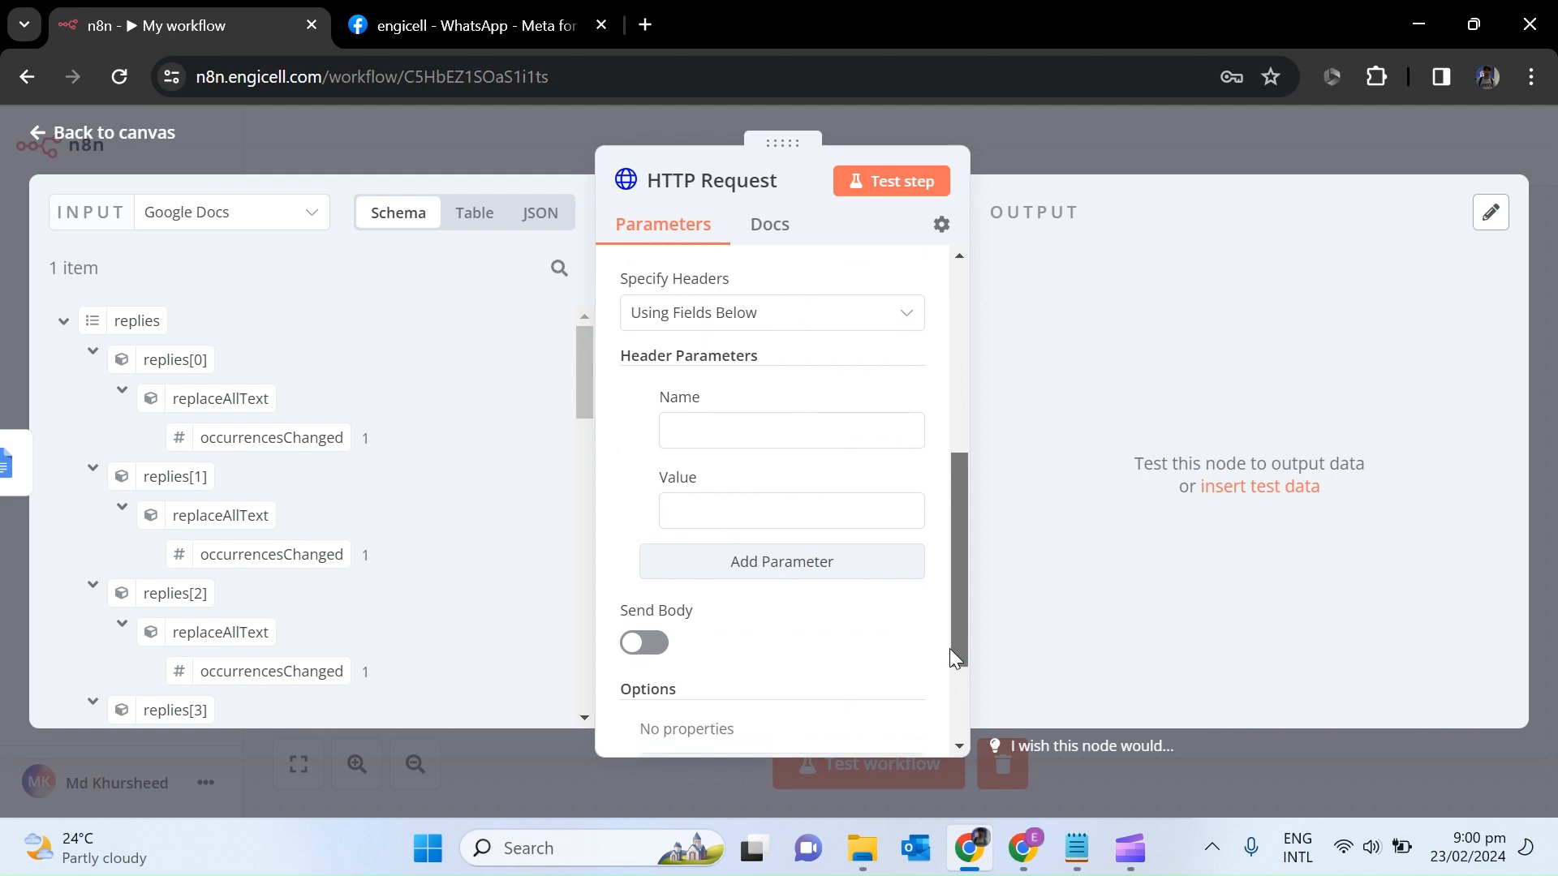
left_click(755, 435)
left_click(460, 24)
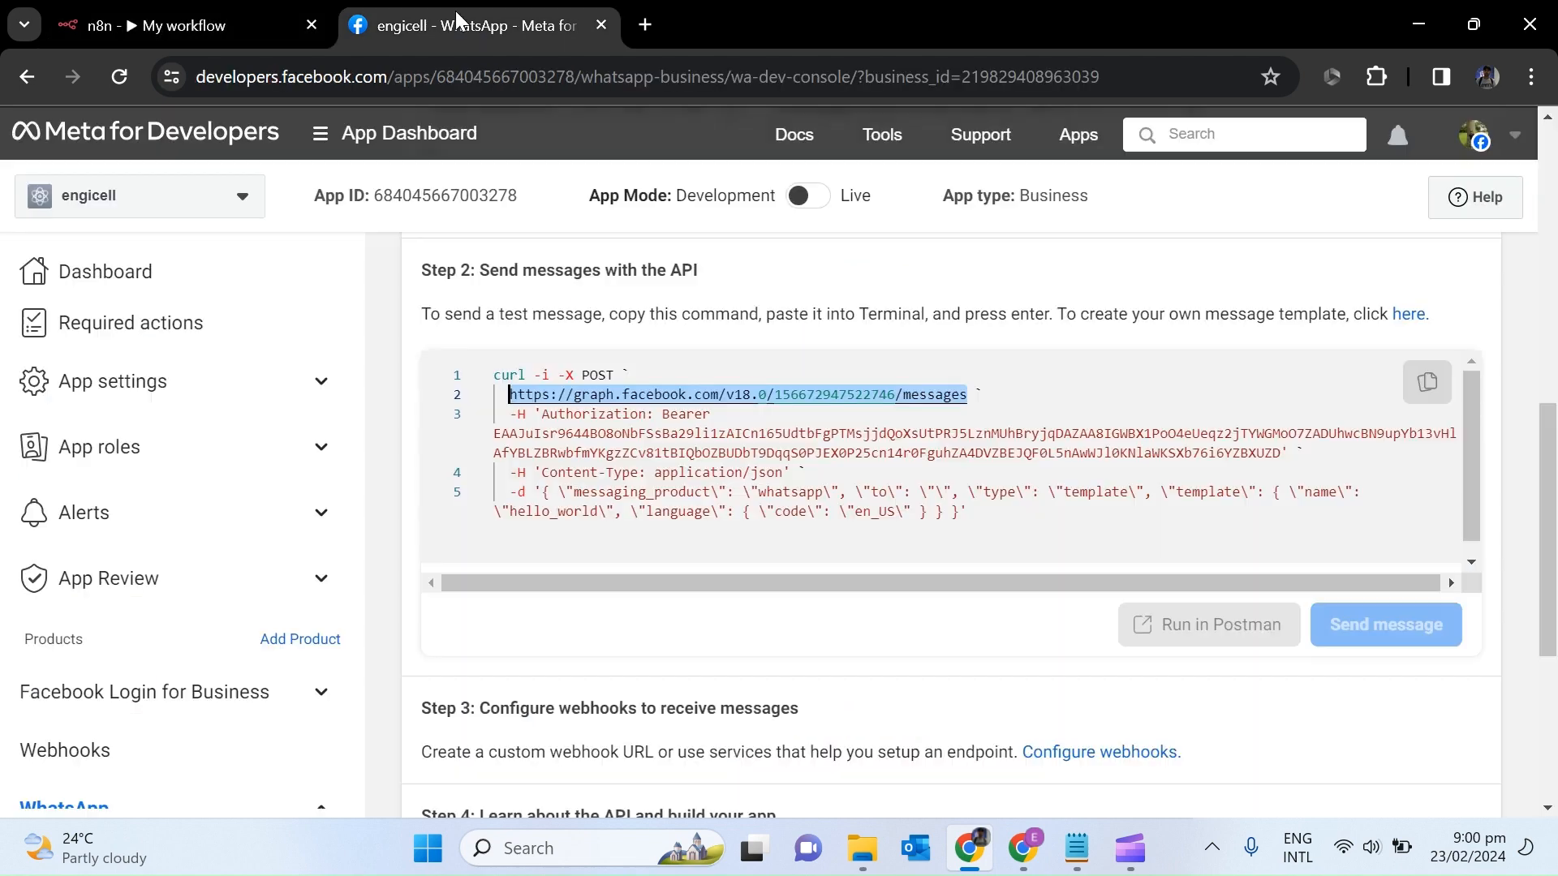
double_click(649, 416)
key("ctrl+c")
left_click(186, 24)
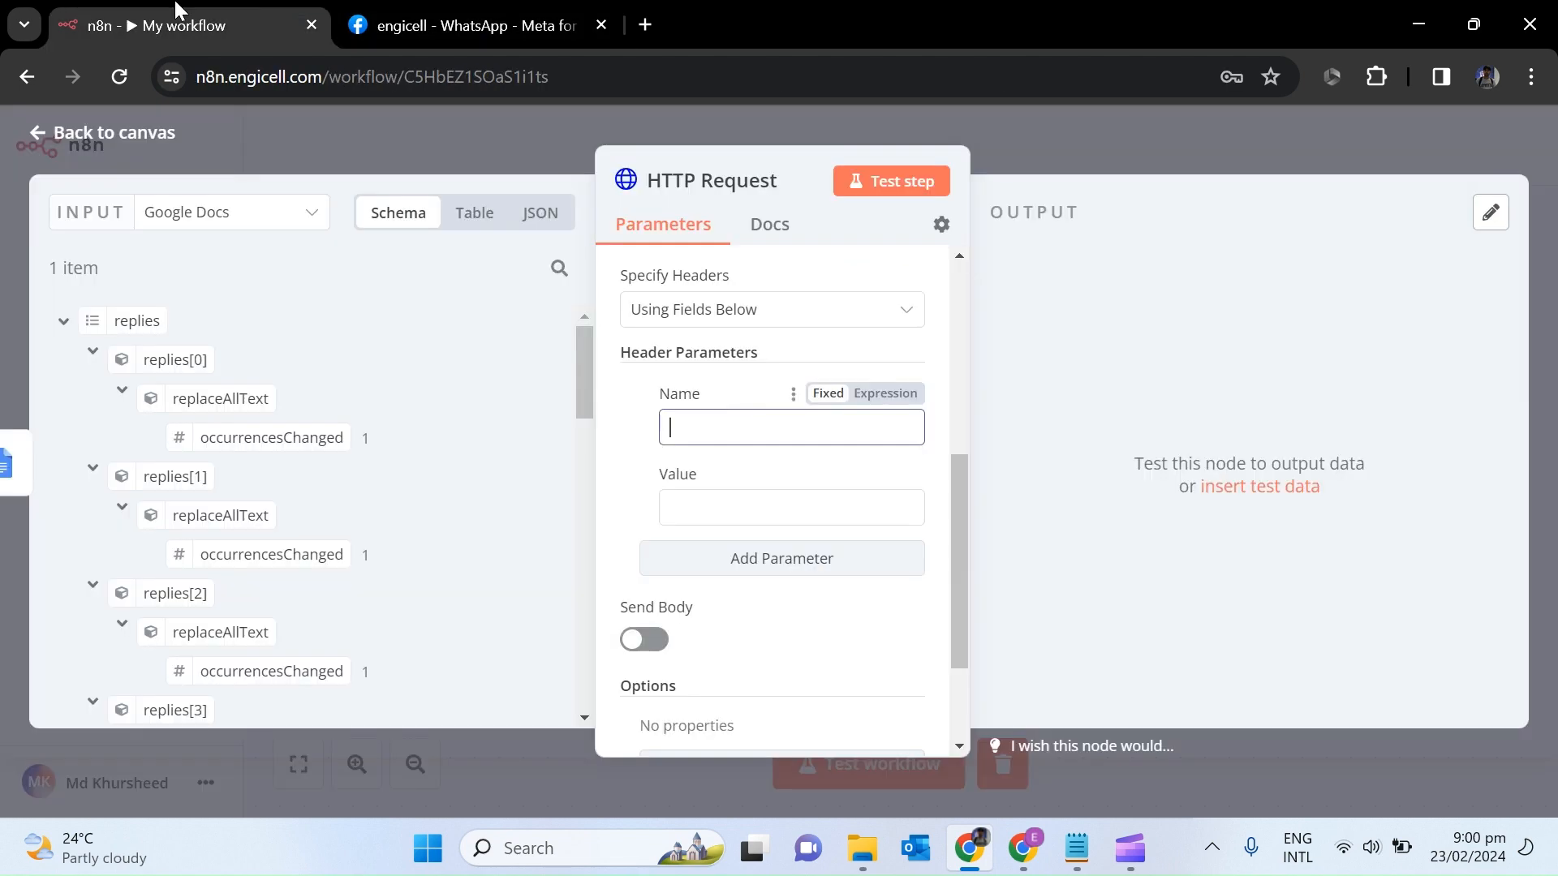
key("ctrl+v")
Copy the bearer token from the WhatsApp console into the Authorization header value.
left_click(462, 25)
left_click_drag(1280, 454, 665, 413)
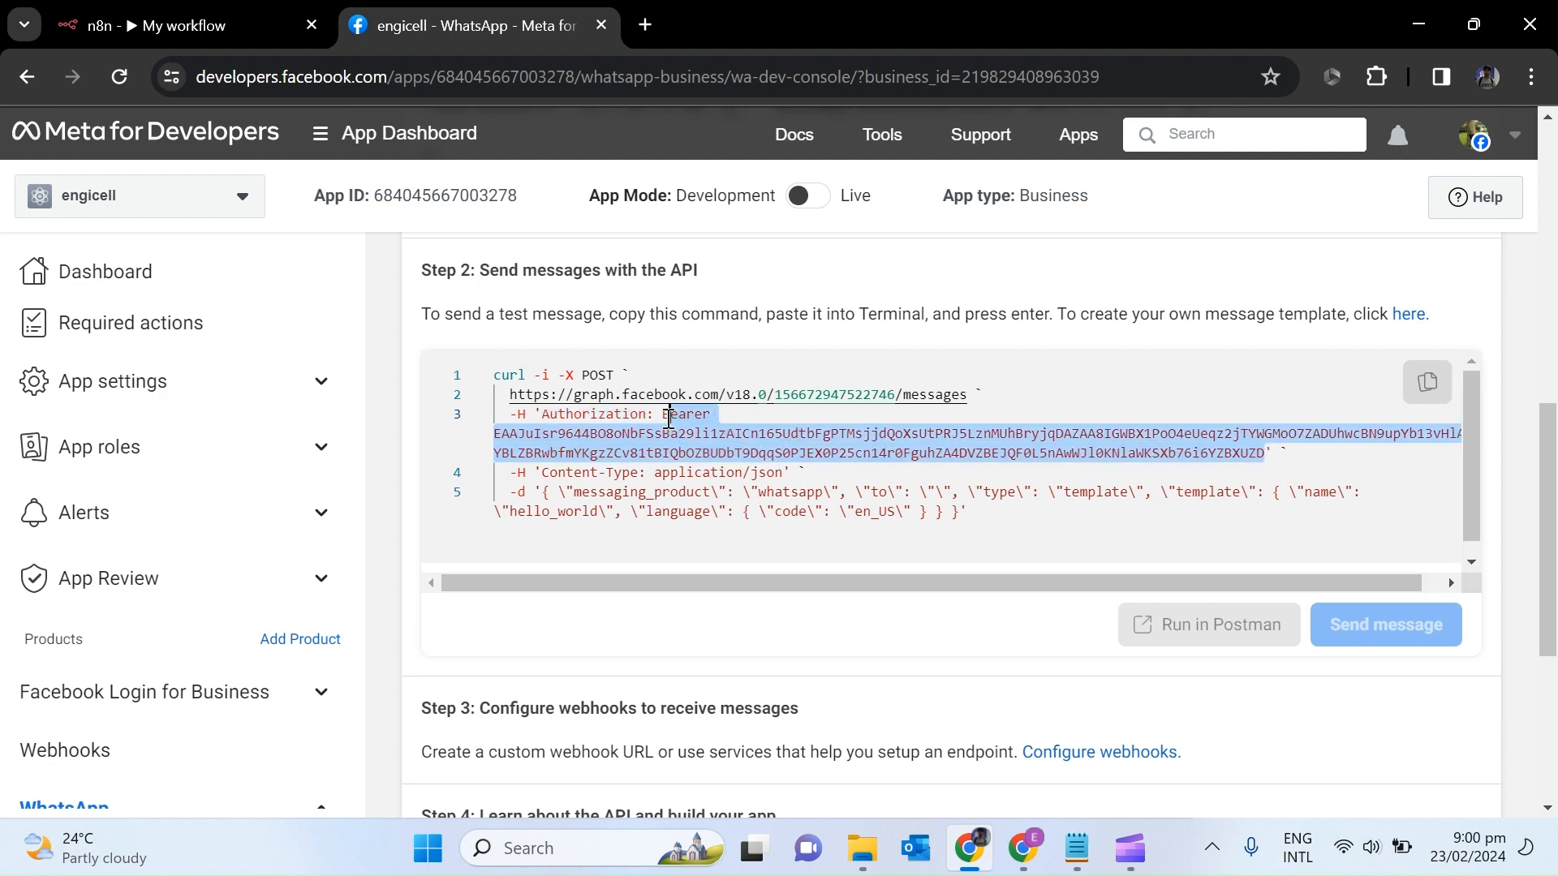
key("ctrl+c")
key("ctrl+Tab")
left_click(748, 514)
key("ctrl+v")
Add a second header Content-Type with value application/json.
left_click(791, 558)
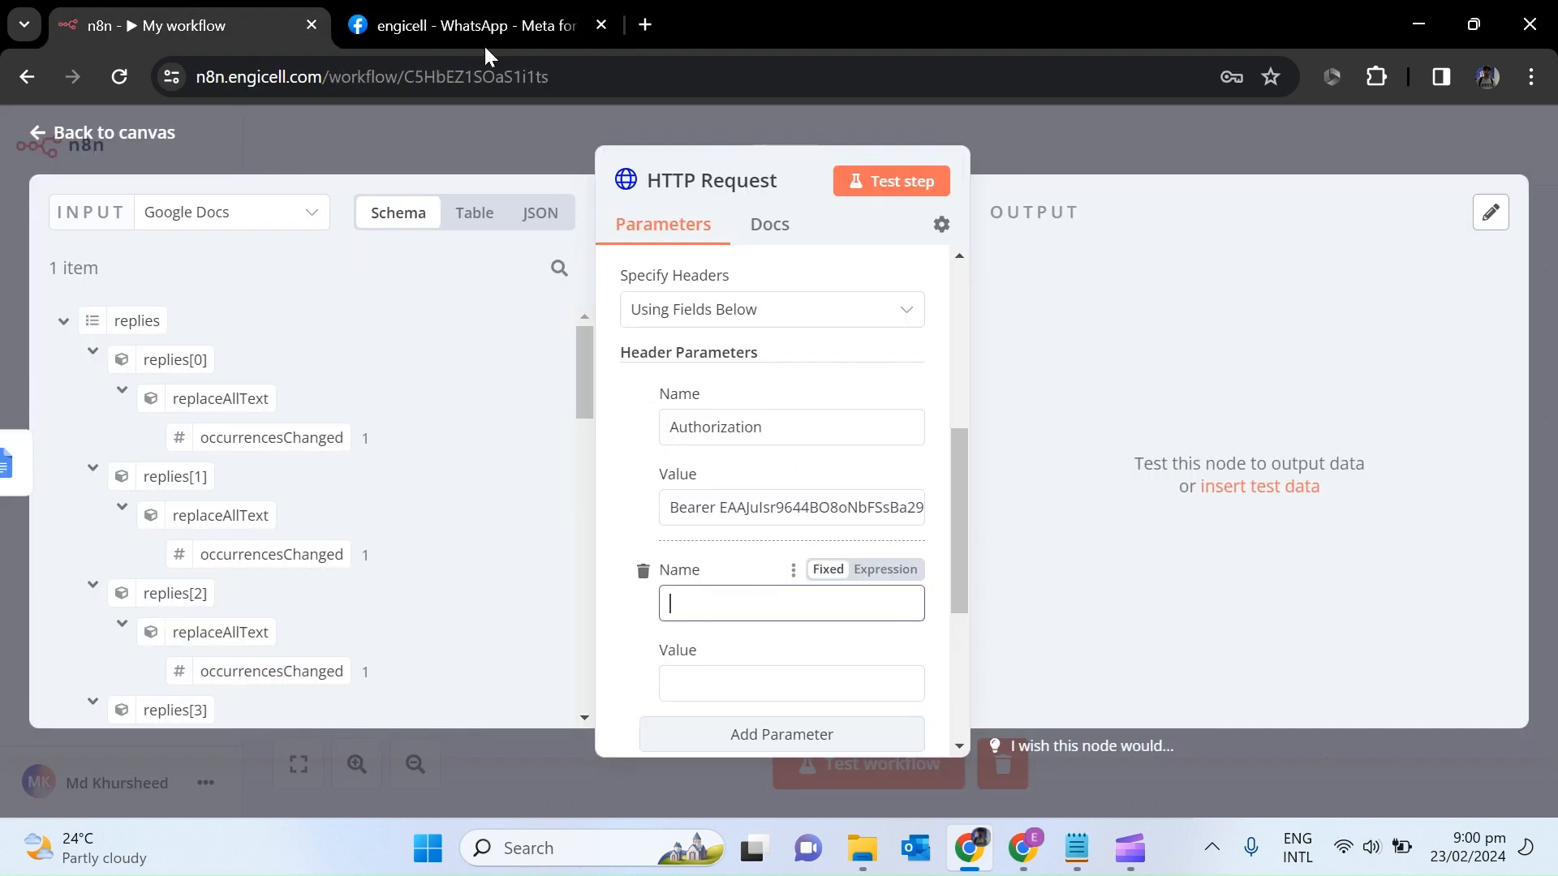
left_click(471, 25)
left_click_drag(641, 473, 546, 473)
left_click(260, 25)
left_click(800, 607)
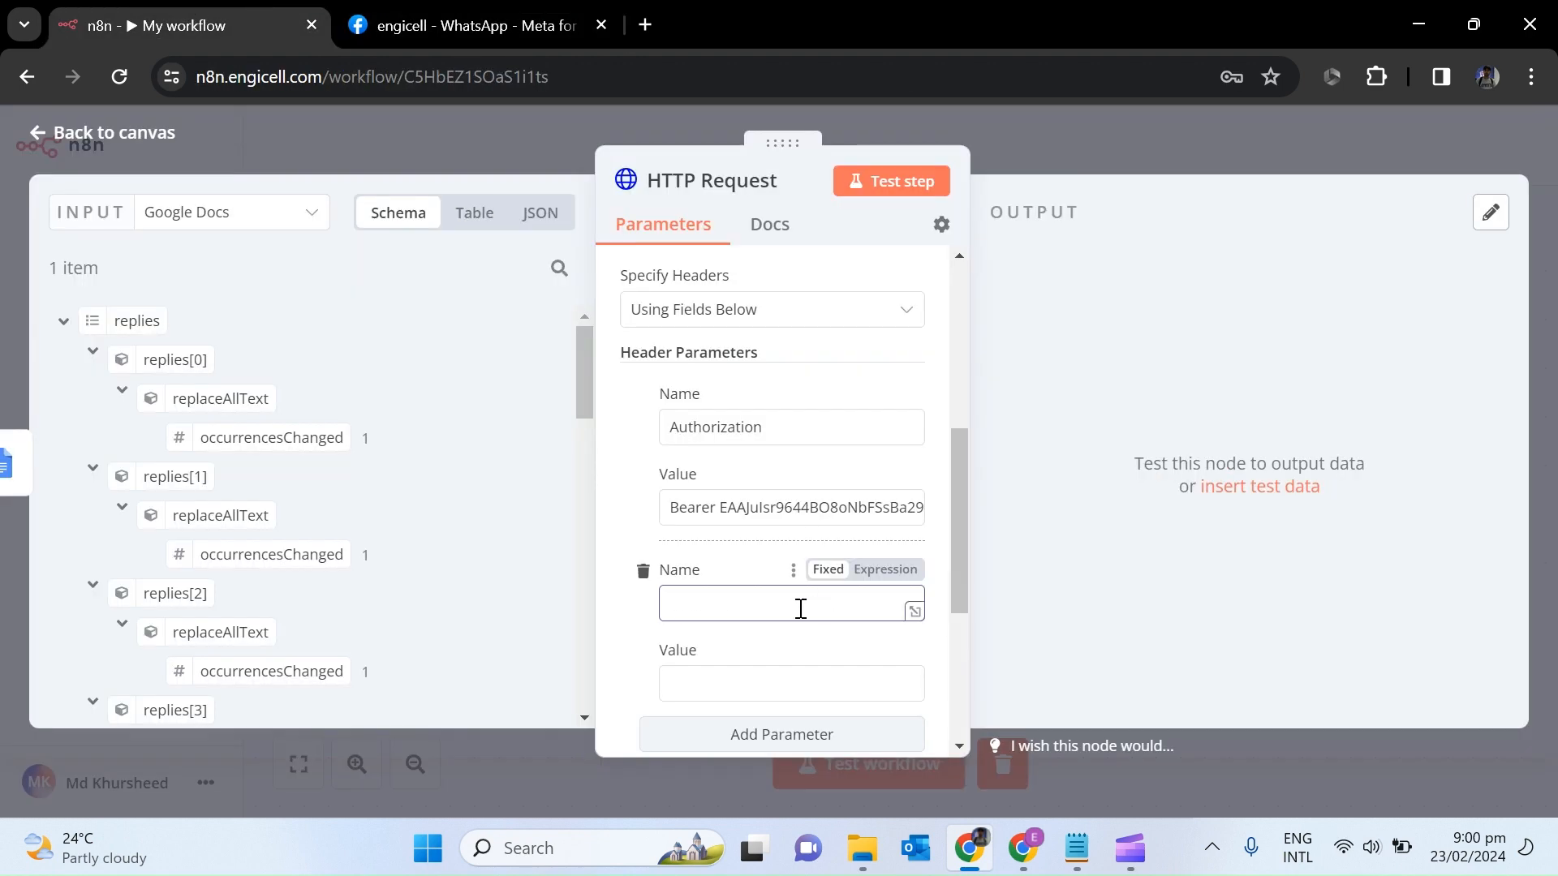
key("ctrl+v")
left_click(478, 25)
left_click_drag(785, 474, 659, 473)
key("ctrl+c")
left_click(186, 25)
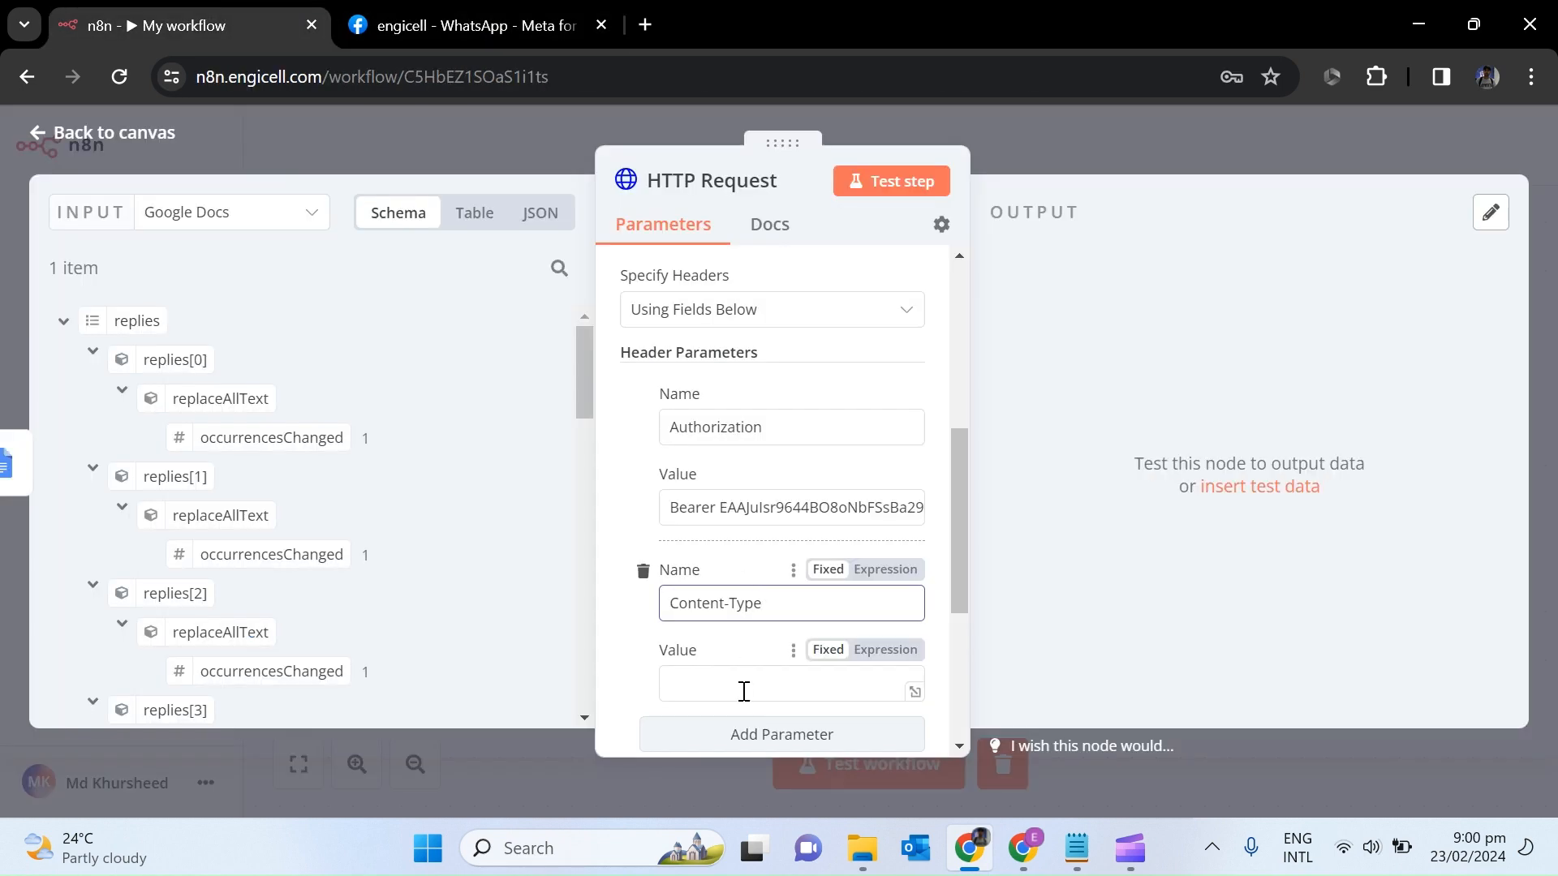
left_click(779, 686)
key("ctrl+v")
Enable Send Body and specify the body using JSON.
scroll(892, 568, "down", 3)
left_click(845, 607)
left_click(637, 601)
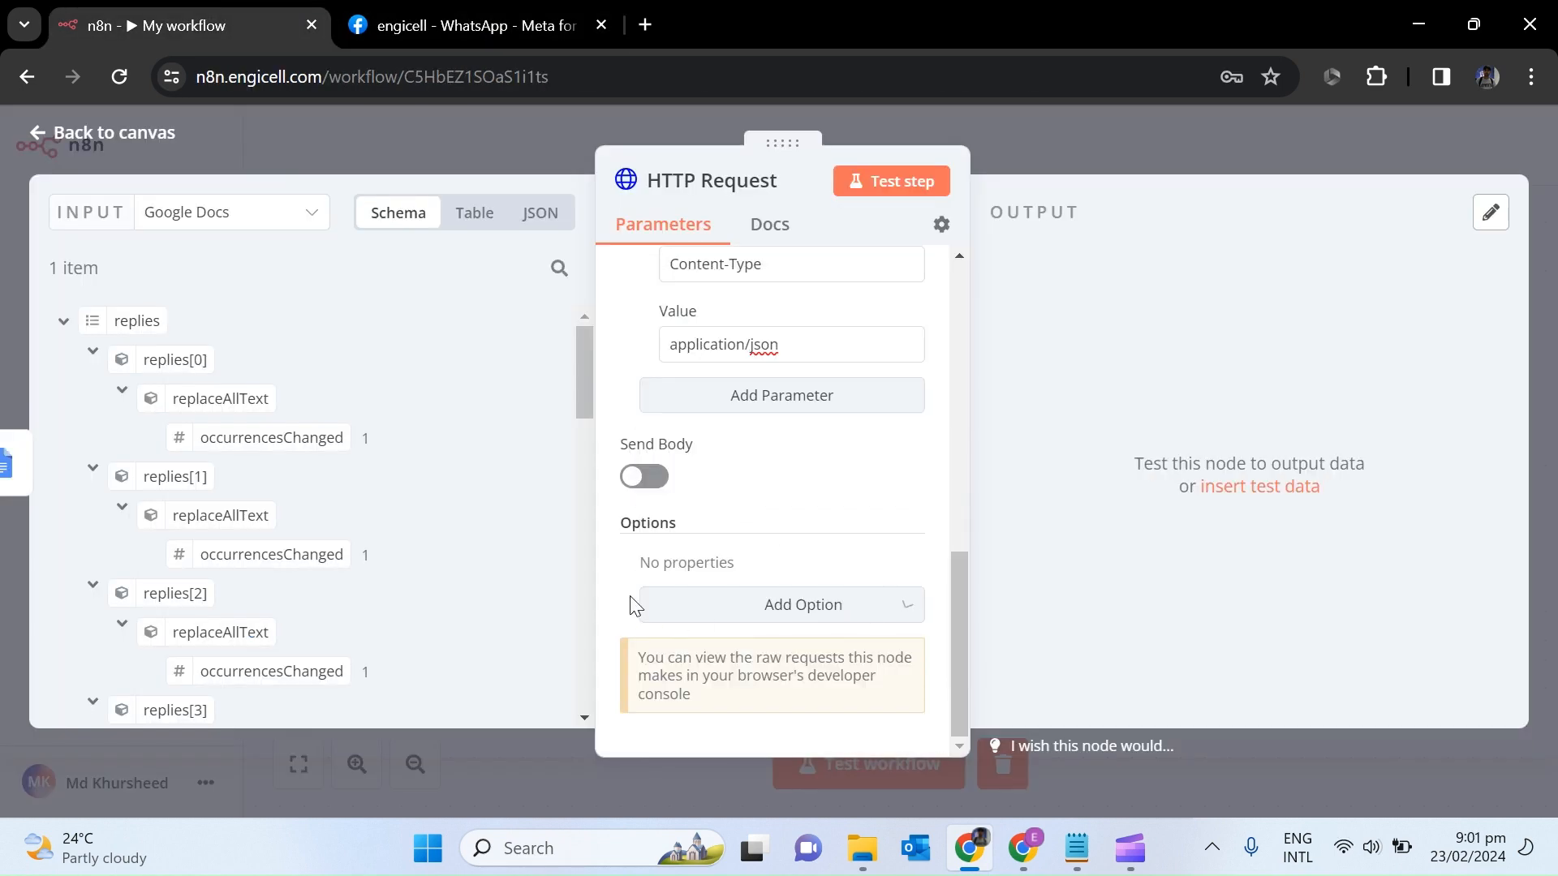
left_click(644, 475)
scroll(904, 511, "down", 2)
left_click(812, 483)
left_click(804, 581)
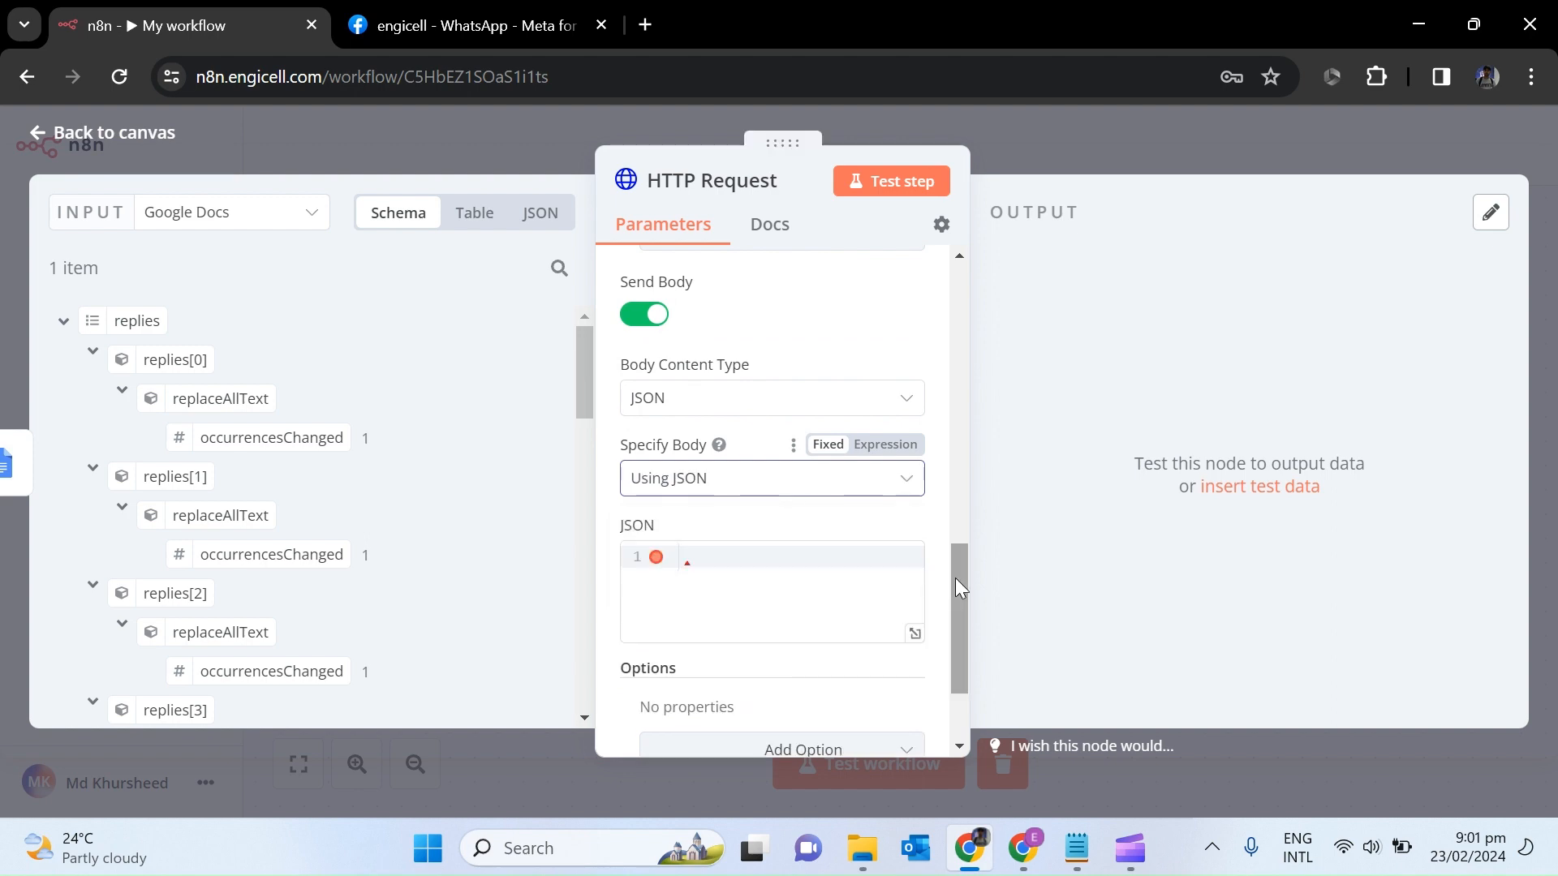
scroll(956, 600, "down", 2)
Paste the prepared salary_slip template JSON and drop in Phone No. from the Google Sheets Trigger.
left_click(1078, 848)
key("ctrl+c")
key("alt+Tab")
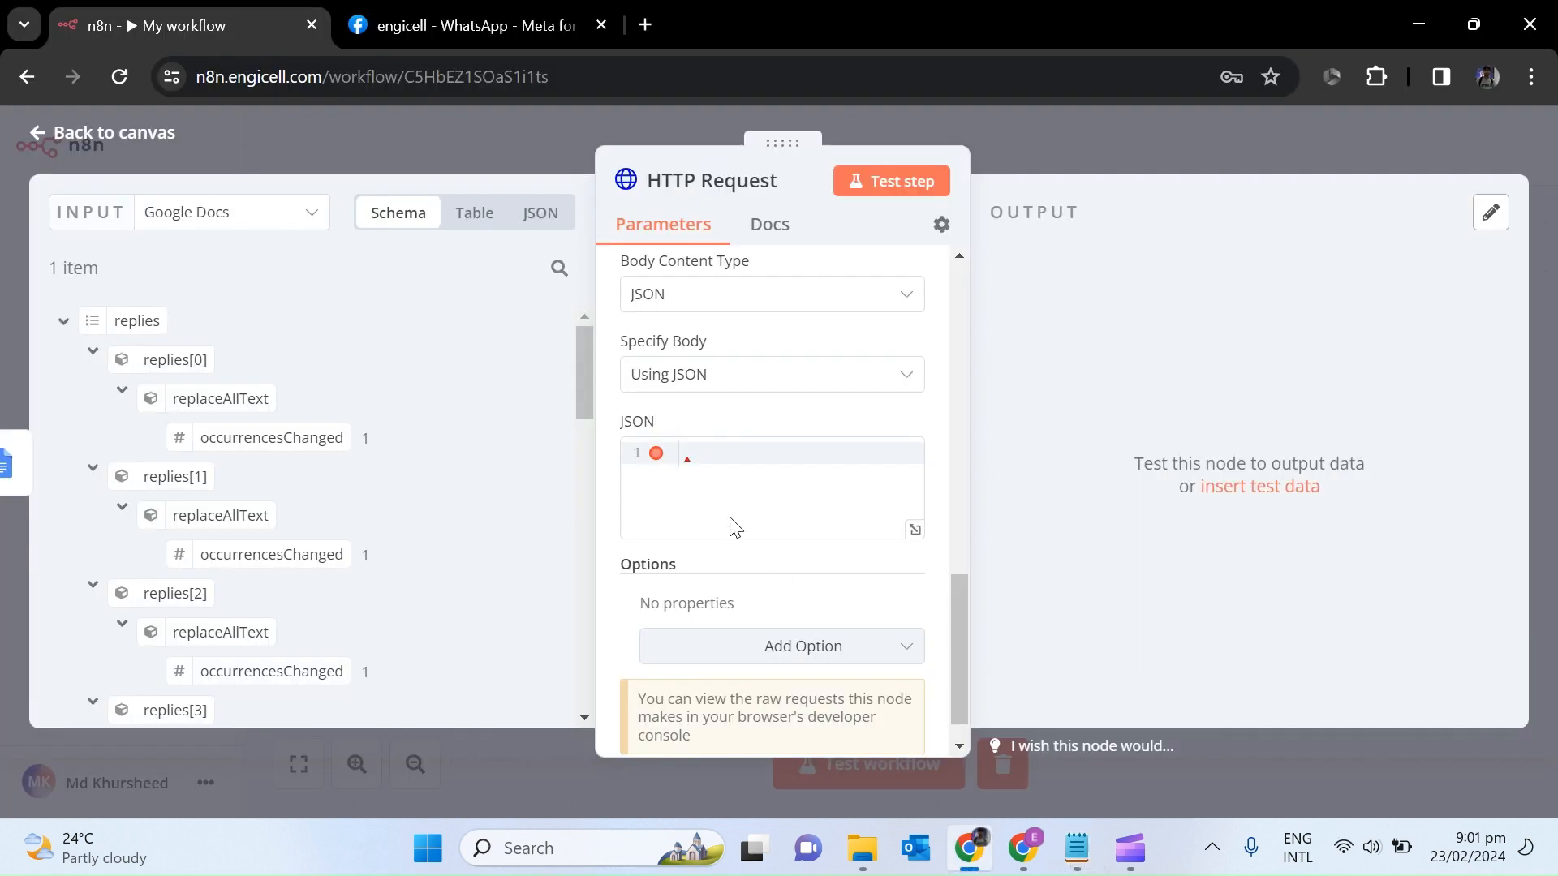
left_click(723, 459)
key("ctrl+v")
left_click(285, 219)
left_click(305, 357)
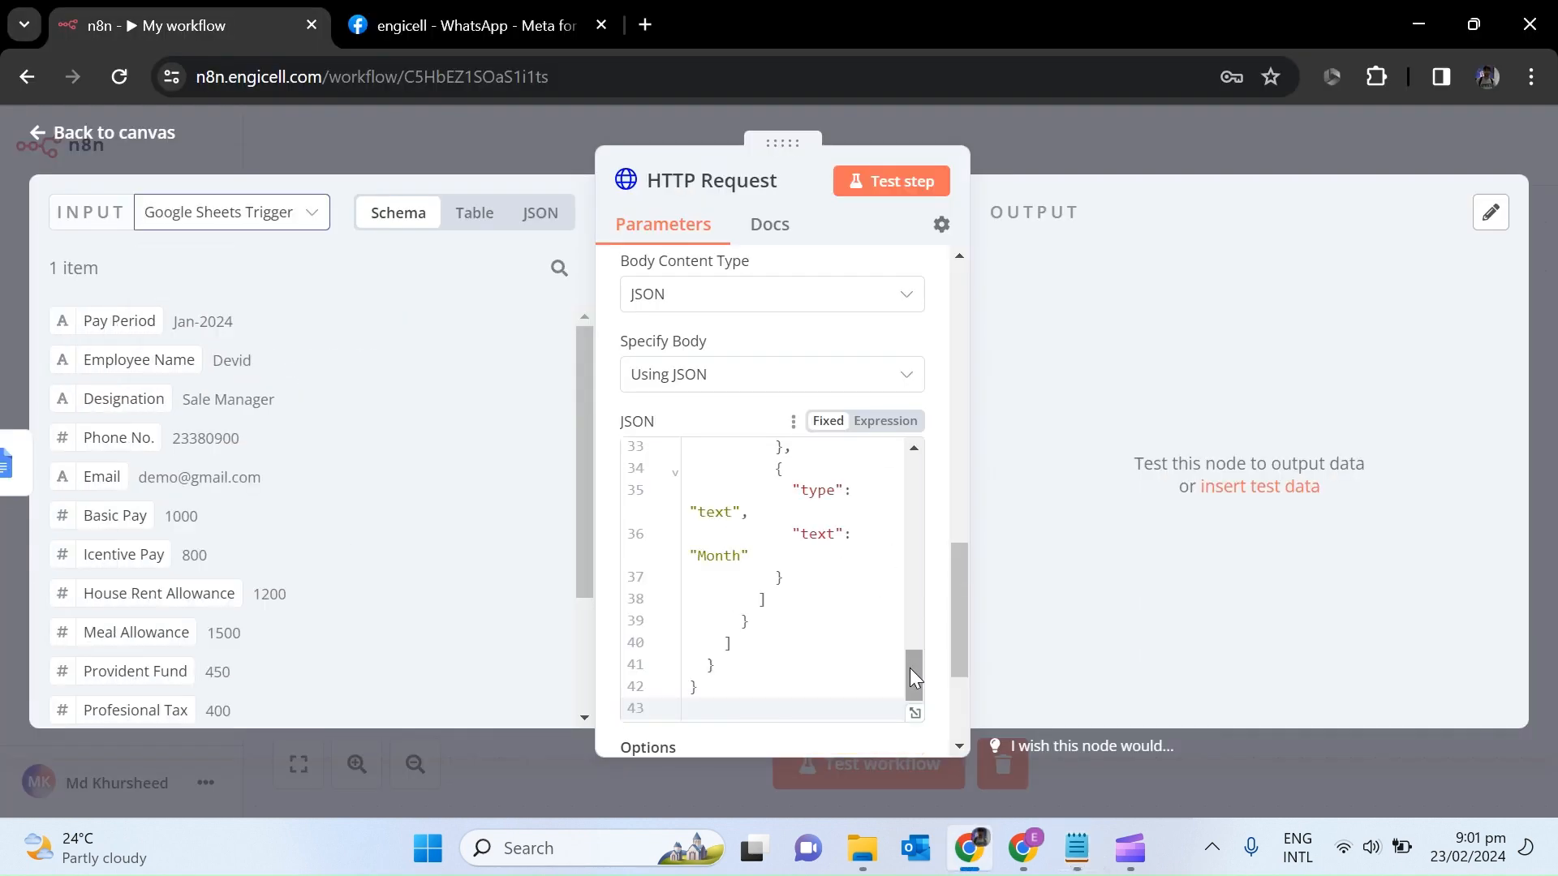
left_click_drag(118, 439, 796, 538)
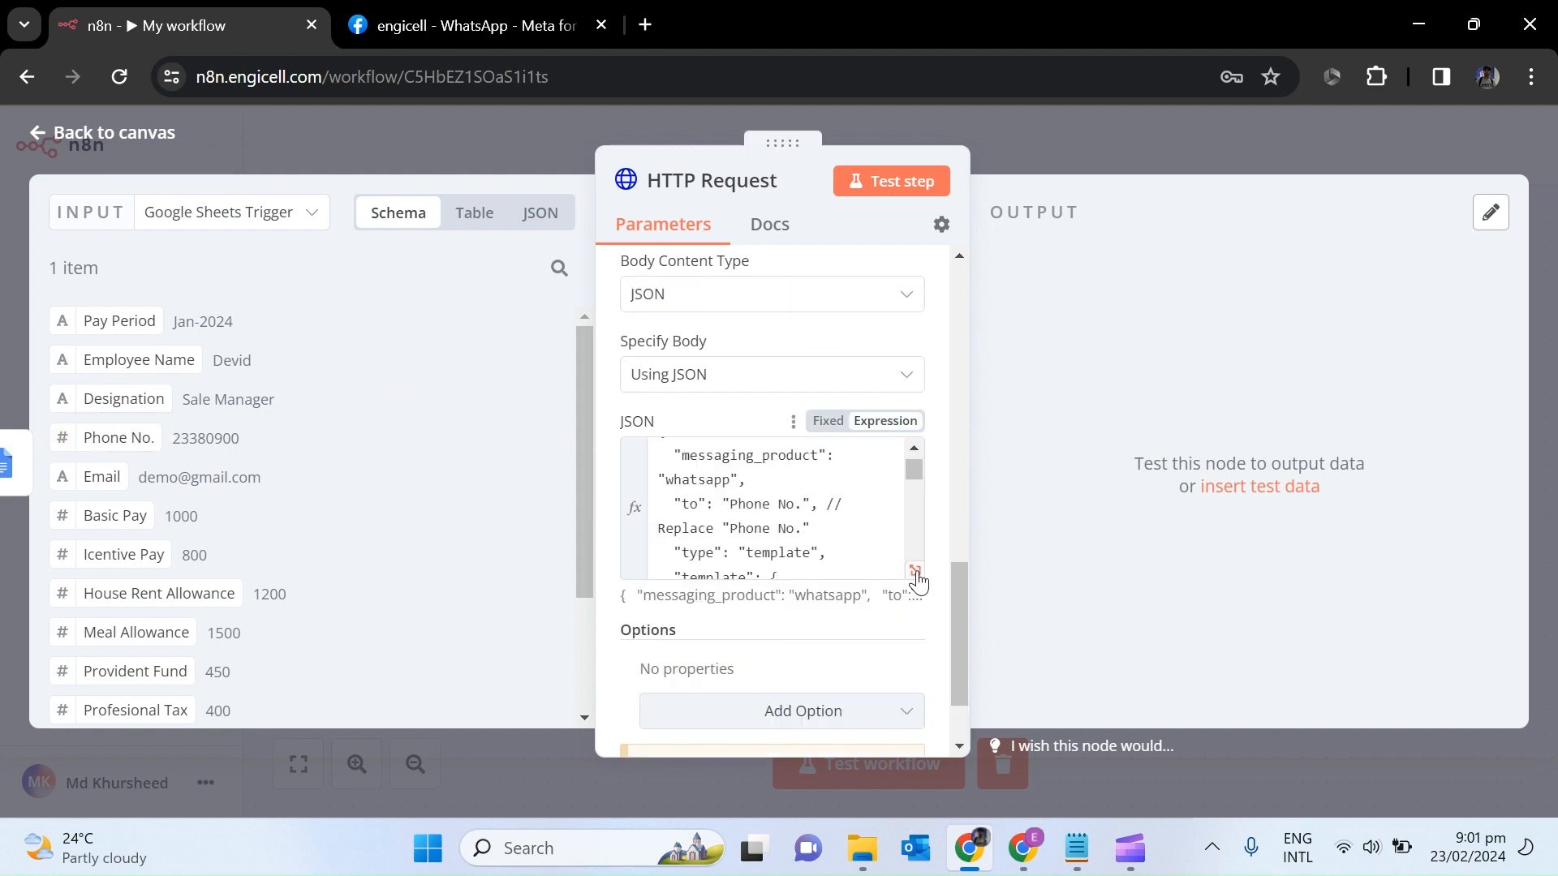
left_click(917, 578)
scroll(1347, 205, "down", 10)
Move the Phone No. expression into the recipient field of the JSON body.
left_click_drag(1120, 399, 601, 411)
key("ctrl+x")
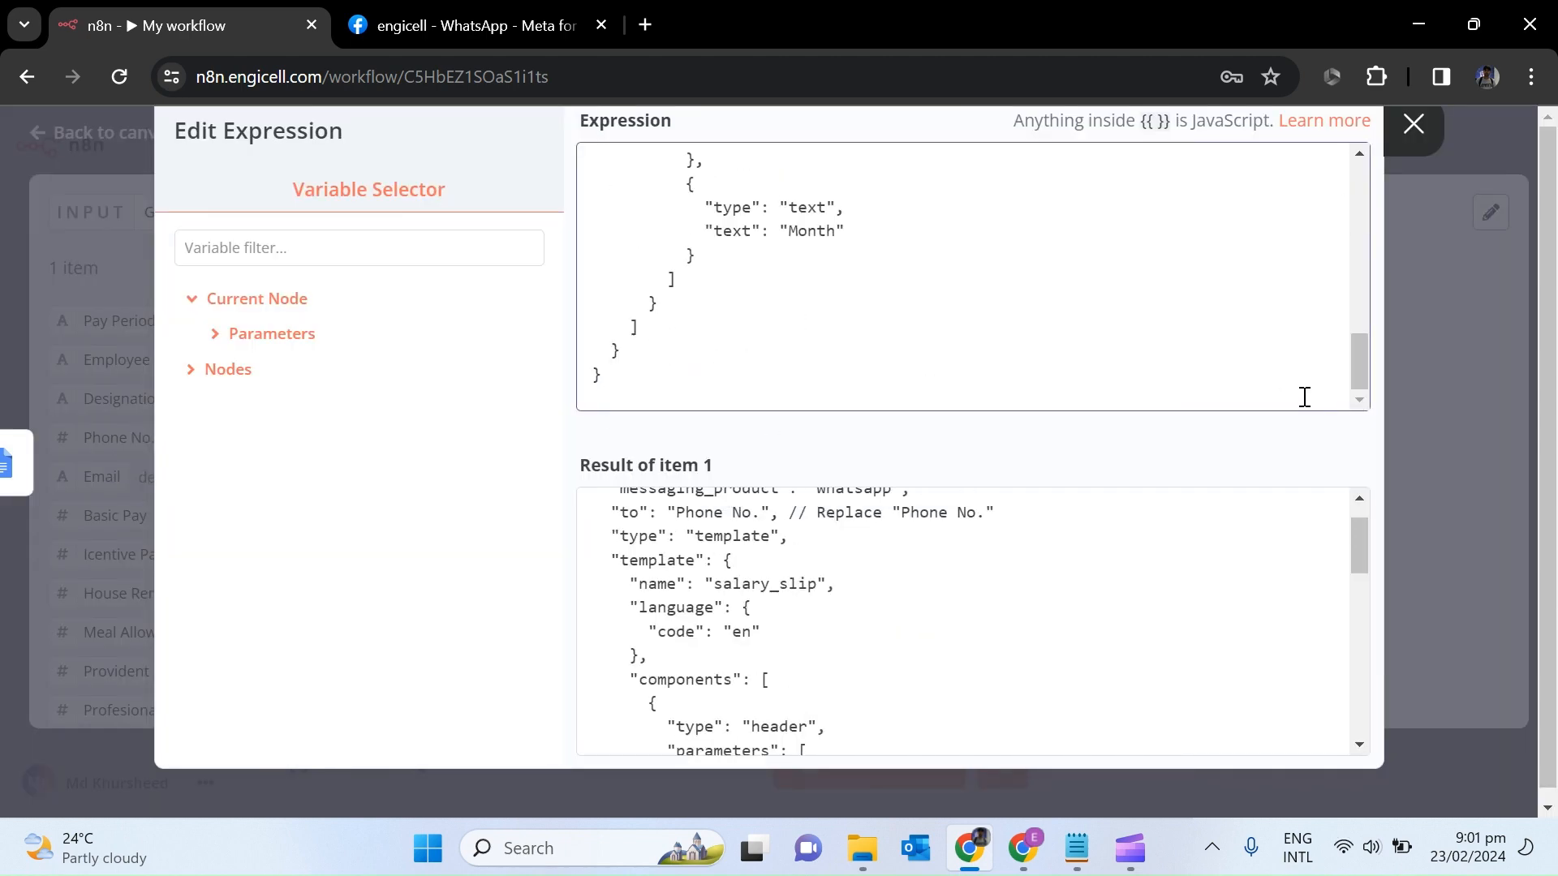
left_click_drag(1359, 369, 1359, 174)
left_click(974, 214)
key("BackSpace")
key("BackSpace")
key("BackSpace")
key("BackSpace")
key("BackSpace")
key("BackSpace")
key("BackSpace")
key("BackSpace")
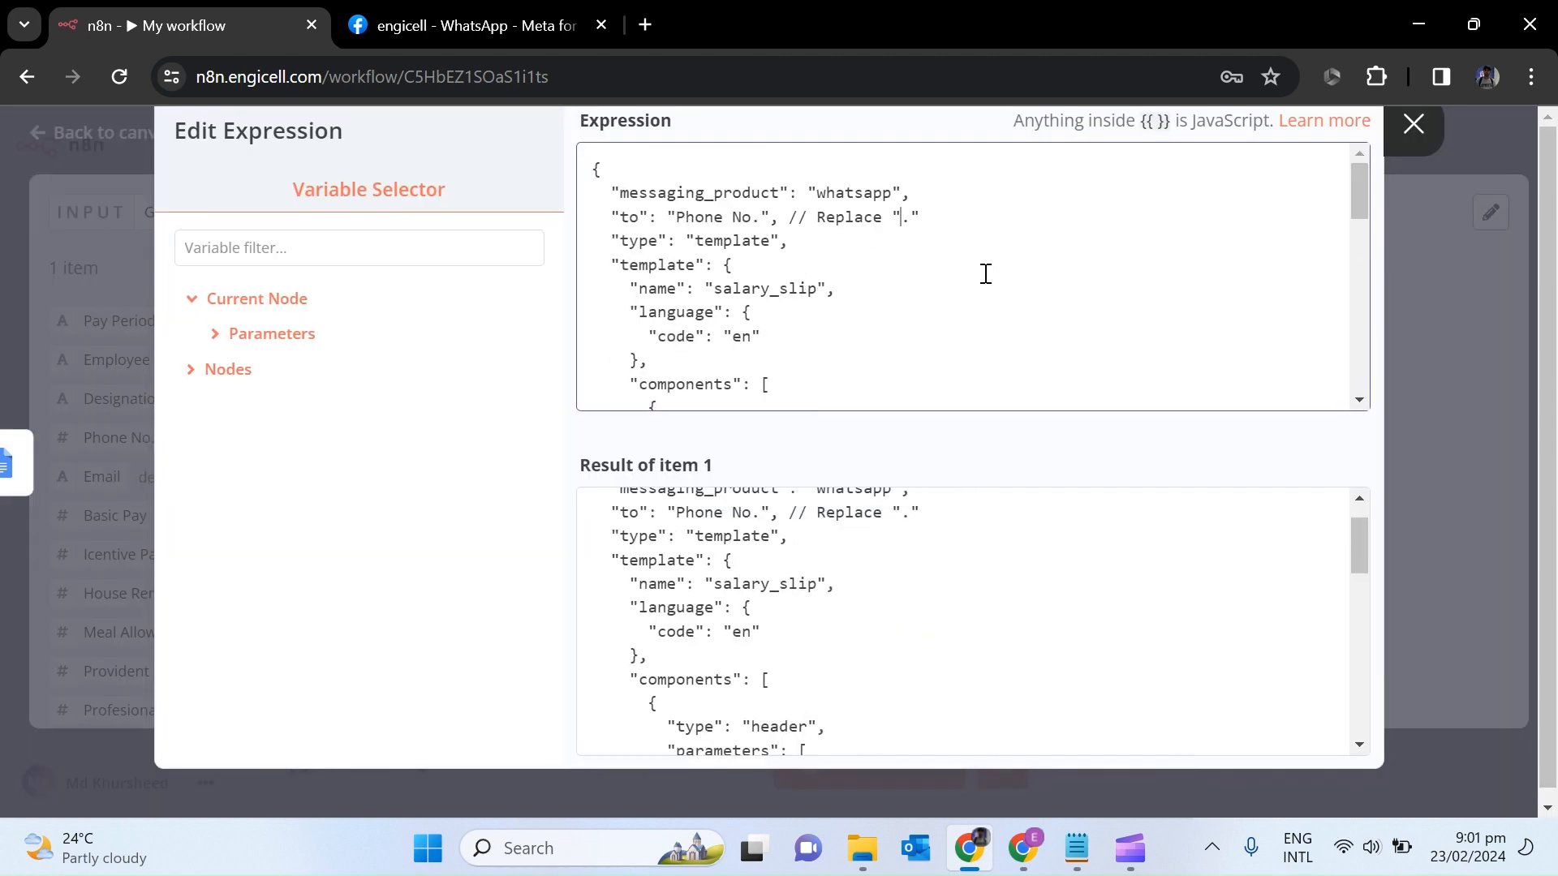
key("ctrl+v")
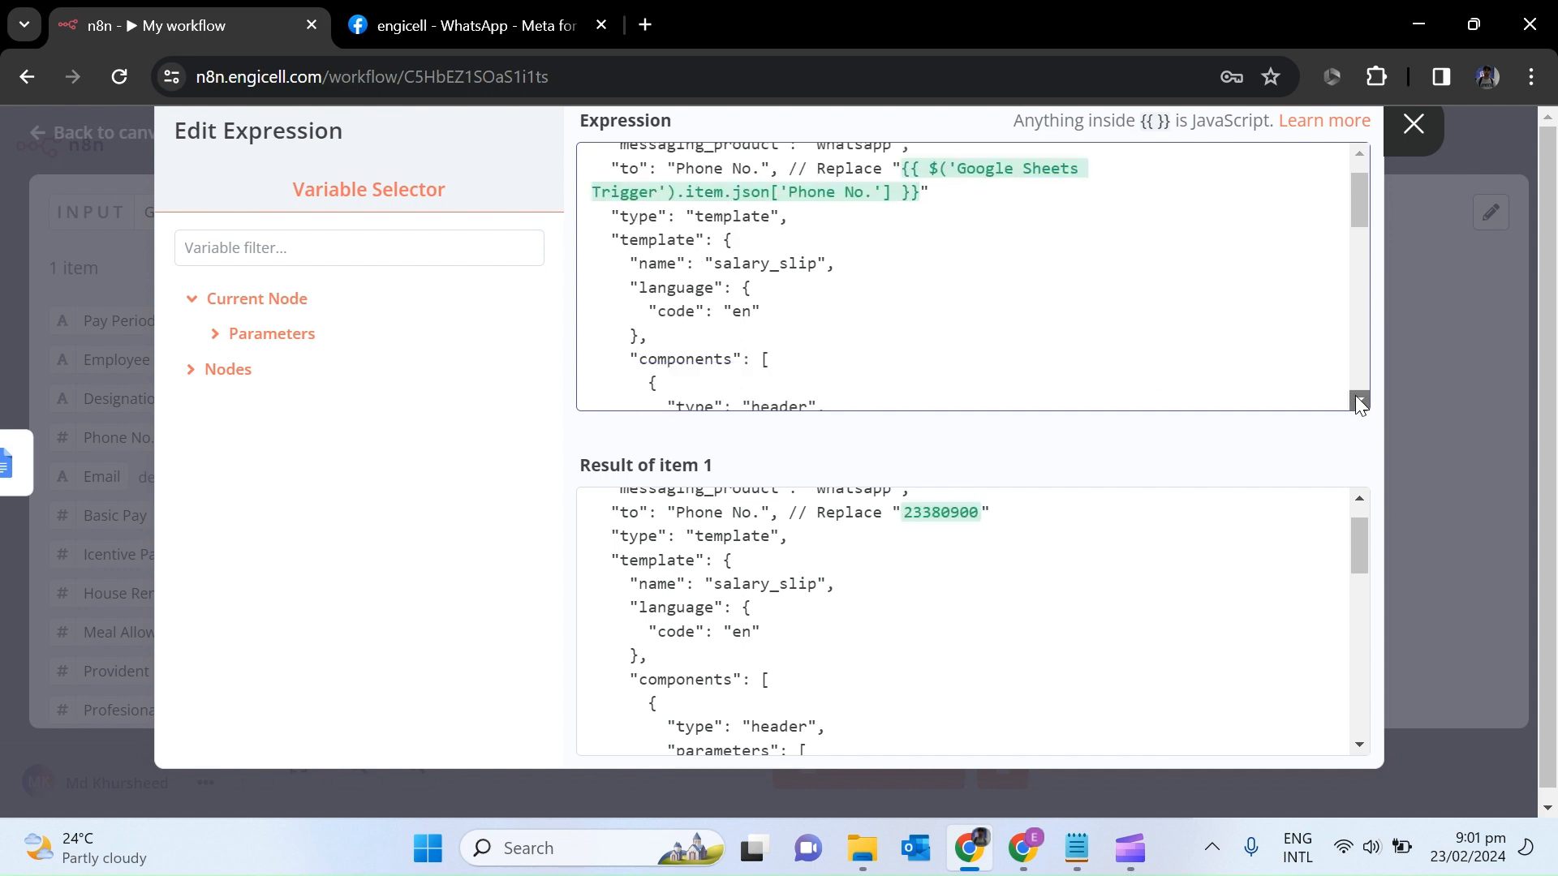
Replace the ID placeholder in the PDF link with the Google Docs documentId.
scroll(1355, 396, "down", 2)
scroll(1362, 401, "down", 1)
scroll(1362, 401, "down", 4)
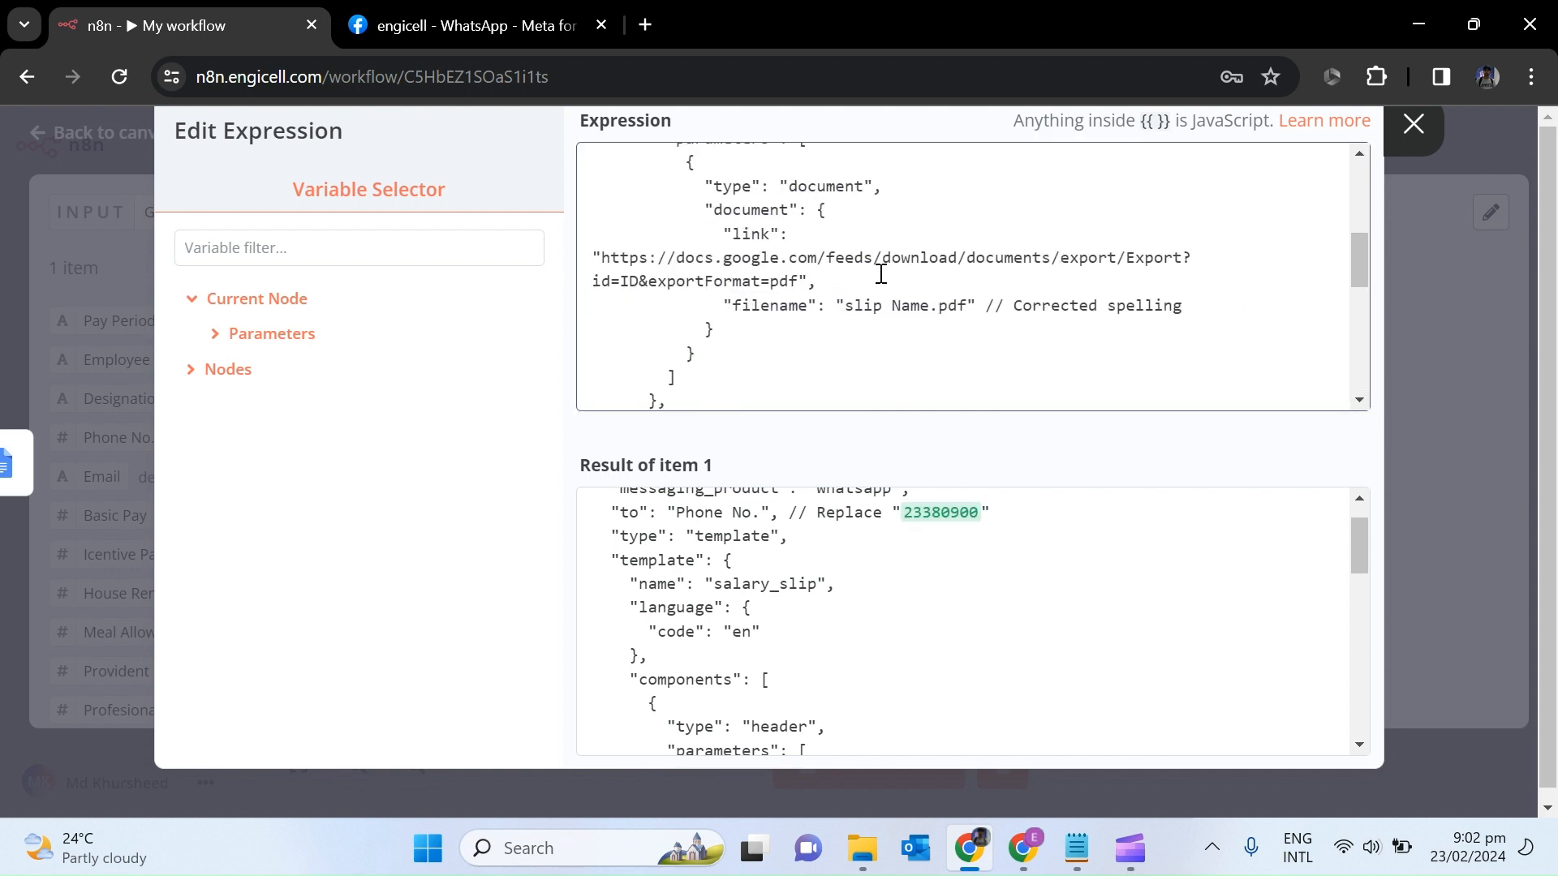
double_click(641, 280)
key("BackSpace")
left_click(219, 370)
left_click(243, 405)
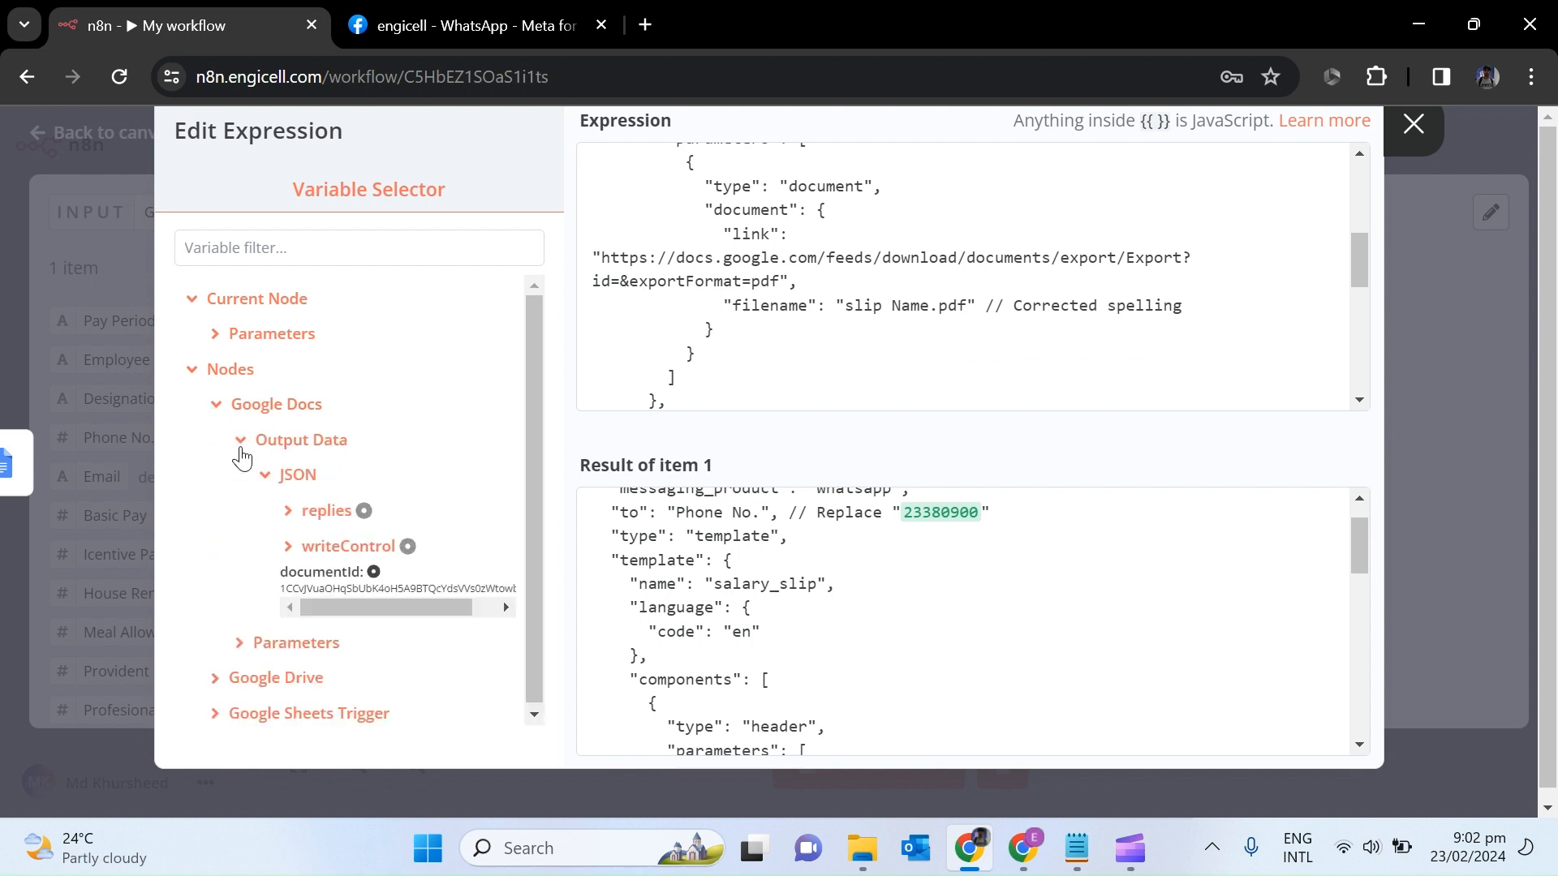
left_click(322, 572)
Set the attachment filename to 'Salary Slip'.
left_click(929, 307)
key("BackSpace")
key("BackSpace")
key("BackSpace")
key("BackSpace")
key("BackSpace")
key("BackSpace")
key("BackSpace")
key("BackSpace")
key("BackSpace")
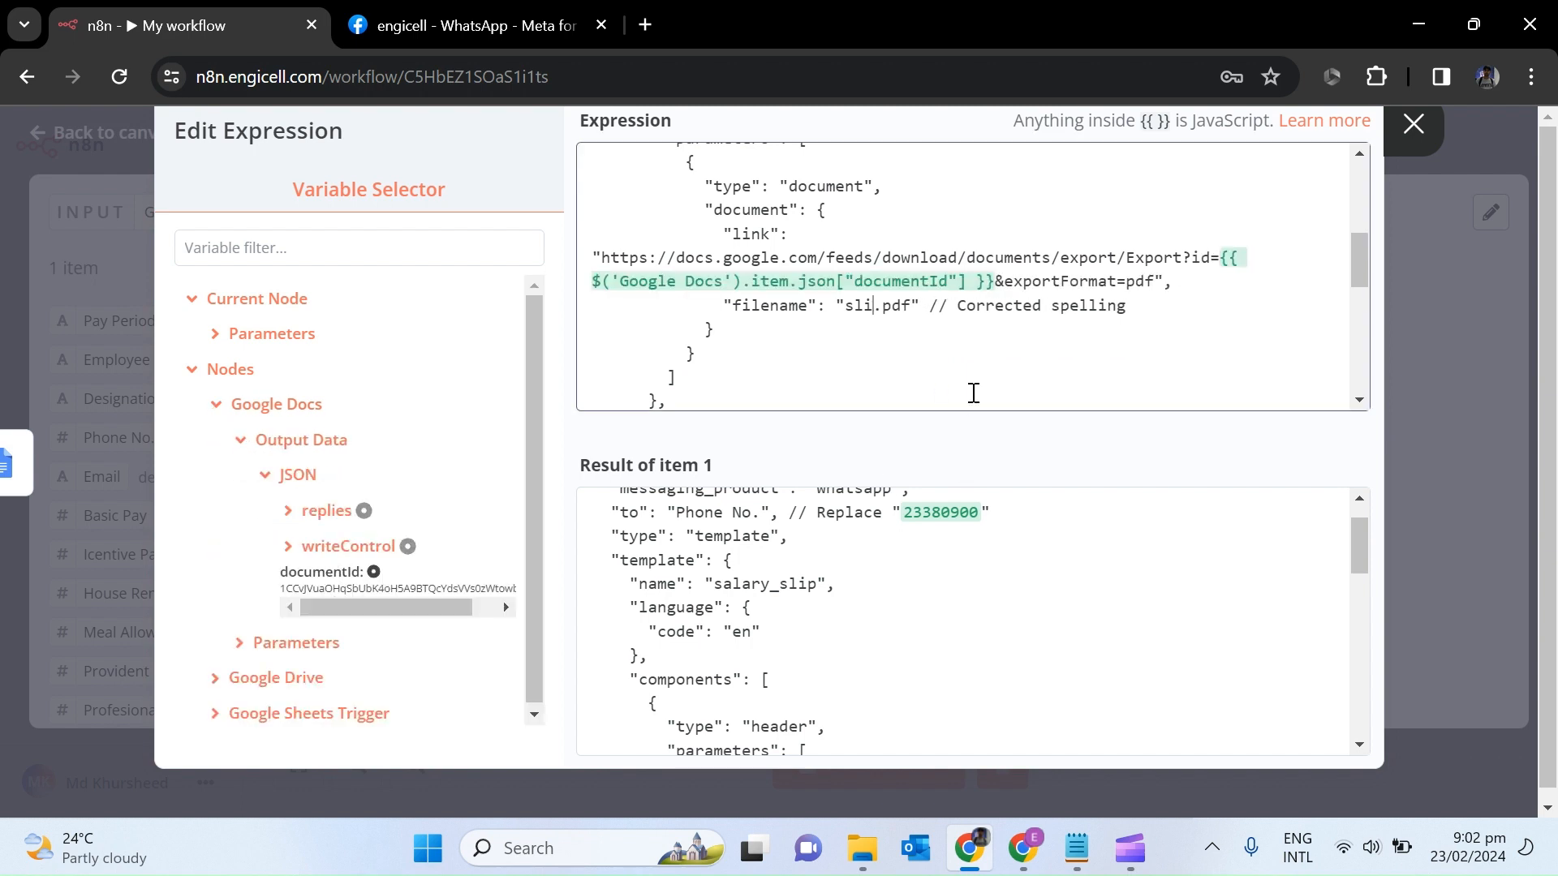
type("Salary Slip")
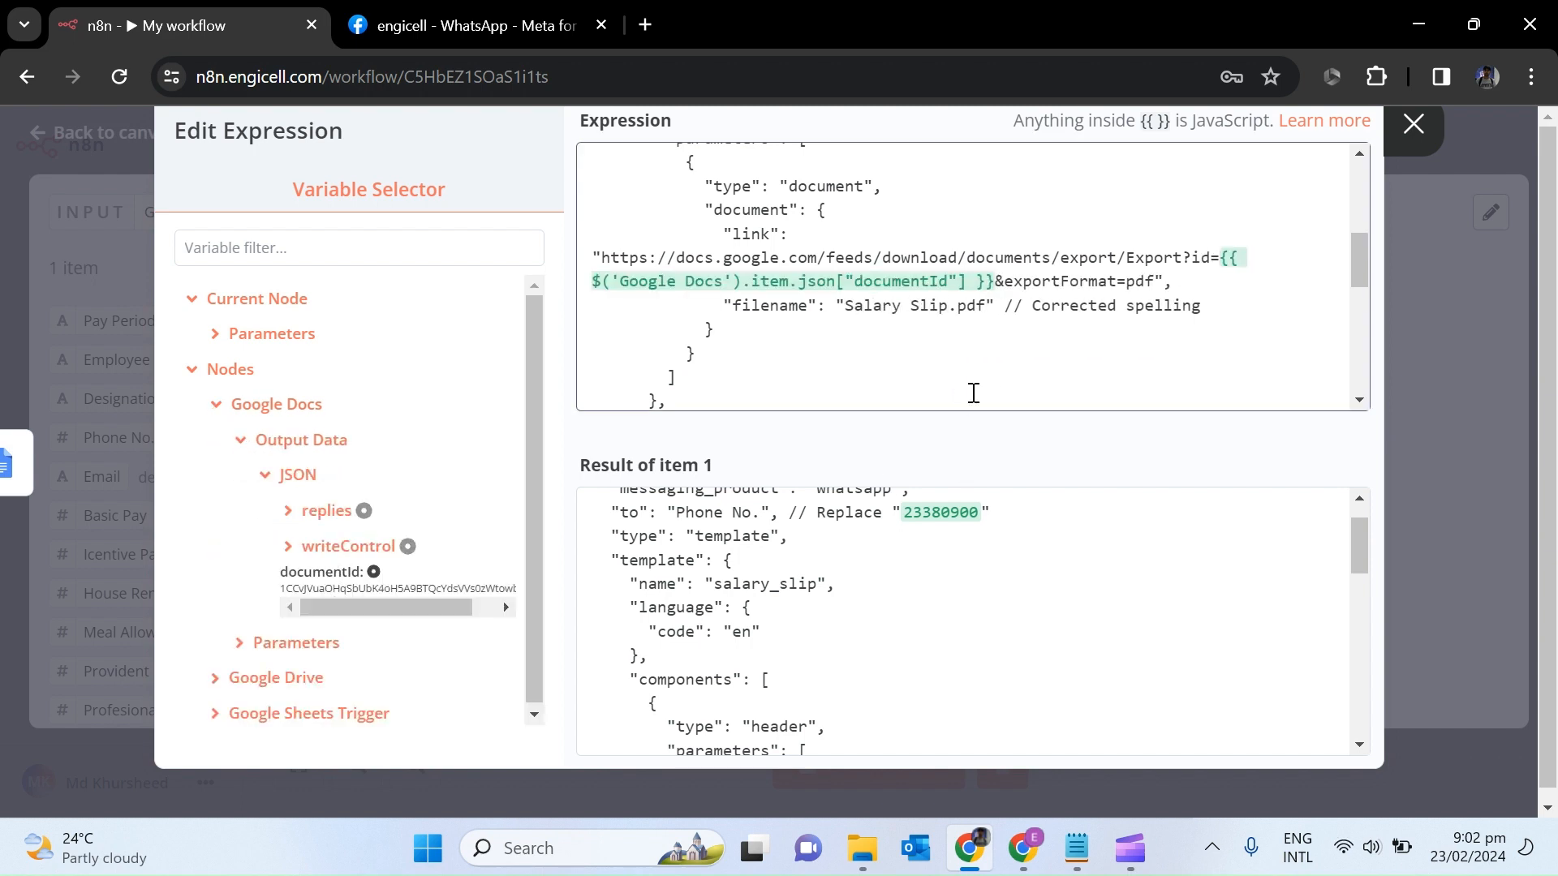
scroll(1018, 363, "down", 3)
Map Employee Name from the Google Sheets Trigger into the first and second text parameters.
key("BackSpace")
key("BackSpace")
key("BackSpace")
key("BackSpace")
key("BackSpace")
key("BackSpace")
key("BackSpace")
key("BackSpace")
key("BackSpace")
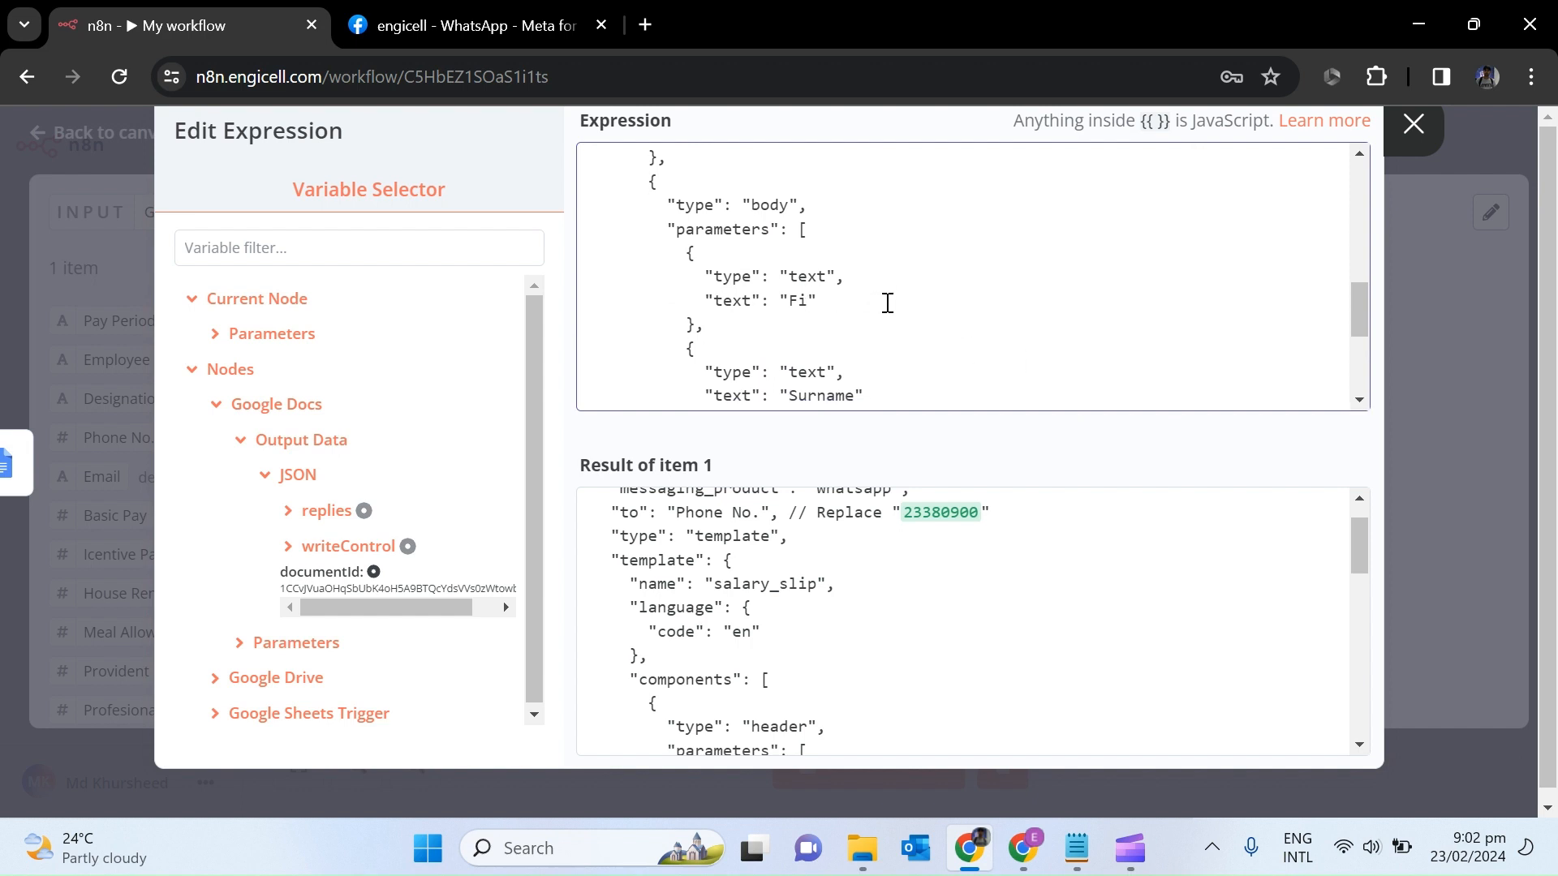
left_click(216, 713)
scroll(537, 552, "down", 1)
left_click(246, 680)
scroll(249, 687, "down", 5)
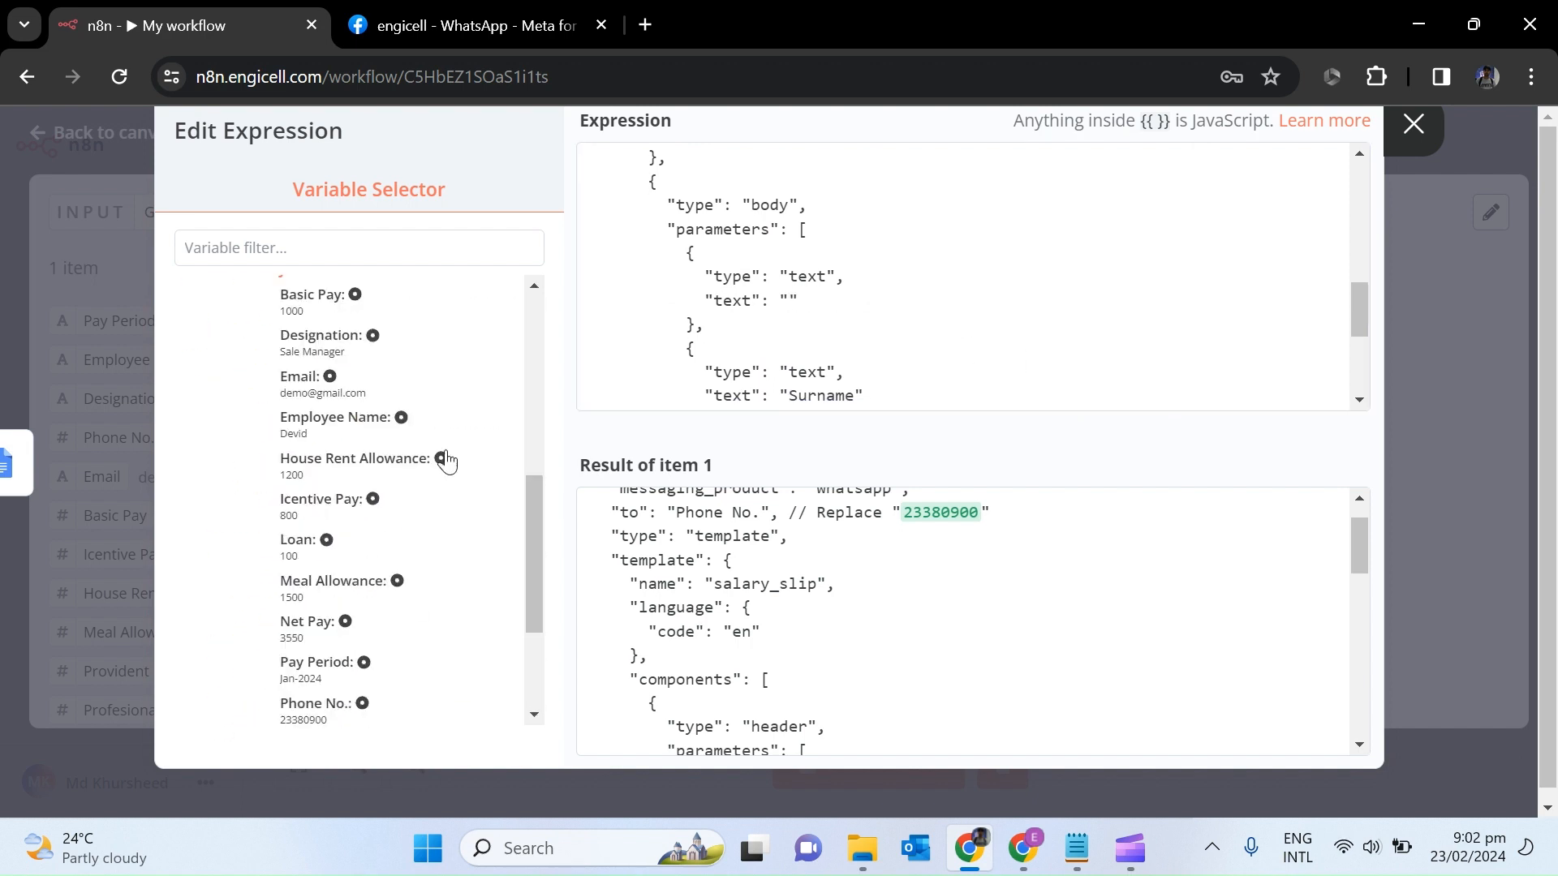
left_click(337, 420)
left_click(1360, 403)
scroll(1362, 405, "down", 3)
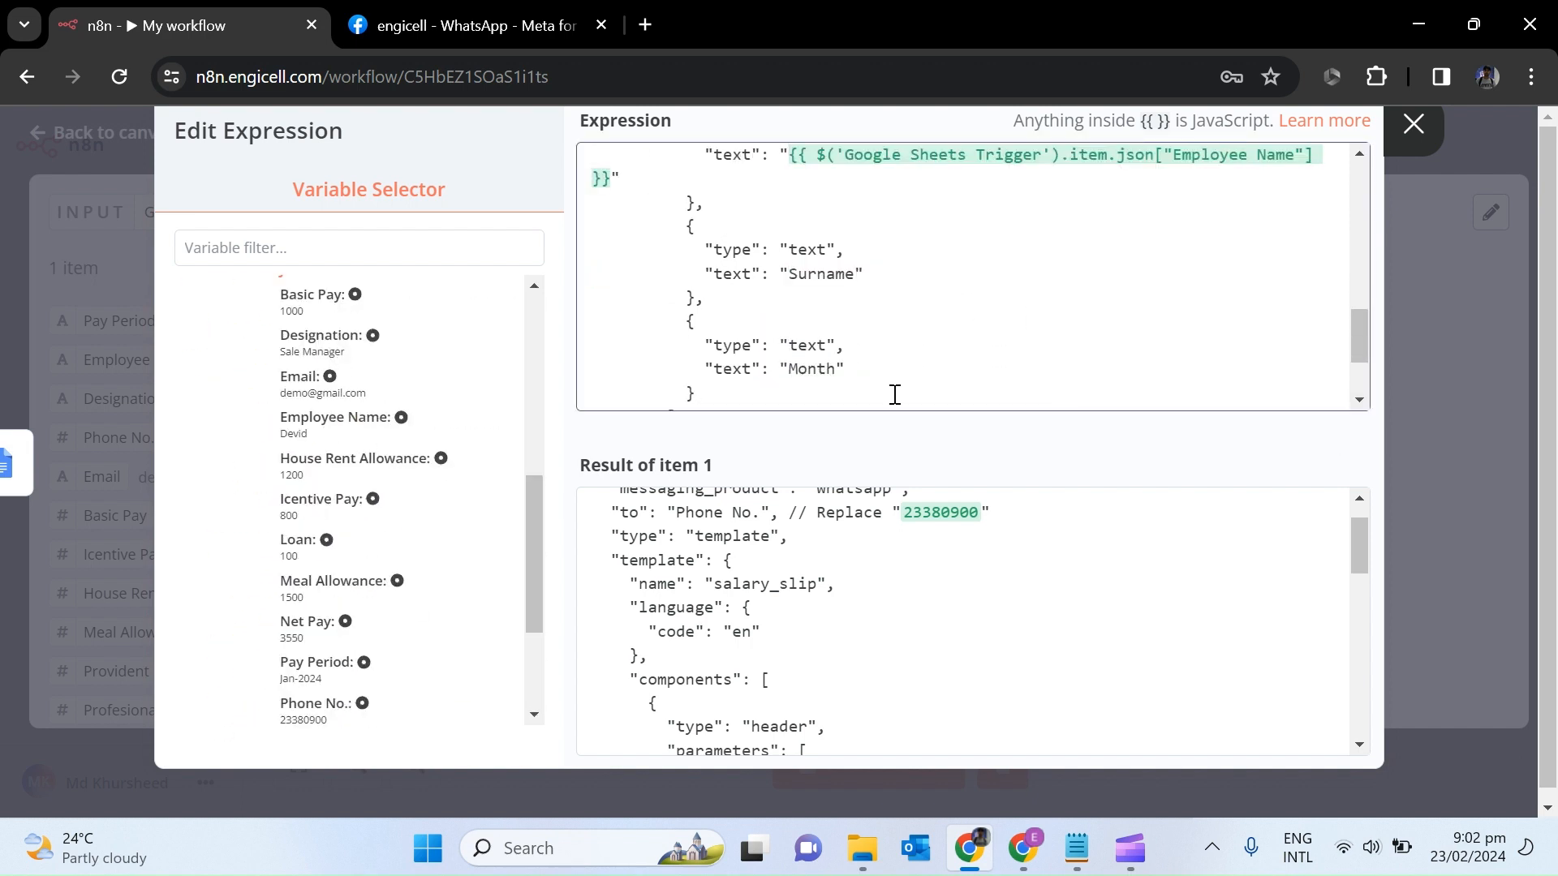
key("BackSpace")
left_click(357, 419)
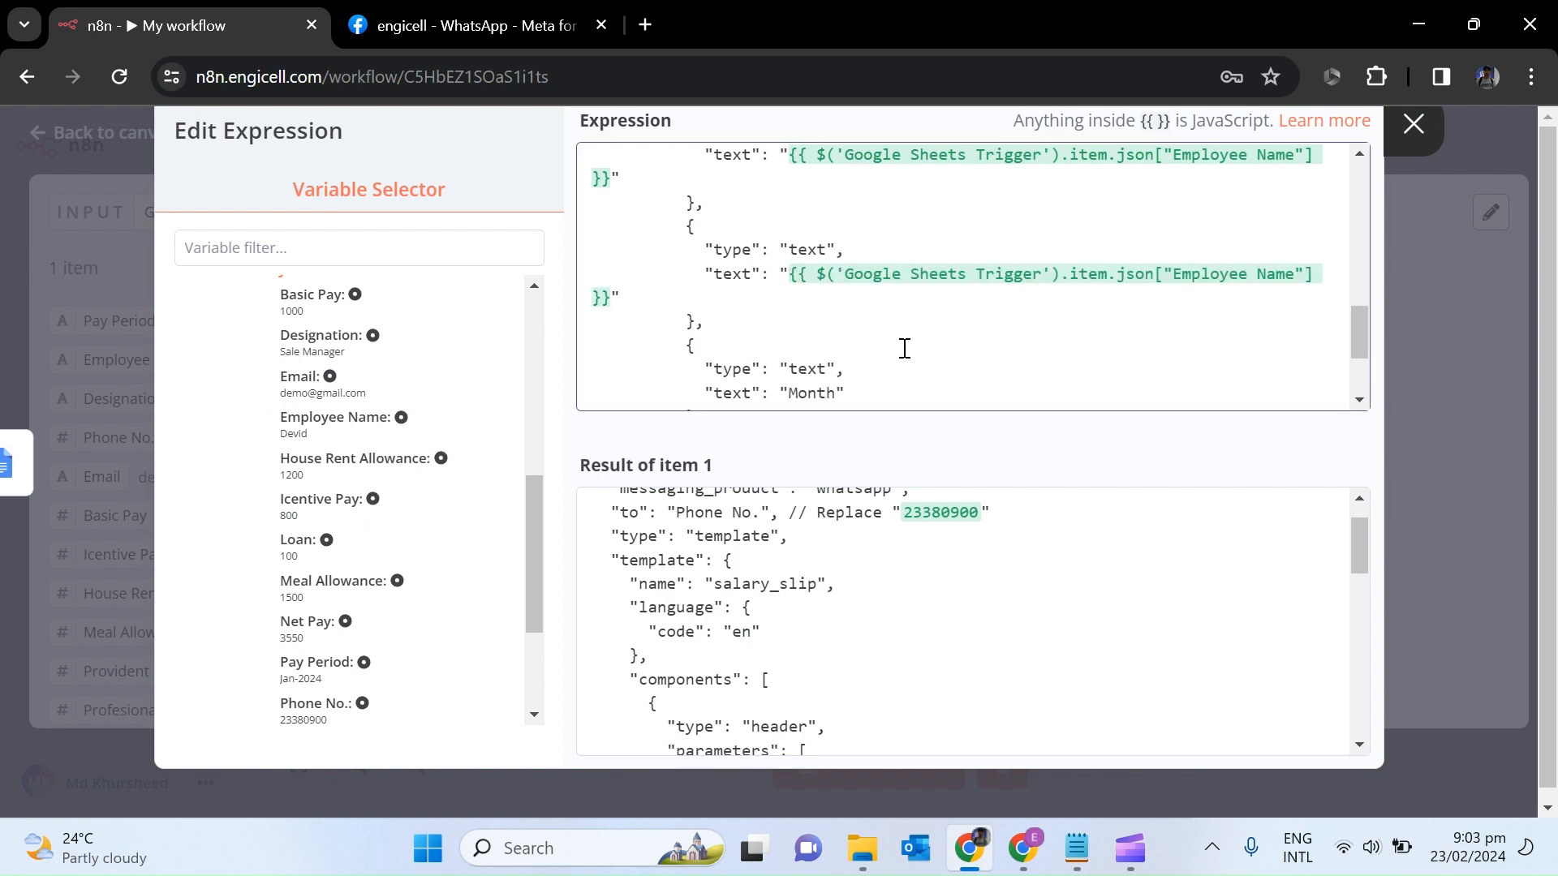
Clear the Month placeholder from the template's text parameters.
left_click(1360, 401)
scroll(1360, 401, "down", 2)
left_click(839, 250)
key("BackSpace")
key("BackSpace")
key("BackSpace")
key("BackSpace")
key("BackSpace")
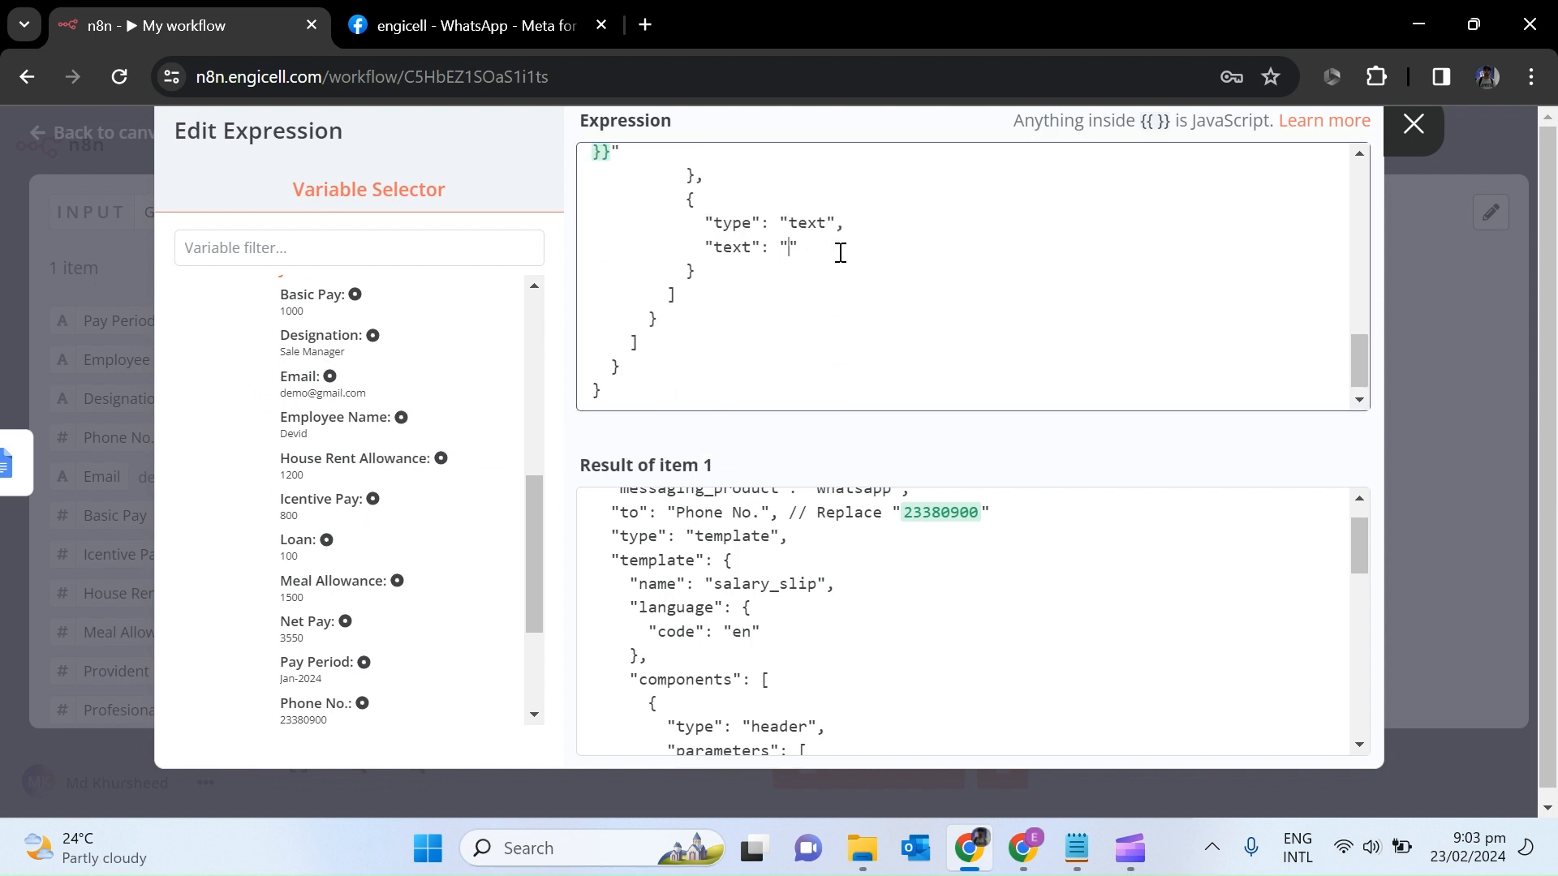
left_click_drag(527, 495, 528, 455)
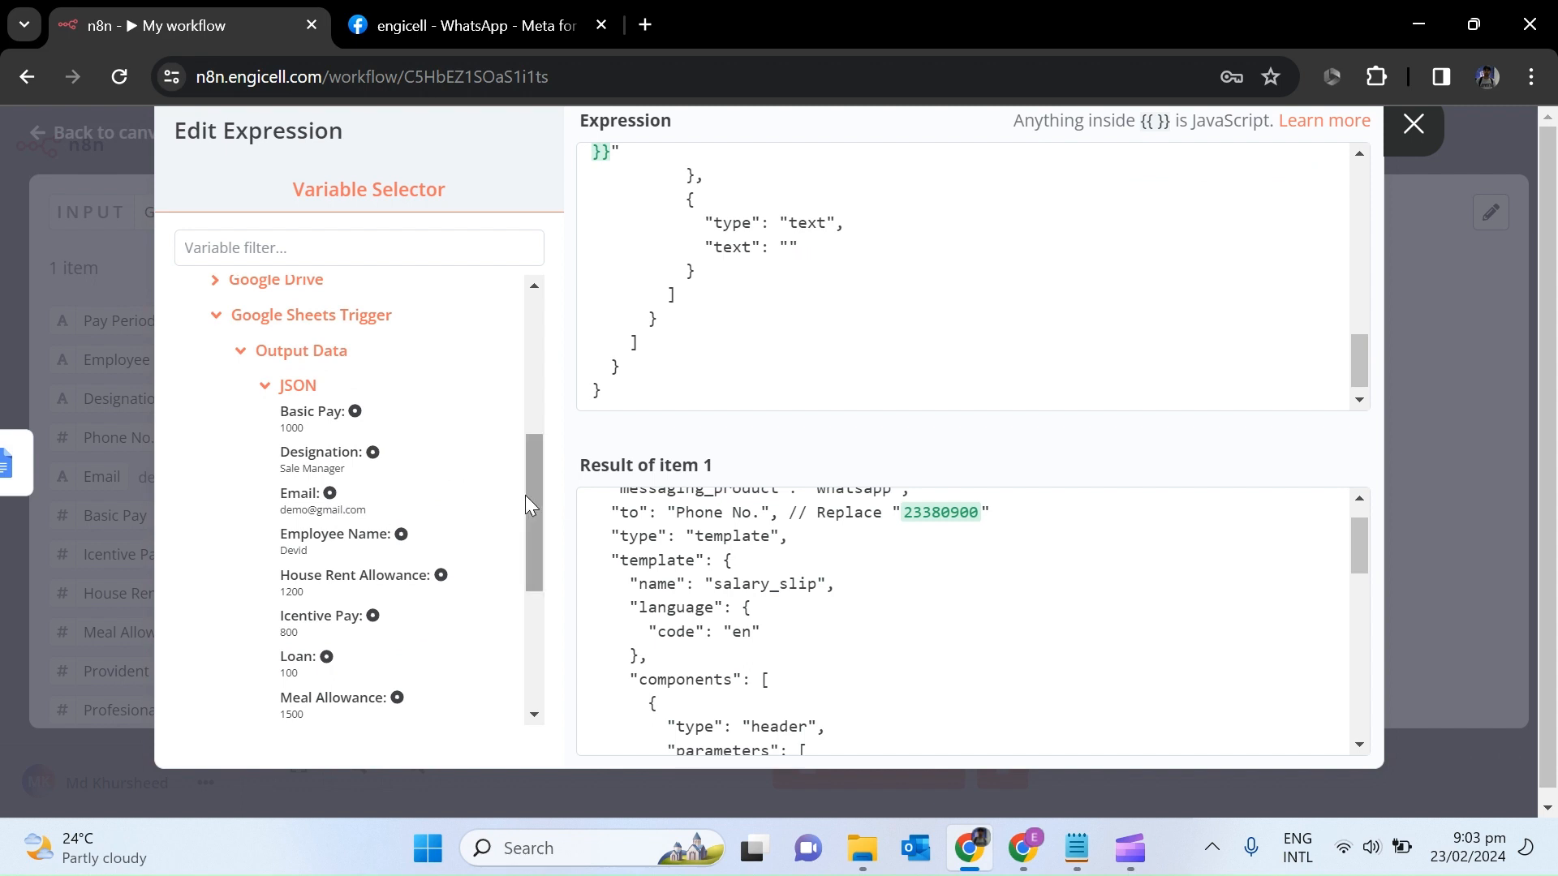
left_click_drag(528, 511, 530, 562)
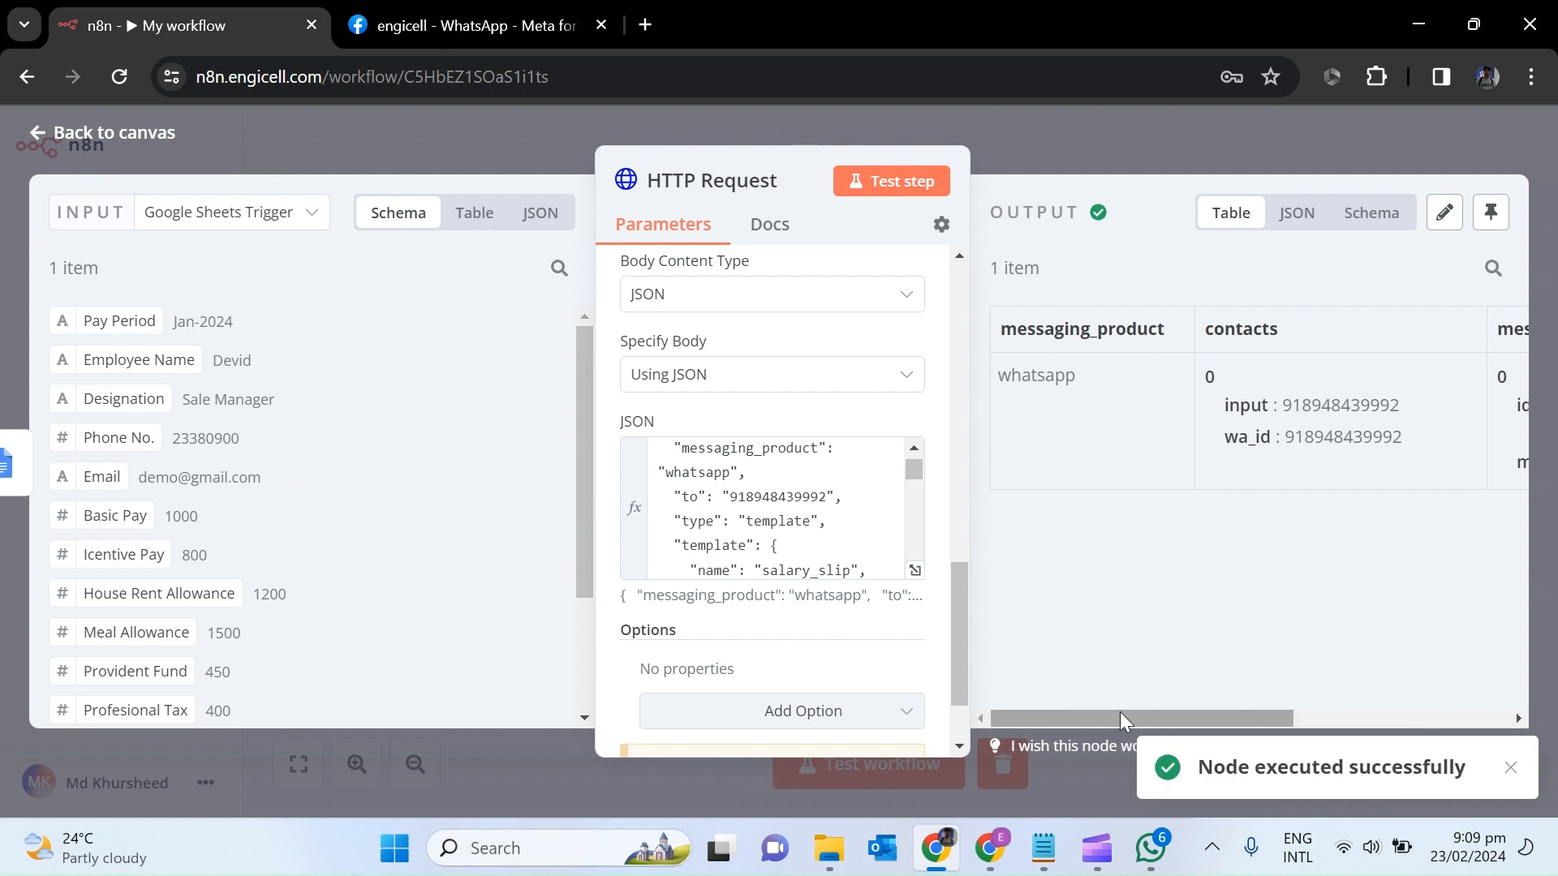
Return to the canvas and drag the HTTP Request node below Google Docs as a branch.
left_click_drag(1117, 715, 1115, 771)
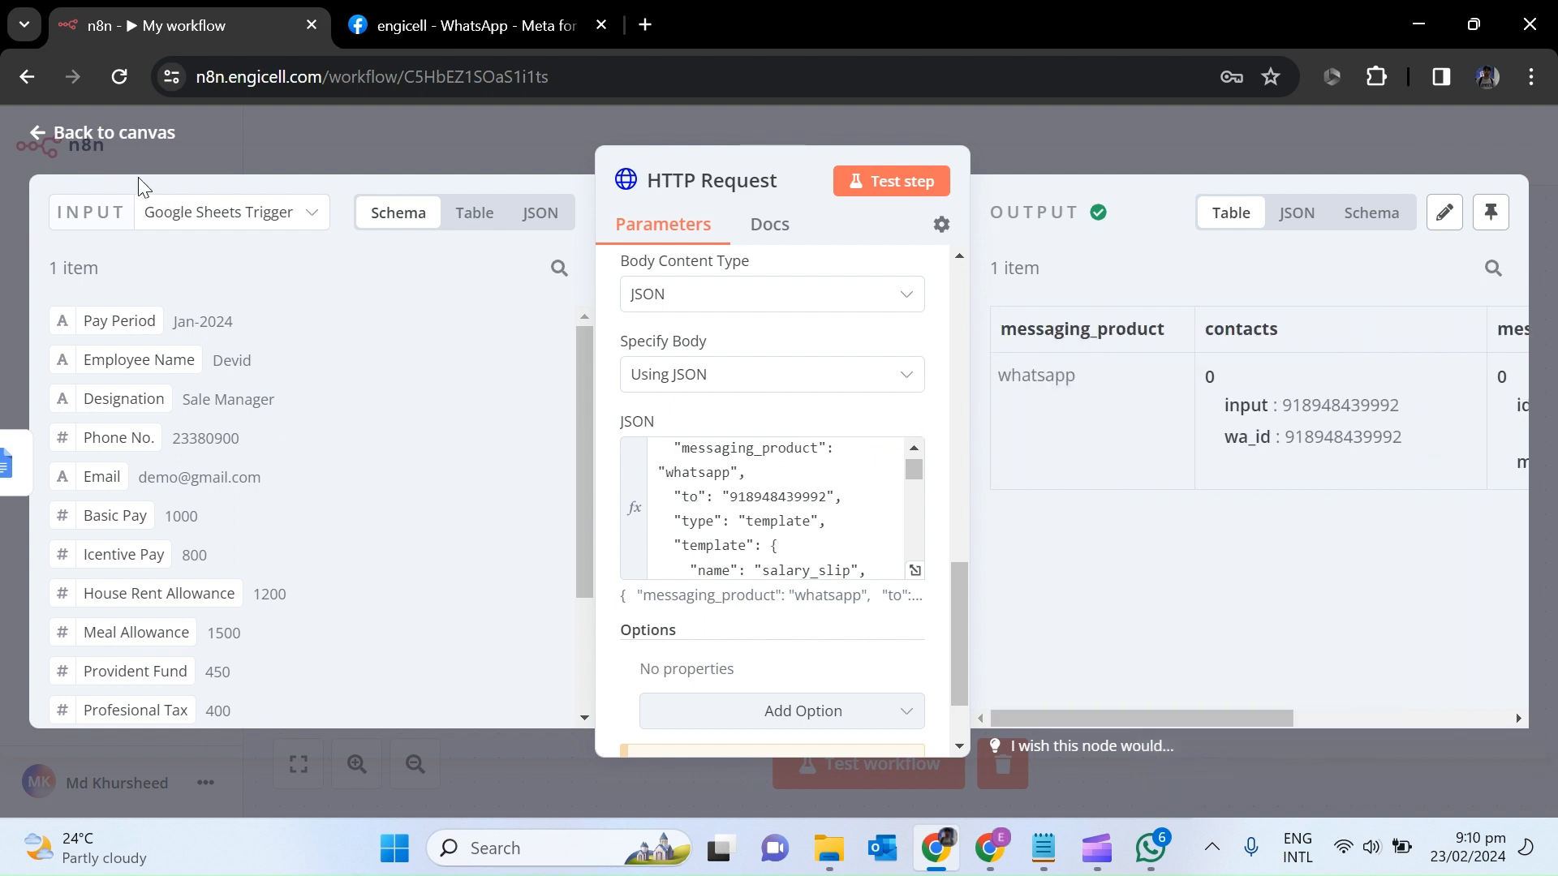
left_click(39, 133)
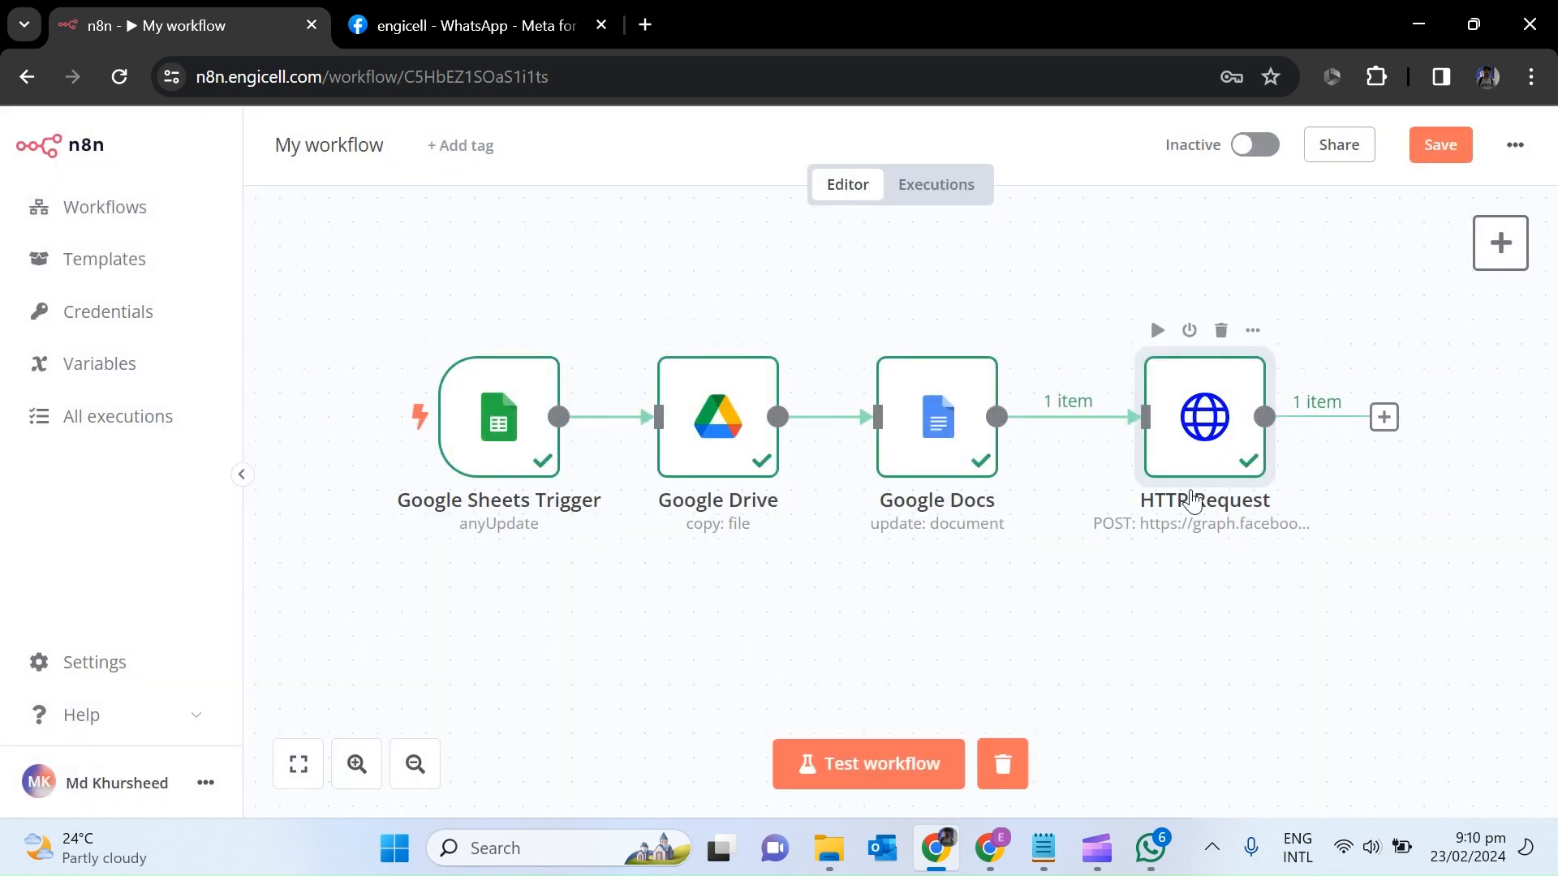
left_click_drag(1192, 499, 1144, 645)
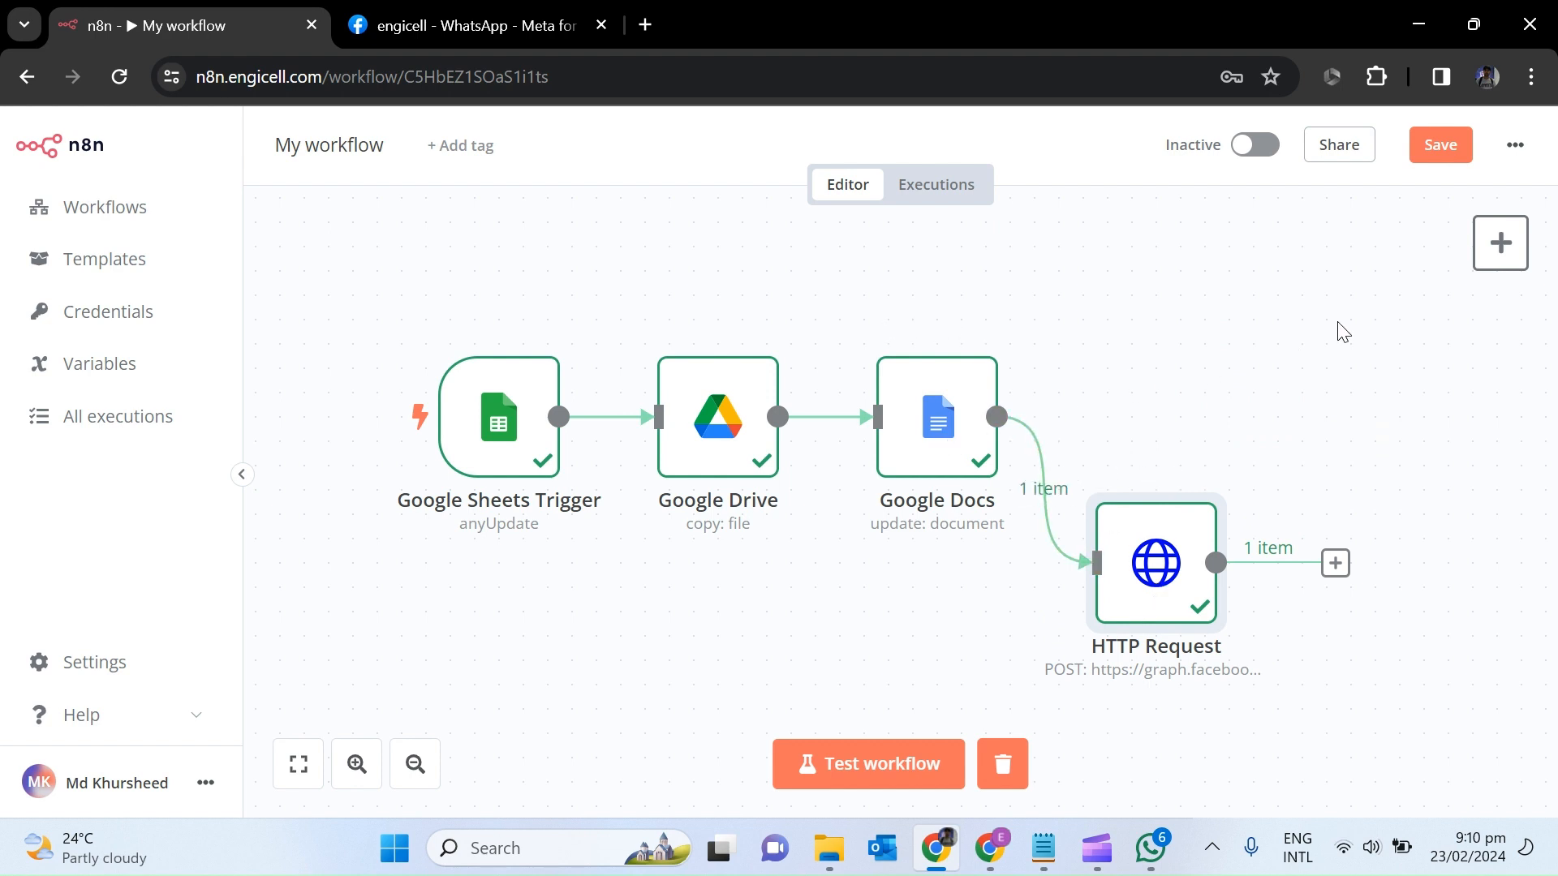
Search 'htt' and add another HTTP Request node after Google Docs.
left_click(1500, 244)
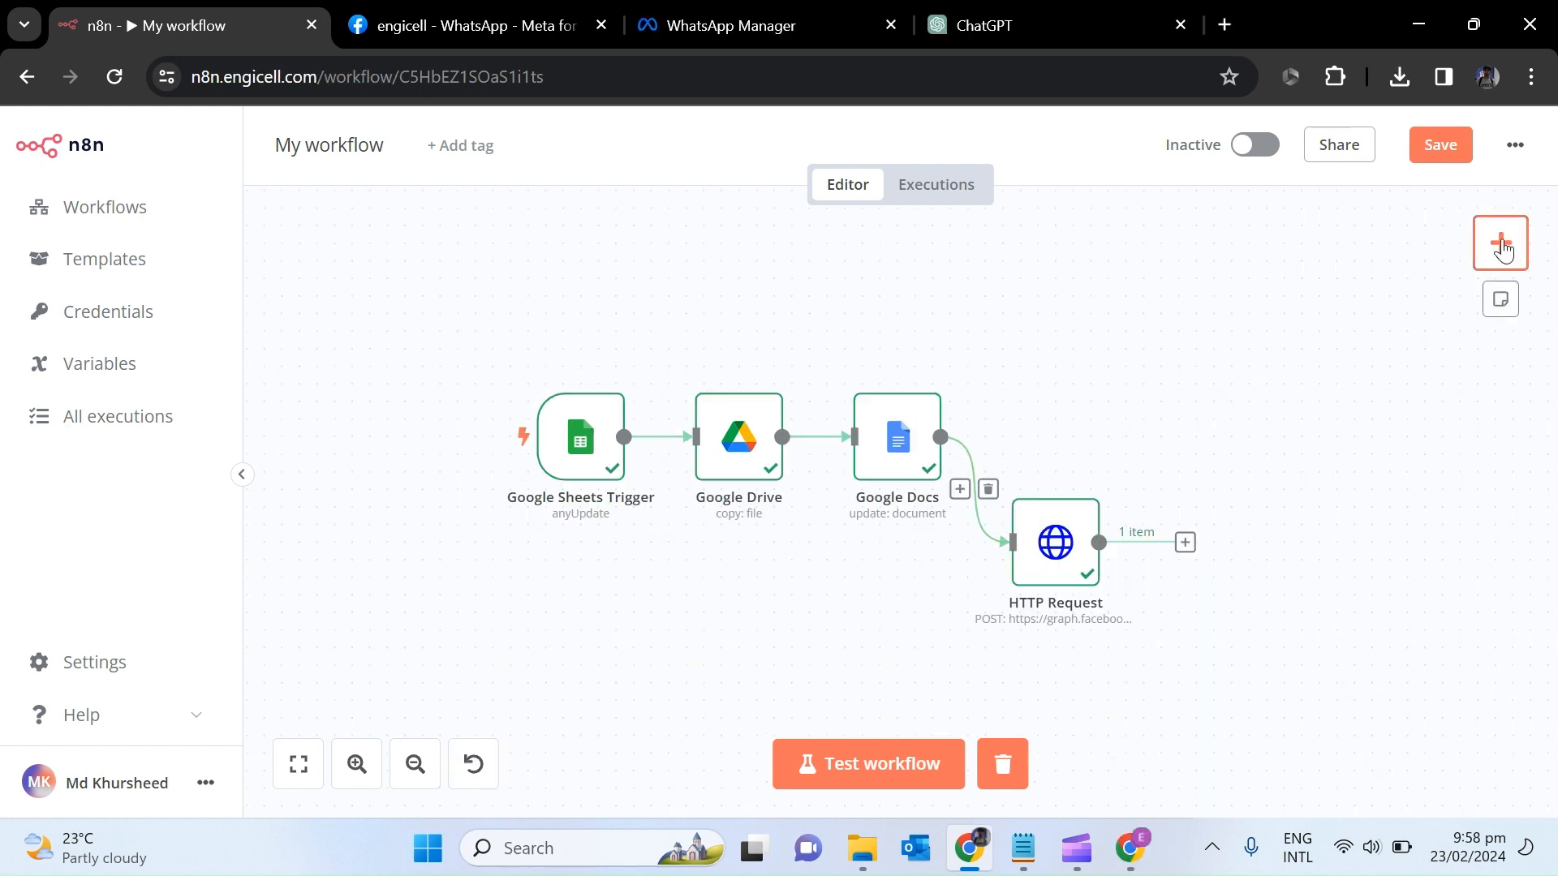
left_click(1501, 245)
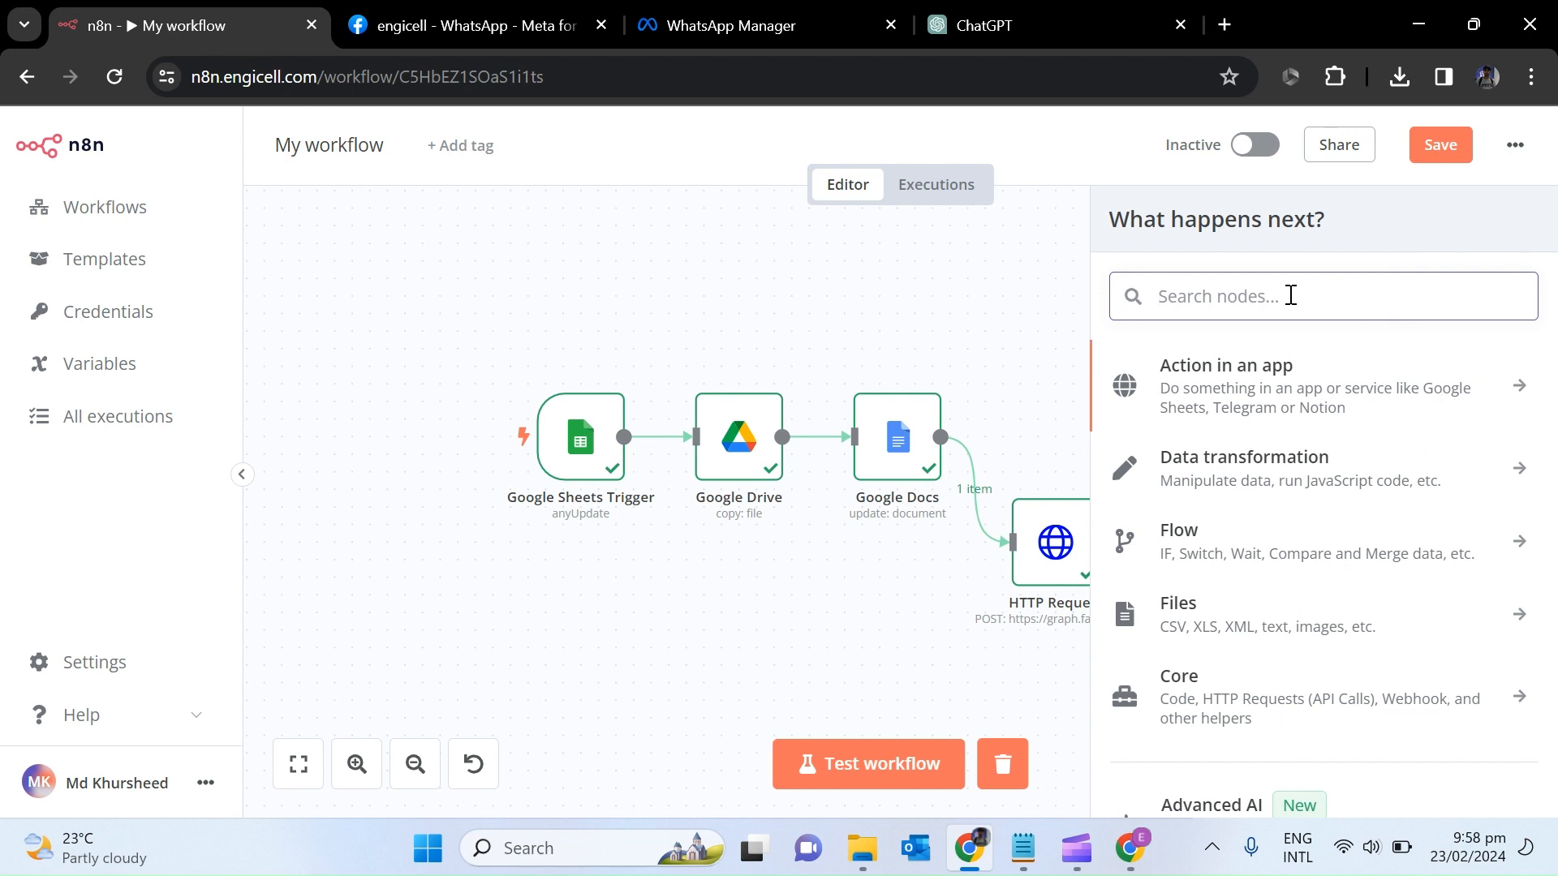
type("htt")
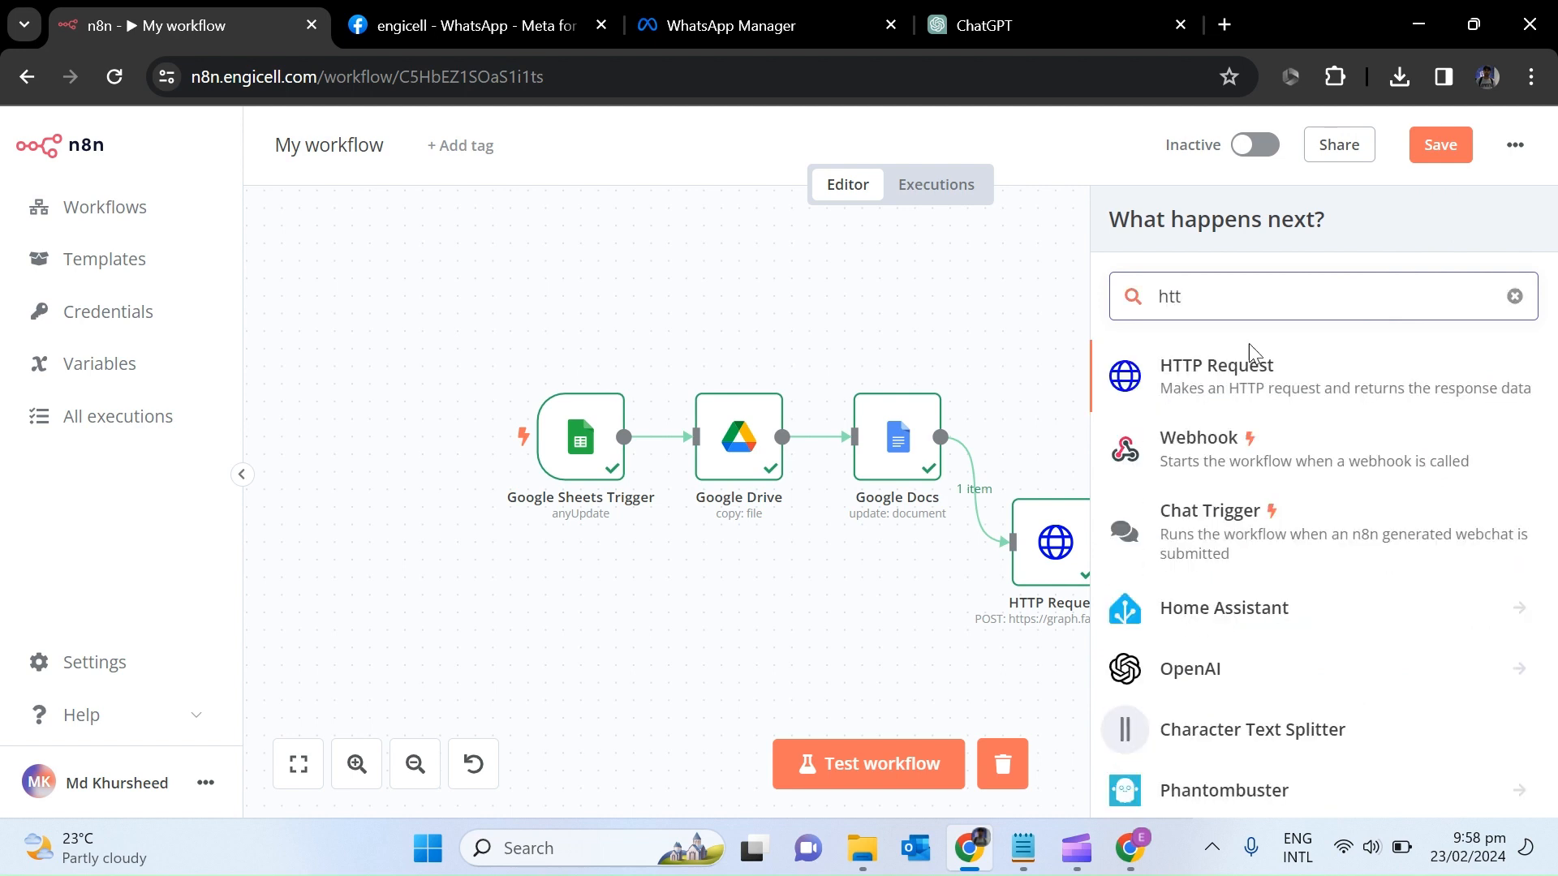
left_click(1226, 378)
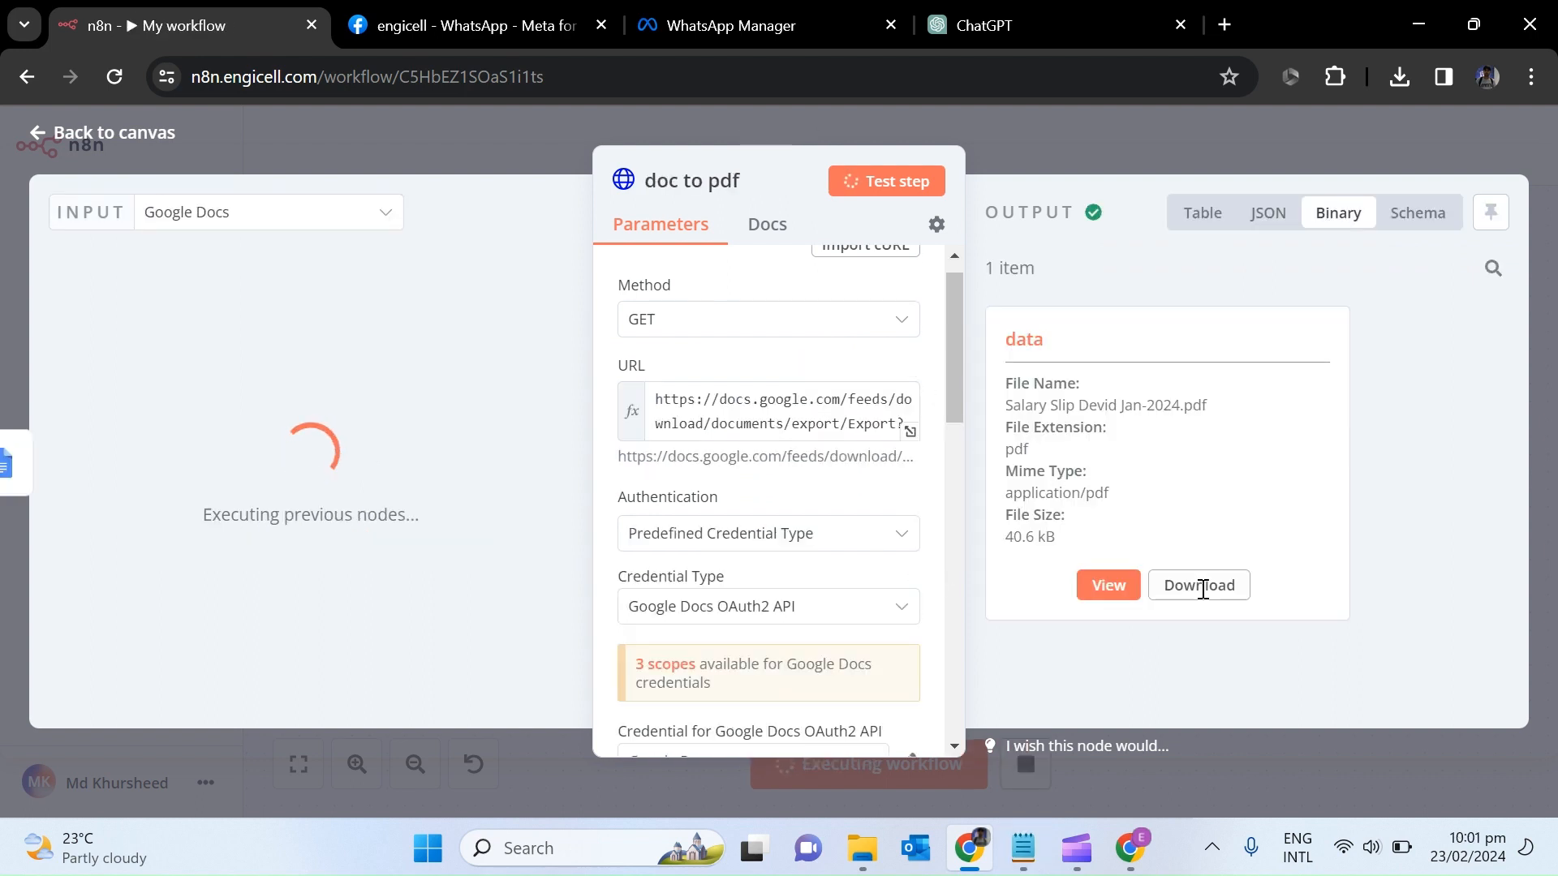
Preview the exported 40.6 kB payslip PDF, then go back to the canvas.
left_click(1109, 586)
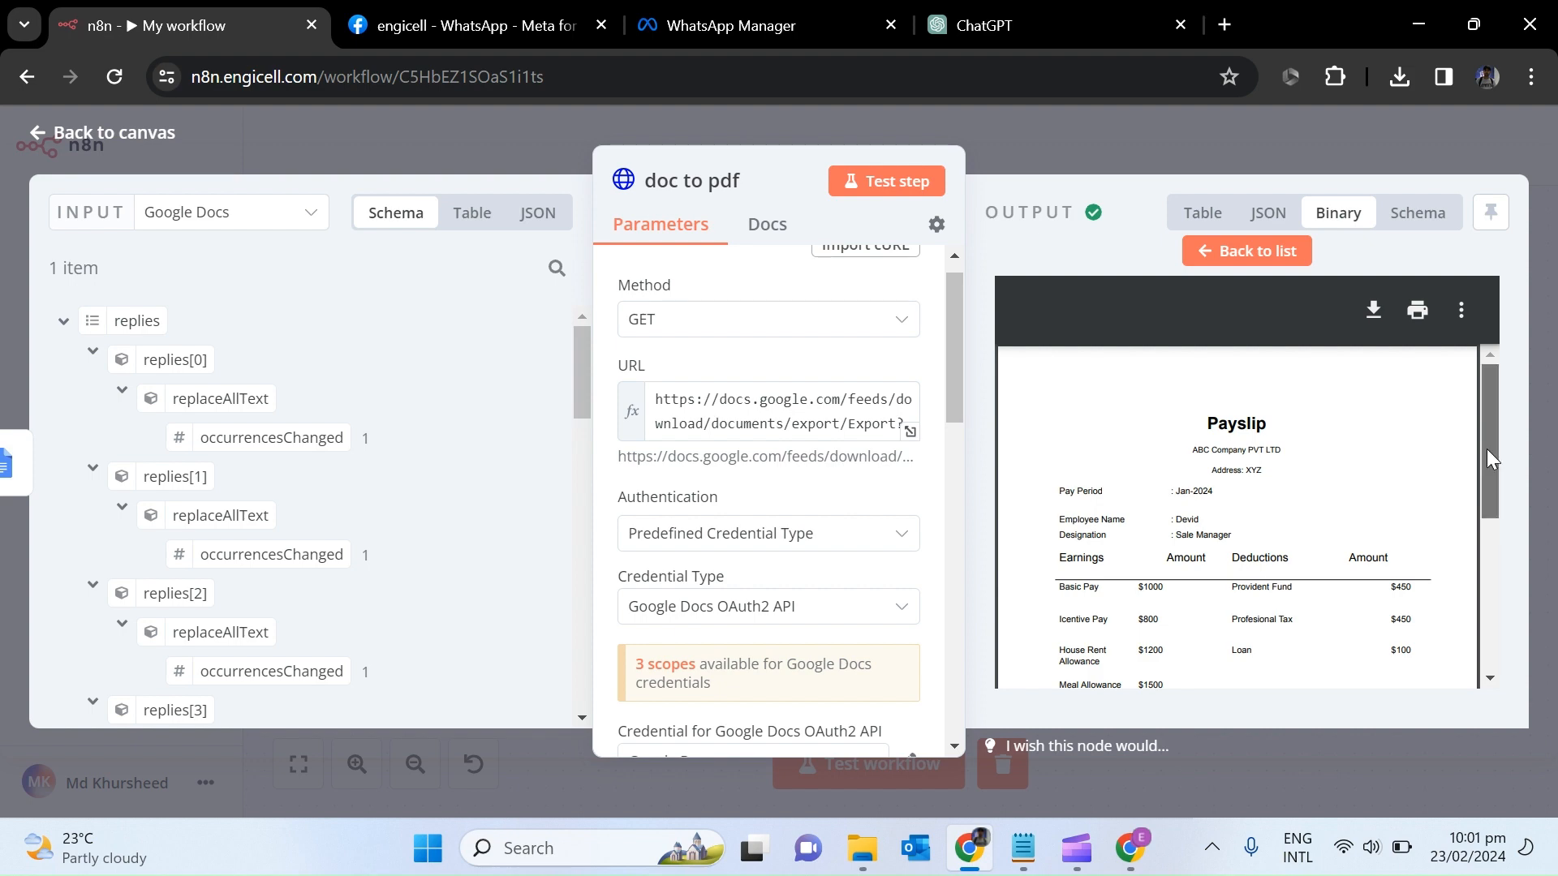
mouse_move(1487, 449)
left_mouse_down()
mouse_move(1484, 543)
mouse_move(1492, 427)
left_mouse_up()
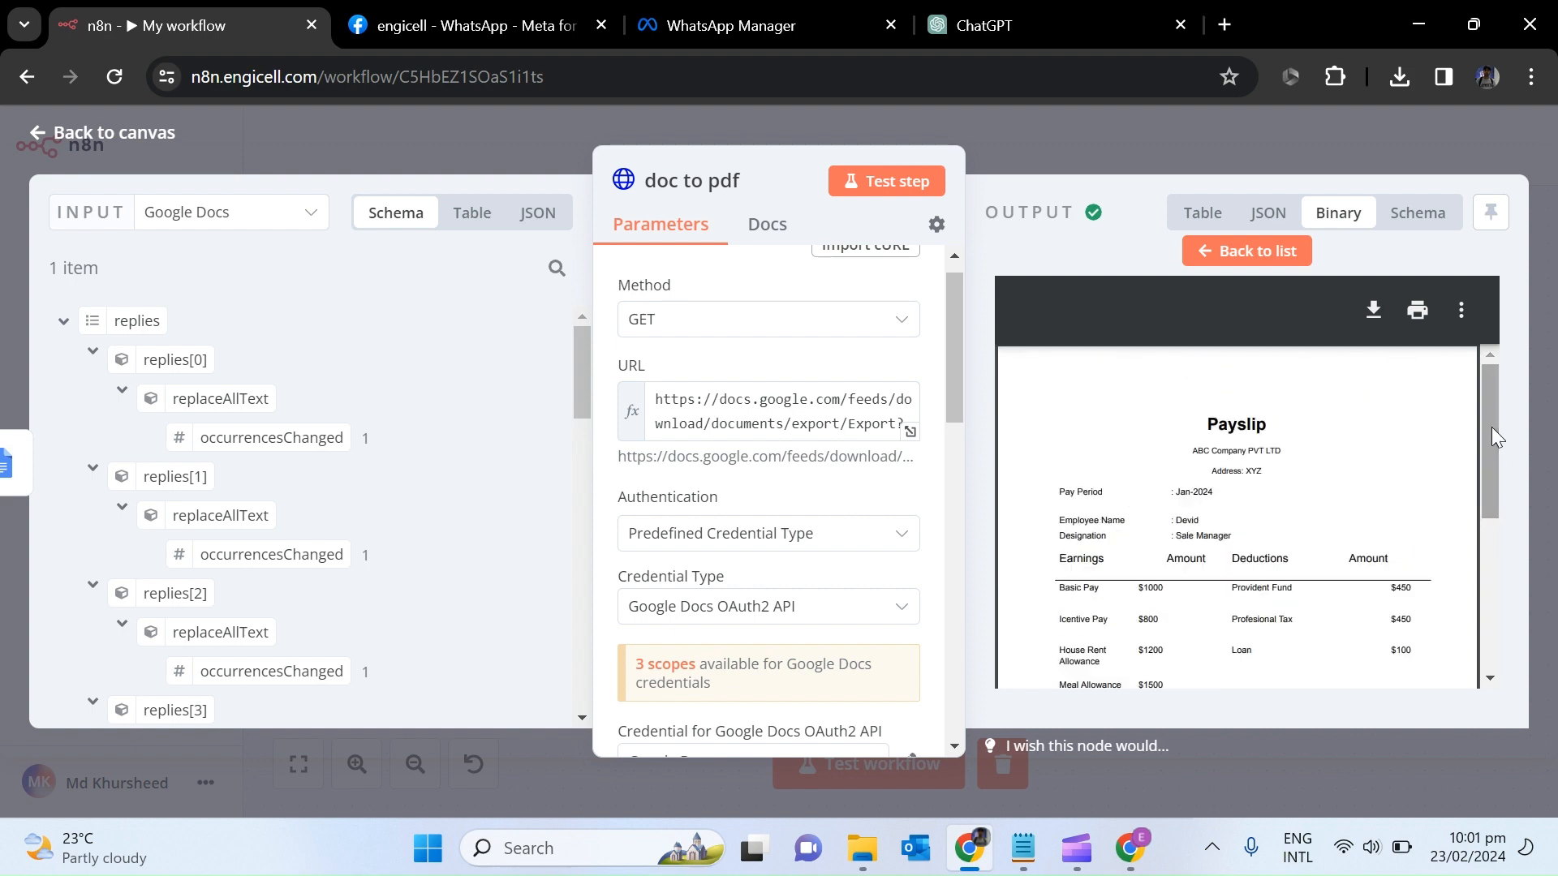
left_click(41, 133)
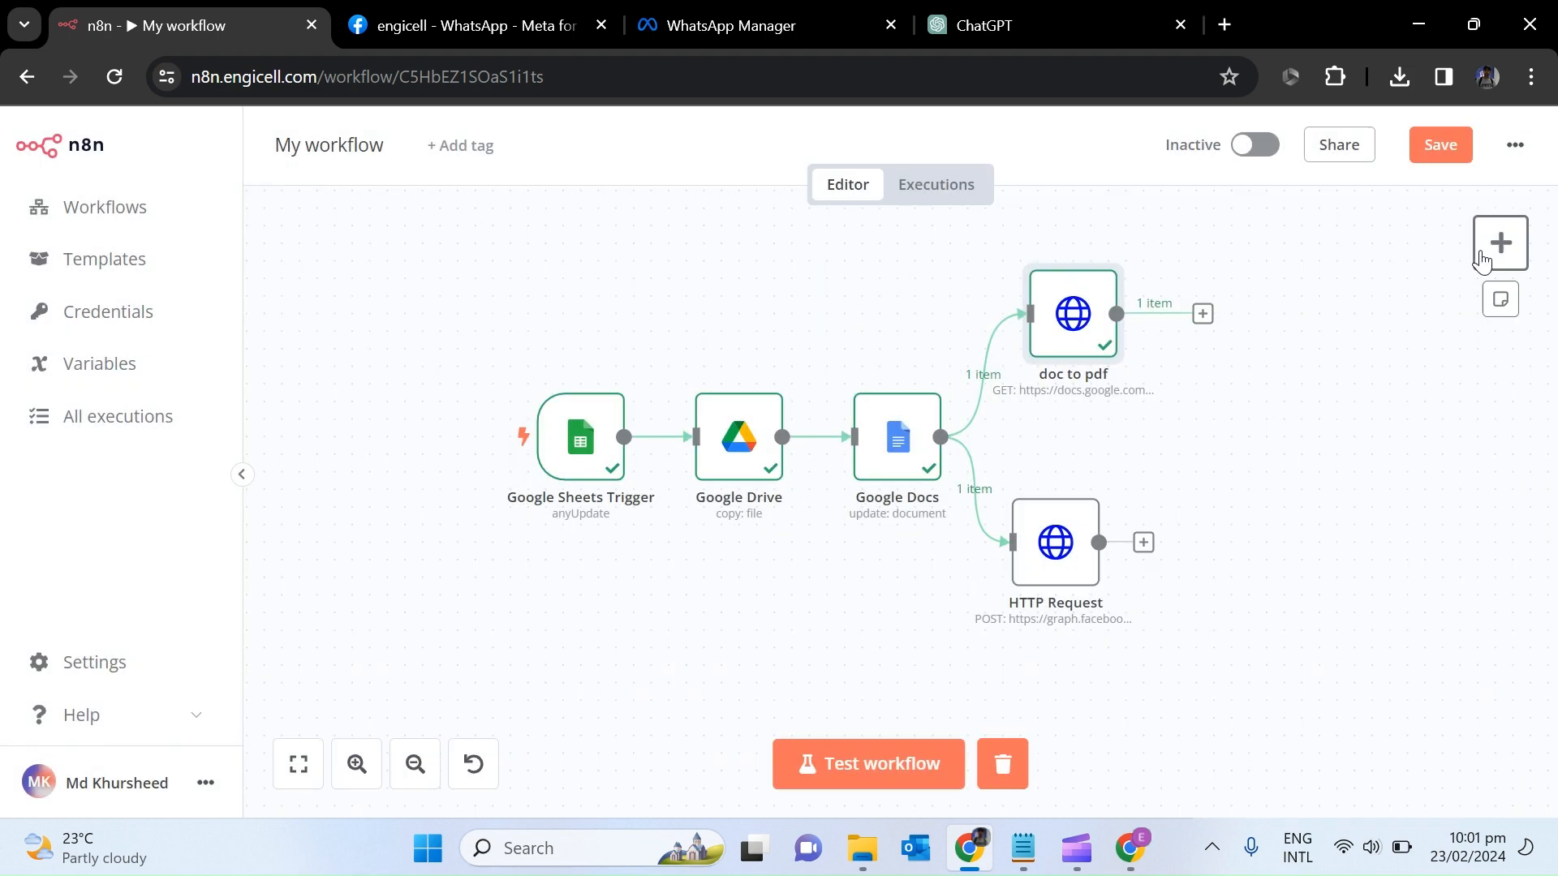
Add a Send Email node after the doc to pdf step.
left_click(1485, 260)
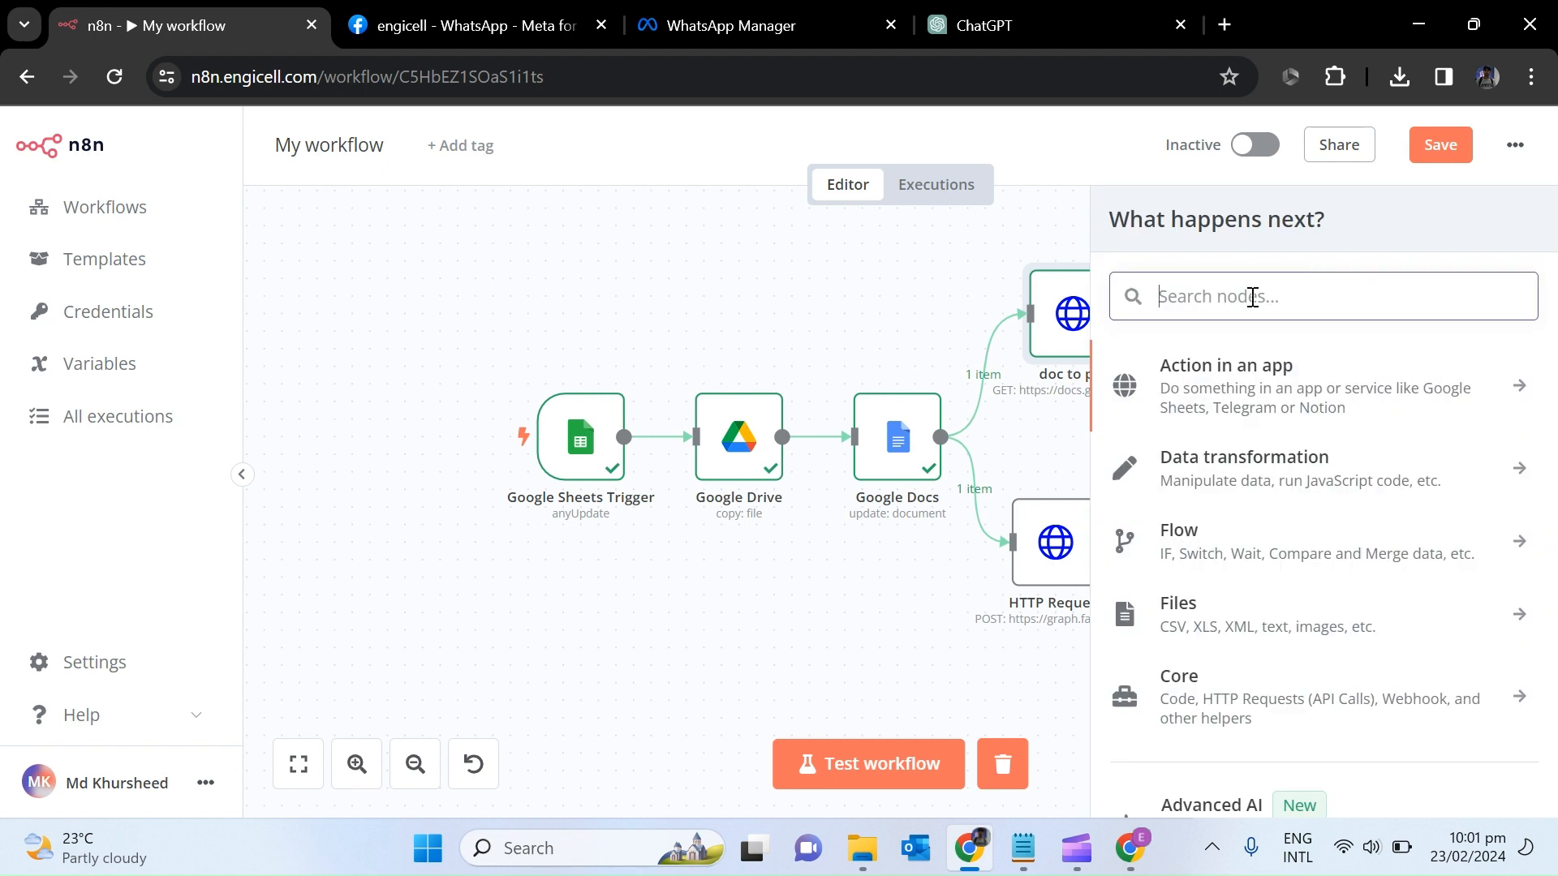
type("sms")
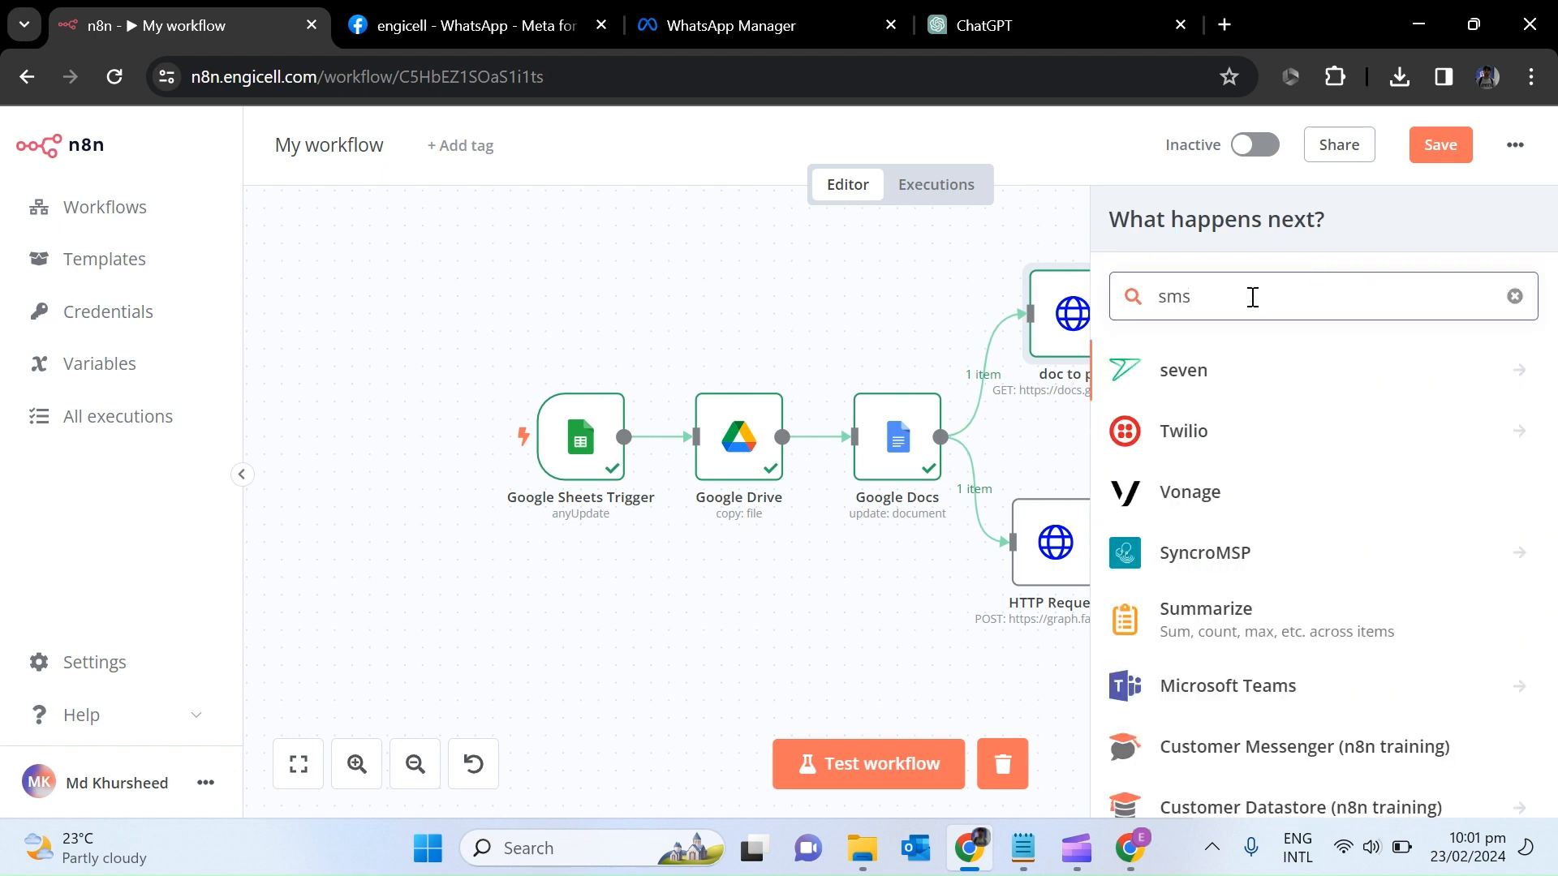
key("BackSpace")
key("BackSpace")
key("BackSpace")
type("gma")
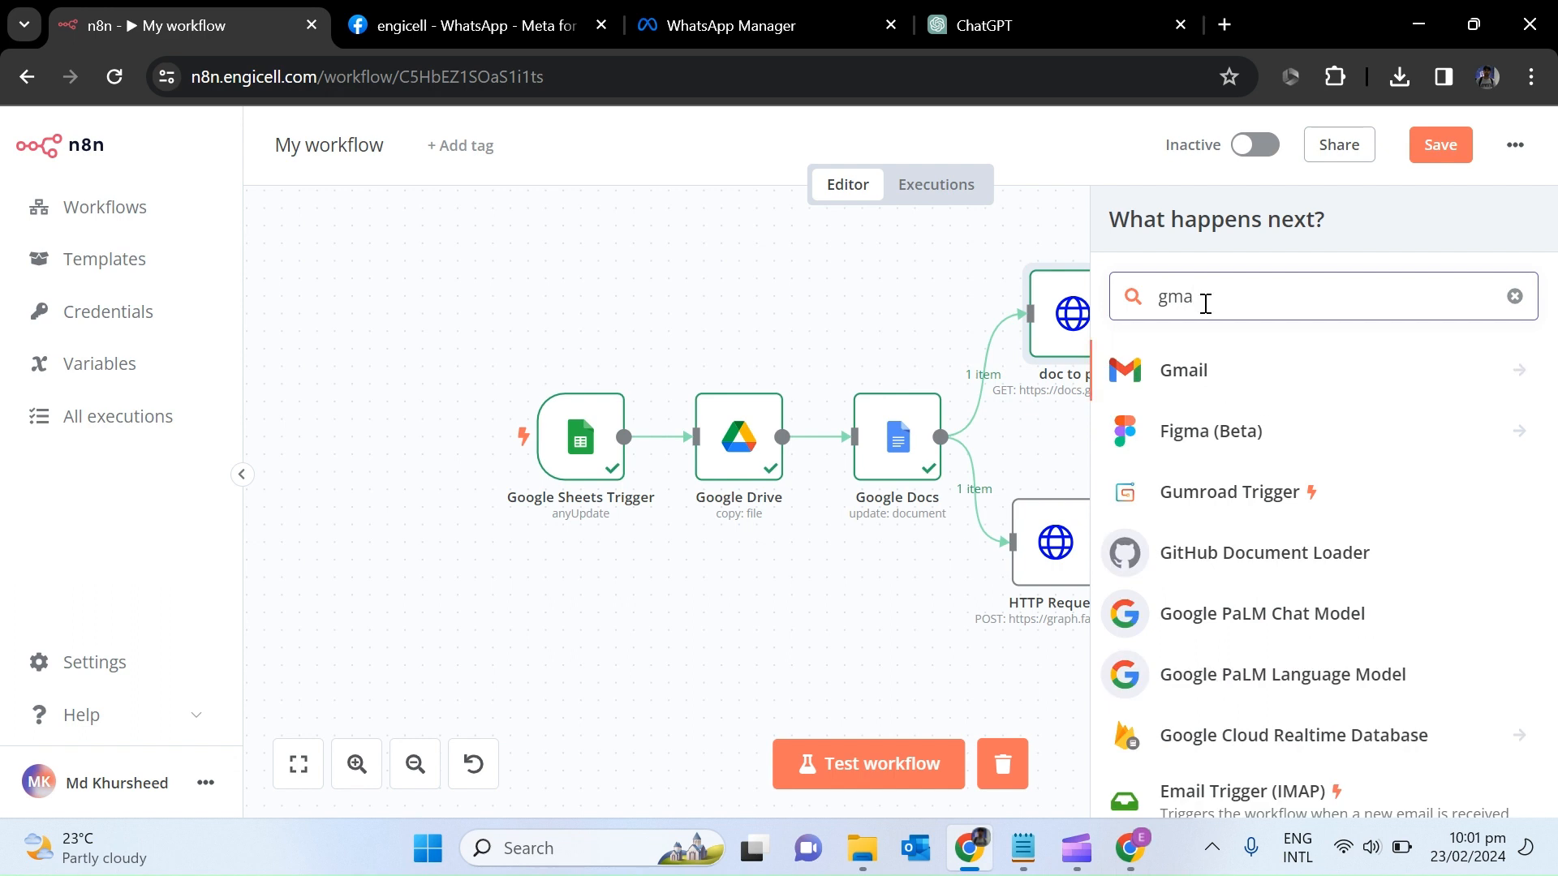
key("BackSpace")
key("BackSpace")
key("BackSpace")
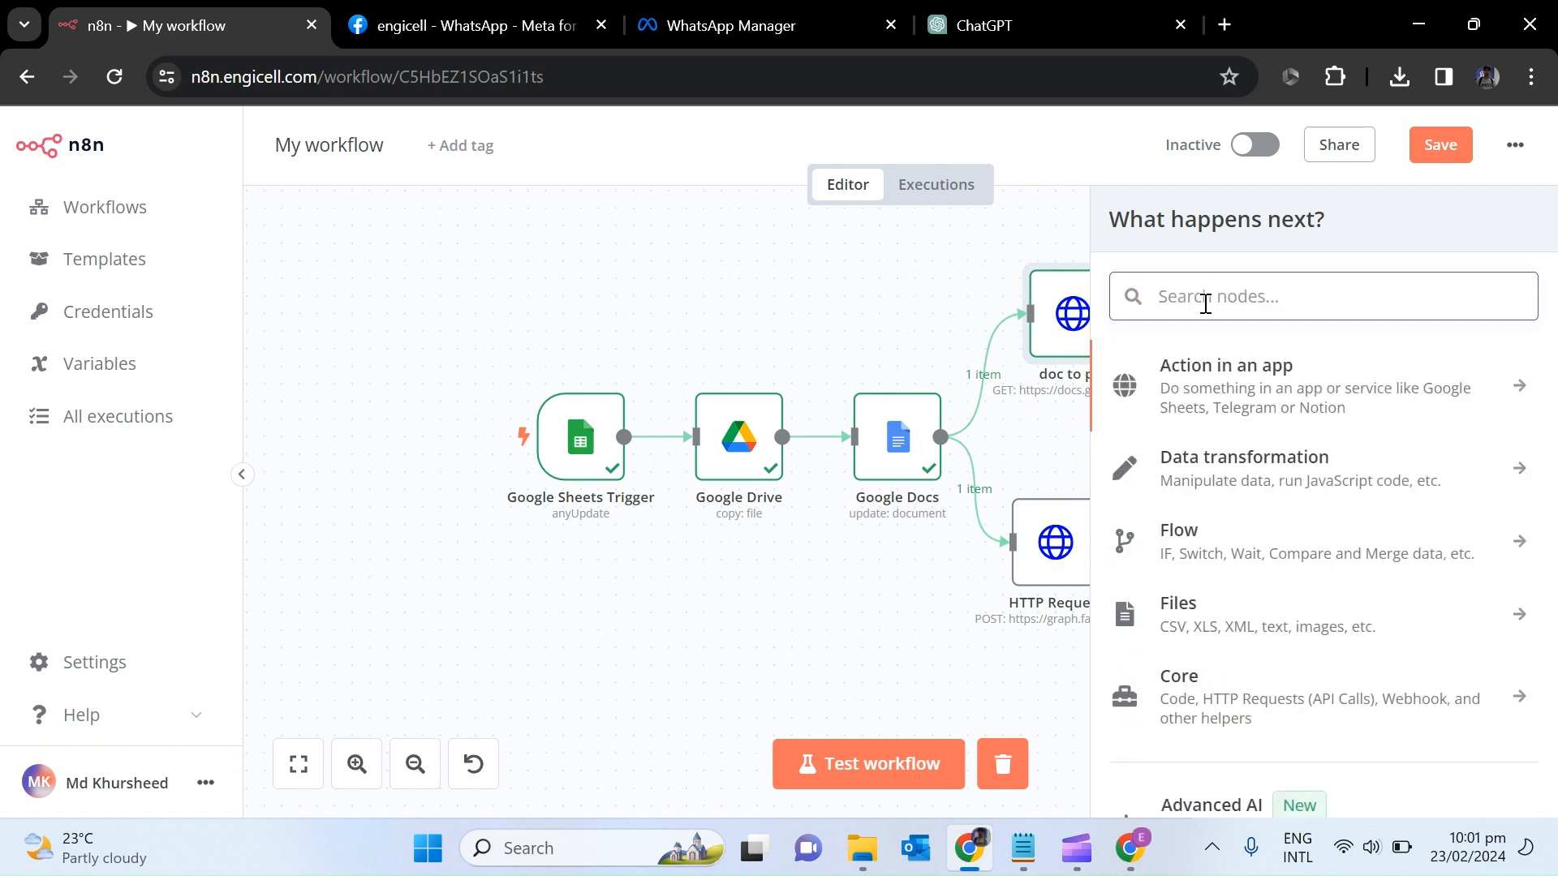
type("smt")
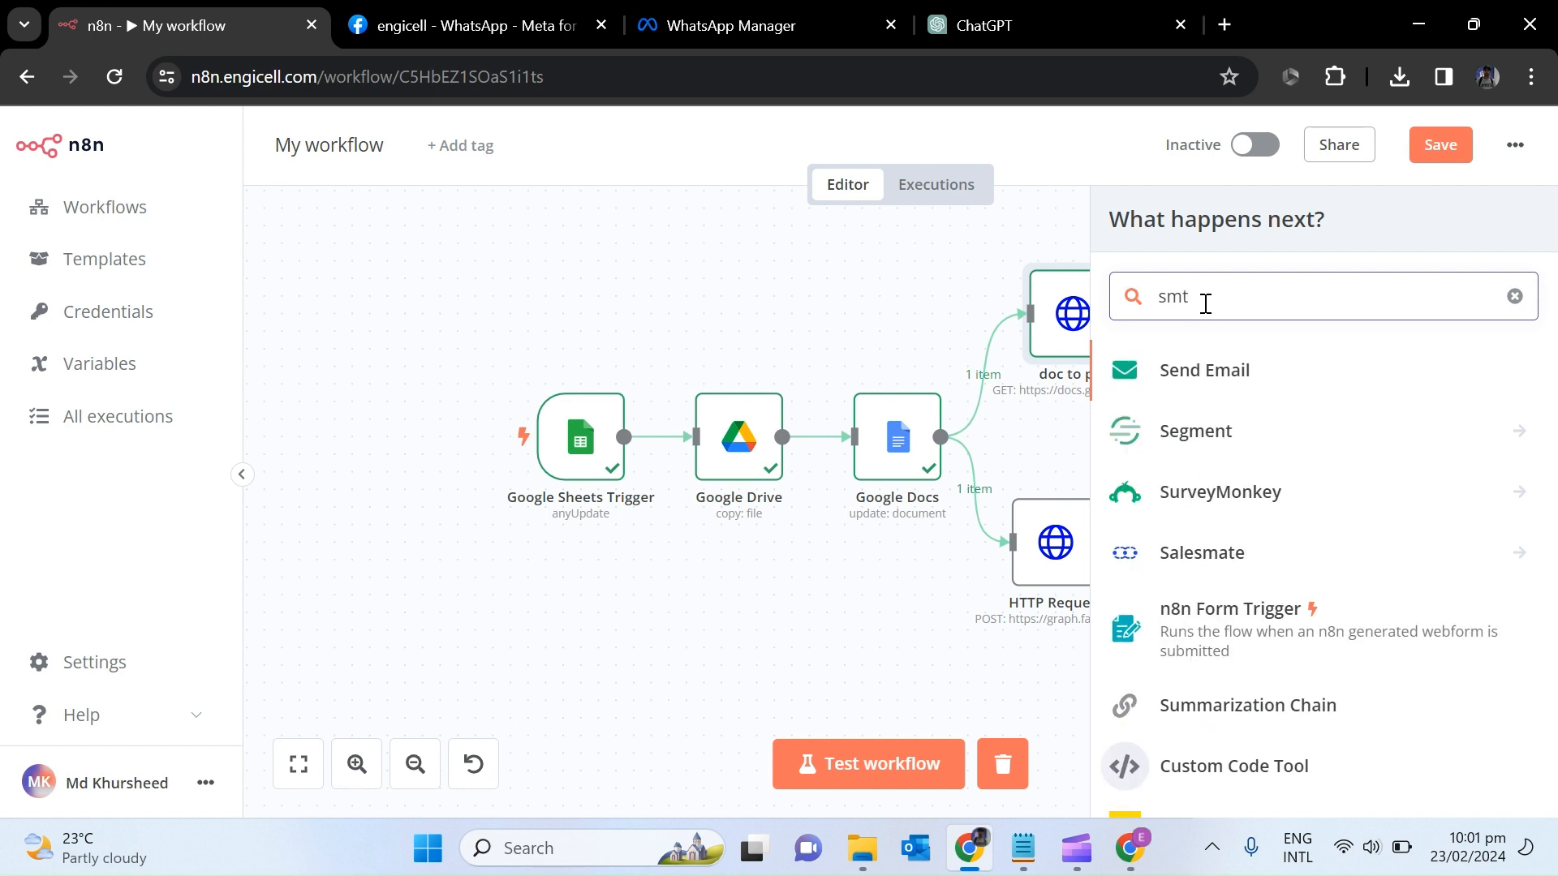
key("BackSpace")
key("BackSpace")
key("BackSpace")
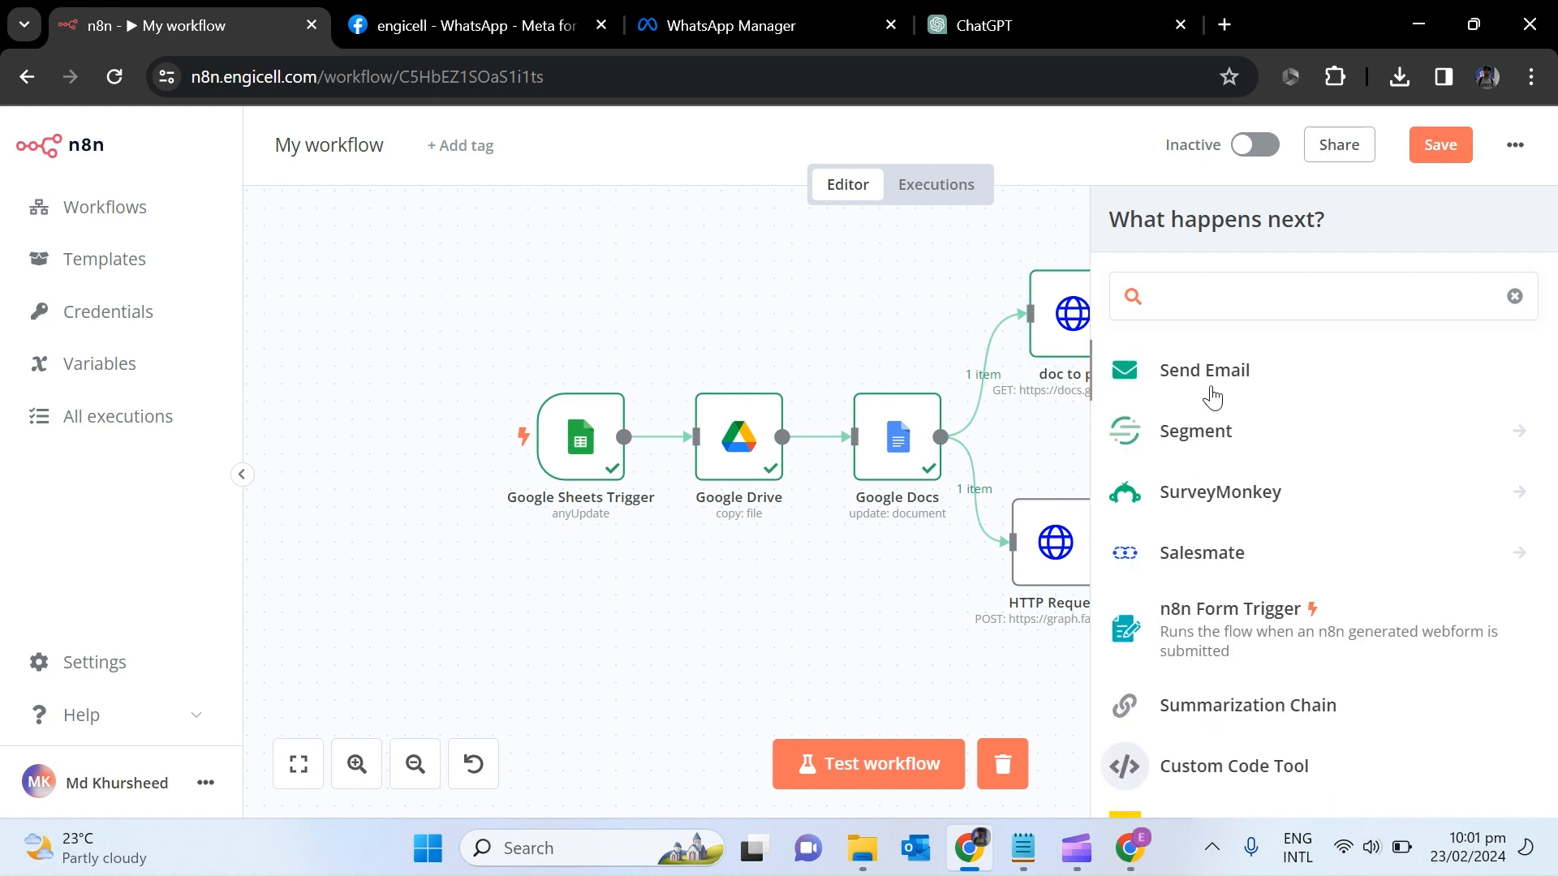
left_click(1212, 389)
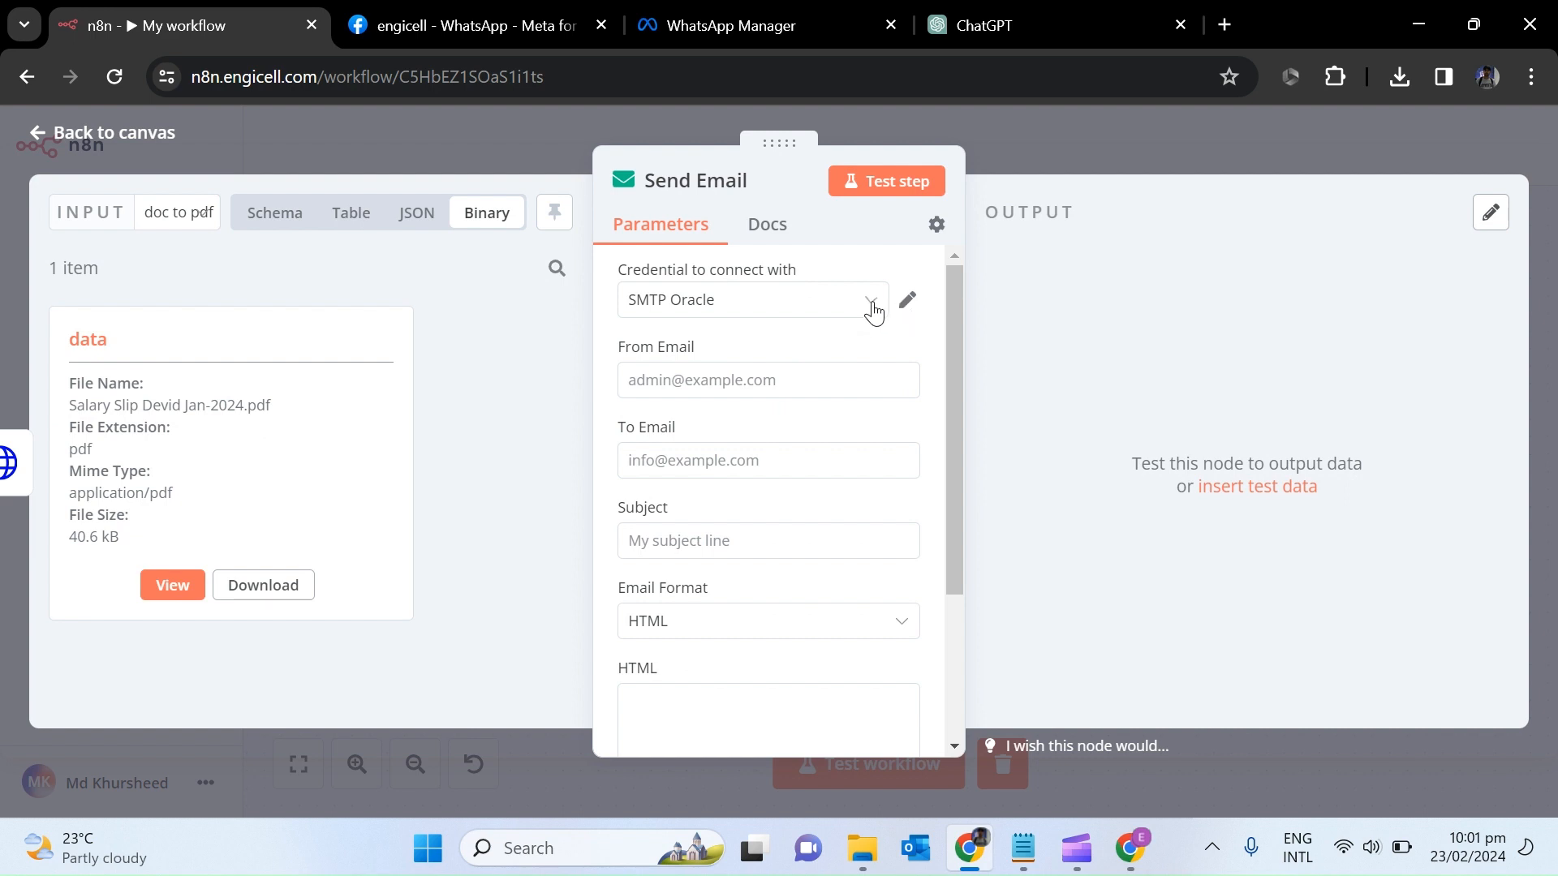
Start a new SMTP credential, then close the form without saving it.
left_click(877, 300)
left_click(745, 418)
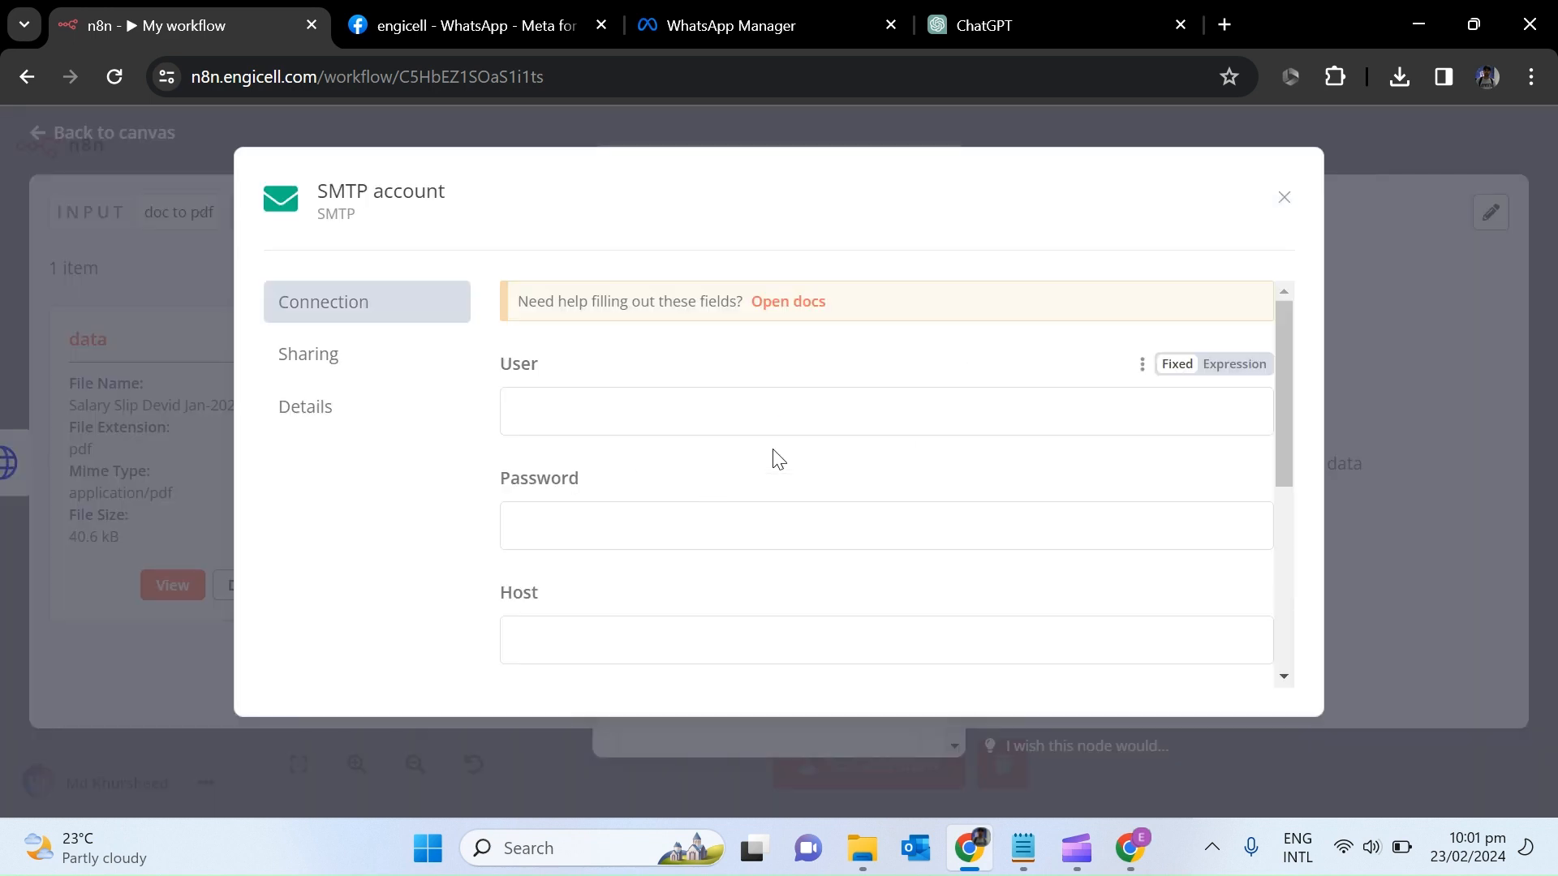
left_click_drag(1282, 382, 1281, 333)
left_click(1286, 195)
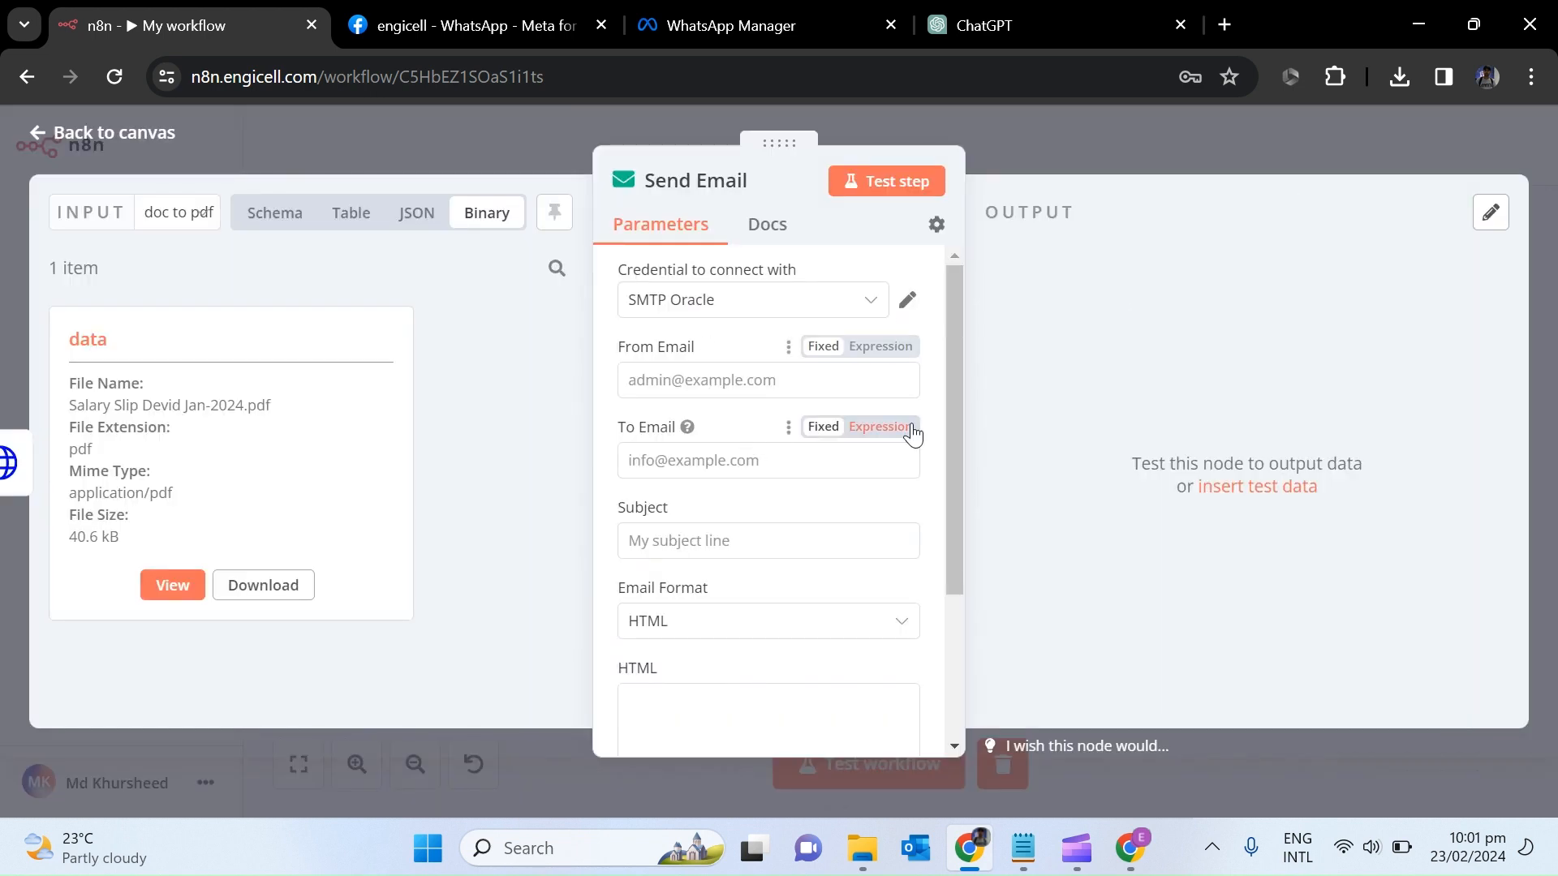
left_click_drag(952, 372, 950, 410)
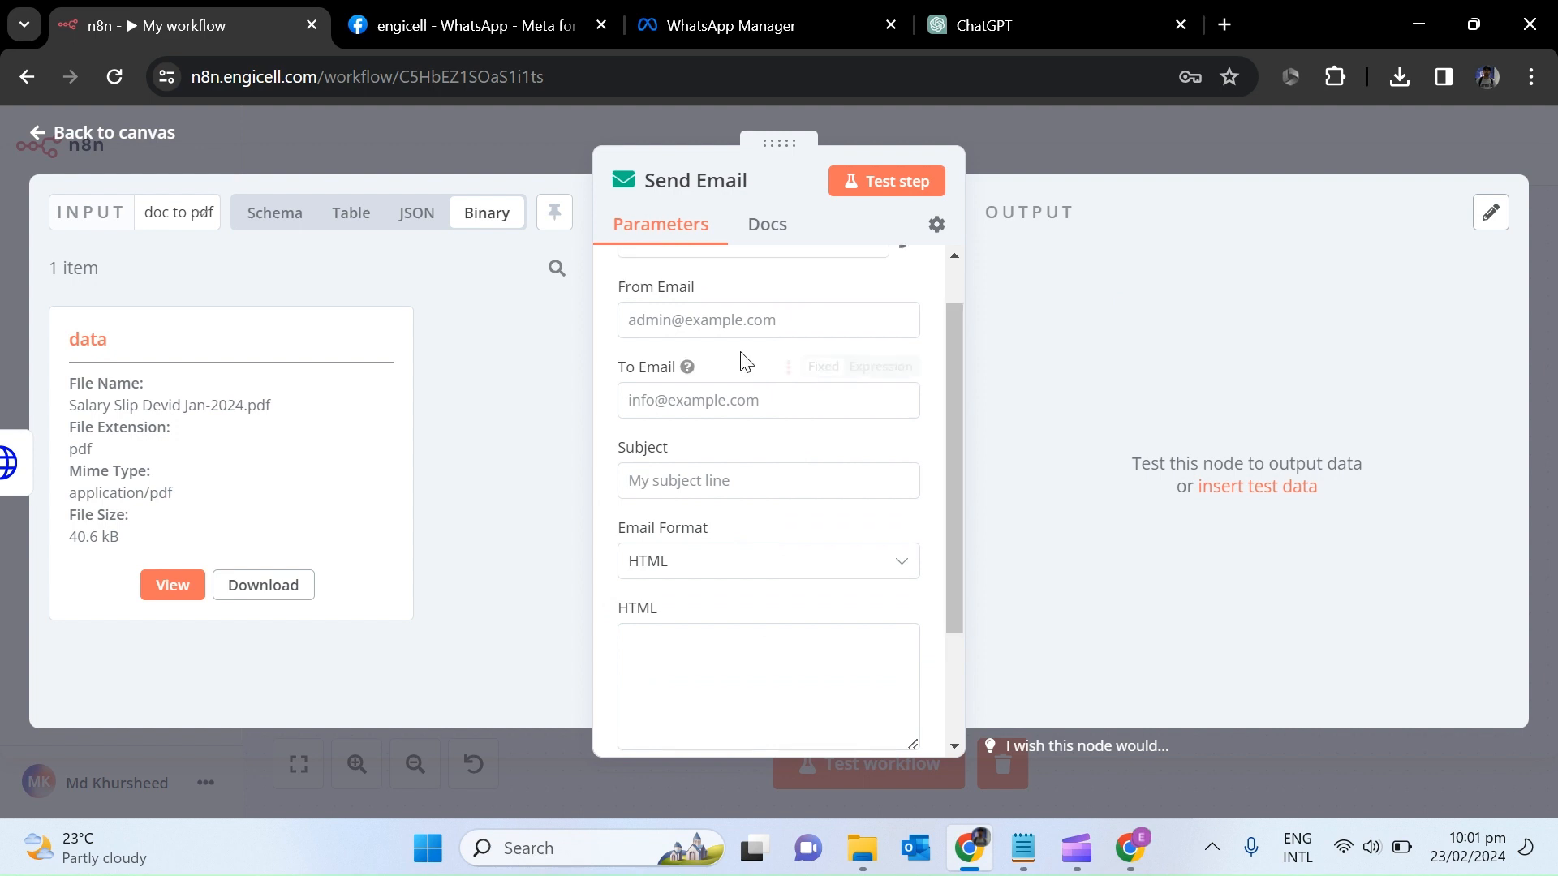
Fill in the sender and recipient e-mail addresses.
left_click(702, 329)
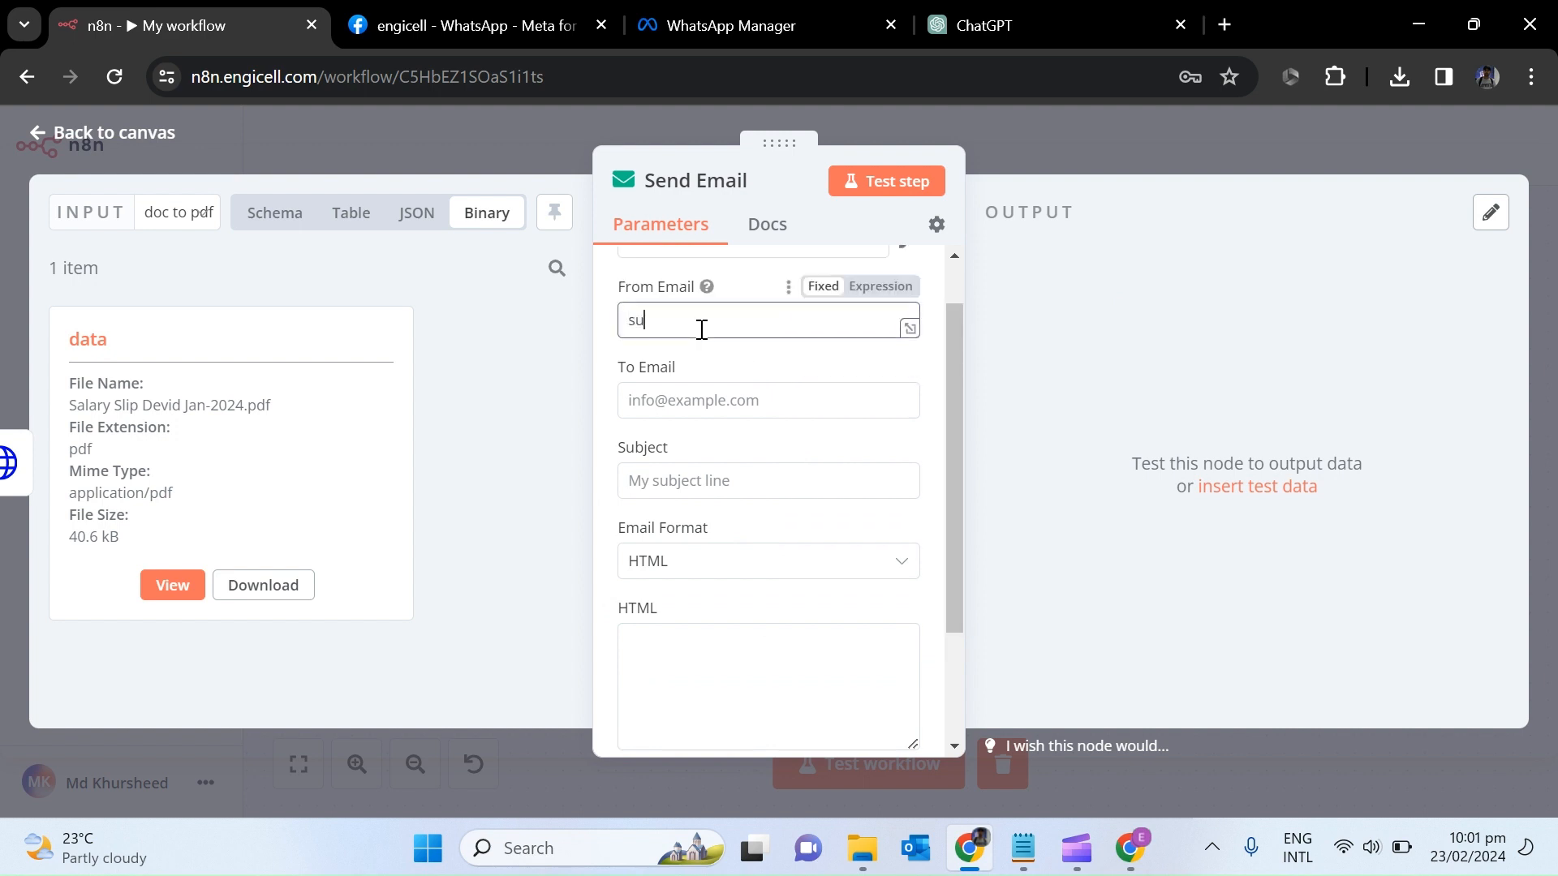
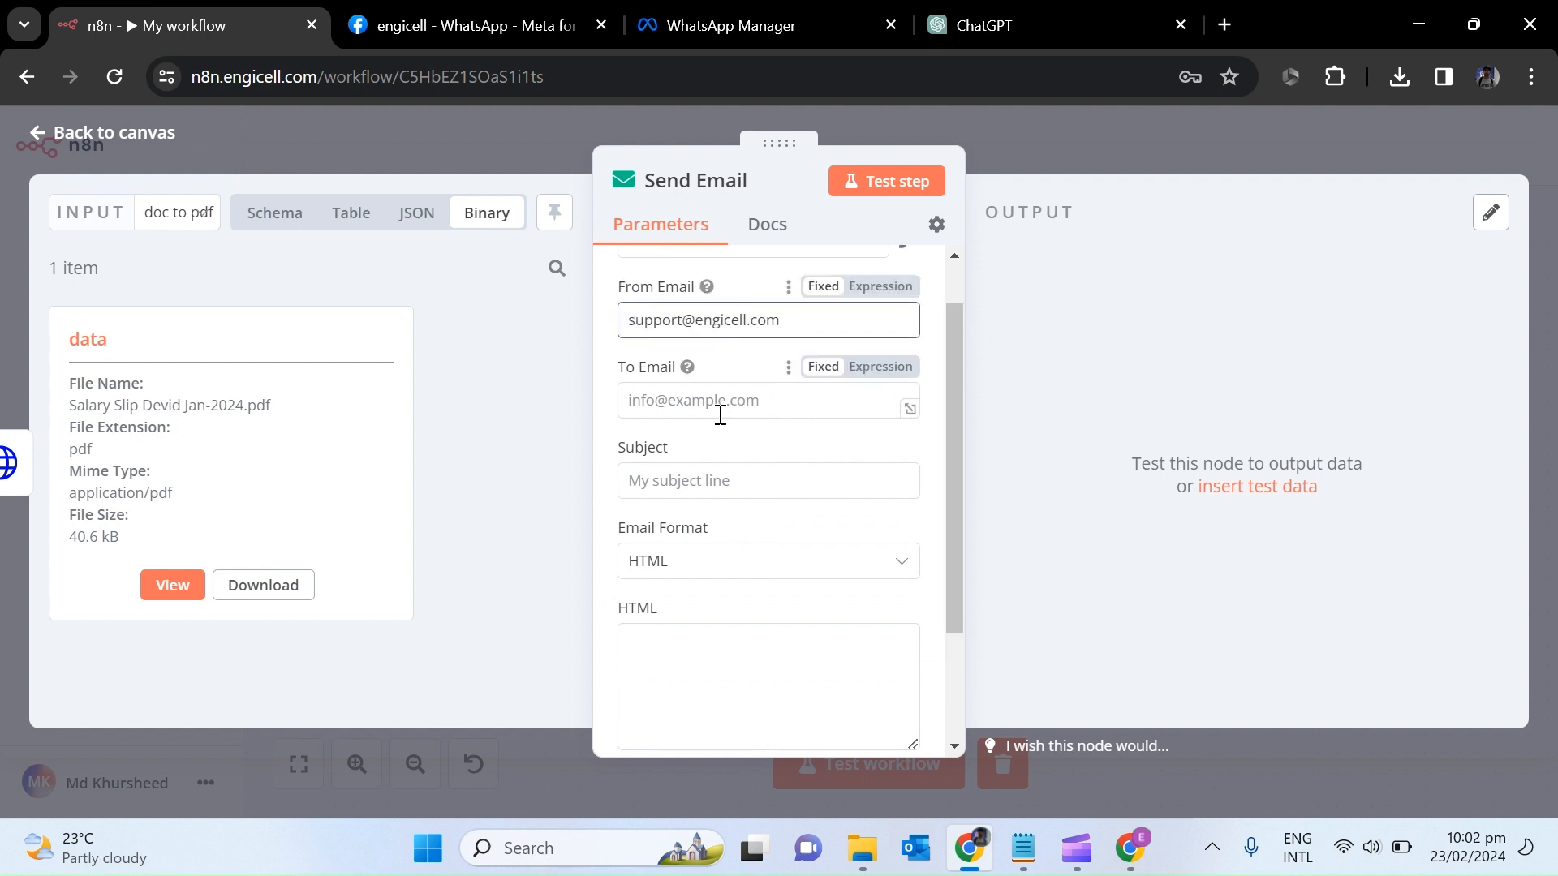
left_click(720, 409)
left_click(196, 214)
left_click(257, 411)
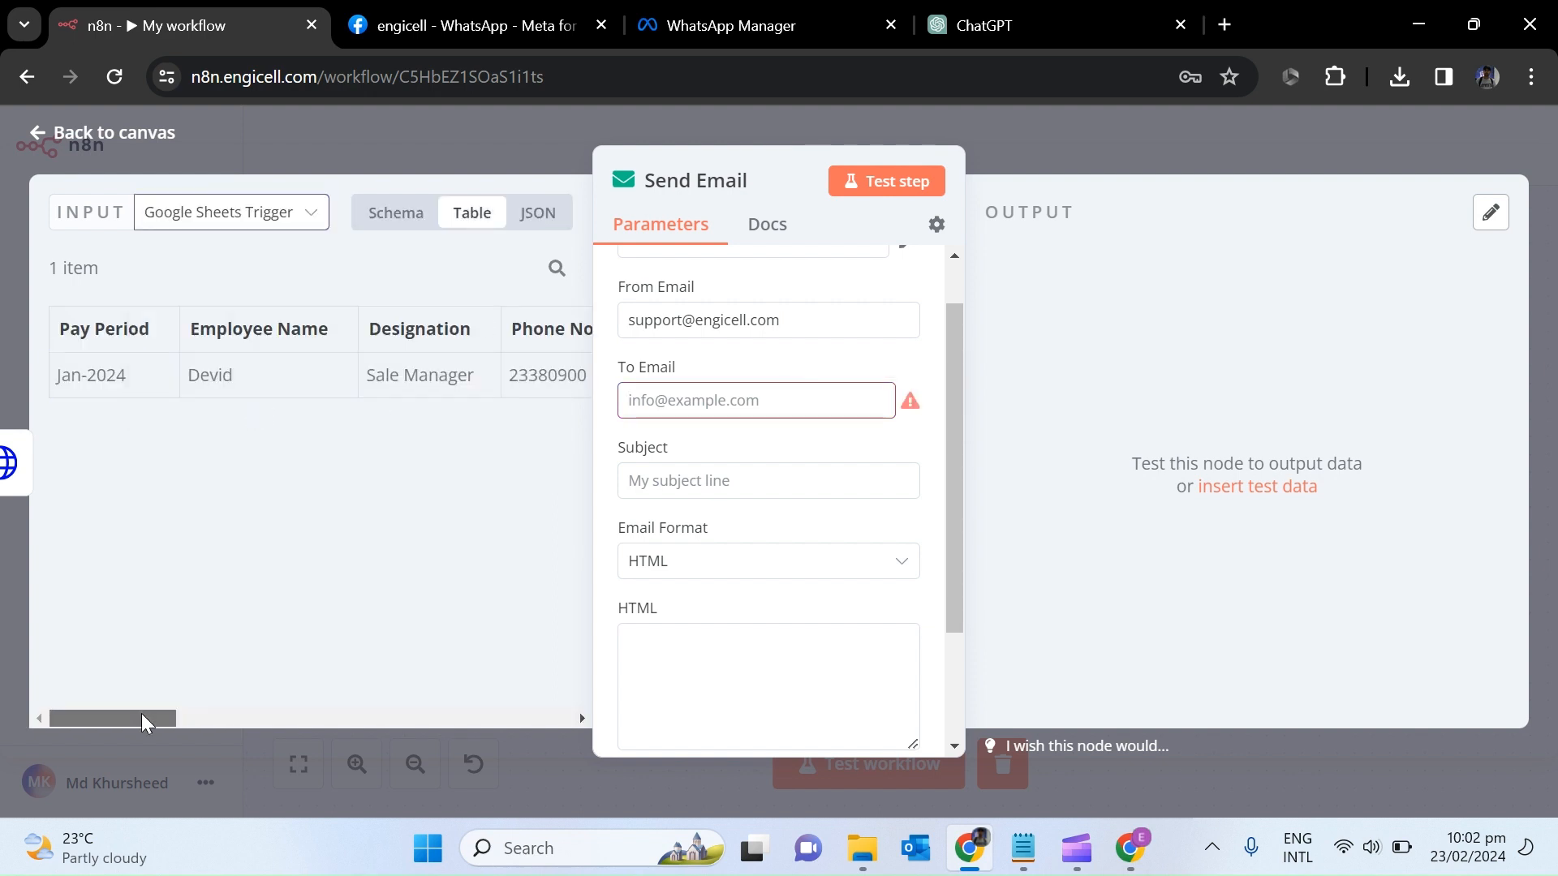
left_click_drag(146, 720, 267, 720)
left_click_drag(129, 331, 686, 404)
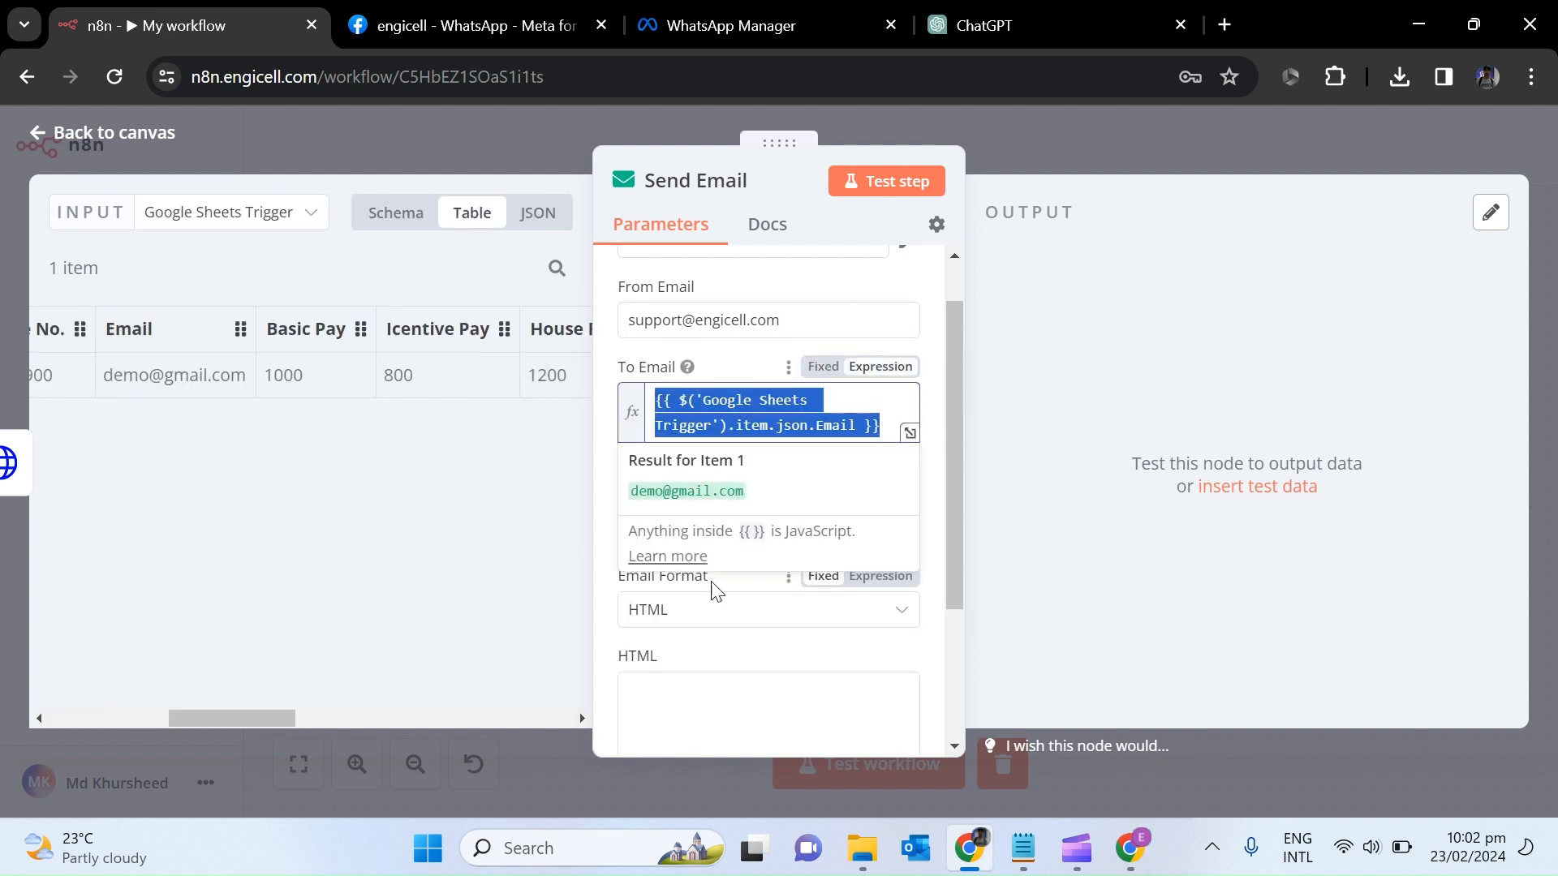
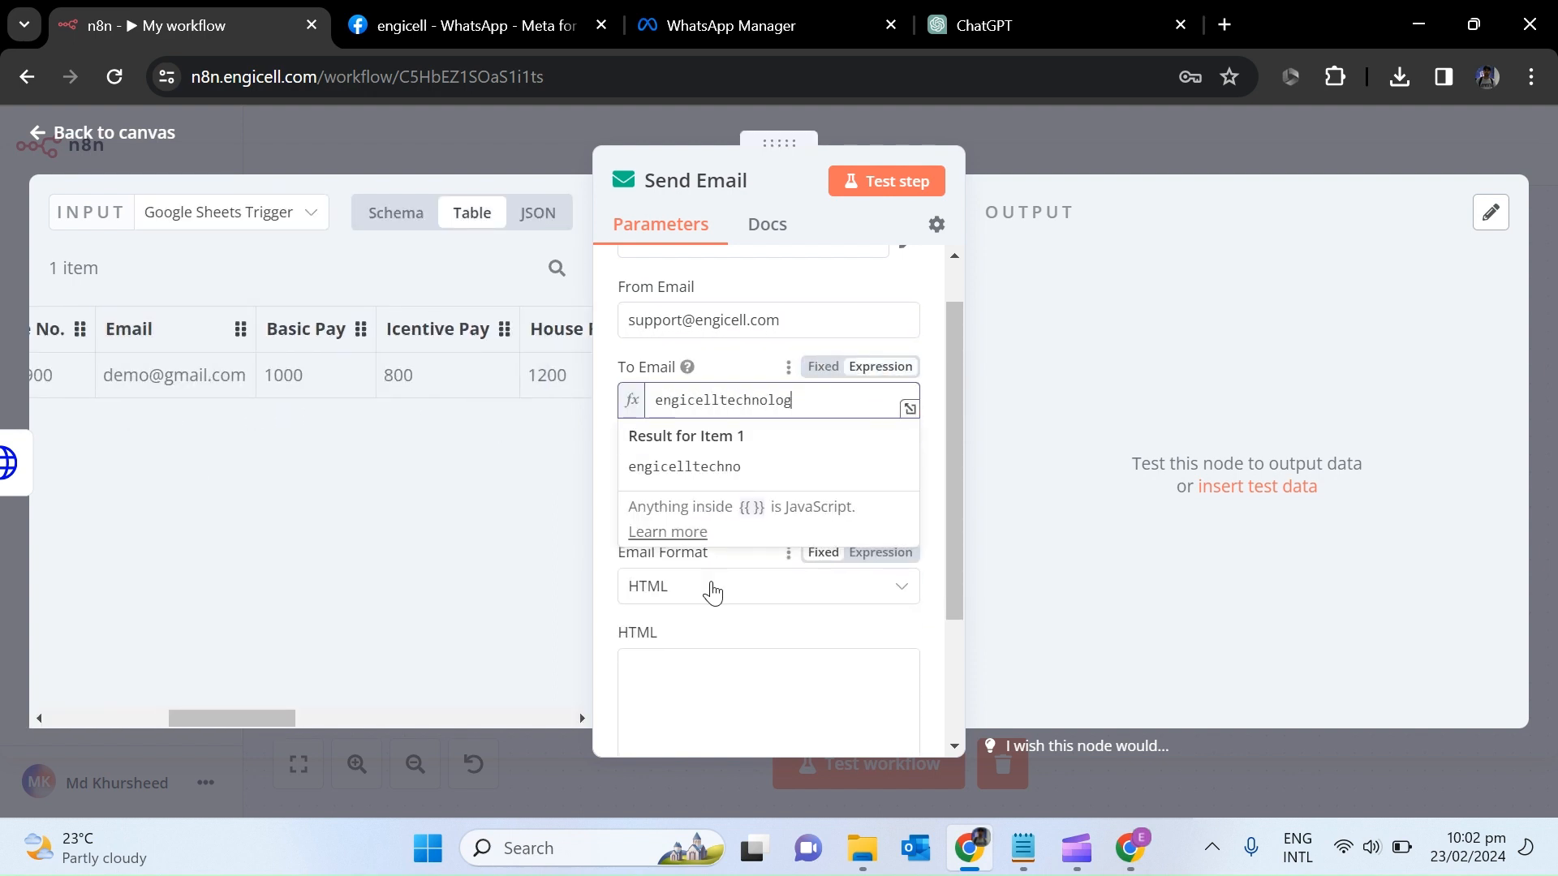
left_click(934, 481)
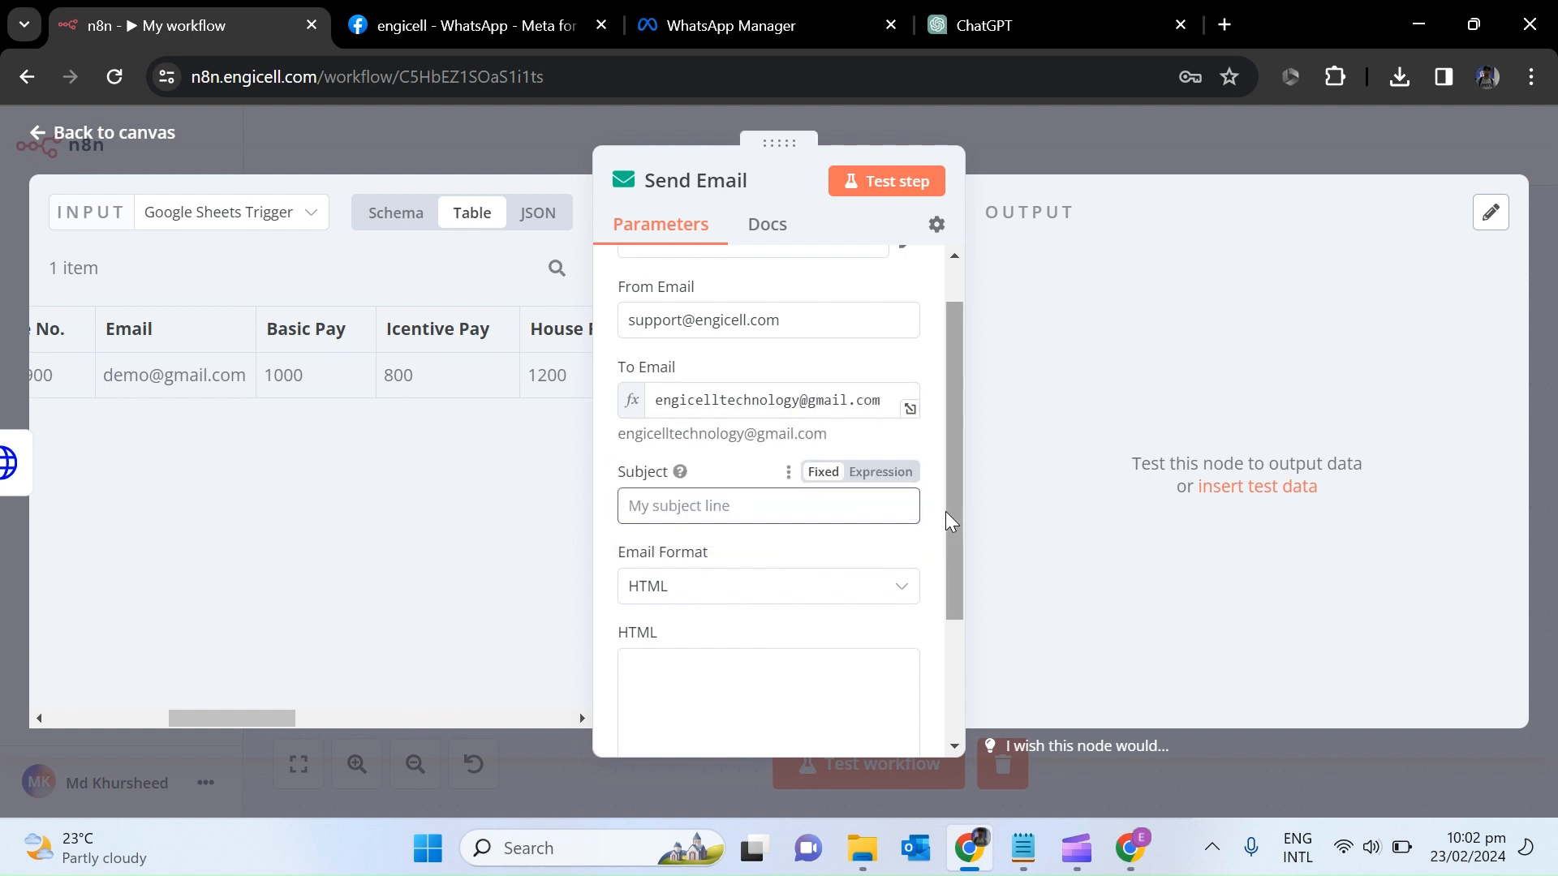
Set the subject to 'Salary Slip' followed by the Pay Period field.
scroll(964, 641, "down", 2)
scroll(917, 414, "up", 2)
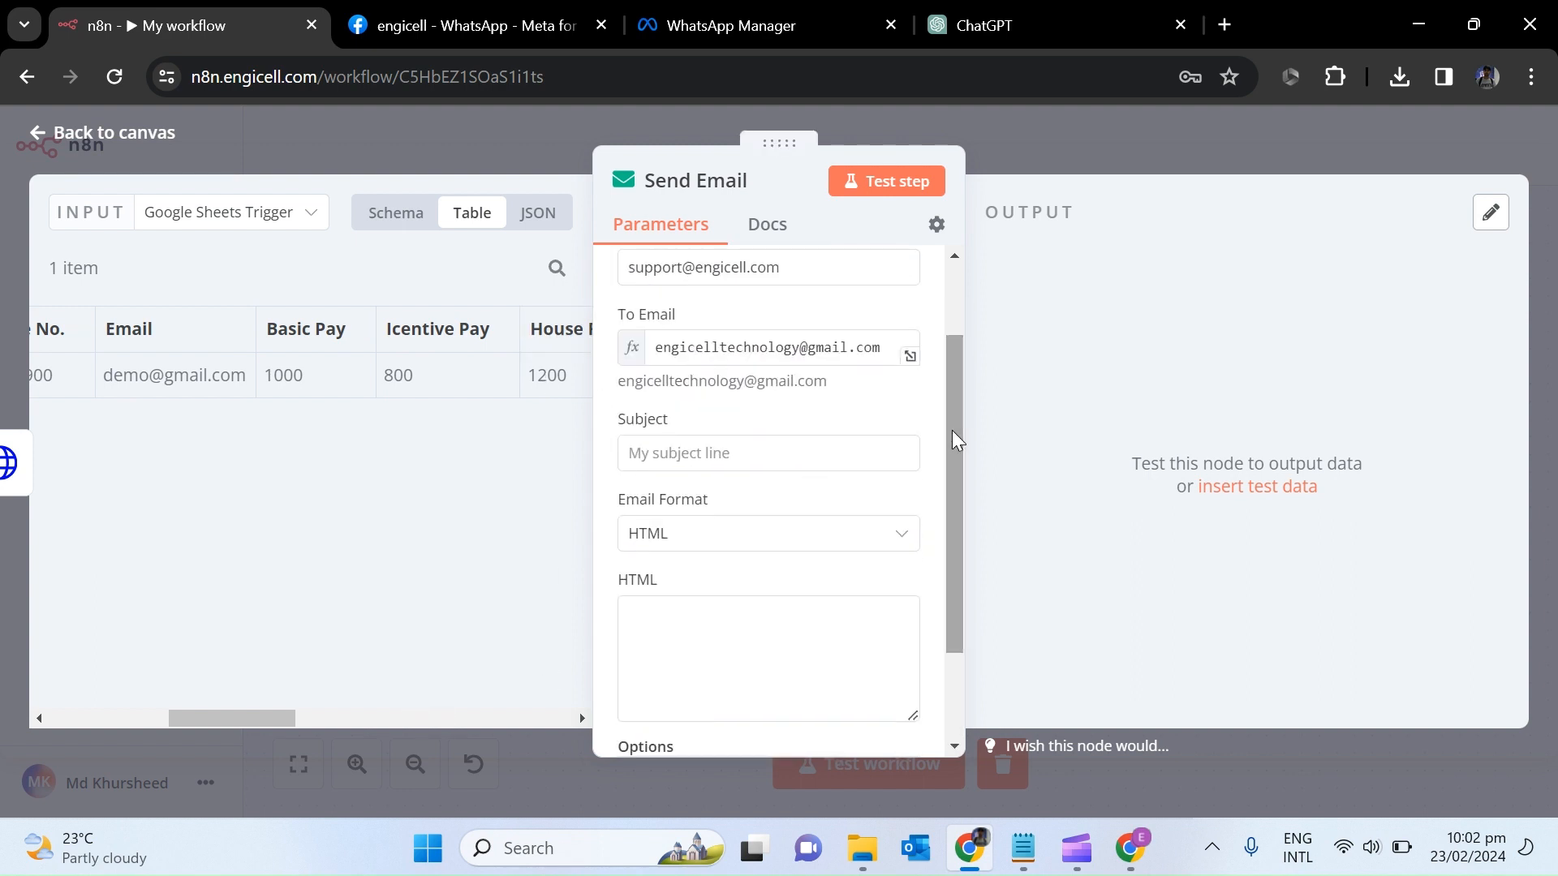
left_click(671, 453)
type("Salary Slip")
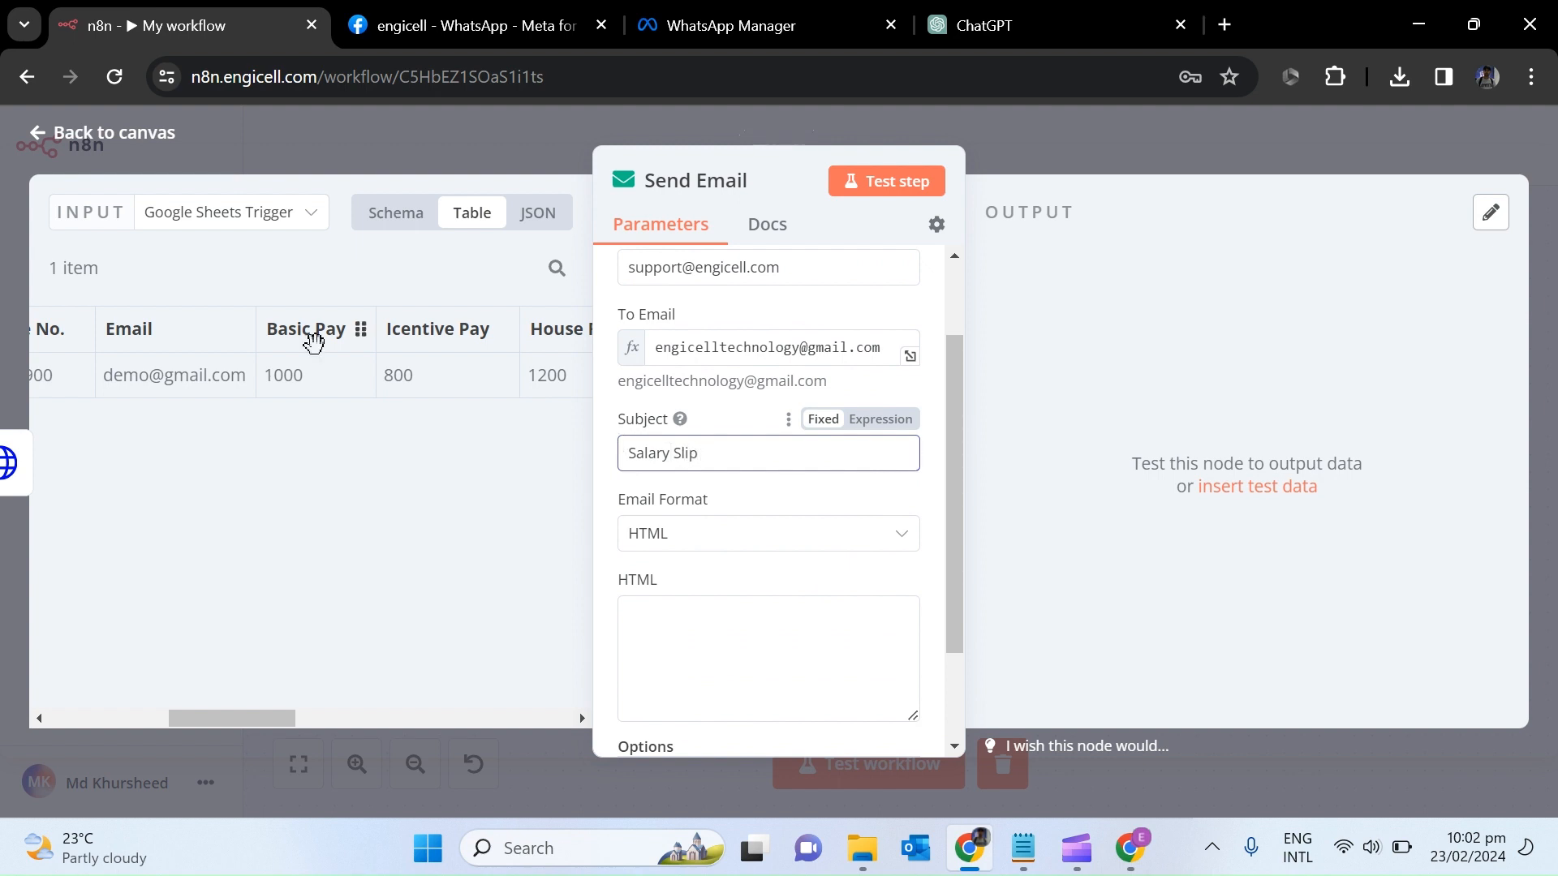
left_click_drag(254, 714, 106, 712)
left_click_drag(104, 329, 779, 453)
Begin the HTML body with 'Dear' and the Employee Name field in the expanded editor.
scroll(803, 528, "down", 2)
left_click(742, 525)
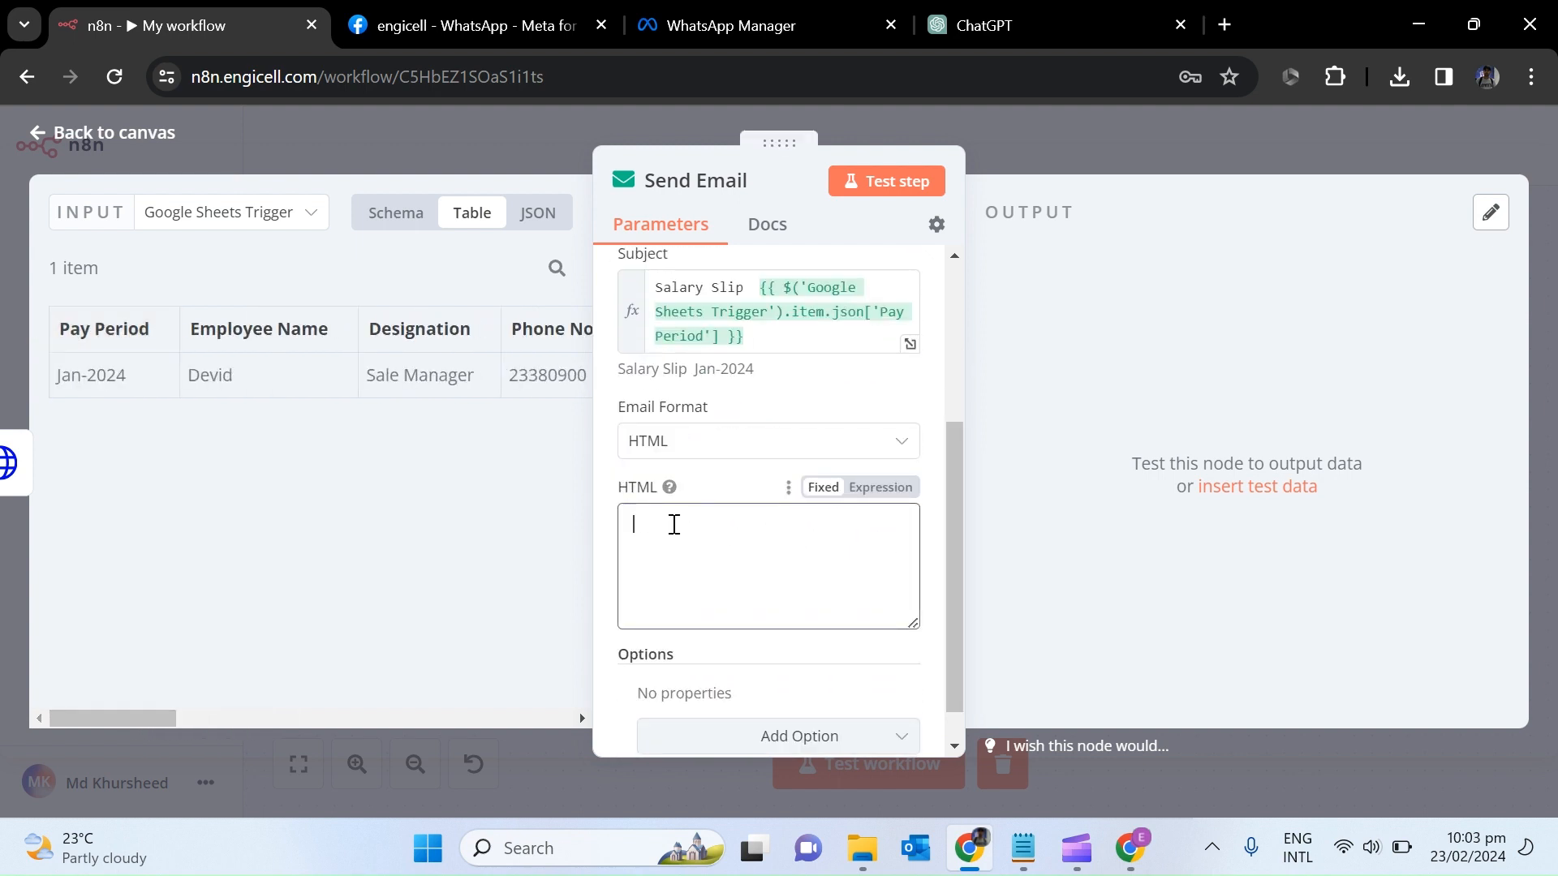
left_click_drag(258, 329, 710, 529)
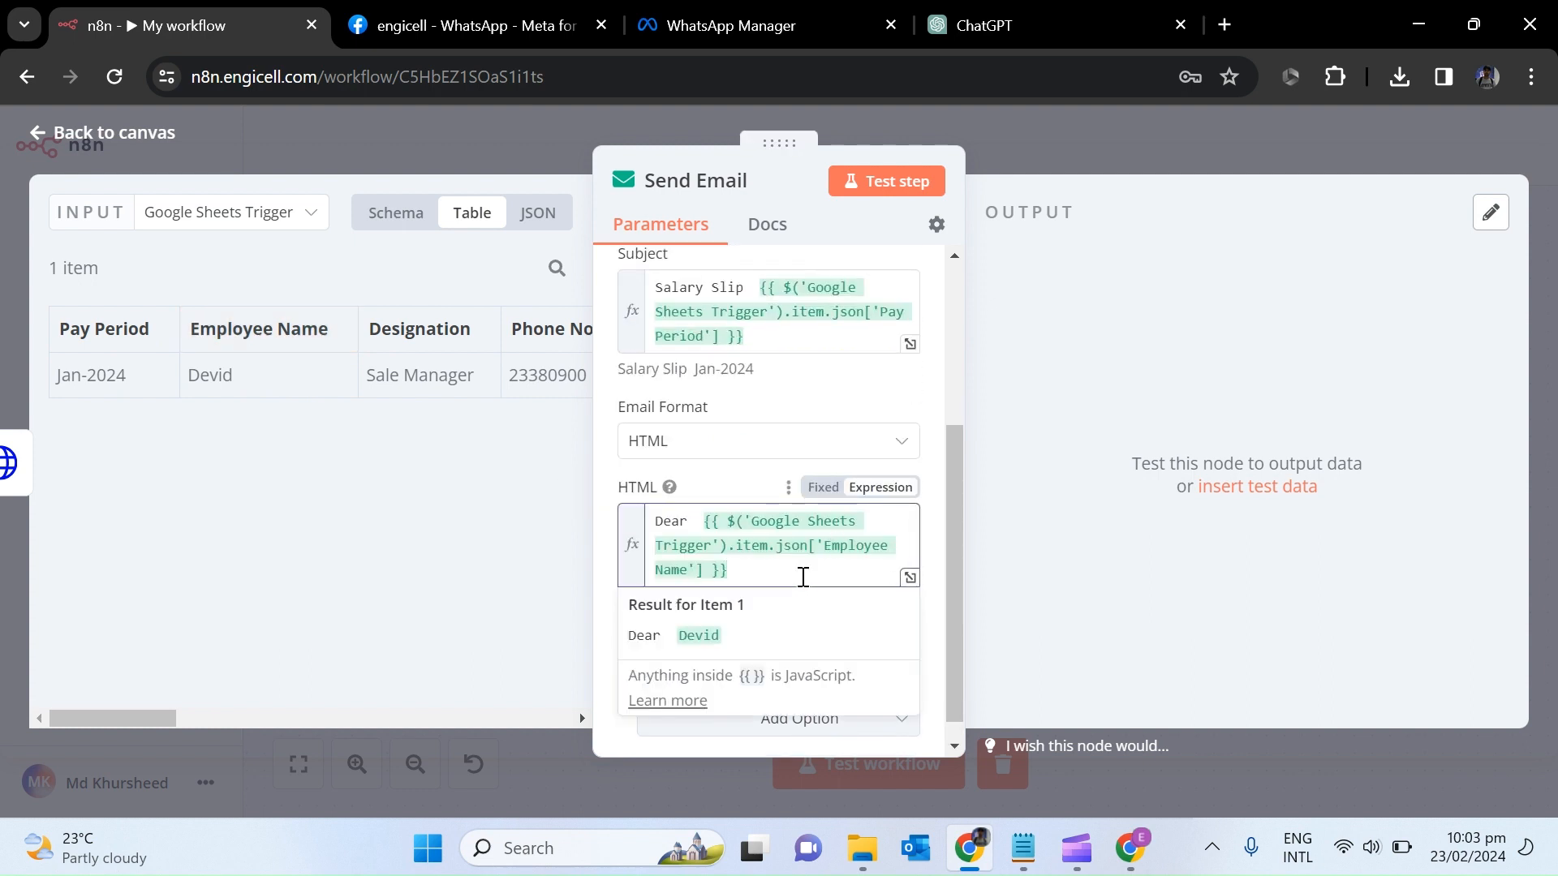
left_click(910, 581)
left_click(1239, 167)
Add 'Please find attached salary slip for the month' with Pay Period, signed 'Best Regards, HR Team'.
key("Return")
key("Return")
type("Please find ")
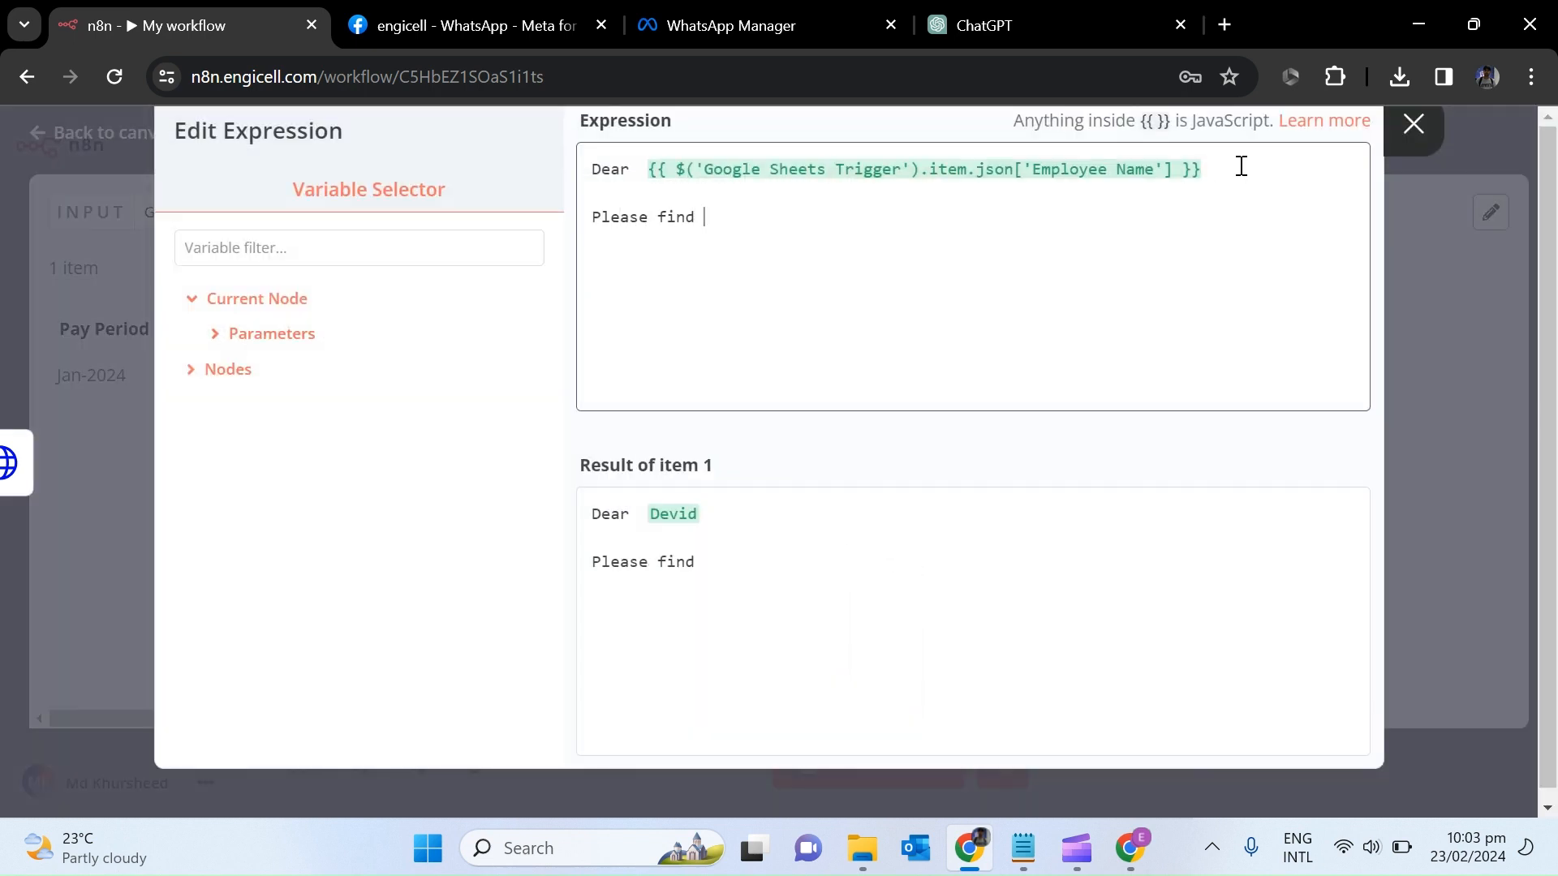
type("attached salary slip for the month")
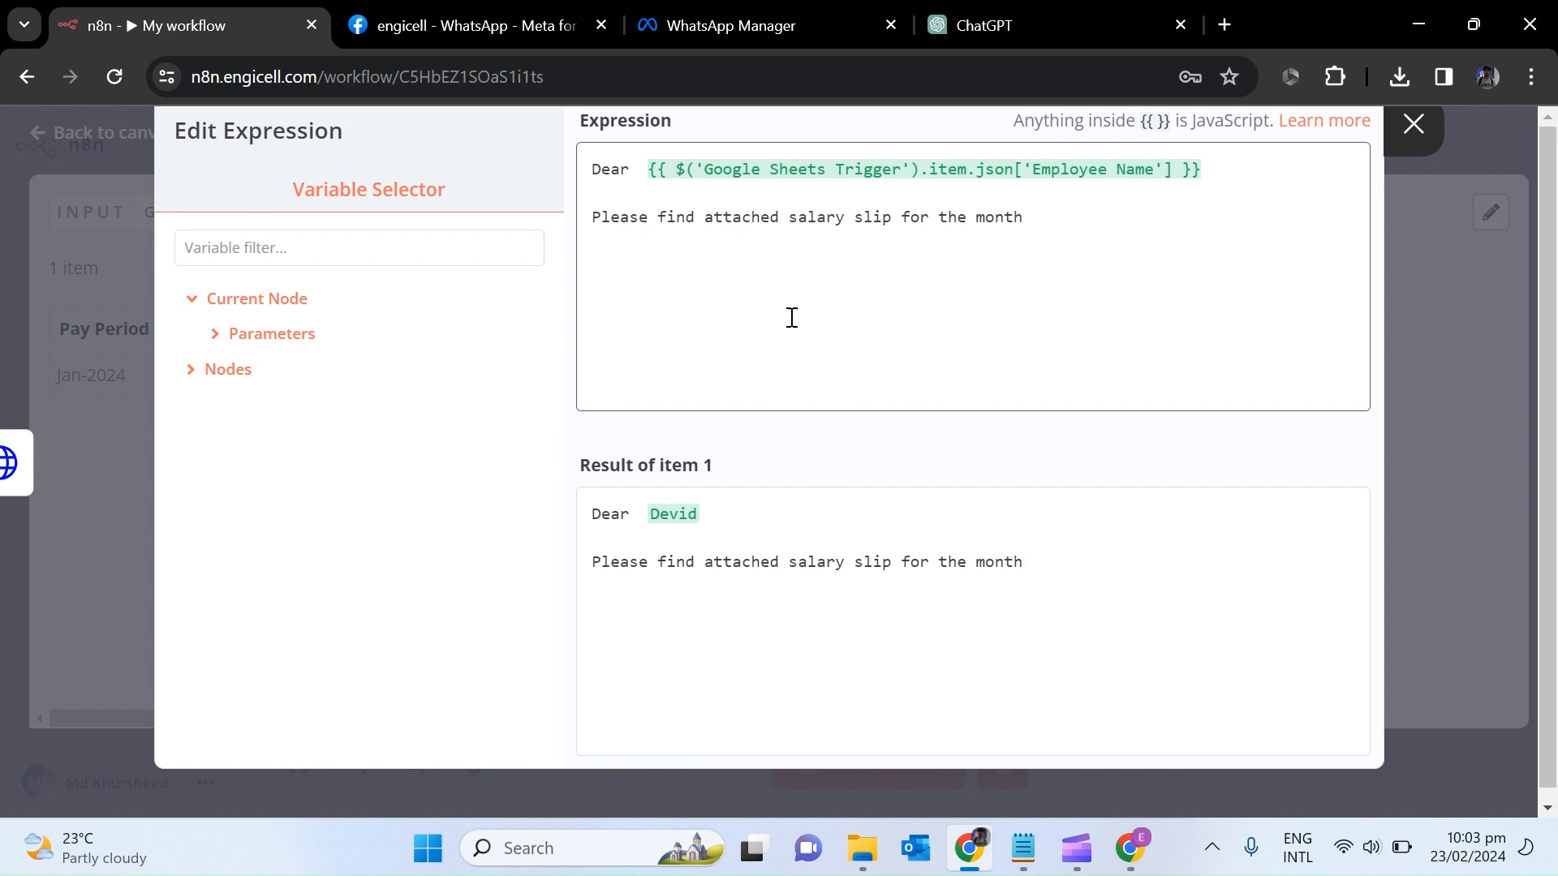
left_click(229, 369)
left_click(309, 509)
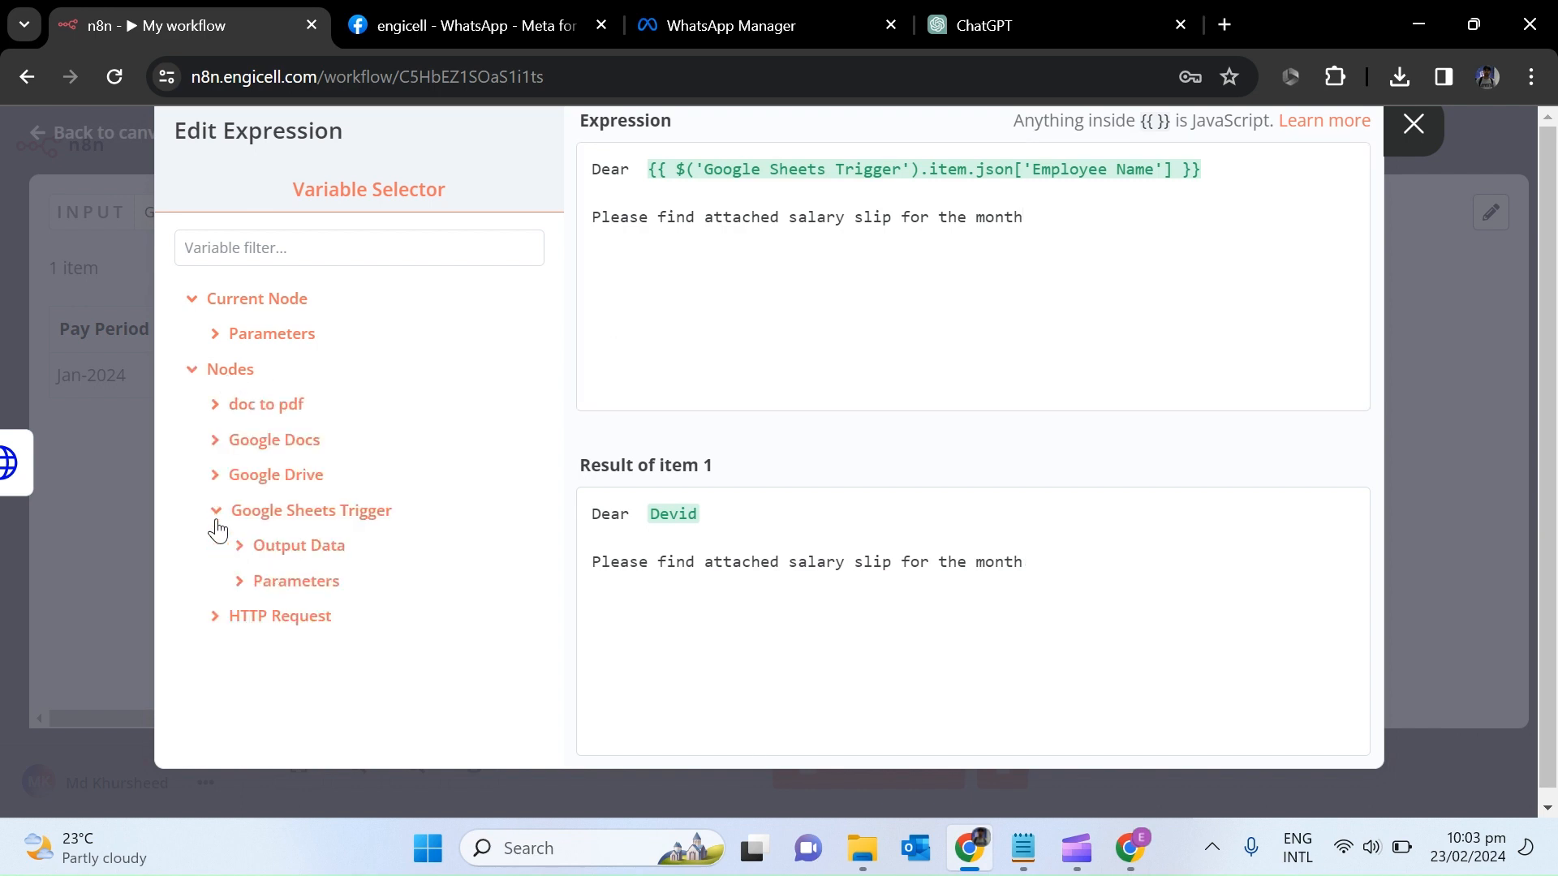
left_click(302, 544)
scroll(528, 535, "down", 3)
scroll(365, 568, "down", 2)
left_click(363, 617)
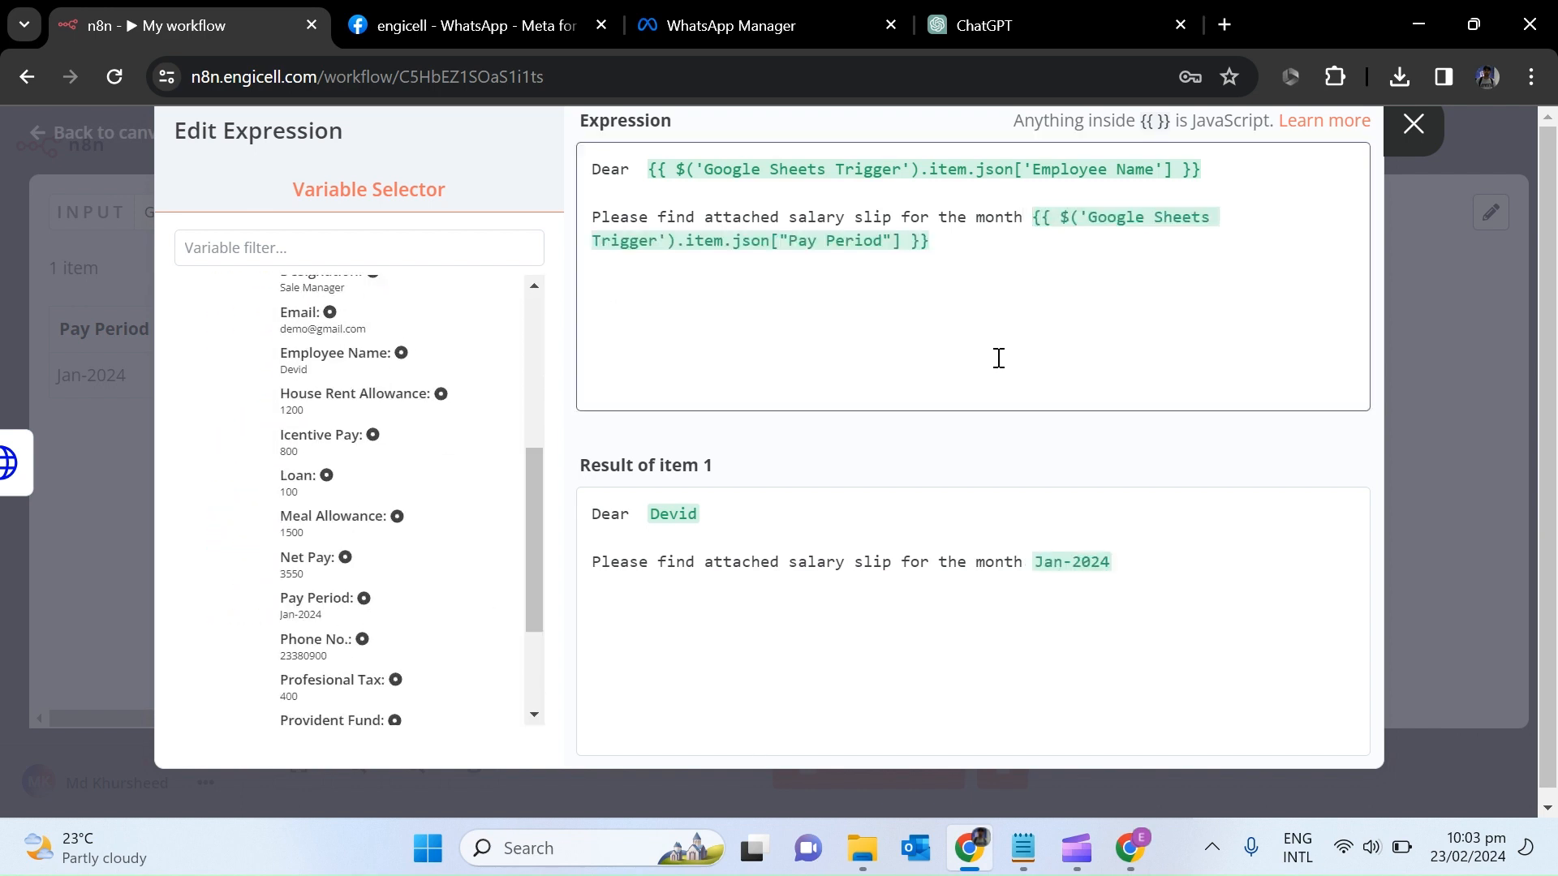
type("t Regard")
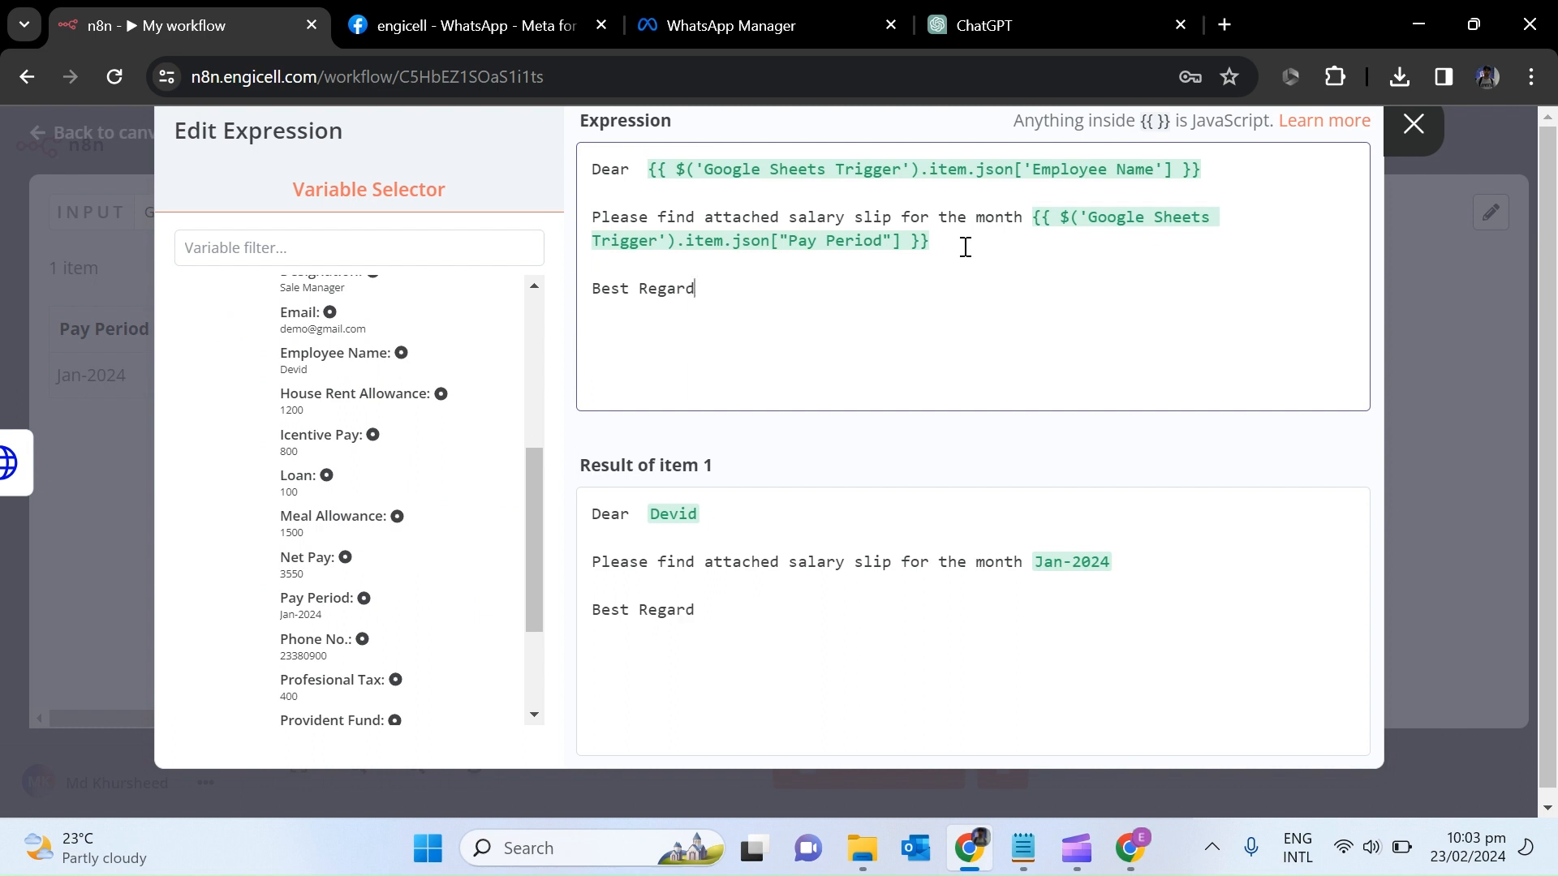
type("s HR Team")
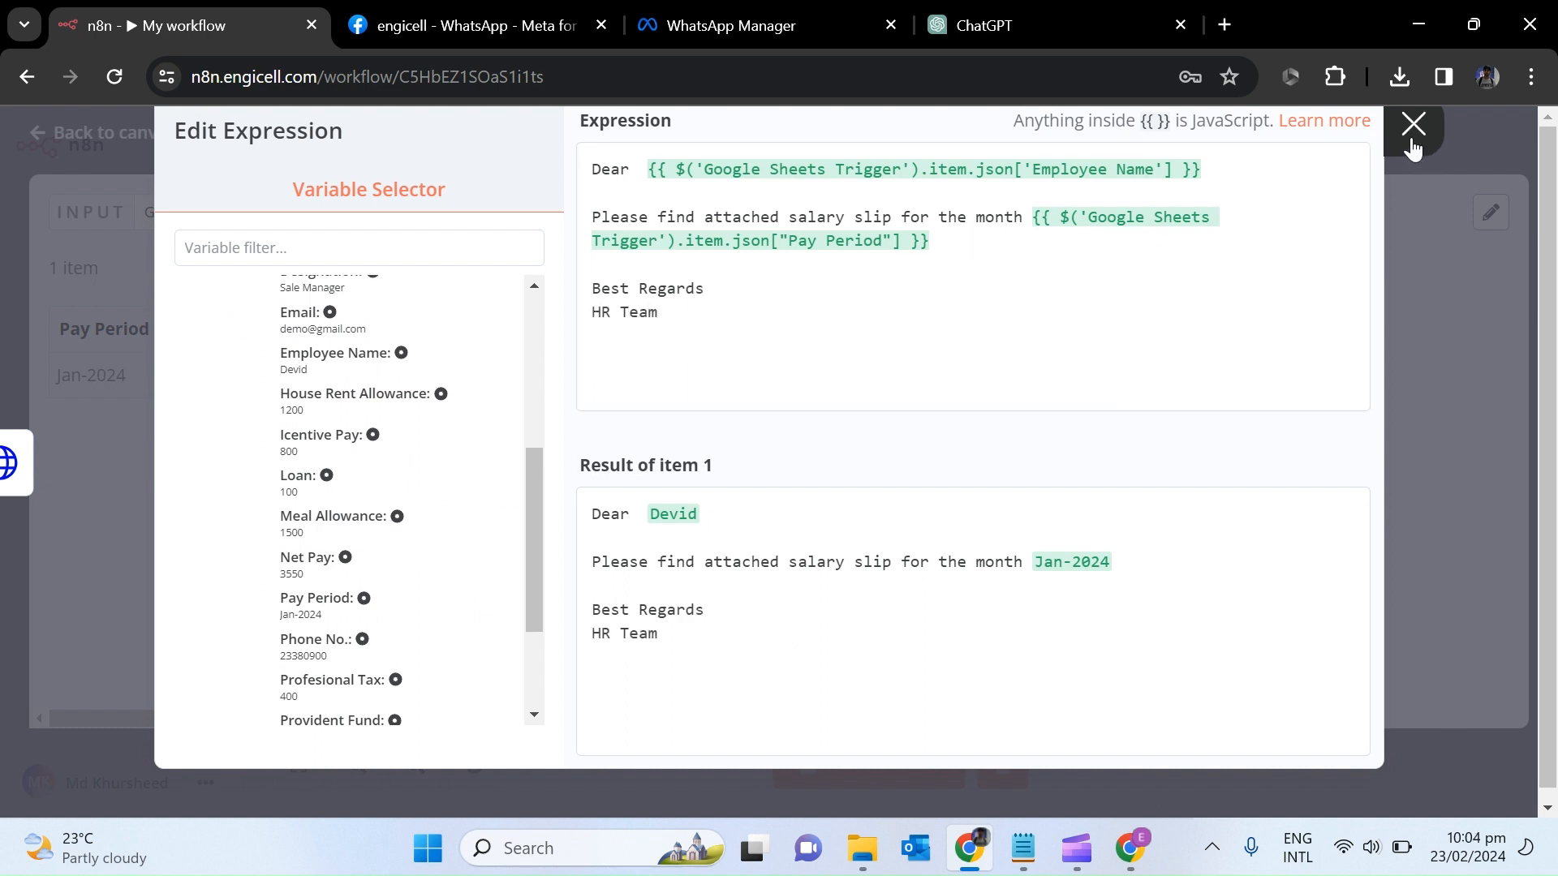
key("Escape")
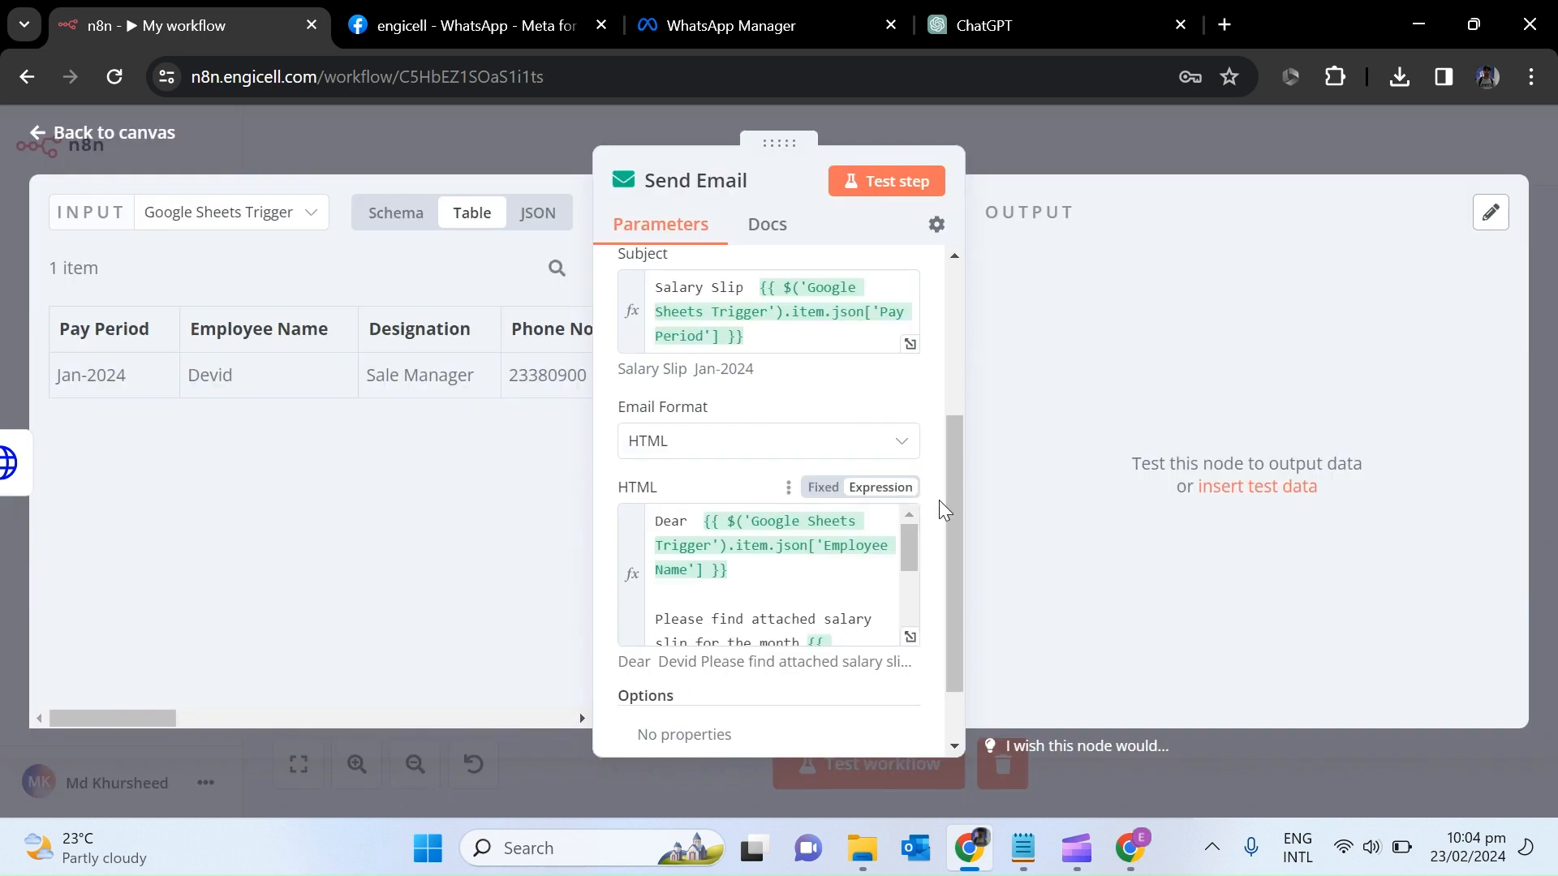
Add an Attachments option set to the doc to pdf binary property 'data'.
left_click_drag(950, 508, 946, 608)
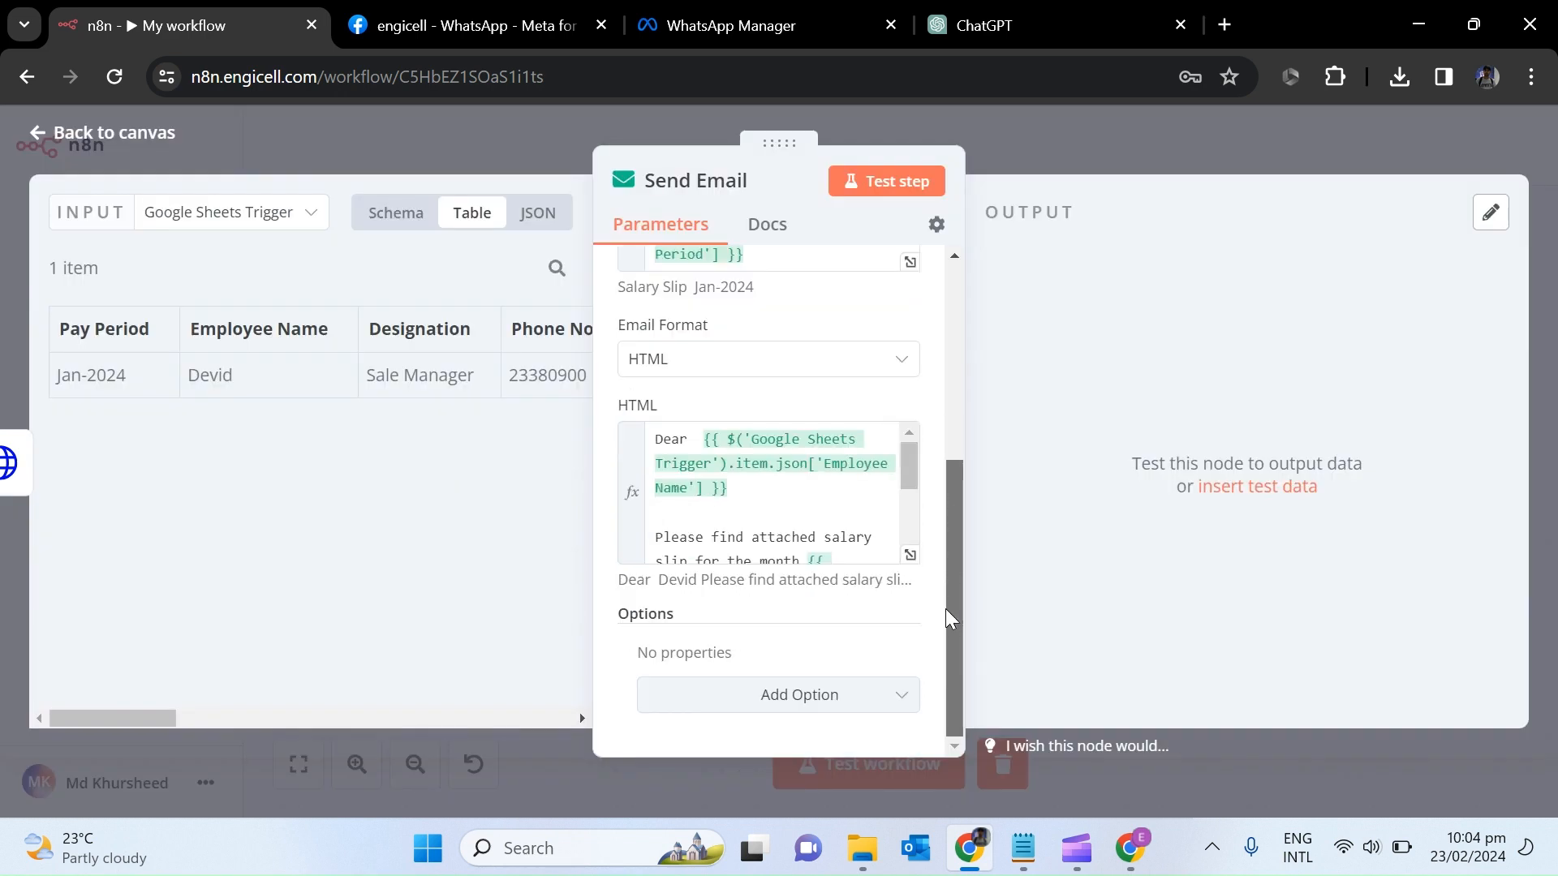
left_click(834, 692)
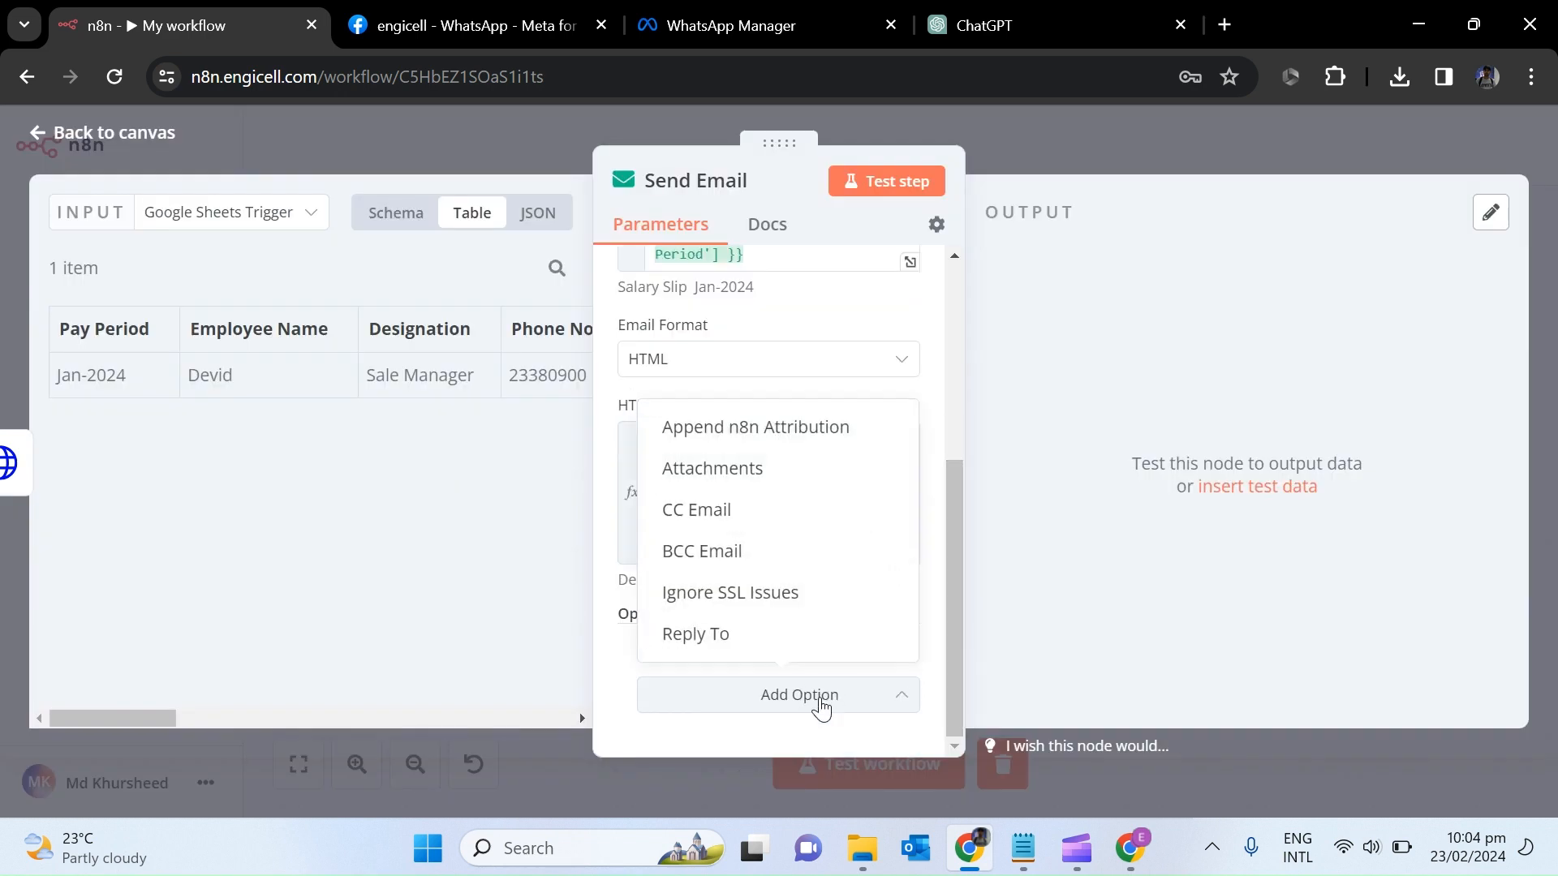
left_click(728, 480)
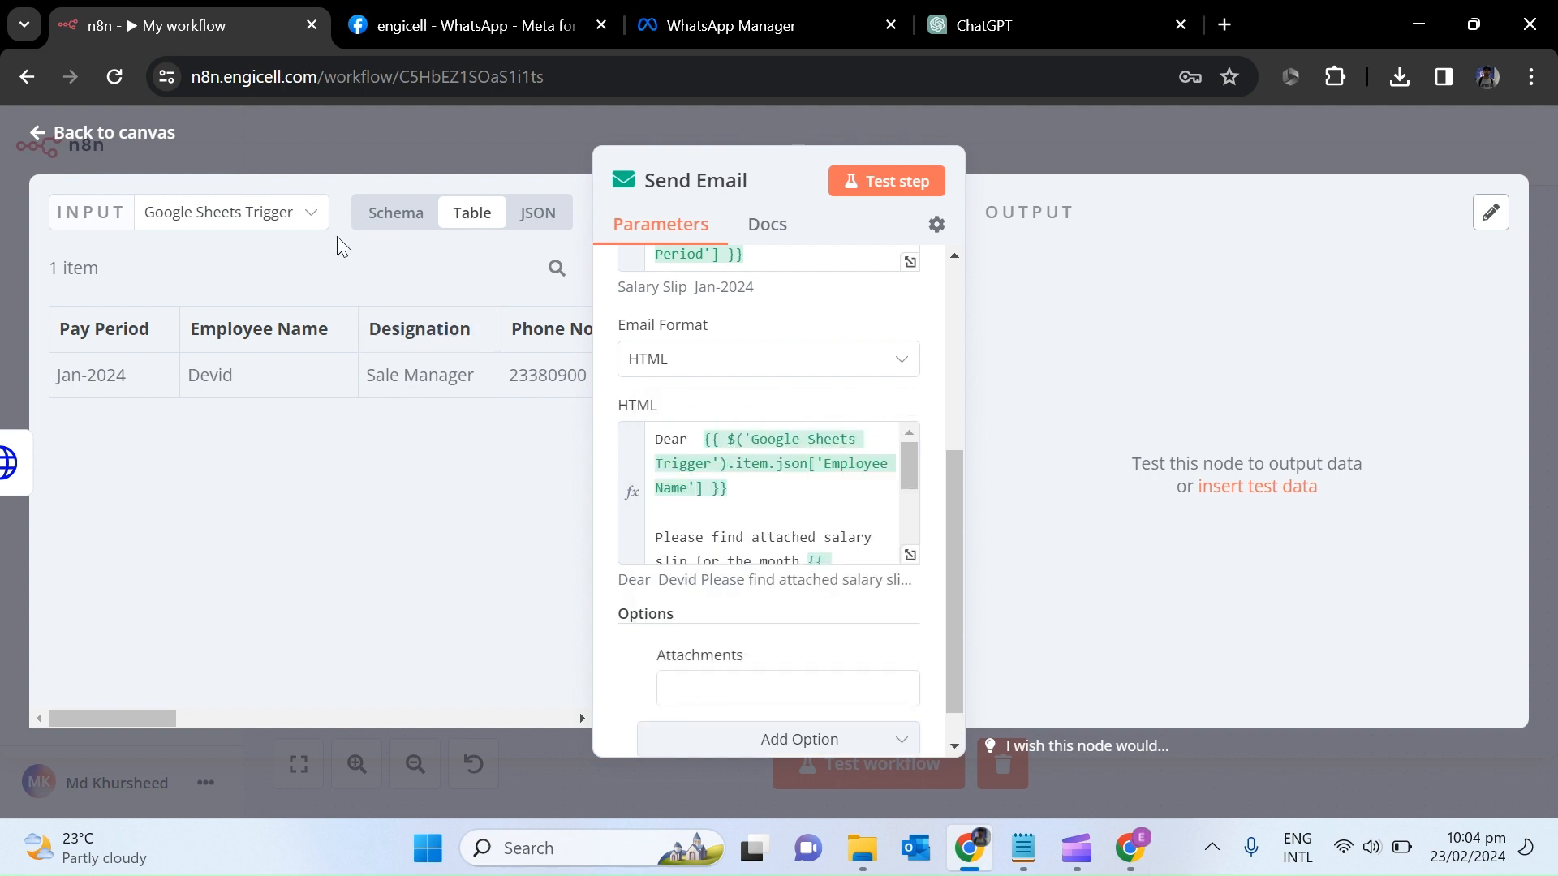
left_click(261, 214)
left_click(251, 272)
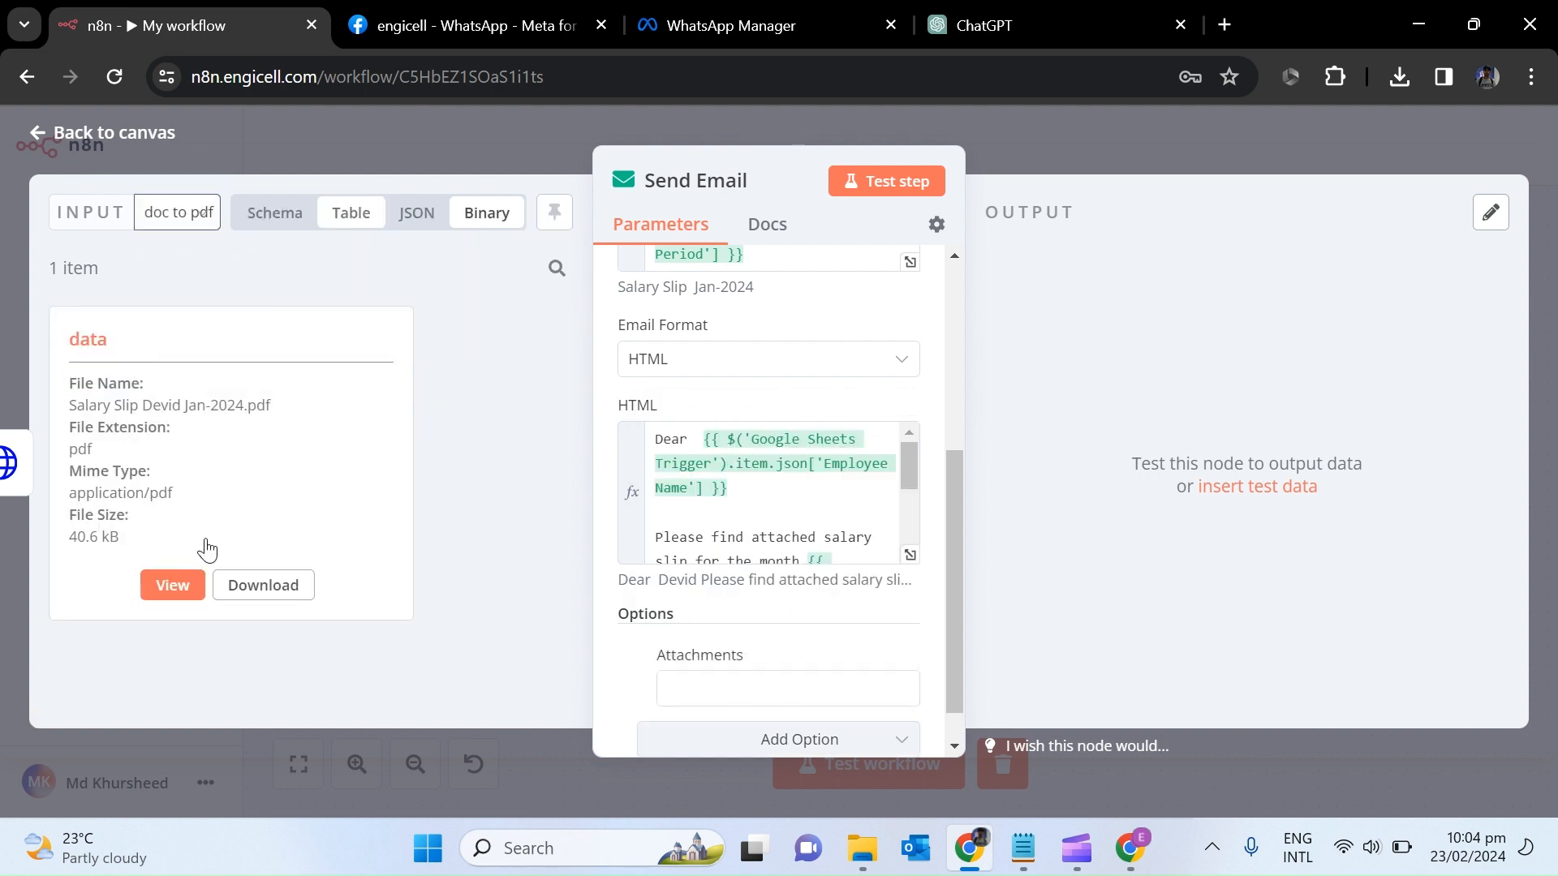
double_click(69, 344)
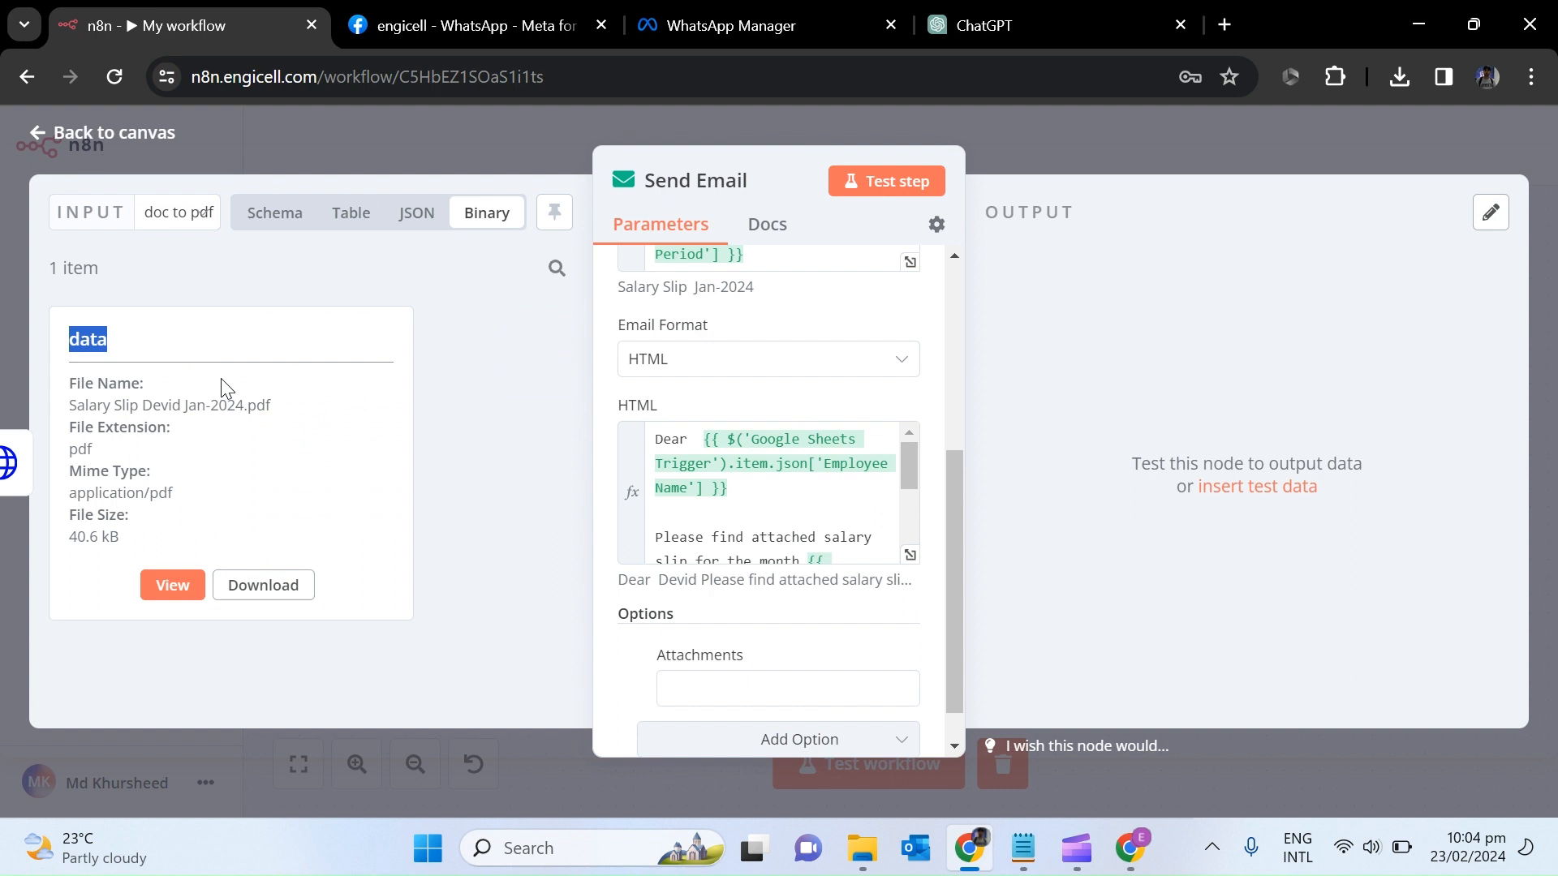
left_click(774, 692)
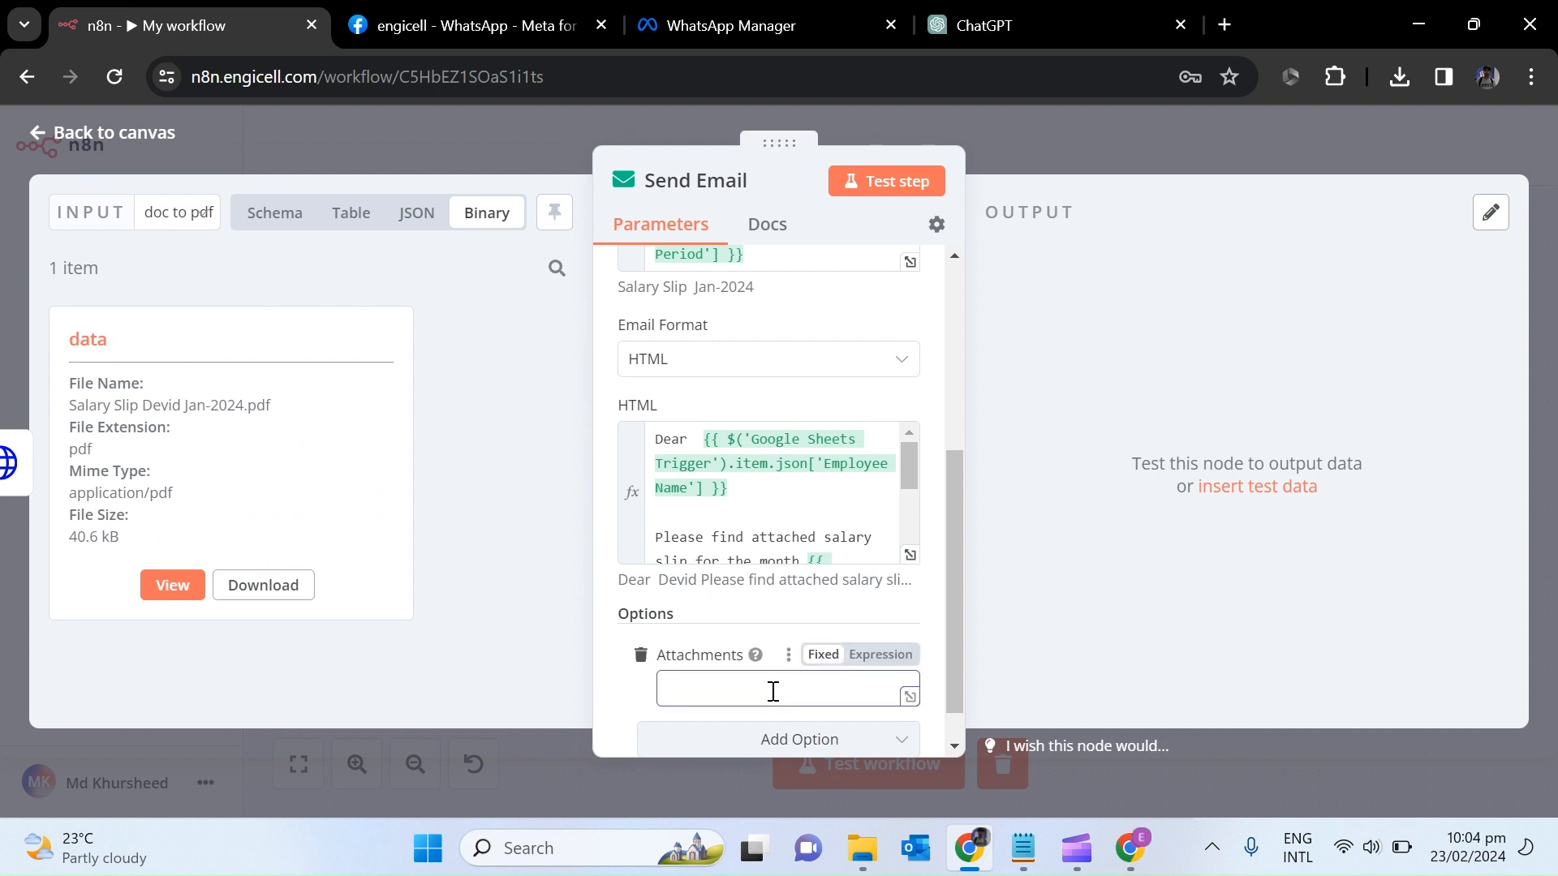
left_click_drag(947, 641, 947, 651)
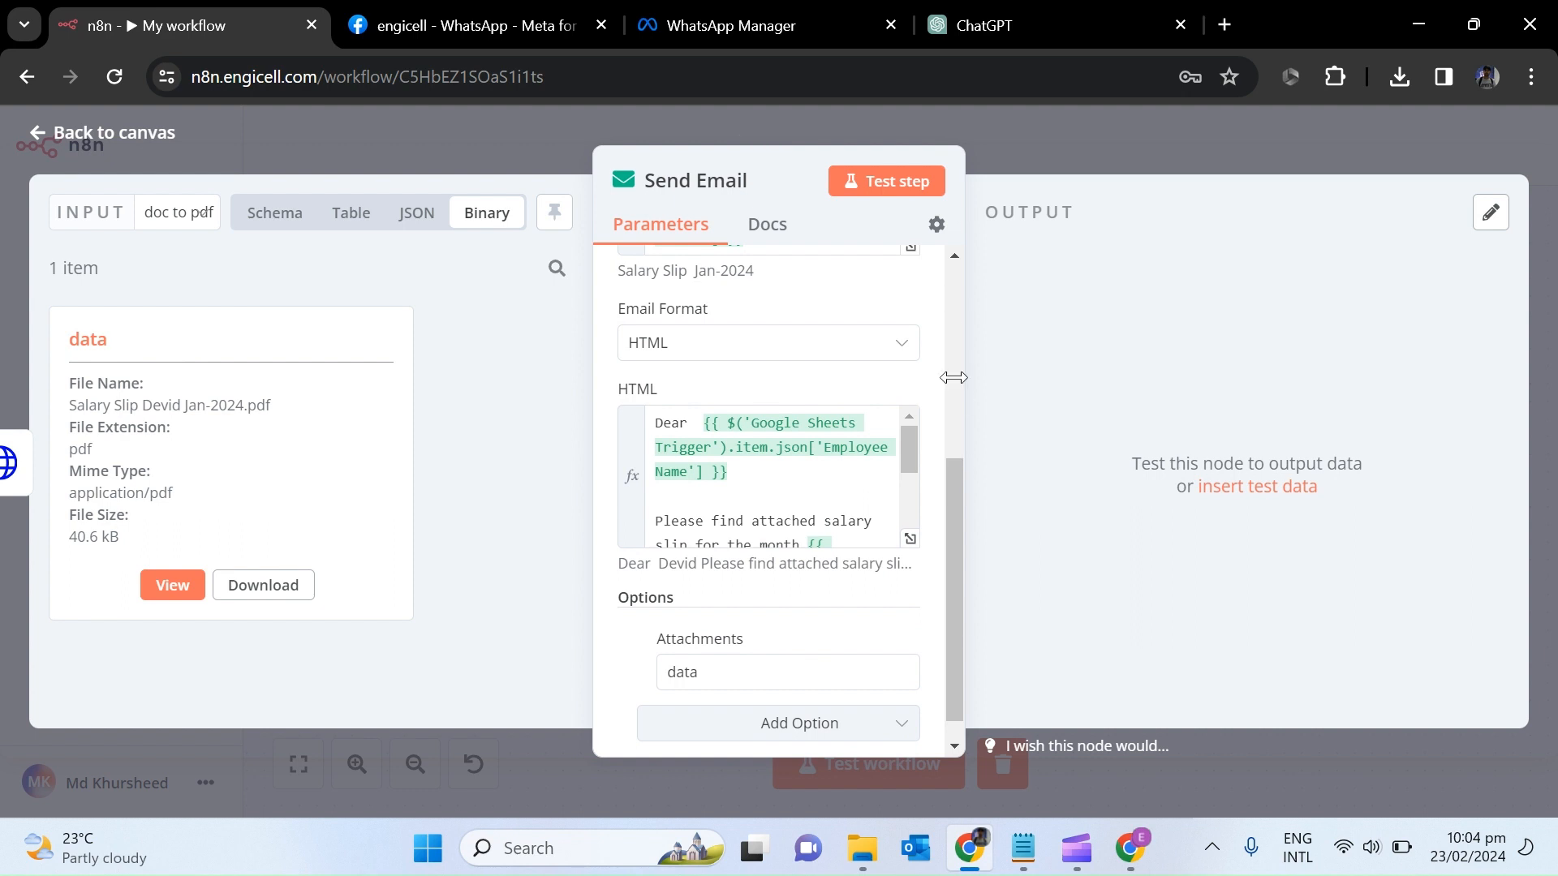
Test the Send Email step and confirm it runs successfully.
left_click(887, 195)
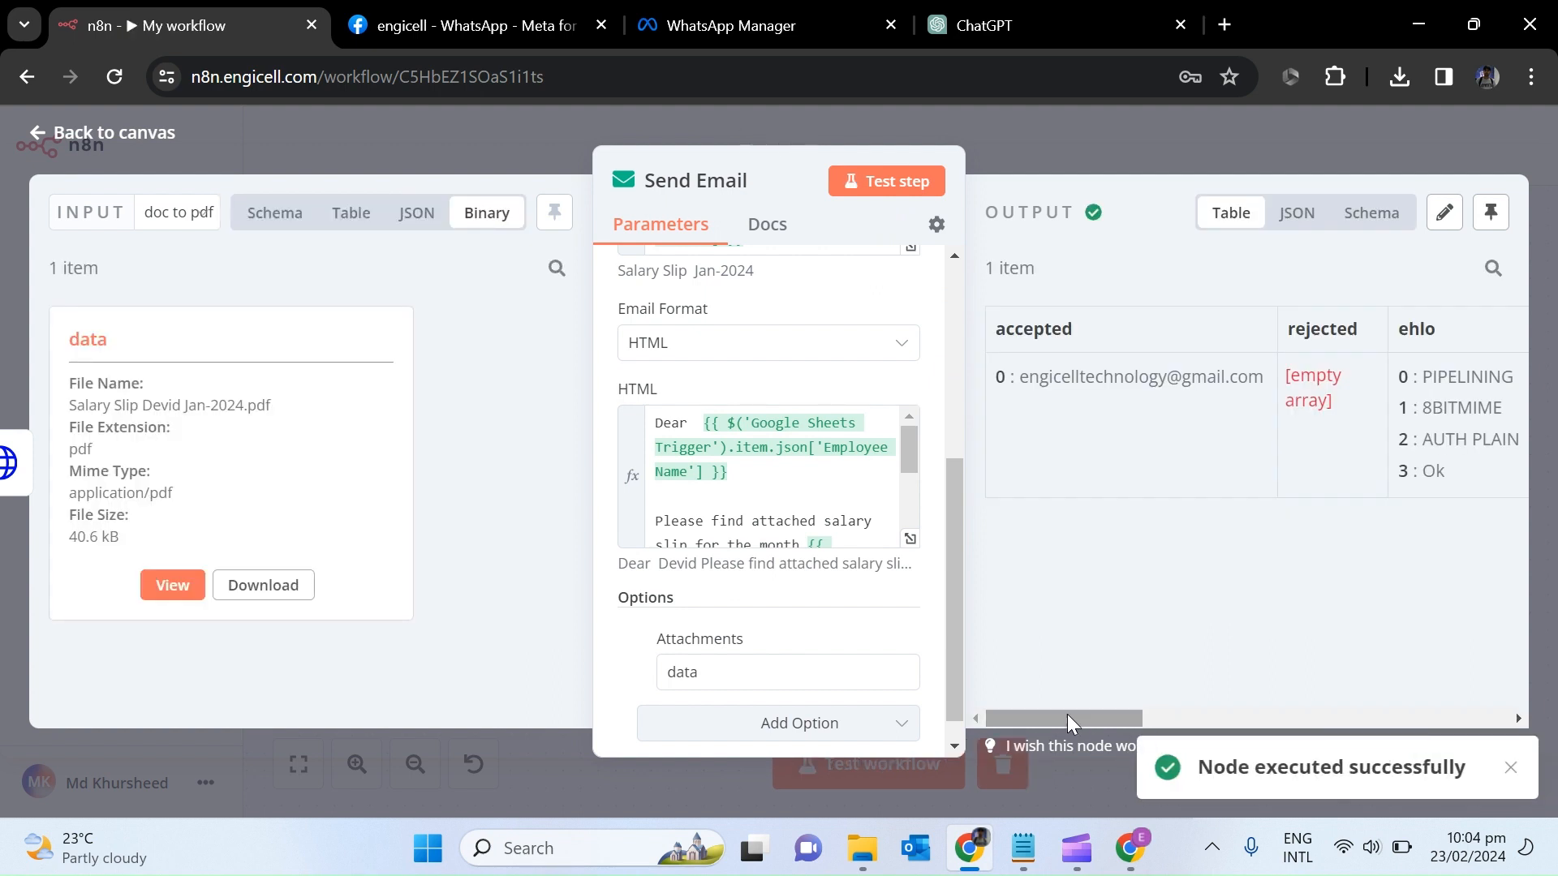
left_click_drag(1068, 714, 1055, 751)
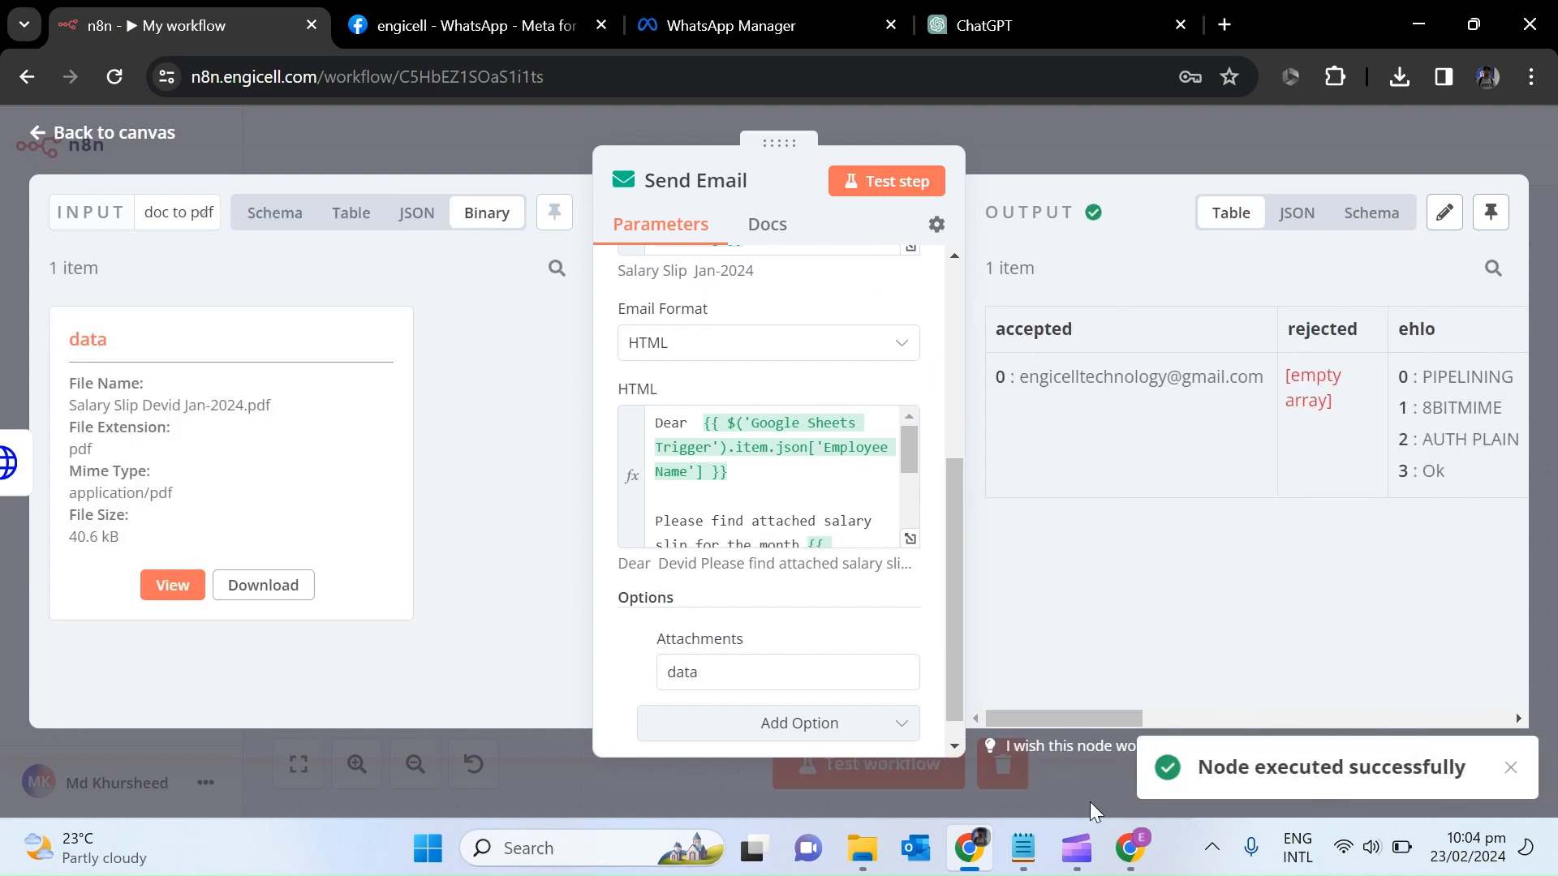
left_click(1130, 848)
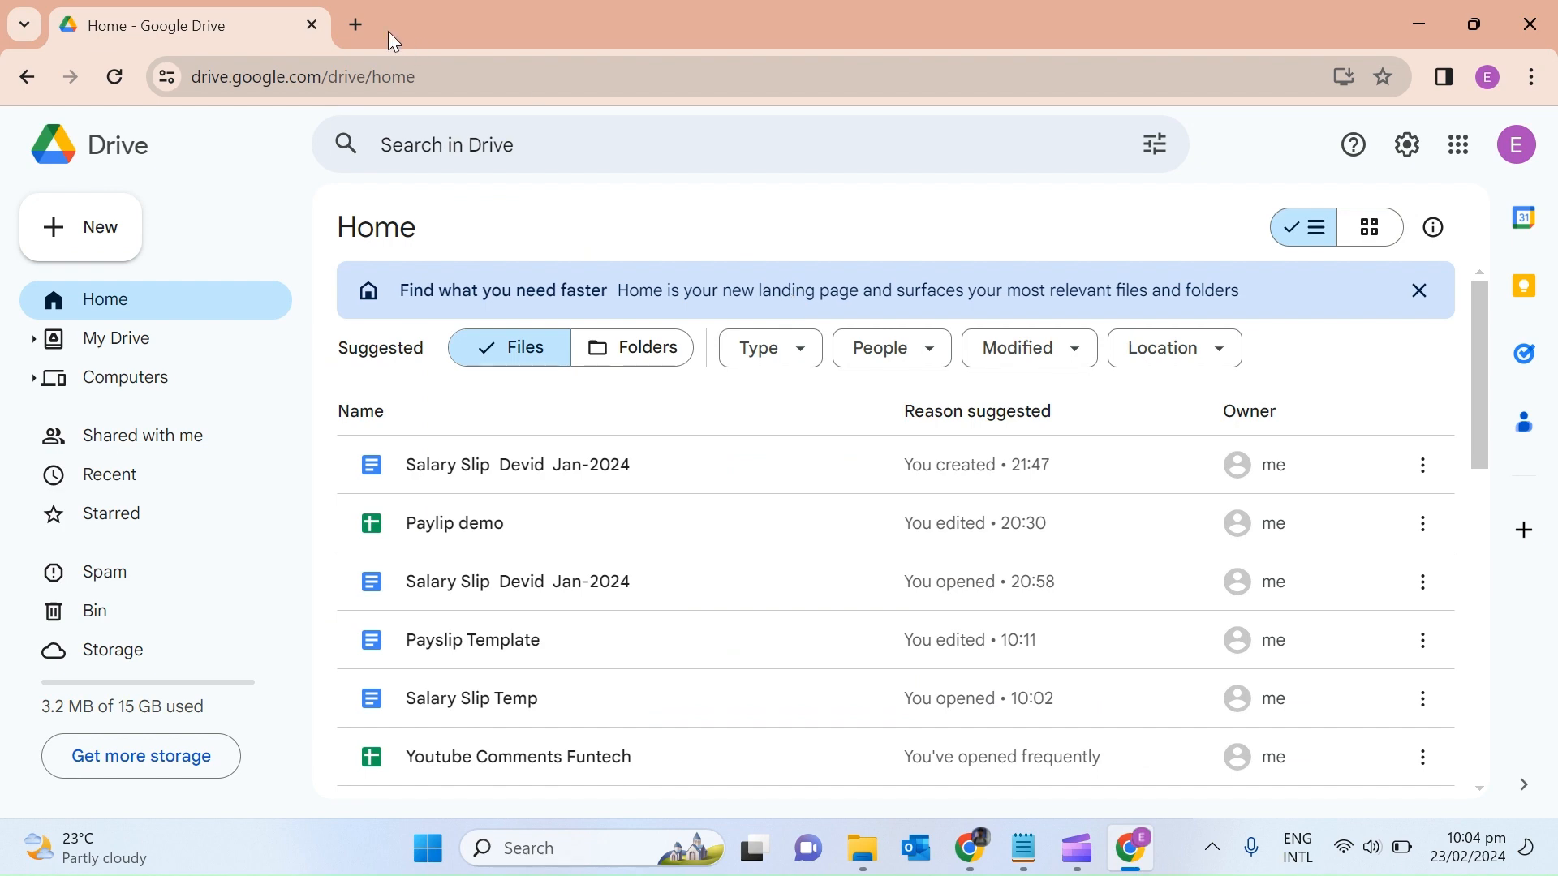
Open Gmail in a new tab and preview the Salary Slip Jan-2024 email's PDF attachment.
left_click(357, 24)
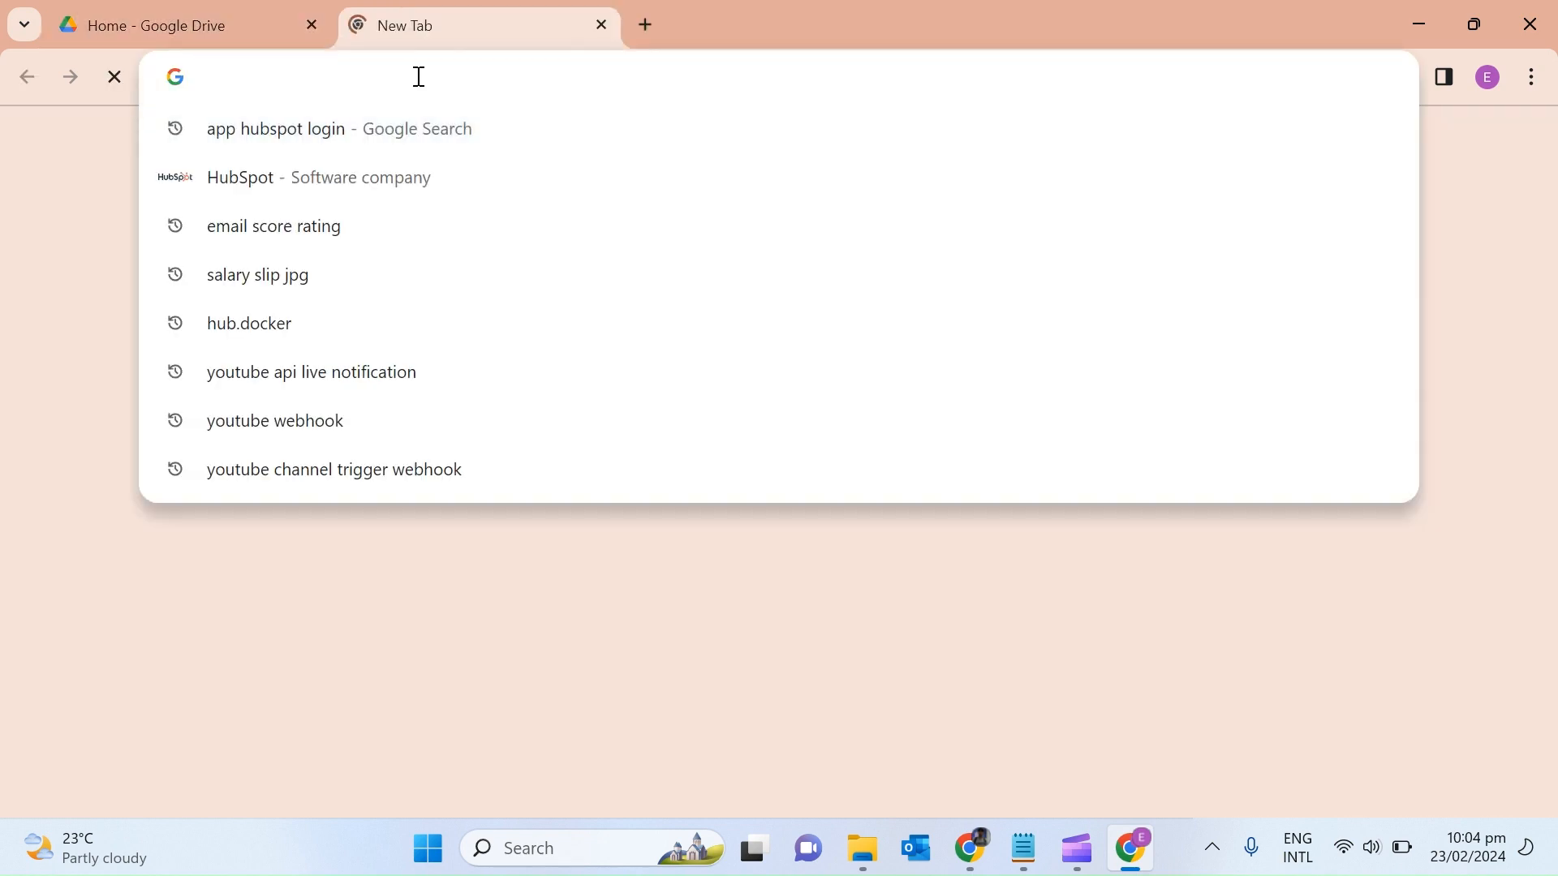
type("e")
key("BackSpace")
type("gmail.com")
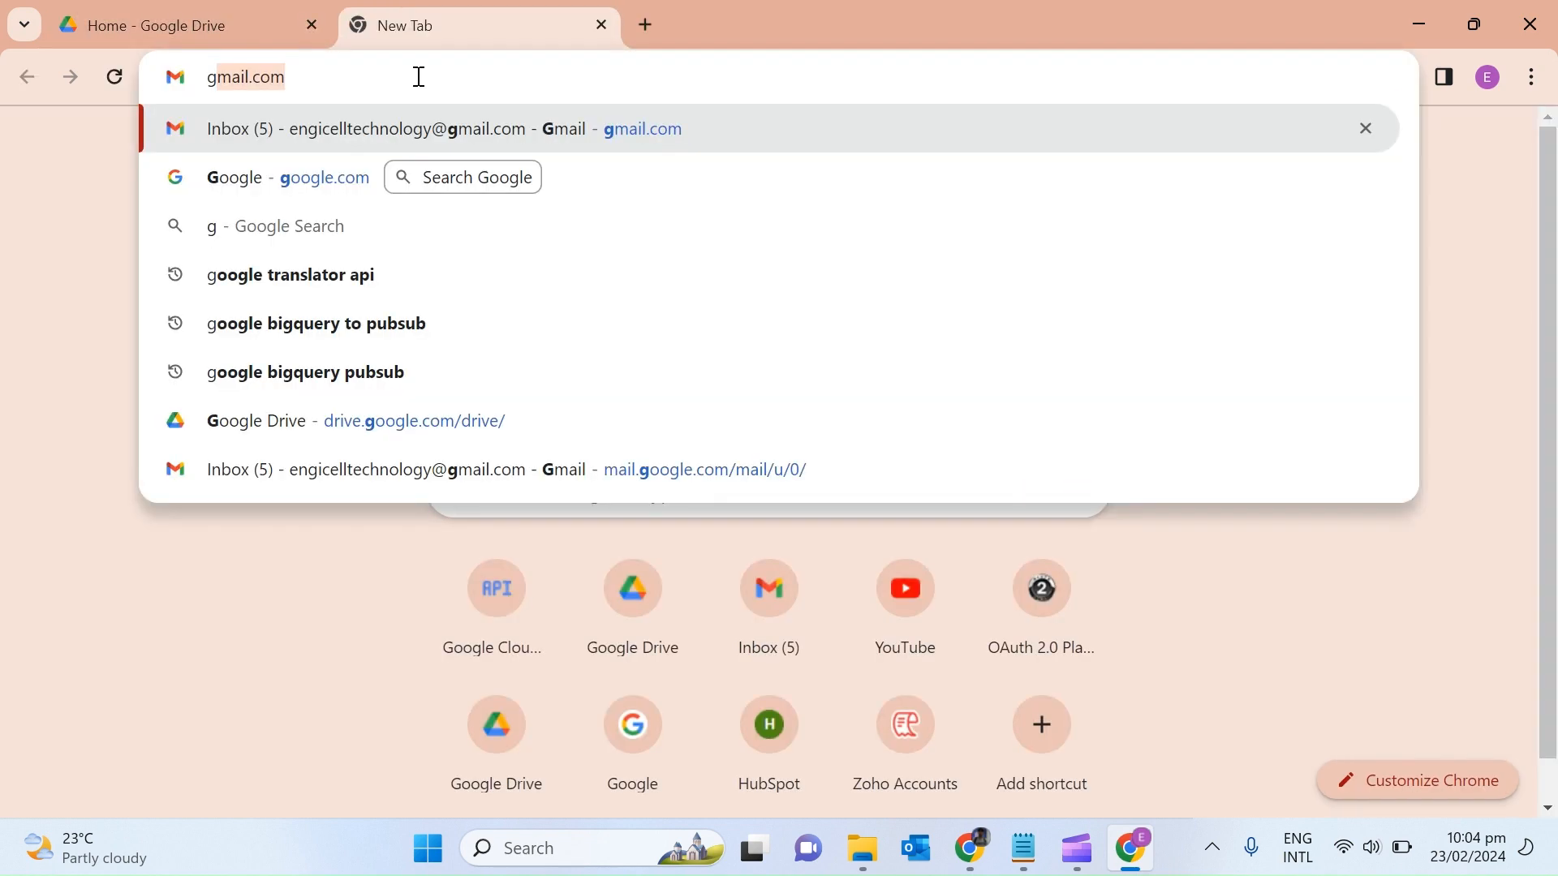
key("Return")
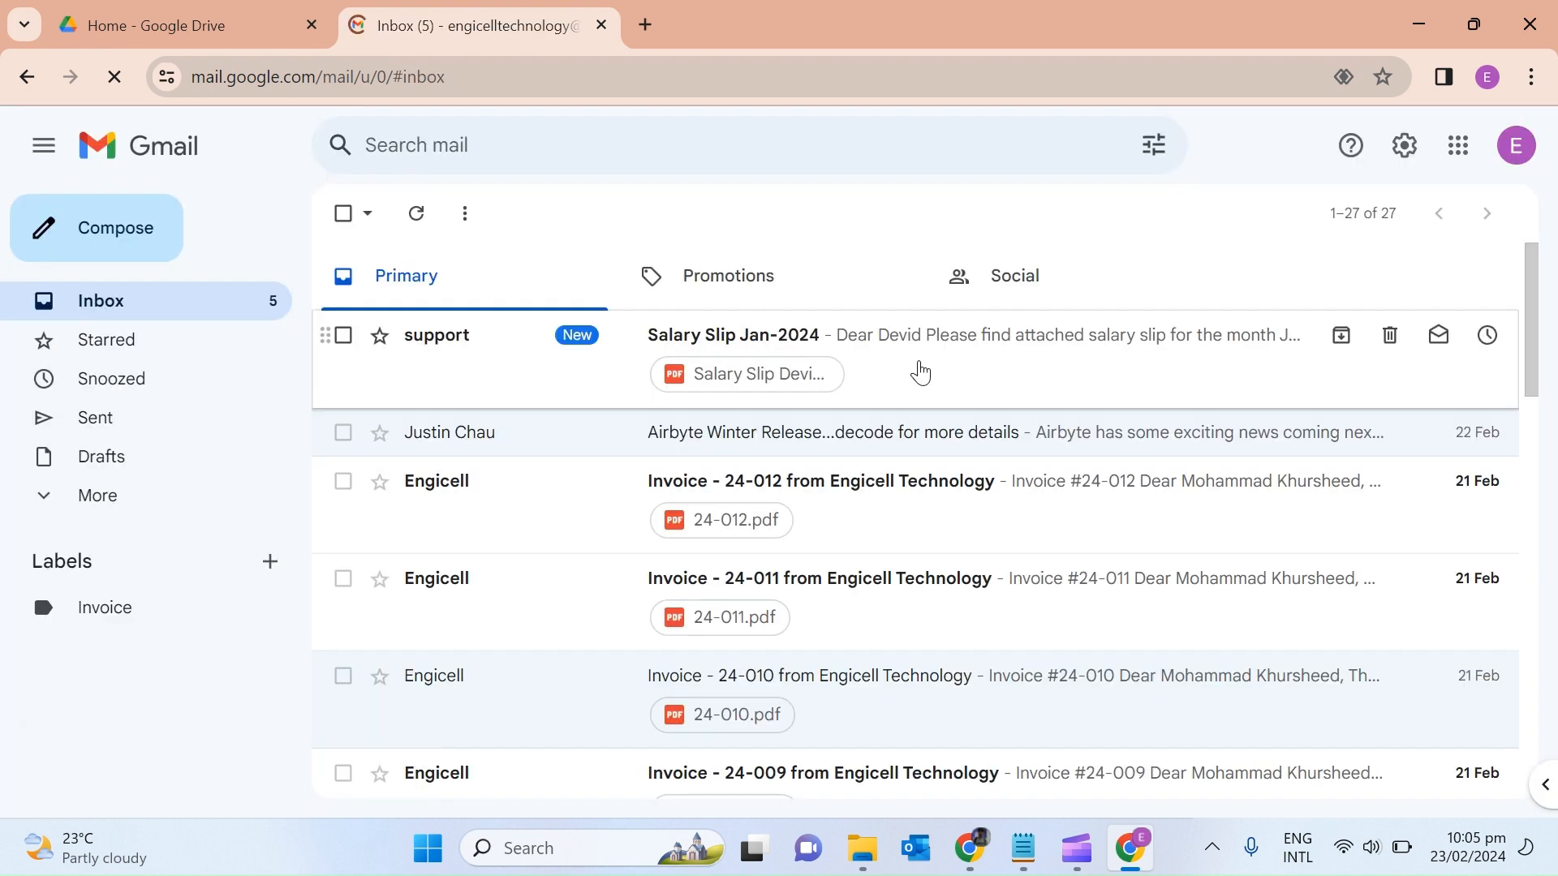
left_click(920, 373)
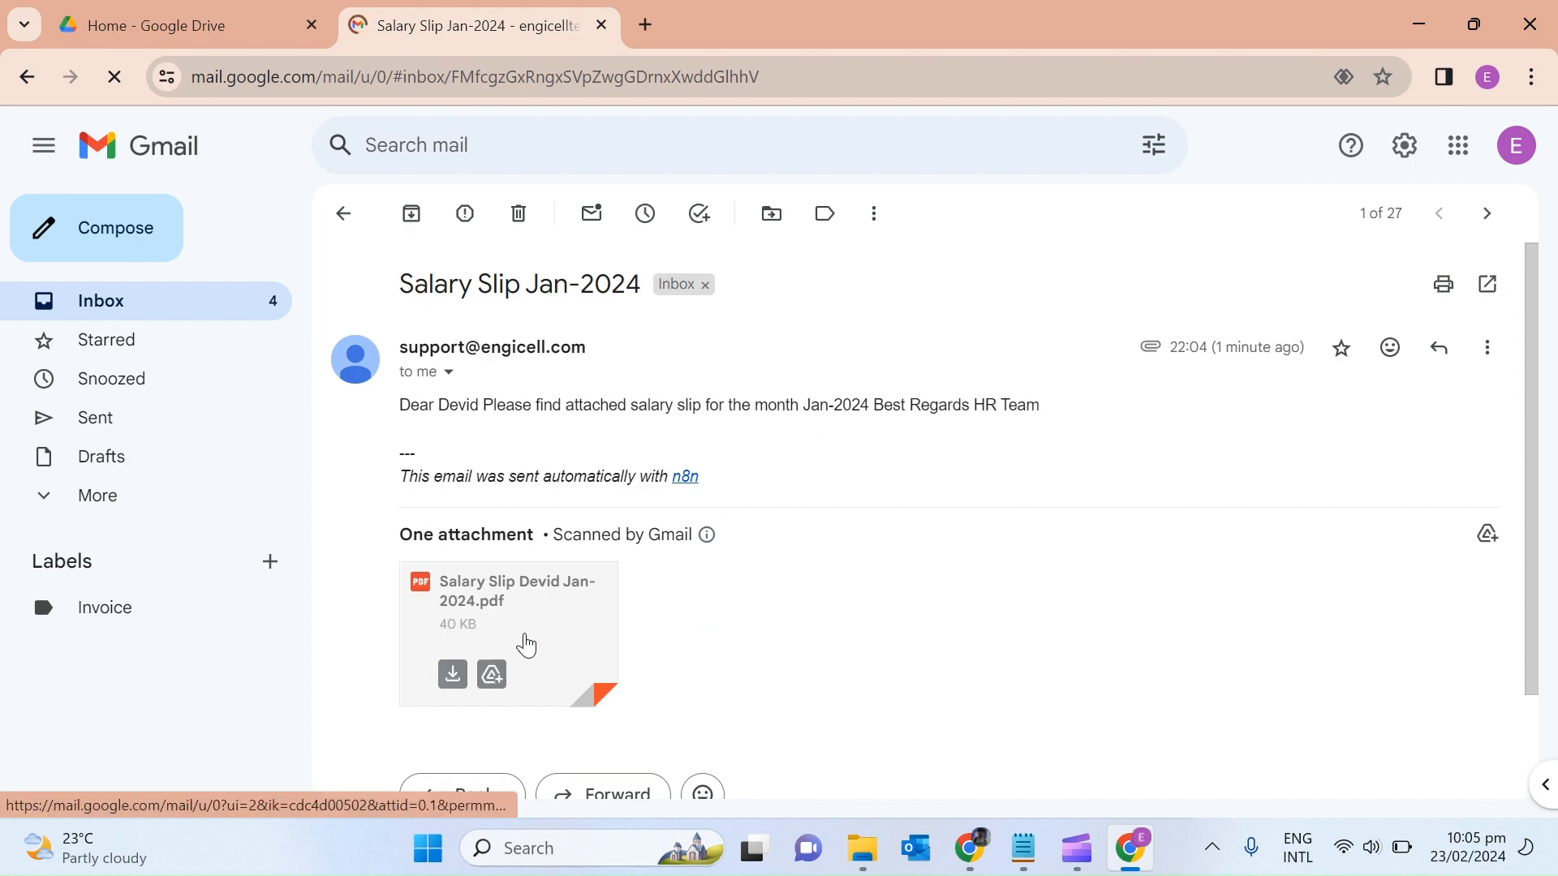
left_click(526, 646)
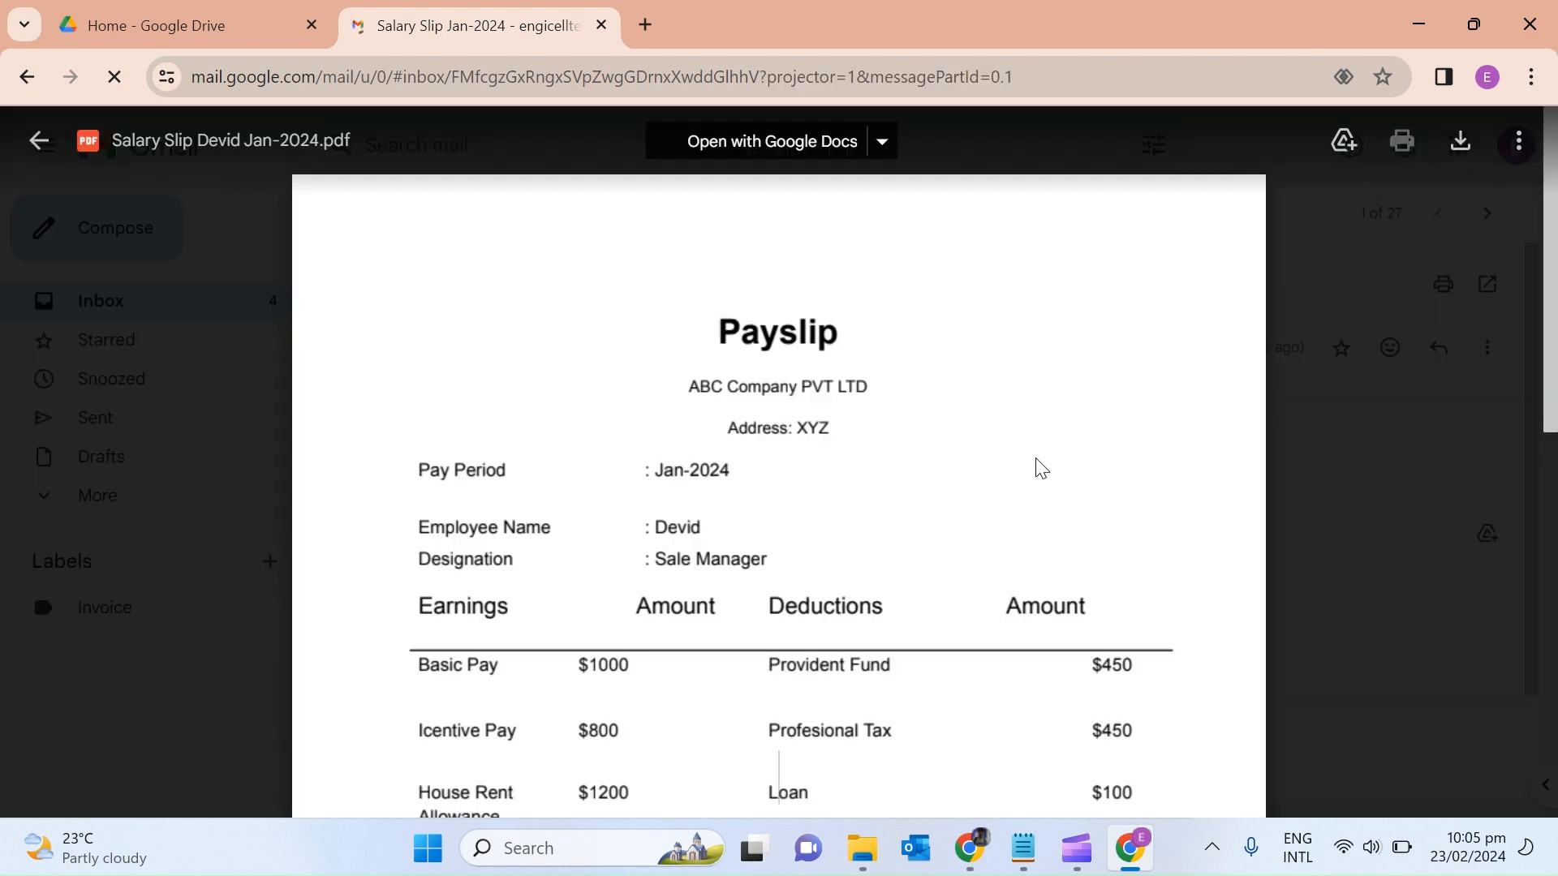
scroll(1550, 544, "down", 5)
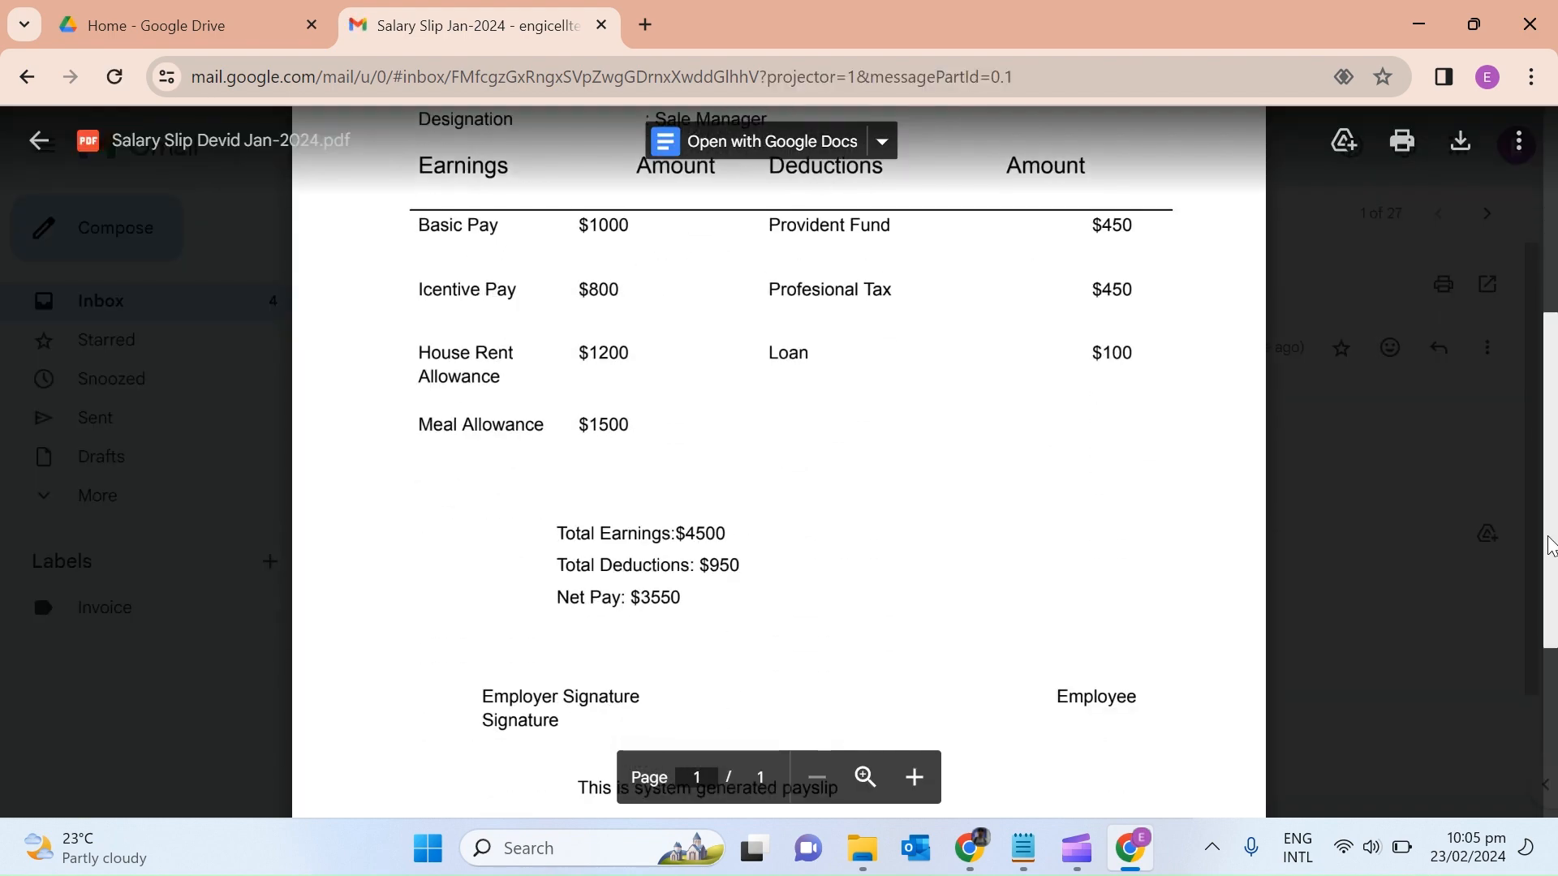
scroll(1549, 544, "up", 5)
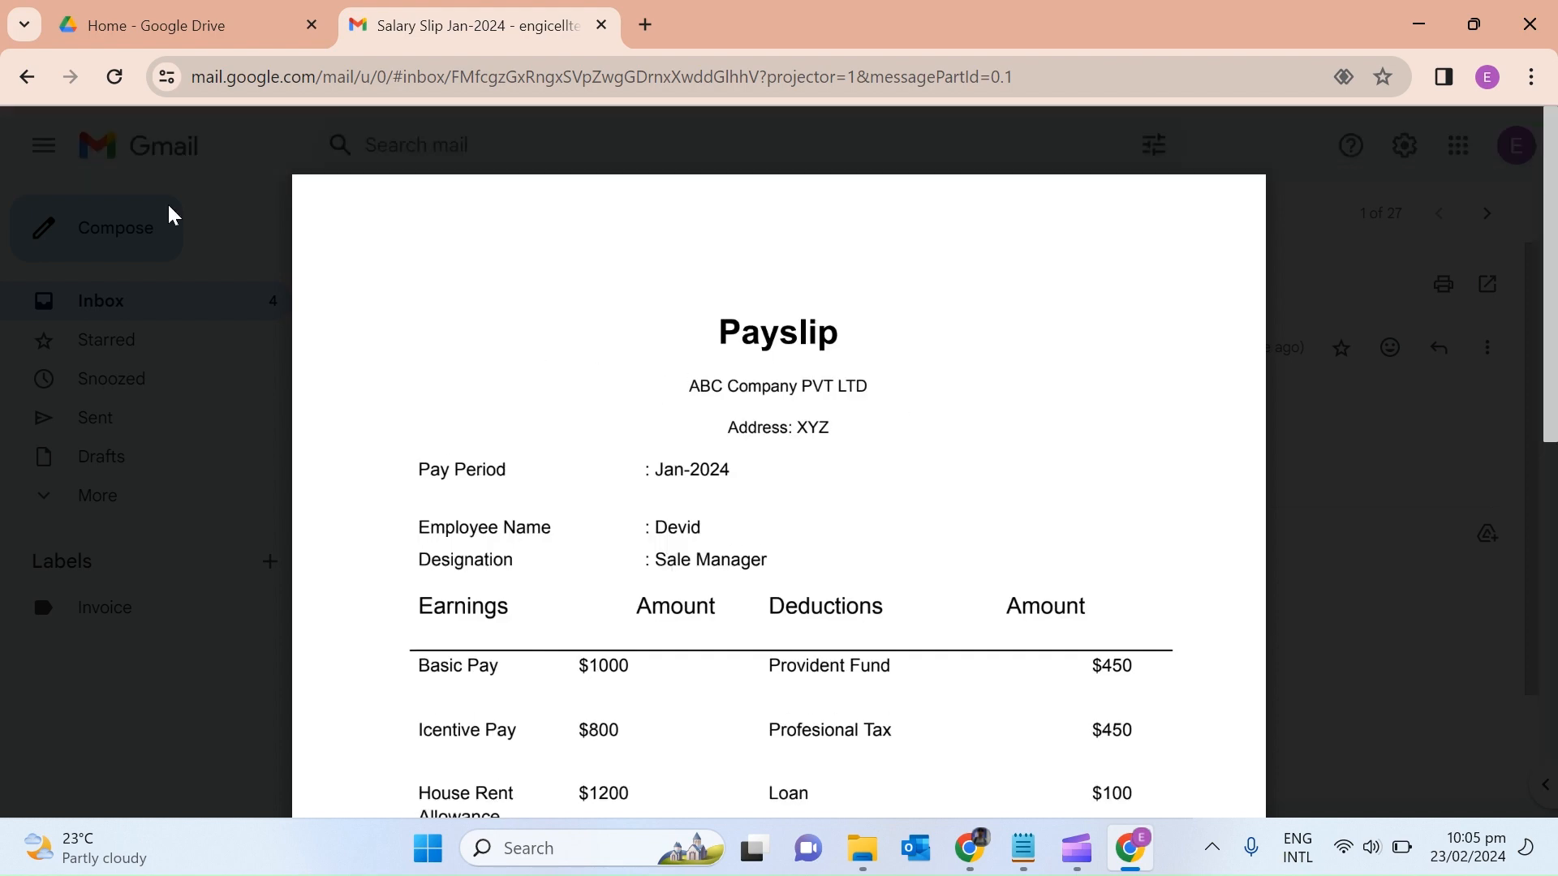
left_click(38, 142)
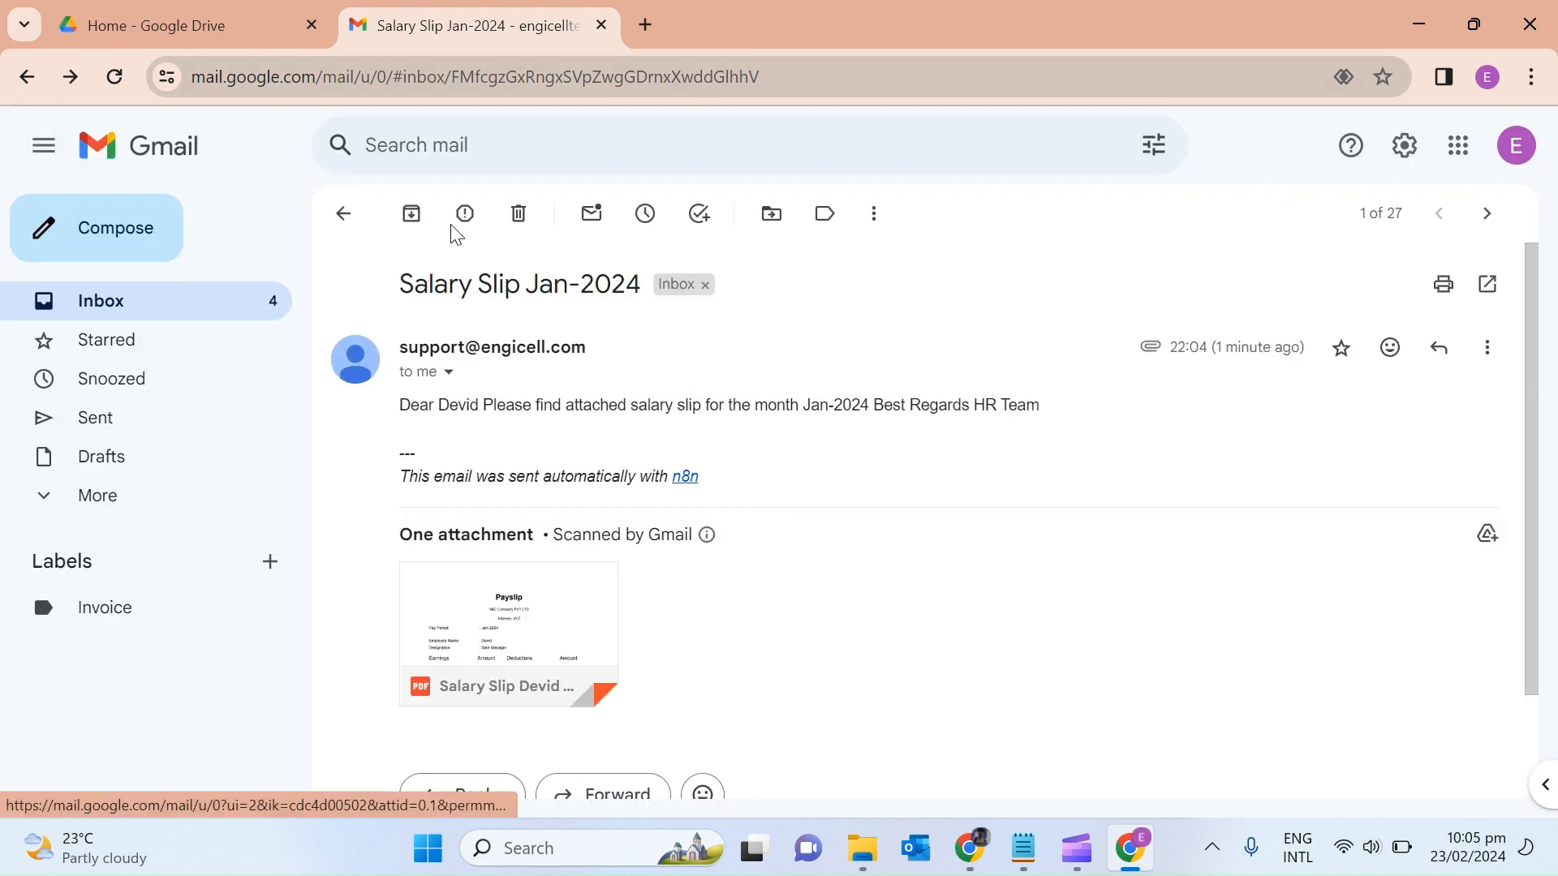
Return to n8n and go back to the workflow canvas.
left_click(974, 858)
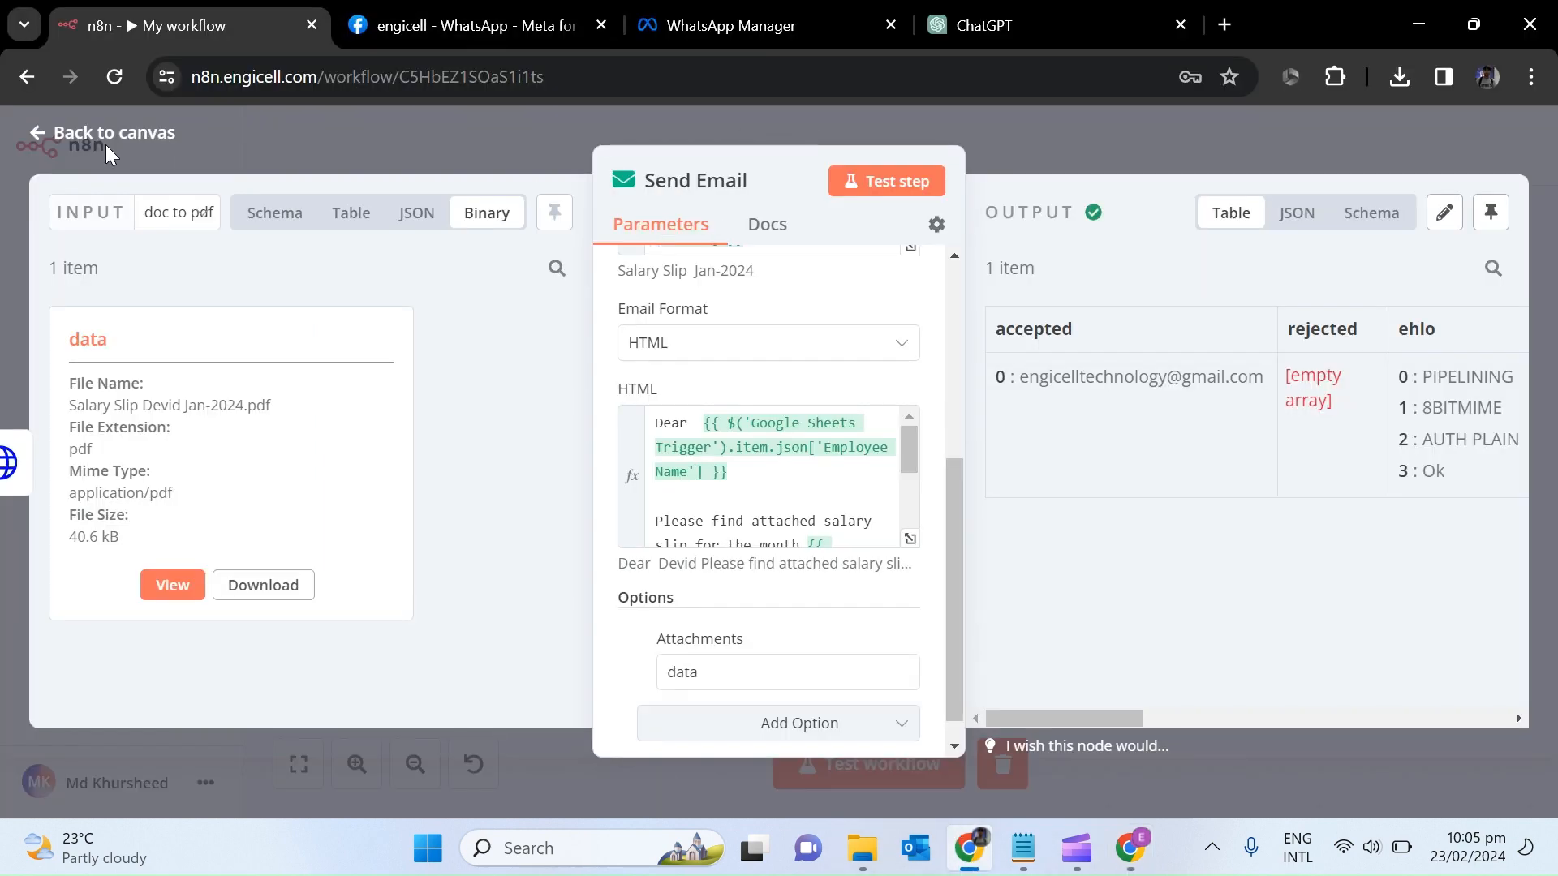
left_click(40, 136)
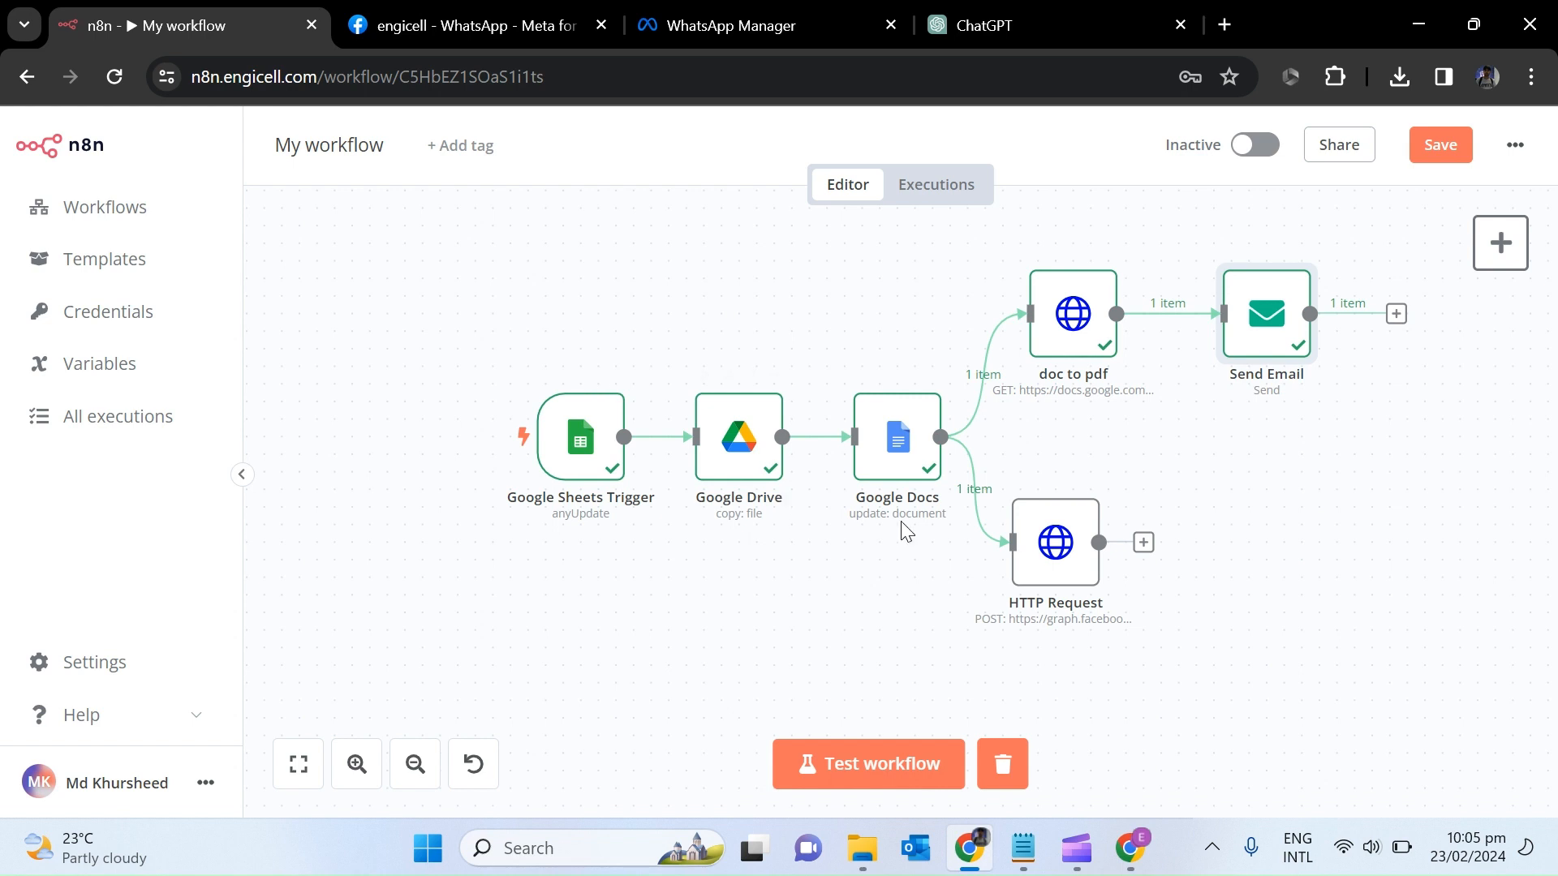
mouse_move(663, 450)
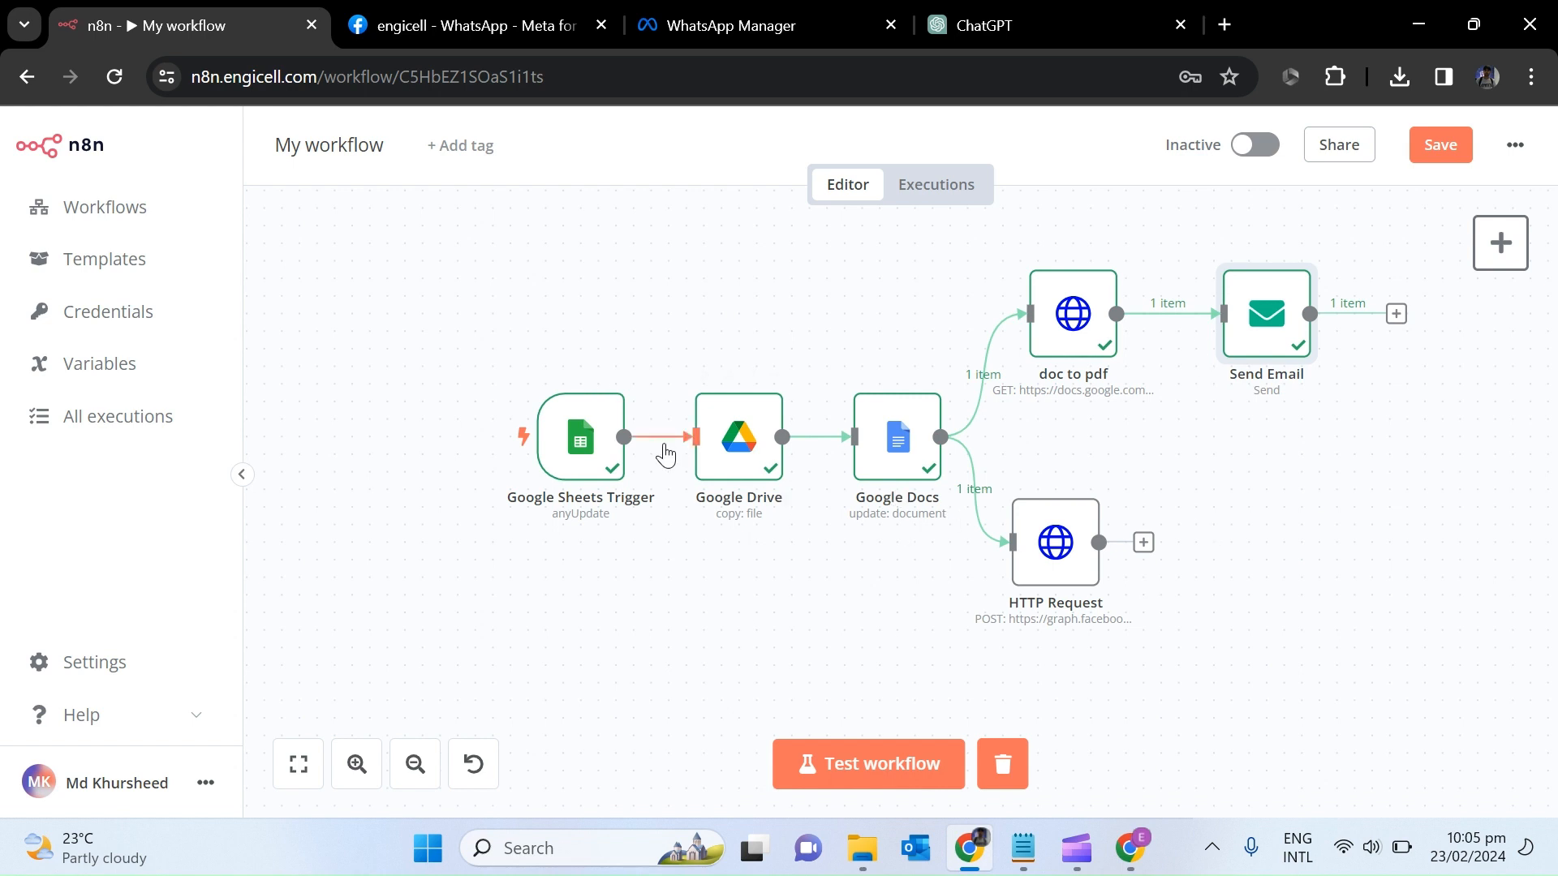